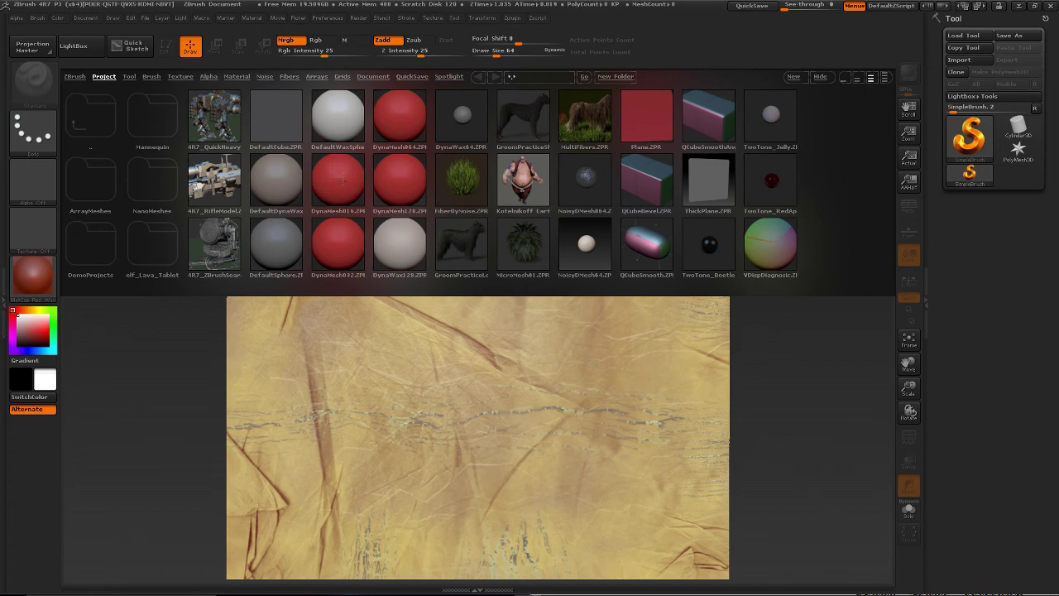
Load the DynaMesh016 sample project and turn its sphere into a ShadowBox.
left_click(341, 181)
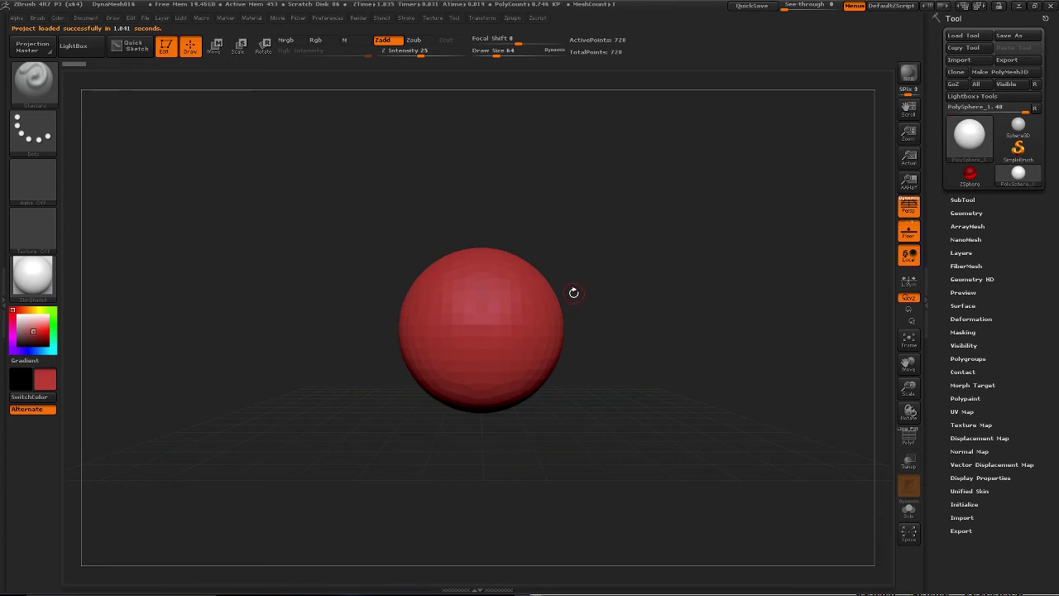
left_click(966, 213)
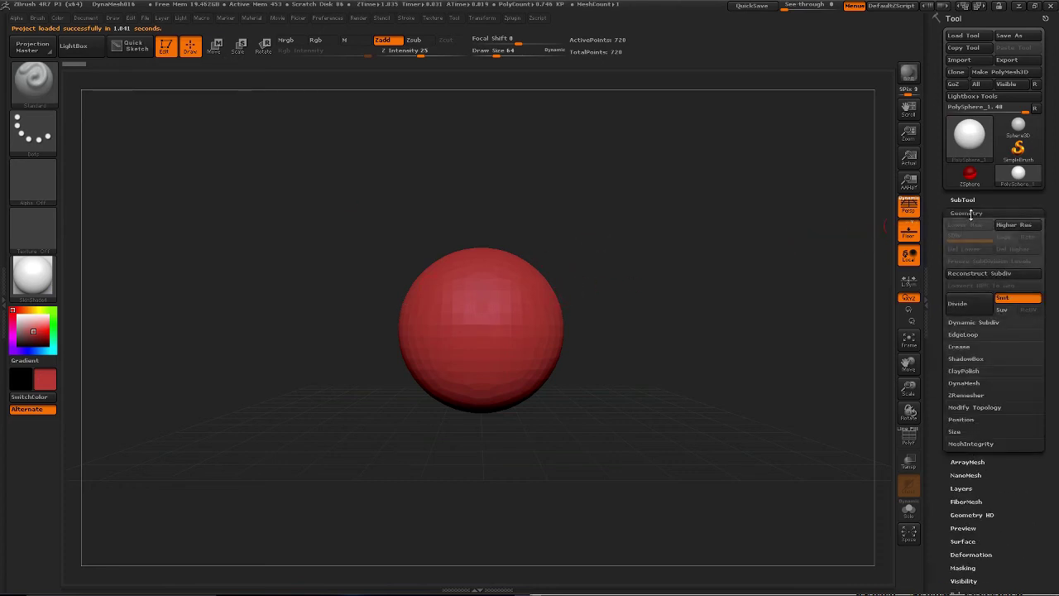
left_click(968, 358)
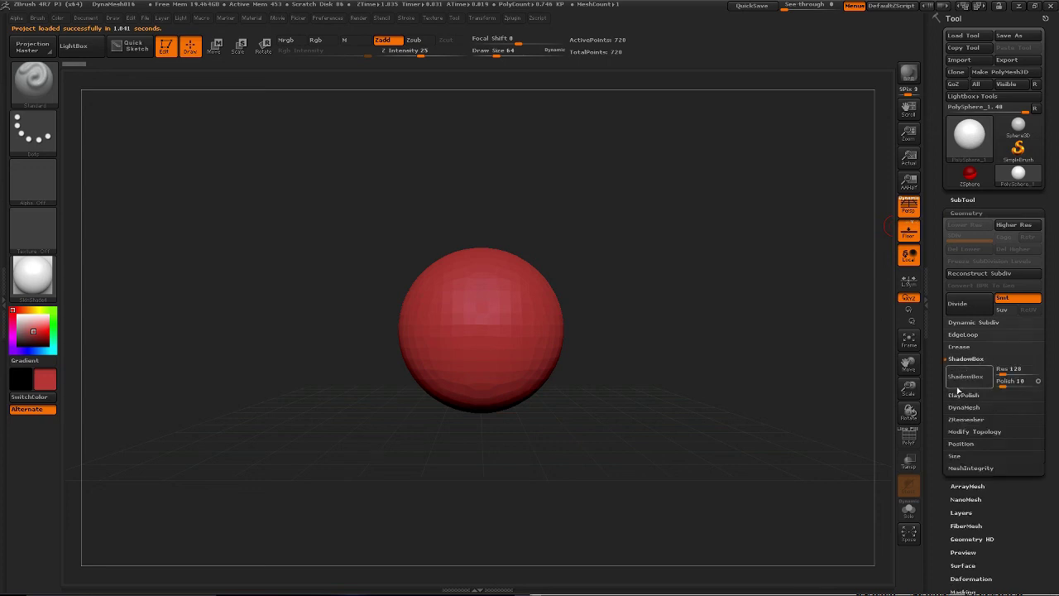
left_click(964, 376)
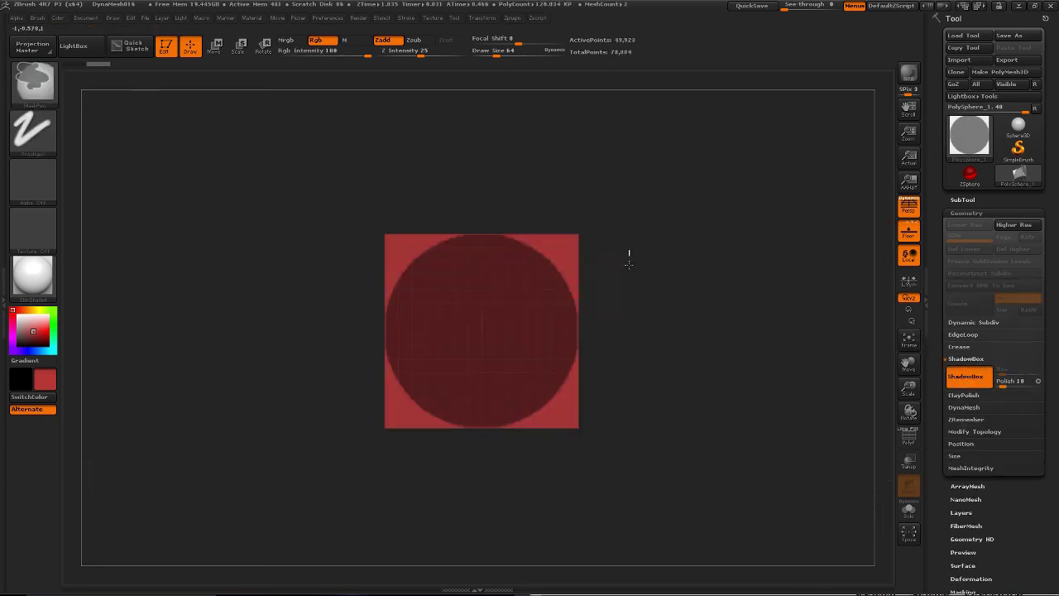
Clear the sphere's mask from the ShadowBox, and test a horizontal mask strip across its lower half before clearing that too.
left_click_drag(628, 264, 633, 344, "ctrl")
key("f")
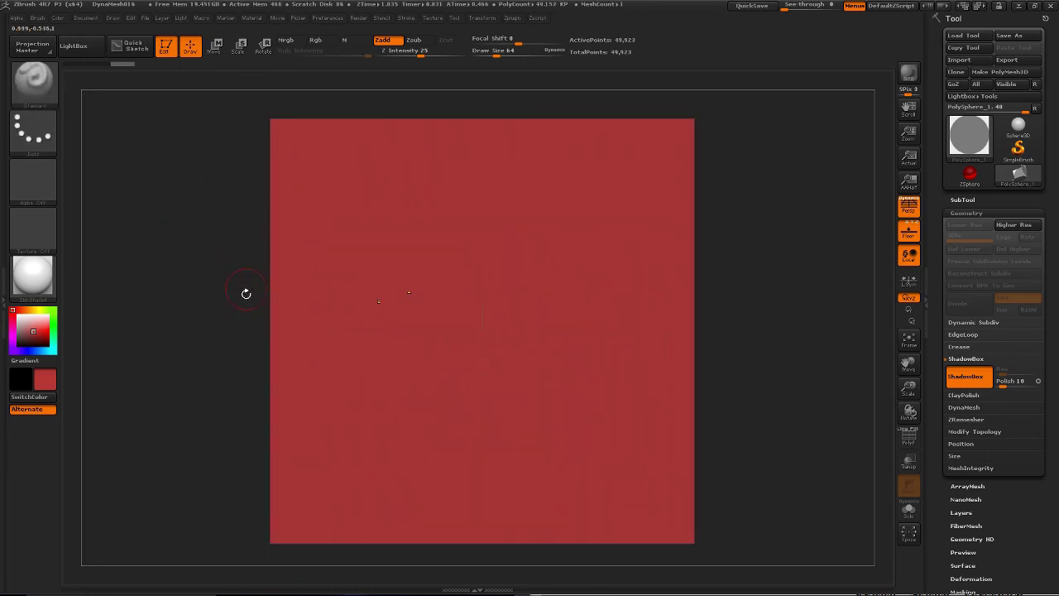
mouse_move(210, 375)
left_mouse_down("ctrl")
mouse_move(321, 433)
mouse_move(286, 403)
mouse_move(703, 451)
left_mouse_up("ctrl")
left_click_drag(836, 307, 835, 415, "ctrl")
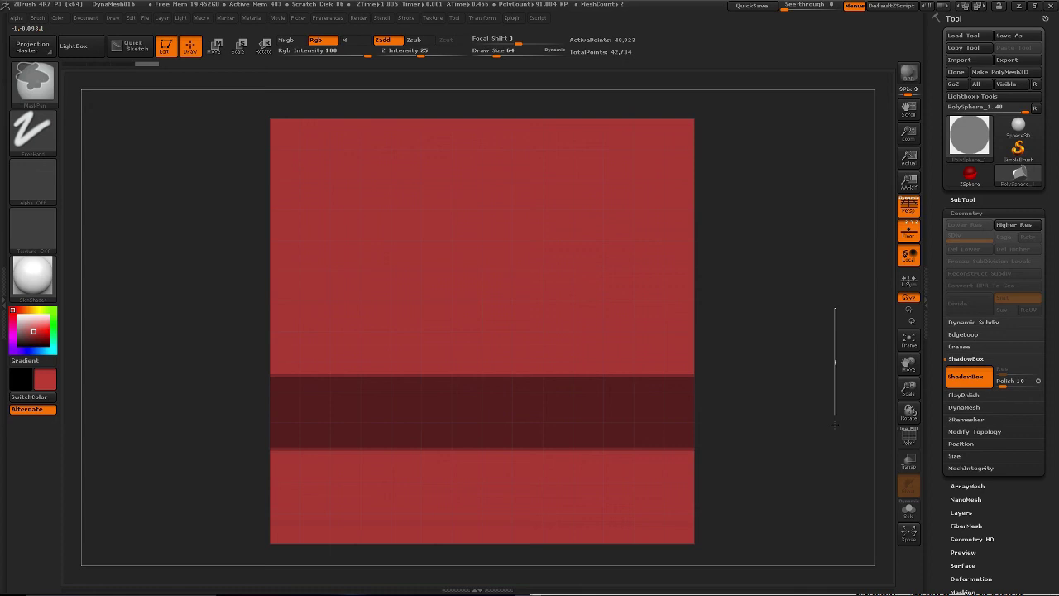
Turn off perspective and enlarge the front view of the ShadowBox.
left_click(912, 206)
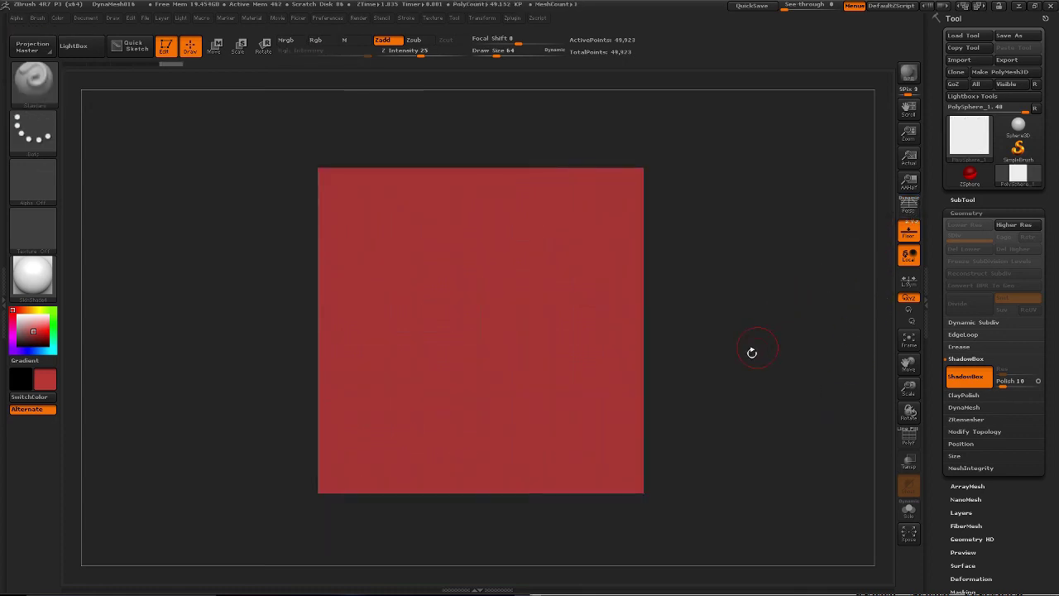
right_click_drag(727, 344, 700, 309, "ctrl")
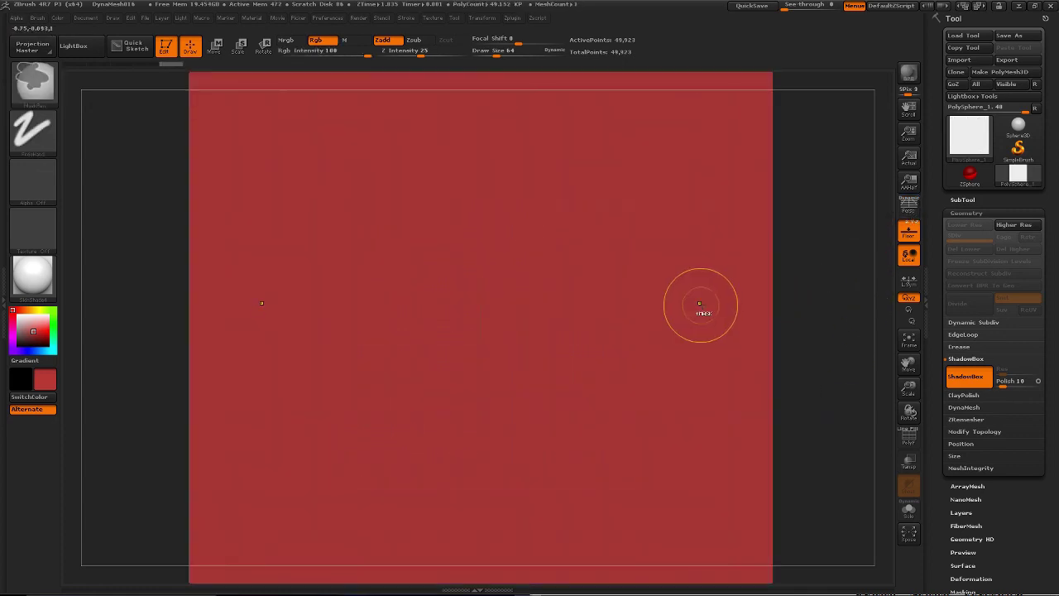
right_click_drag(813, 330, 801, 324, "ctrl")
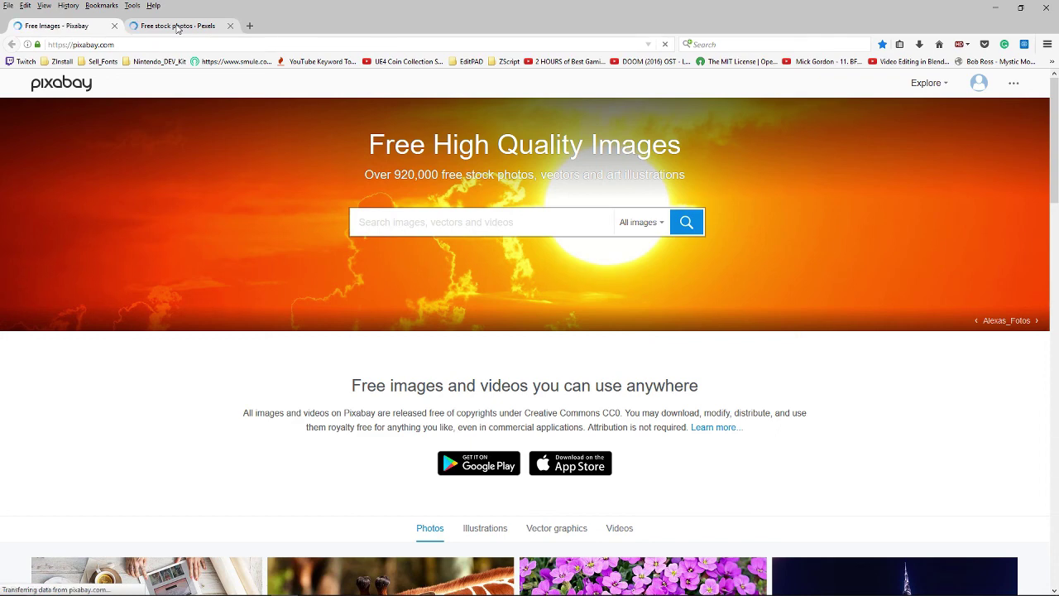
Search the Pexels site for "baseball bat" photos.
left_click(176, 26)
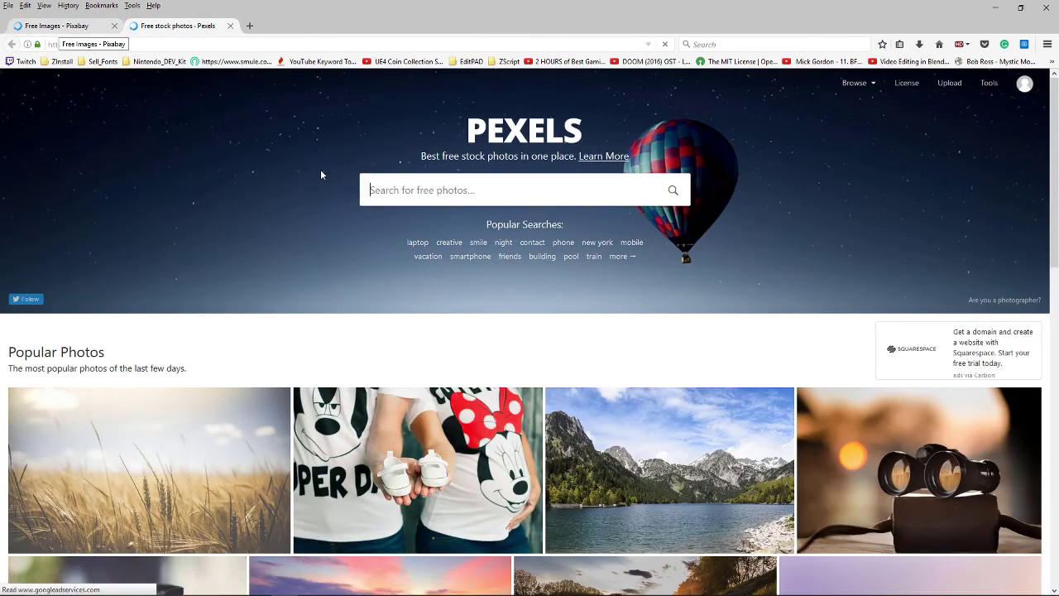
left_click(386, 188)
left_click(386, 188)
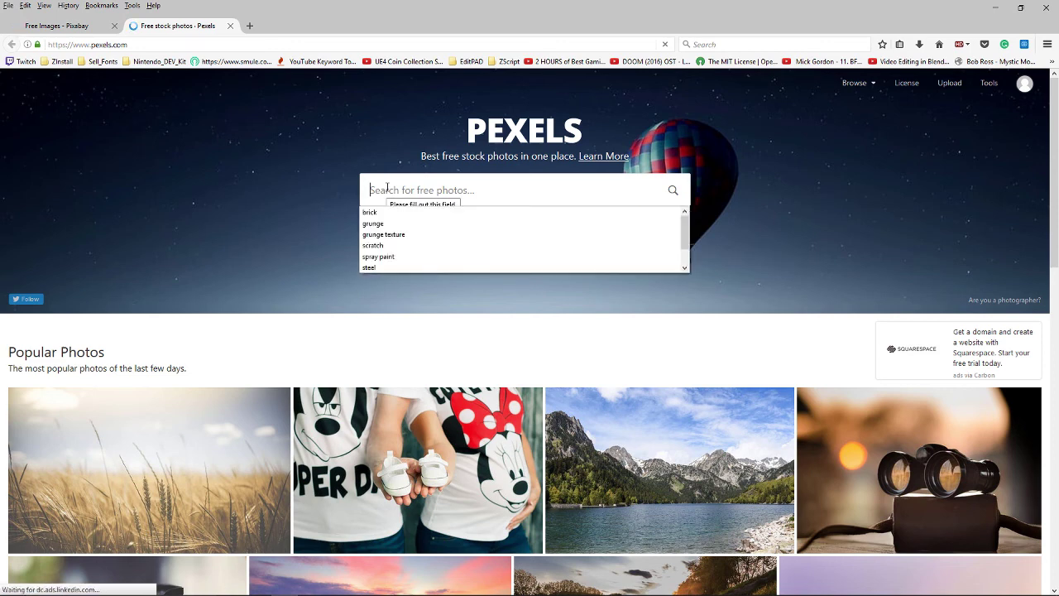
type("basebale")
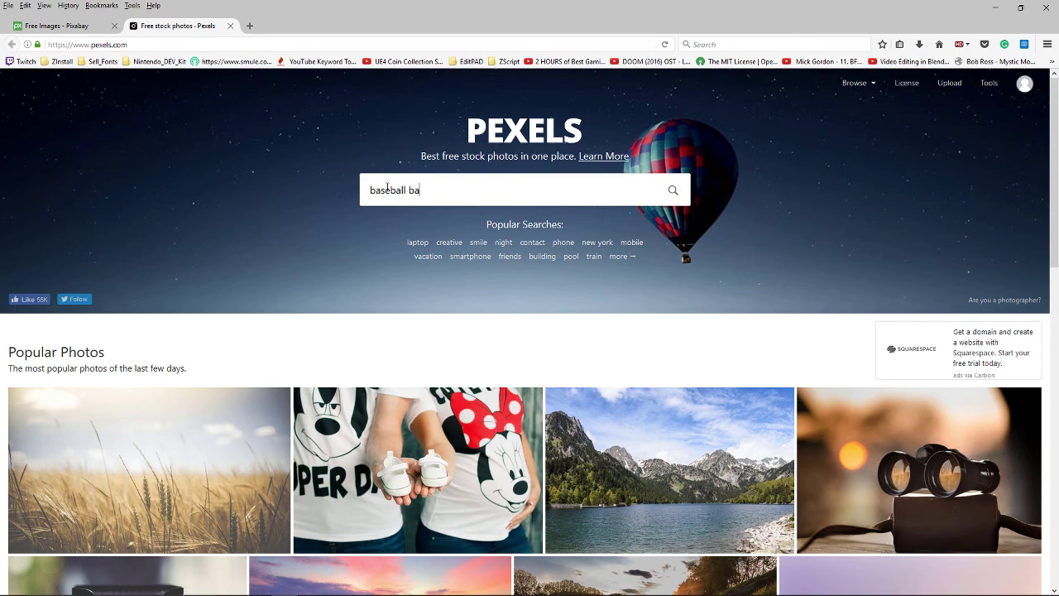
key("Return")
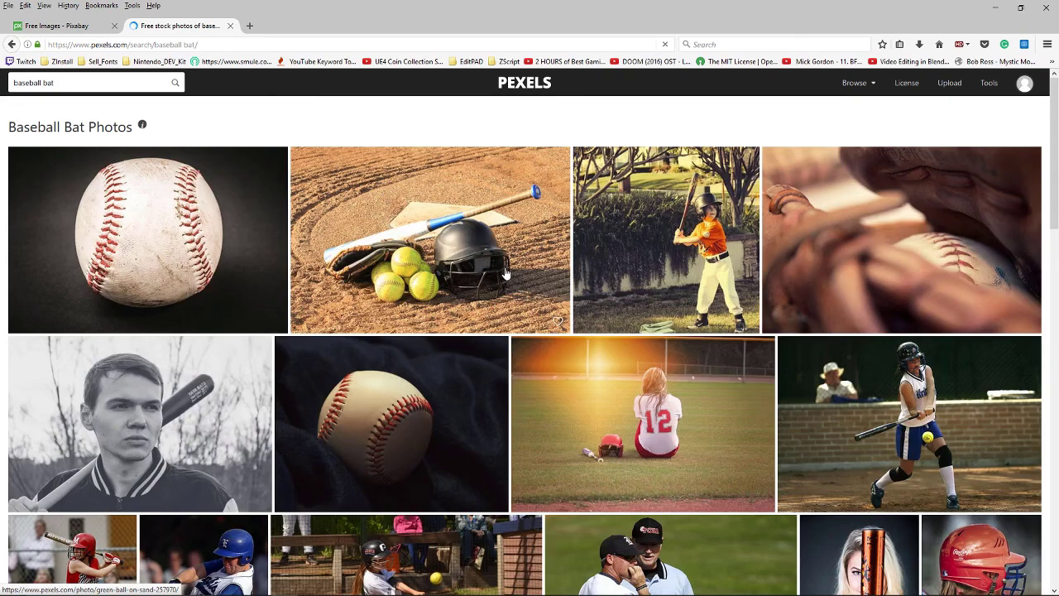
Look through the Pexels results for a clean side view of a bat.
scroll(496, 261, "down", 1)
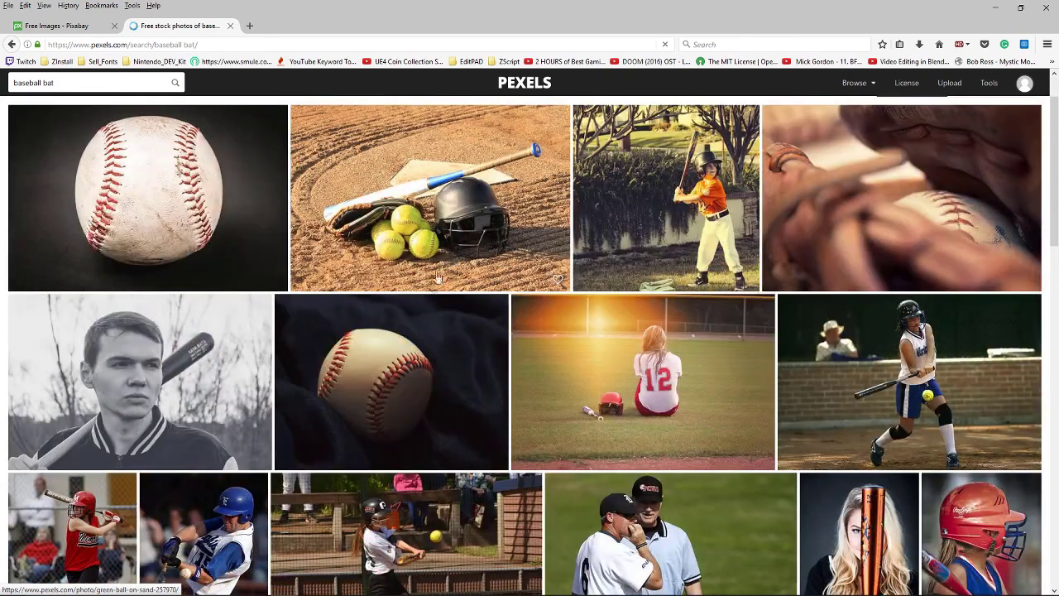
scroll(380, 264, "down", 6)
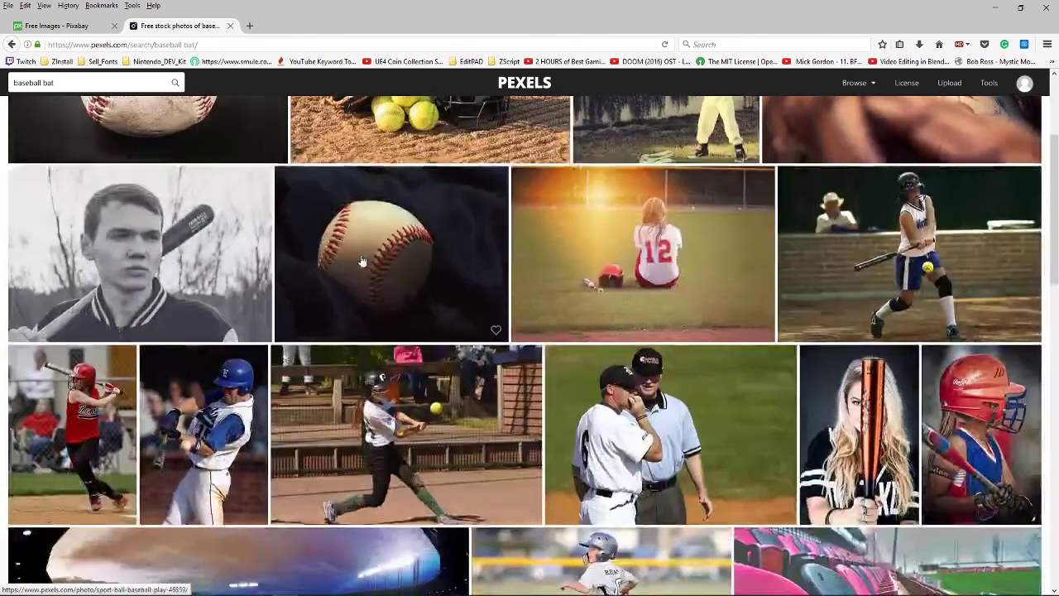
scroll(408, 261, "down", 14)
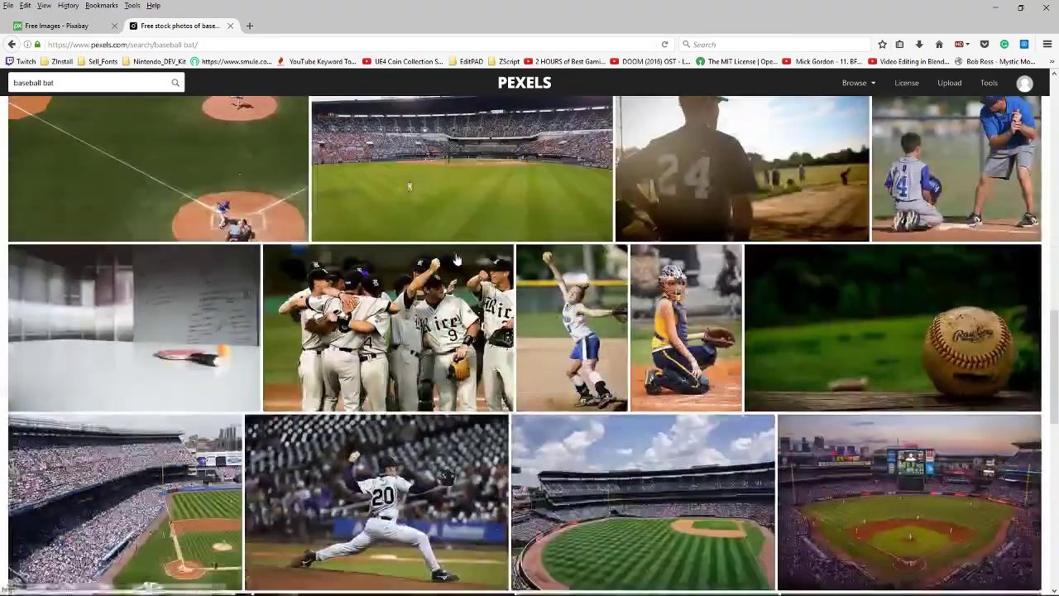
scroll(458, 259, "down", 14)
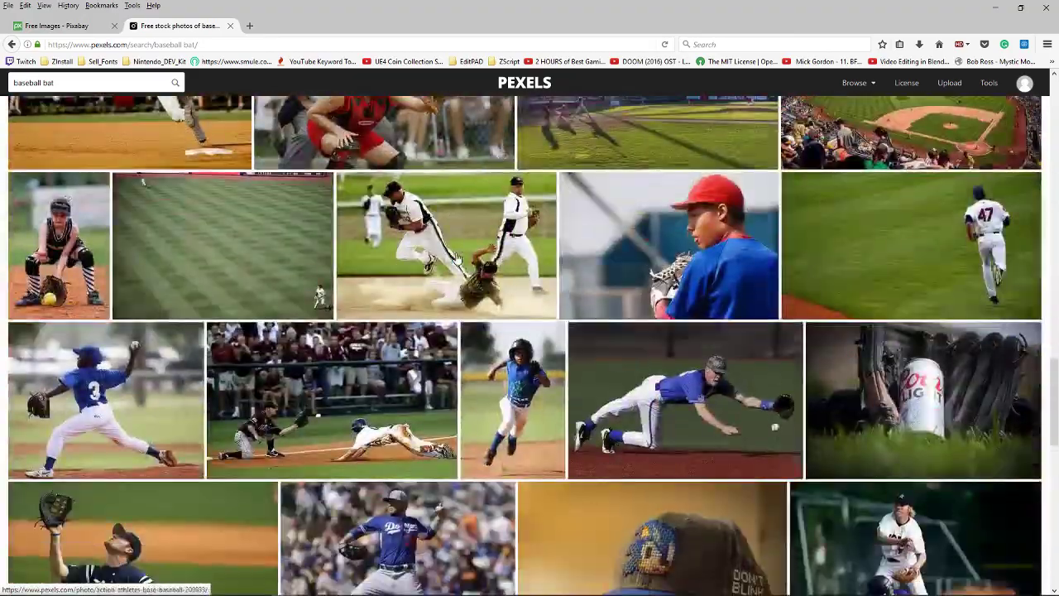
scroll(458, 259, "down", 11)
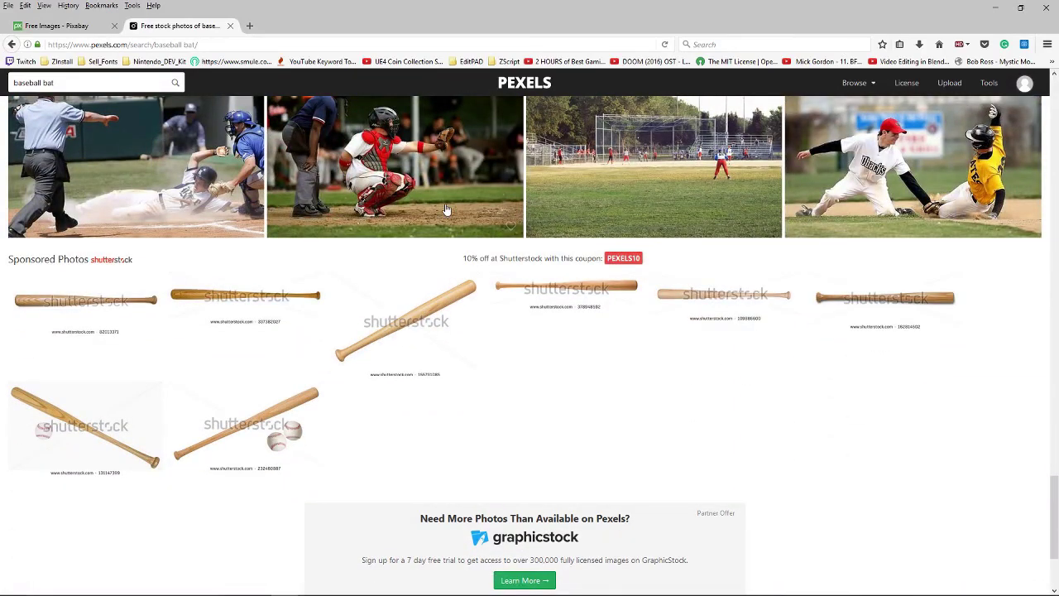
scroll(446, 209, "down", 2)
scroll(439, 194, "up", 20)
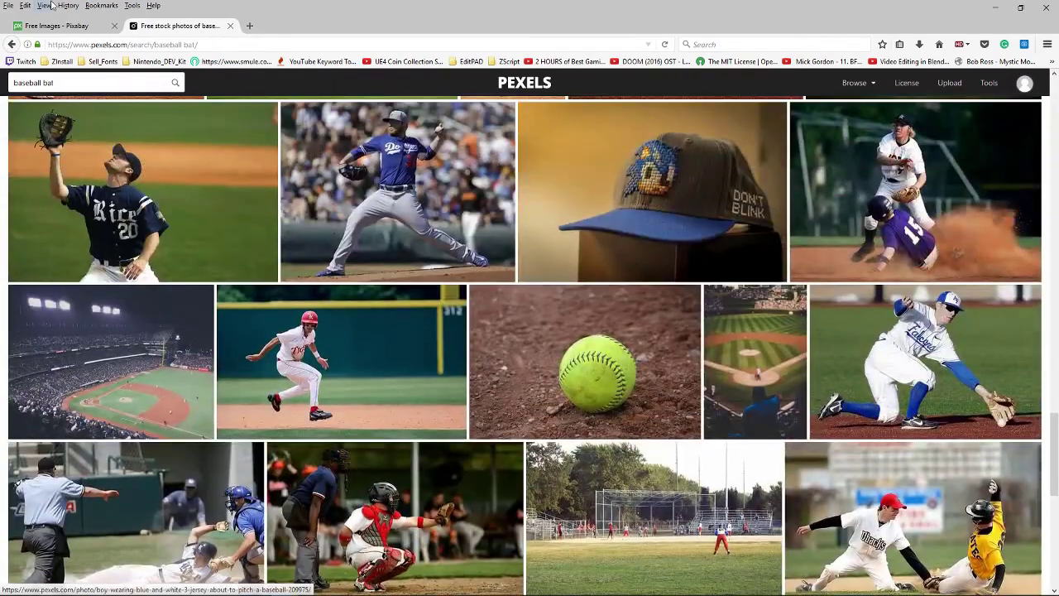
Search the Pixabay site for "baseball bat" images.
left_click(51, 25)
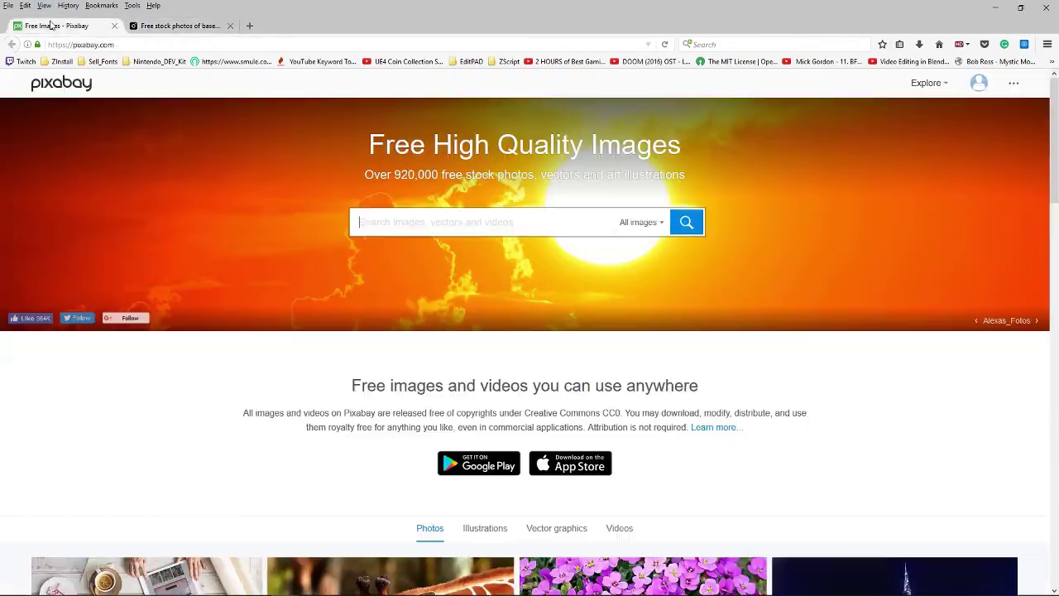
left_click(467, 222)
type("baseball")
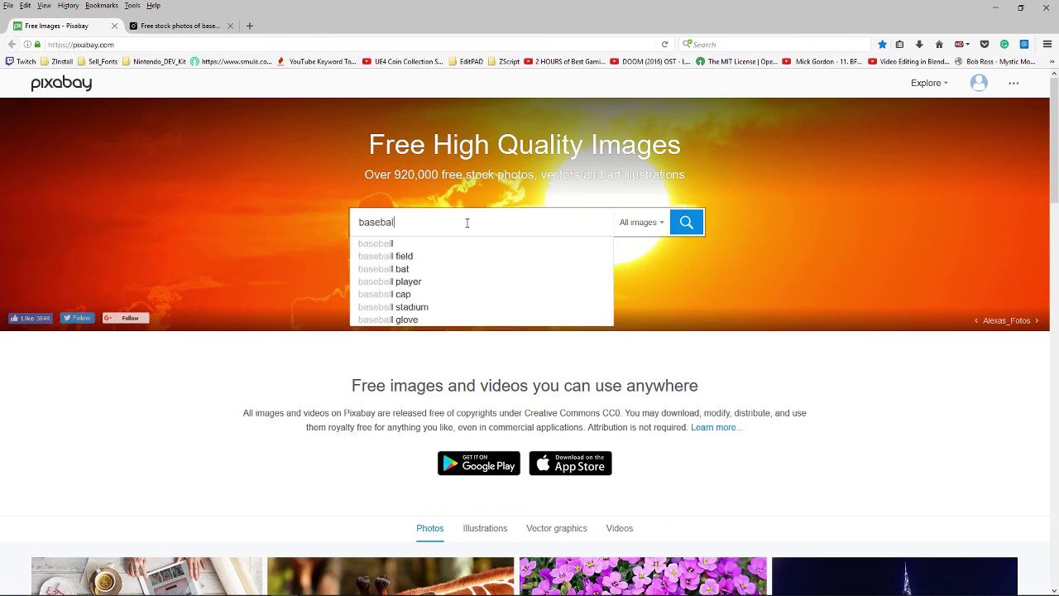
type(" bat")
key("Return")
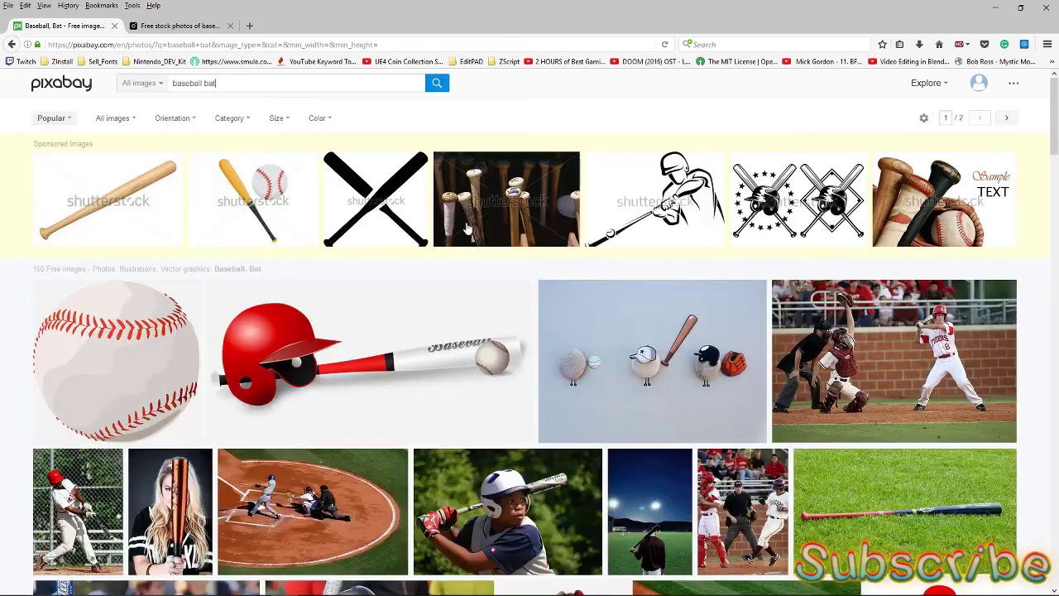
Find the plain yellow baseball bat graphic among the Pixabay results and open its page.
scroll(500, 311, "down", 3)
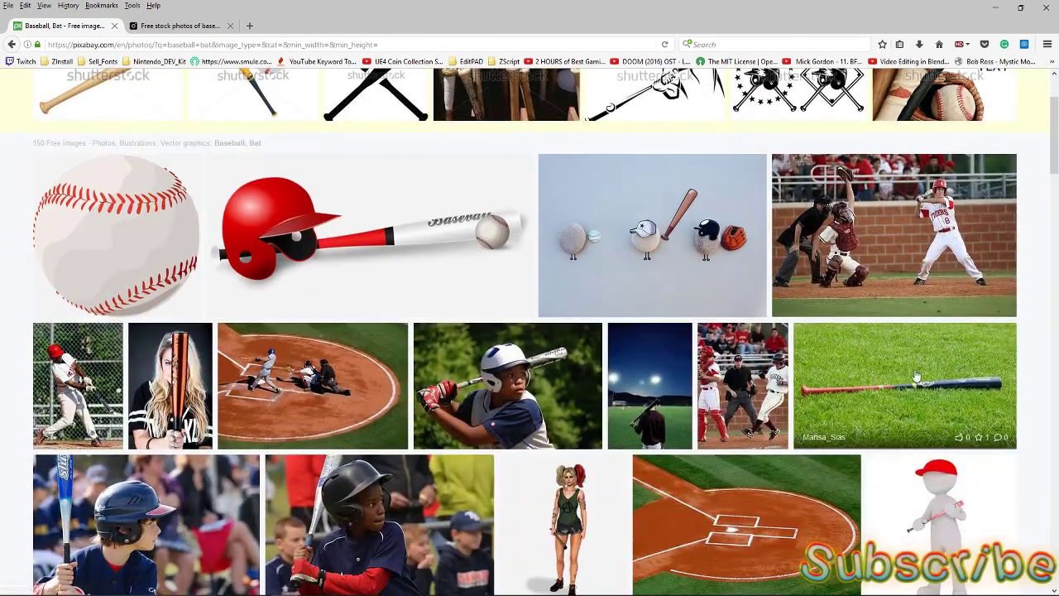
scroll(893, 247, "down", 4)
scroll(893, 246, "down", 10)
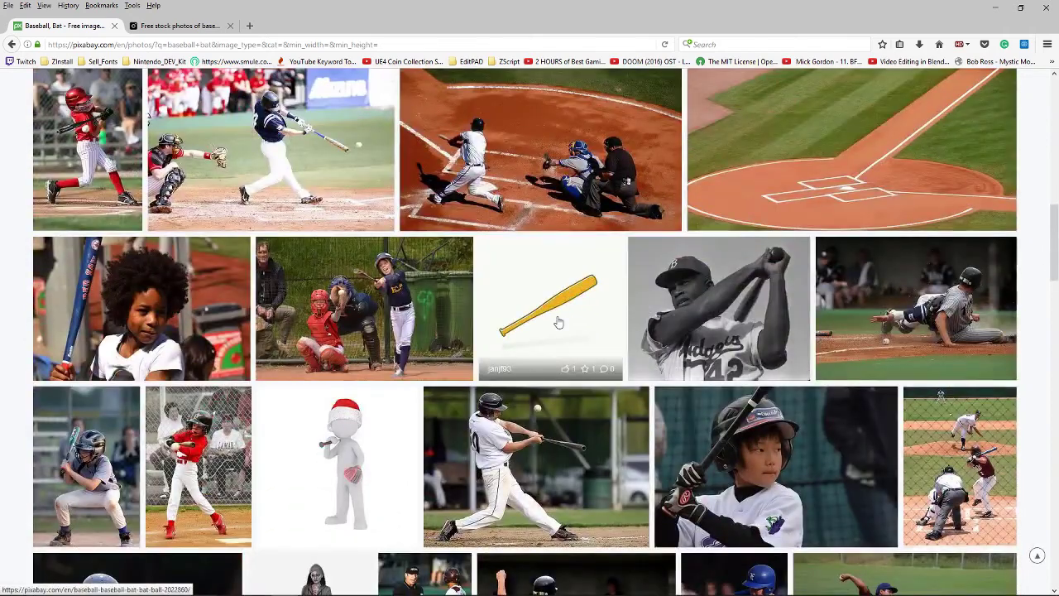
left_click(558, 322)
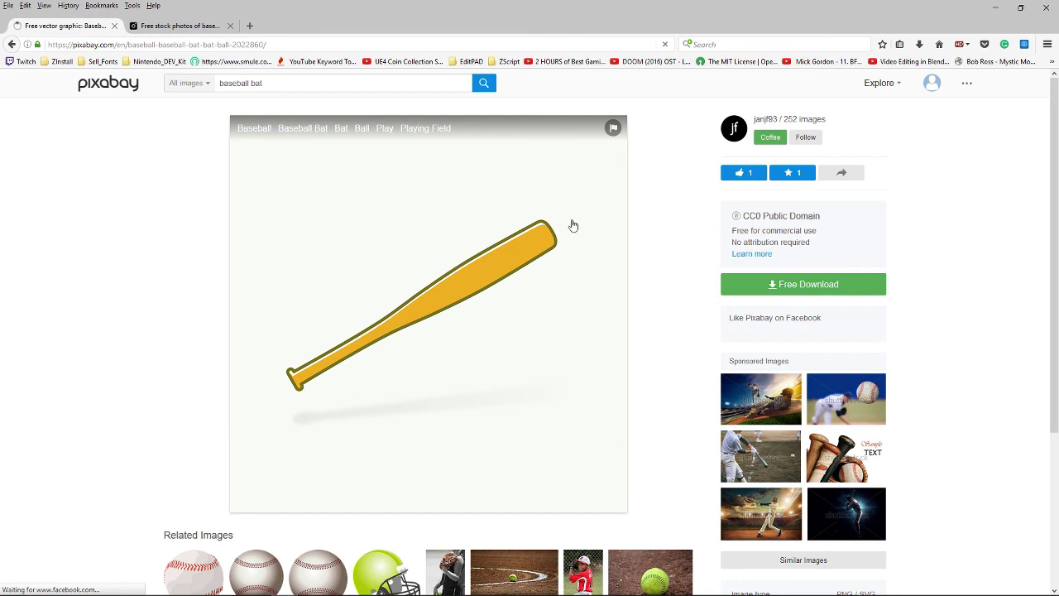
Download the bat graphic as a 1920×1920 PNG and open it in Adobe Photoshop CC 2017.
right_click(455, 269)
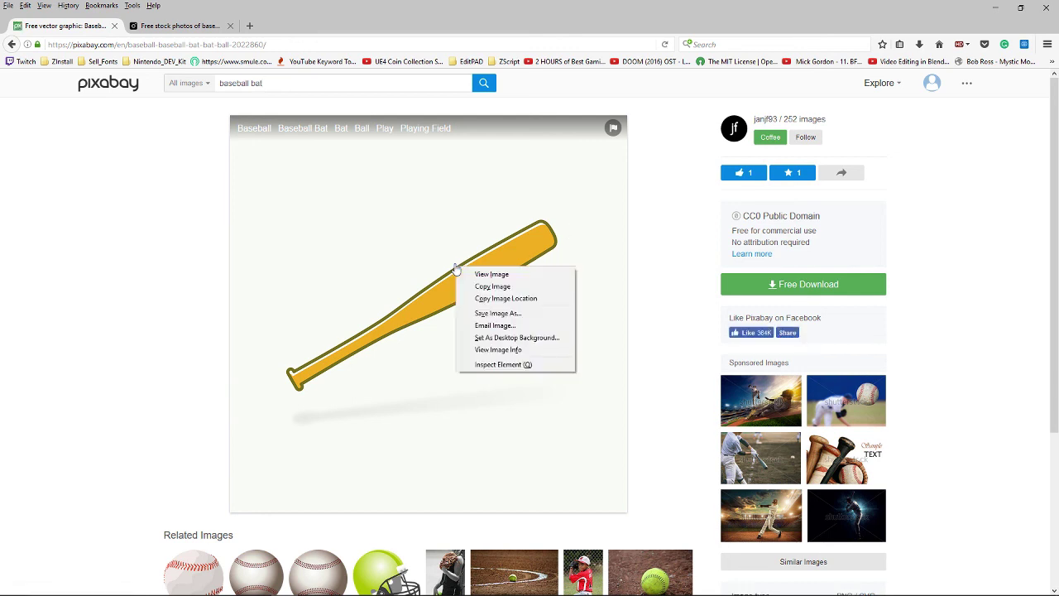
left_click(780, 285)
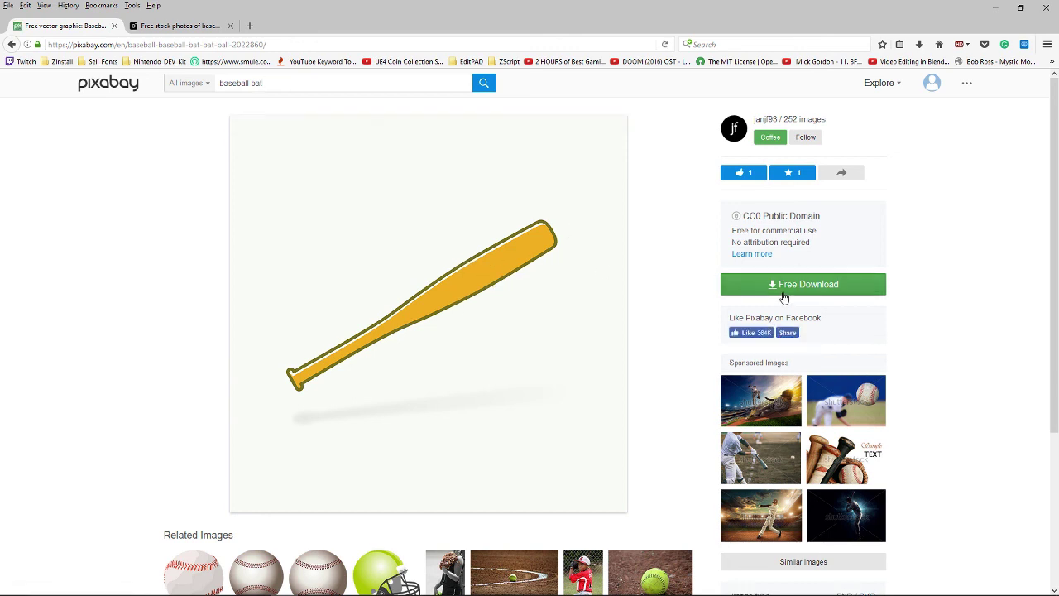
left_click(779, 285)
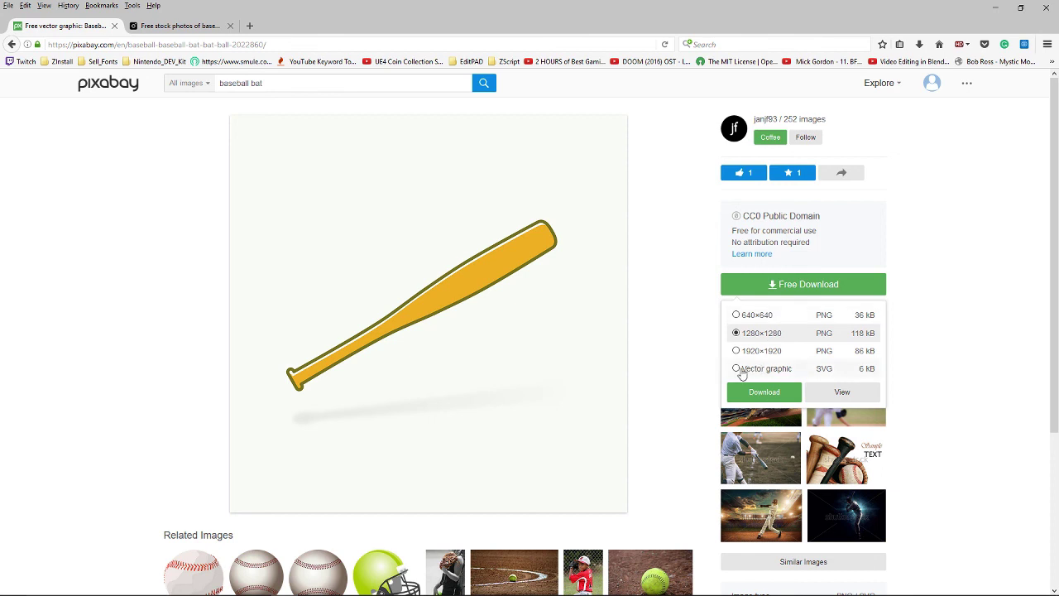
left_click(737, 369)
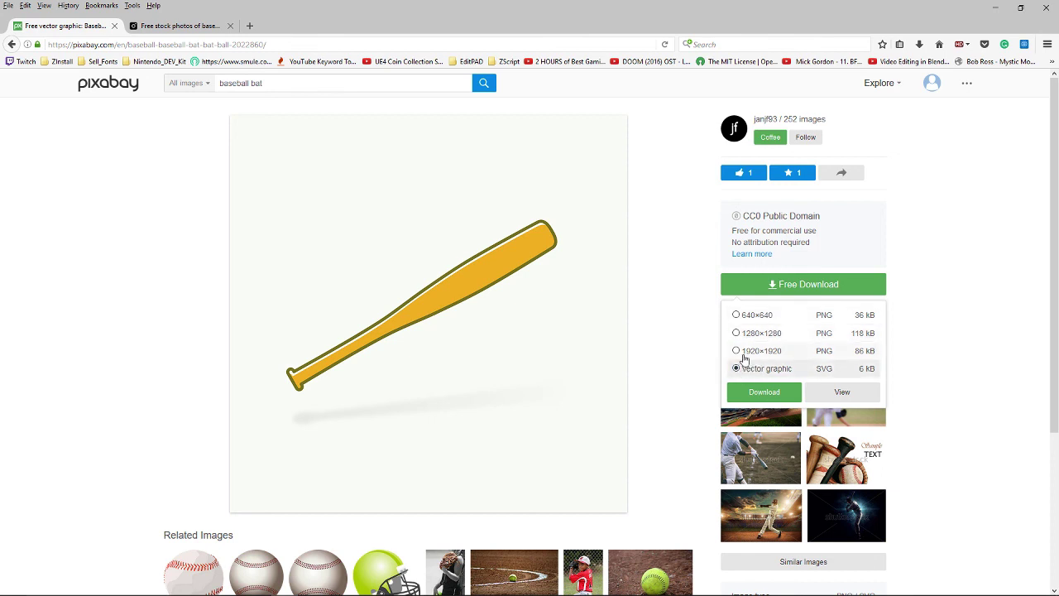
left_click(736, 351)
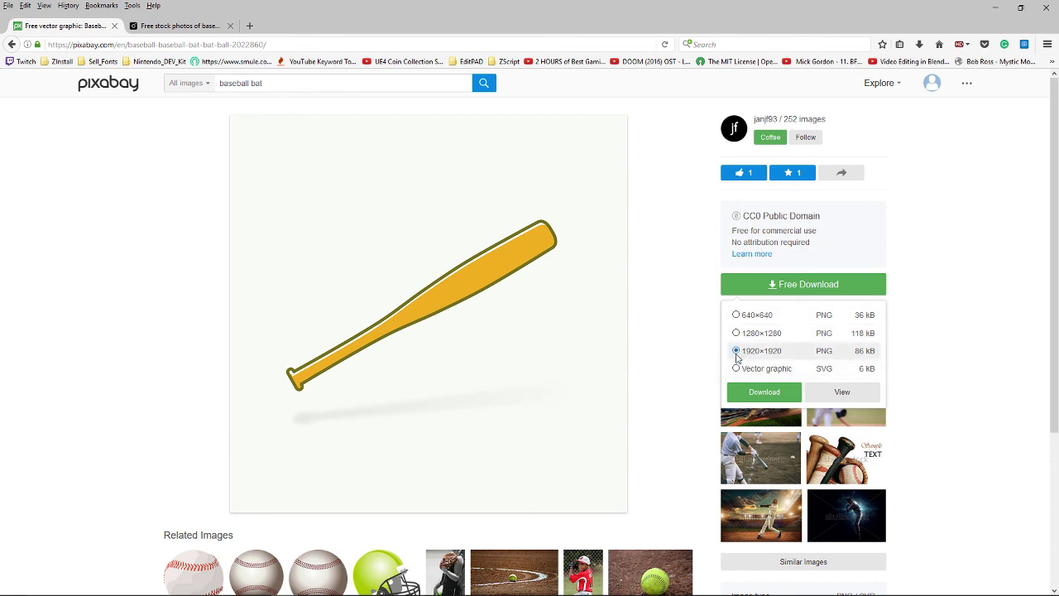
left_click(765, 397)
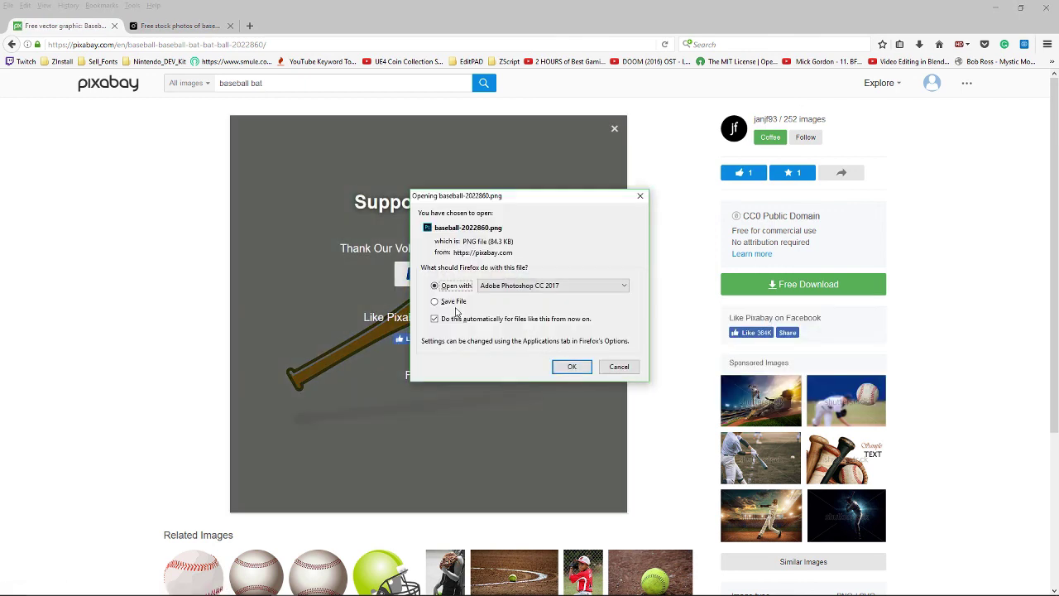
left_click(571, 366)
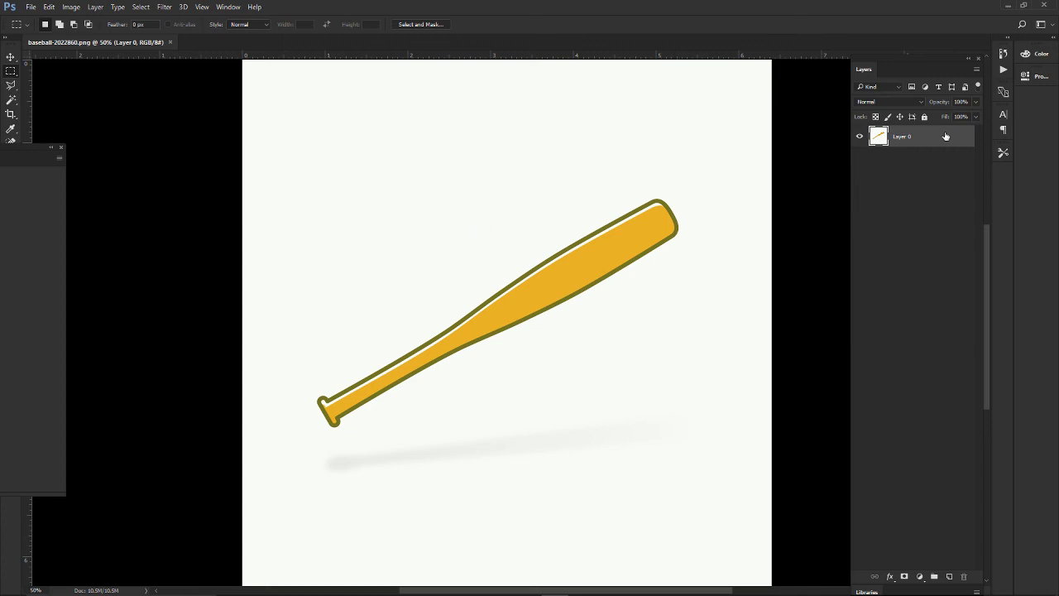
Rotate the bat layer with Free Transform so the bat stands vertical with its handle at the bottom.
key("ctrl+t")
left_click_drag(806, 193, 538, 69)
key("Return")
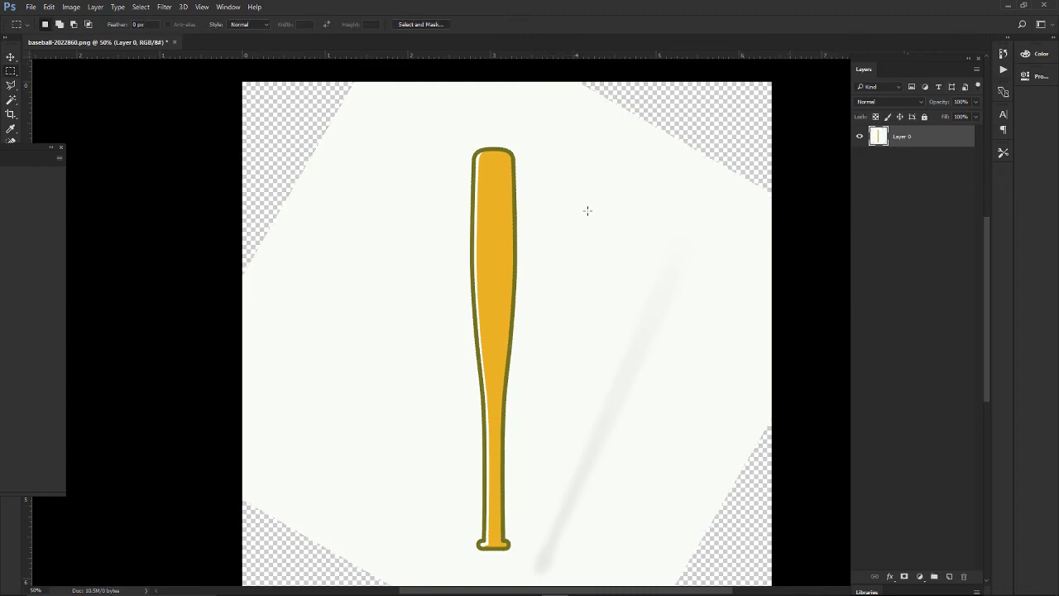
Switch back to the ShadowBox in ZBrush.
key("alt+Tab")
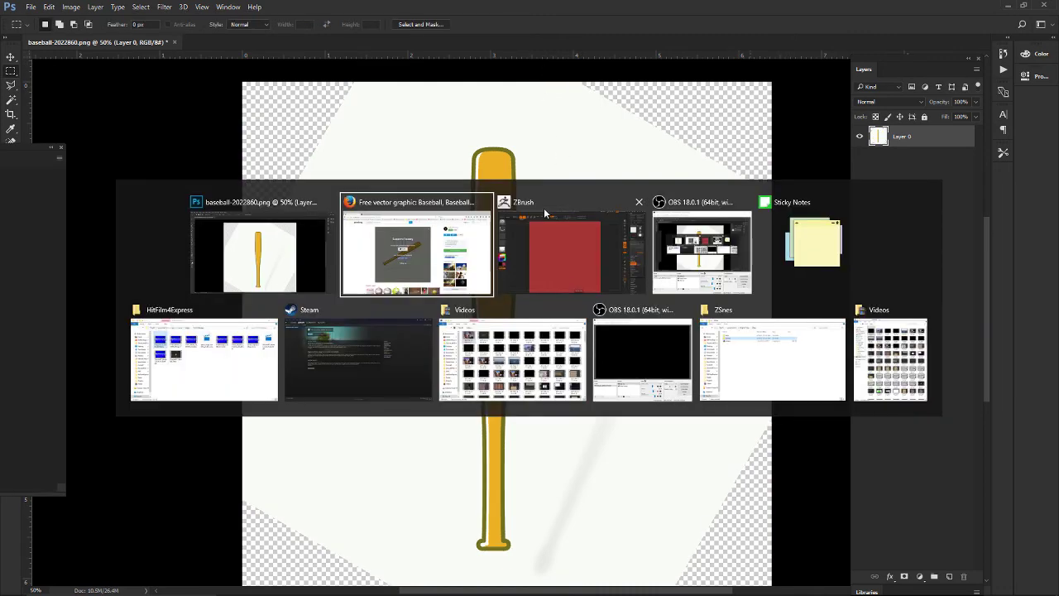
left_click(549, 232)
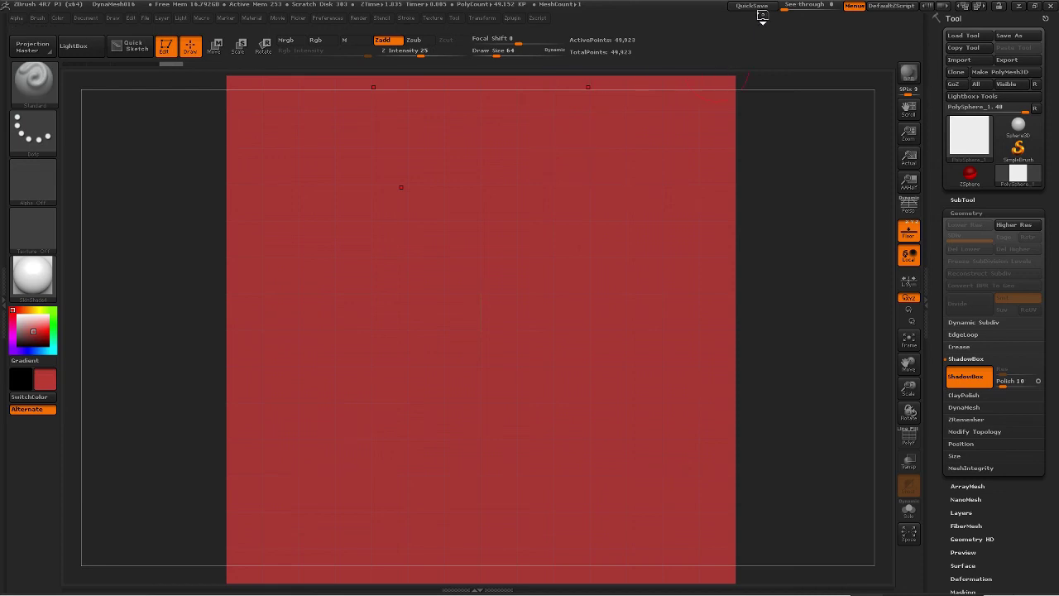
Set the window's See-through to 11 and scale the ShadowBox view around the baseball bat reference.
left_click(790, 6)
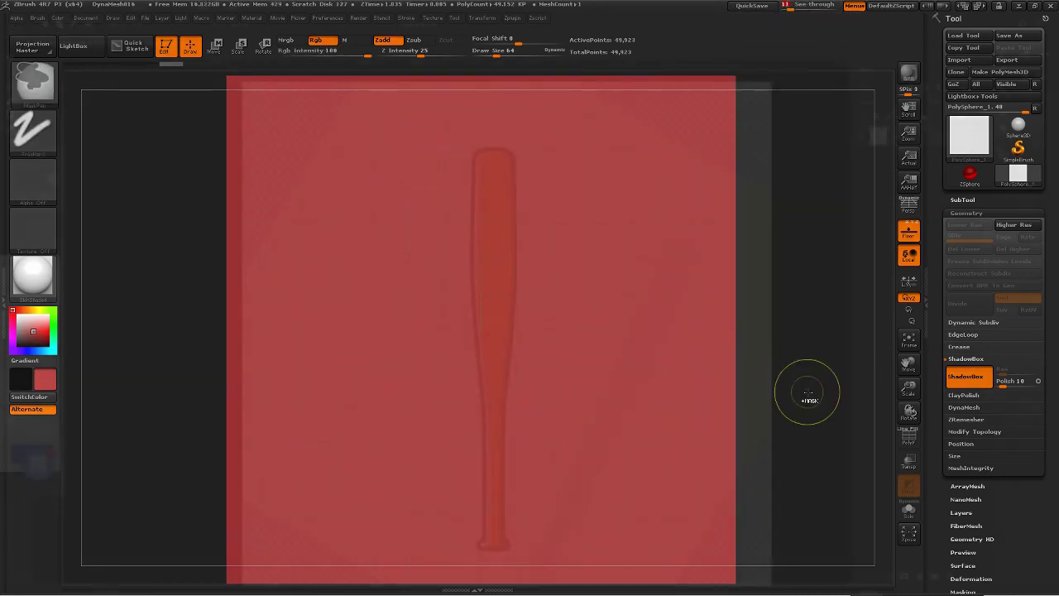
mouse_move(807, 392)
right_mouse_down("ctrl")
mouse_move(817, 394)
mouse_move(790, 383)
mouse_move(811, 381)
right_mouse_up("ctrl")
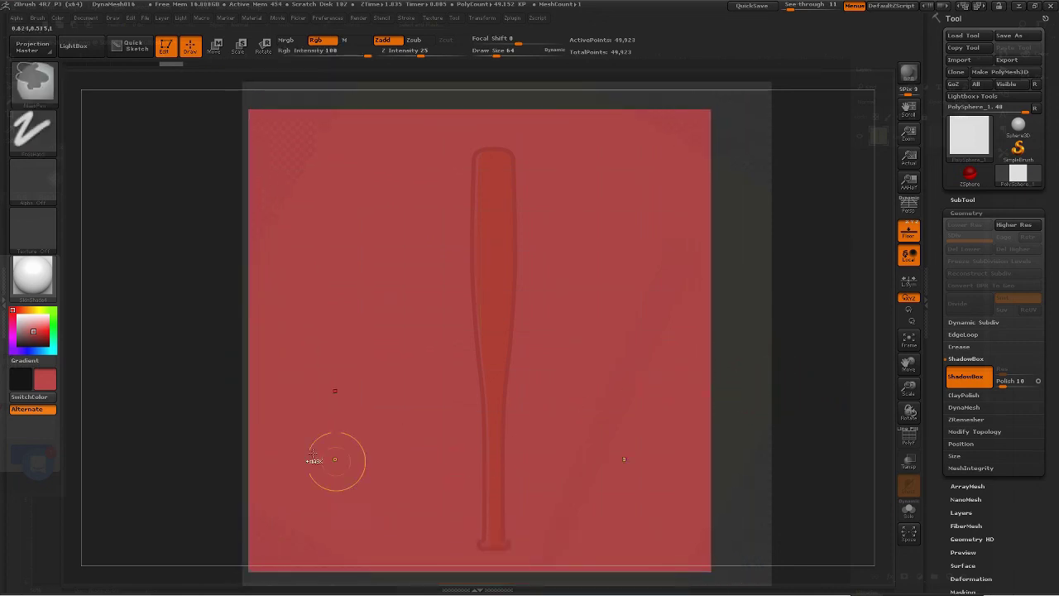
left_click_drag(180, 470, 254, 519, "ctrl")
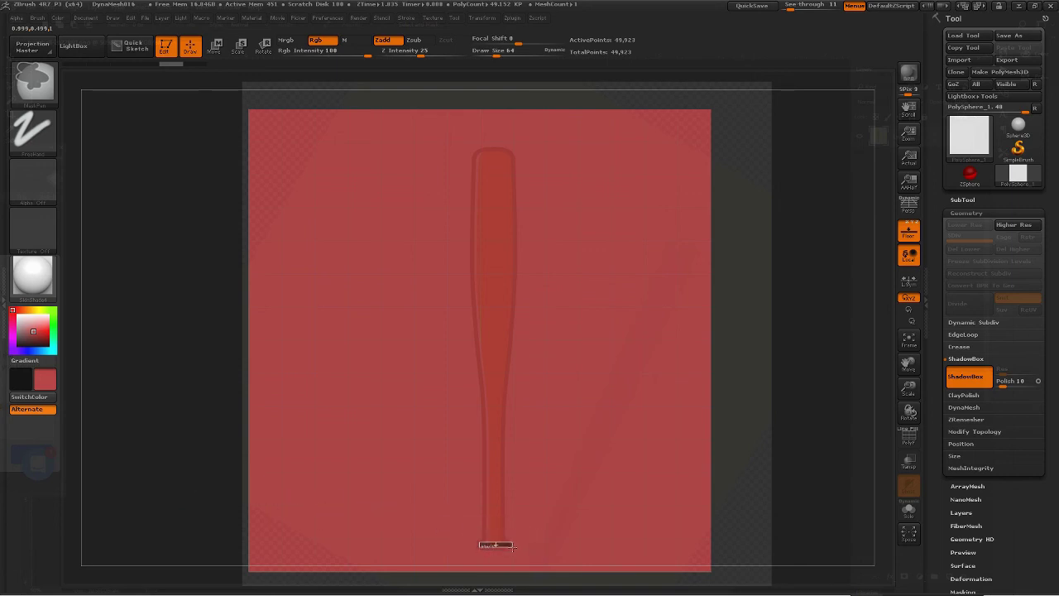
Mask rectangles on the ShadowBox's back plane covering the reference bat's knob, its narrow handle along the full length and its wide barrel.
left_click_drag(513, 550, 513, 551, "ctrl")
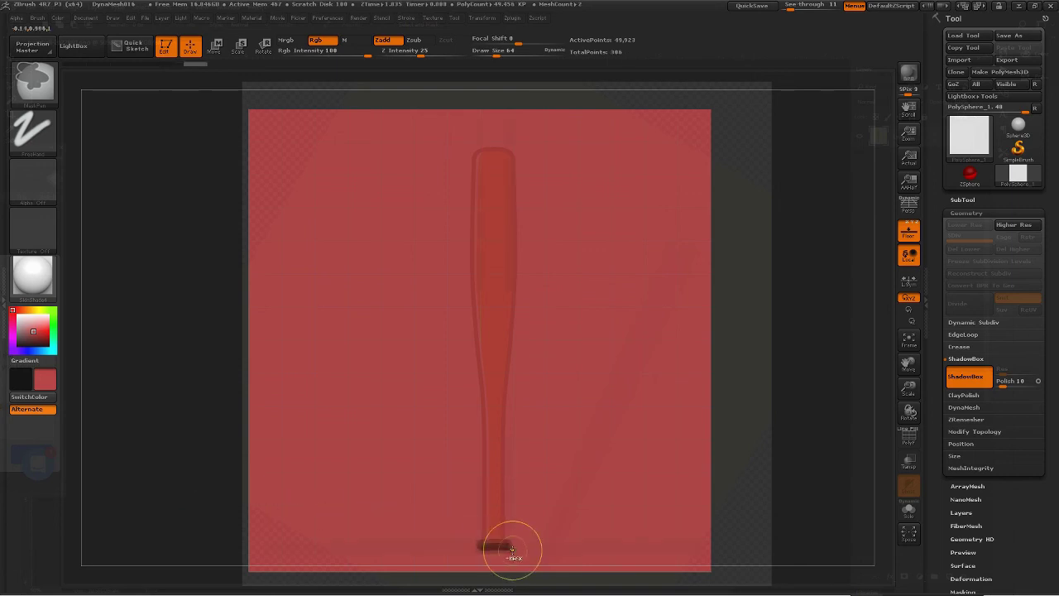
left_click_drag(125, 150, 502, 544, "ctrl")
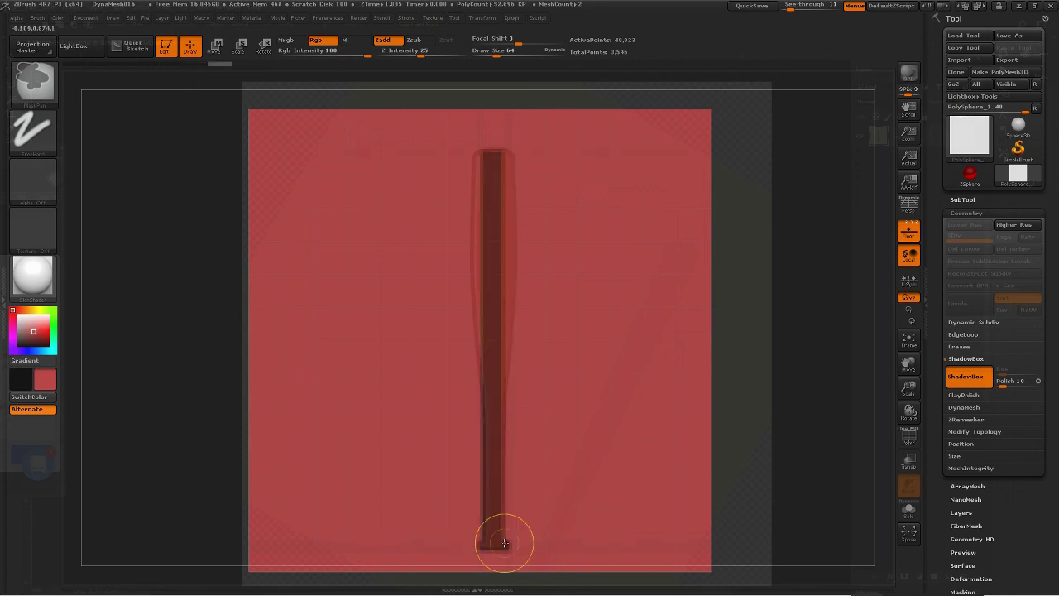
mouse_move(132, 158)
left_mouse_down("ctrl")
mouse_move(182, 279)
mouse_move(447, 267)
mouse_move(529, 283)
mouse_move(520, 283)
mouse_move(508, 367)
mouse_move(507, 356)
left_mouse_up("ctrl")
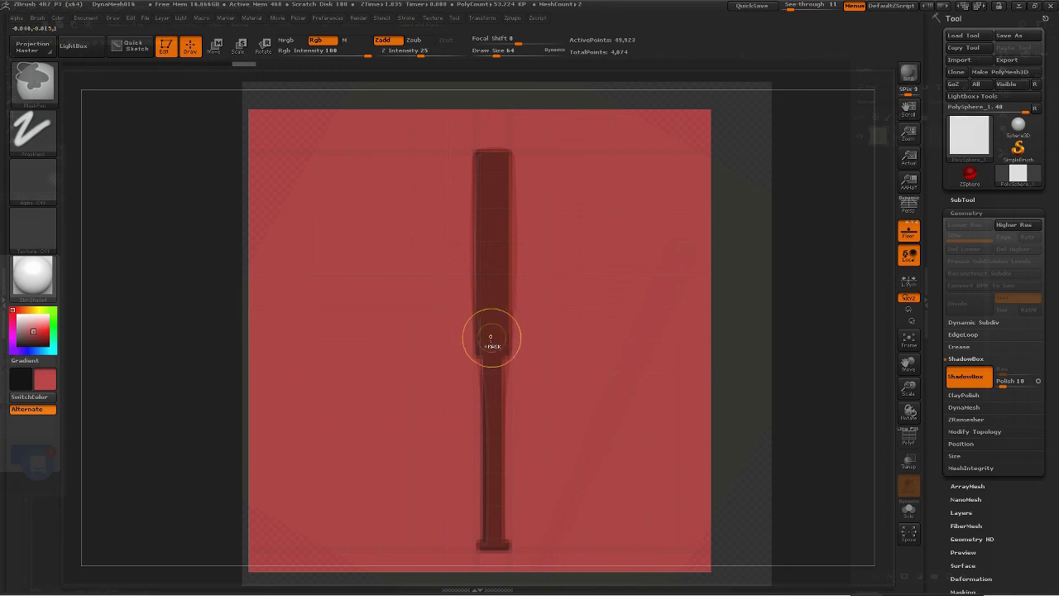
Set the Draw Size to 19 and extend the barrel mask down in narrowing steps along the bat's taper.
key("s")
left_click_drag(490, 321, 488, 321)
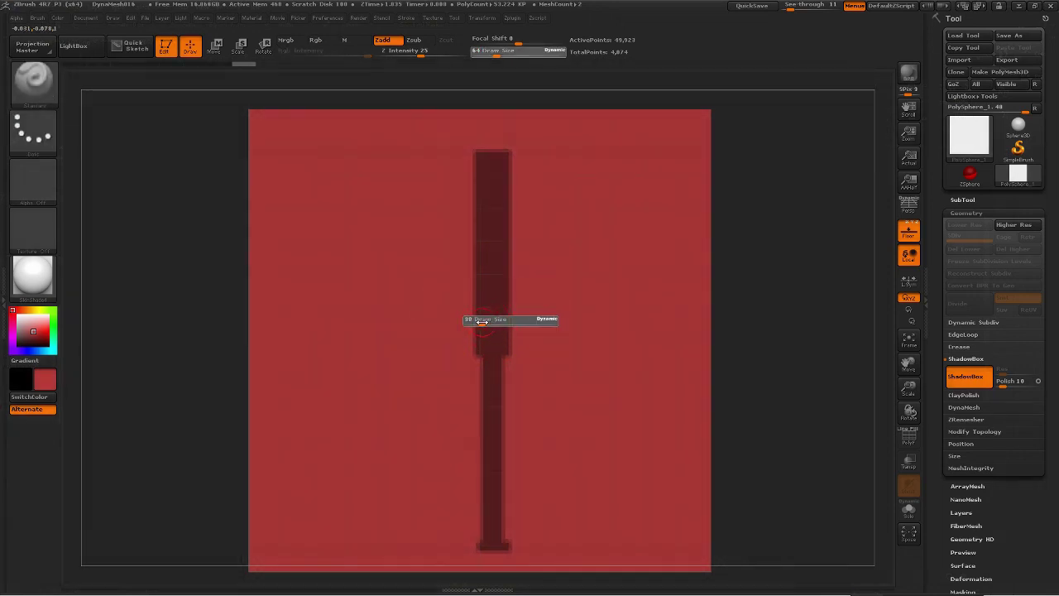
left_click_drag(481, 322, 480, 320)
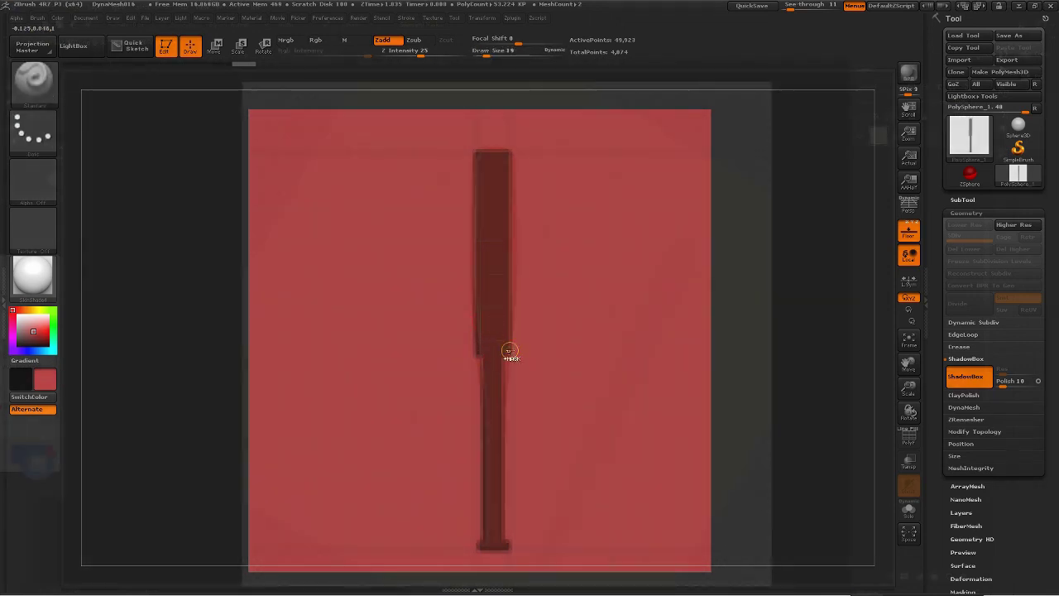
key("ctrl")
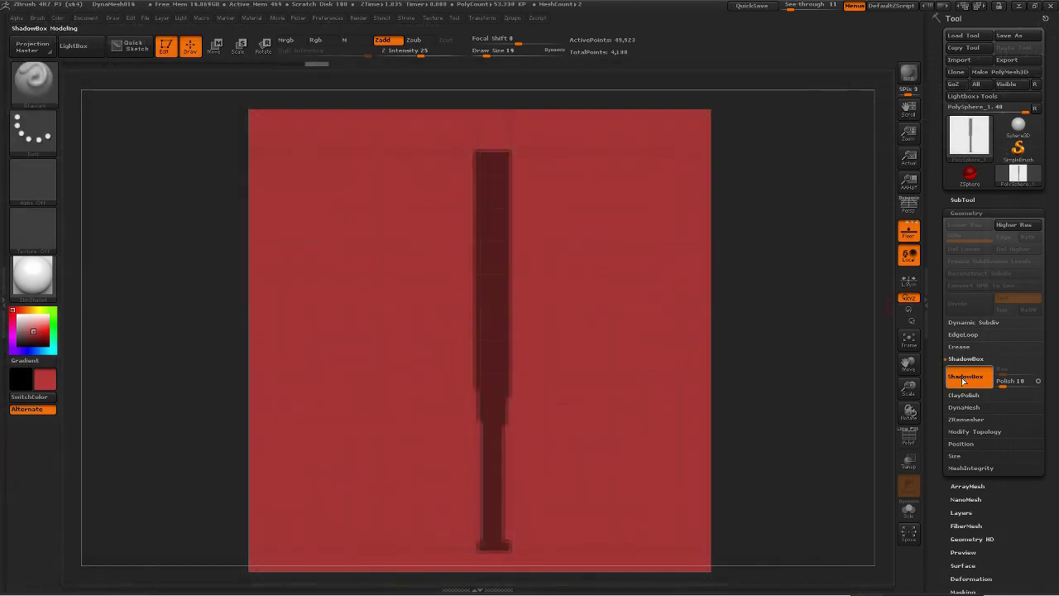
Turn off ShadowBox to convert the masked silhouette into a mesh, and set See-through to 0.
left_click(966, 377)
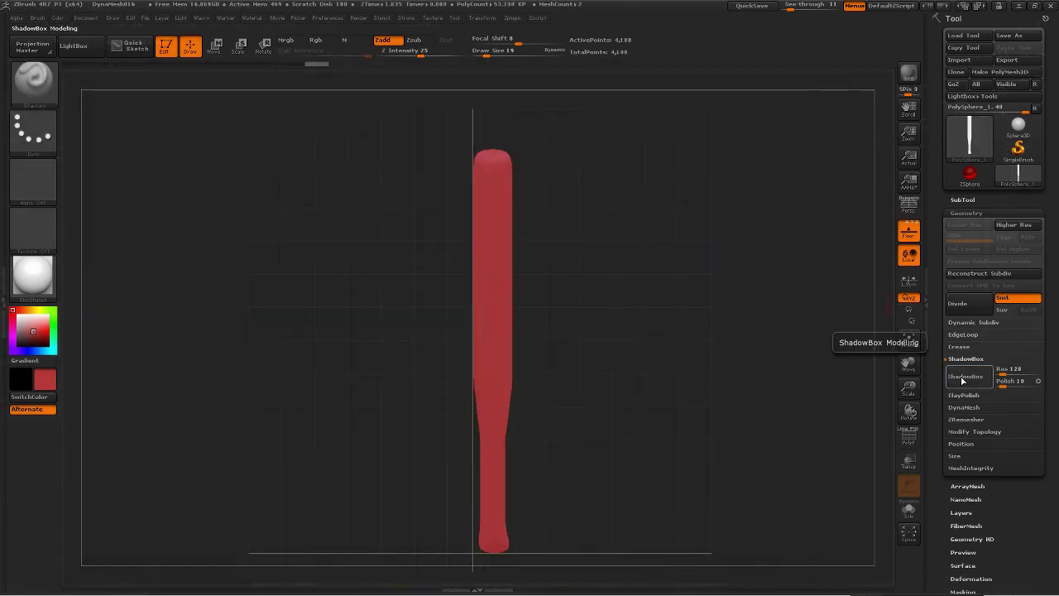
left_click_drag(590, 331, 557, 332)
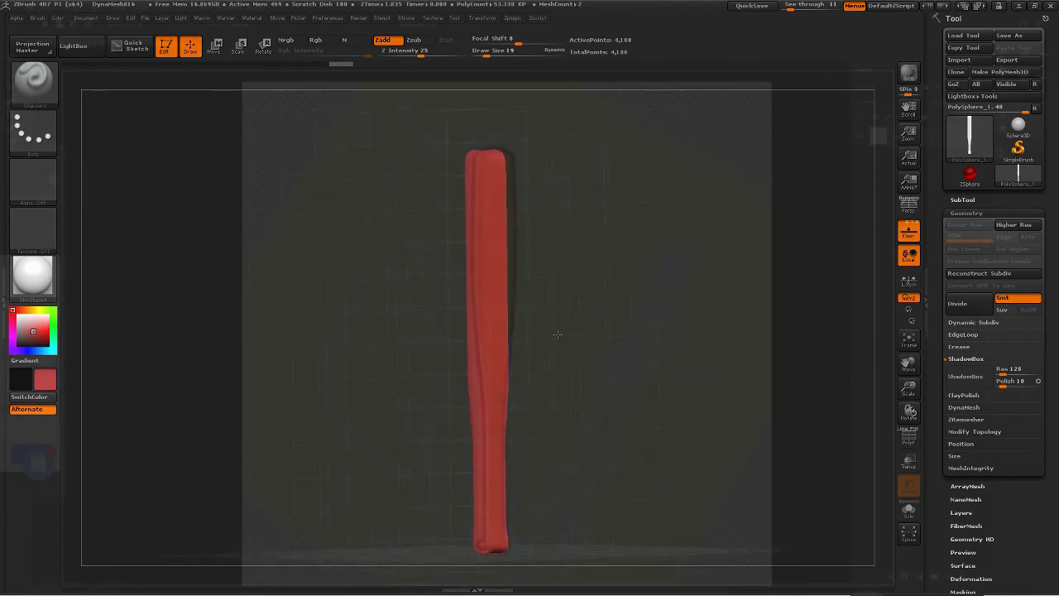
left_click_drag(793, 5, 781, 5)
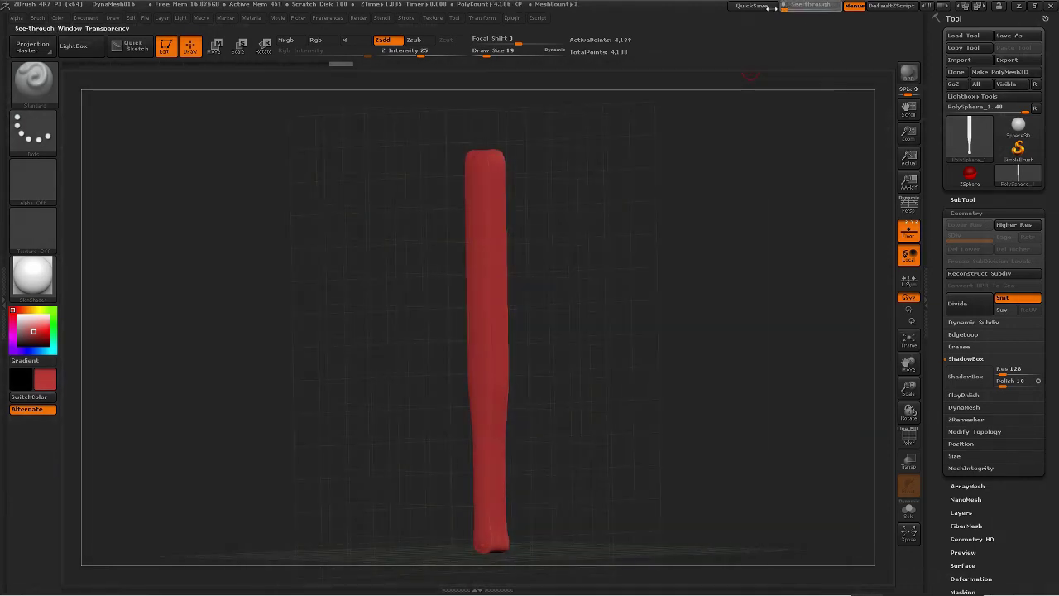
Mask the bottom end of the bat's handle from a straight side view.
left_click_drag(621, 292, 603, 295, "shift")
left_click_drag(606, 457, 554, 361, "alt")
left_click_drag(487, 422, 377, 487, "ctrl")
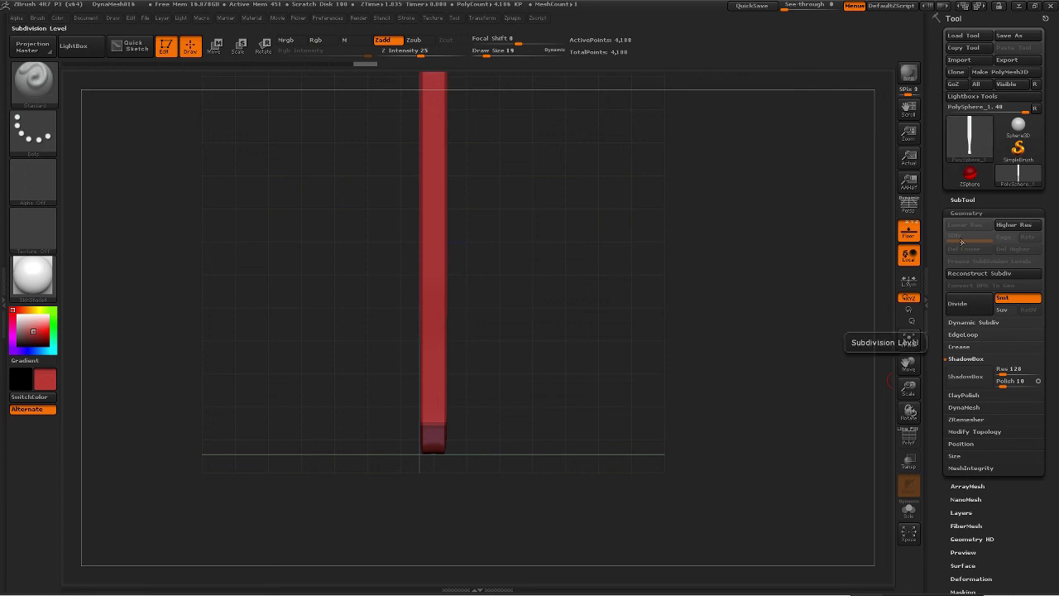
Extract the masked handle end as a separate subtool with a thickness of 0.02 and accept the result.
left_click(964, 407)
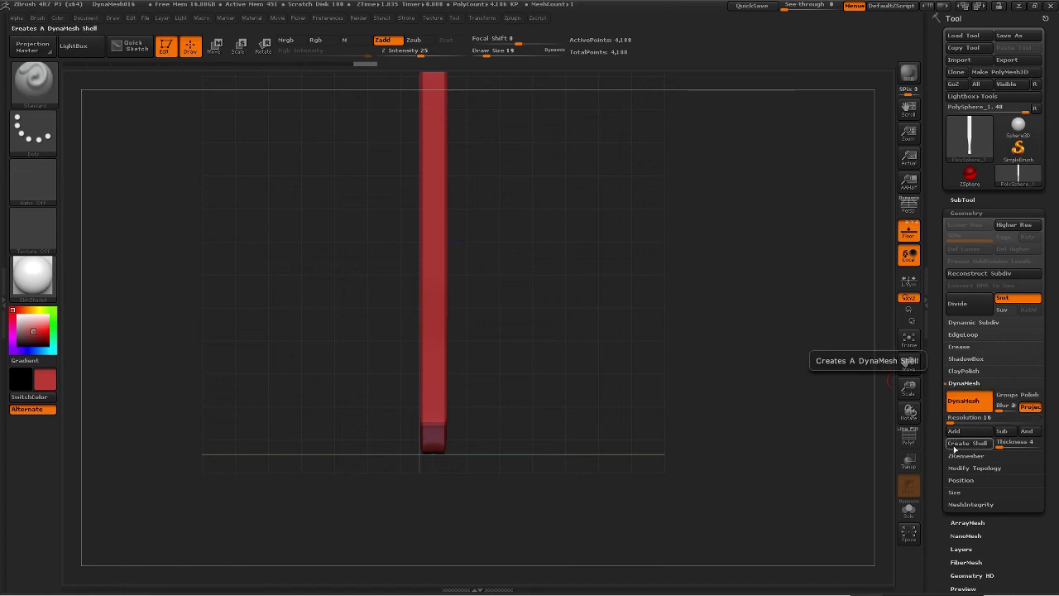
left_click(967, 200)
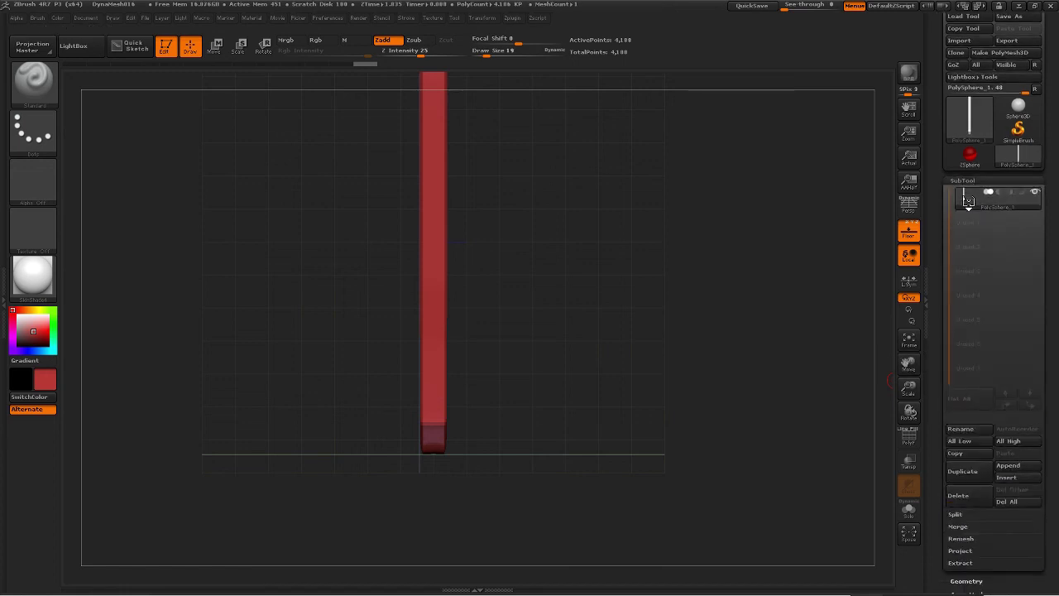
left_click(958, 564)
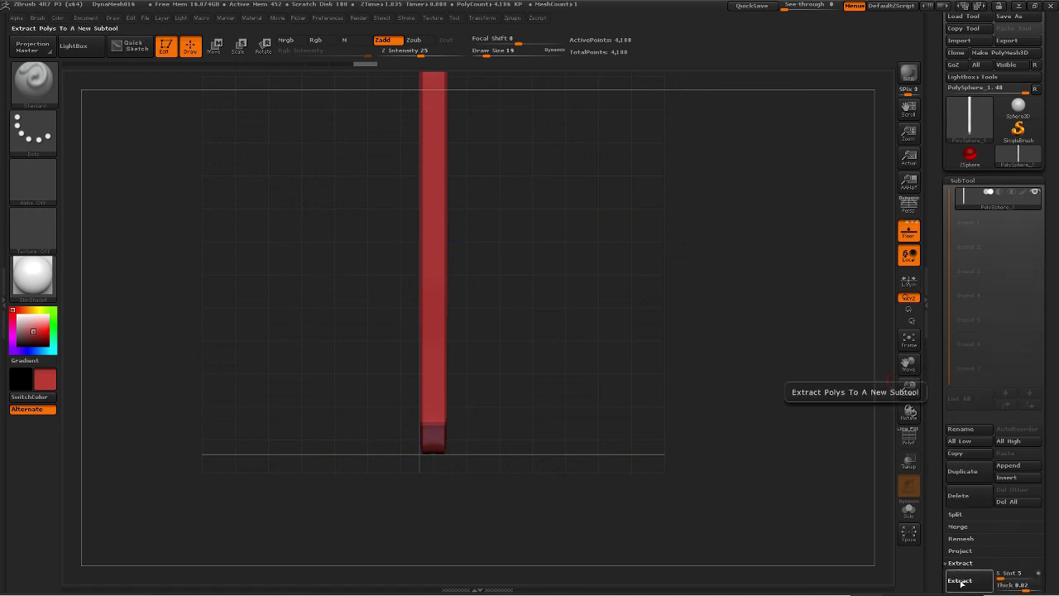
left_click(959, 582)
left_click_drag(619, 428, 832, 524)
left_click(959, 582)
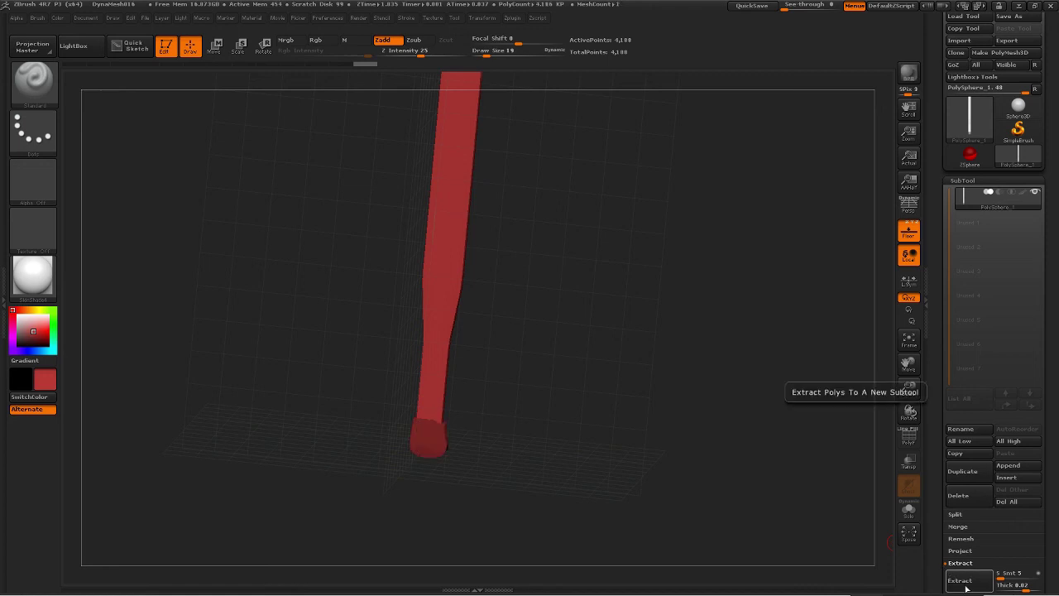
left_click_drag(593, 364, 512, 276)
mouse_move(562, 208)
left_mouse_down("alt")
mouse_move(338, 253)
mouse_move(568, 234)
mouse_move(335, 316)
left_mouse_up("alt")
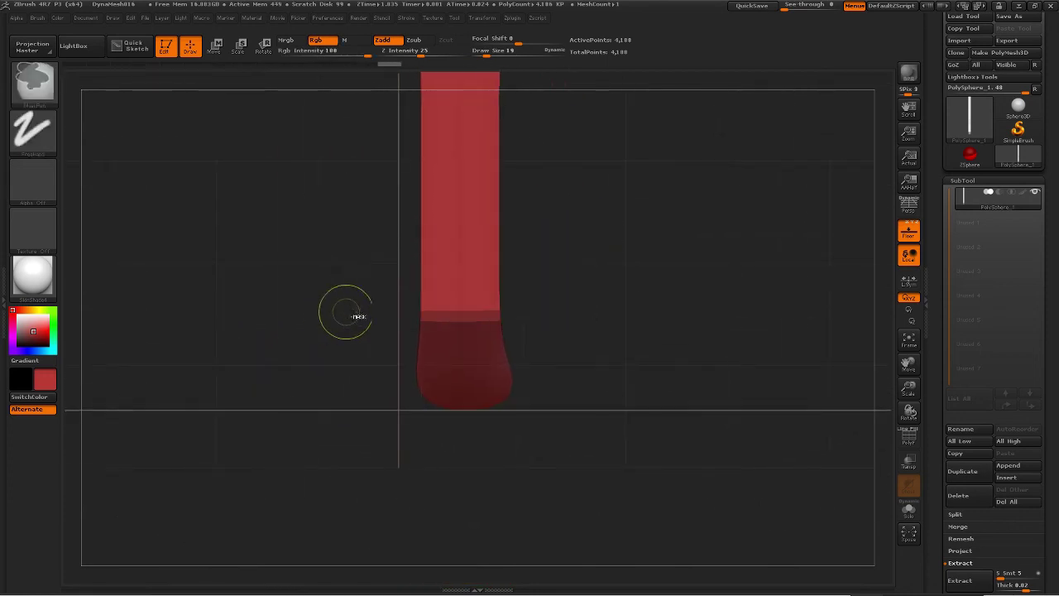
left_click(959, 582)
scroll(964, 583, "down", 2)
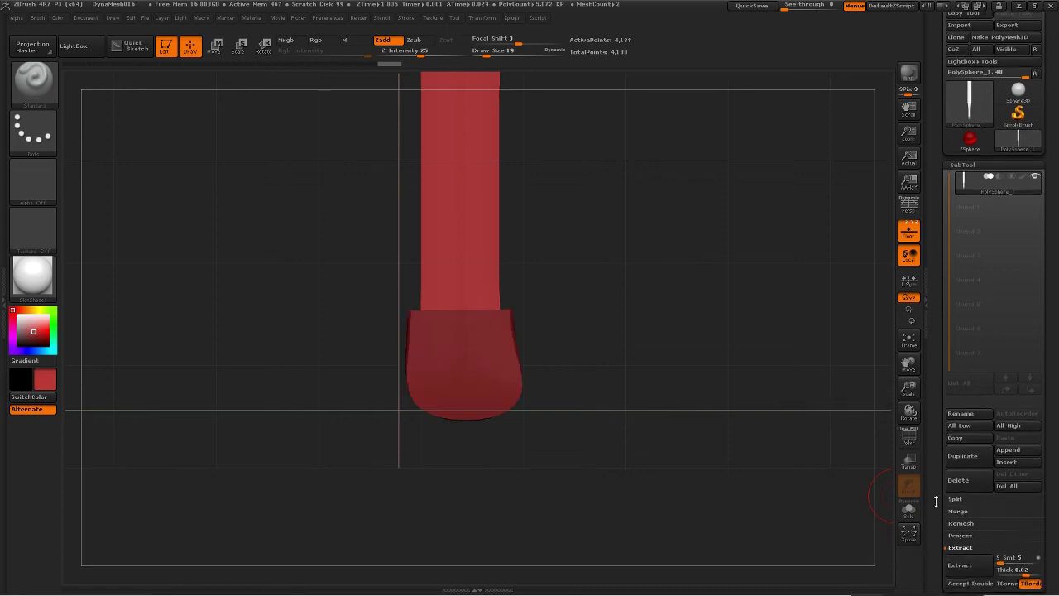
left_click(957, 562)
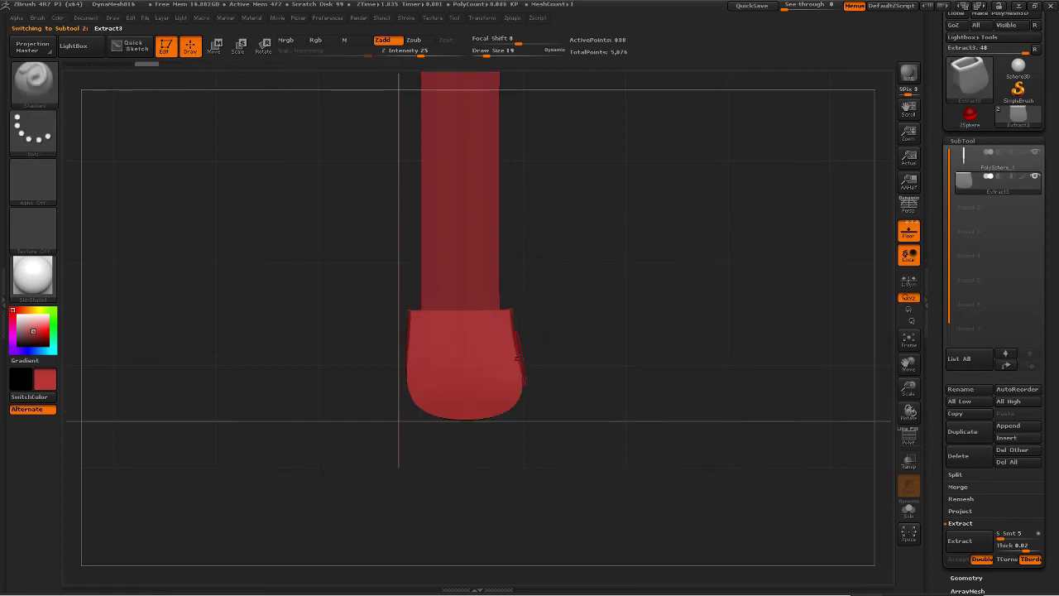
Choose the Inflat brush, turn on Local Symmetry and set the Draw Size to 89 for the extracted end piece.
key("b")
key("i")
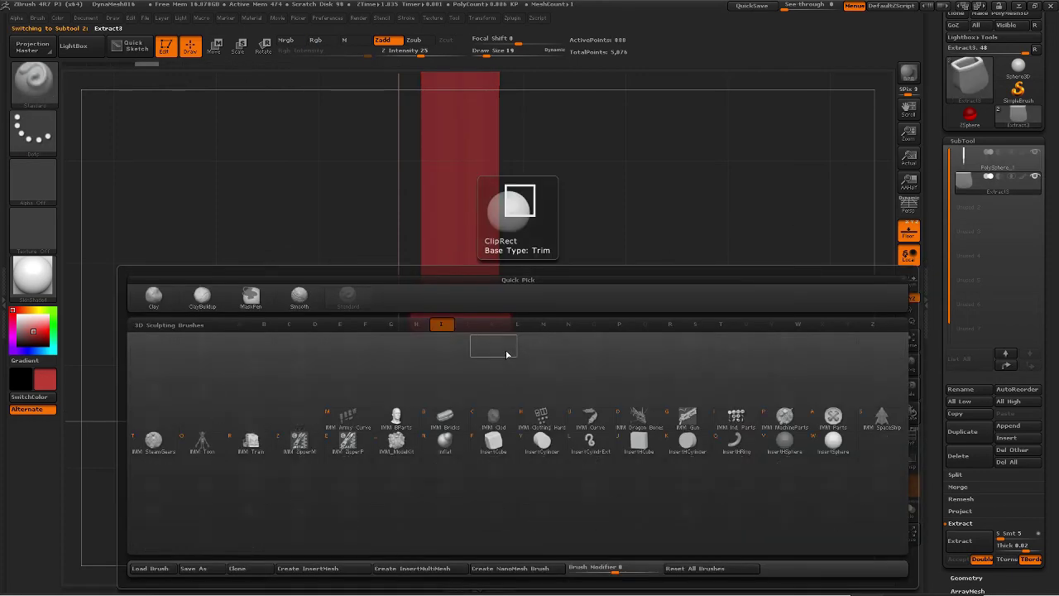
key("n")
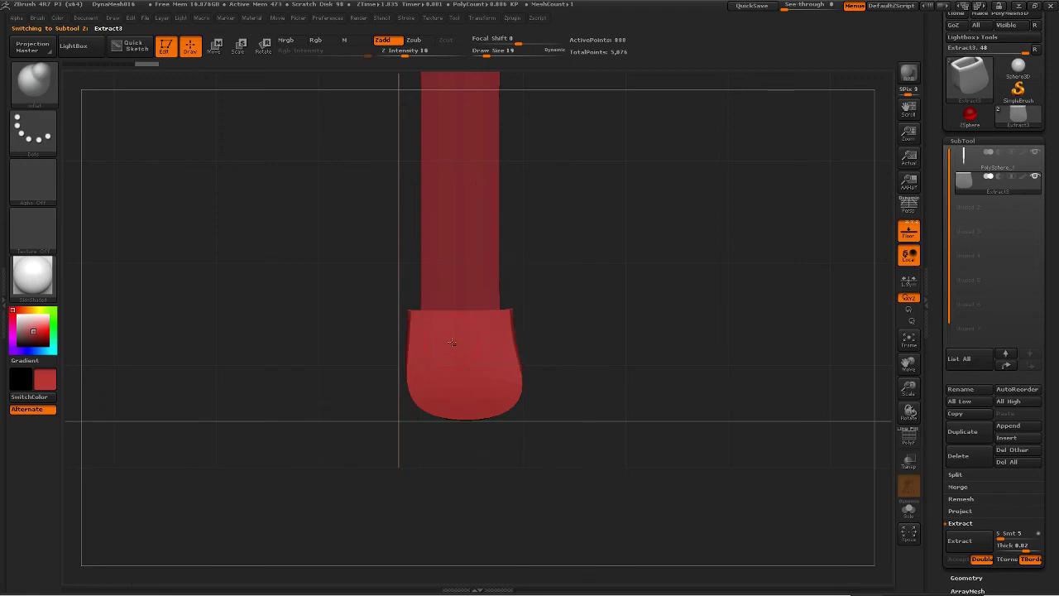
left_click(907, 281)
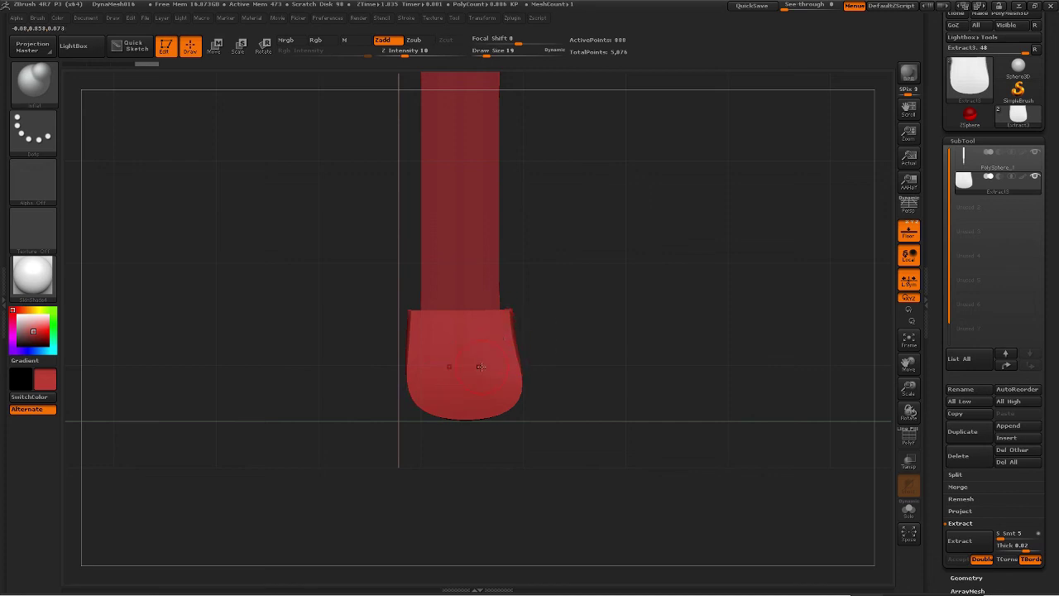
key("s")
left_click_drag(505, 324, 518, 324)
Change the symmetry from the X axis to radial symmetry around the Y axis.
left_click(479, 17)
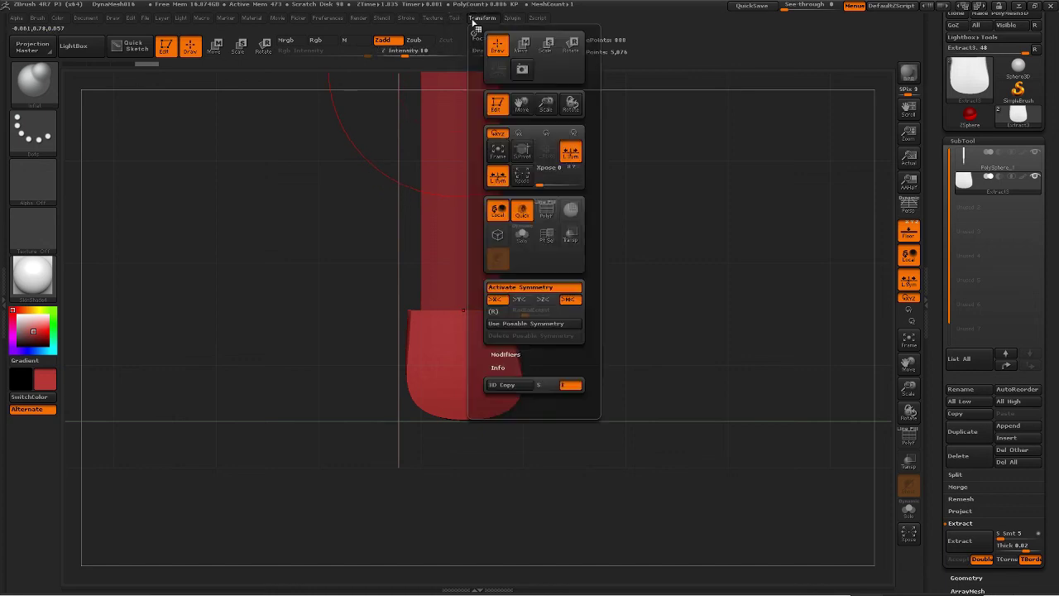
left_click(518, 302)
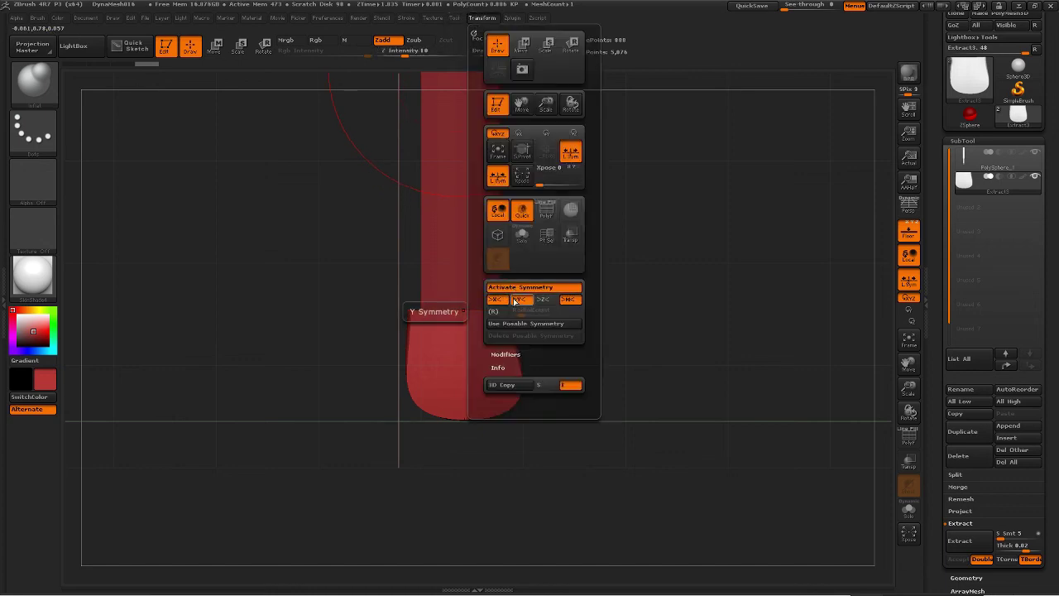
left_click(501, 302)
left_click(496, 311)
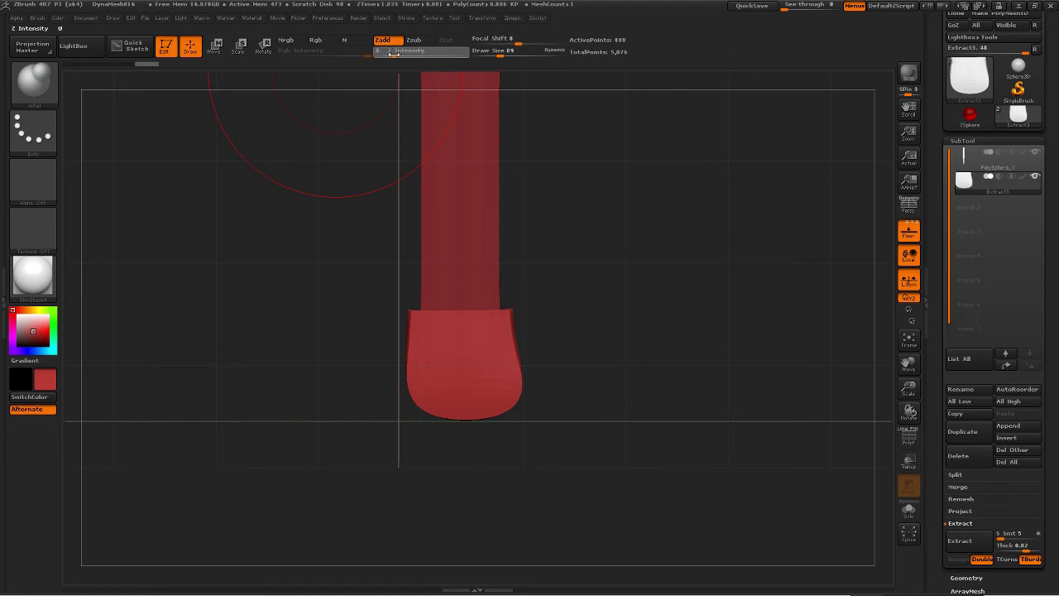
Inflate the extracted end piece at Z Intensity 3 and convert it to a DynaMesh at resolution 128.
left_click_drag(394, 53, 377, 52)
left_click_drag(463, 354, 530, 370)
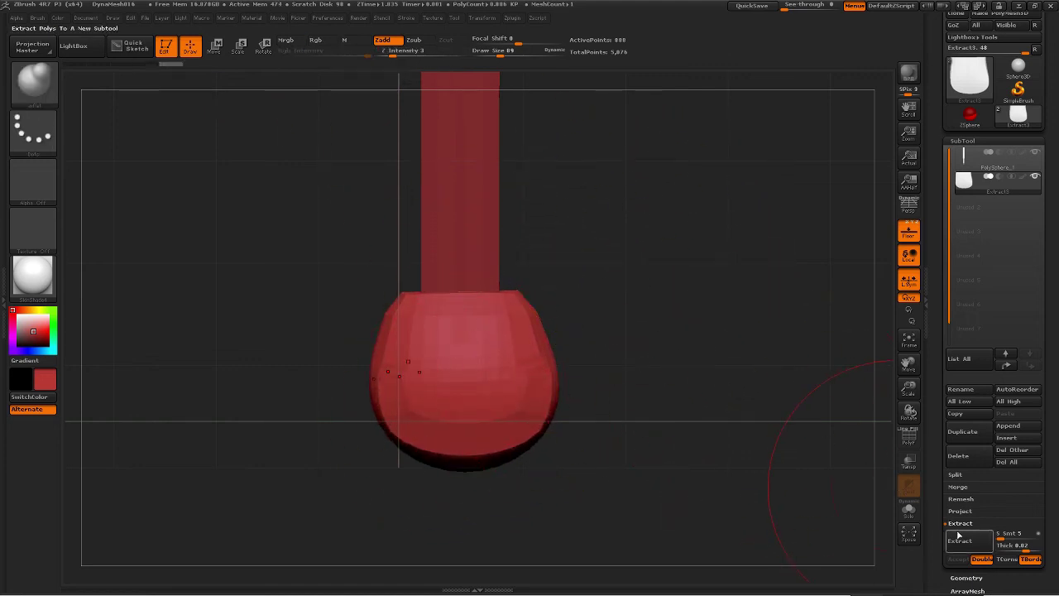
scroll(930, 505, "down", 2)
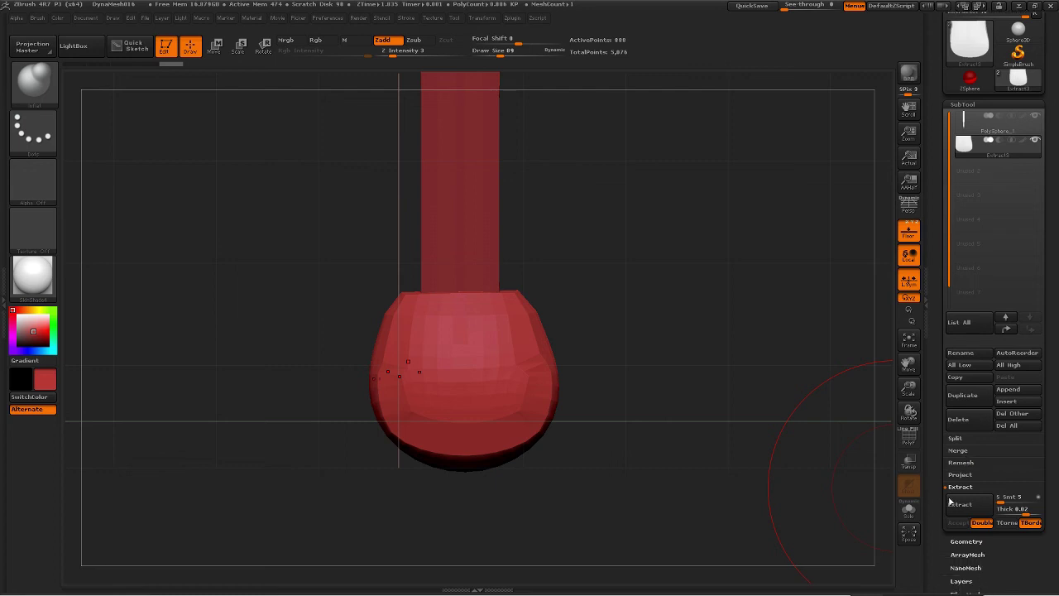
left_click(956, 541)
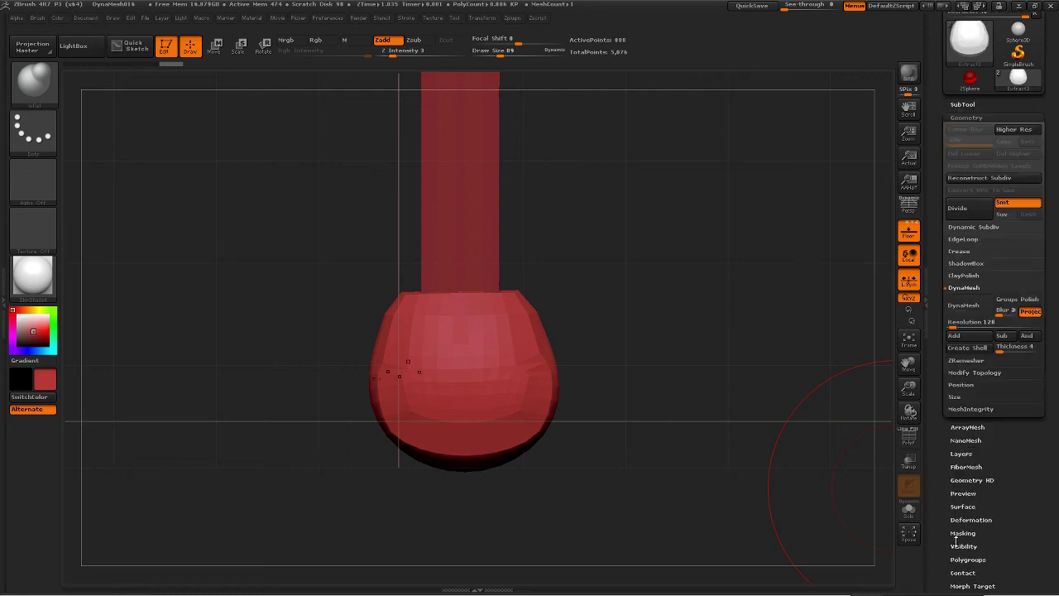
left_click(961, 305)
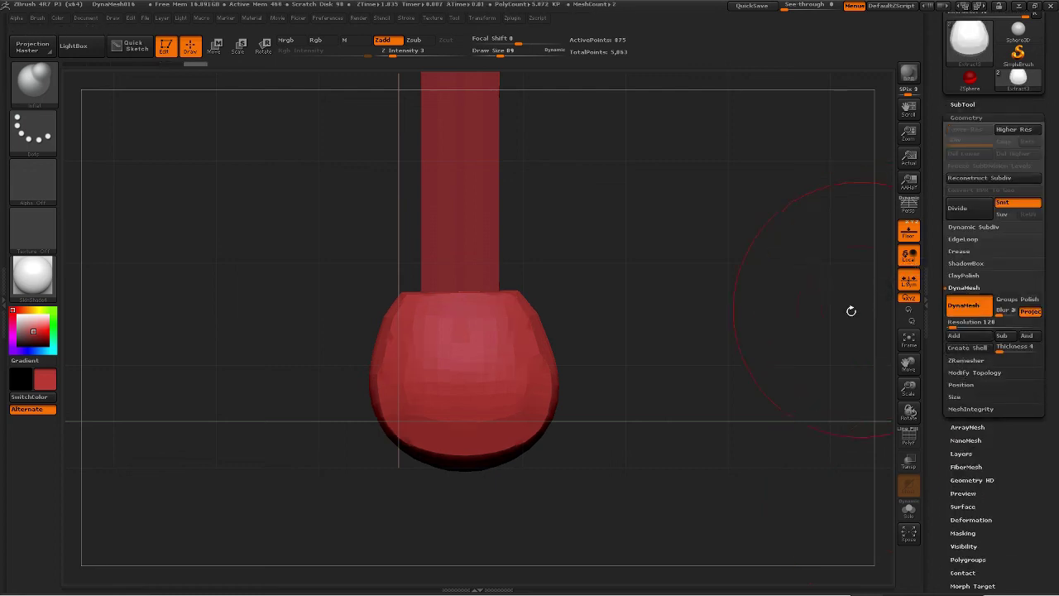
Smooth the knob's sides and underside and refresh its DynaMesh.
left_click_drag(526, 373, 482, 365, "shift")
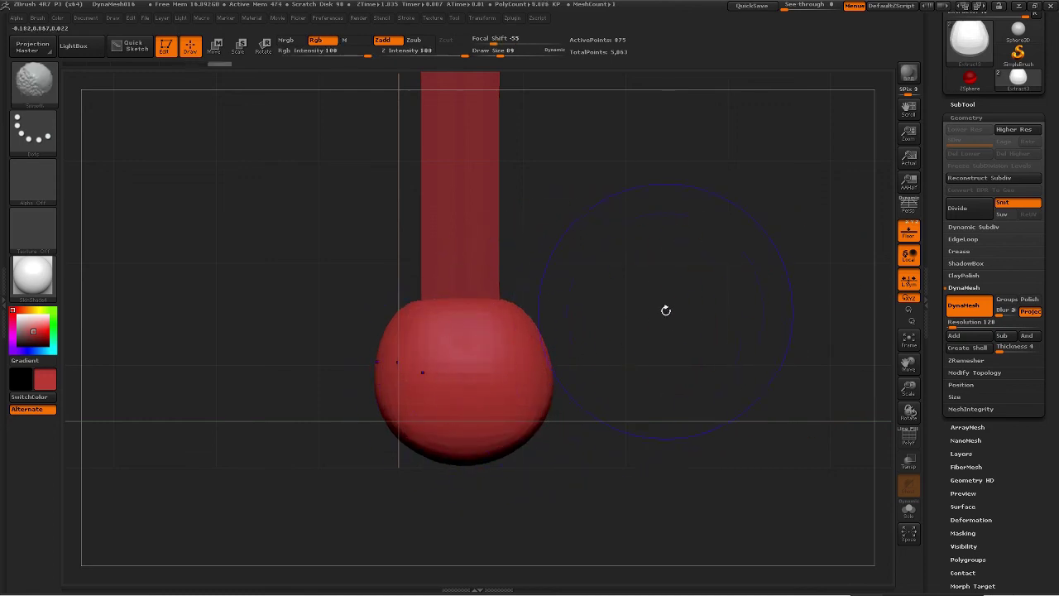
left_click_drag(625, 307, 728, 584, "ctrl")
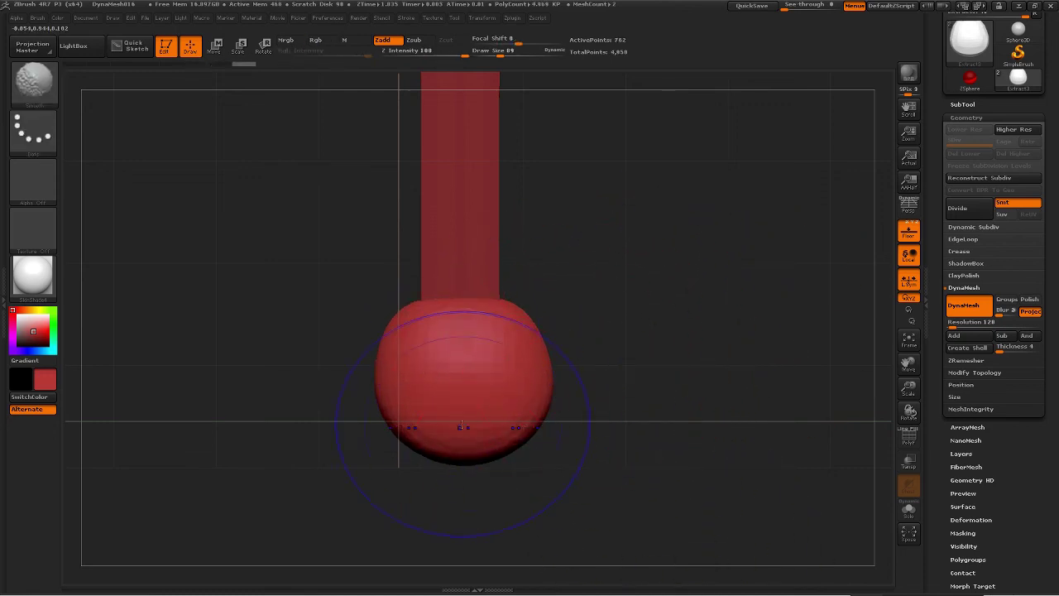
mouse_move(462, 425)
left_mouse_down("shift")
mouse_move(465, 395)
mouse_move(465, 414)
mouse_move(487, 386)
mouse_move(475, 459)
mouse_move(477, 389)
left_mouse_up("shift")
Inflate and smooth the knob into a tall egg shape that reaches up around the handle, refreshing its DynaMesh between strokes.
left_click_drag(492, 330, 468, 430)
left_click_drag(632, 360, 553, 424, "ctrl")
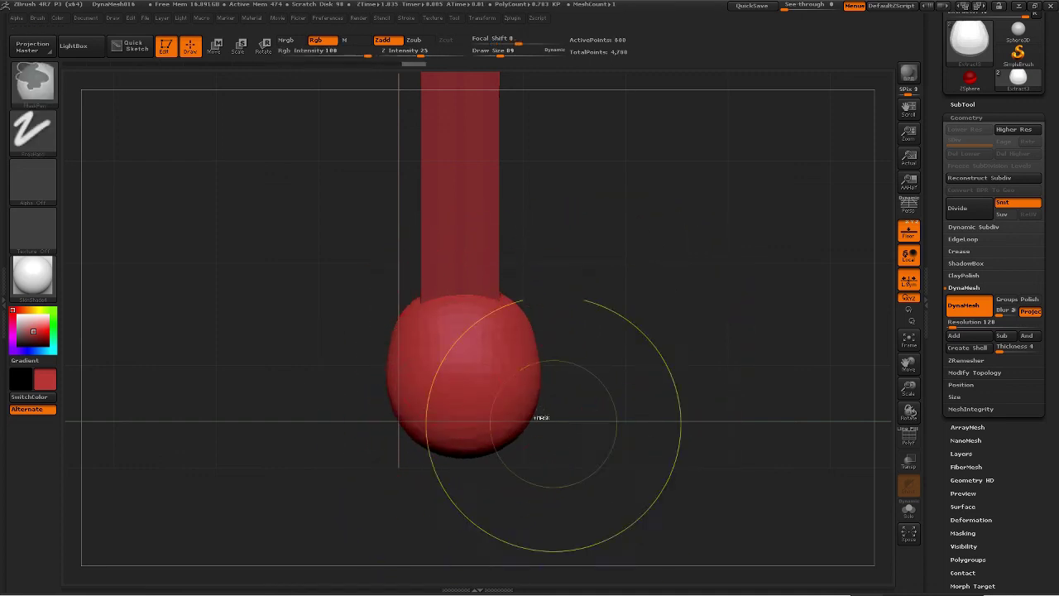
mouse_move(490, 389)
left_mouse_down()
mouse_move(488, 350)
mouse_move(473, 330)
mouse_move(480, 273)
left_mouse_up()
left_click_drag(638, 368, 573, 429, "ctrl")
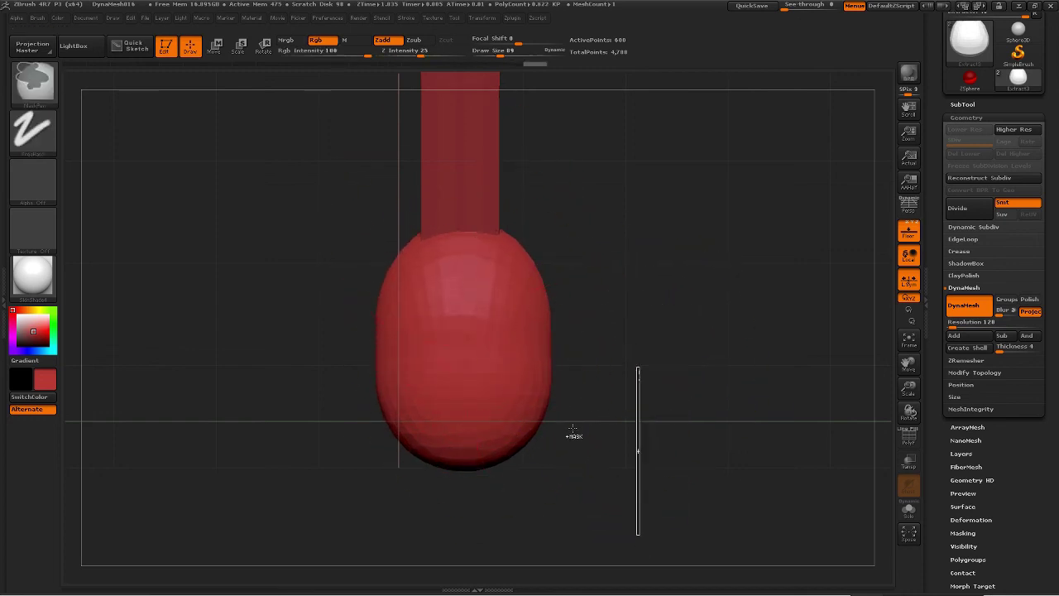
mouse_move(477, 397)
left_mouse_down("shift")
mouse_move(463, 364)
mouse_move(485, 349)
mouse_move(490, 389)
mouse_move(476, 359)
mouse_move(479, 265)
left_mouse_up("shift")
mouse_move(503, 430)
left_mouse_down()
mouse_move(484, 382)
mouse_move(470, 419)
left_mouse_up()
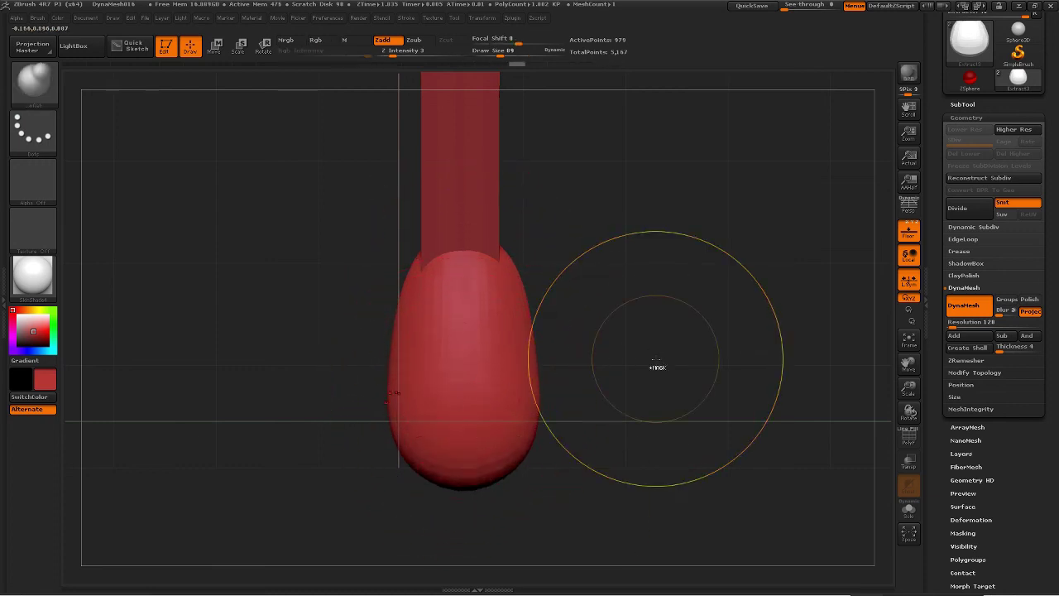
left_click_drag(662, 411, 685, 556, "ctrl")
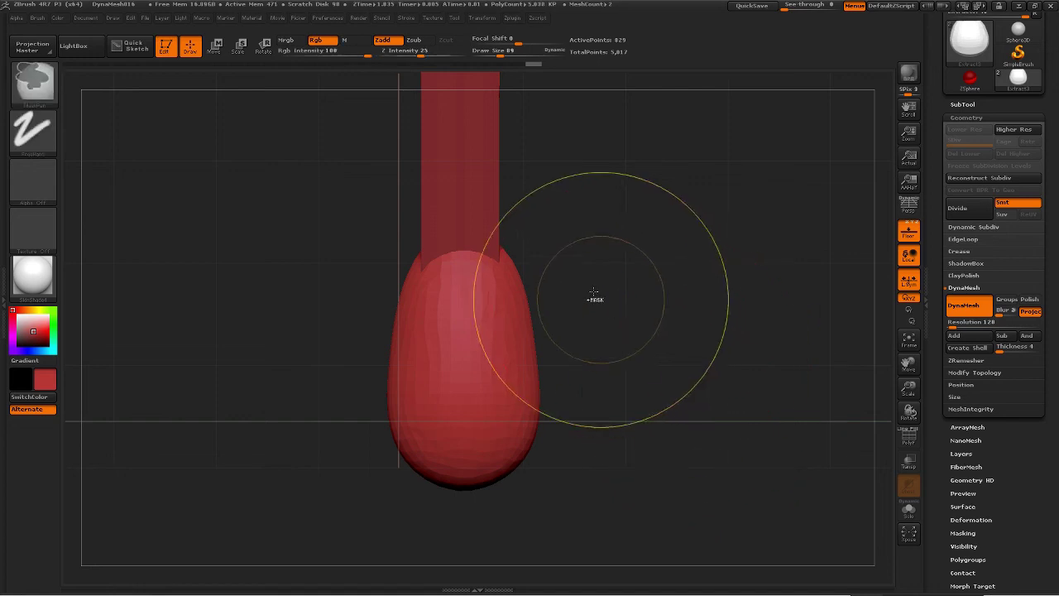
Smooth and inflate the knob into a tapered teardrop shape at DynaMesh resolution 256.
right_click_drag(601, 299, 616, 395, "ctrl")
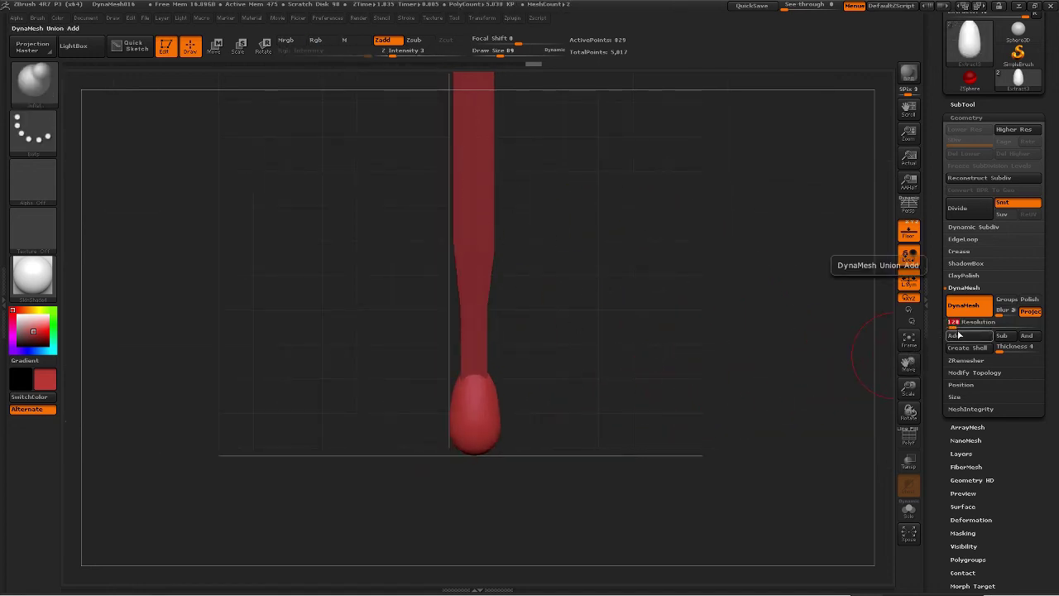
right_click_drag(594, 379, 566, 447, "ctrl")
mouse_move(448, 387)
left_mouse_down("shift")
mouse_move(473, 357)
mouse_move(476, 402)
mouse_move(506, 450)
left_mouse_up("shift")
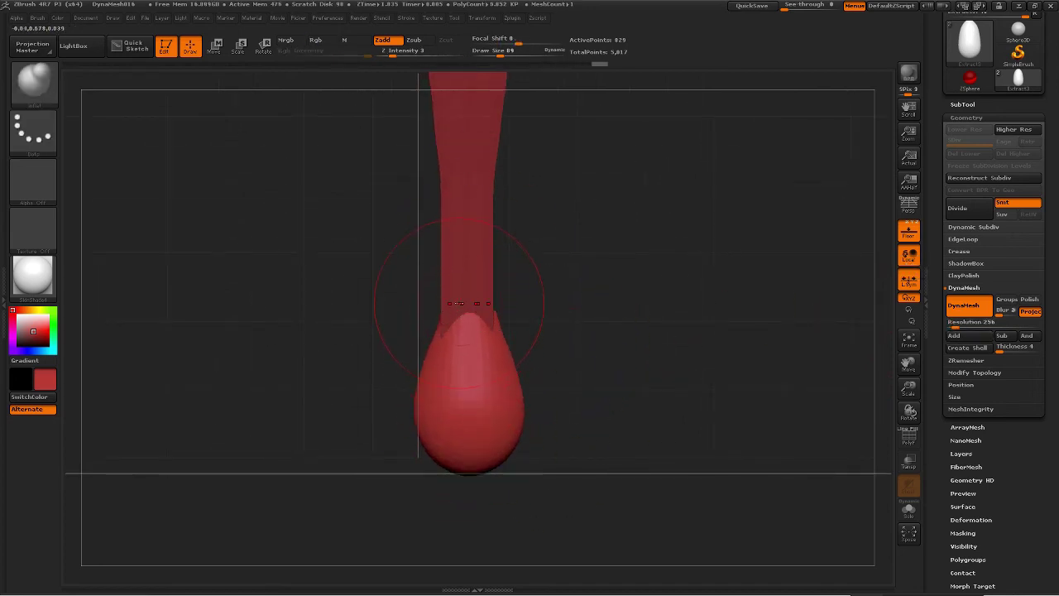
mouse_move(459, 303)
left_mouse_down()
mouse_move(453, 370)
mouse_move(480, 352)
mouse_move(492, 432)
left_mouse_up()
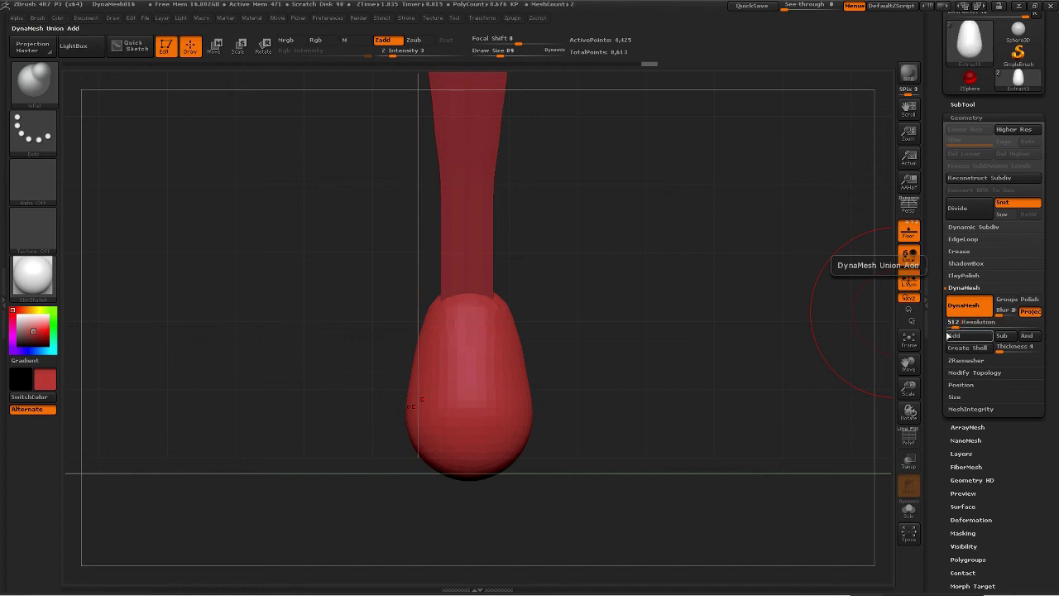
Remesh the knob at DynaMesh resolution 512 and lower the Smooth brush's Z Intensity to 2.
left_click(966, 324)
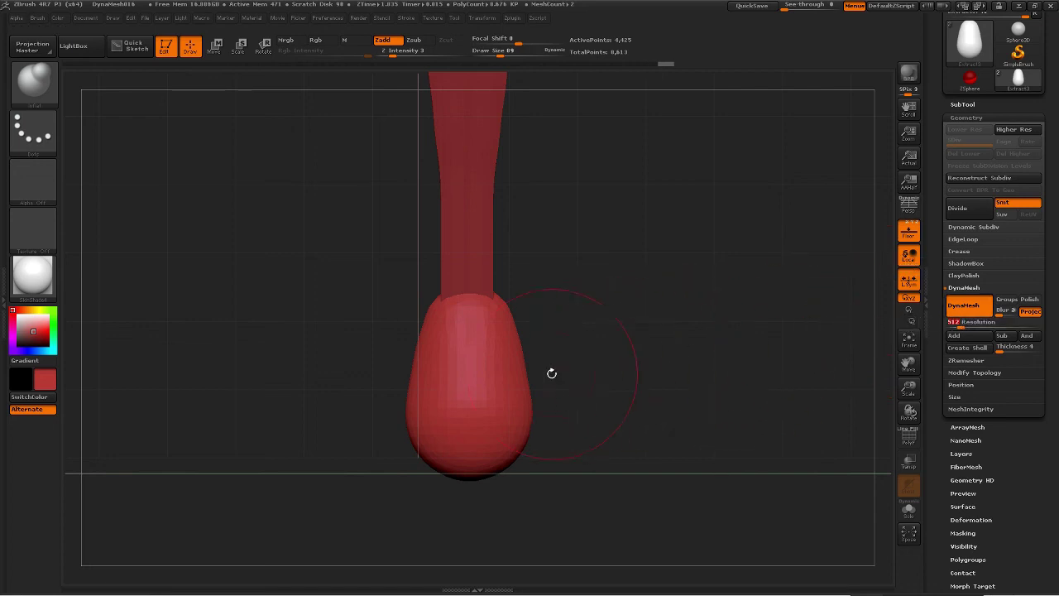
key("shift")
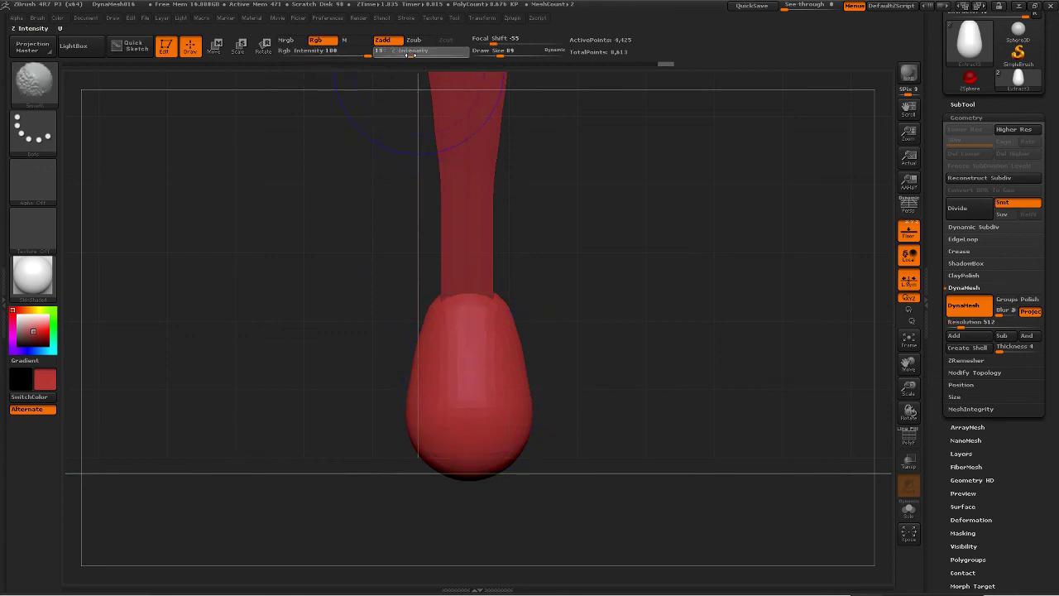
left_click(390, 53, "shift")
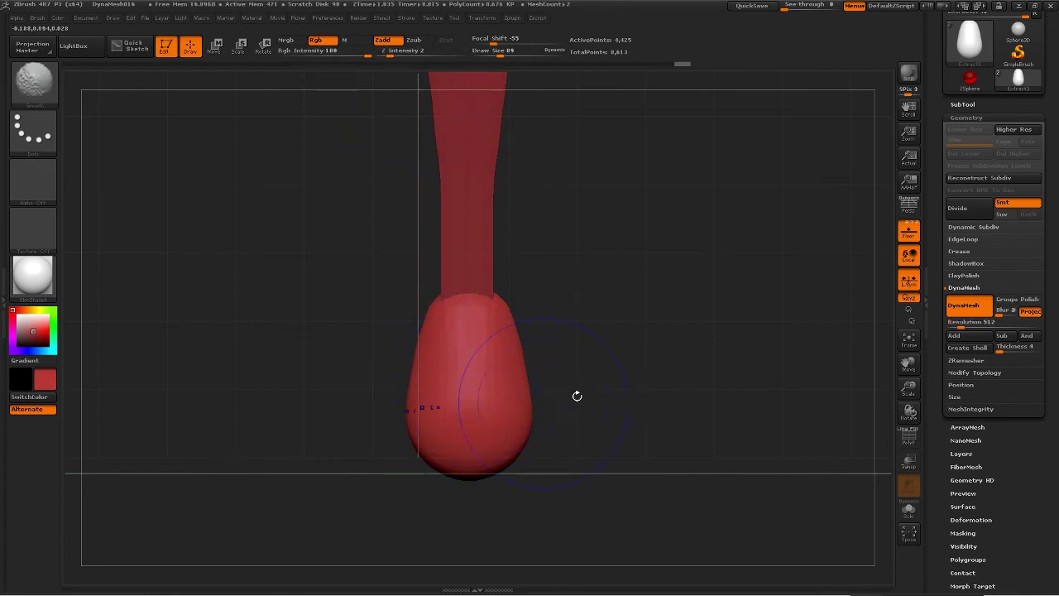
left_click_drag(640, 371, 681, 508, "ctrl")
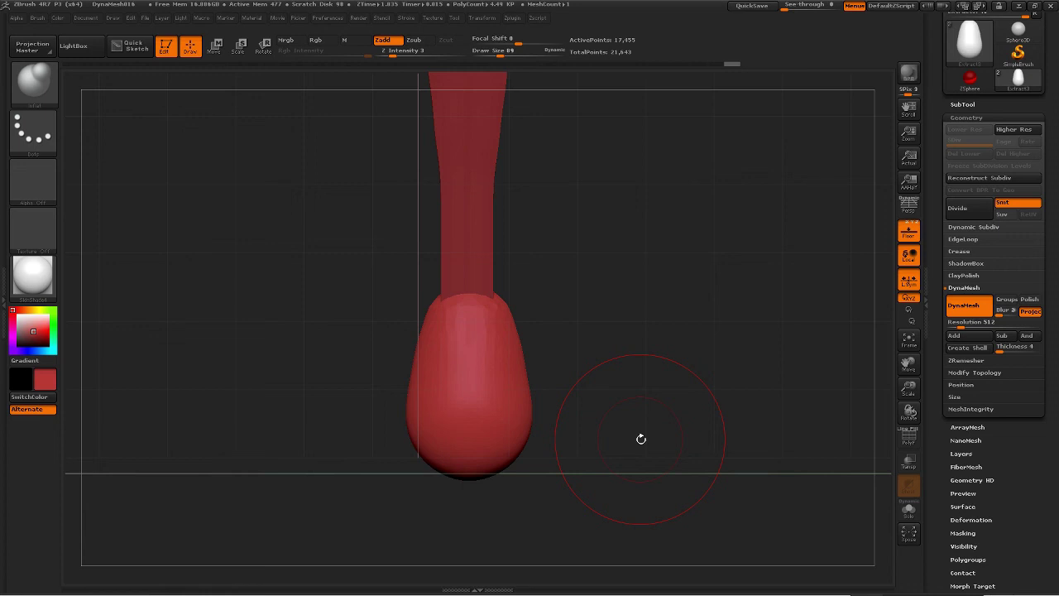
left_click_drag(605, 325, 610, 460, "ctrl")
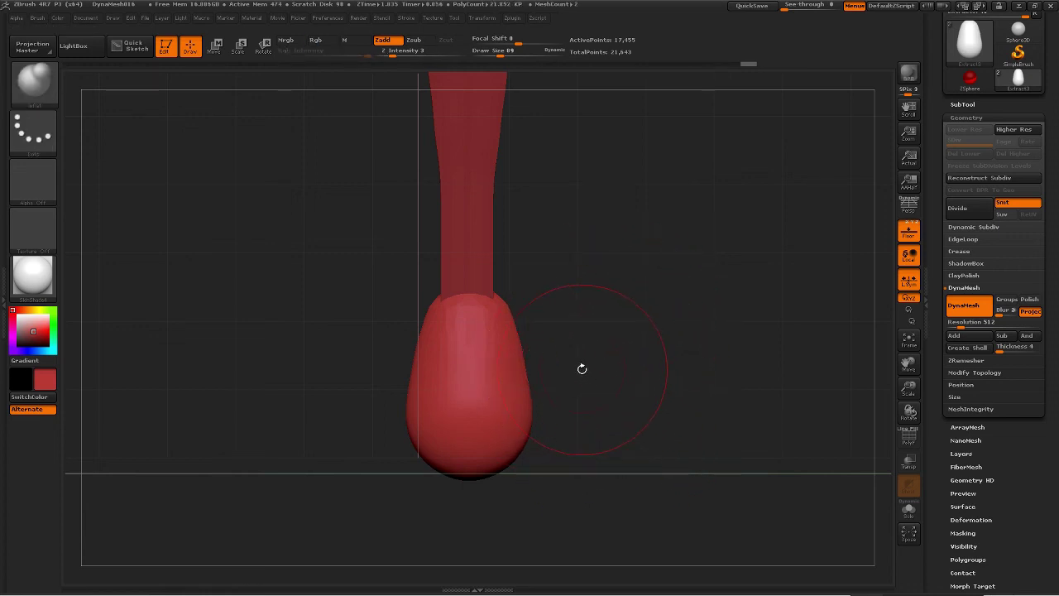
Make the bat's body the active subtool in Move mode and return to Draw mode.
right_click_drag(584, 391, 603, 433, "ctrl")
right_click_drag(653, 358, 633, 269, "ctrl")
mouse_move(610, 439)
right_mouse_down("ctrl")
mouse_move(566, 374)
mouse_move(558, 439)
mouse_move(569, 472)
right_mouse_up("ctrl")
right_click_drag(557, 412, 579, 498, "alt")
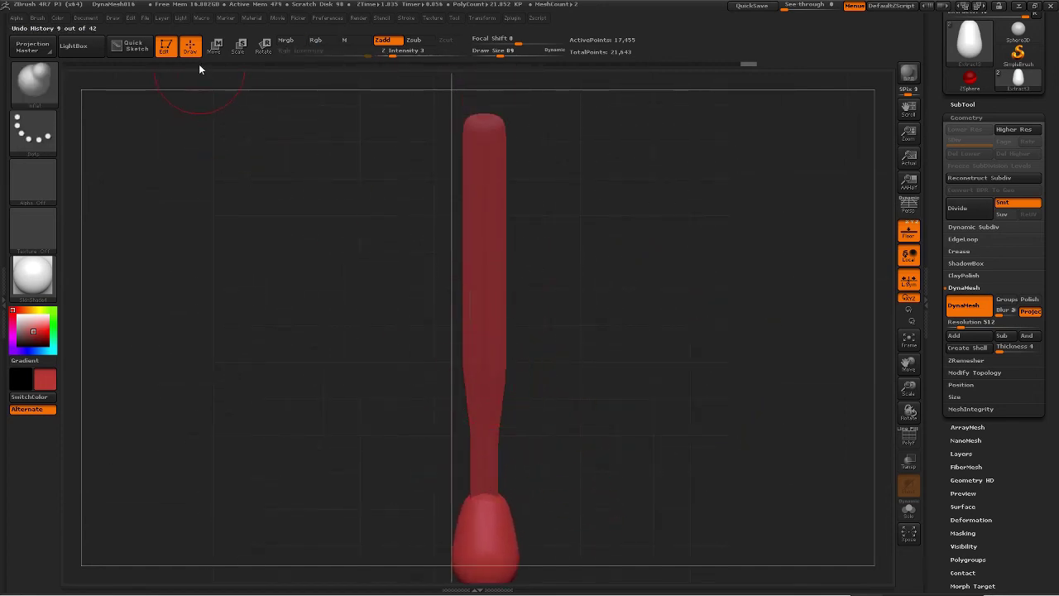
left_click(214, 46)
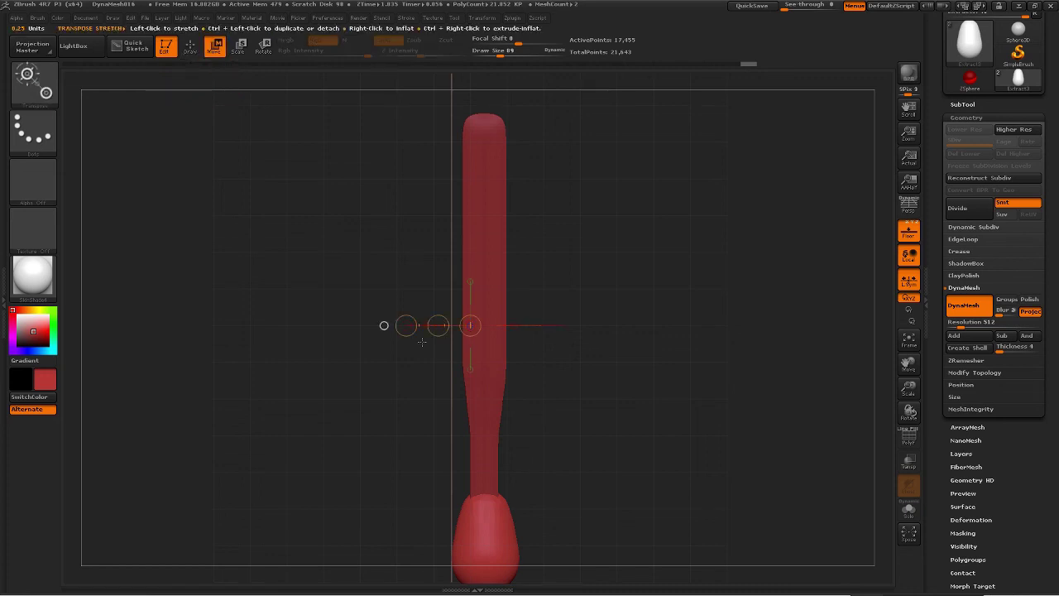
left_click(480, 272, "alt")
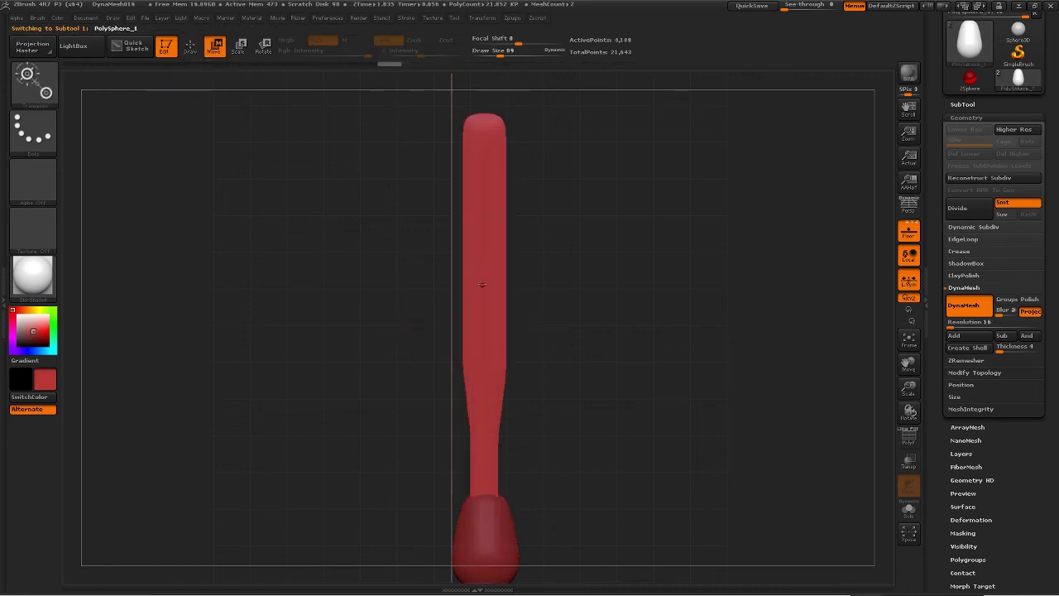
left_click_drag(497, 325, 541, 325)
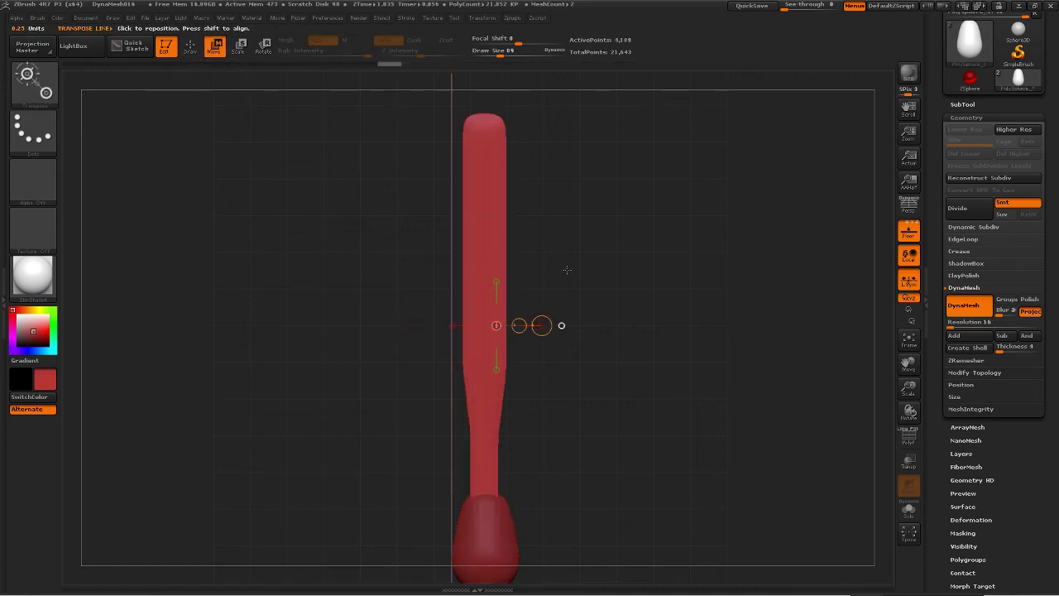
left_click(190, 48)
Remesh the bat's body at DynaMesh resolution 128, with Smooth Z Intensity at 0 and the Inflat brush chosen.
mouse_move(655, 397)
left_mouse_down()
mouse_move(598, 402)
mouse_move(612, 398)
left_mouse_up()
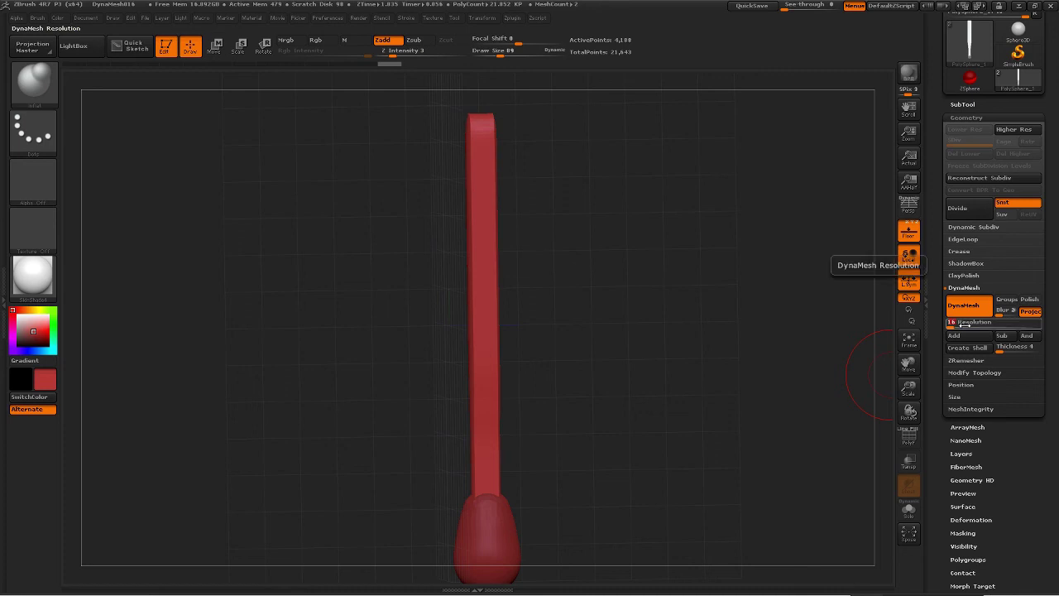
type("8")
key("Return")
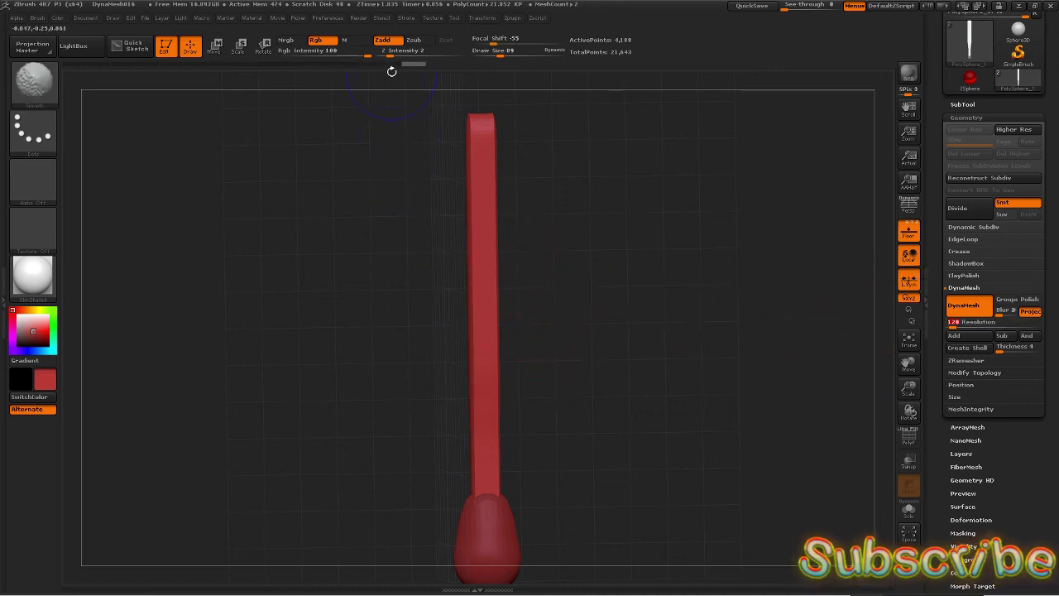
left_click_drag(392, 52, 370, 53, "shift")
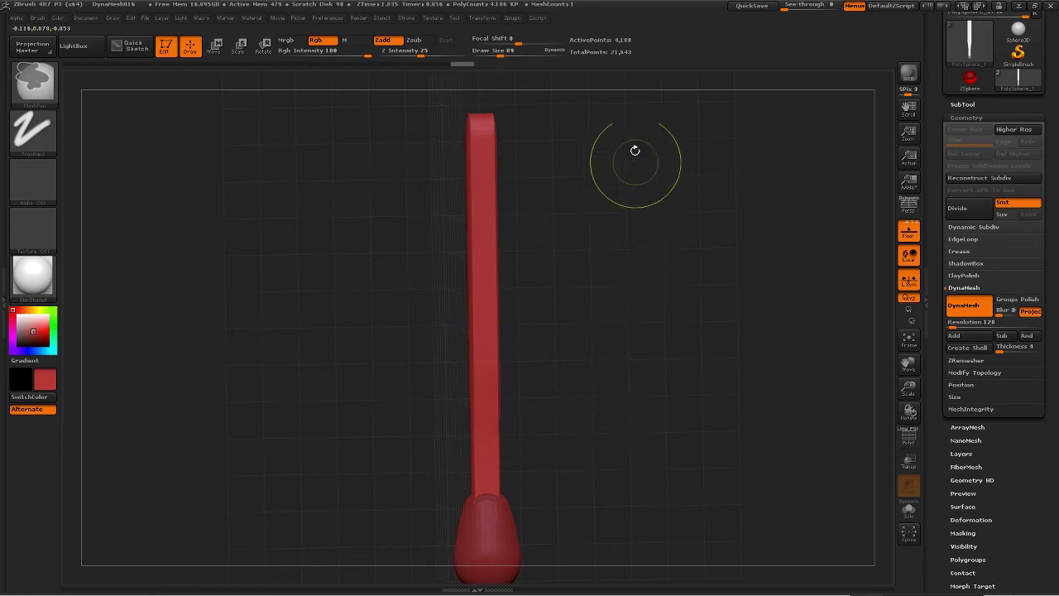
key("b")
key("i")
key("n")
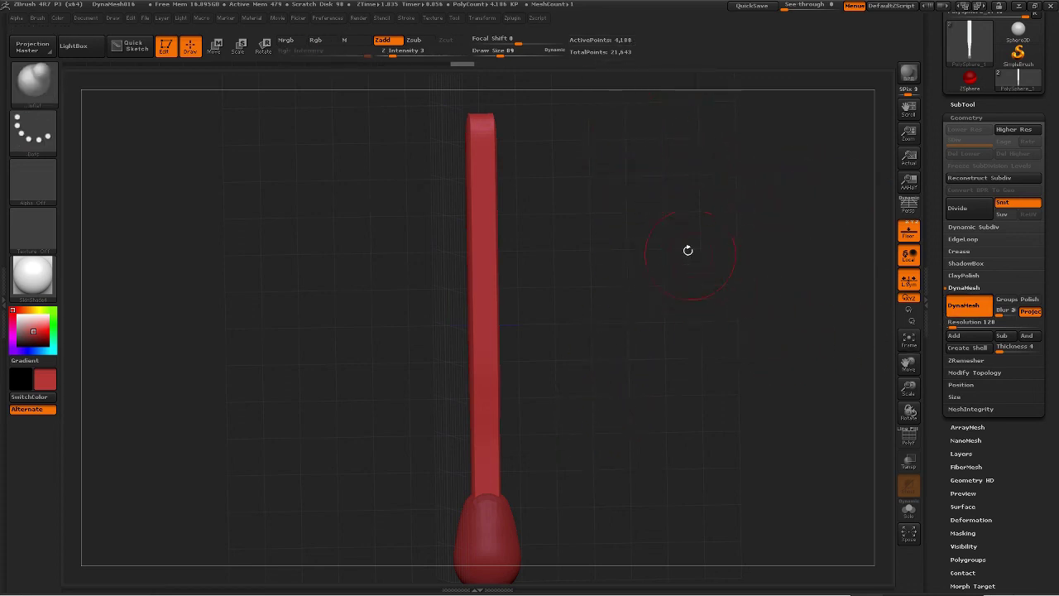
mouse_move(562, 263)
left_mouse_down("ctrl")
mouse_move(585, 306)
mouse_move(630, 308)
left_mouse_up("ctrl")
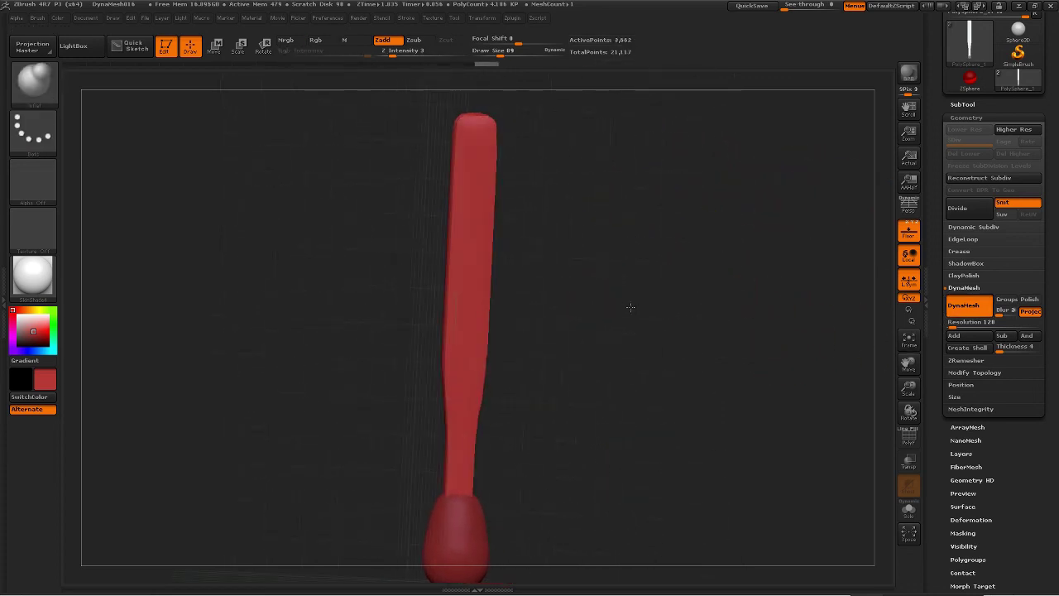
Set the body's DynaMesh resolution to 512 and remesh it.
left_click(960, 325)
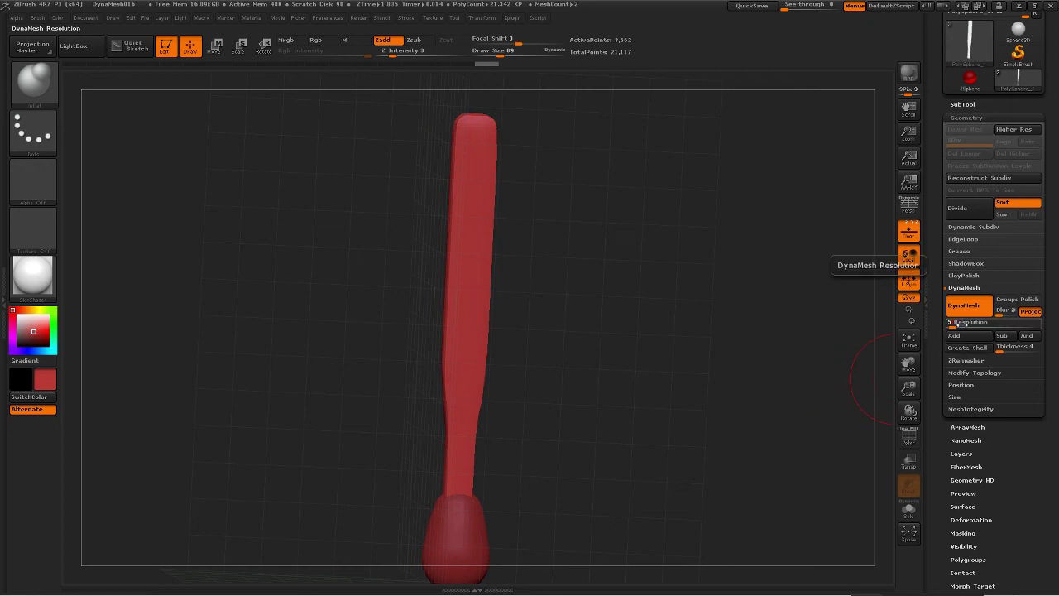
type("512")
key("Return")
key("shift")
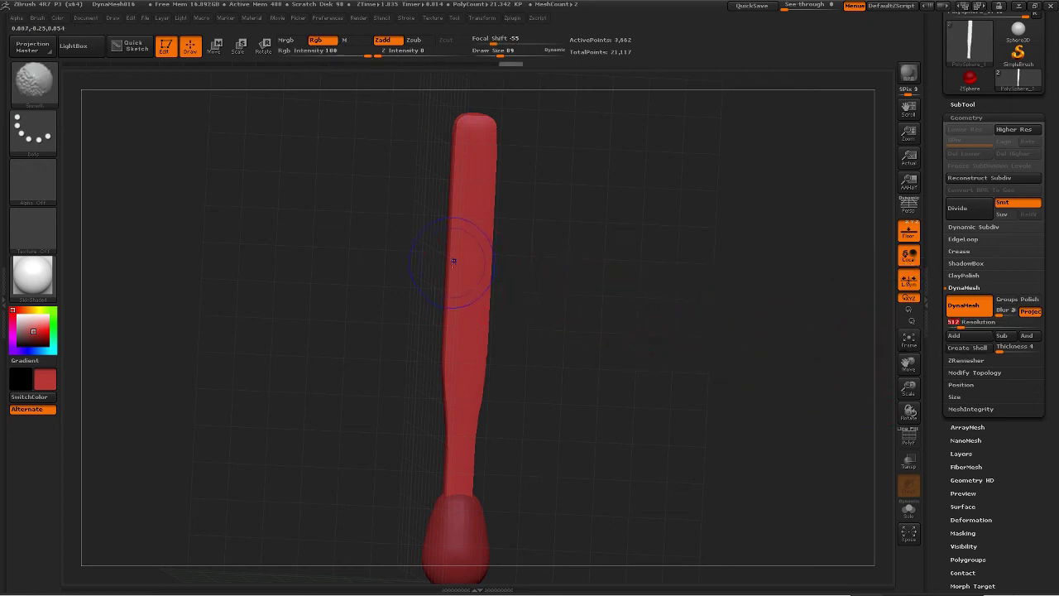
left_click_drag(560, 299, 592, 451, "ctrl")
mouse_move(555, 308)
left_mouse_down()
mouse_move(578, 324)
mouse_move(584, 214)
left_mouse_up()
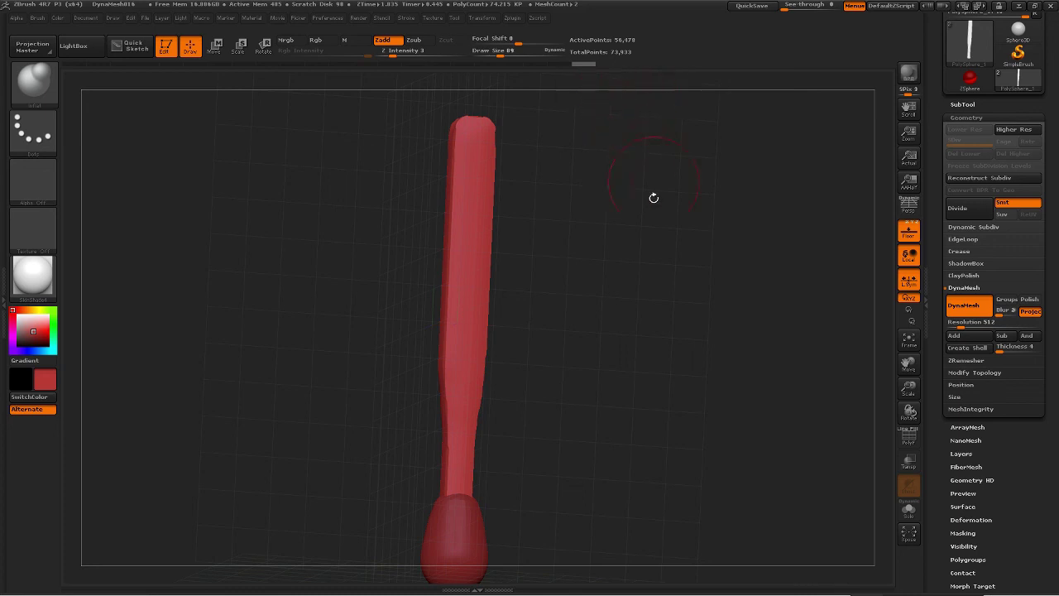
Try switching Local transformations and Local Symmetry off for the bat's body.
left_click_drag(555, 368, 542, 388, "shift")
mouse_move(542, 388)
right_mouse_down("ctrl")
mouse_move(557, 398)
mouse_move(531, 396)
right_mouse_up("ctrl")
right_click_drag(607, 435, 552, 290, "alt")
mouse_move(552, 289)
right_mouse_down("ctrl")
mouse_move(497, 316)
mouse_move(504, 391)
right_mouse_up("ctrl")
left_click_drag(435, 370, 436, 331, "shift")
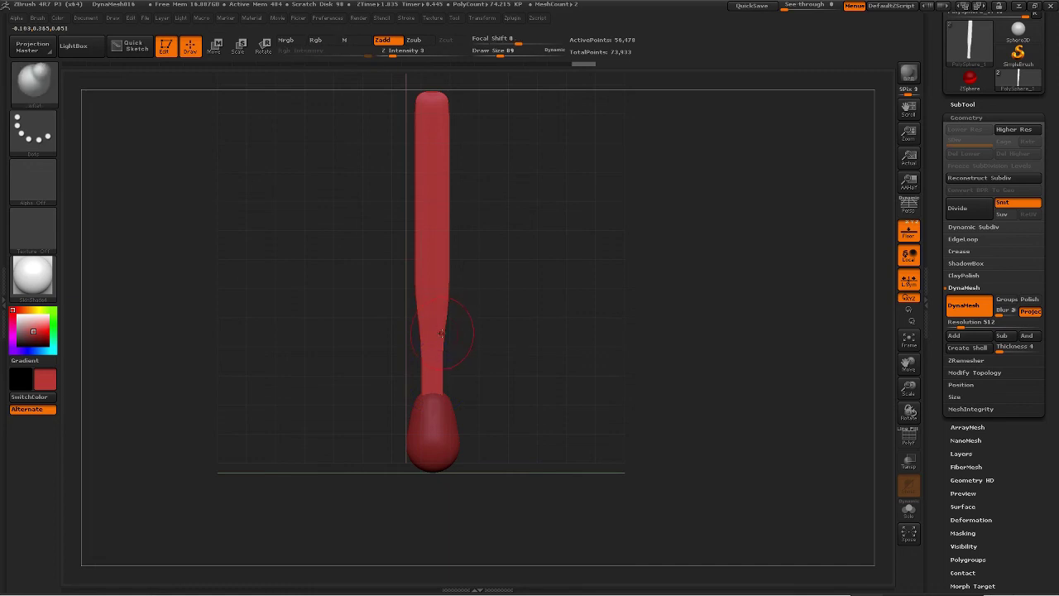
left_click(479, 17)
left_click(908, 256)
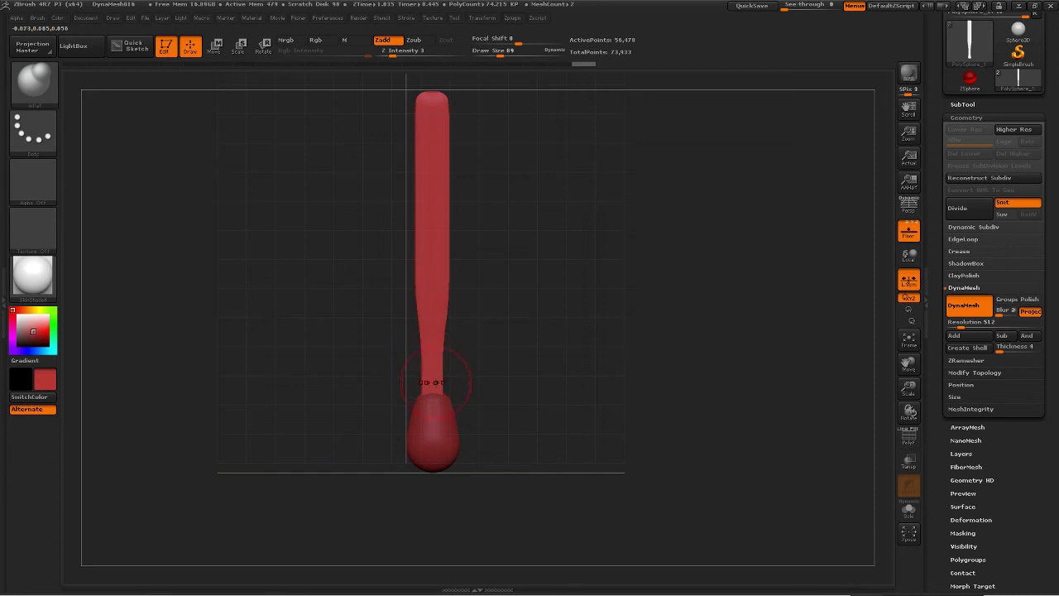
left_click(908, 255)
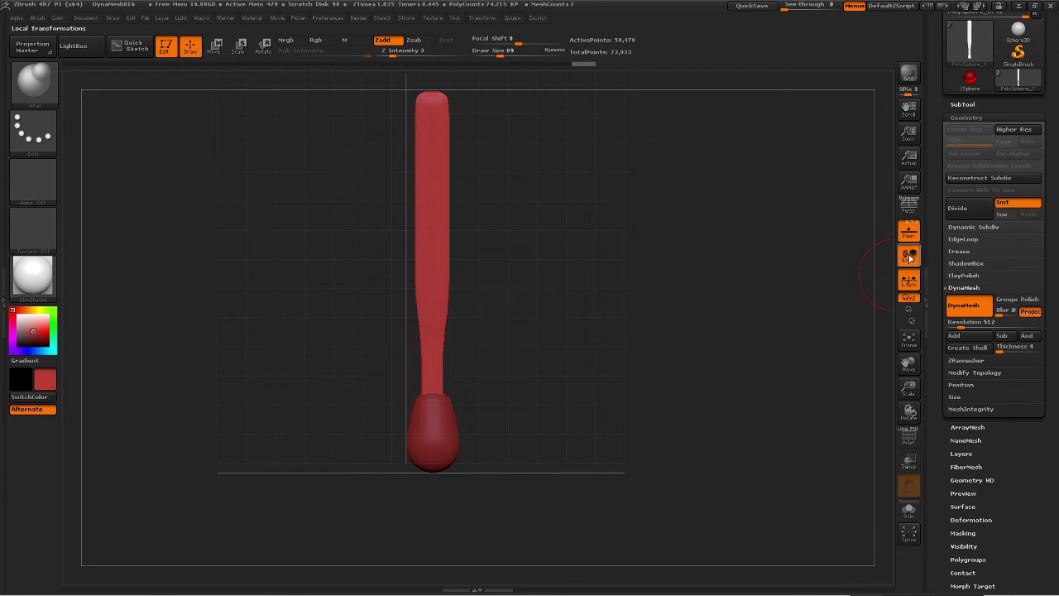
left_click(908, 280)
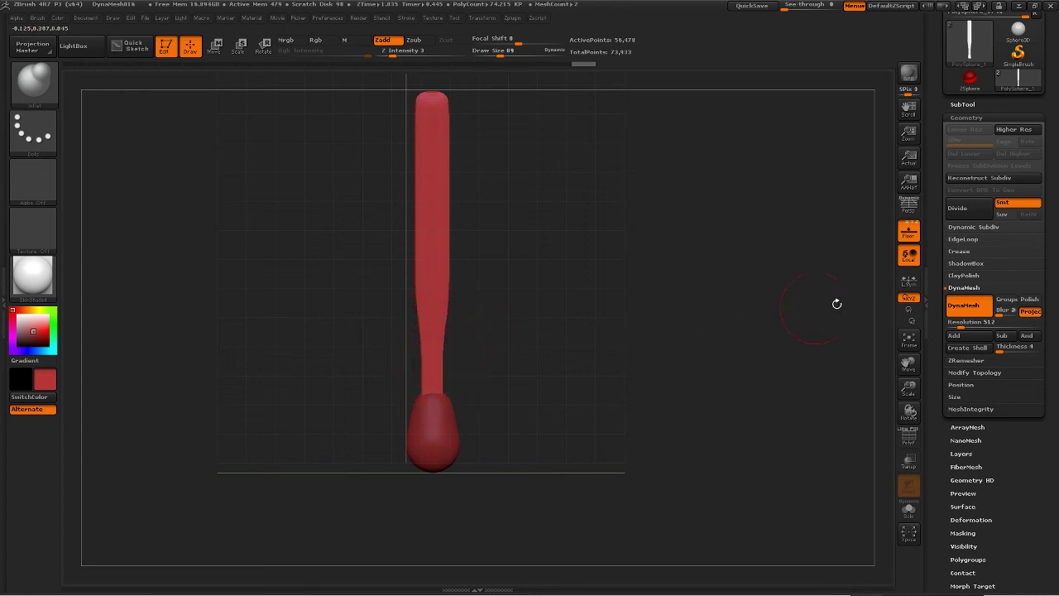
left_click(908, 280)
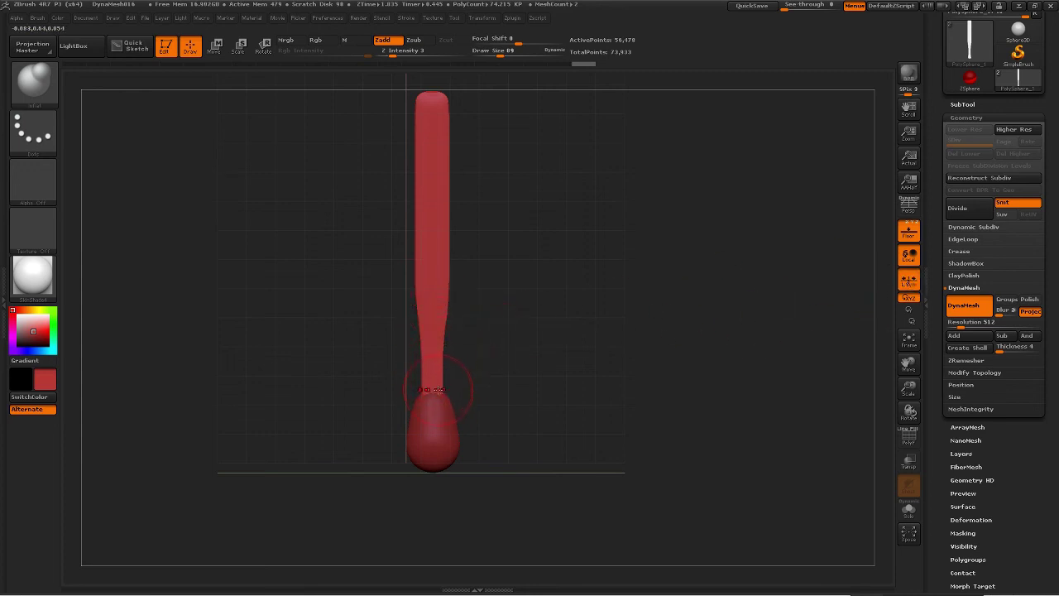
Raise the Smooth brush's Z Intensity to 5 and smooth the bat's body around the handle taper.
key("shift")
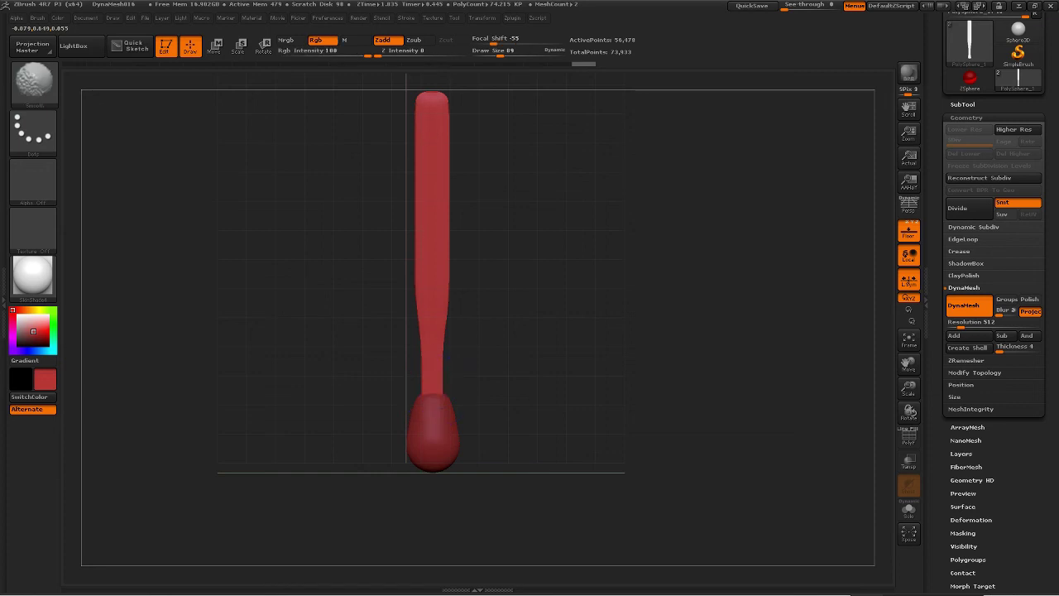
left_click(397, 53, "shift")
type("5")
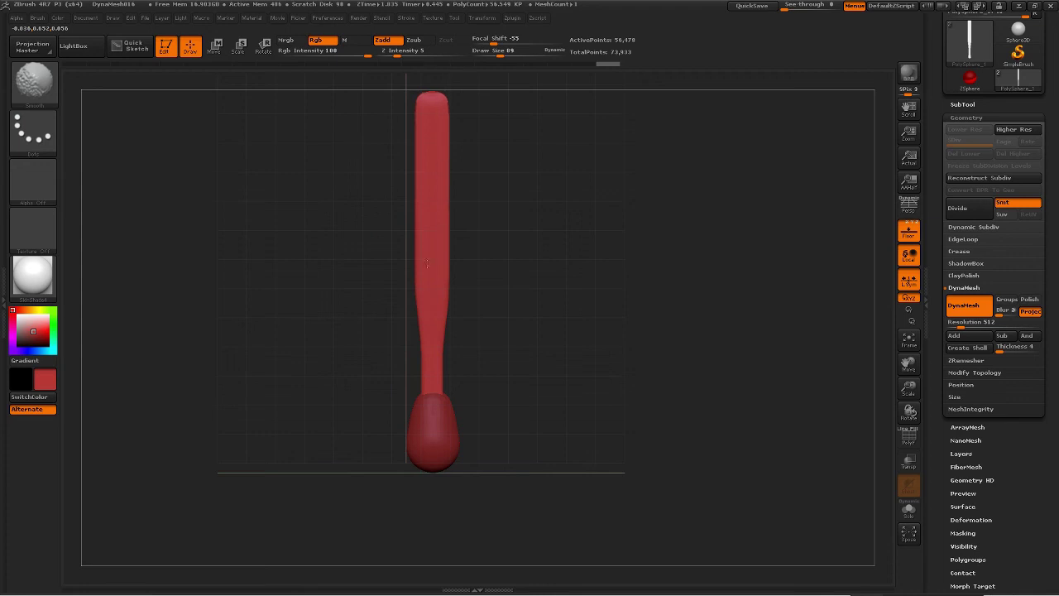
left_click_drag(423, 325, 441, 353, "shift")
Activate Move mode and make the knob the active subtool.
mouse_move(517, 424)
left_mouse_down()
mouse_move(533, 409)
mouse_move(551, 350)
left_mouse_up()
right_click_drag(552, 350, 535, 374, "ctrl")
right_click_drag(512, 269, 540, 391, "alt")
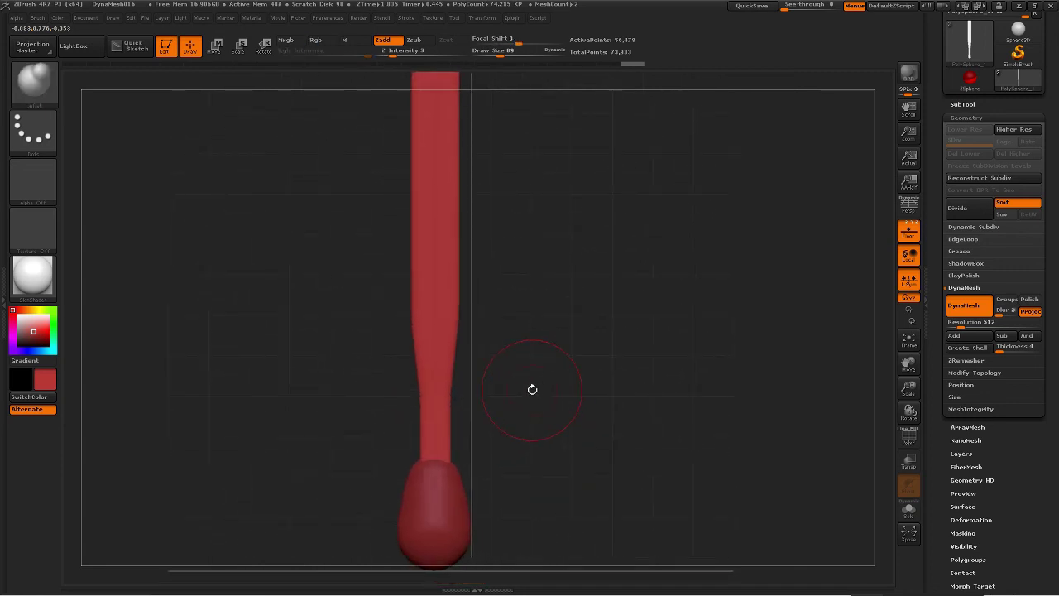
left_click(214, 45)
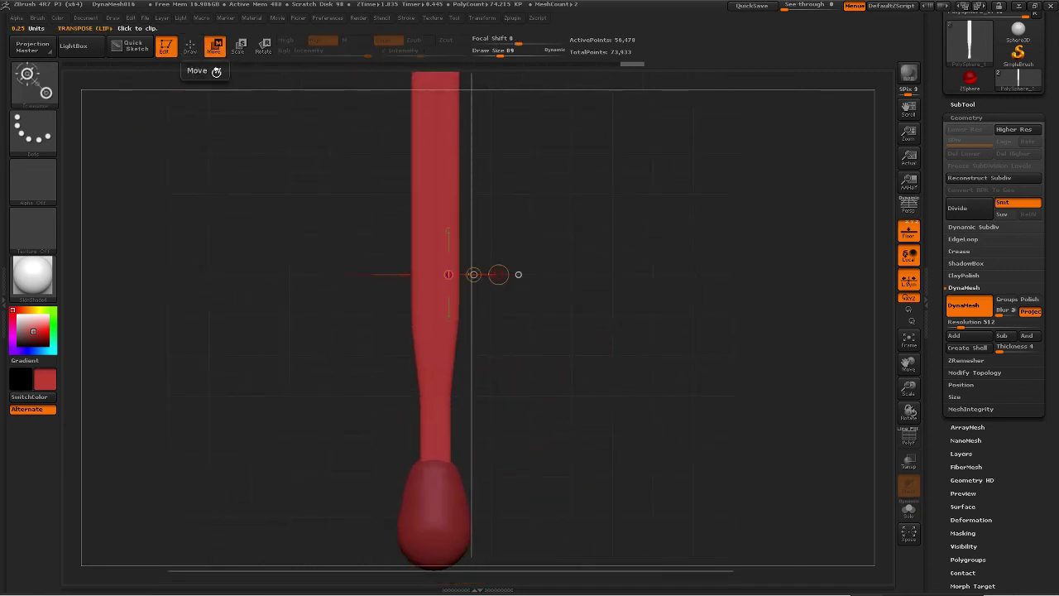
left_click(437, 514, "alt")
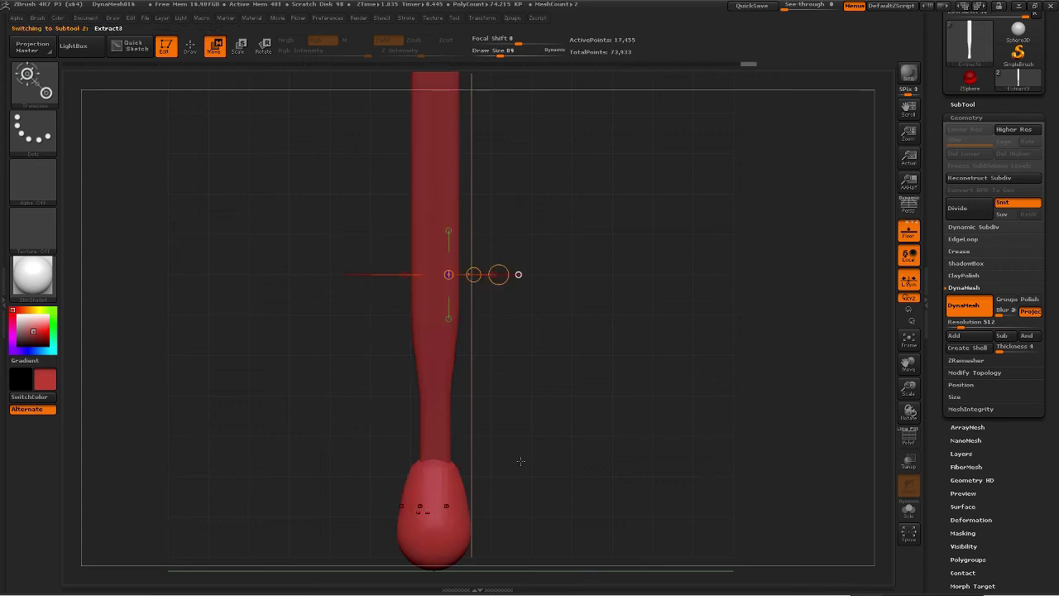
right_click_drag(510, 520, 558, 413, "alt")
right_click_drag(557, 413, 575, 303, "ctrl")
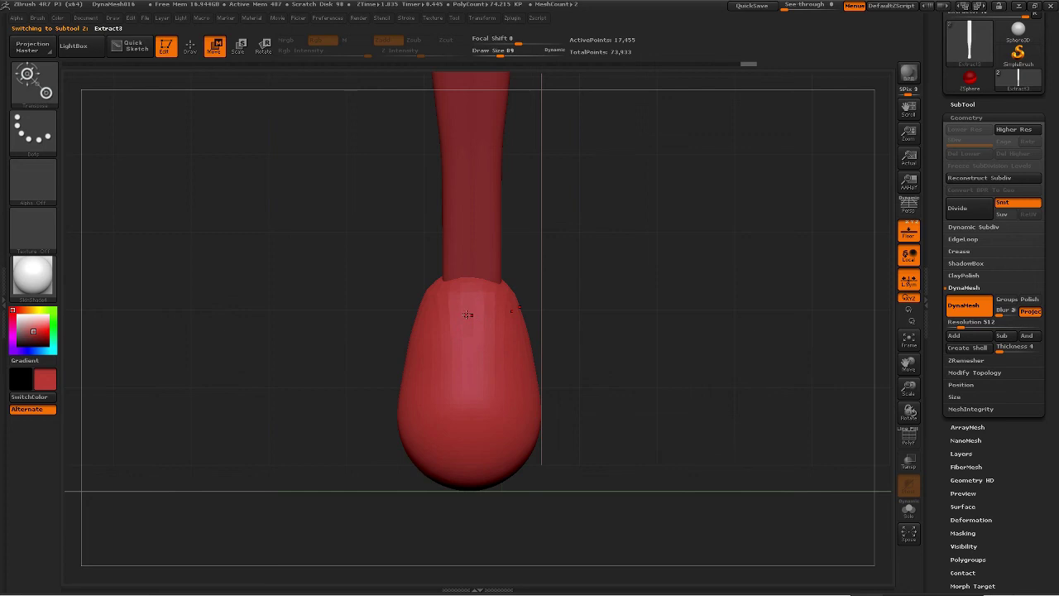
With the Move brush, narrow the upper part of the knob and pull it up along the handle, then remesh the knob.
key("b")
key("m")
key("v")
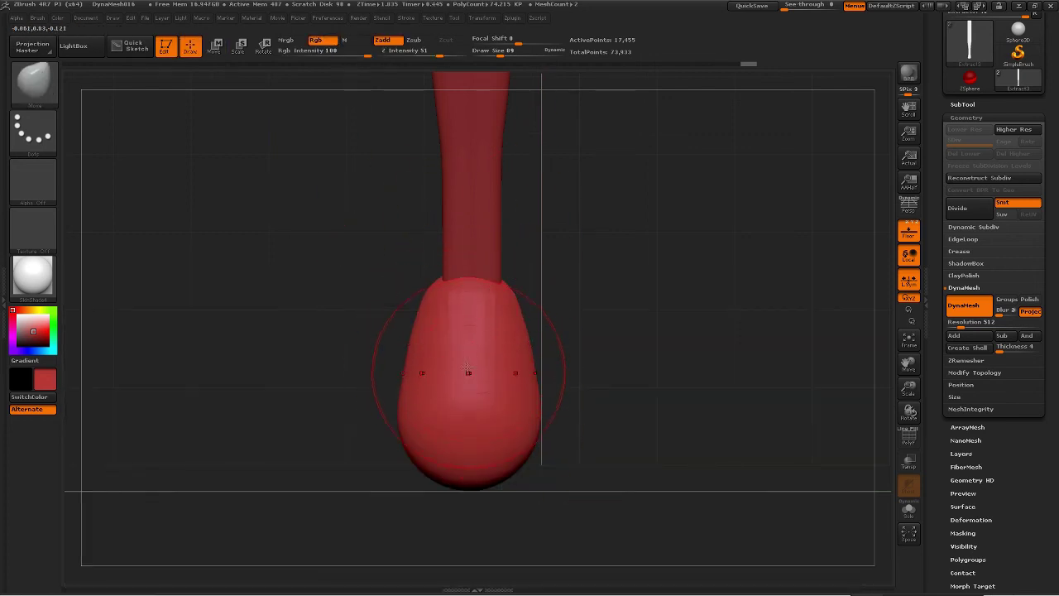
mouse_move(457, 370)
left_mouse_down()
mouse_move(475, 377)
mouse_move(460, 355)
mouse_move(446, 359)
left_mouse_up()
left_click_drag(444, 297, 439, 248)
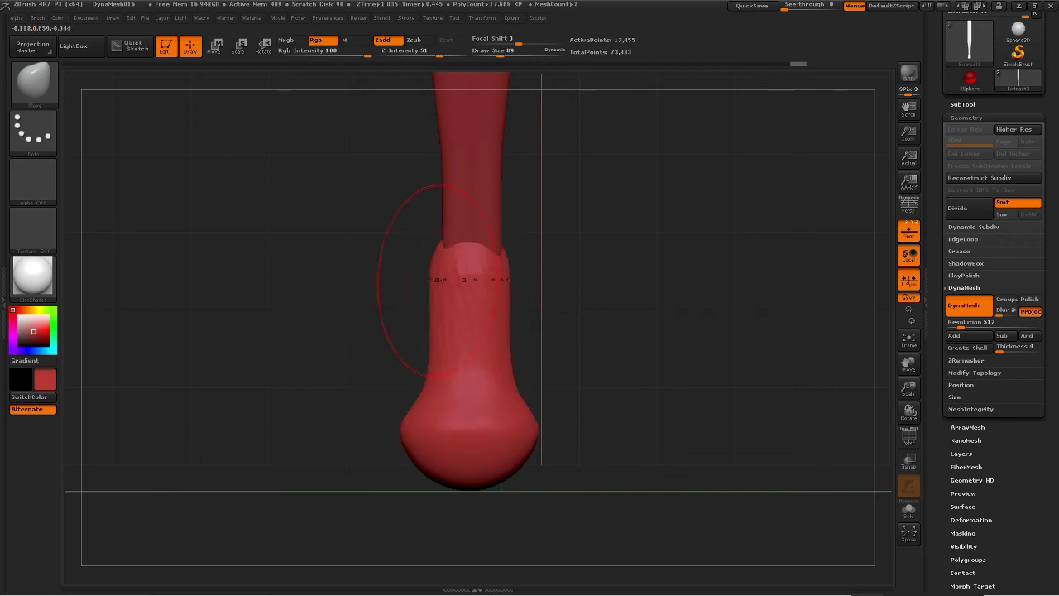
left_click_drag(343, 235, 255, 416, "ctrl")
Widen and smooth the knob's middle, pull its bottom down and its top higher along the handle, and remesh it.
left_click_drag(445, 347, 415, 341)
key("shift")
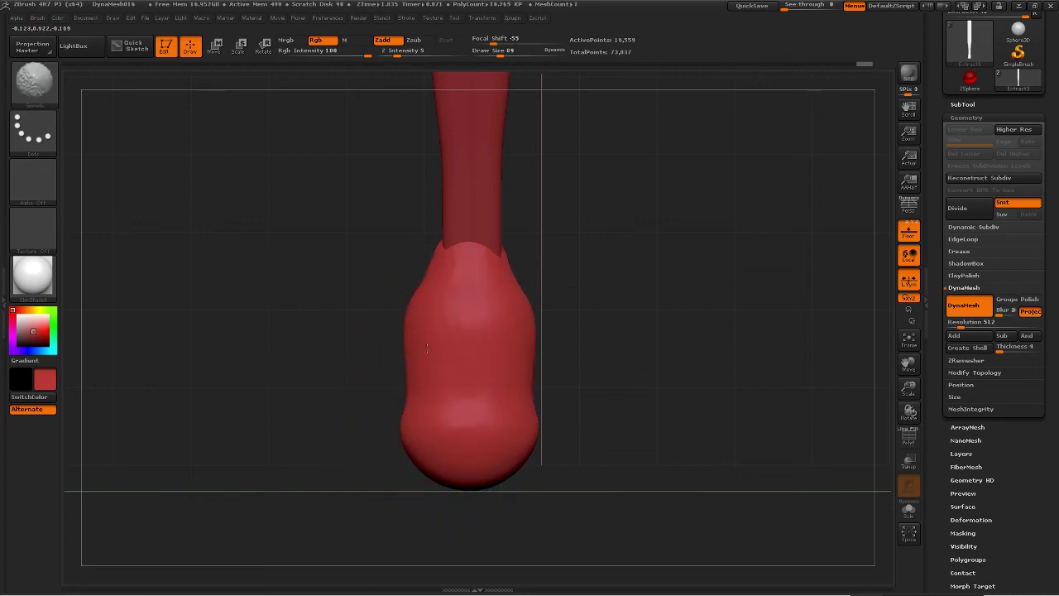
left_click_drag(428, 440, 465, 483)
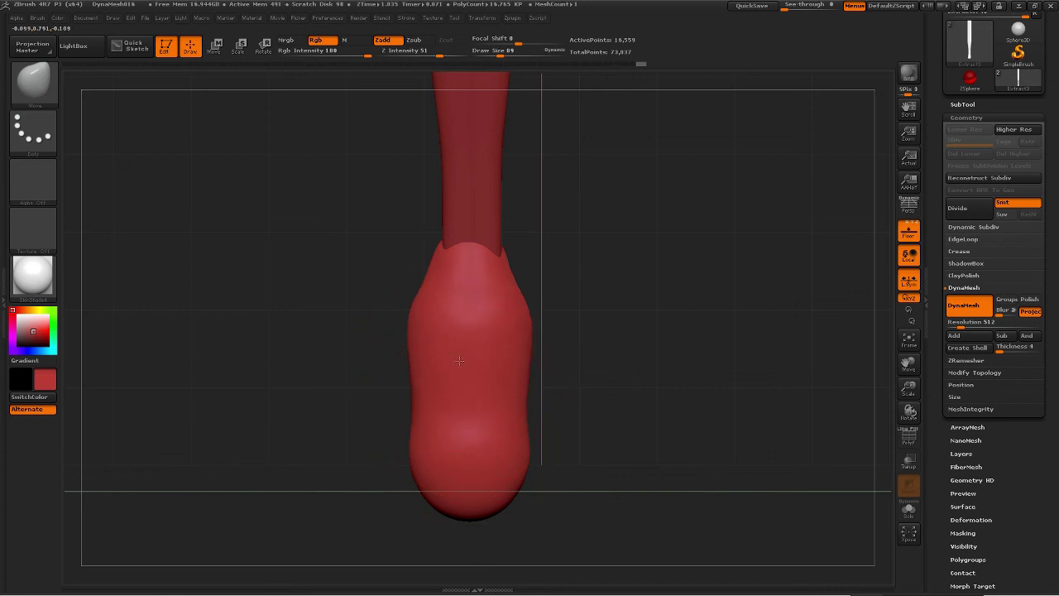
left_click_drag(453, 276, 423, 251)
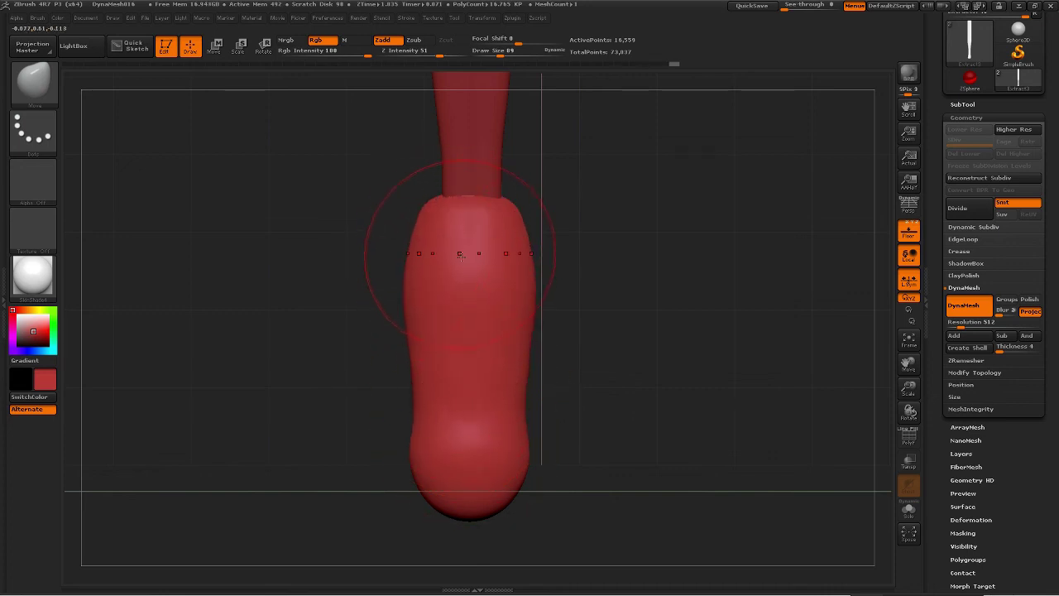
left_click_drag(433, 314, 445, 314)
left_click_drag(335, 263, 325, 423, "ctrl")
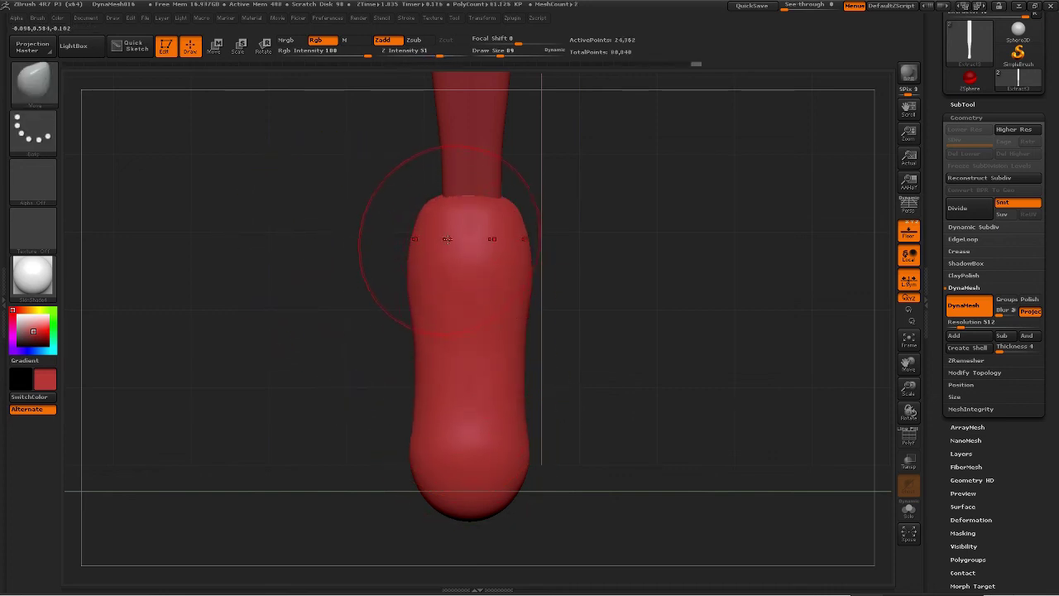
Reshape the knob with a narrower waist, a flared flat base and a raised squared-off top, then remesh it.
mouse_move(447, 239)
left_mouse_down("shift")
mouse_move(456, 254)
mouse_move(407, 244)
mouse_move(415, 259)
left_mouse_up("shift")
left_click_drag(417, 332, 427, 301)
left_click_drag(430, 475, 420, 478)
left_click_drag(411, 411, 439, 429)
left_click_drag(458, 477, 464, 491)
mouse_move(476, 527)
left_mouse_down()
mouse_move(480, 509)
mouse_move(480, 519)
left_mouse_up()
key("shift")
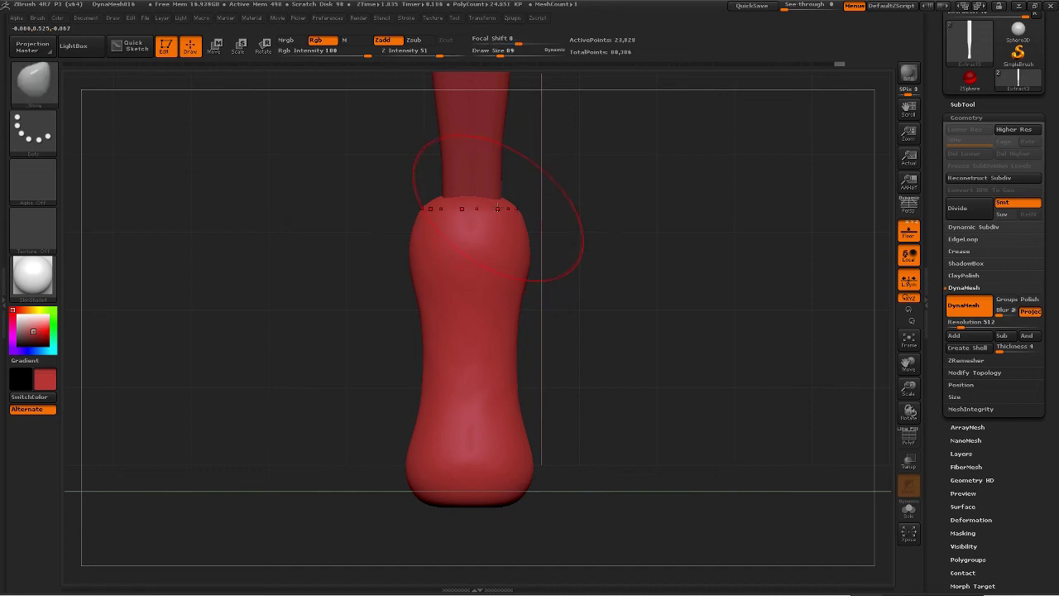
mouse_move(476, 201)
left_mouse_down()
mouse_move(478, 221)
mouse_move(511, 229)
mouse_move(513, 209)
left_mouse_up()
mouse_move(652, 310)
left_mouse_down("ctrl")
mouse_move(660, 422)
mouse_move(638, 451)
left_mouse_up("ctrl")
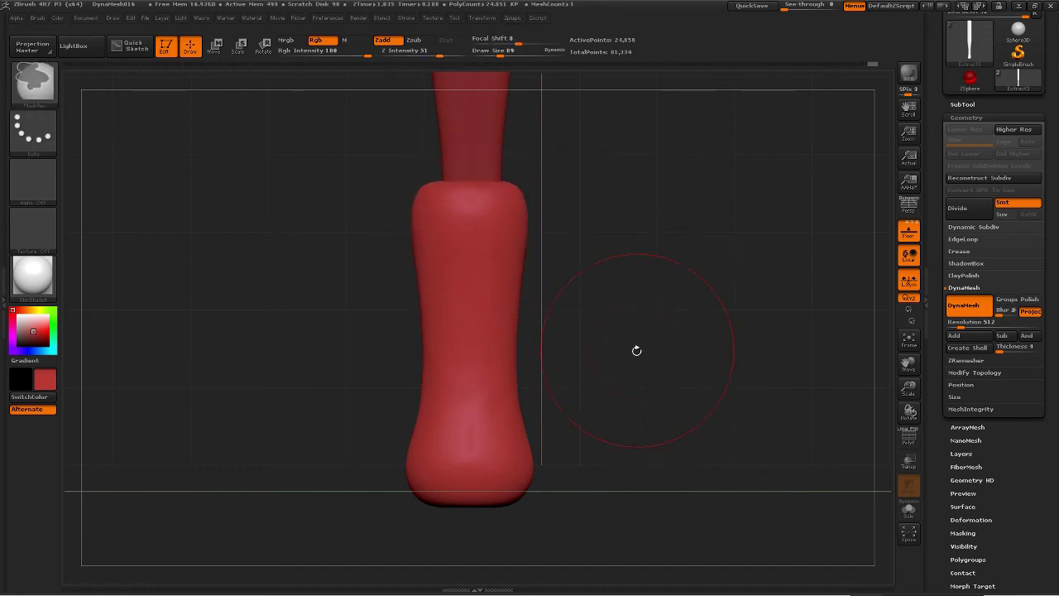
Shrink the whole knob using the Size deformation.
right_click_drag(633, 352, 553, 480, "ctrl")
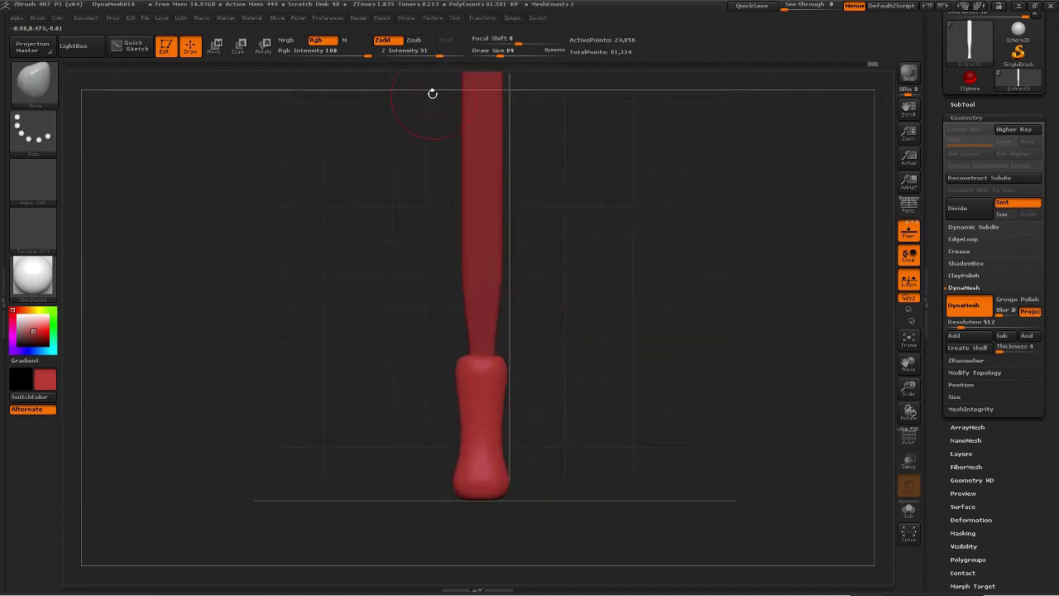
left_click(239, 47)
left_click(190, 47)
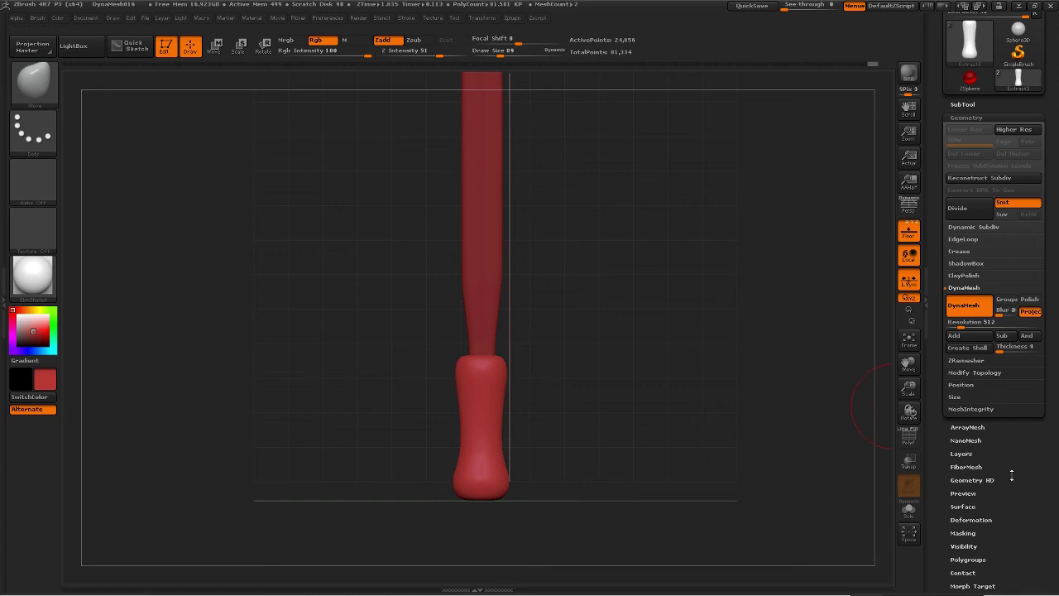
left_click_drag(1010, 476, 1005, 426)
left_click(980, 423)
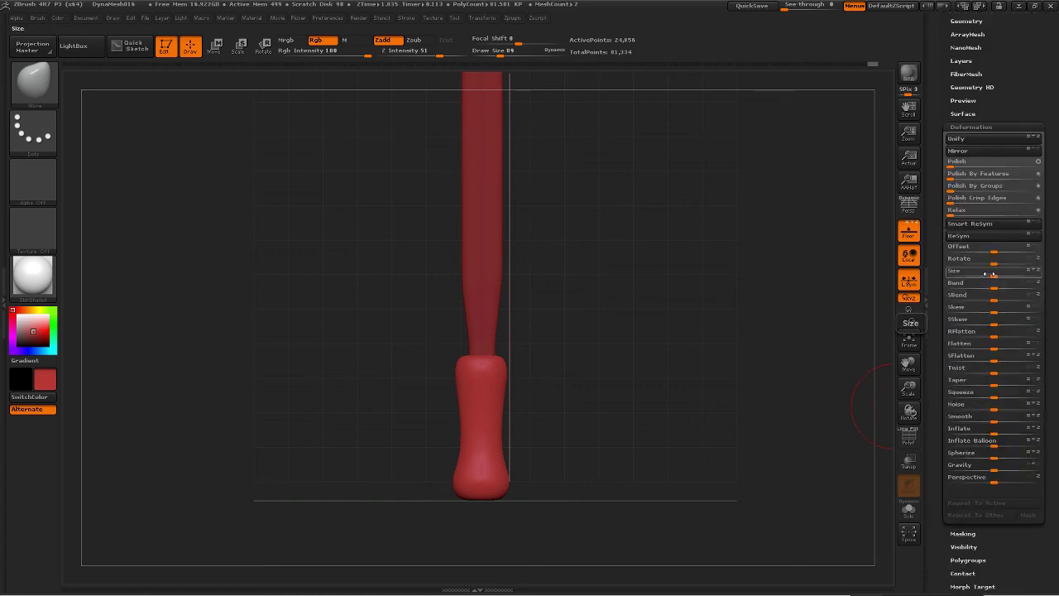
left_click_drag(988, 275, 976, 276)
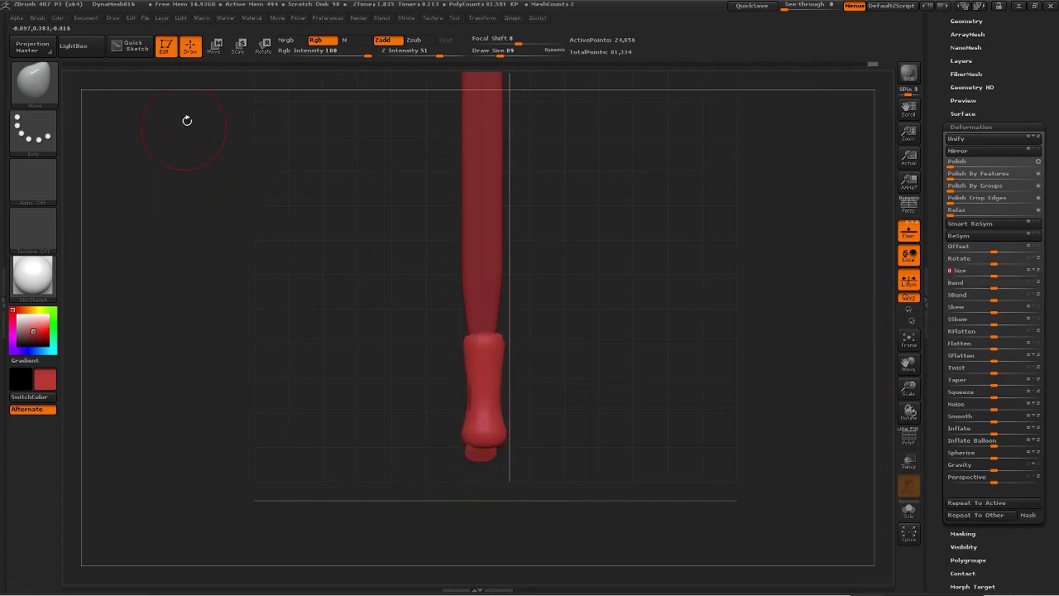
Switch to Move mode and draw a vertical transpose line down the knob.
key("w")
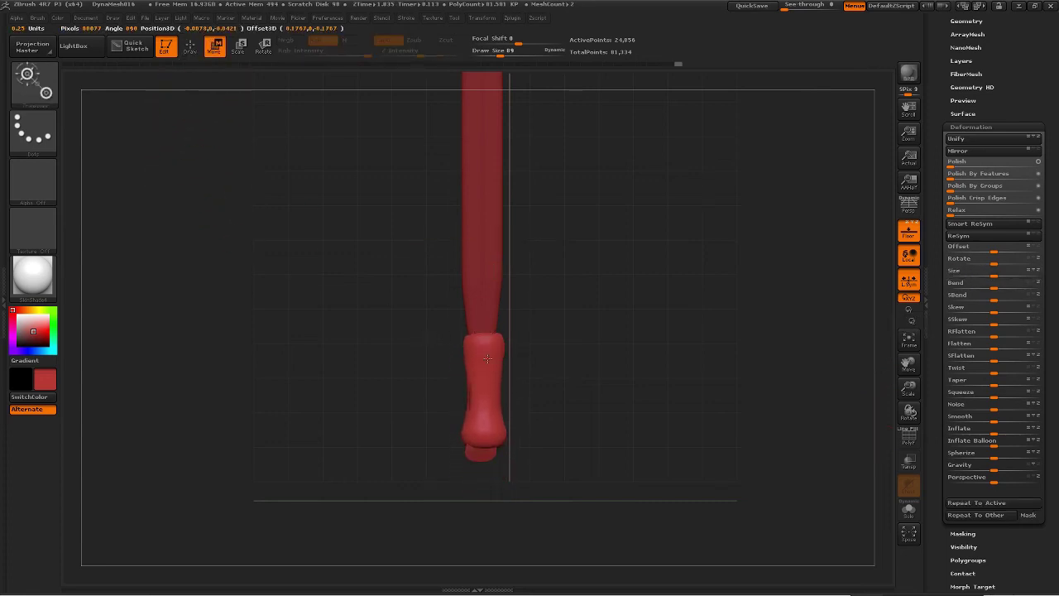
mouse_move(494, 358)
left_mouse_down()
mouse_move(485, 484)
mouse_move(464, 487)
left_mouse_up()
Try moving the knob with the transpose line and undo the attempt.
left_click_drag(464, 411, 434, 432)
key("ctrl+z")
key("ctrl+z")
key("ctrl+z")
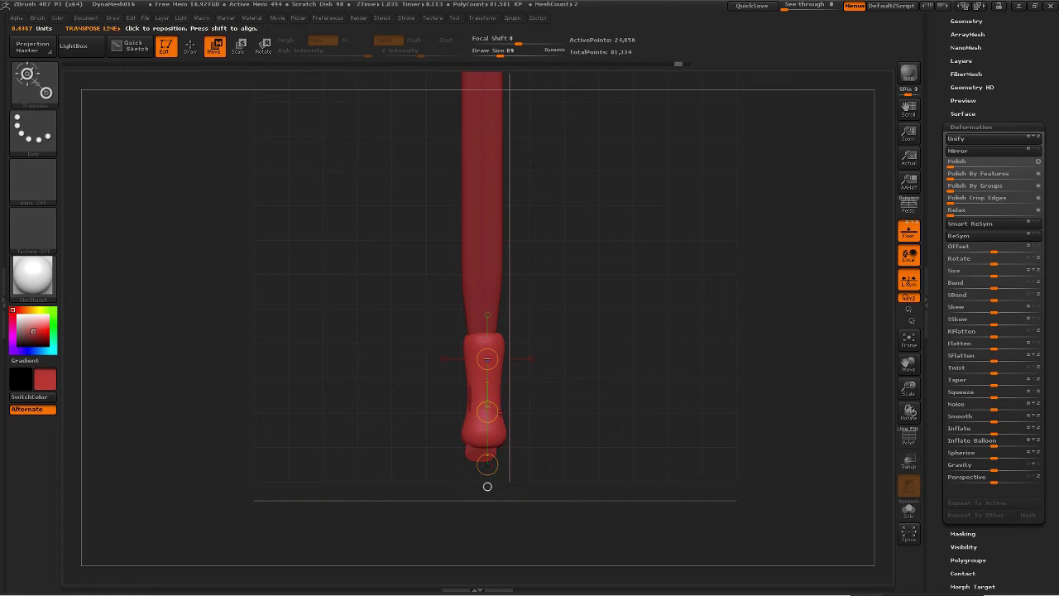
Move the knob down over the handle's end, enlarge it slightly with the Size deformation, adjust its height and remesh it.
left_click_drag(496, 411, 486, 449)
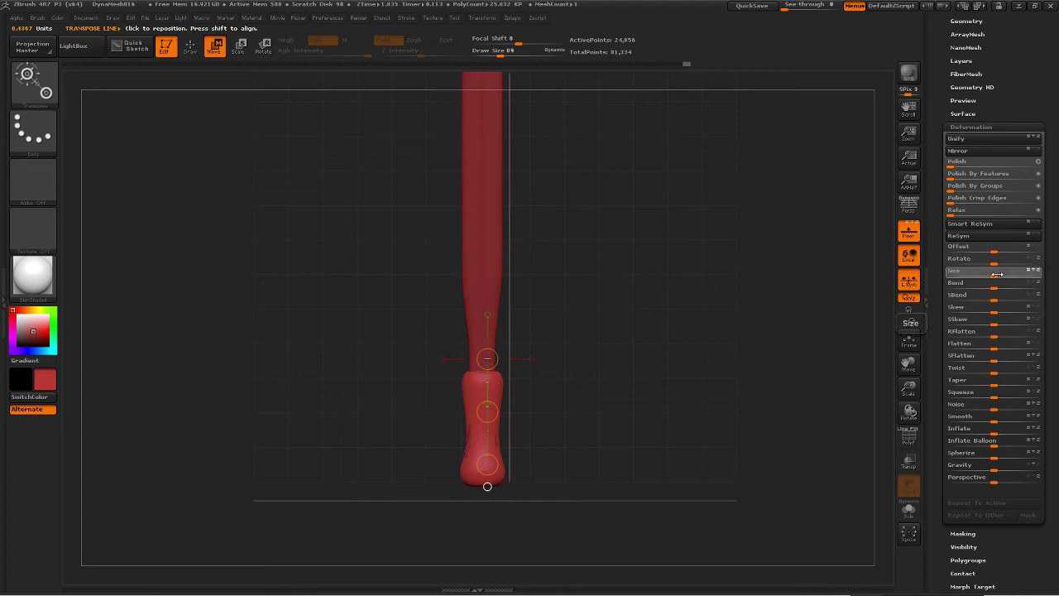
left_click_drag(997, 274, 997, 275)
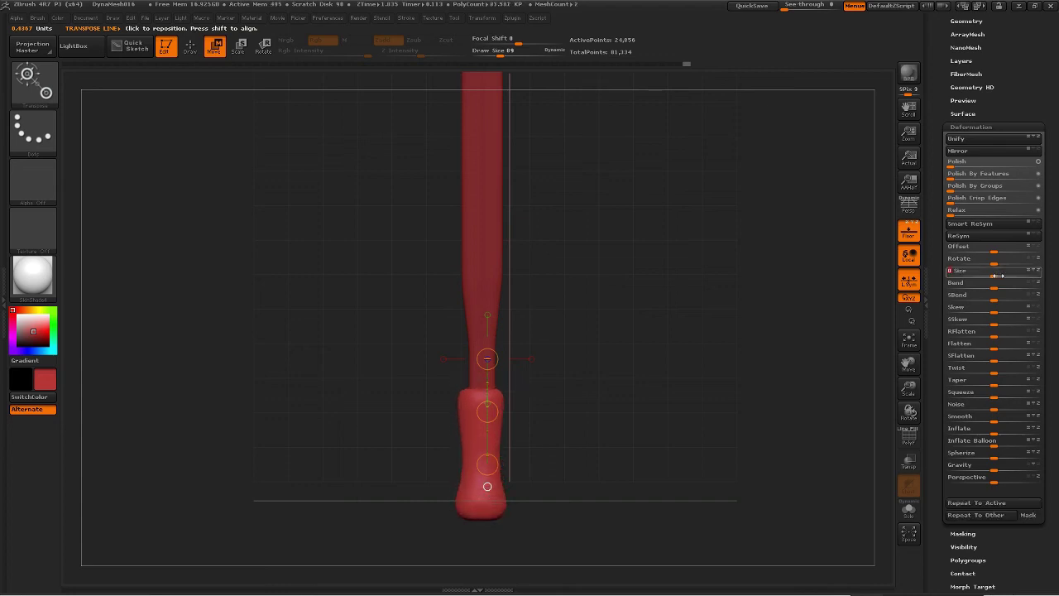
left_click_drag(489, 411, 510, 393, "shift")
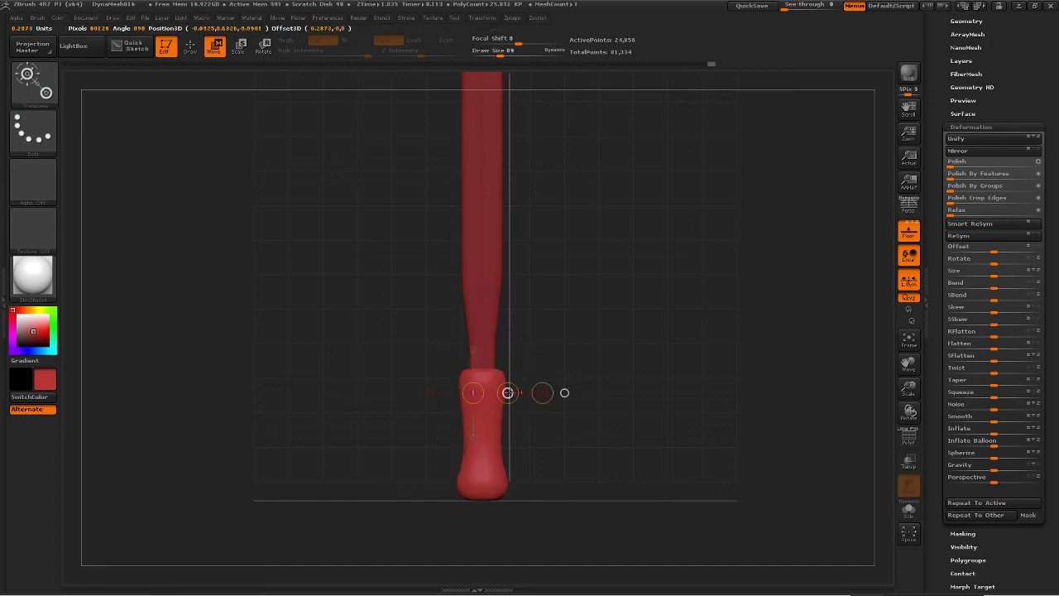
left_click_drag(561, 313, 645, 386, "alt")
left_click_drag(572, 281, 599, 378, "ctrl")
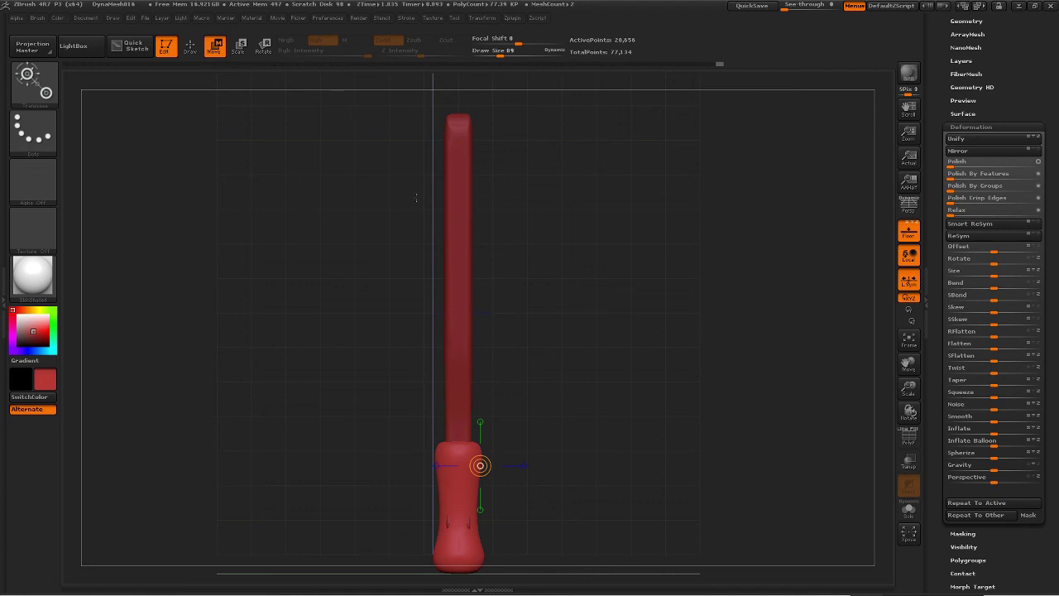
Make the bat's body the active subtool and choose the ClayBuildup brush, framing the barrel's end.
left_click(468, 210, "alt")
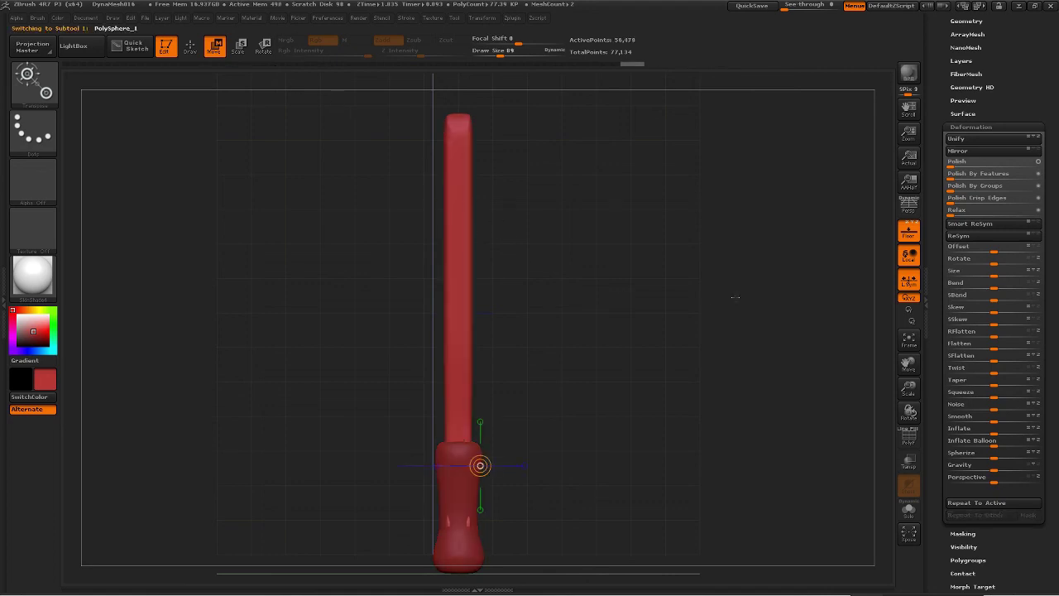
left_click_drag(623, 312, 525, 320)
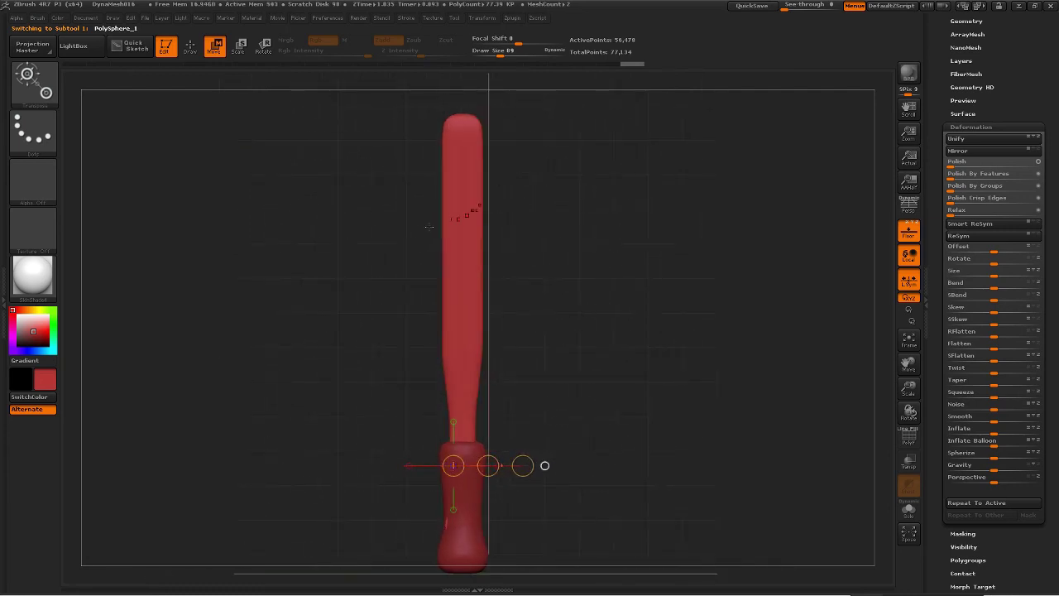
key("b")
key("c")
key("b")
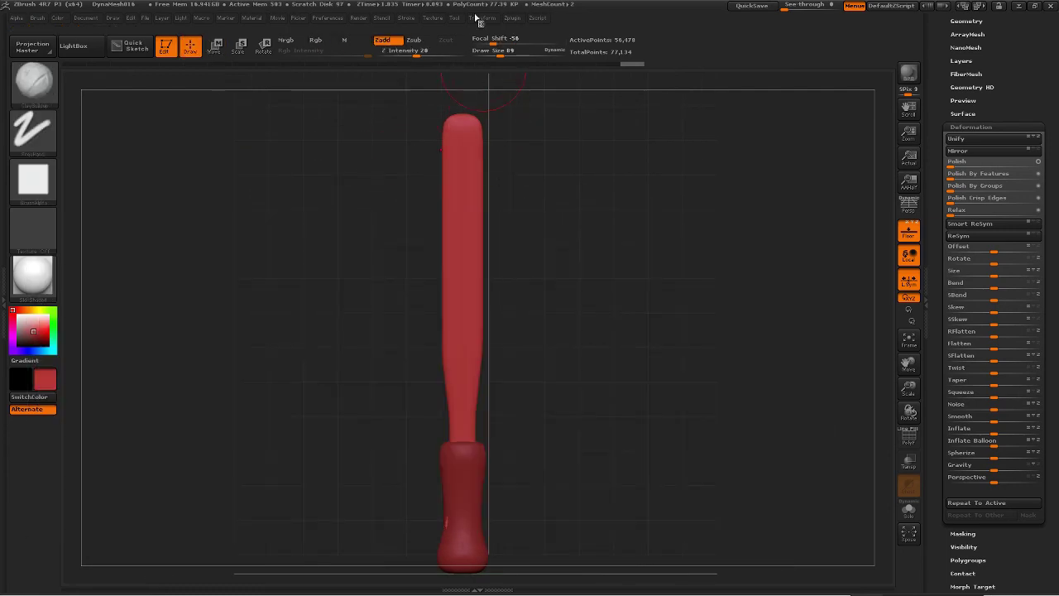
left_click(478, 19)
left_click_drag(489, 152, 556, 225, "alt")
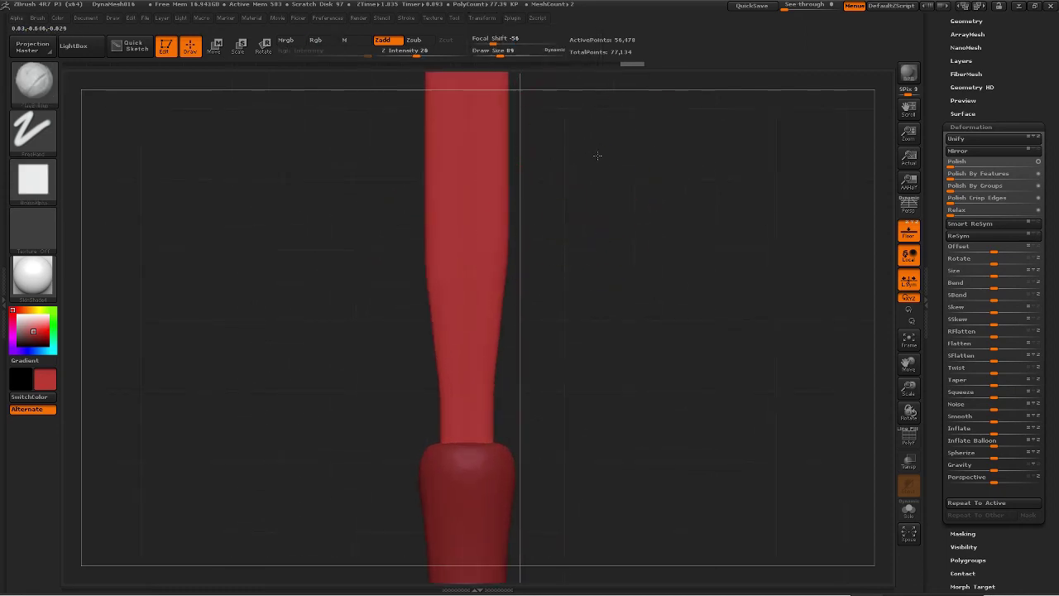
left_click_drag(598, 156, 547, 213, "alt")
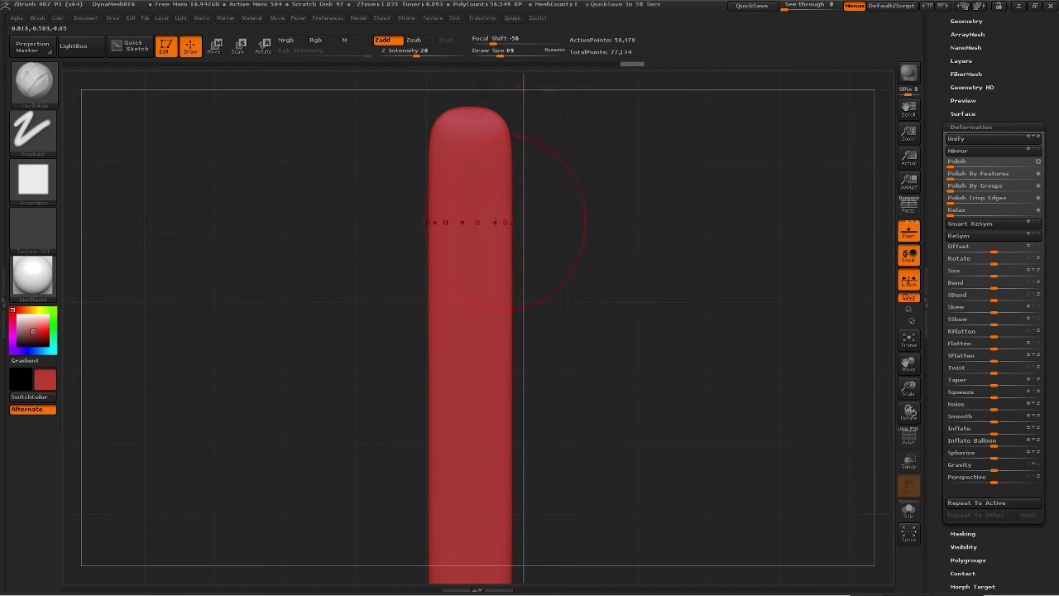
Try a ClayBuildup stroke down the barrel's end and undo it.
left_click_drag(343, 180, 471, 192)
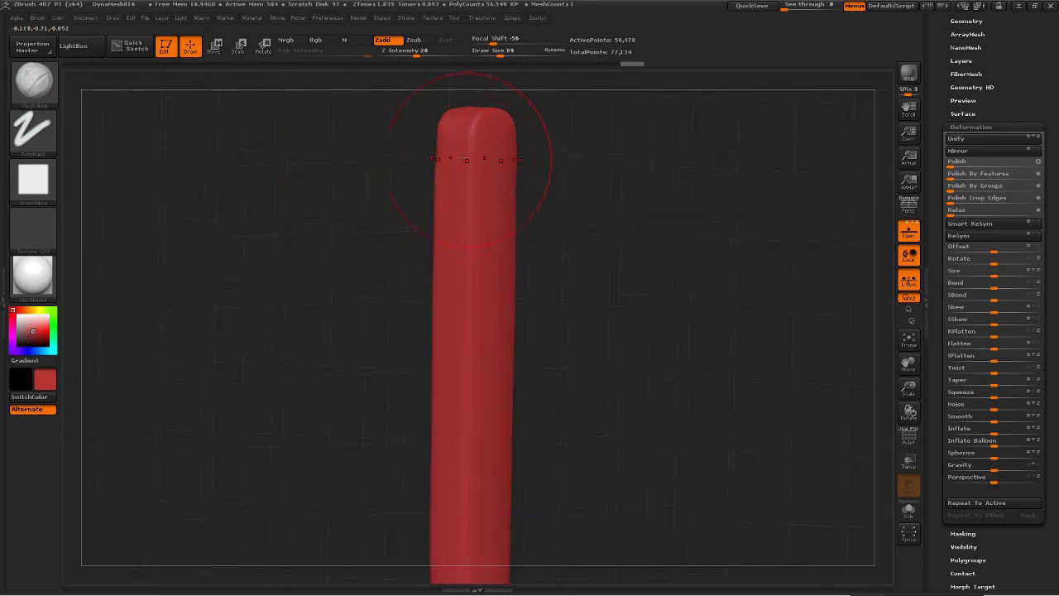
left_click_drag(605, 228, 563, 213)
left_click_drag(466, 149, 469, 229)
key("ctrl+z")
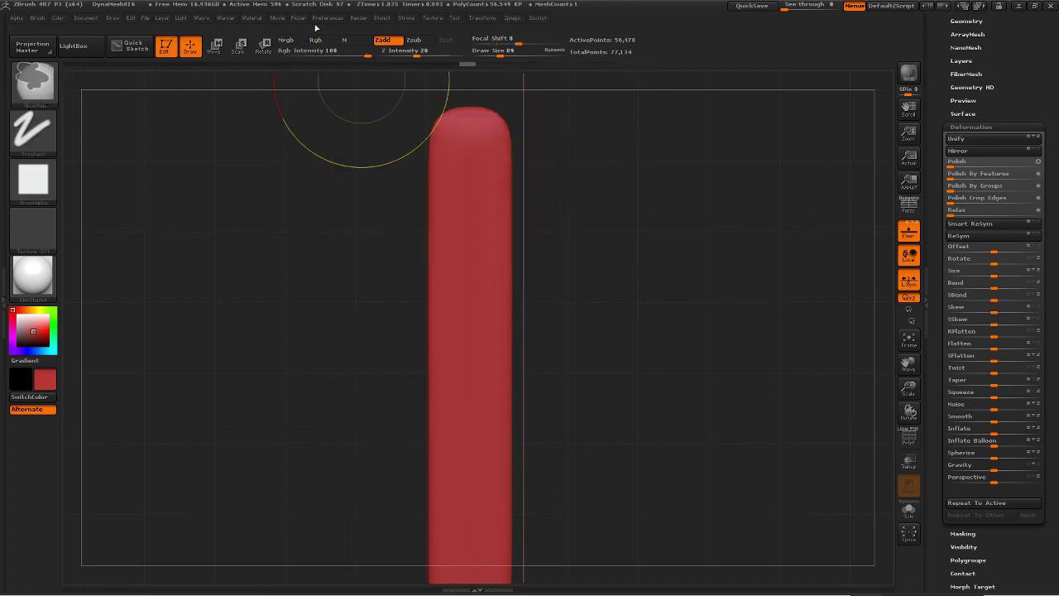
Set ClayBuildup's Z Intensity to 1, build up clay along the barrel, and carve into its upper section and tip.
left_click(390, 52)
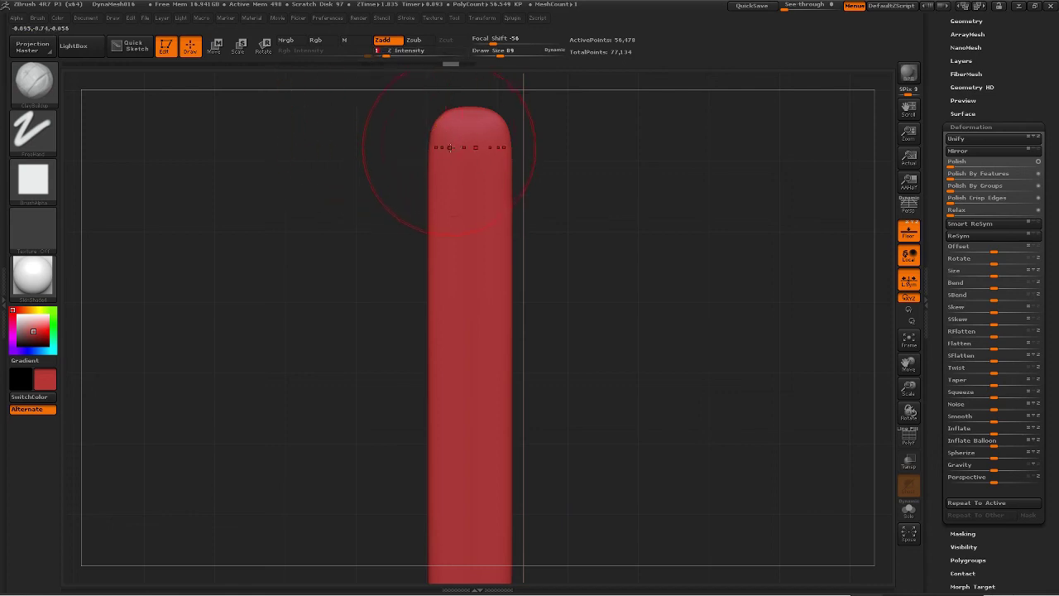
mouse_move(467, 148)
left_mouse_down()
mouse_move(451, 186)
mouse_move(463, 219)
mouse_move(449, 241)
mouse_move(458, 304)
mouse_move(465, 283)
mouse_move(478, 286)
mouse_move(475, 268)
mouse_move(468, 339)
mouse_move(479, 350)
mouse_move(465, 357)
left_mouse_up()
left_click_drag(351, 301, 400, 288)
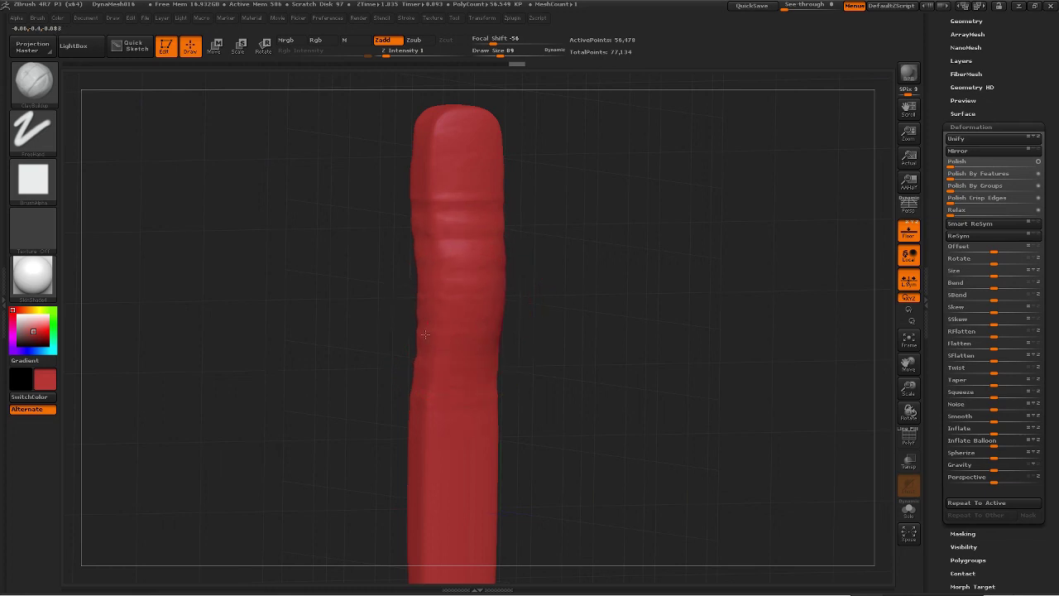
left_click_drag(424, 334, 427, 331, "alt")
mouse_move(463, 267)
left_mouse_down("alt")
mouse_move(453, 282)
mouse_move(472, 296)
left_mouse_up("alt")
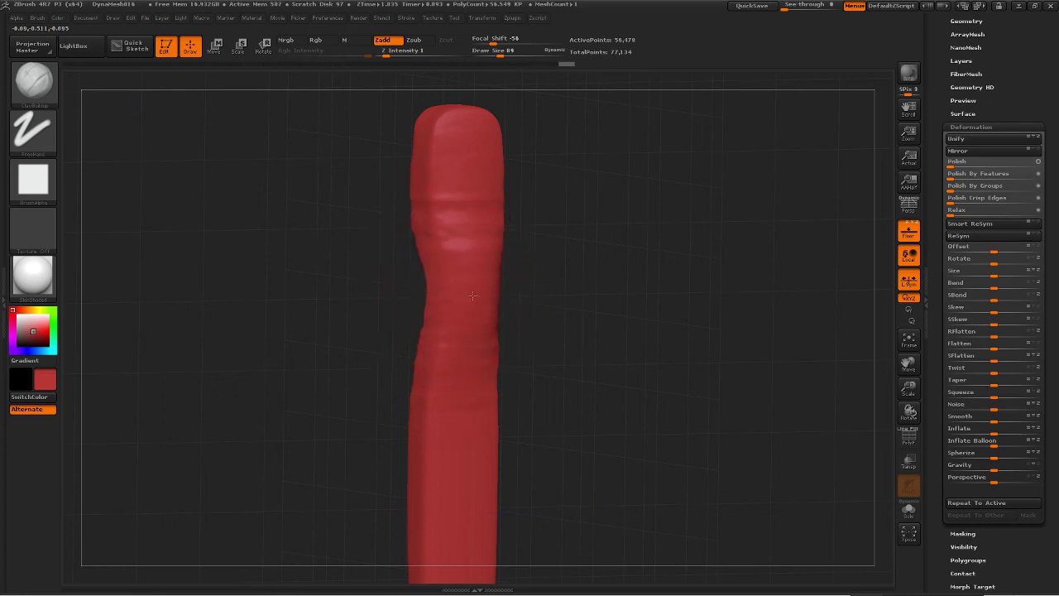
left_click_drag(556, 288, 496, 261)
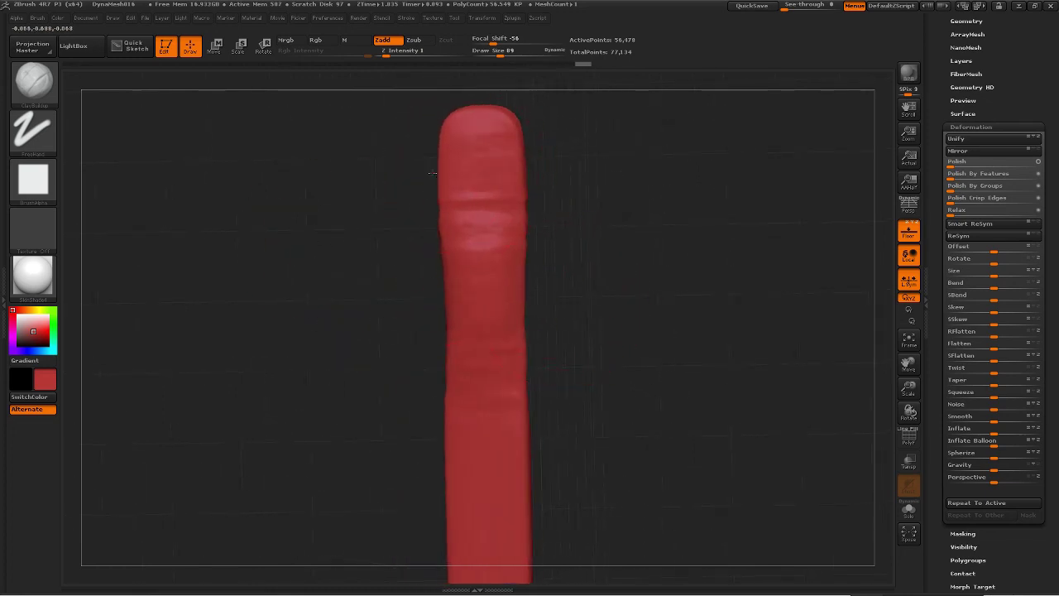
left_click_drag(439, 170, 466, 147, "alt")
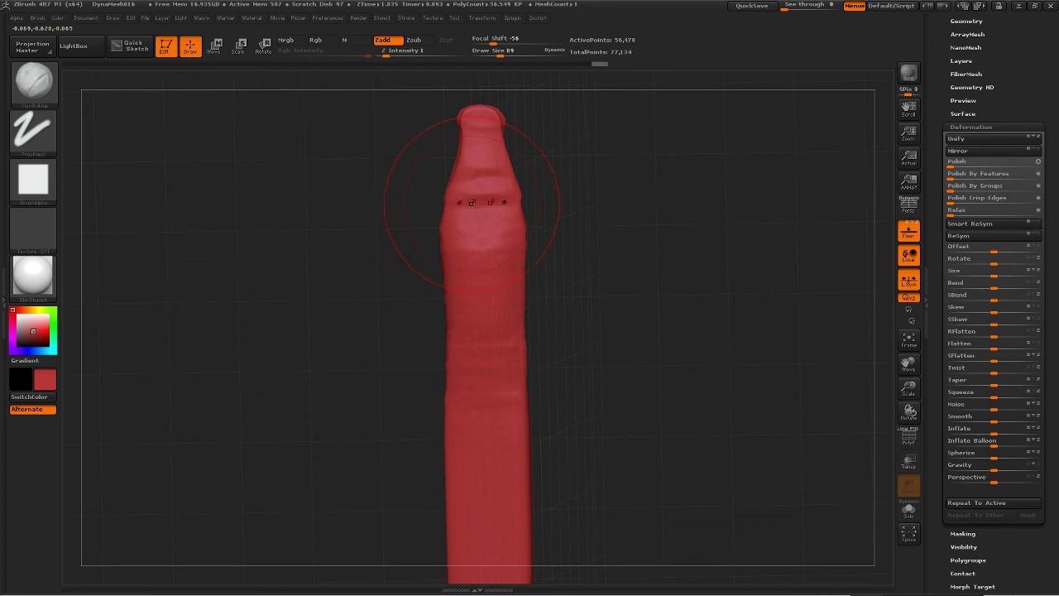
Use the Inflate brush to swell the barrel's tip into a rounded bulge, and clear the mask from the barrel.
key("b")
key("i")
key("n")
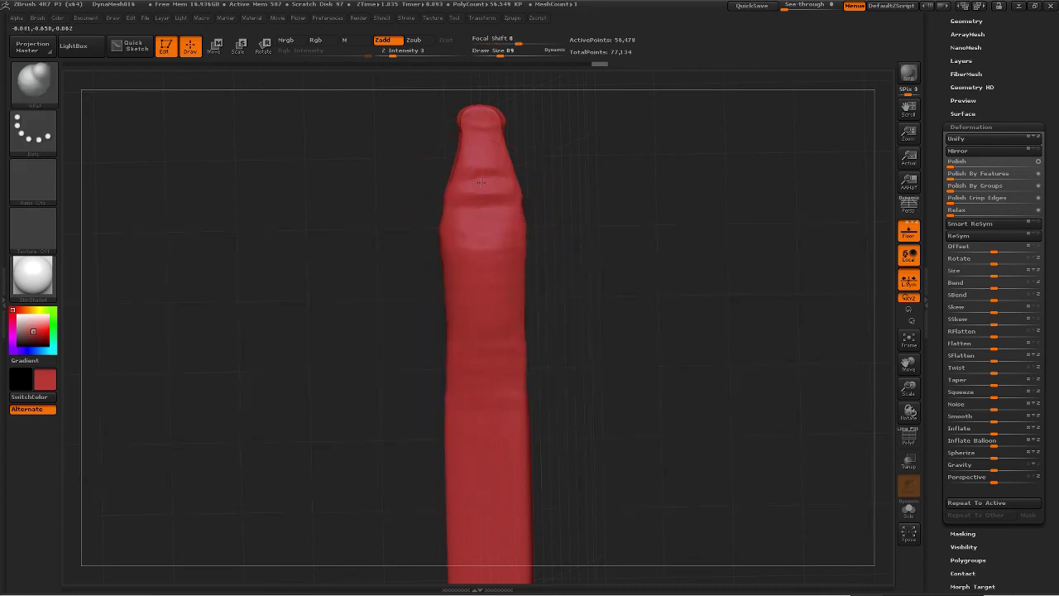
mouse_move(481, 183)
left_mouse_down()
mouse_move(481, 153)
mouse_move(472, 157)
mouse_move(499, 287)
left_mouse_up()
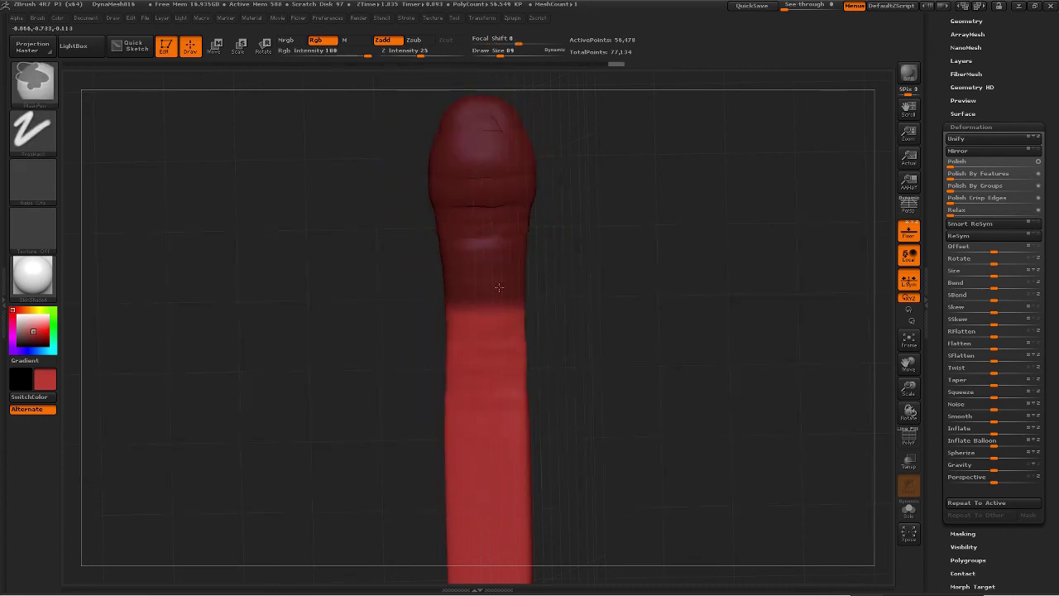
left_click(353, 237, "ctrl")
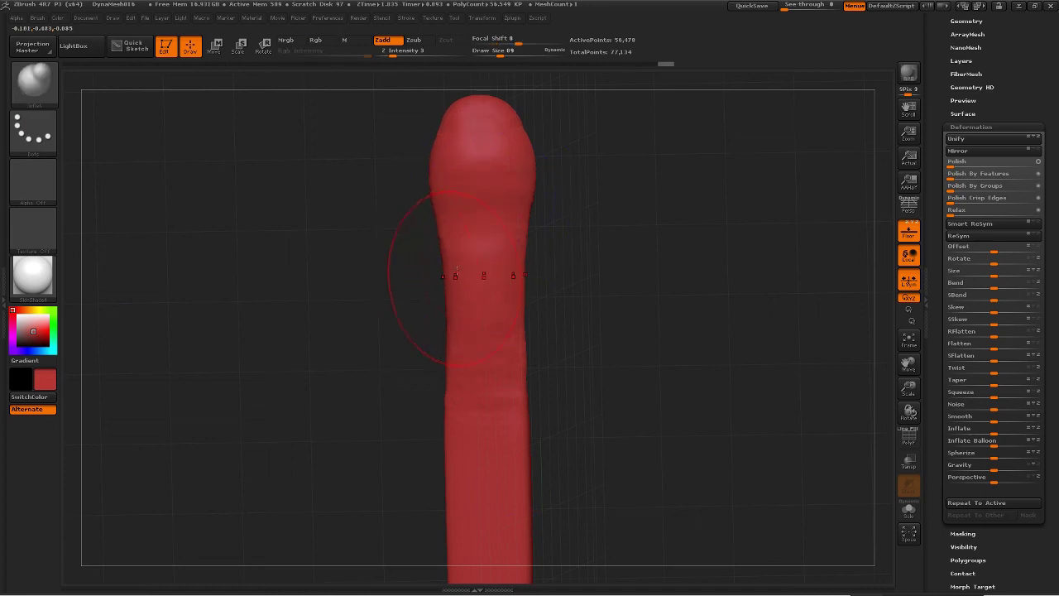
Inflate the barrel section below the rounded tip.
mouse_move(449, 253)
left_mouse_down()
mouse_move(427, 274)
mouse_move(458, 321)
mouse_move(468, 369)
left_mouse_up()
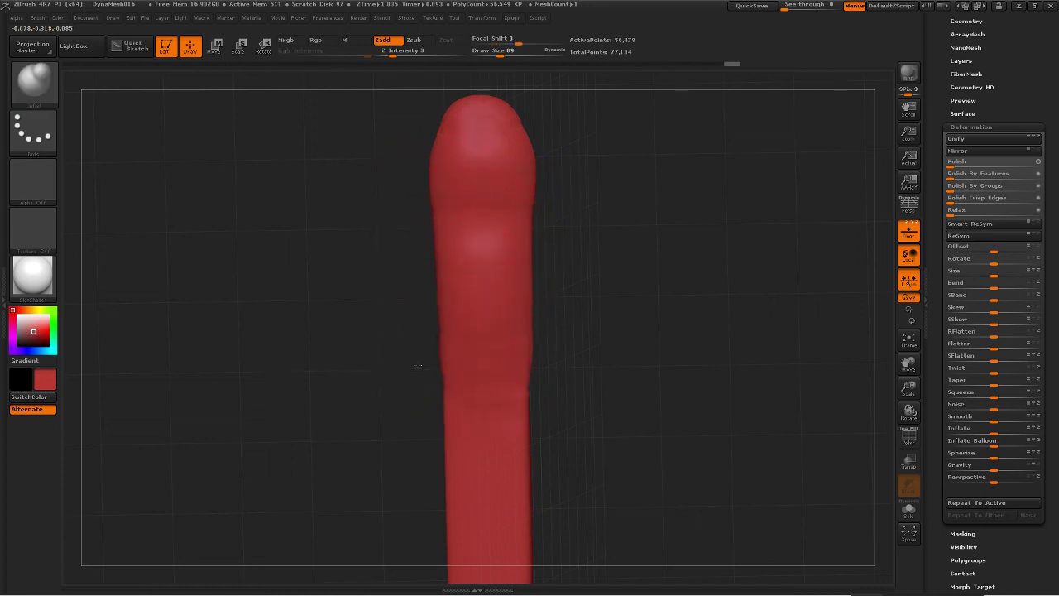
left_click_drag(350, 335, 407, 336)
left_click_drag(393, 289, 450, 286)
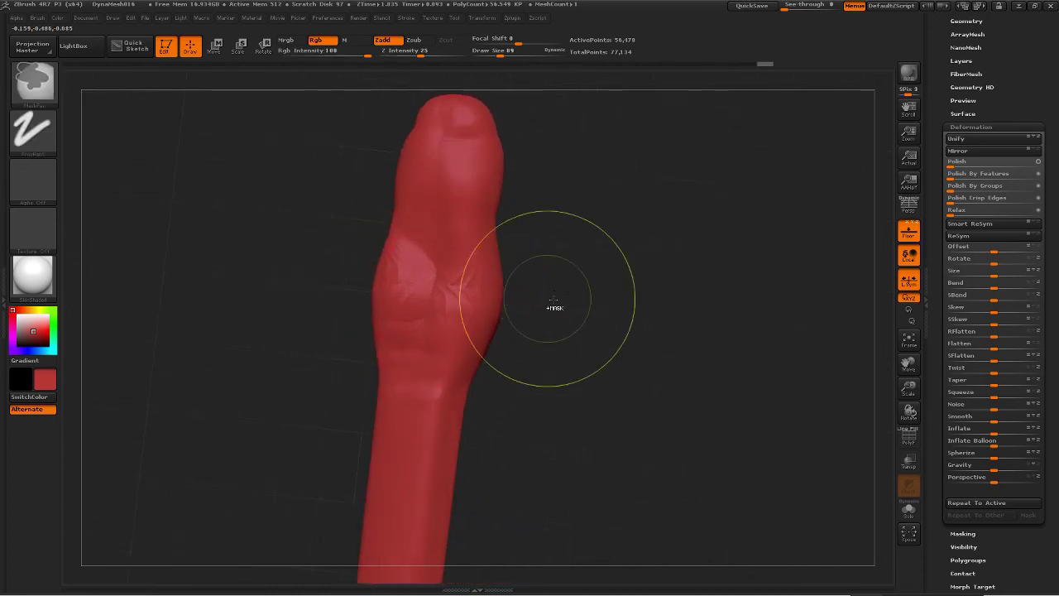
Smooth out the creases in the bulge below the barrel's tip, recalculating the DynaMesh before and after.
left_click_drag(551, 291, 555, 445, "ctrl")
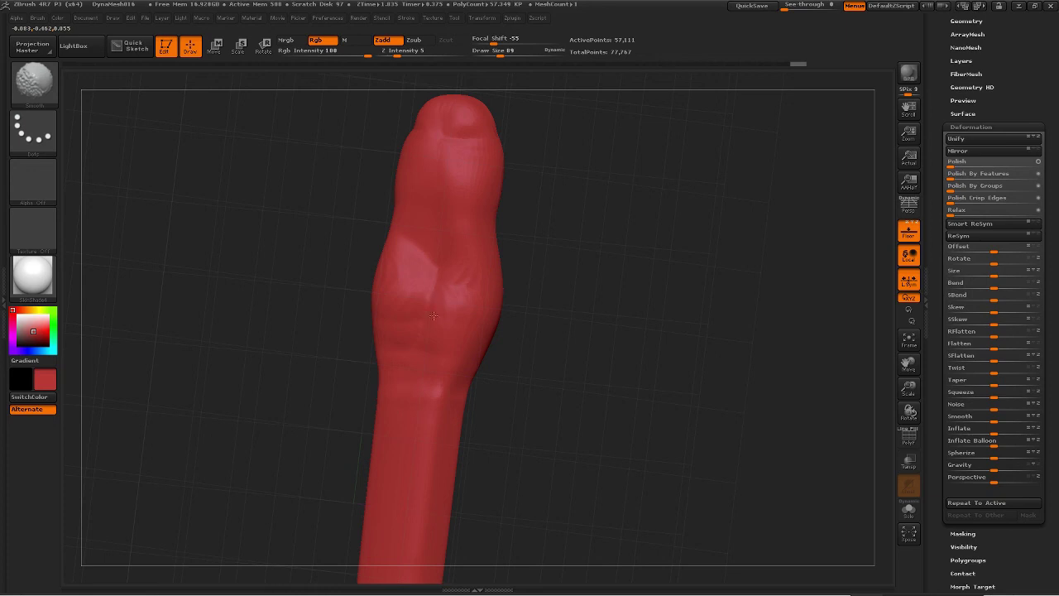
left_click_drag(443, 282, 440, 291, "shift")
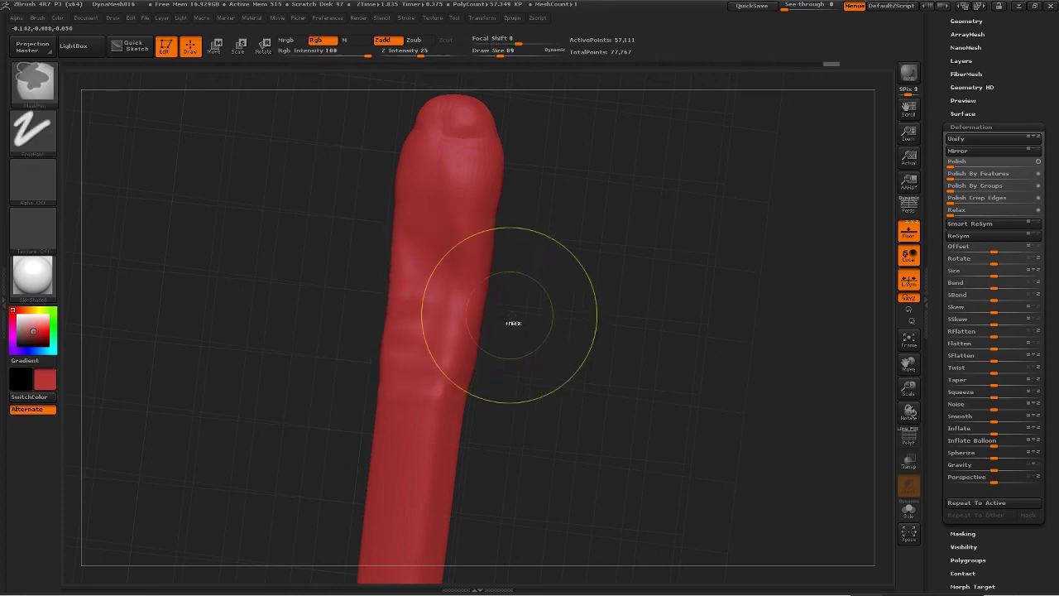
left_click_drag(515, 309, 519, 444, "ctrl")
Inflate the barrel around the smoothed section and up to the rounded tip, updating the DynaMesh between strokes.
mouse_move(439, 277)
left_mouse_down()
mouse_move(440, 290)
mouse_move(447, 279)
left_mouse_up()
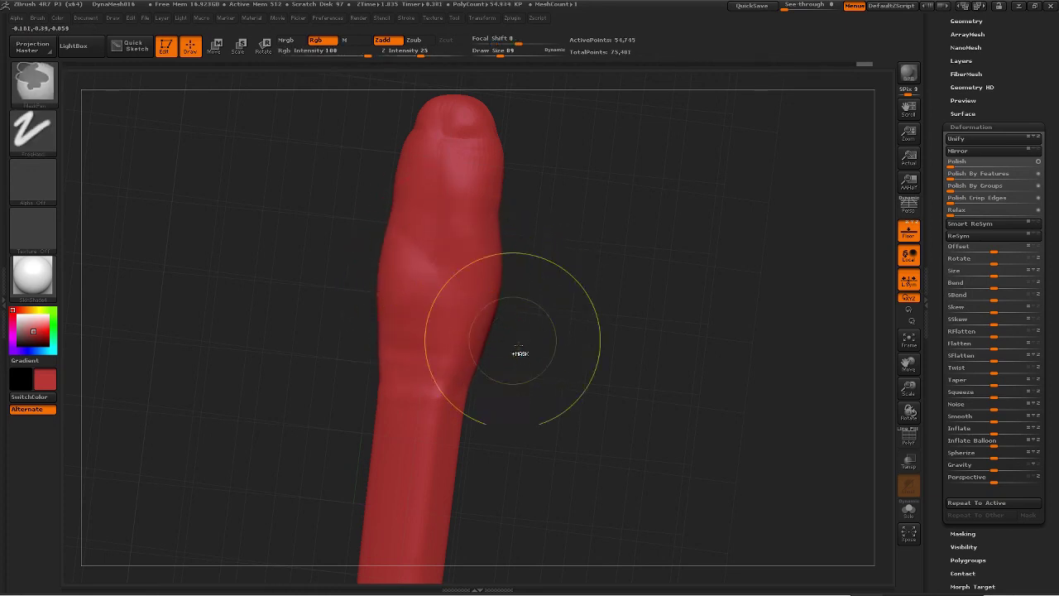
left_click_drag(527, 332, 529, 510, "ctrl")
mouse_move(455, 178)
left_mouse_down()
mouse_move(460, 127)
mouse_move(465, 188)
mouse_move(449, 245)
left_mouse_up()
left_click_drag(571, 293, 558, 468, "ctrl")
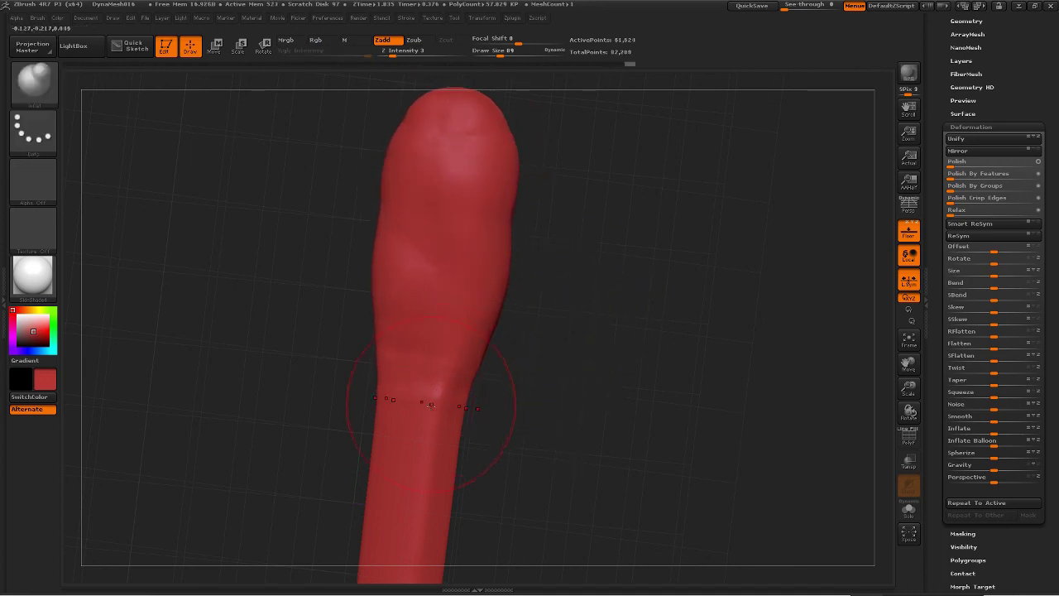
Inflate the barrel progressively down toward the handle, remeshing with DynaMesh after the strokes.
mouse_move(430, 406)
left_mouse_down()
mouse_move(427, 430)
mouse_move(436, 392)
left_mouse_up()
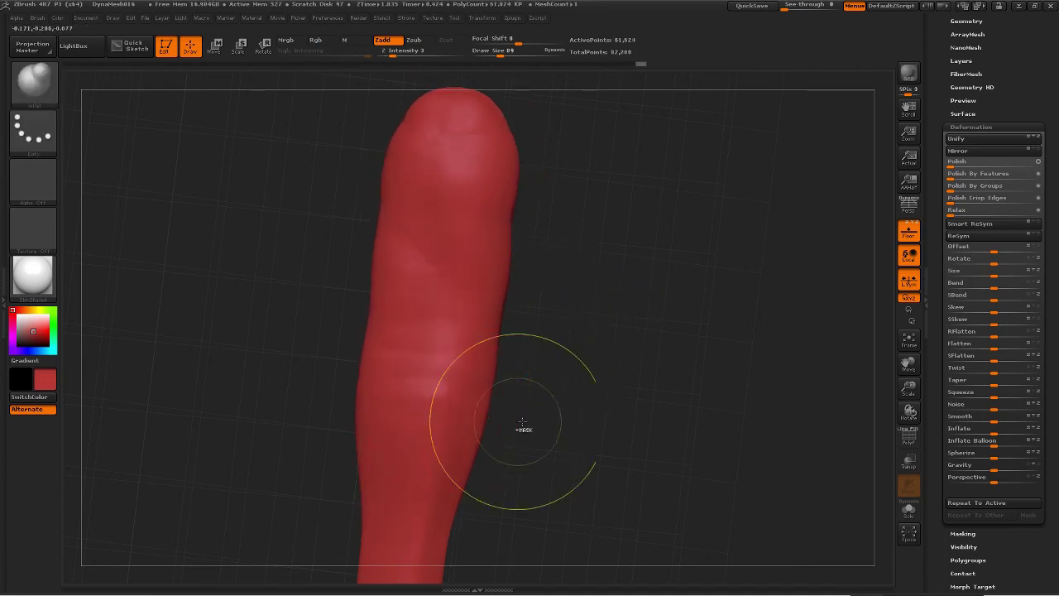
mouse_move(522, 424)
left_mouse_down("ctrl")
mouse_move(538, 512)
mouse_move(534, 461)
left_mouse_up("ctrl")
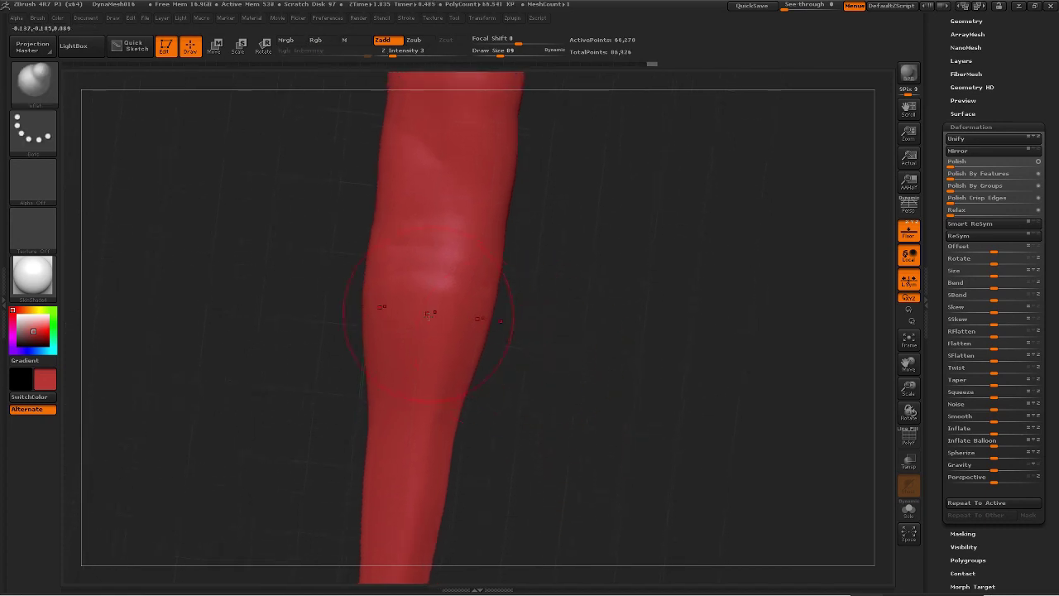
mouse_move(430, 313)
left_mouse_down()
mouse_move(426, 413)
mouse_move(444, 369)
left_mouse_up()
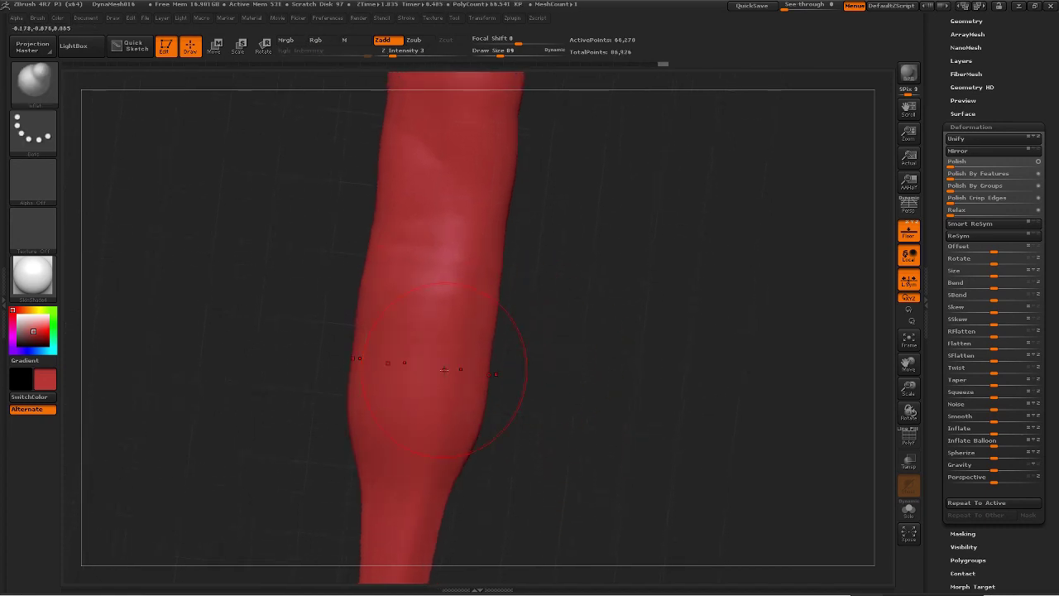
mouse_move(524, 383)
left_mouse_down("ctrl")
mouse_move(524, 520)
mouse_move(524, 477)
mouse_move(458, 483)
mouse_move(451, 505)
mouse_move(455, 463)
left_mouse_up("ctrl")
left_click_drag(607, 333, 607, 513, "ctrl")
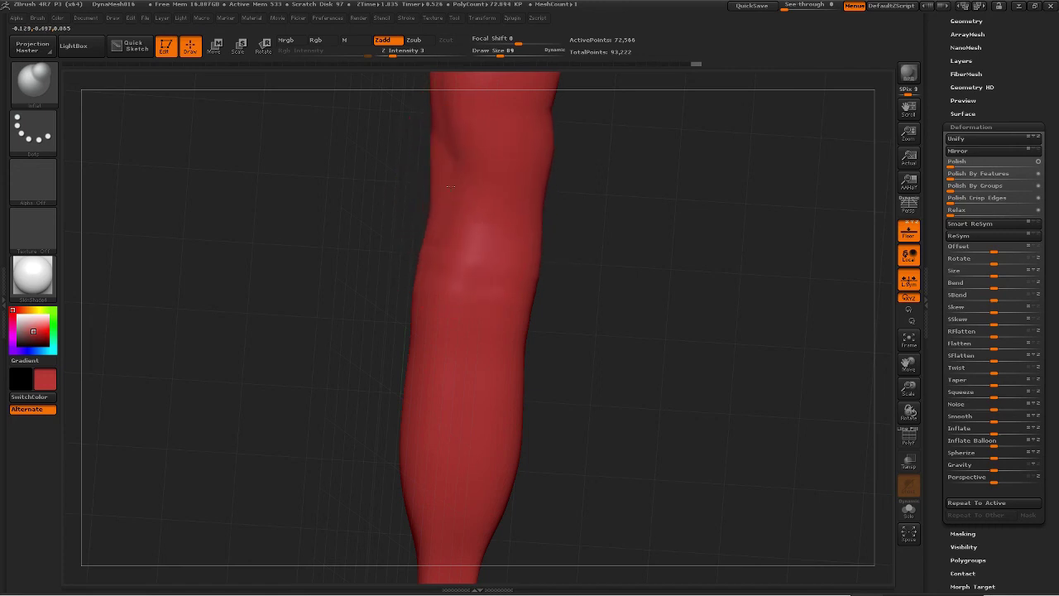
Remesh the barrel, set the Smooth brush's Z Intensity to 36, and smooth the creased section below the tip.
left_click_drag(339, 258, 339, 399, "ctrl")
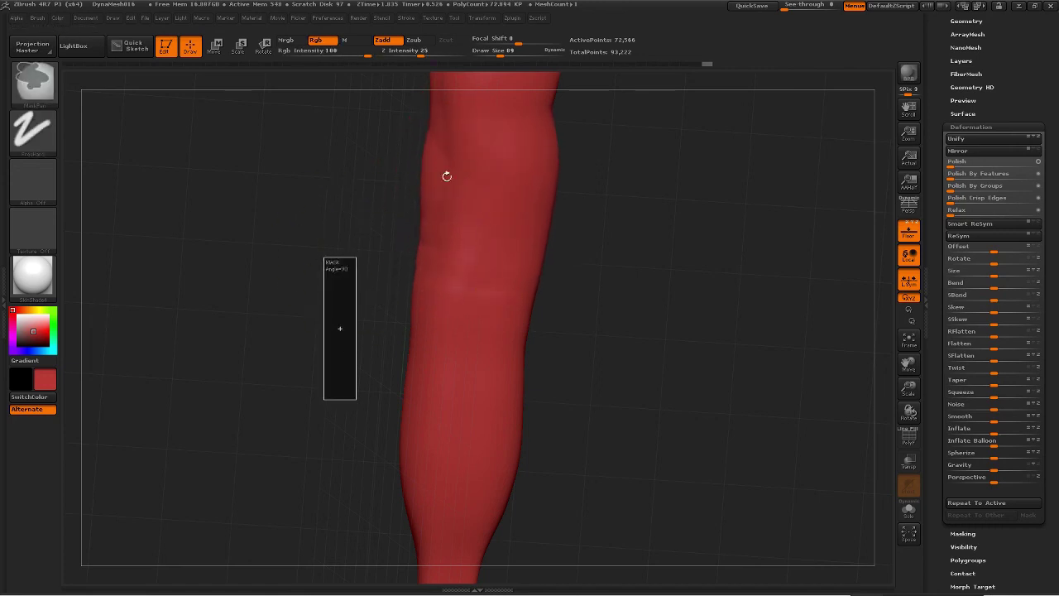
left_click_drag(453, 150, 486, 148, "shift")
left_click(429, 54, "shift")
left_click_drag(475, 183, 491, 171, "shift")
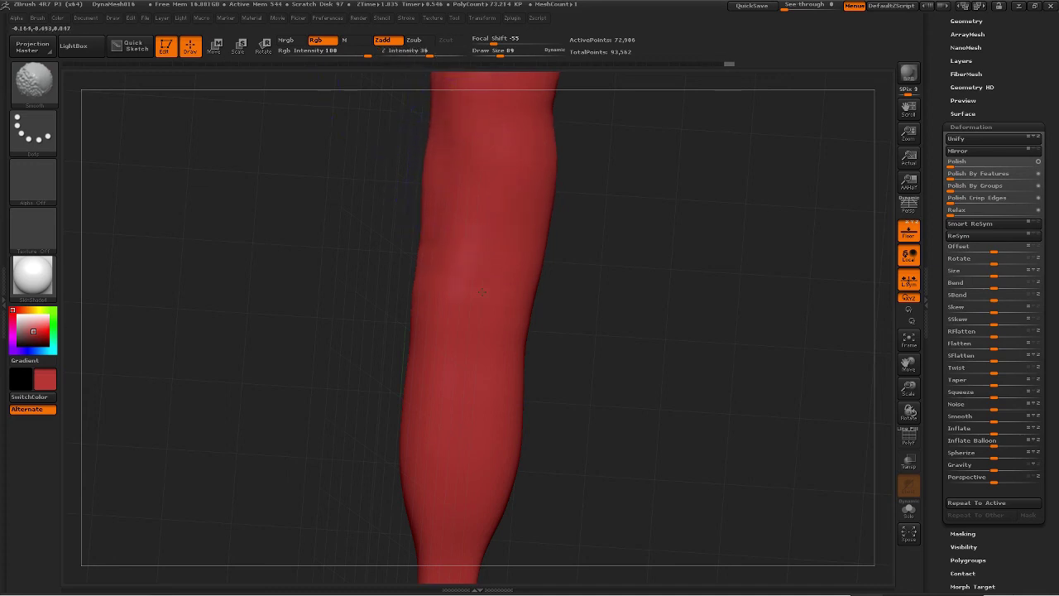
left_click_drag(483, 291, 479, 279, "shift")
Even out the rounded barrel tip and blend it smoothly into the section below.
left_click_drag(344, 177, 345, 318, "alt")
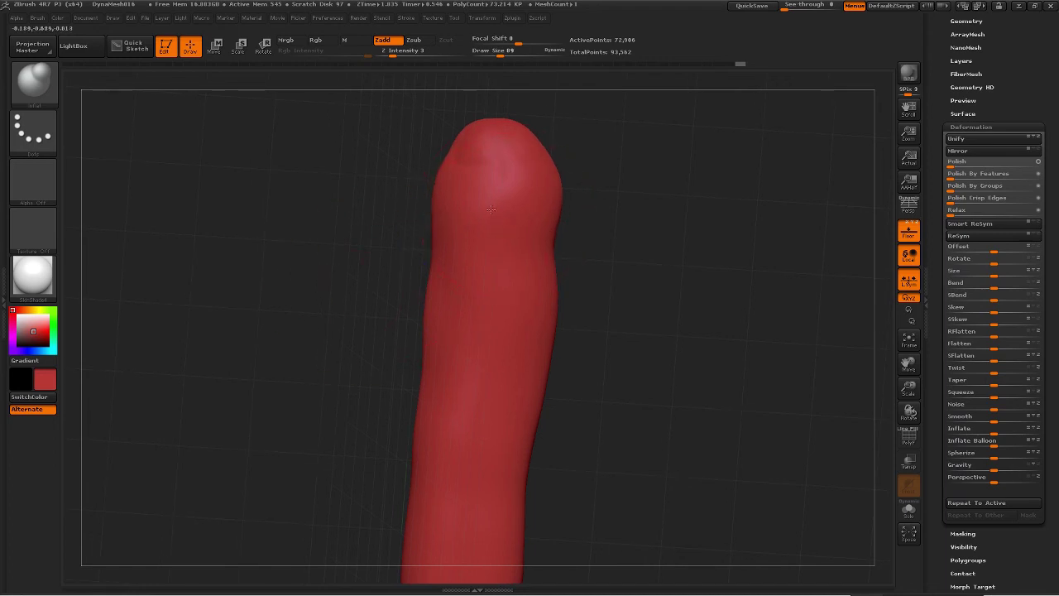
mouse_move(491, 209)
left_mouse_down("shift")
mouse_move(483, 242)
mouse_move(498, 267)
mouse_move(540, 255)
mouse_move(525, 242)
left_mouse_up("shift")
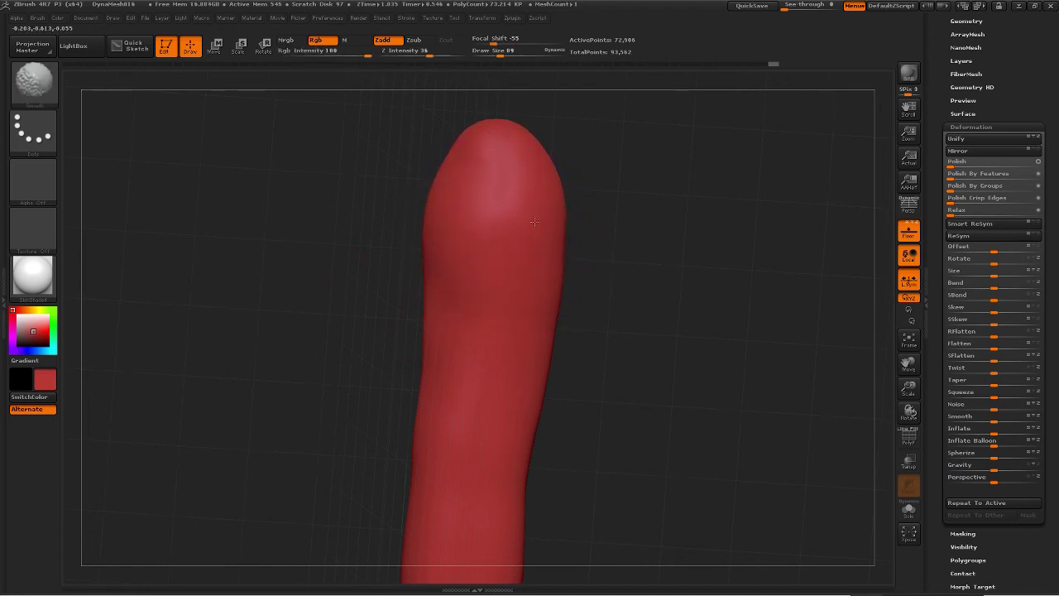
left_click_drag(499, 295, 464, 371, "shift")
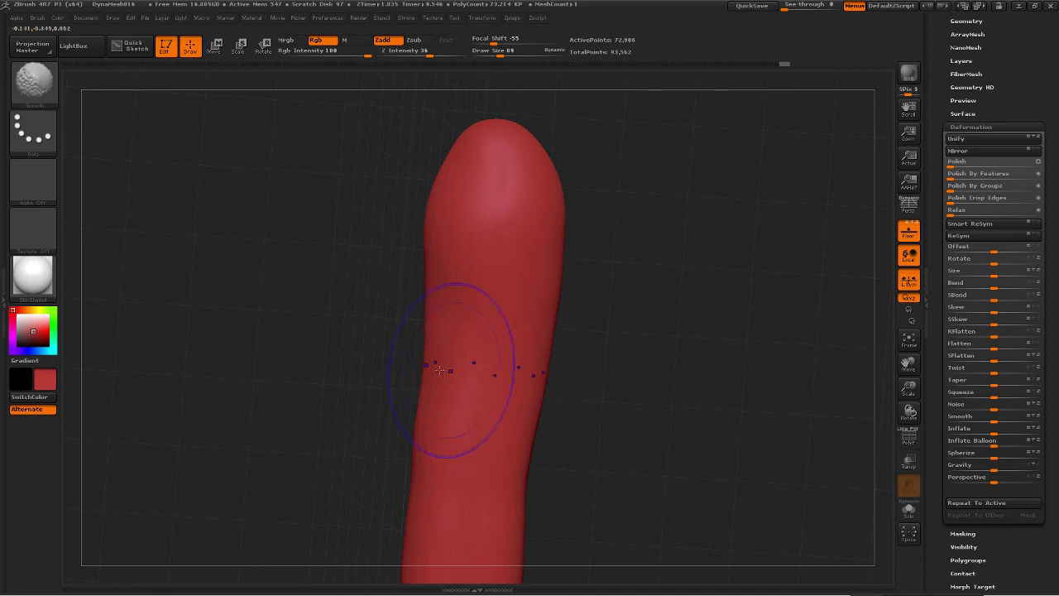
Use the ClayBuildup brush to fill the narrow waist in the middle of the barrel.
mouse_move(354, 389)
left_mouse_down("alt")
mouse_move(350, 311)
mouse_move(326, 310)
mouse_move(369, 320)
left_mouse_up("alt")
key("b")
key("c")
key("b")
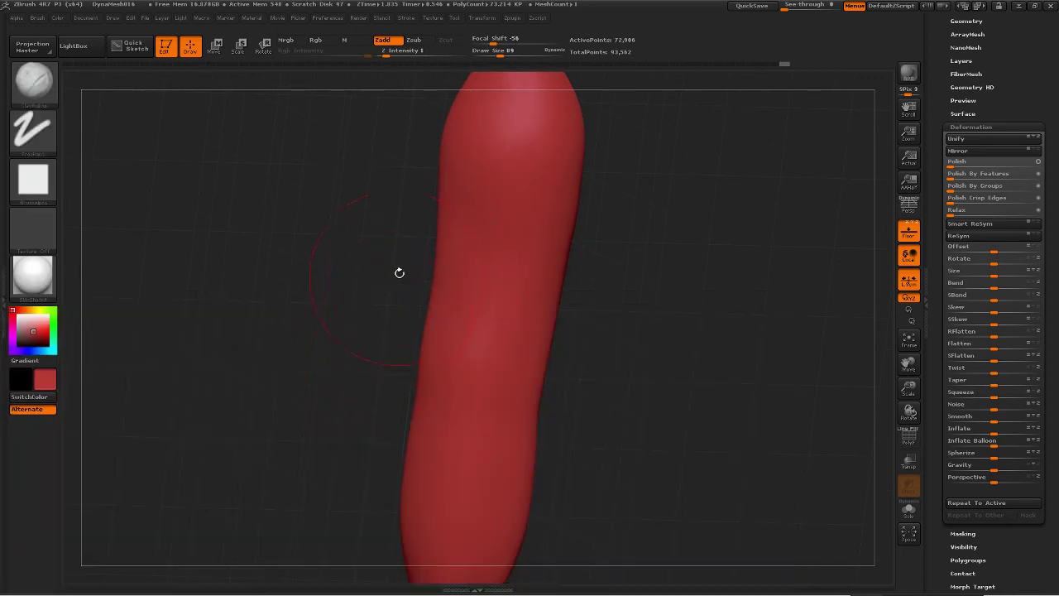
mouse_move(546, 289)
left_mouse_down()
mouse_move(421, 292)
mouse_move(444, 261)
mouse_move(460, 285)
left_mouse_up()
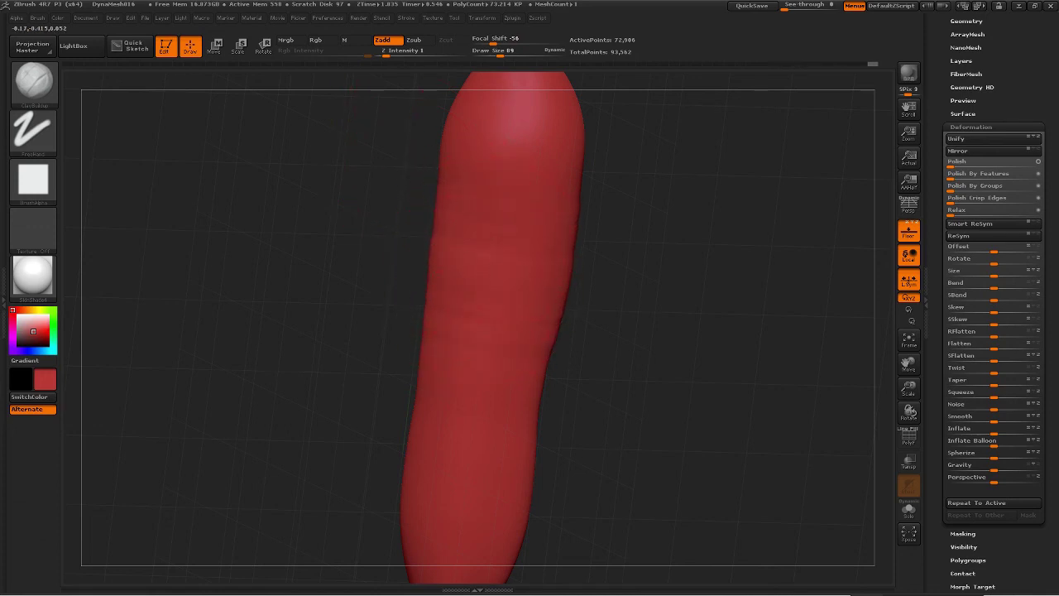
mouse_move(462, 371)
left_mouse_down()
mouse_move(470, 402)
mouse_move(408, 421)
left_mouse_up()
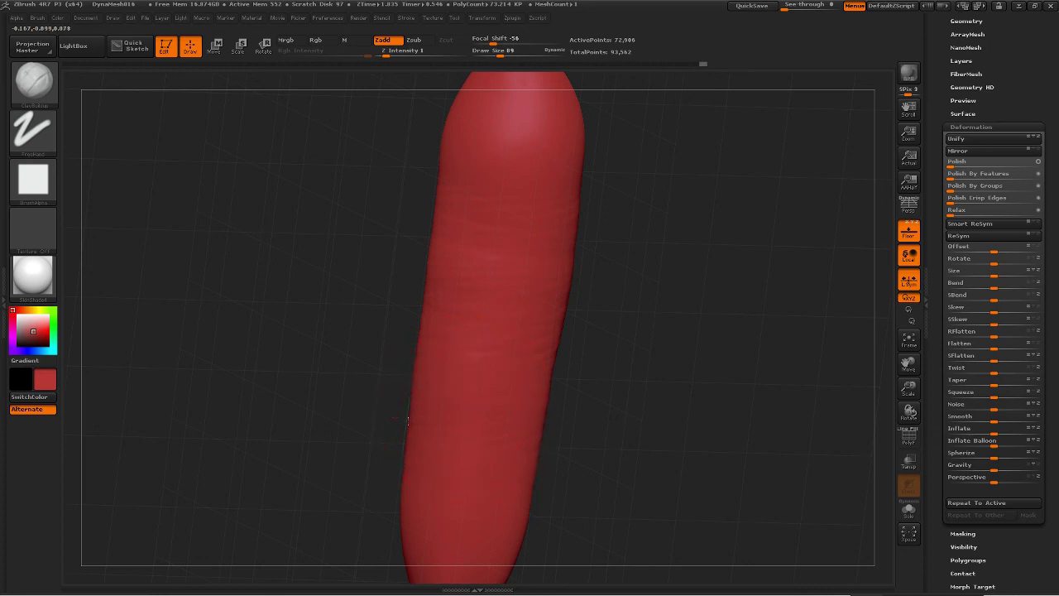
Smooth the clay strokes along the barrel's middle and lower section and remesh it with DynaMesh.
left_click_drag(331, 352, 279, 283)
key("shift")
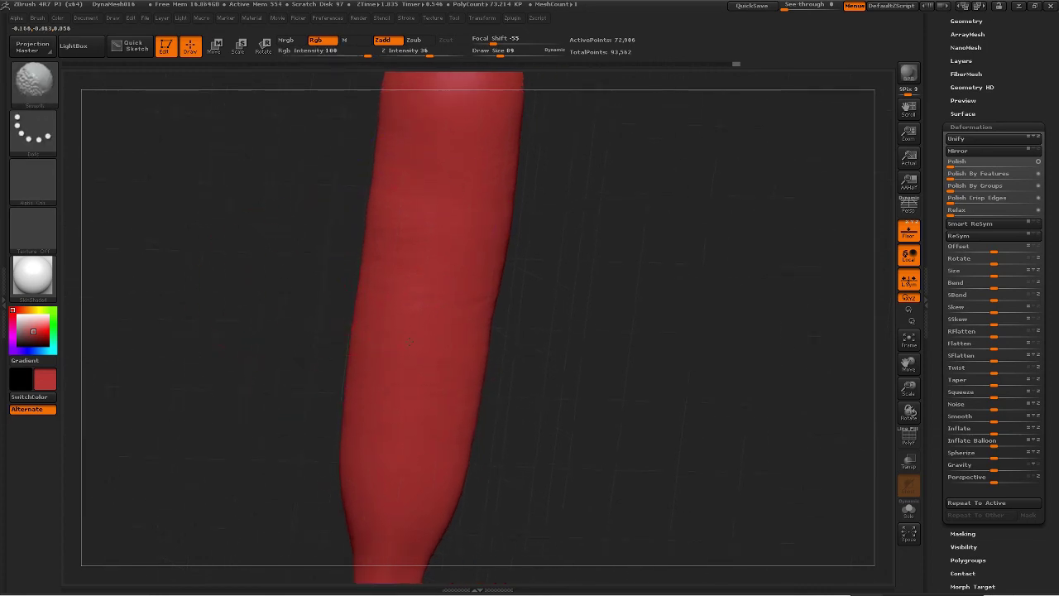
left_click_drag(410, 341, 427, 386, "shift")
left_click_drag(577, 312, 583, 487, "ctrl")
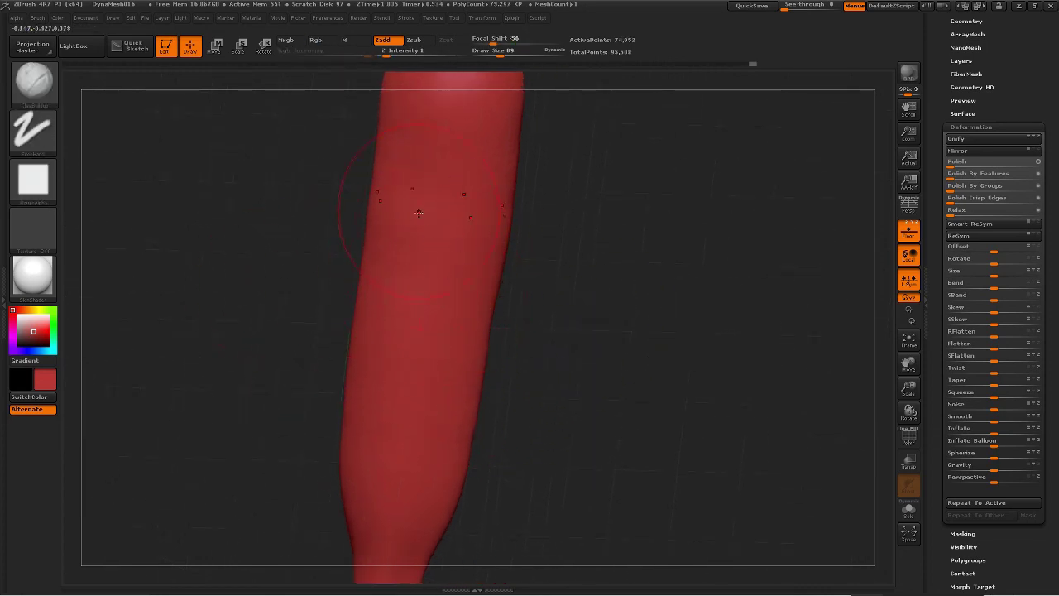
Build up more clay down the lower barrel, remesh it, smooth the ridges, and add clay again.
mouse_move(419, 213)
left_mouse_down()
mouse_move(444, 248)
mouse_move(421, 335)
left_mouse_up()
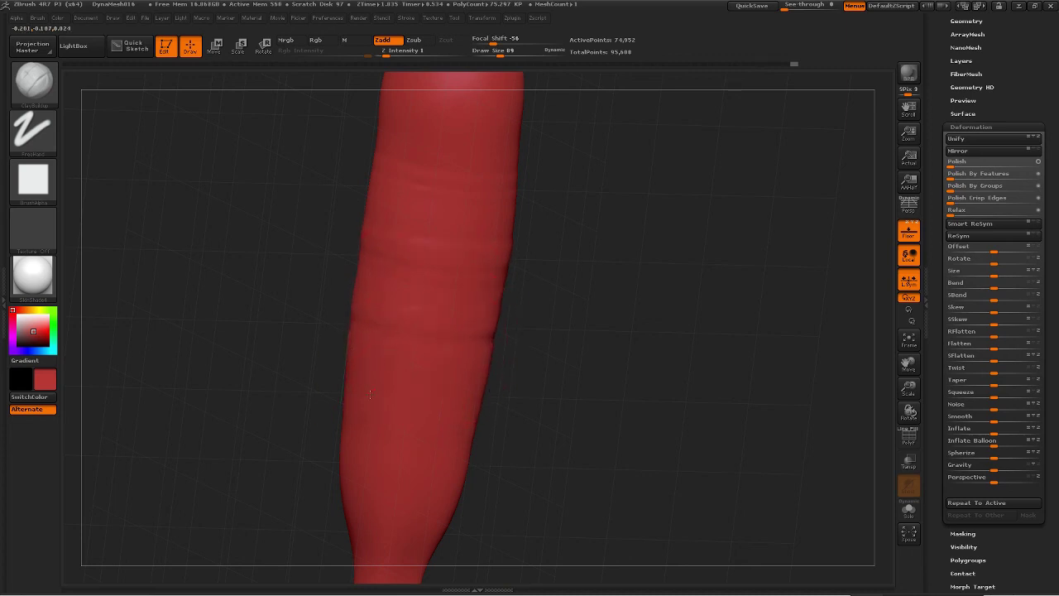
left_click_drag(349, 467, 341, 465)
left_click_drag(253, 288, 282, 420, "ctrl")
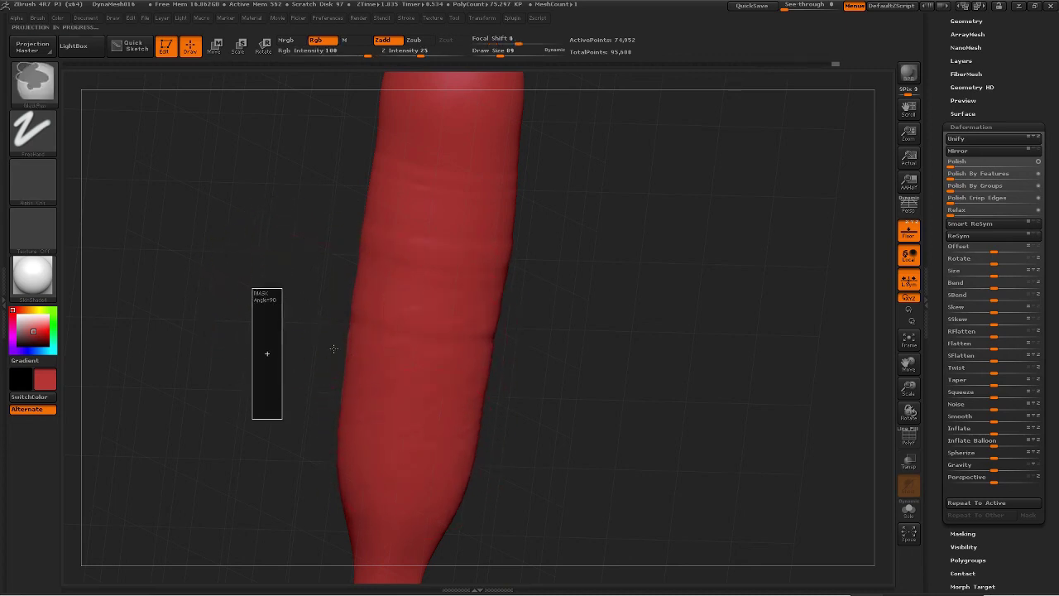
key("shift")
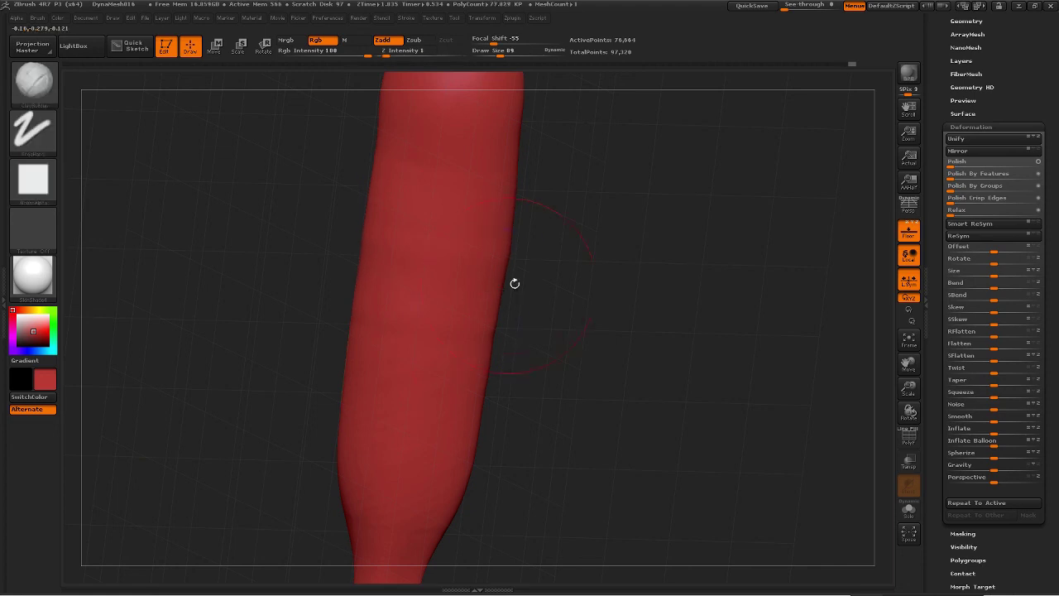
mouse_move(464, 325)
left_mouse_down()
mouse_move(465, 336)
mouse_move(479, 294)
mouse_move(466, 145)
mouse_move(433, 465)
mouse_move(463, 191)
left_mouse_up()
Build up clay around the thin neck where the barrel enters the darker handle piece.
left_click_drag(586, 271, 559, 189)
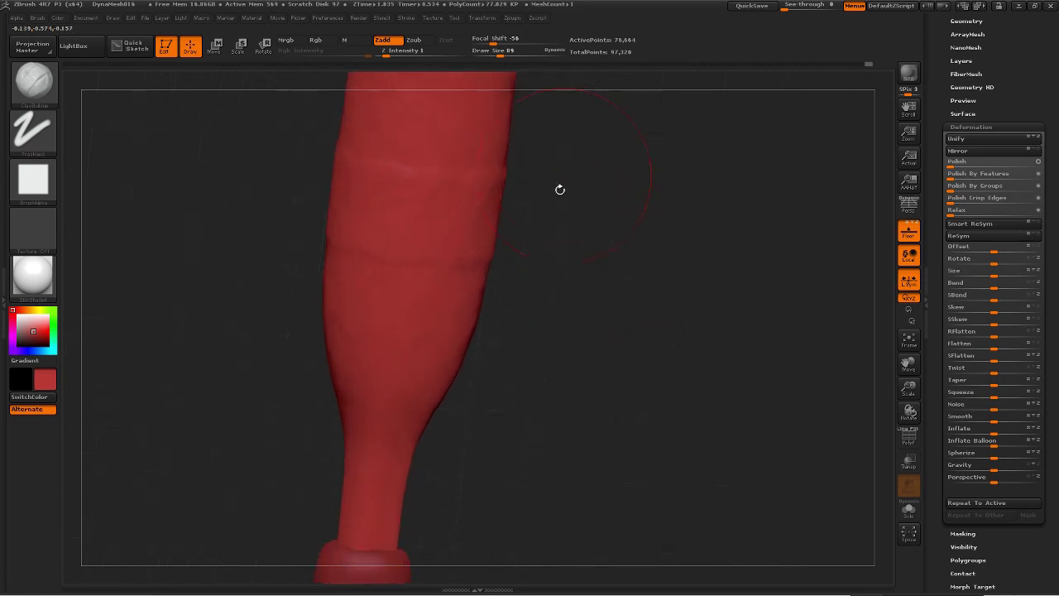
left_click_drag(579, 376, 654, 219)
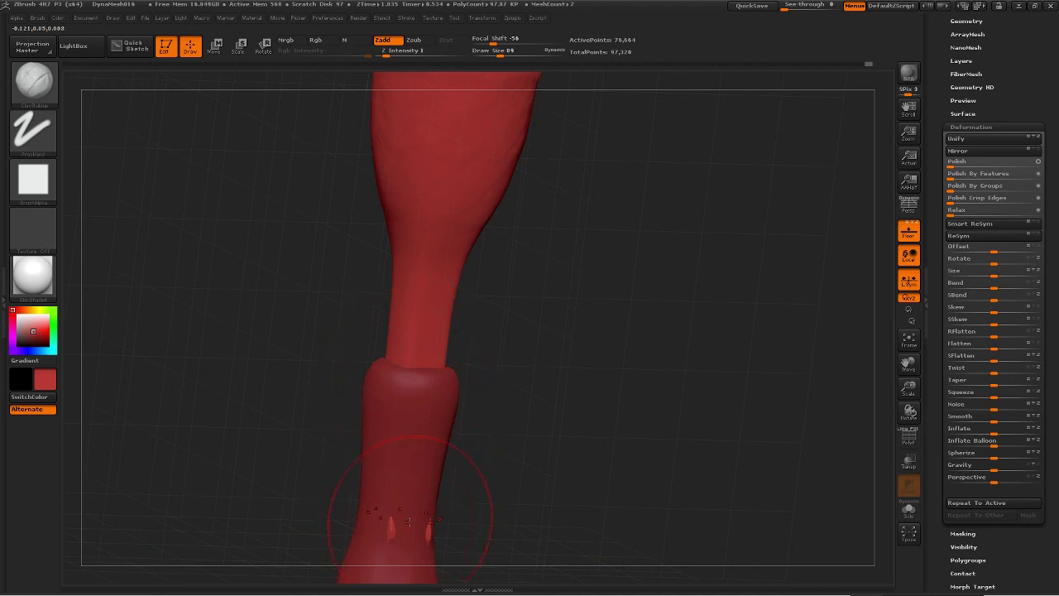
left_click_drag(381, 533, 395, 460)
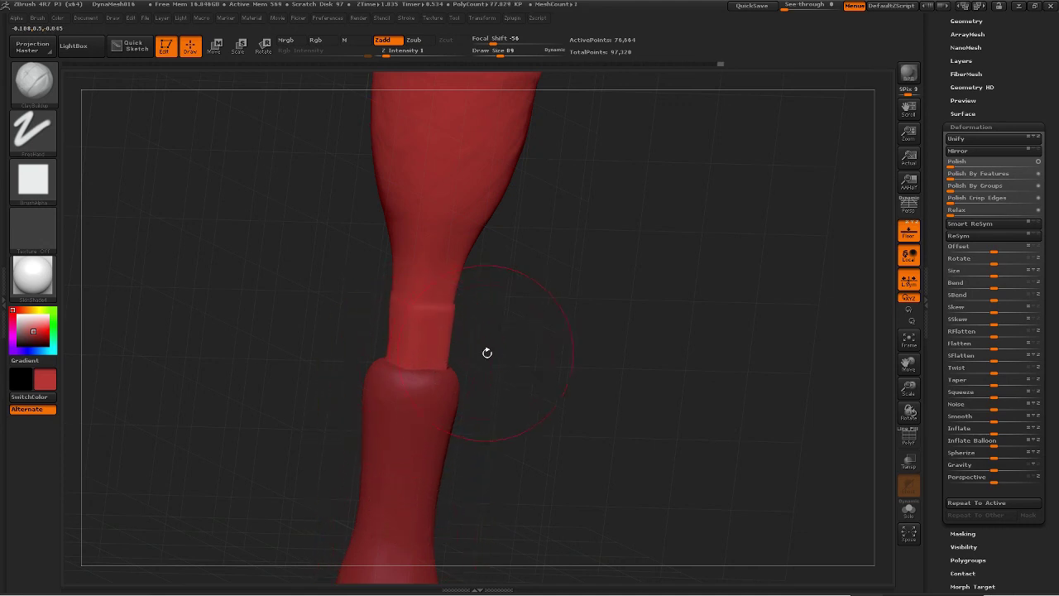
Use the Inflate brush to thicken the thin neck above the handle piece and recalculate its DynaMesh.
key("b")
key("i")
key("n")
mouse_move(429, 355)
left_mouse_down()
mouse_move(399, 353)
mouse_move(428, 348)
mouse_move(409, 350)
left_mouse_up()
key("ctrl+z")
key("ctrl+shift+z")
key("ctrl+z")
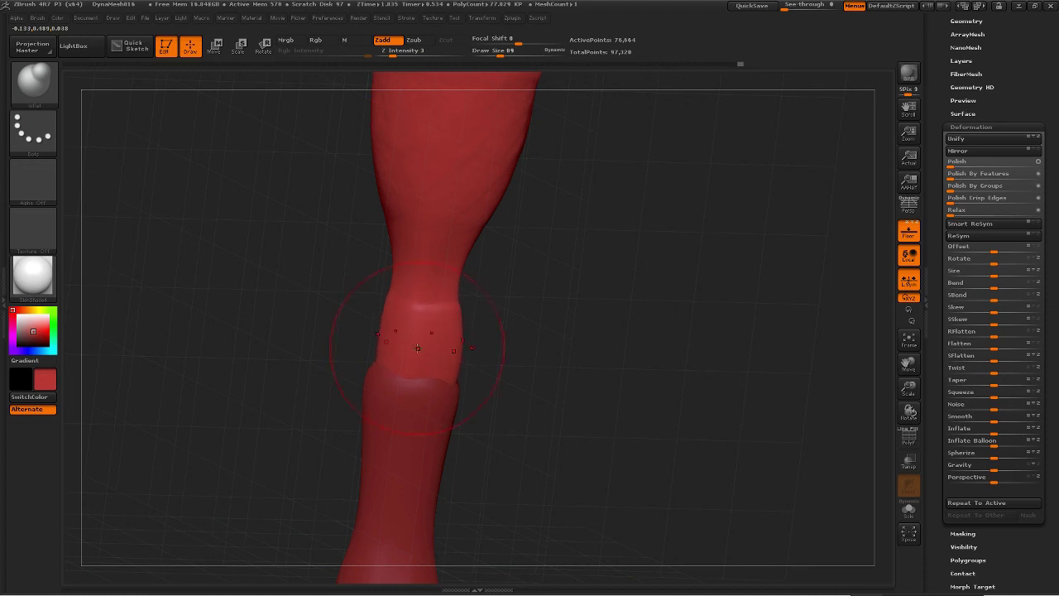
key("ctrl+shift+z")
left_click_drag(525, 382, 543, 549, "ctrl")
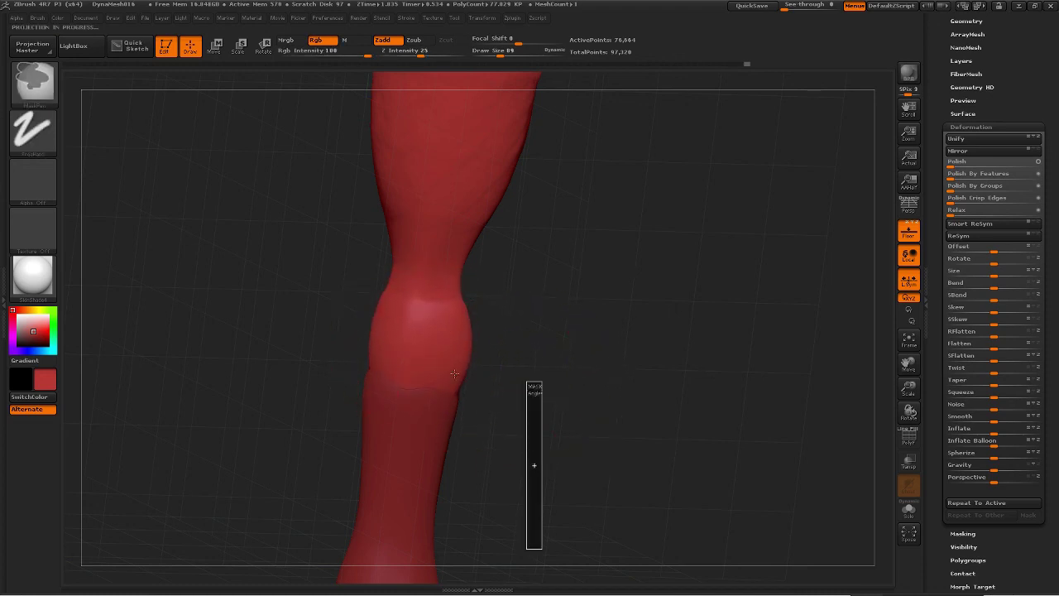
Smooth and thicken the neck so it blends into the barrel's taper, and remesh it.
key("shift")
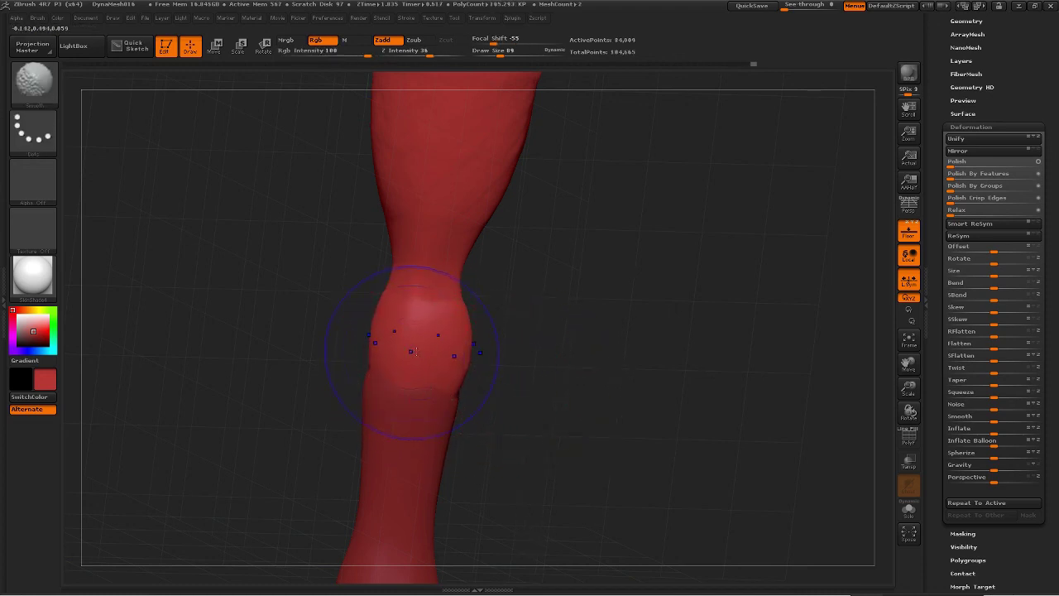
mouse_move(438, 271)
left_mouse_down()
mouse_move(430, 275)
mouse_move(434, 258)
left_mouse_up()
left_click_drag(577, 339, 577, 512, "ctrl")
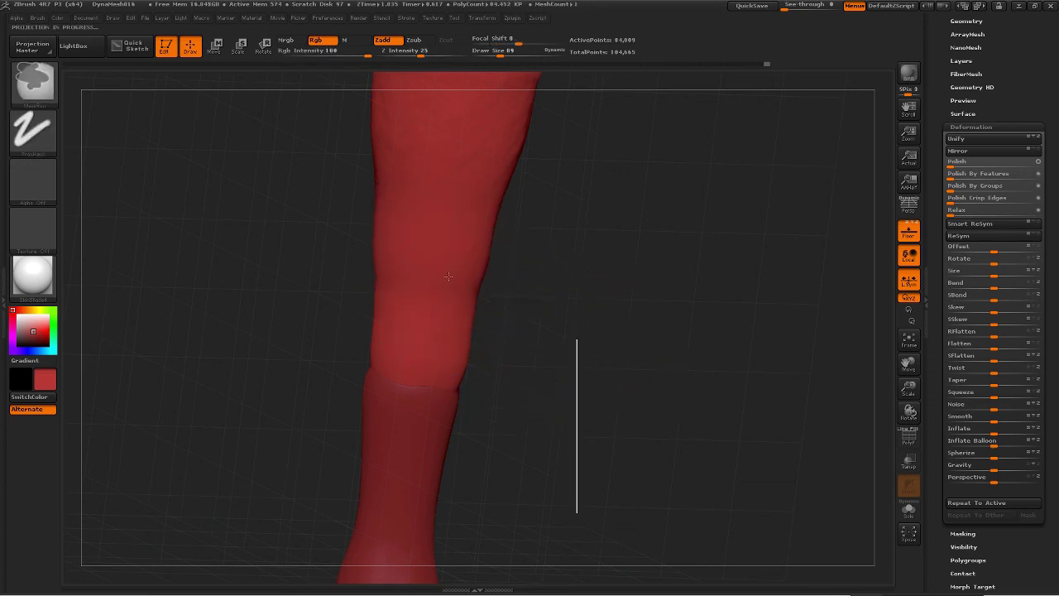
Inflate the barrel's taper above the handle joint from another side and remesh it with DynaMesh.
left_click_drag(444, 243, 435, 318, "alt")
mouse_move(446, 355)
left_mouse_down()
mouse_move(452, 369)
mouse_move(450, 360)
left_mouse_up()
left_click_drag(592, 420, 488, 421)
mouse_move(421, 267)
left_mouse_down()
mouse_move(431, 307)
mouse_move(394, 202)
mouse_move(408, 259)
left_mouse_up()
left_click_drag(343, 260, 344, 469, "ctrl")
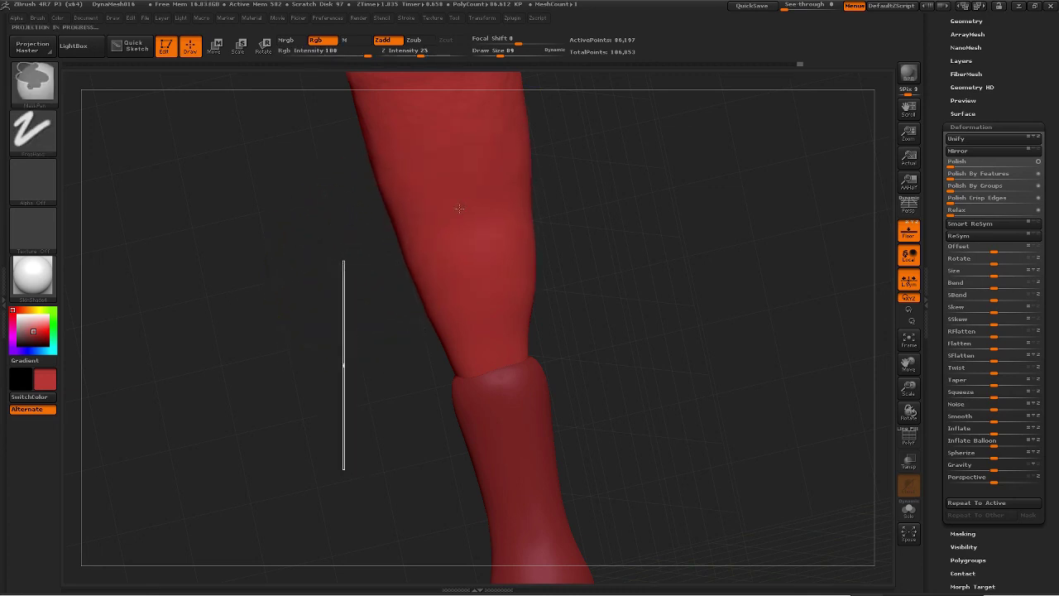
Smooth the lower barrel's taper, raising the Smooth brush's Z Intensity to 100.
left_click_drag(354, 292, 363, 403, "alt")
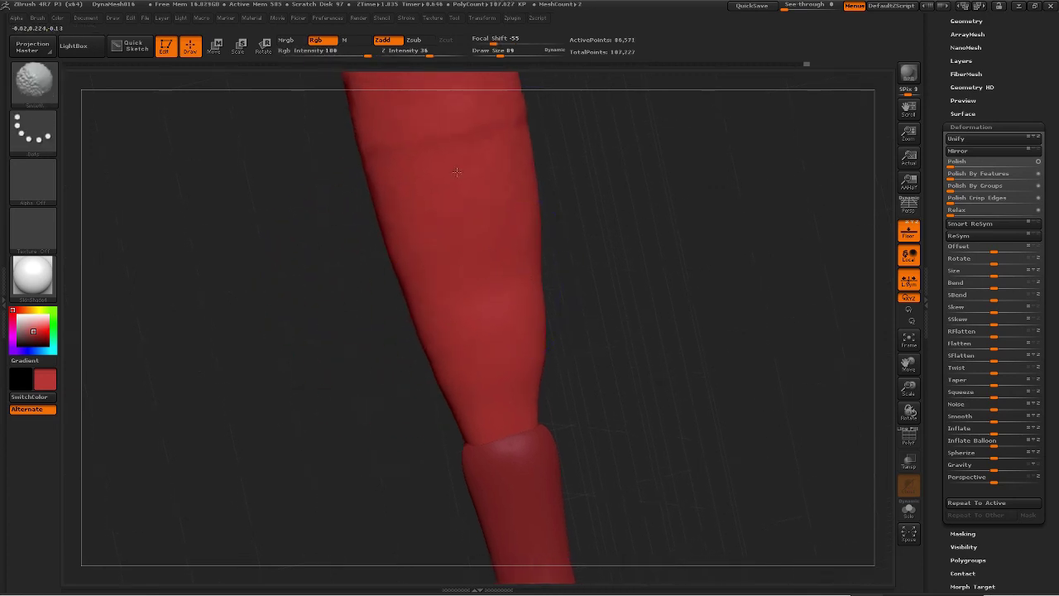
left_click_drag(472, 184, 458, 202, "shift")
left_click_drag(472, 318, 518, 338, "shift")
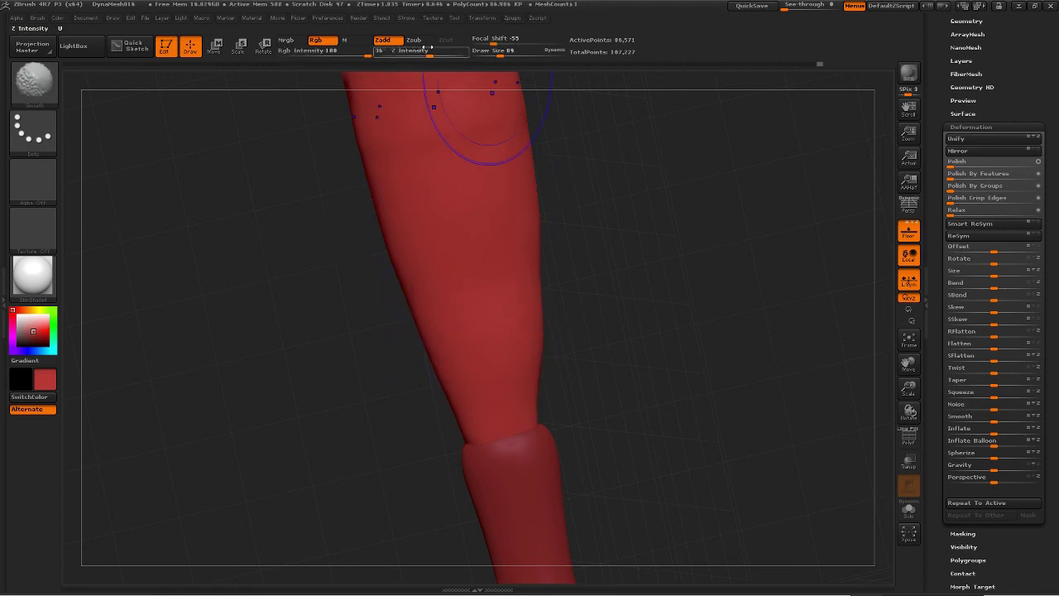
left_click_drag(429, 55, 472, 53)
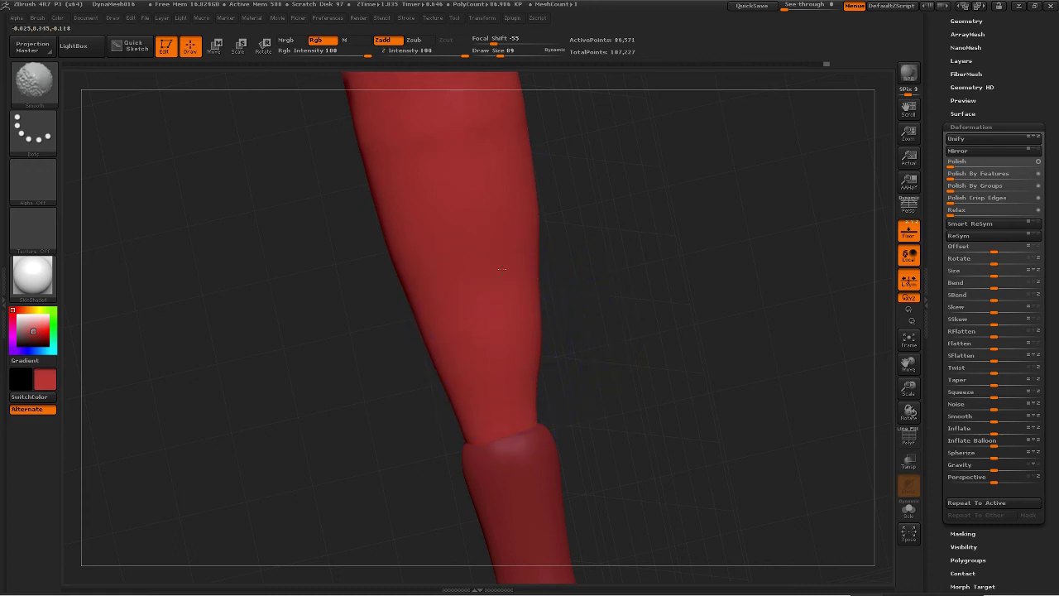
left_click_drag(502, 269, 499, 313, "shift")
Inflate the narrow end of the taper at the handle joint and smooth its transition.
left_click_drag(503, 404, 493, 416)
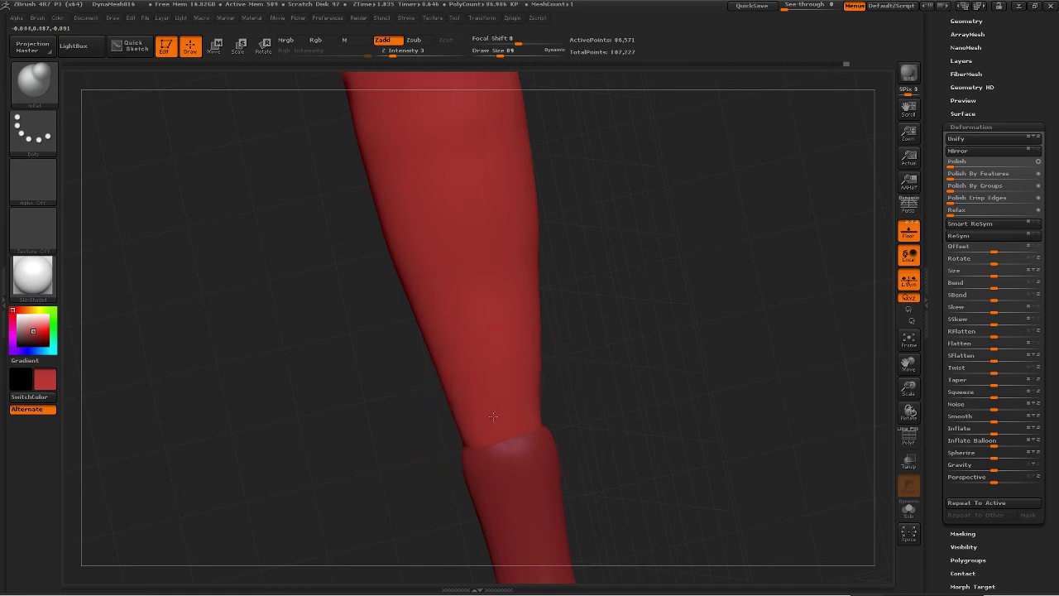
key("shift")
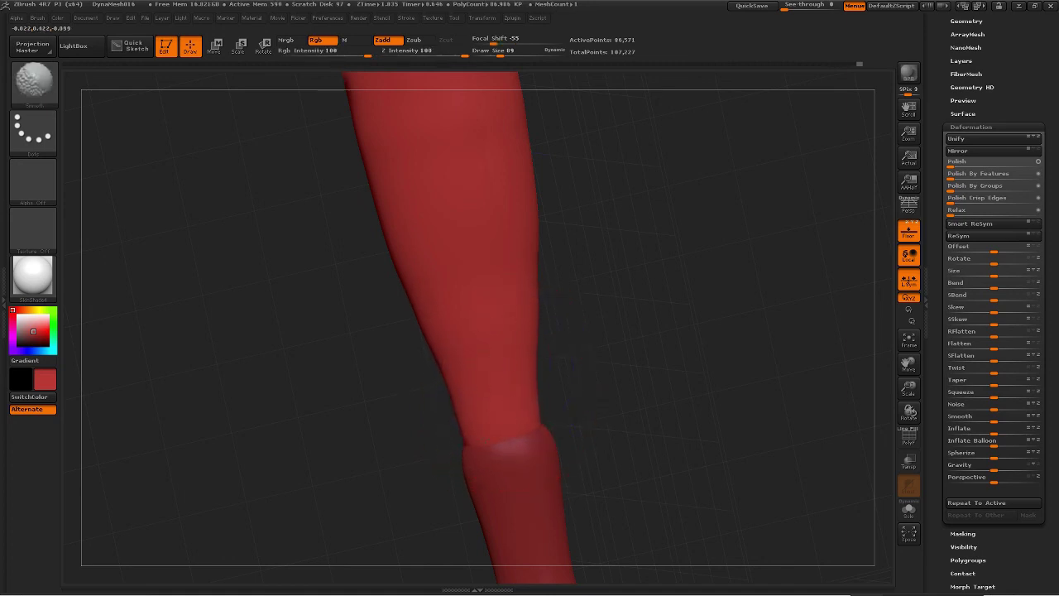
key("shift")
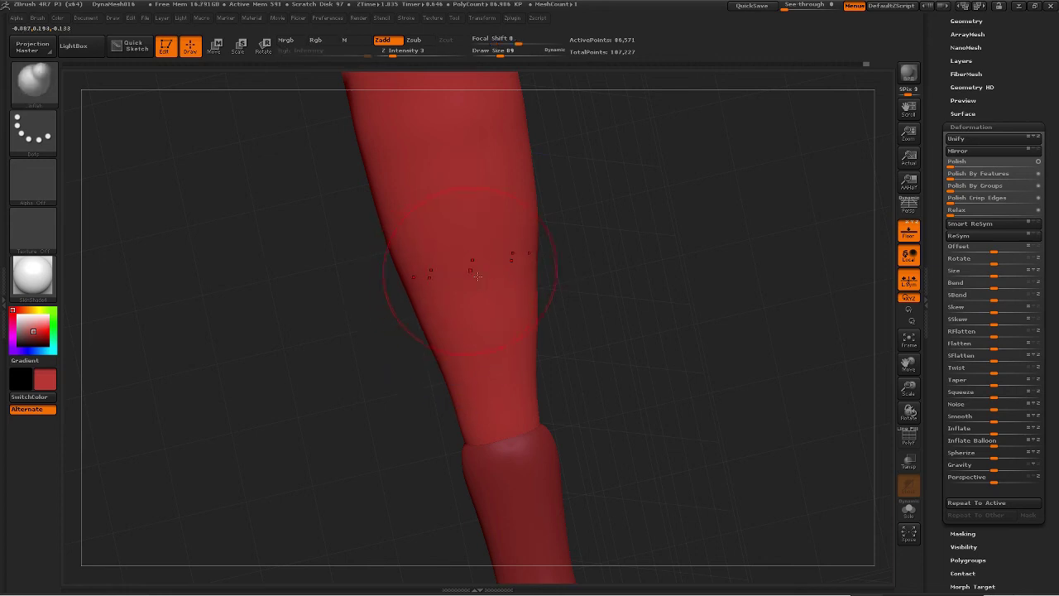
Smooth out the bumps along the upper and middle sections of the barrel.
right_click_drag(562, 356, 565, 341, "ctrl")
left_click_drag(565, 352, 623, 365)
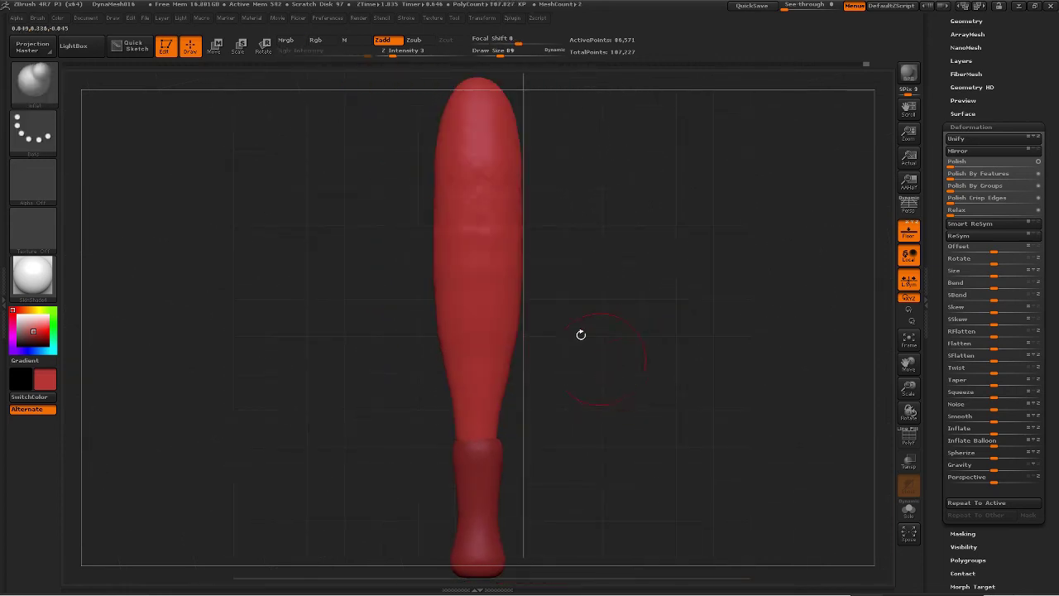
key("shift")
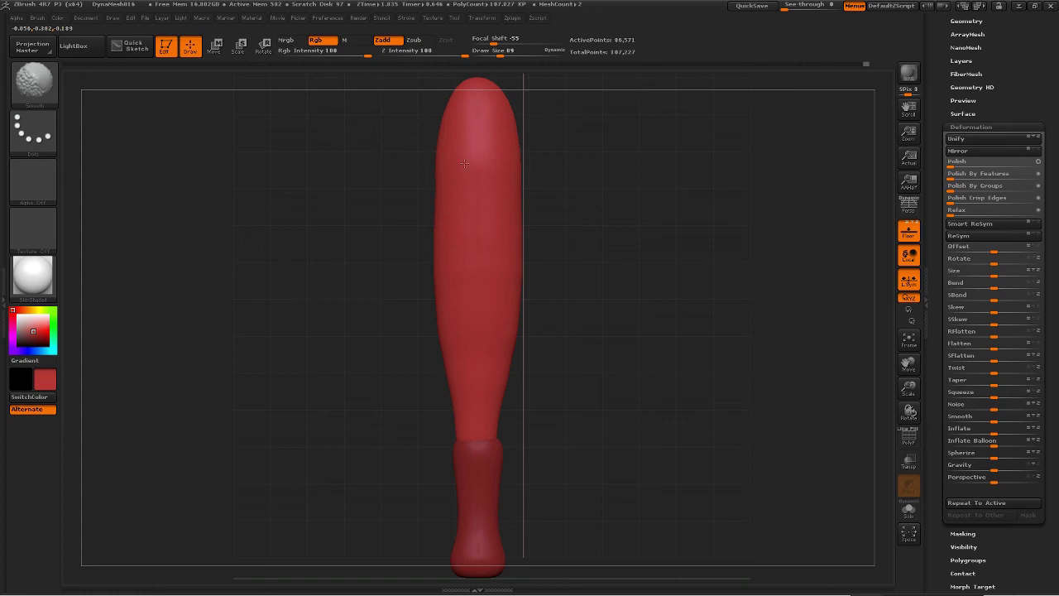
left_click_drag(464, 163, 475, 270, "shift")
left_click_drag(508, 311, 505, 285, "shift")
Slim the barrel's taper and middle section with Clay Buildup strokes at Z Intensity 1.
key("b")
key("c")
key("b")
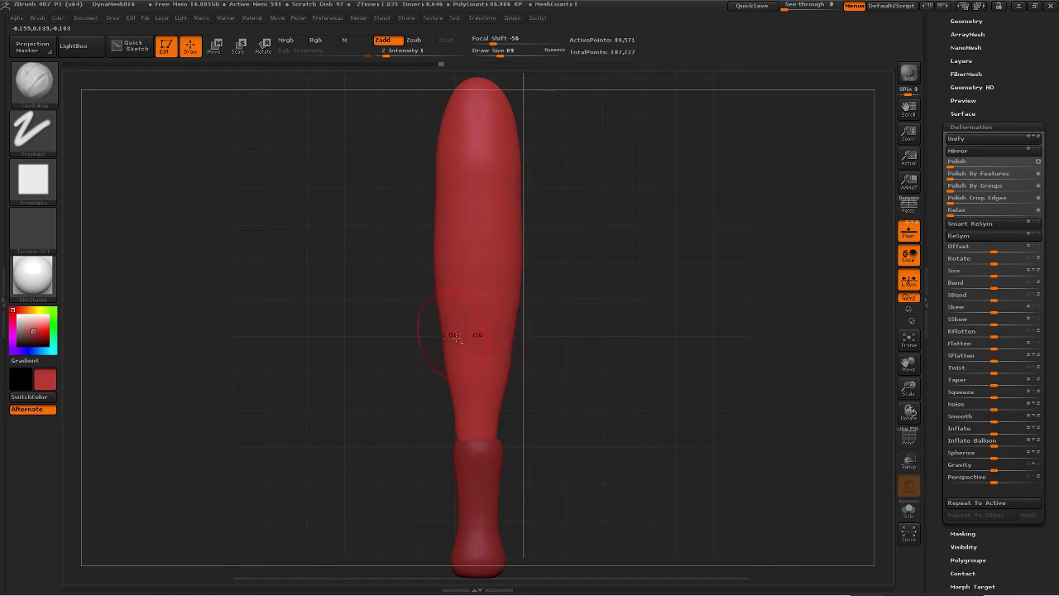
left_click_drag(466, 362, 439, 371)
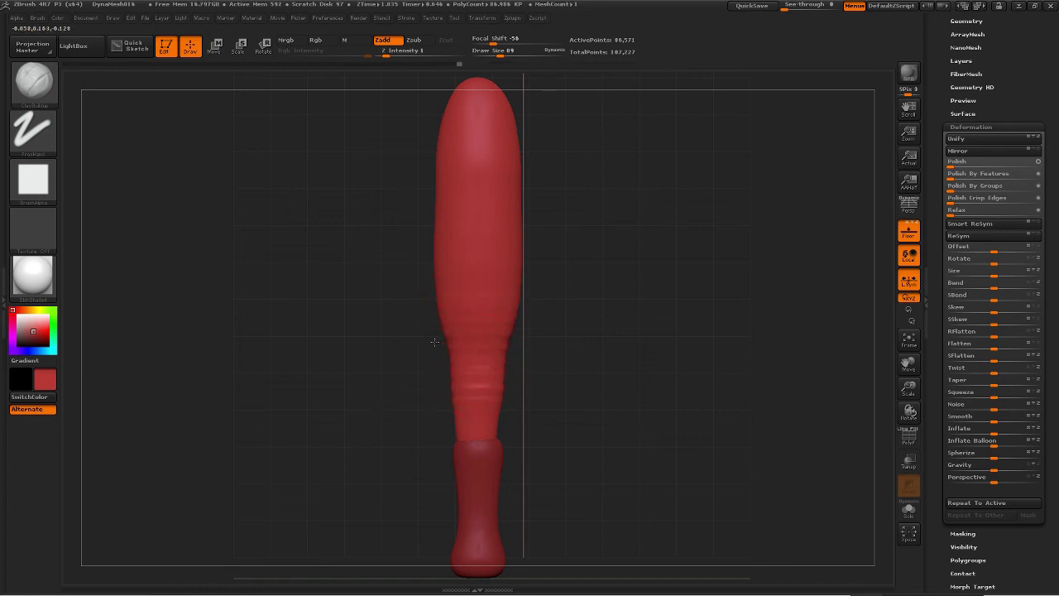
left_click_drag(473, 324, 432, 305)
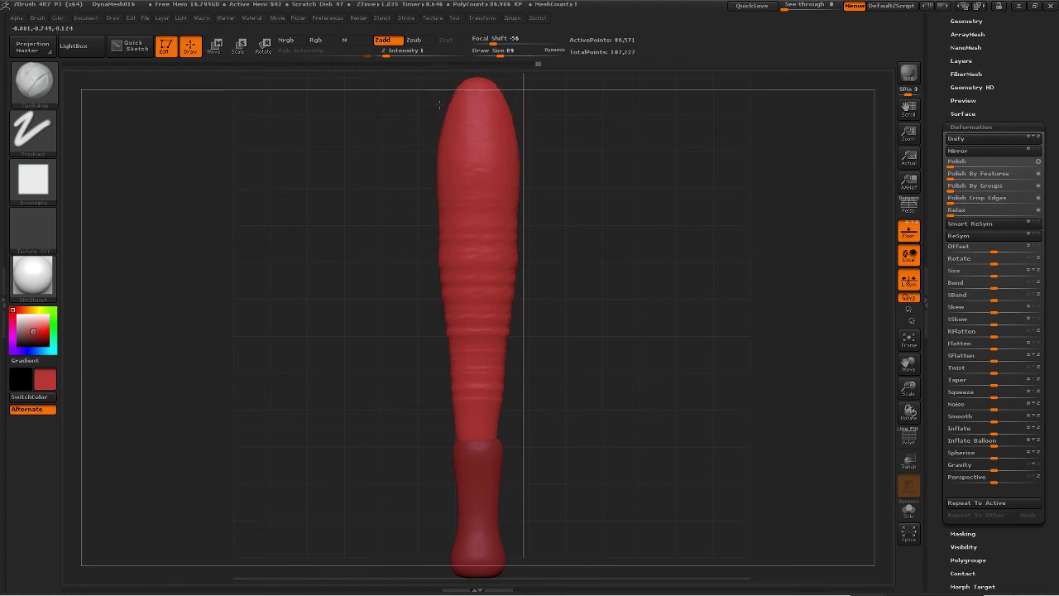
Fill out the shoulder near the barrel's rounded end and smooth the ridges along the barrel.
left_click_drag(465, 105, 443, 114)
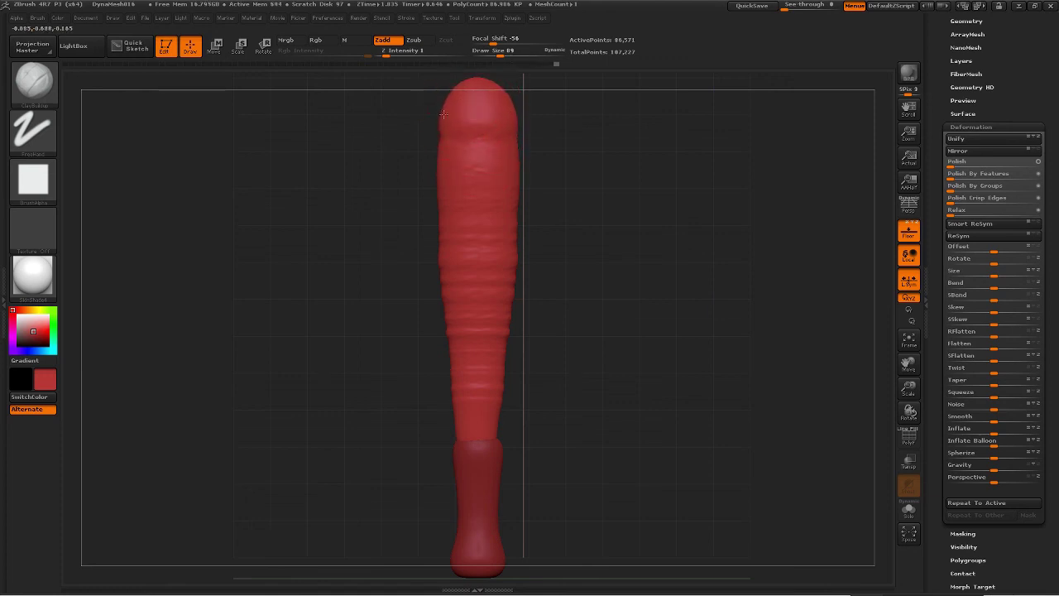
left_click_drag(451, 150, 486, 139, "shift")
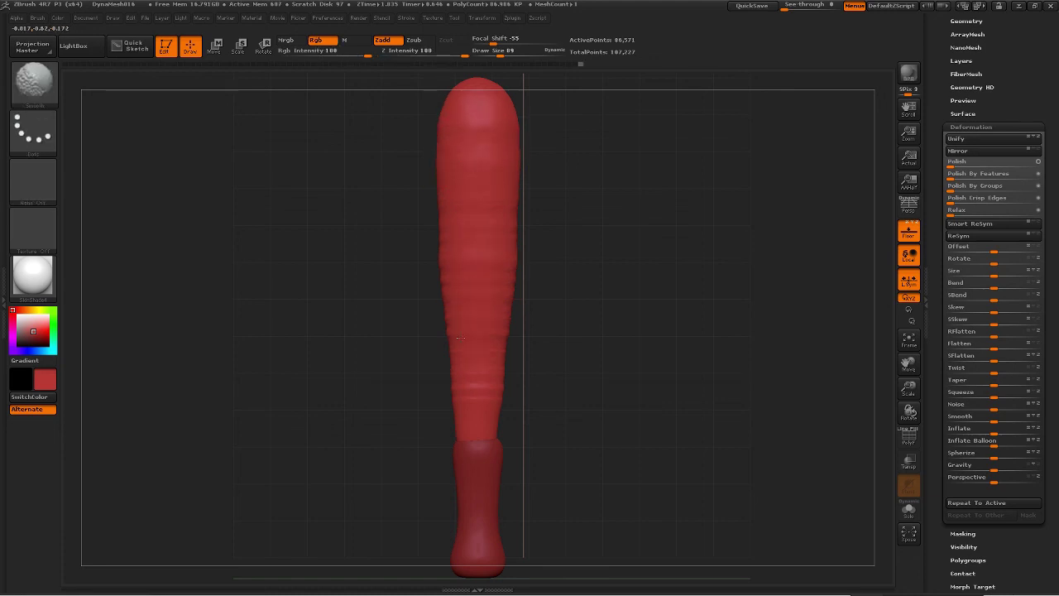
left_click_drag(475, 309, 494, 216, "shift")
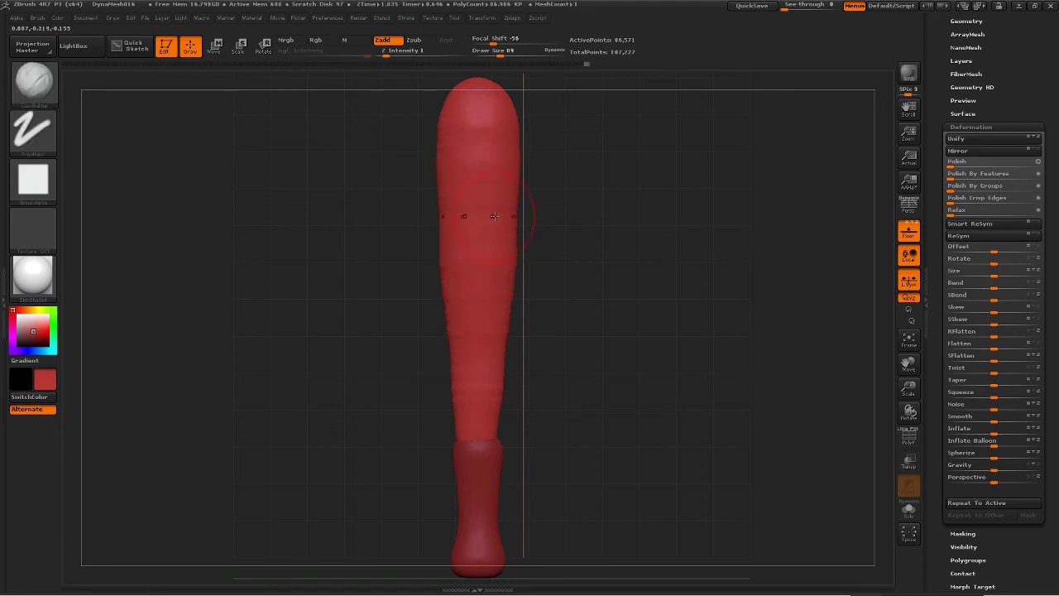
Even out the whole barrel surface with the Flatten brush at Z Intensity 1.
key("b")
key("f")
key("l")
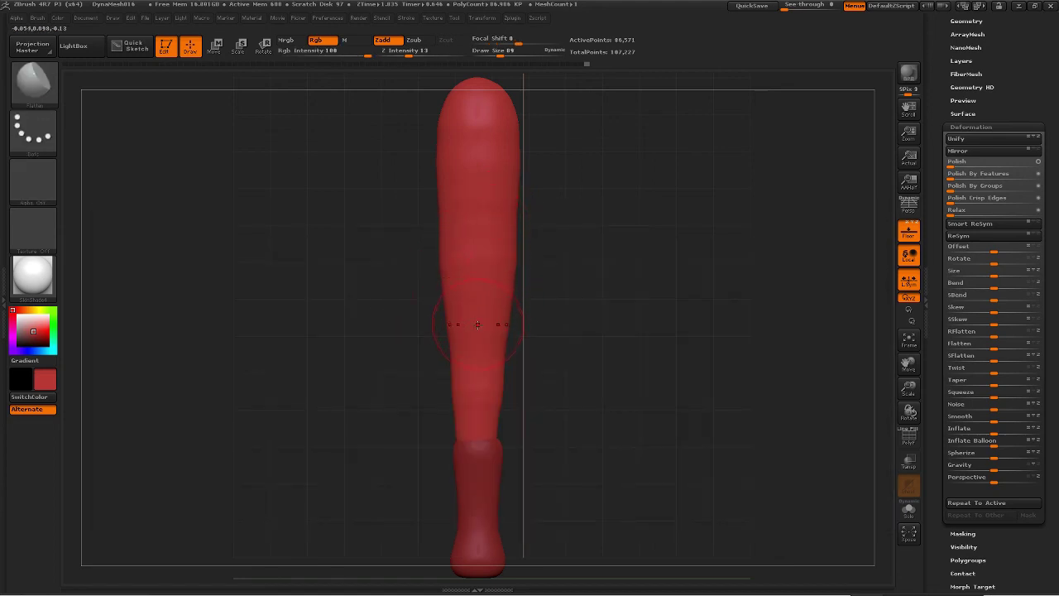
left_click(391, 53)
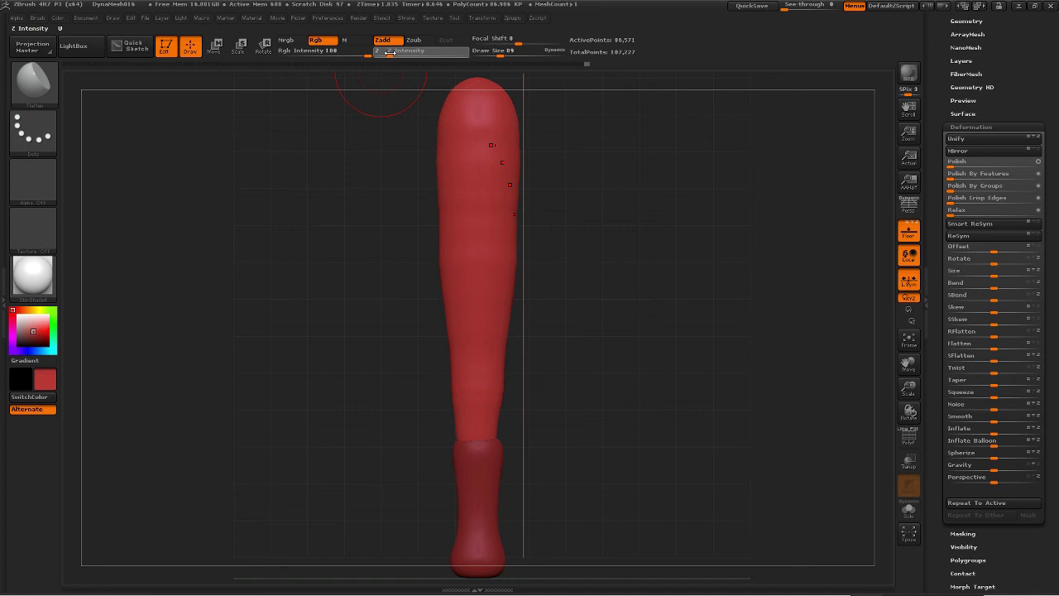
left_click_drag(389, 53, 385, 53)
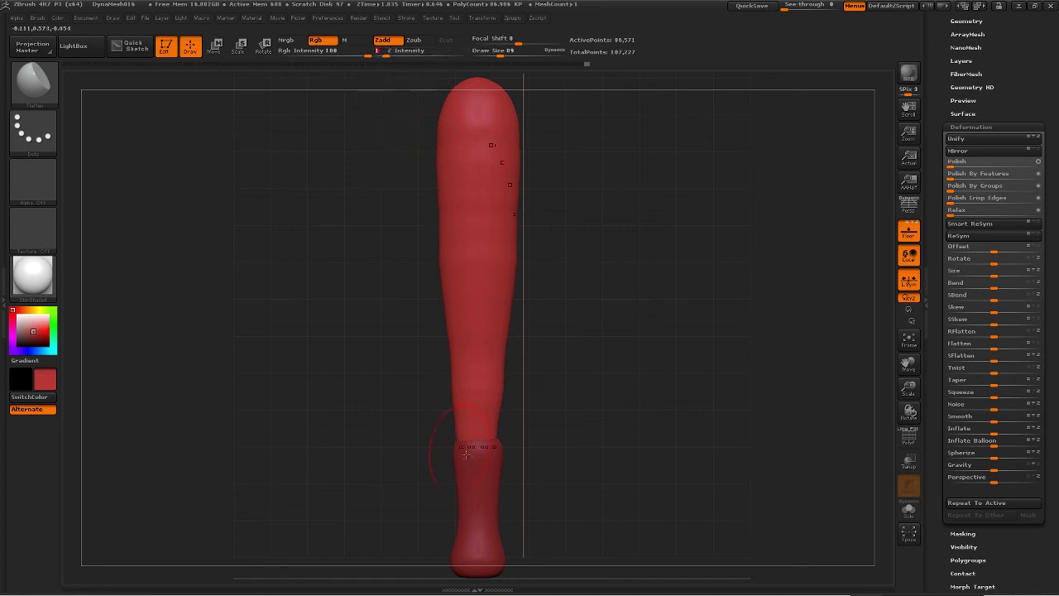
mouse_move(466, 404)
left_mouse_down()
mouse_move(474, 410)
mouse_move(477, 399)
mouse_move(493, 455)
mouse_move(524, 449)
mouse_move(501, 430)
left_mouse_up()
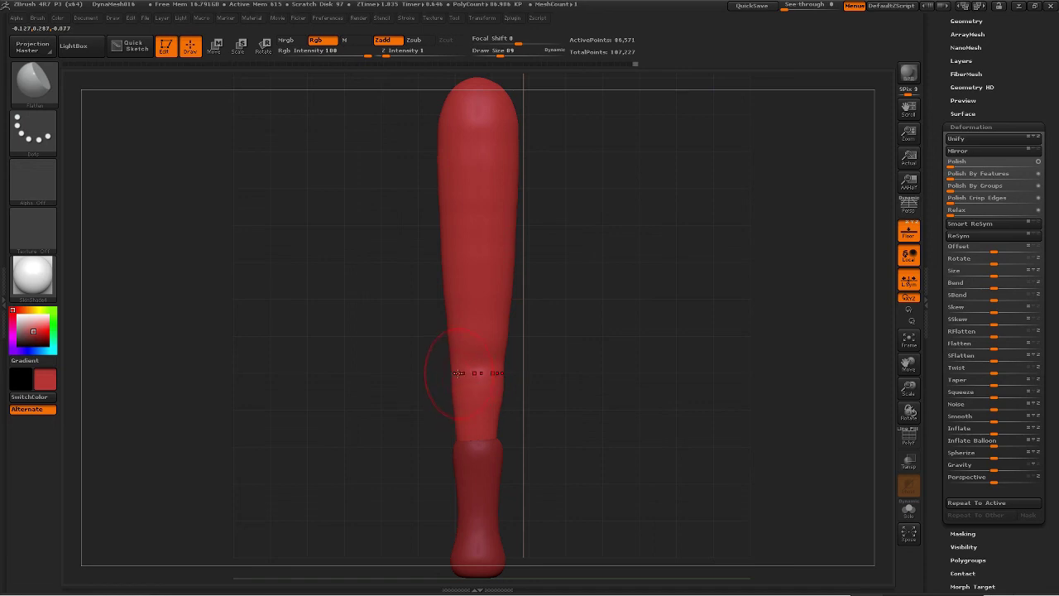
Refine the narrow taper above the handle with Clay Buildup and smooth the strokes.
key("b")
key("t")
key("d")
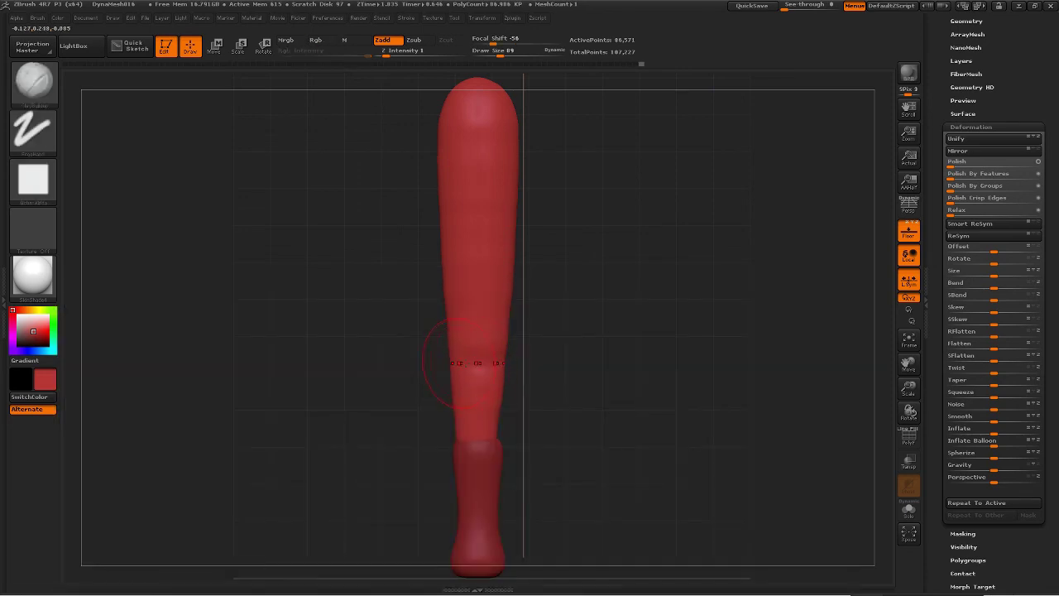
mouse_move(449, 378)
left_mouse_down()
mouse_move(481, 361)
mouse_move(464, 338)
left_mouse_up()
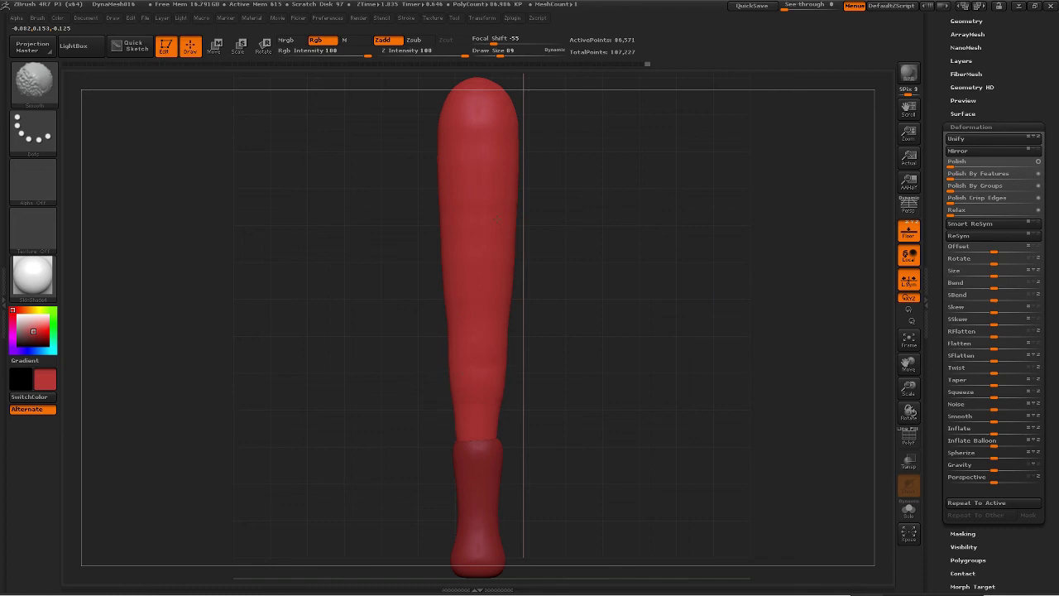
left_click_drag(479, 385, 501, 377, "shift")
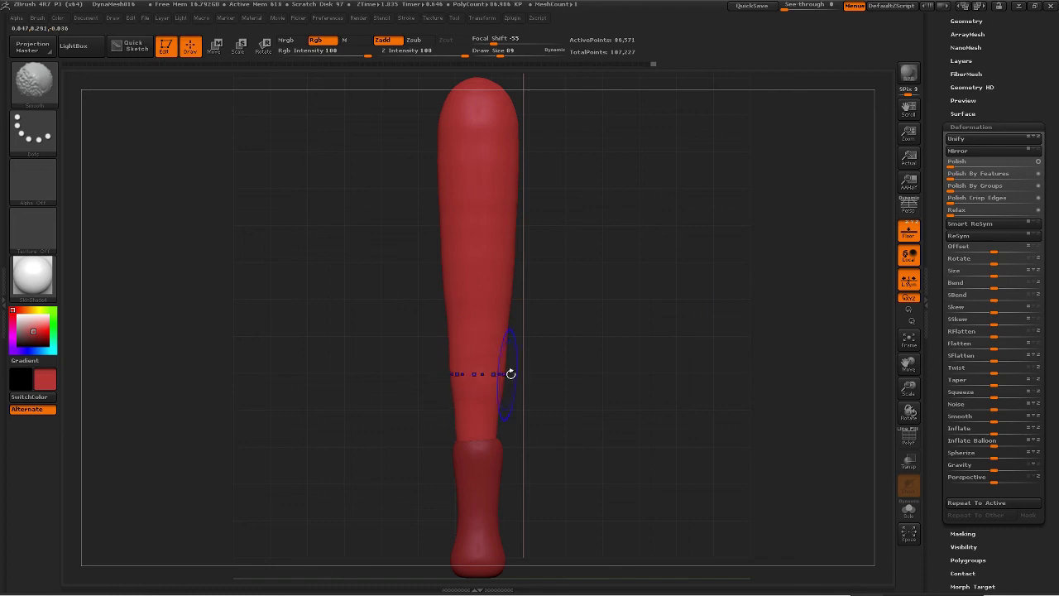
Smooth the full length of the barrel from another side and remesh it with DynaMesh.
left_click_drag(572, 382, 514, 392)
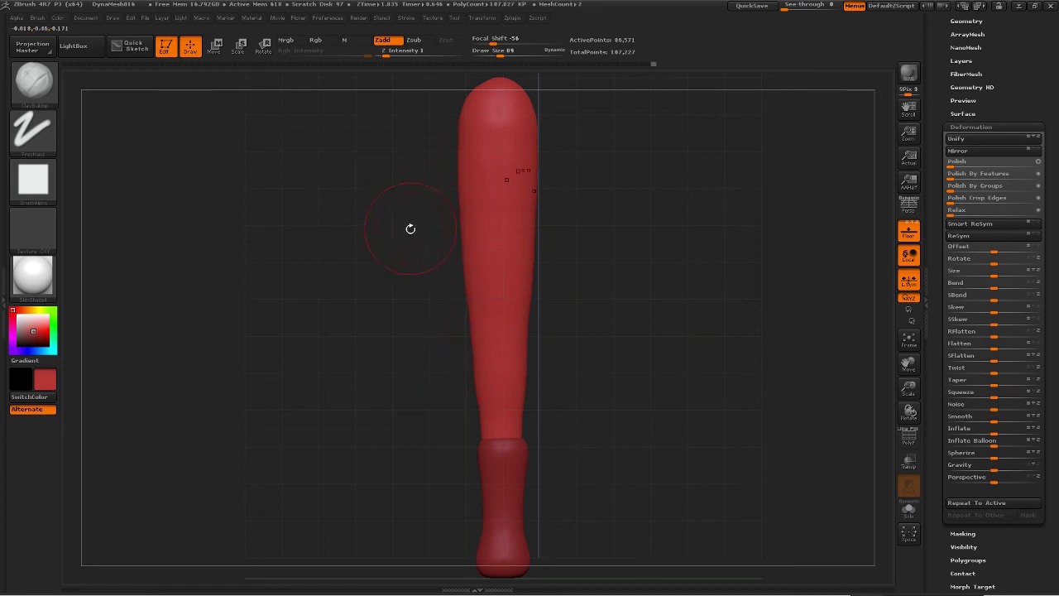
left_click_drag(398, 233, 388, 289, "alt")
mouse_move(487, 171)
left_mouse_down("shift")
mouse_move(486, 158)
mouse_move(471, 273)
mouse_move(492, 373)
left_mouse_up("shift")
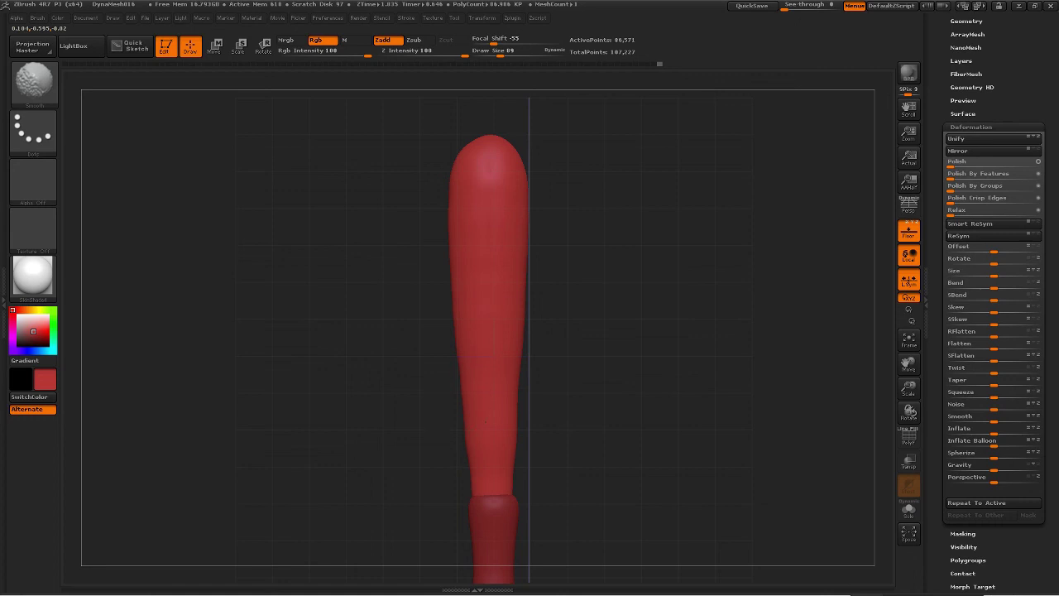
mouse_move(485, 422)
left_mouse_down("shift")
mouse_move(499, 402)
mouse_move(456, 388)
mouse_move(477, 402)
left_mouse_up("shift")
left_click_drag(386, 339, 376, 589, "ctrl")
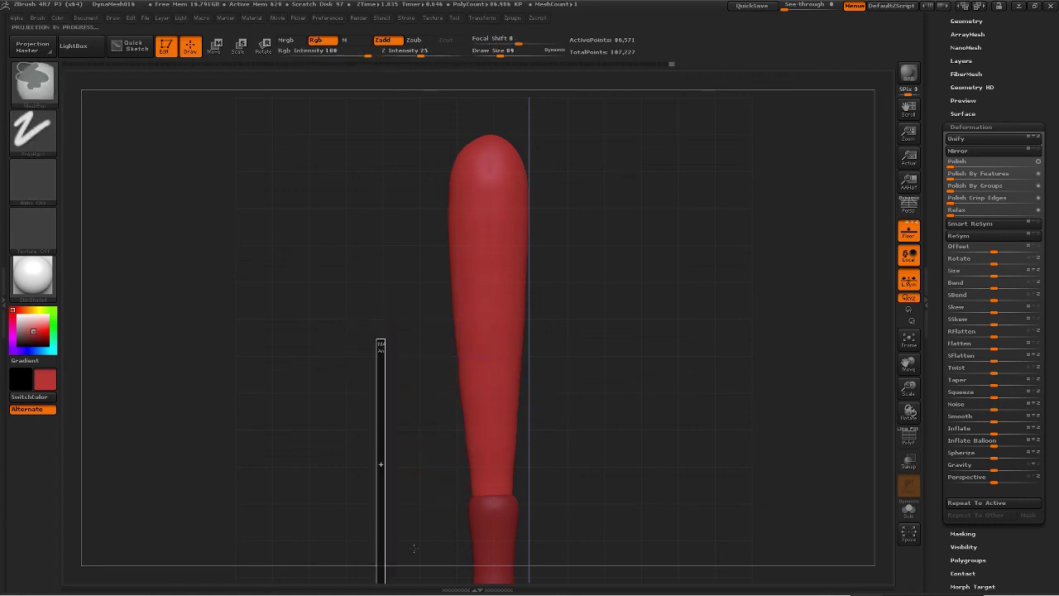
Shift the barrel slightly sideways with the Move transpose line to center it over the handle, and remesh it with DynaMesh.
key("c")
key("b")
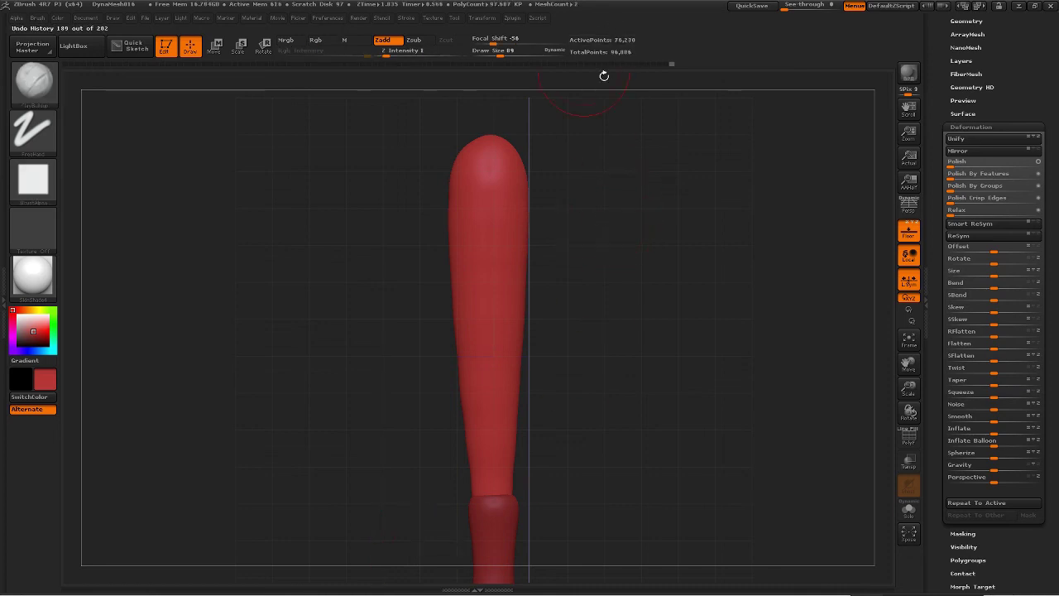
left_click_drag(579, 240, 644, 270)
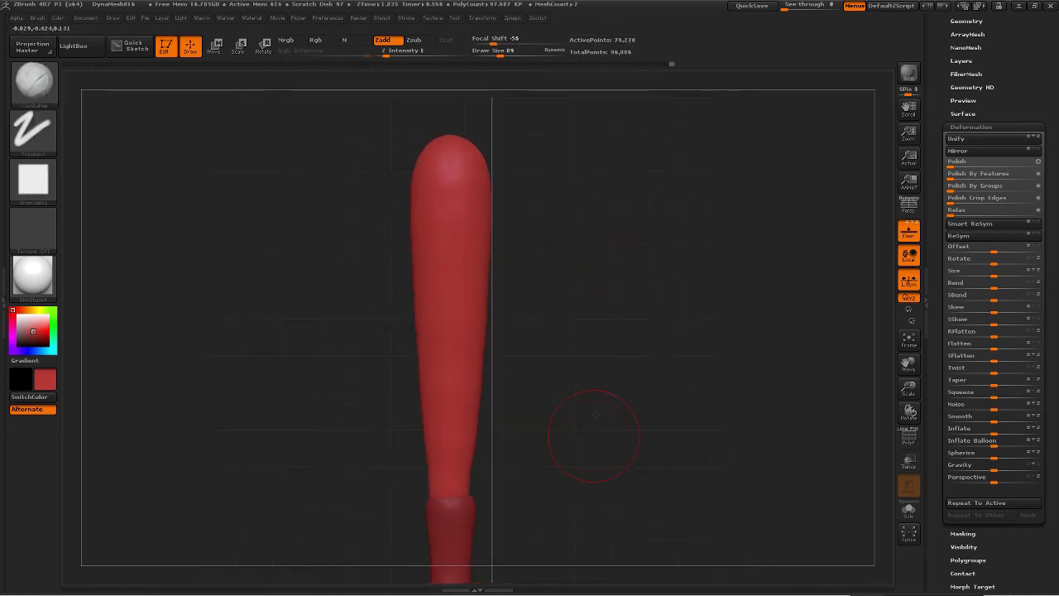
left_click_drag(590, 435, 615, 361, "alt")
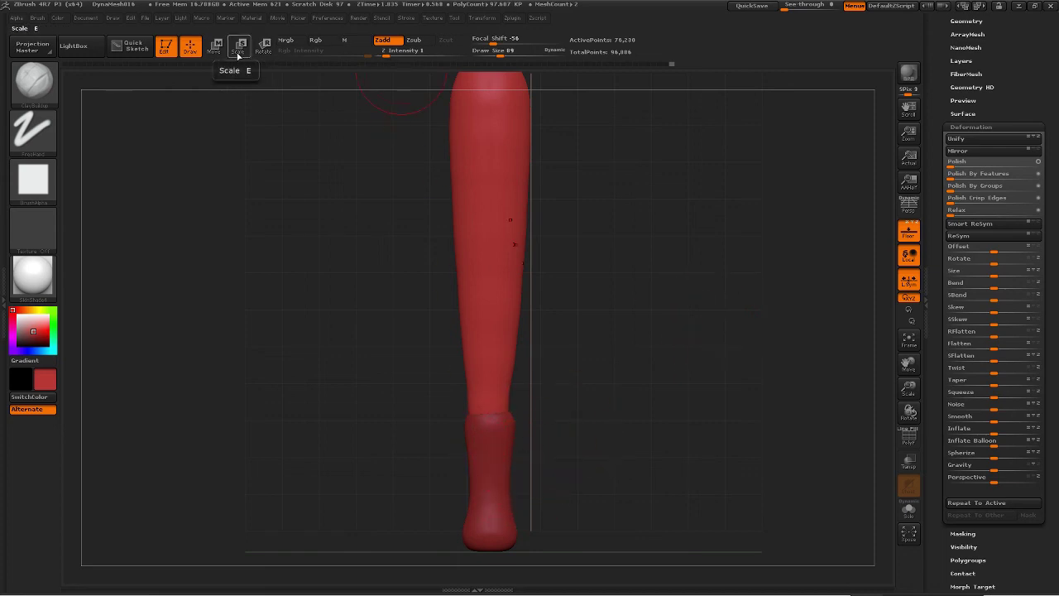
left_click(214, 45)
mouse_move(477, 276)
left_mouse_down("shift")
mouse_move(553, 276)
mouse_move(518, 277)
left_mouse_up("shift")
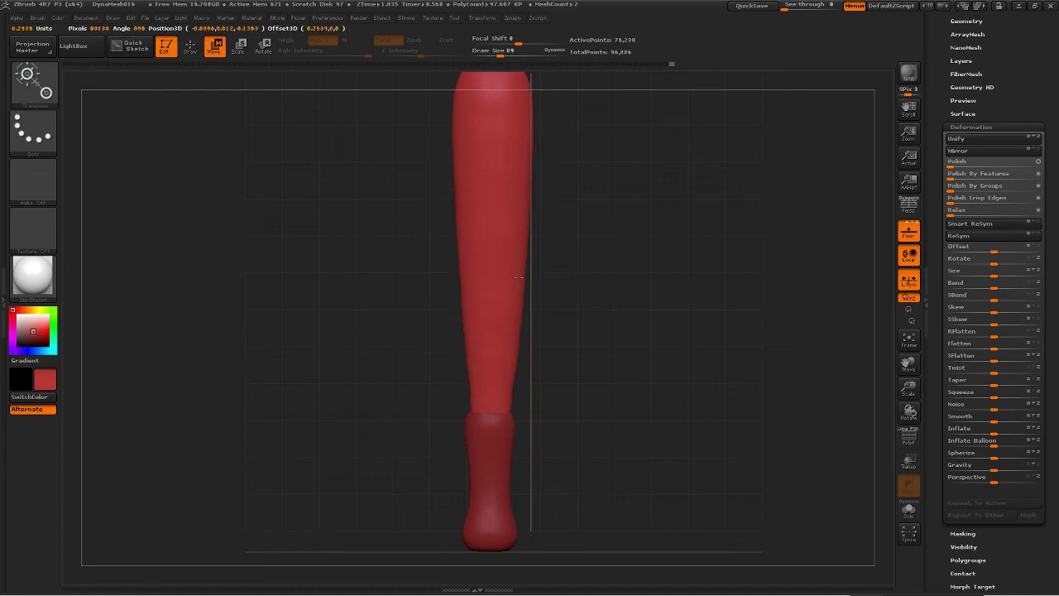
left_click_drag(648, 368, 671, 451, "ctrl")
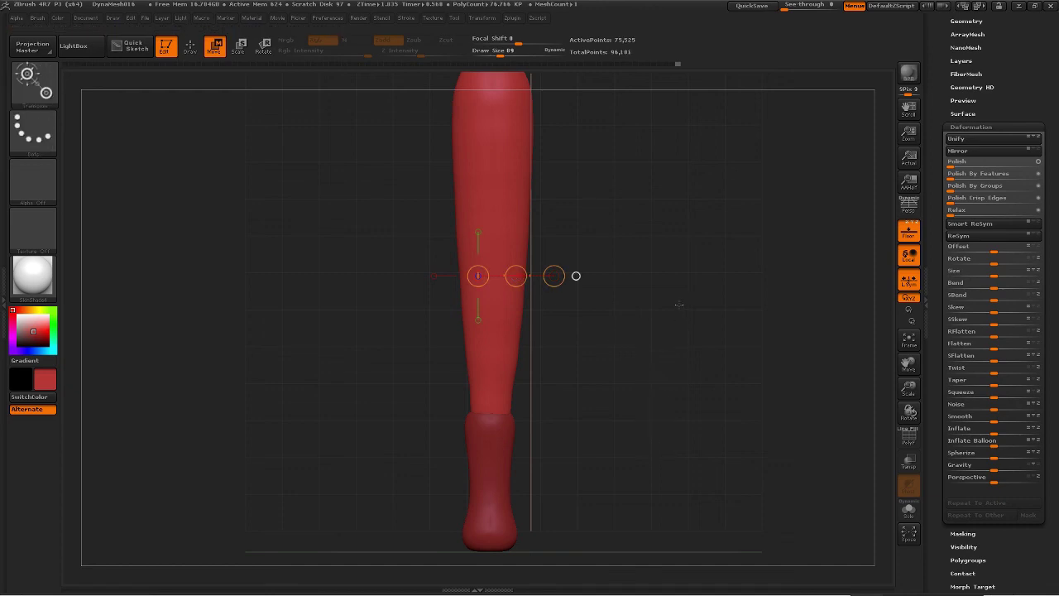
Make the handle the active subtool and remesh it with DynaMesh.
left_click_drag(679, 305, 532, 430)
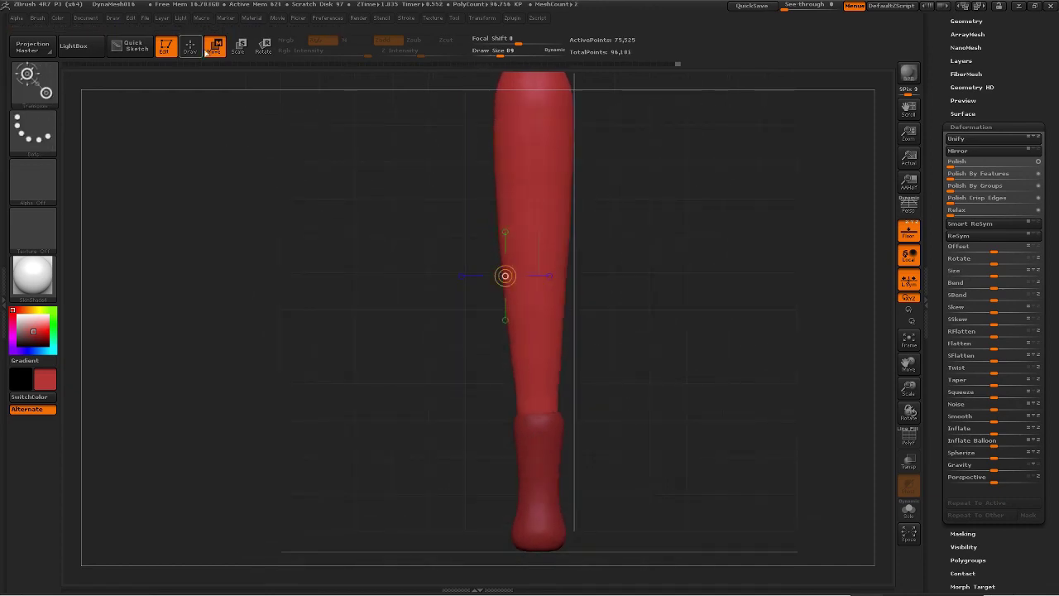
left_click(398, 324)
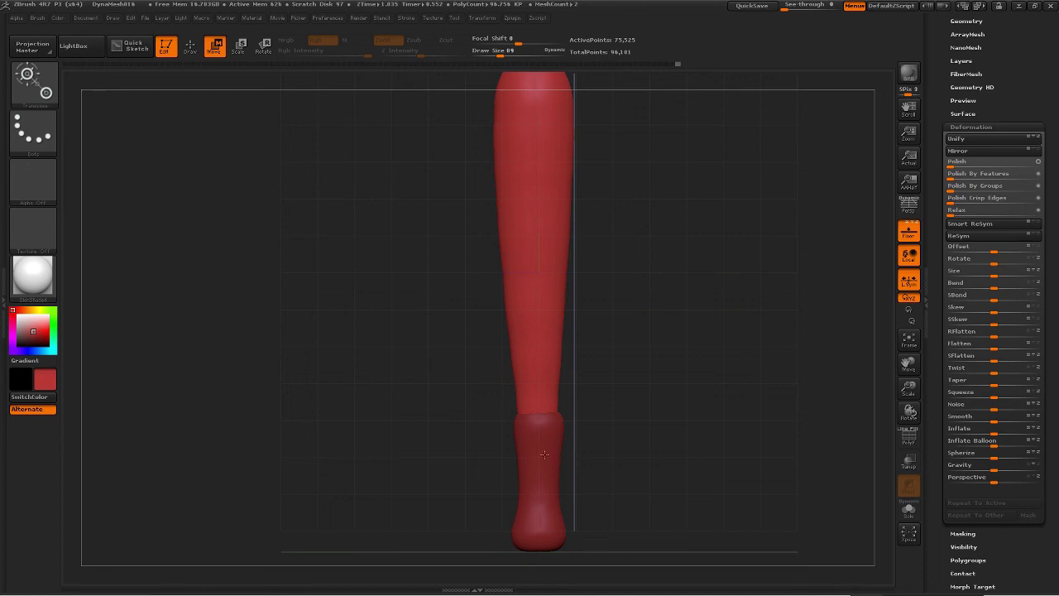
left_click(545, 454, "alt")
left_click_drag(418, 253, 411, 430, "ctrl")
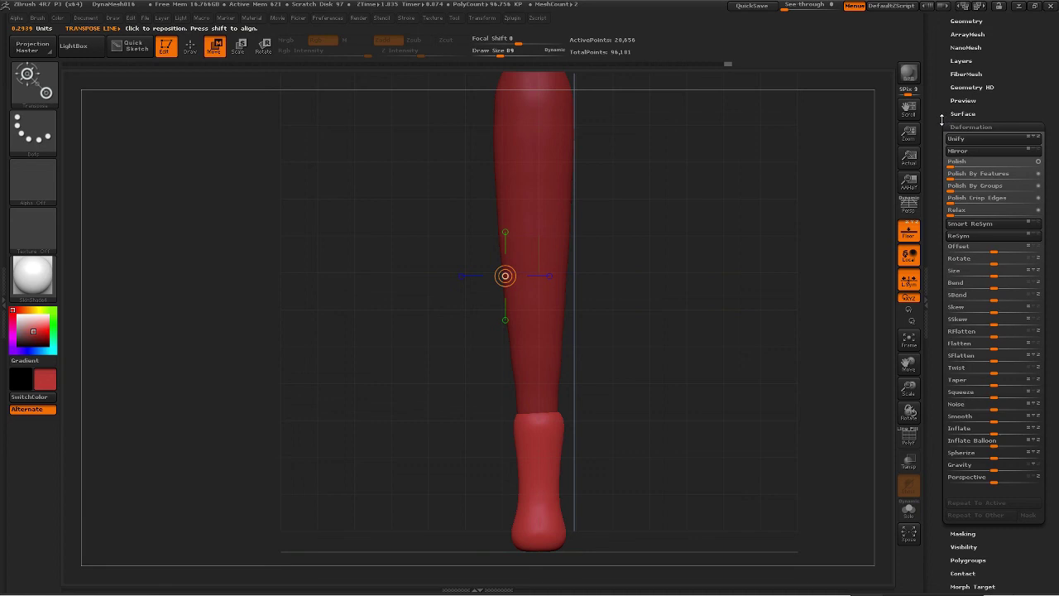
Display the handle's polyframe and retopologize it using ZRemesher with the Half polygon count option.
key("shift+f")
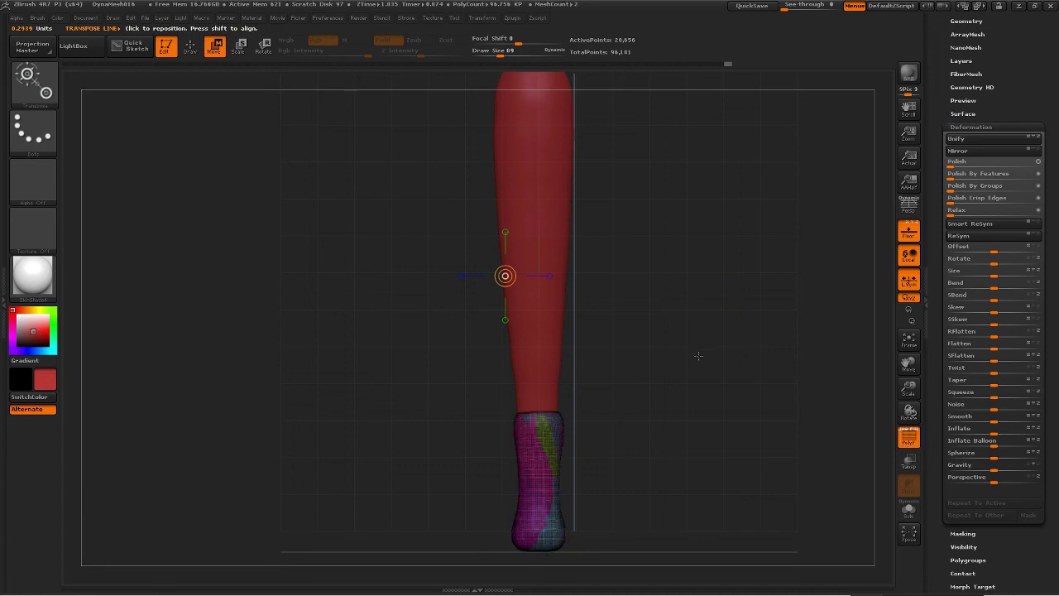
left_click_drag(698, 355, 661, 383)
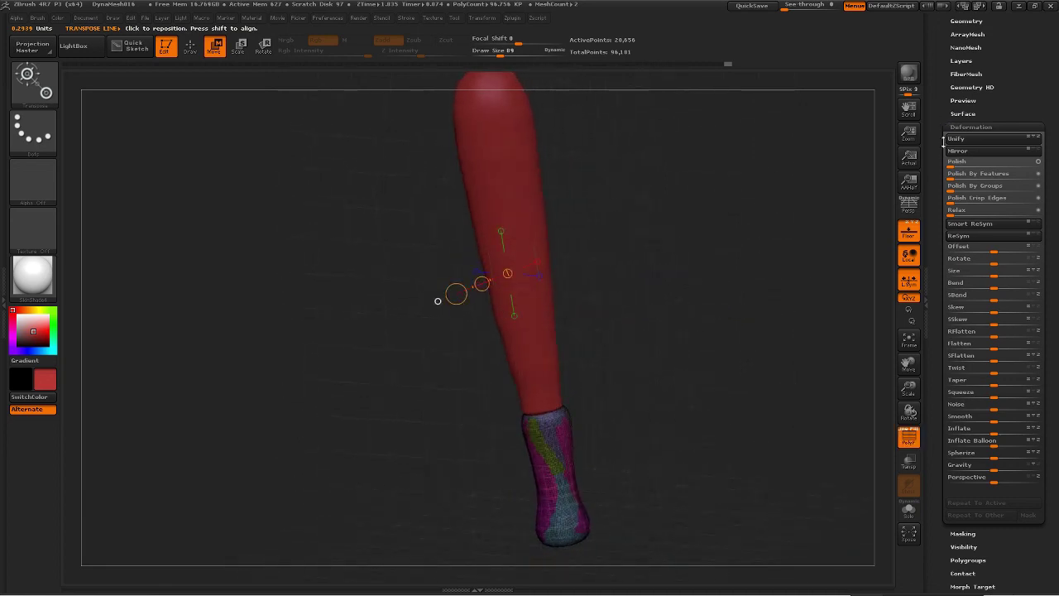
scroll(943, 141, "up", 5)
left_click(963, 213)
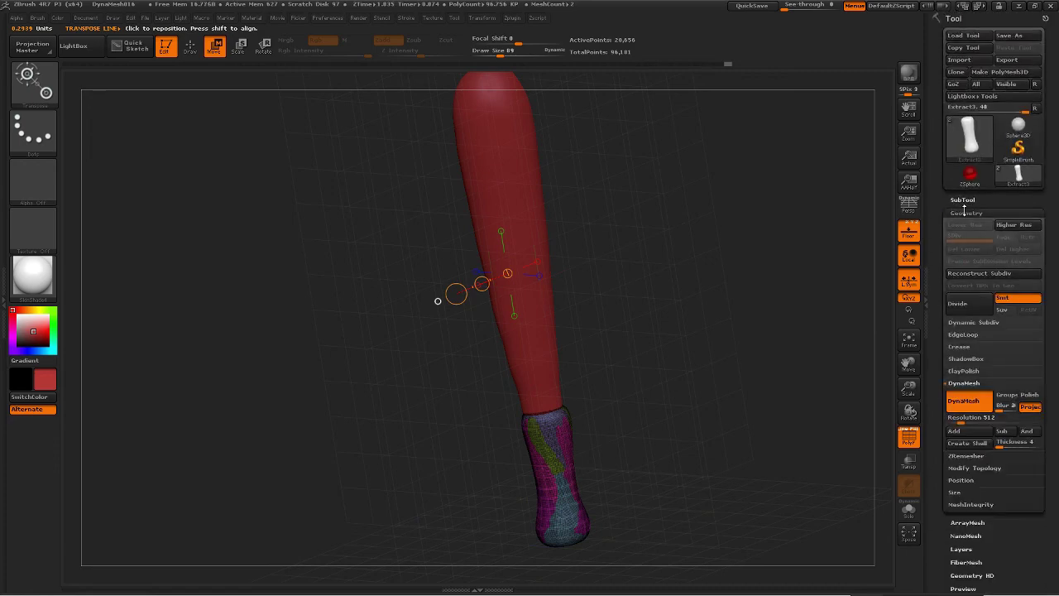
left_click(962, 456)
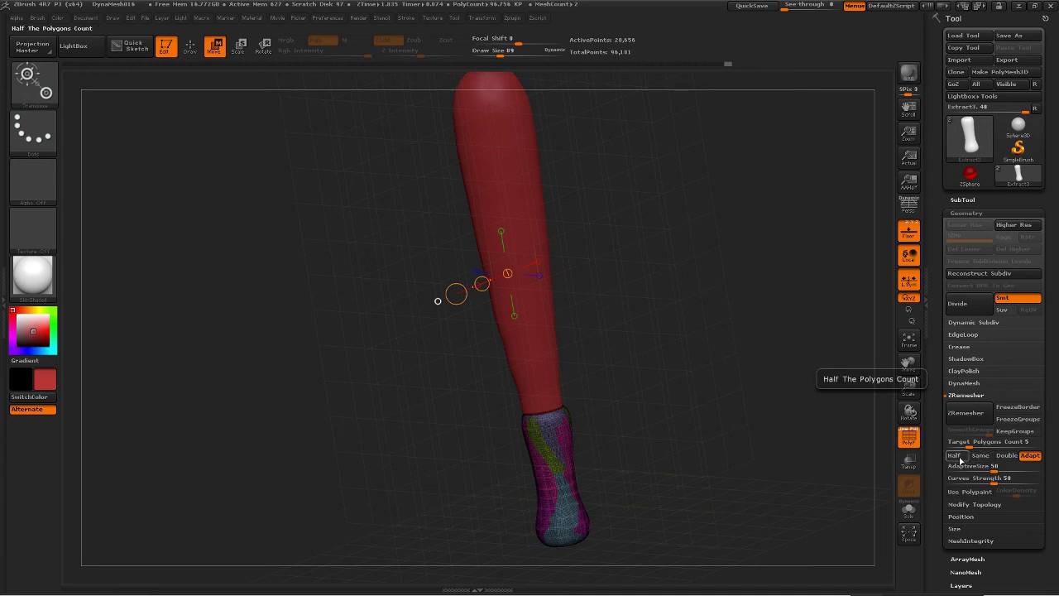
left_click(958, 456)
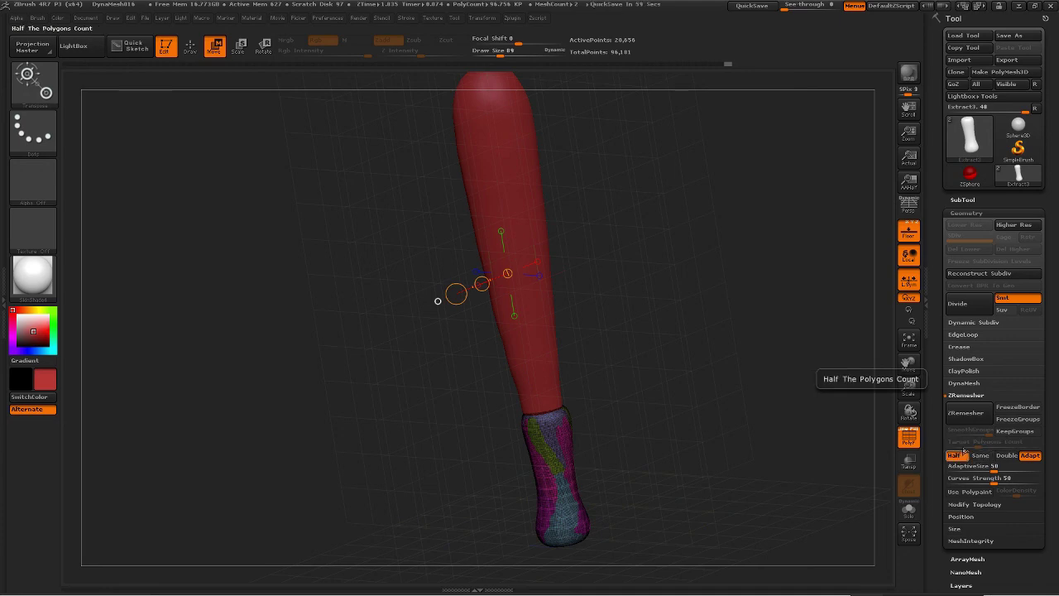
left_click(974, 417)
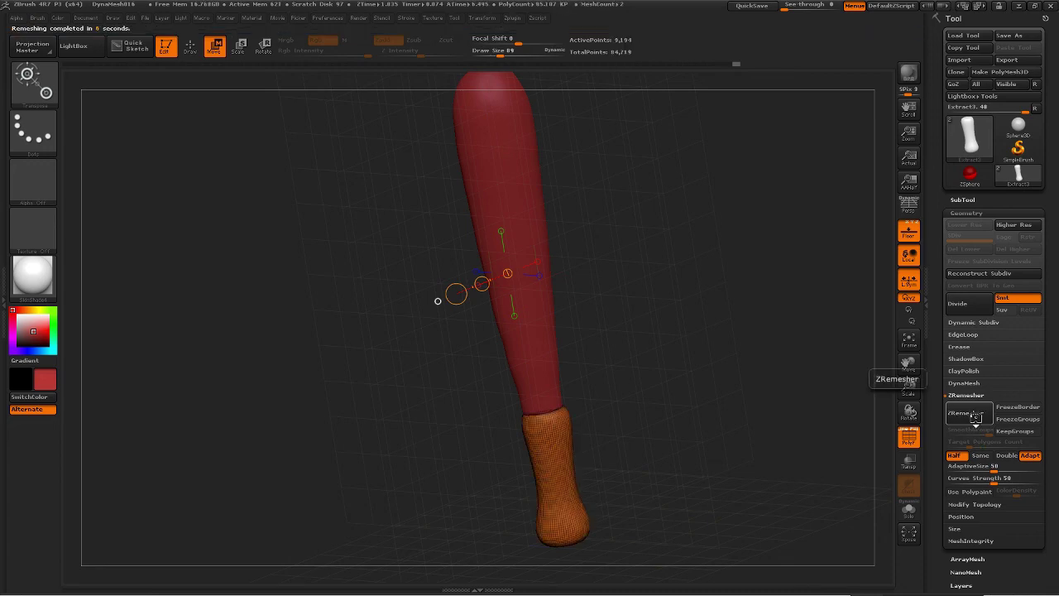
right_click_drag(614, 508, 546, 333, "alt")
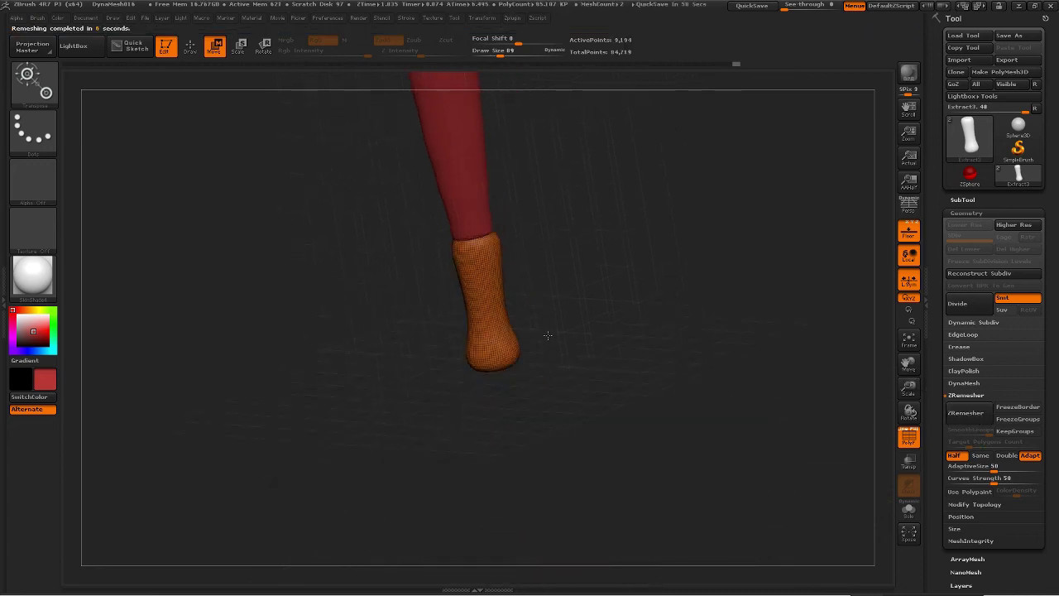
mouse_move(386, 119)
right_mouse_down("ctrl")
mouse_move(632, 374)
mouse_move(650, 335)
mouse_move(648, 307)
right_mouse_up("ctrl")
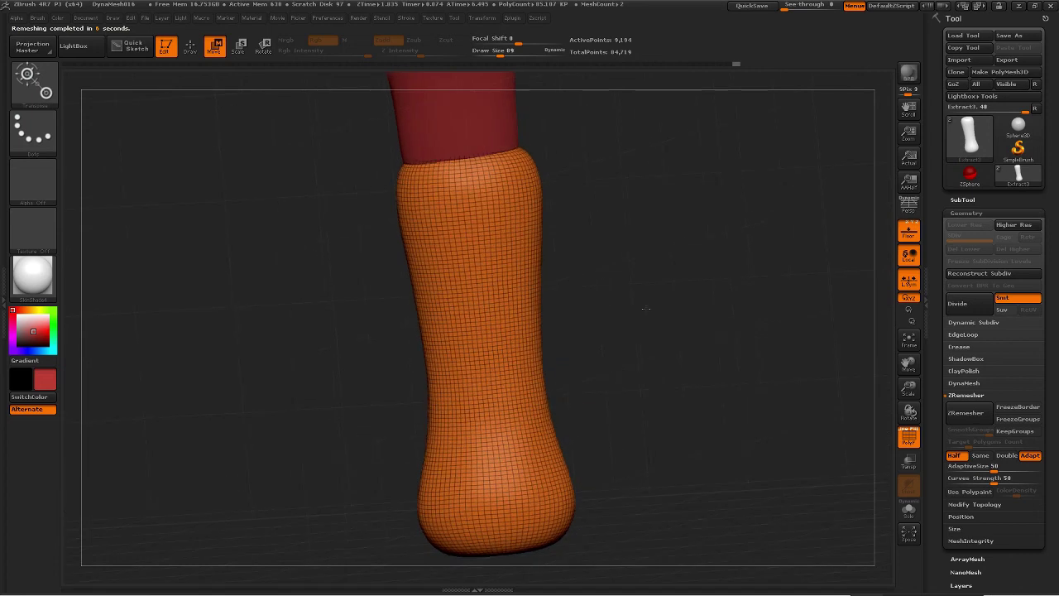
right_click_drag(619, 235, 603, 338, "alt")
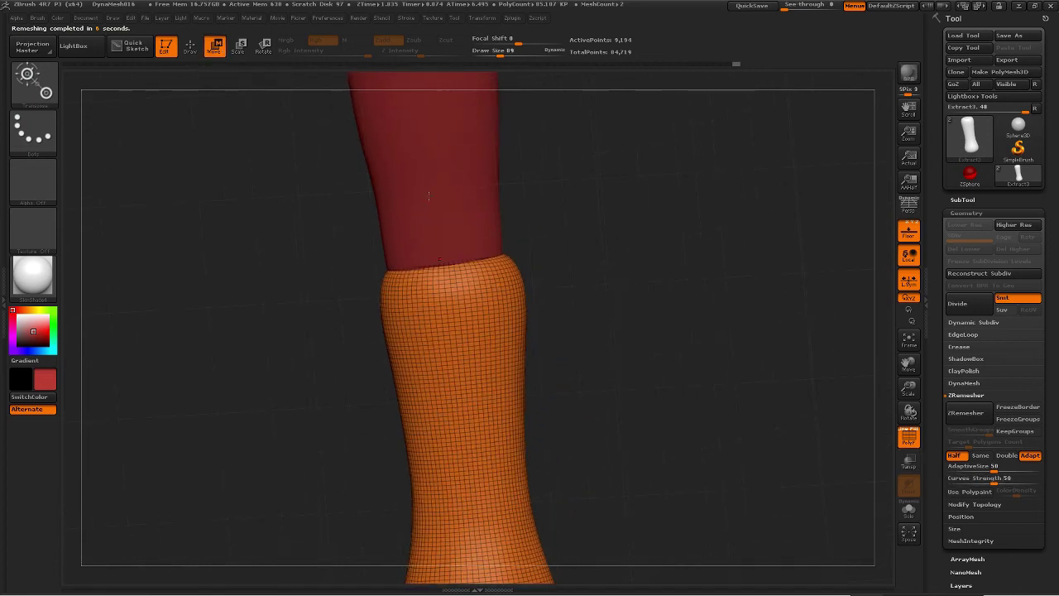
Make the barrel the active subtool and retopologize it using ZRemesher with the Half polygon count option.
left_click(444, 179, "alt")
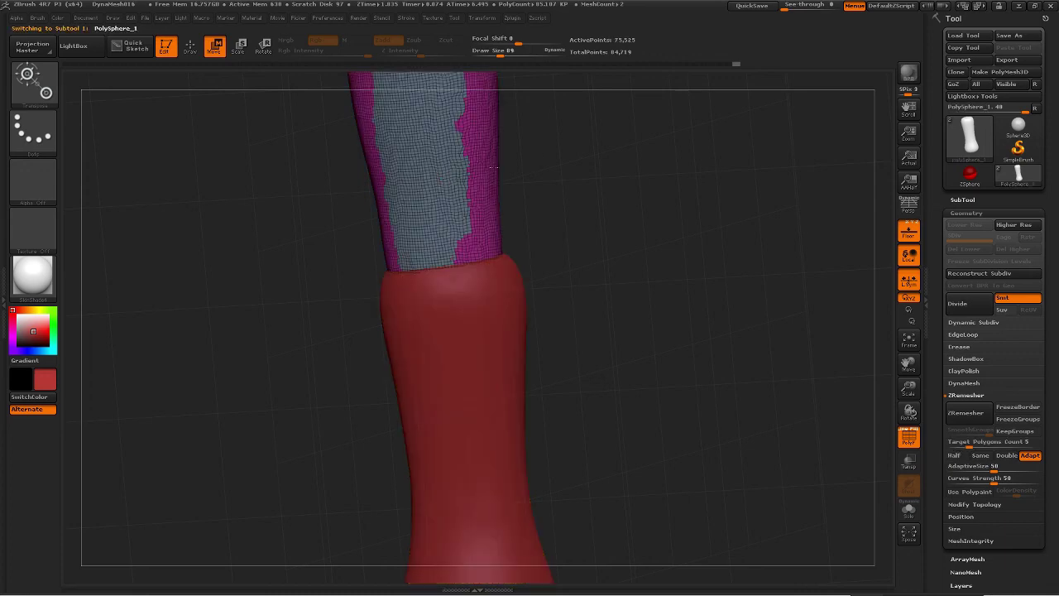
right_click_drag(545, 175, 542, 372, "alt")
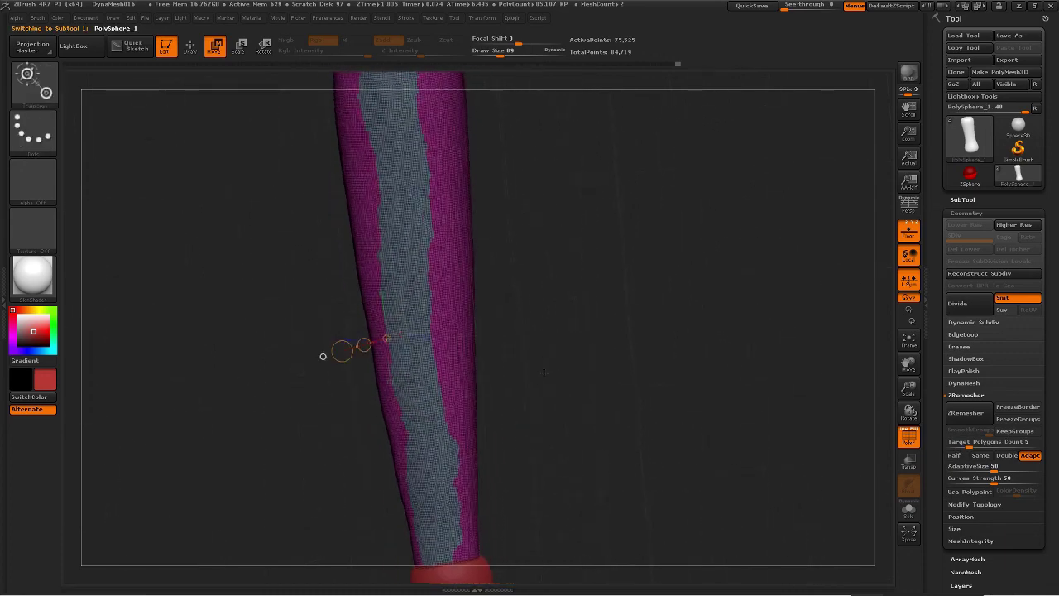
left_click_drag(669, 333, 882, 361)
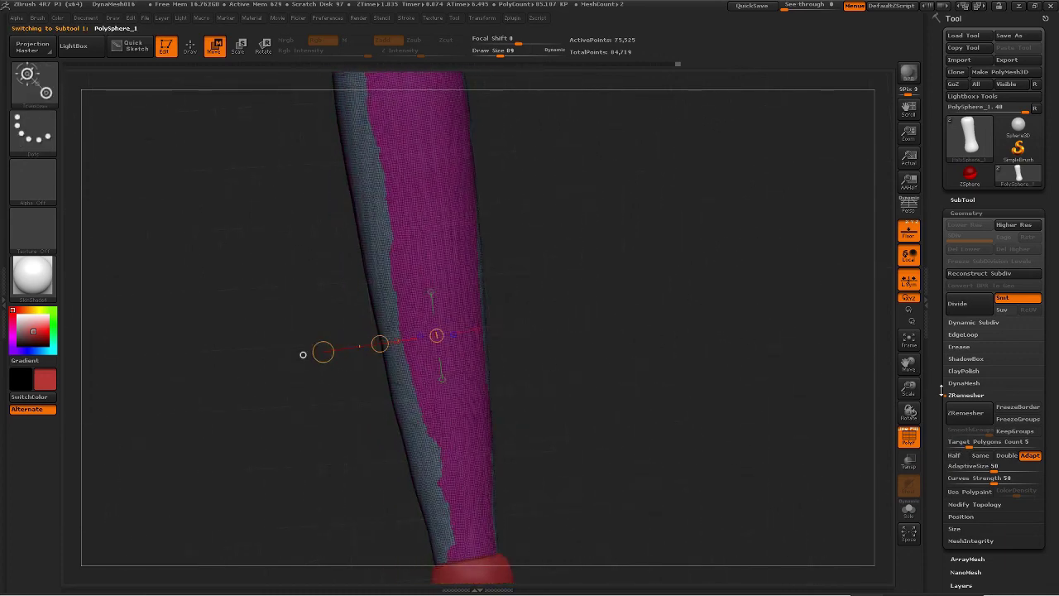
left_click(953, 455)
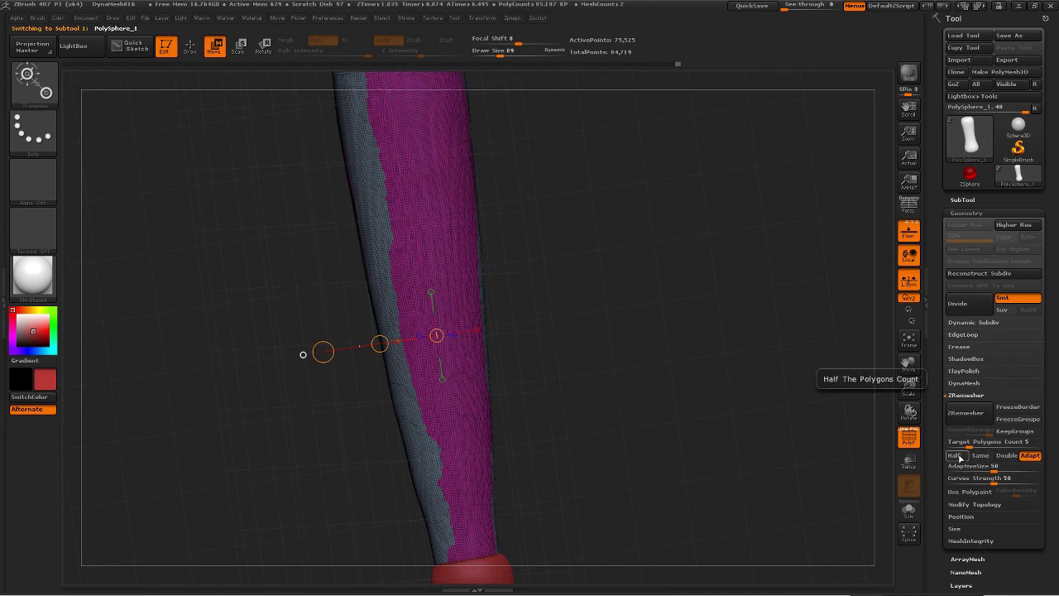
left_click(968, 413)
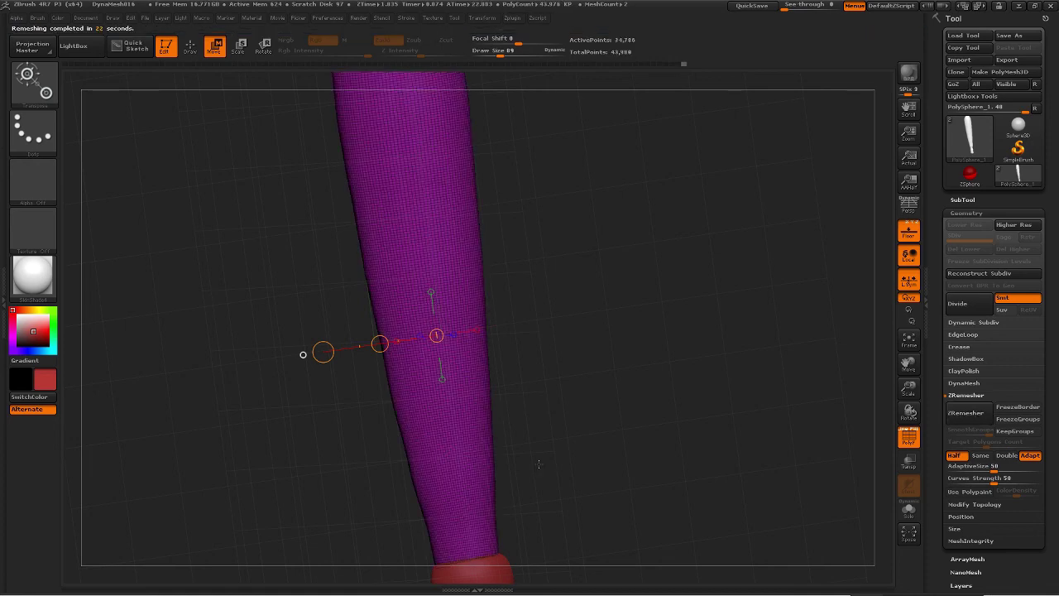
Unwrap the barrel's UVs using UV Master with Symmetry turned off.
left_click_drag(539, 464, 554, 279, "shift")
left_click_drag(688, 302, 685, 274, "alt")
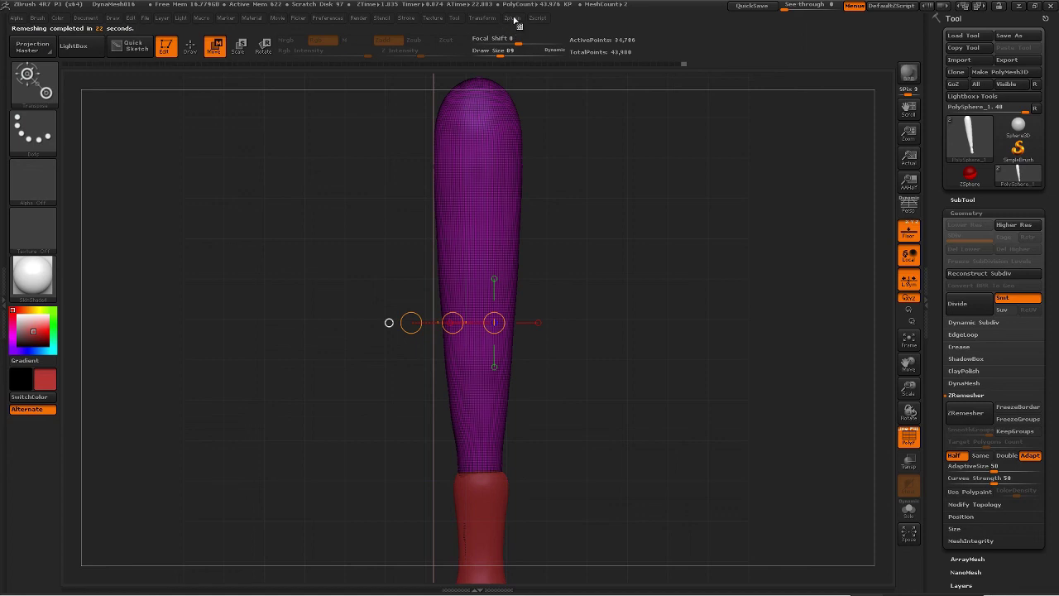
left_click(512, 18)
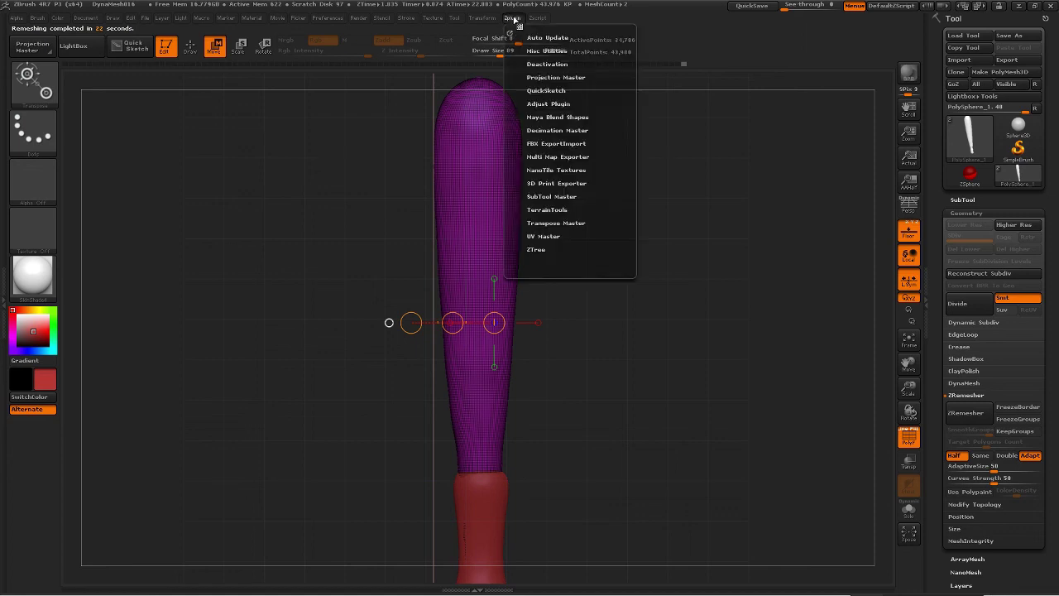
left_click(544, 236)
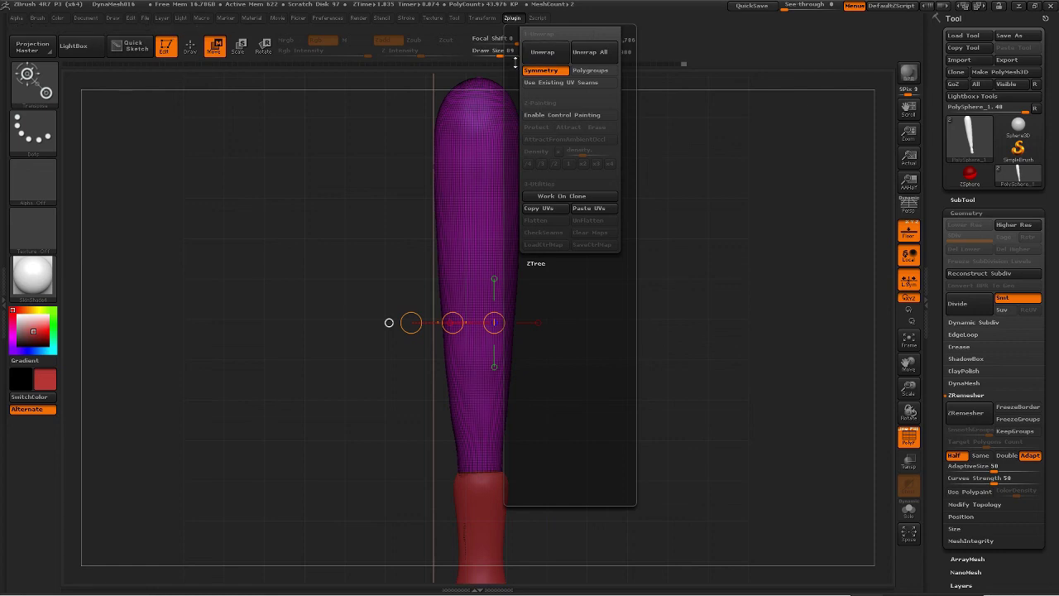
scroll(515, 62, "up", 3)
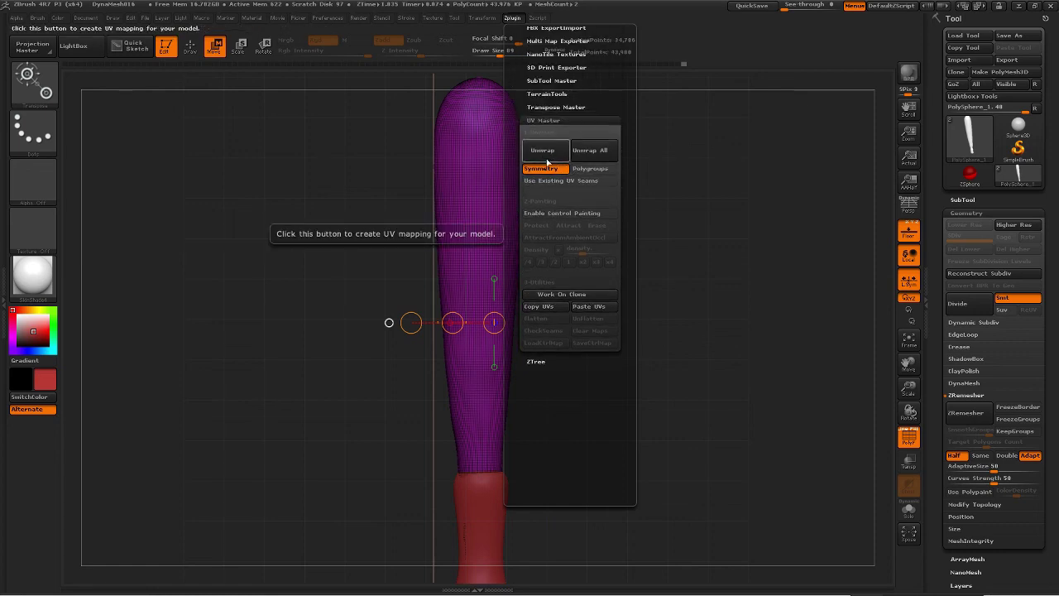
left_click(542, 169)
left_click(545, 152)
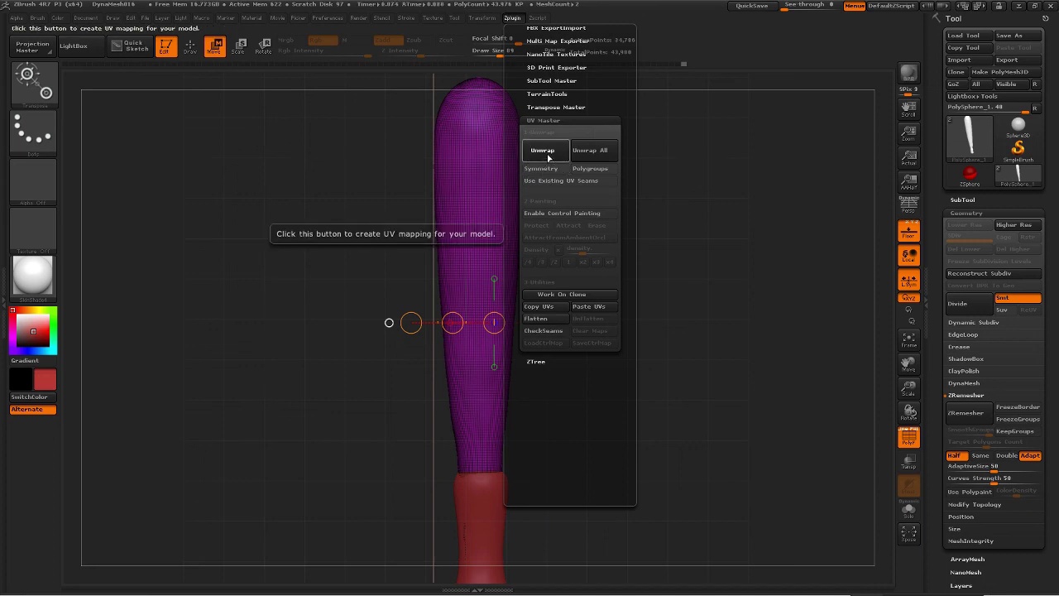
left_click(546, 153)
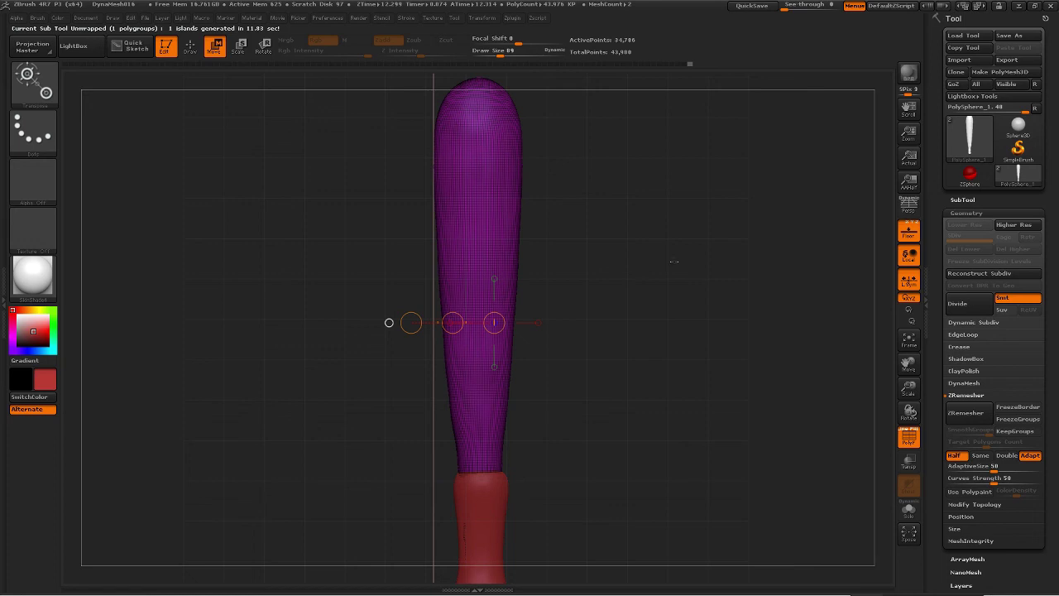
Create a new texture map for the barrel from its polypaint.
scroll(979, 397, "down", 5)
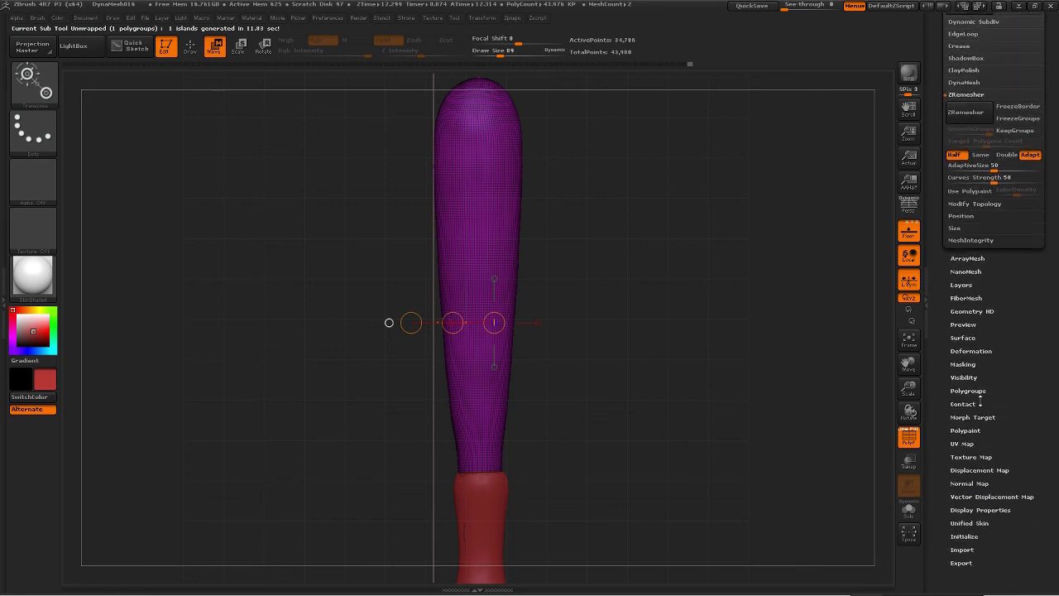
left_click(968, 456)
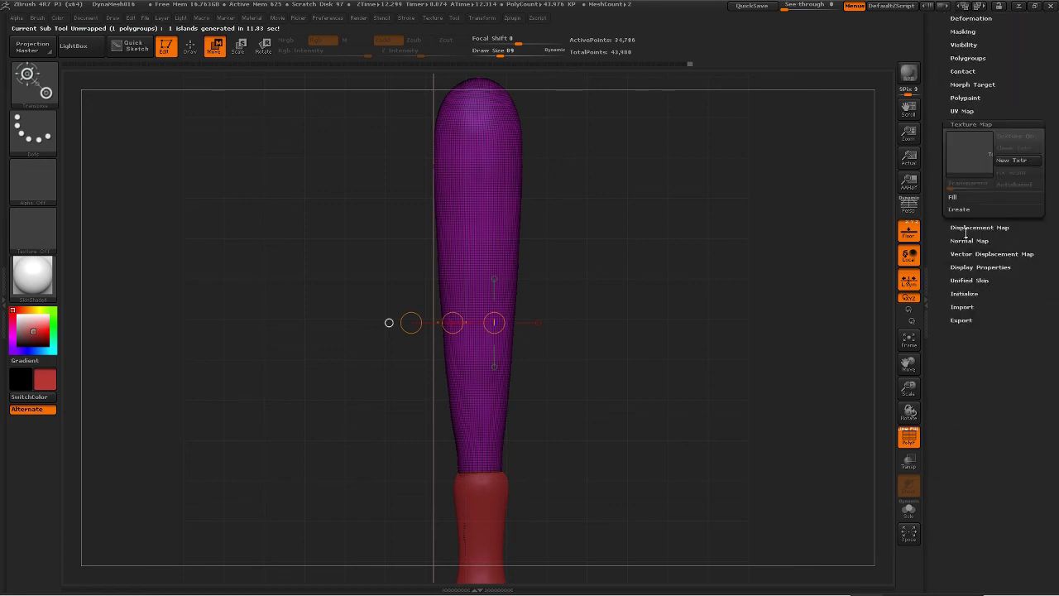
left_click(966, 209)
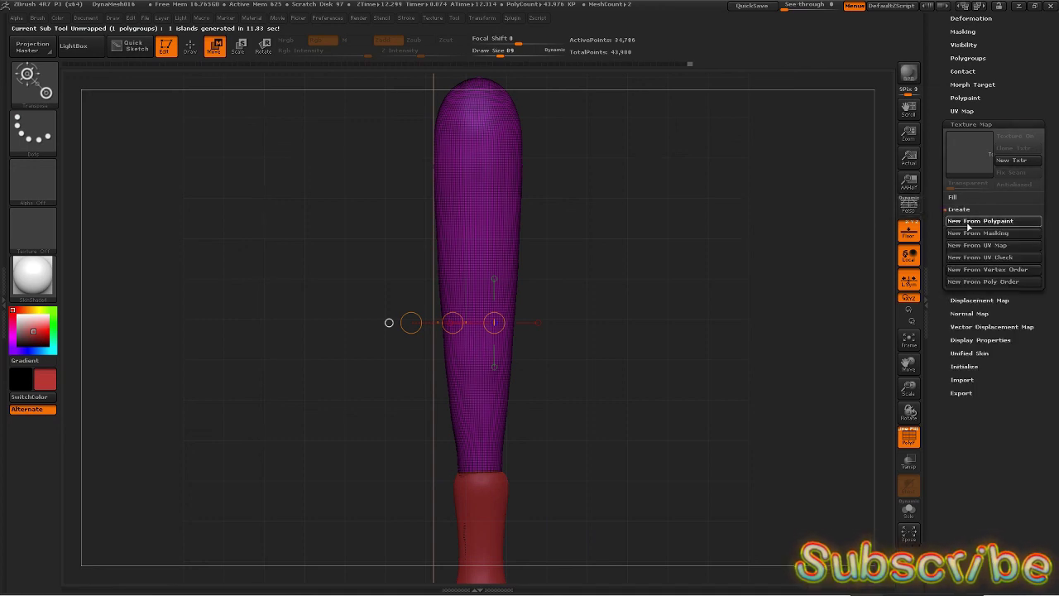
left_click(980, 223)
mouse_move(982, 152)
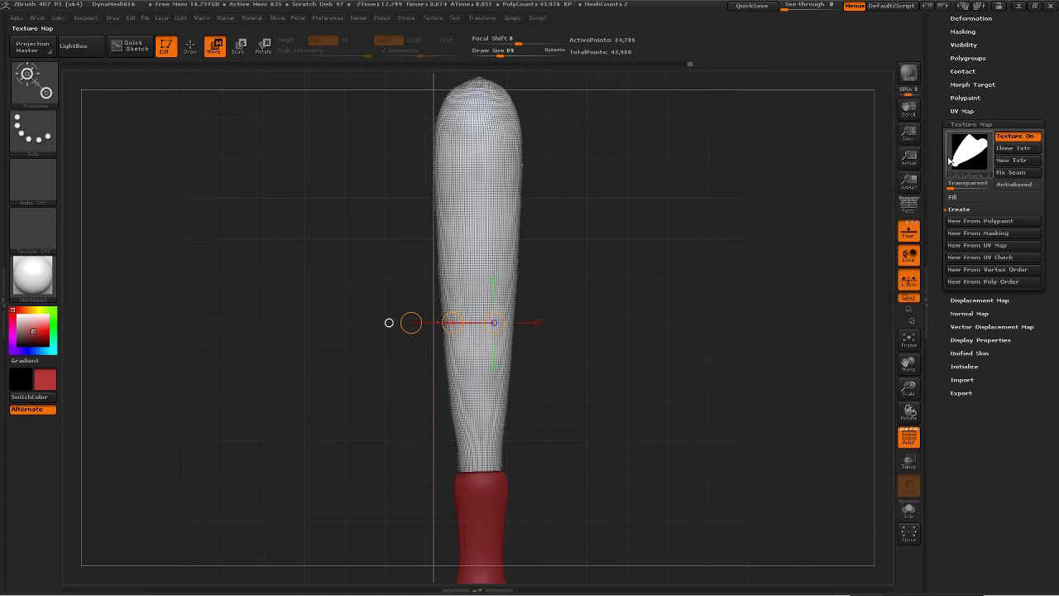
Make the handle the active subtool and unwrap its UVs using UV Master without Symmetry.
left_click(491, 498, "alt")
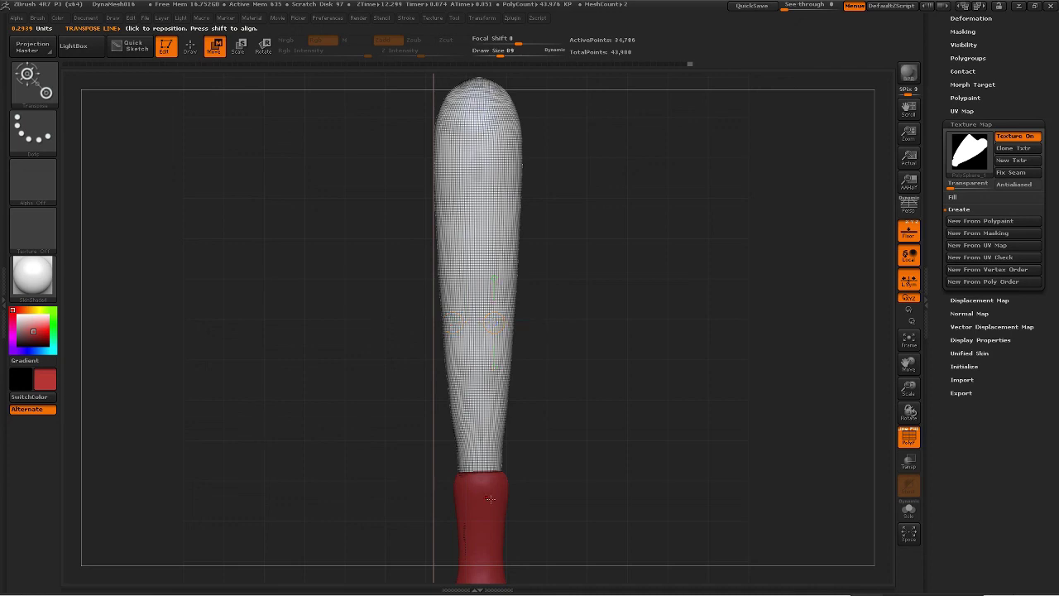
left_click(489, 498, "alt")
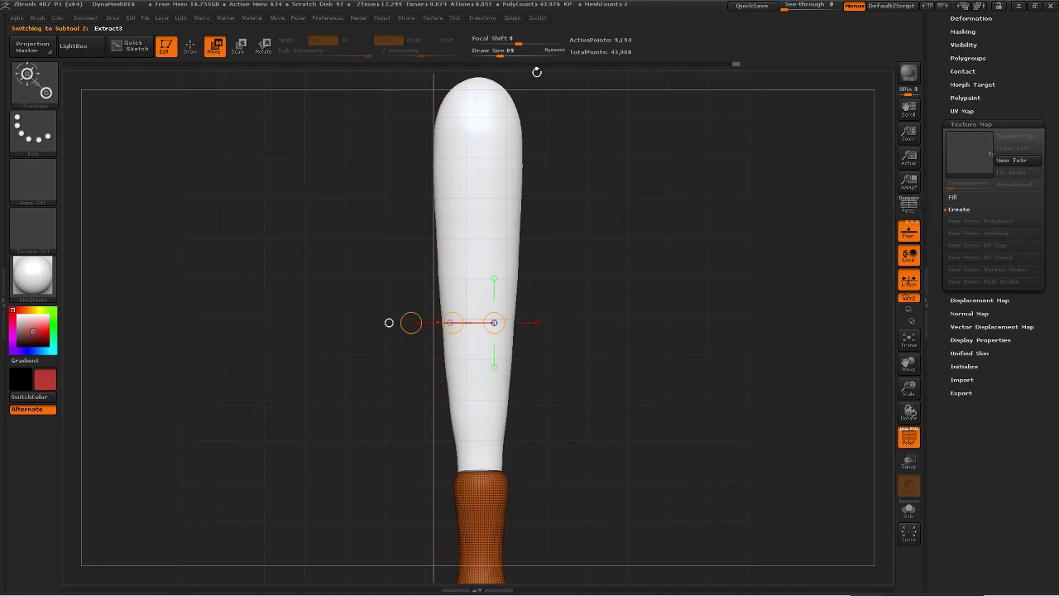
left_click(514, 19)
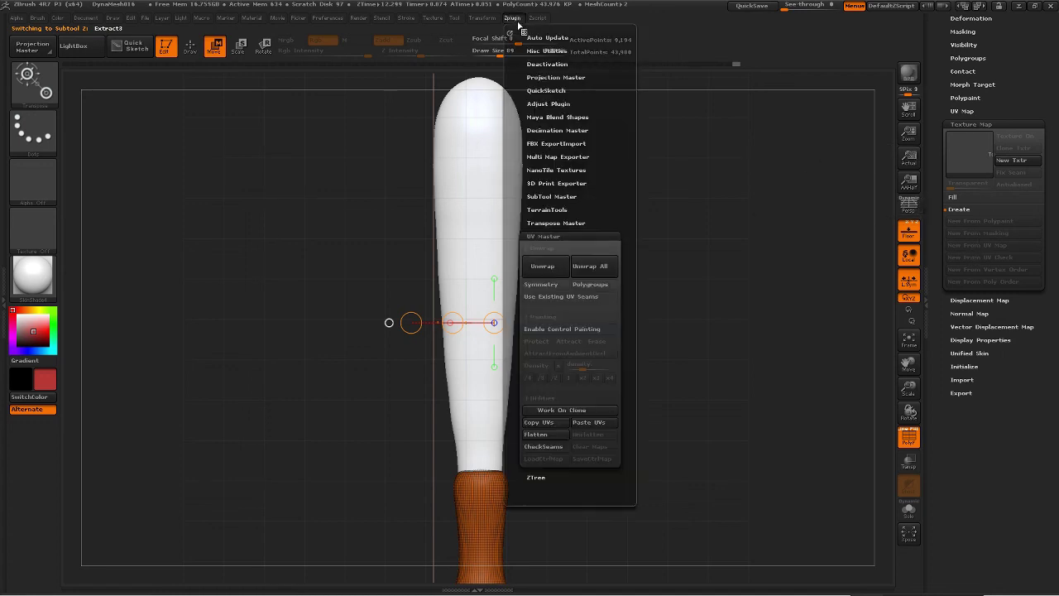
left_click(549, 272)
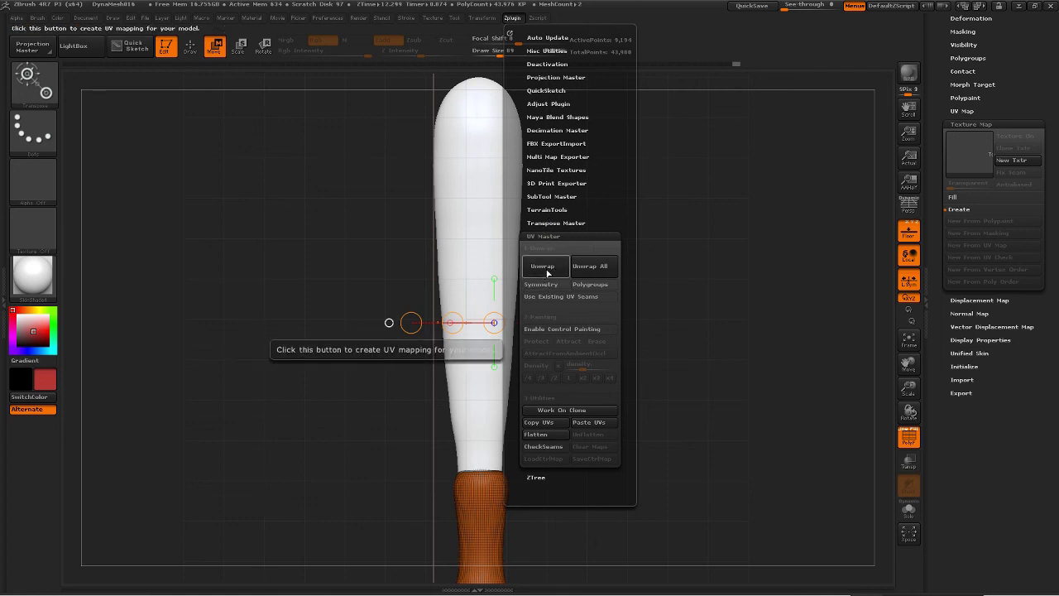
left_click(546, 271)
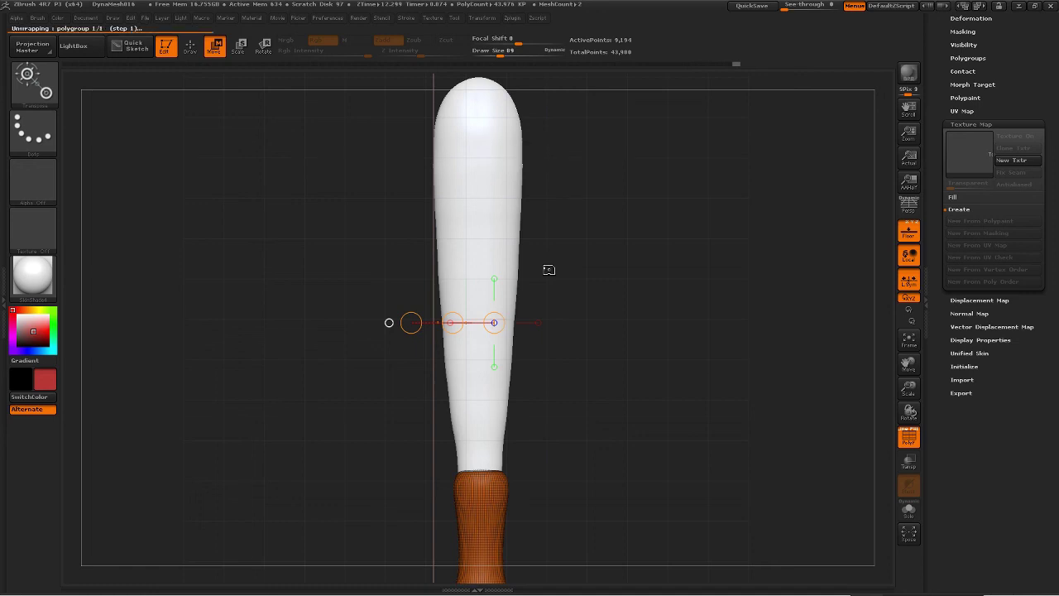
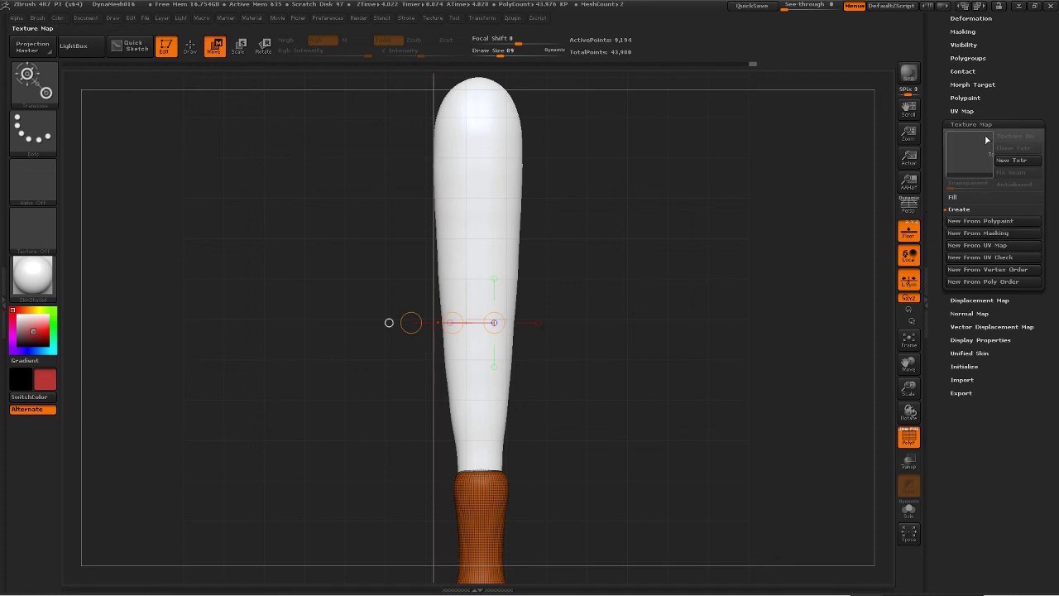
Create a new texture map for the handle from its polypaint.
left_click(979, 221)
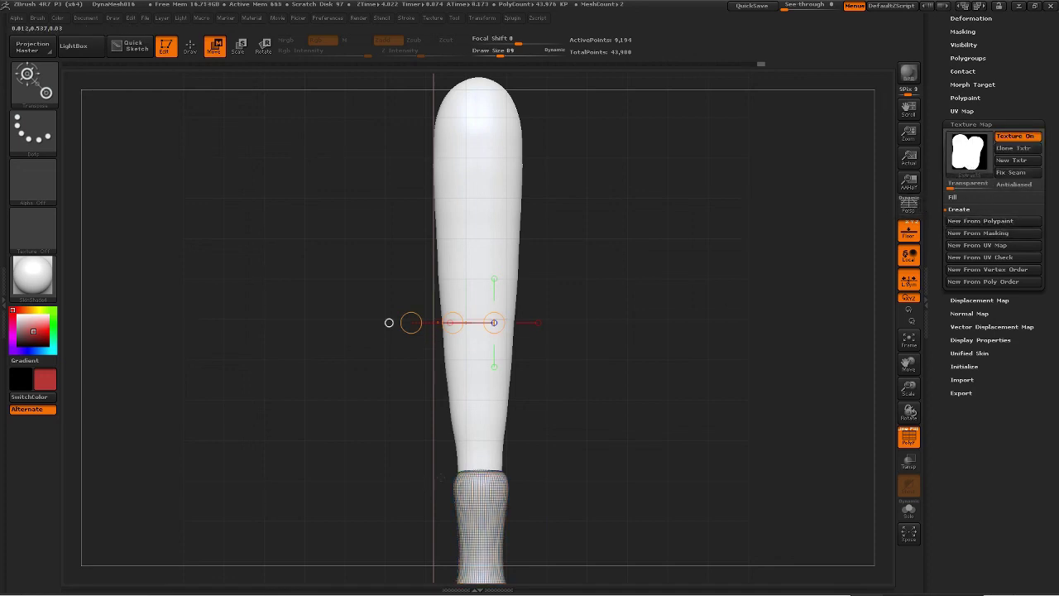
left_click_drag(618, 457, 634, 371, "alt")
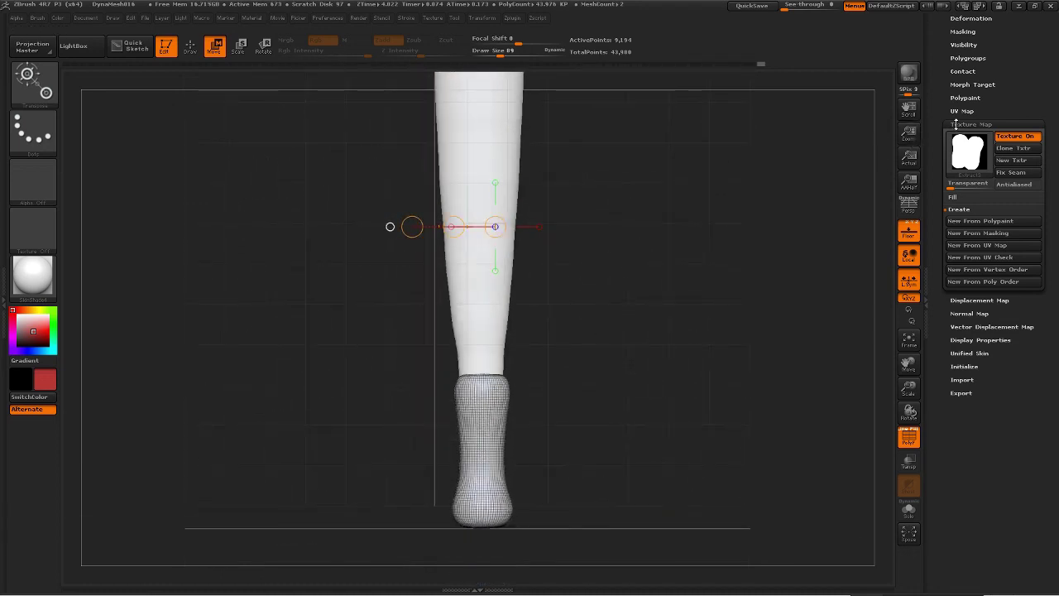
left_click(958, 124)
Make the barrel the active subtool again and turn off the polyframe display.
left_click_drag(939, 114, 950, 218)
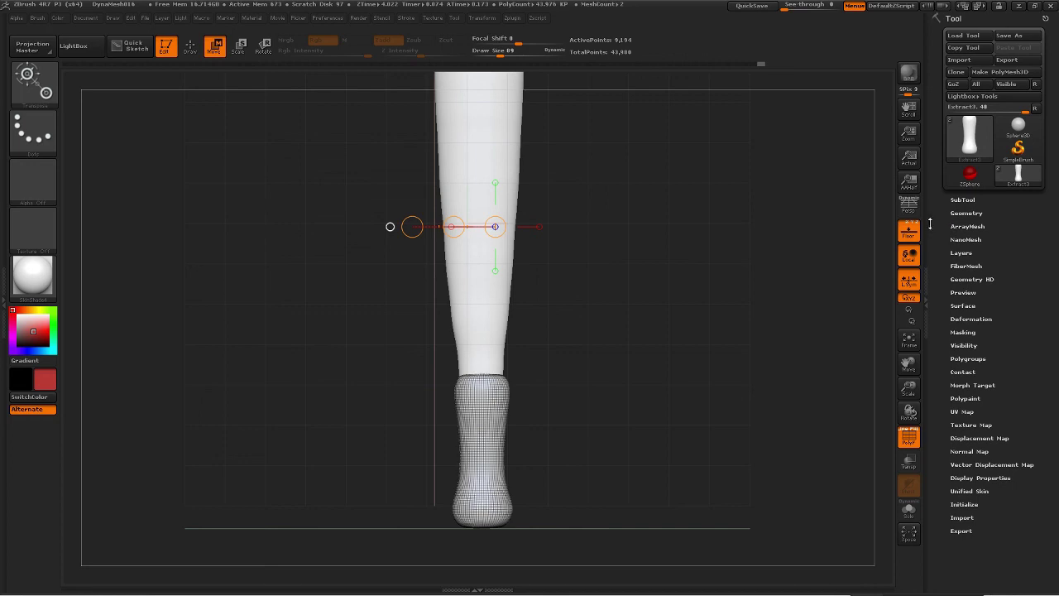
left_click(963, 199)
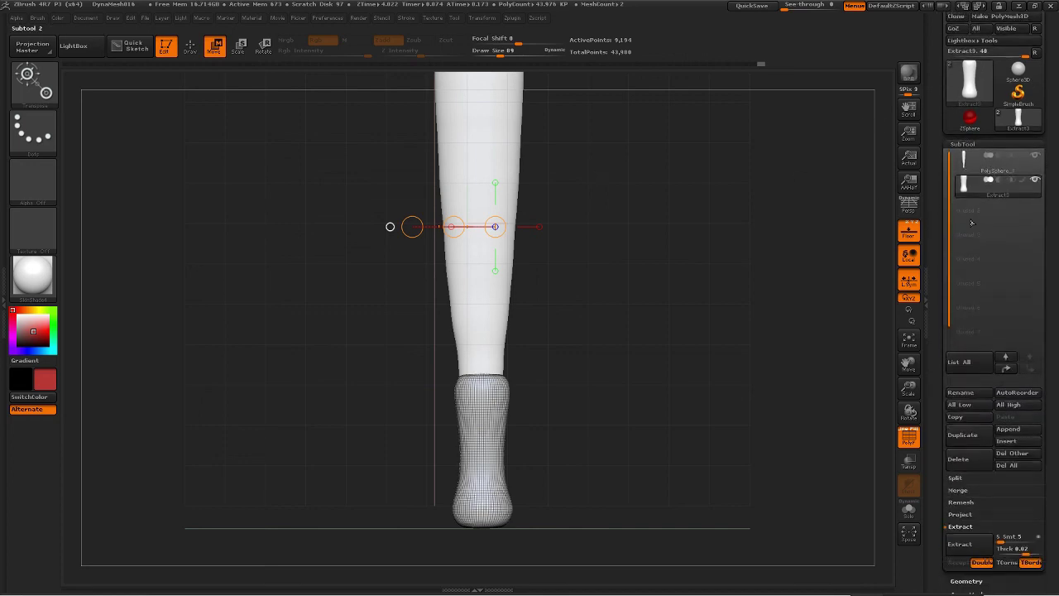
left_click(970, 167)
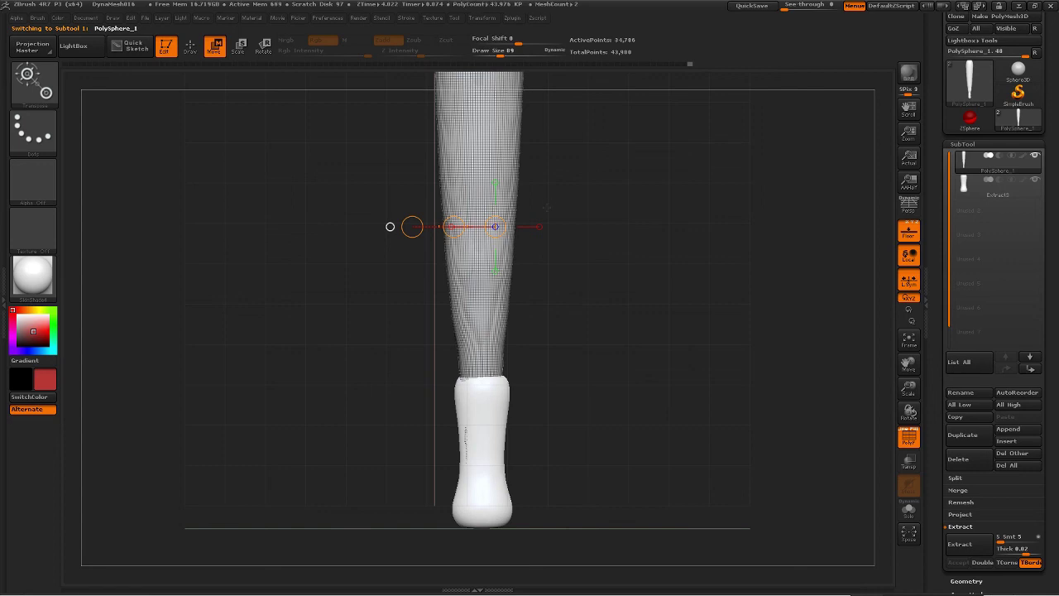
key("f")
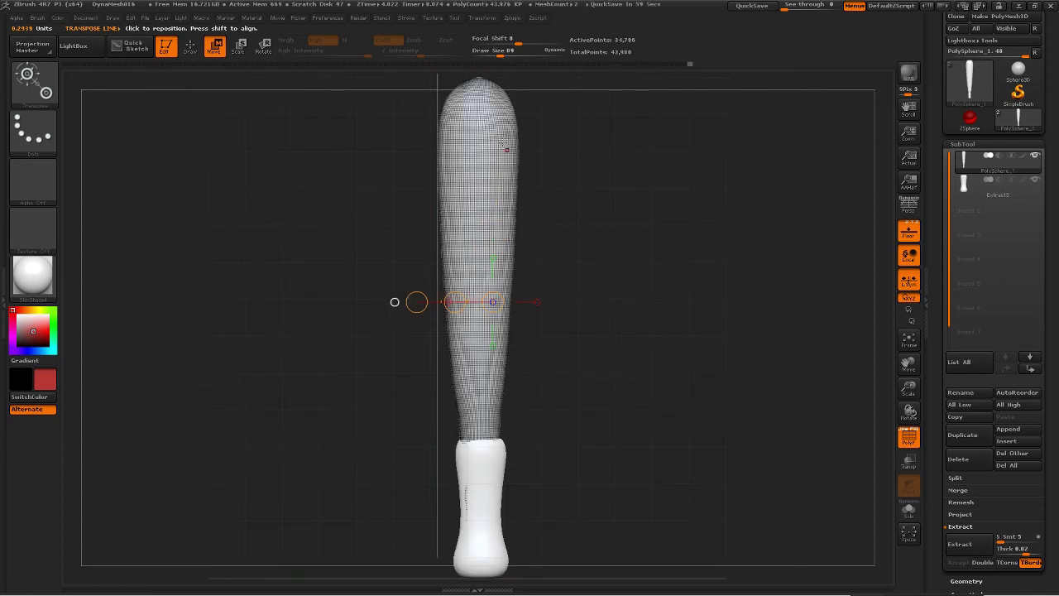
key("shift+f")
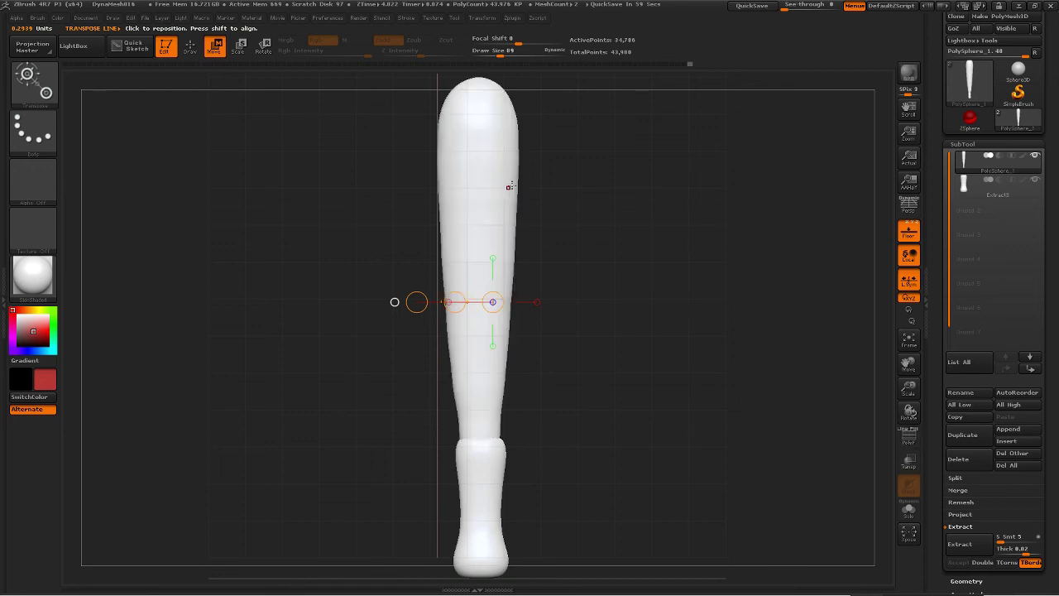
left_click(432, 18)
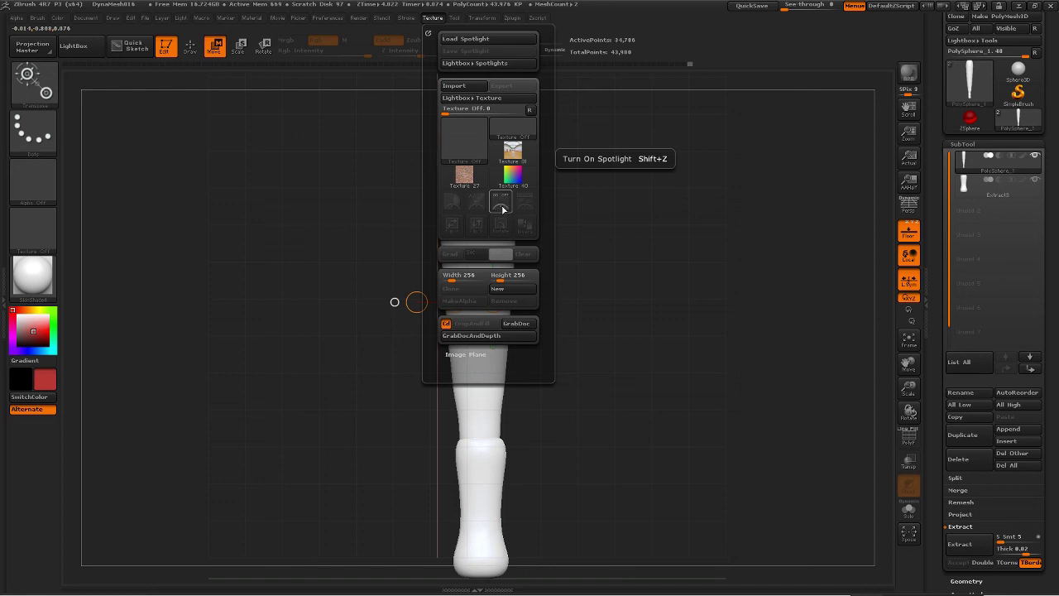
mouse_move(472, 176)
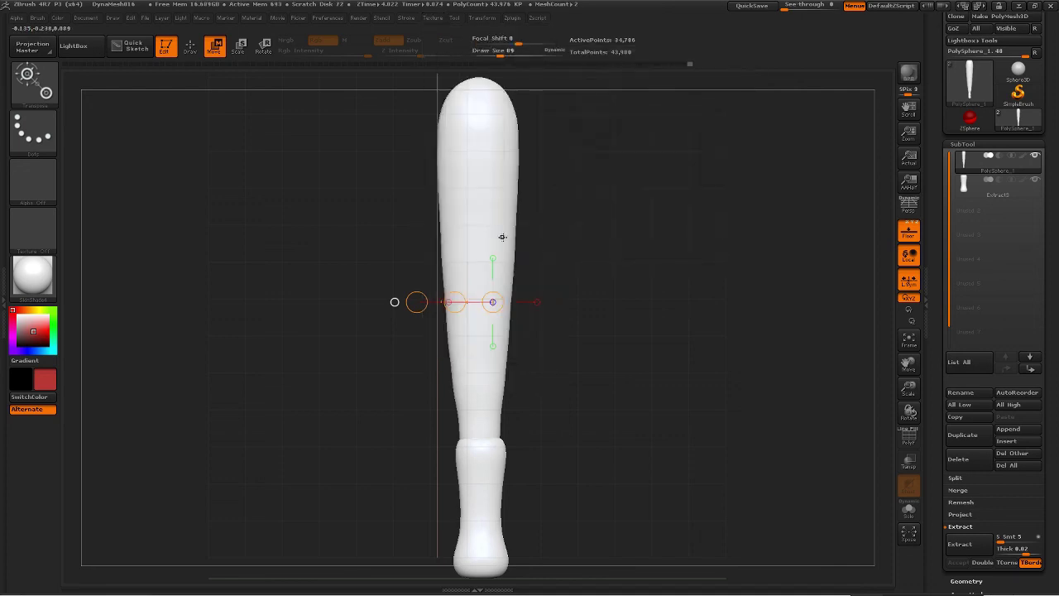
Switch to Firefox and search Pixabay for "baseball texture".
key("alt+Tab")
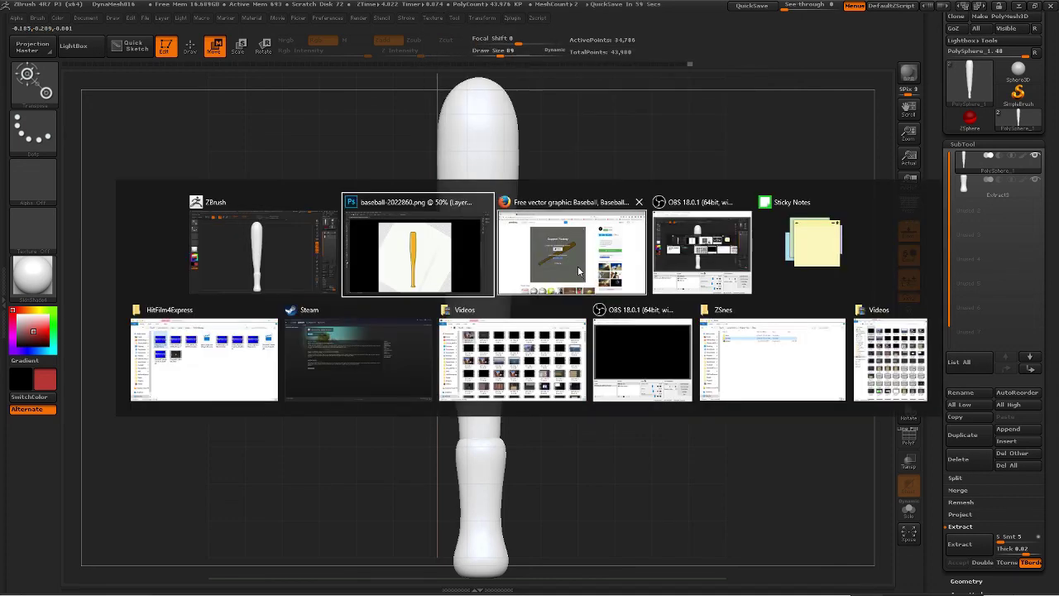
left_click(576, 264)
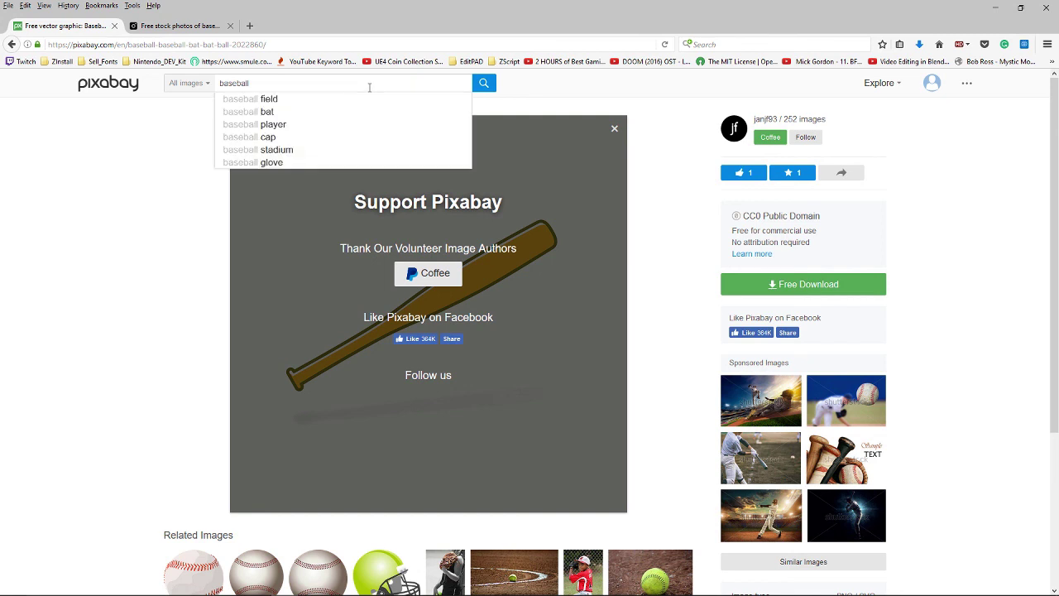
type("xture")
key("Return")
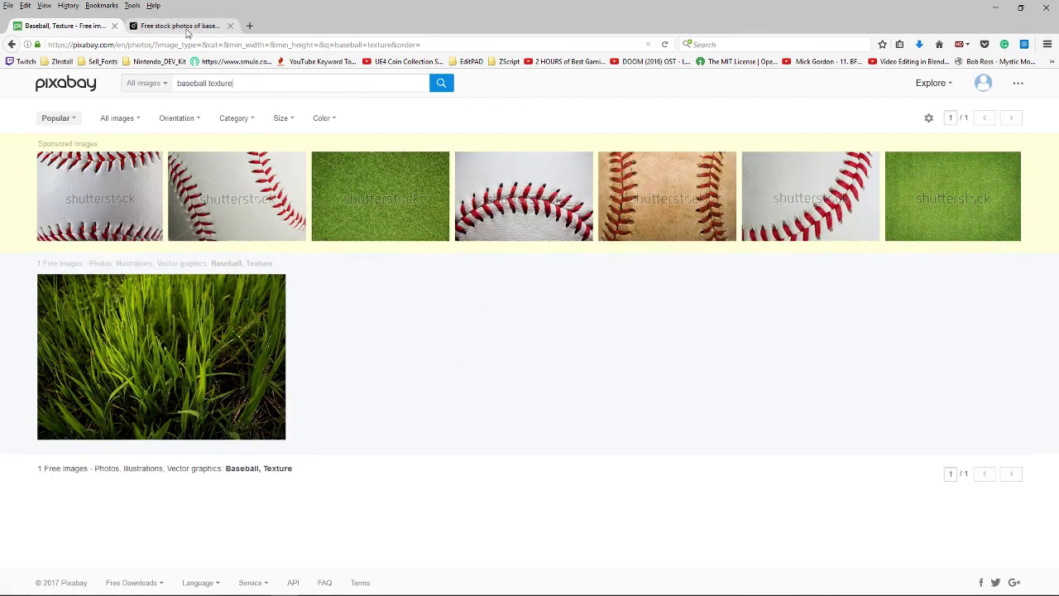
Search Pexels for "baseball texture" in the other browser tab.
left_click(188, 28)
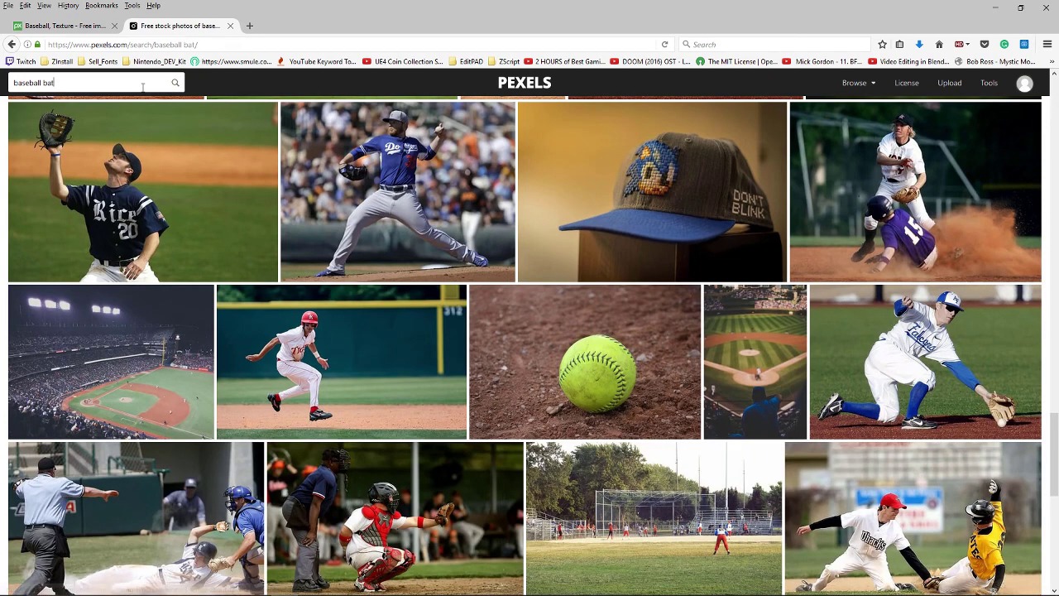
left_click(132, 83)
key("BackSpace")
key("BackSpace")
key("BackSpace")
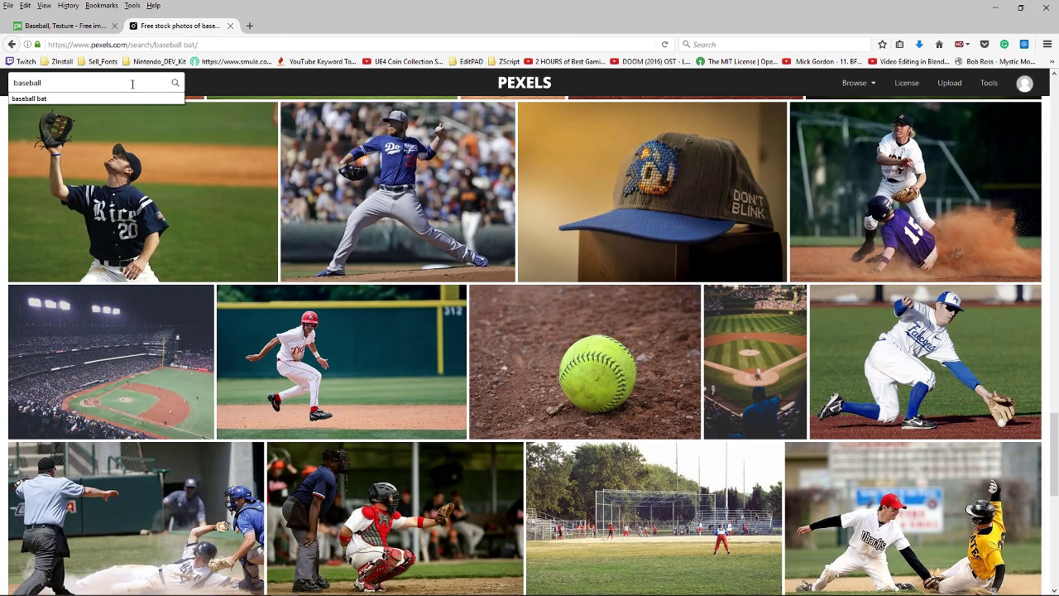
type("textur")
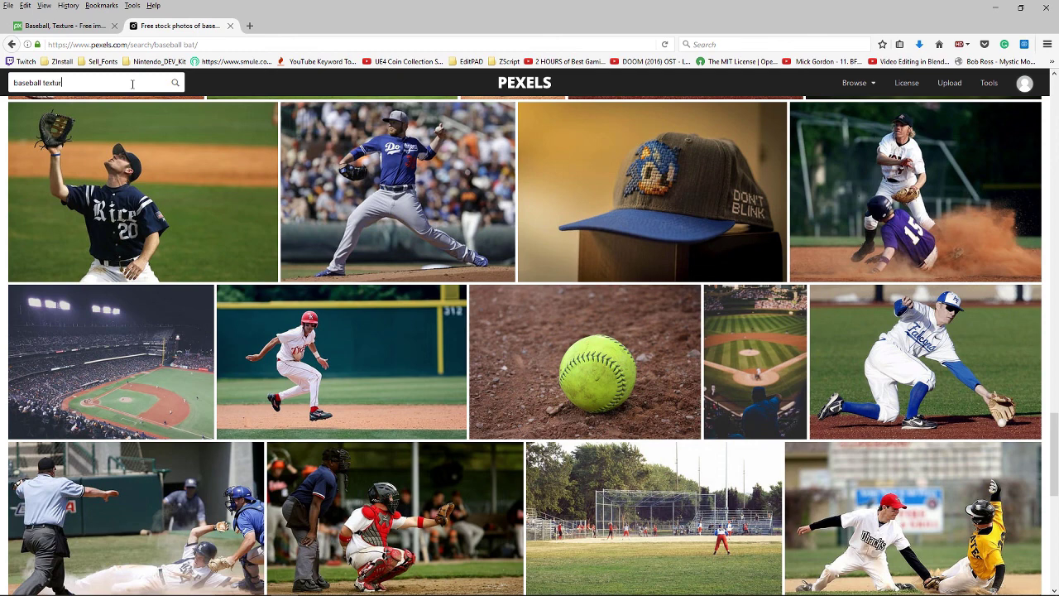
type("e")
key("Return")
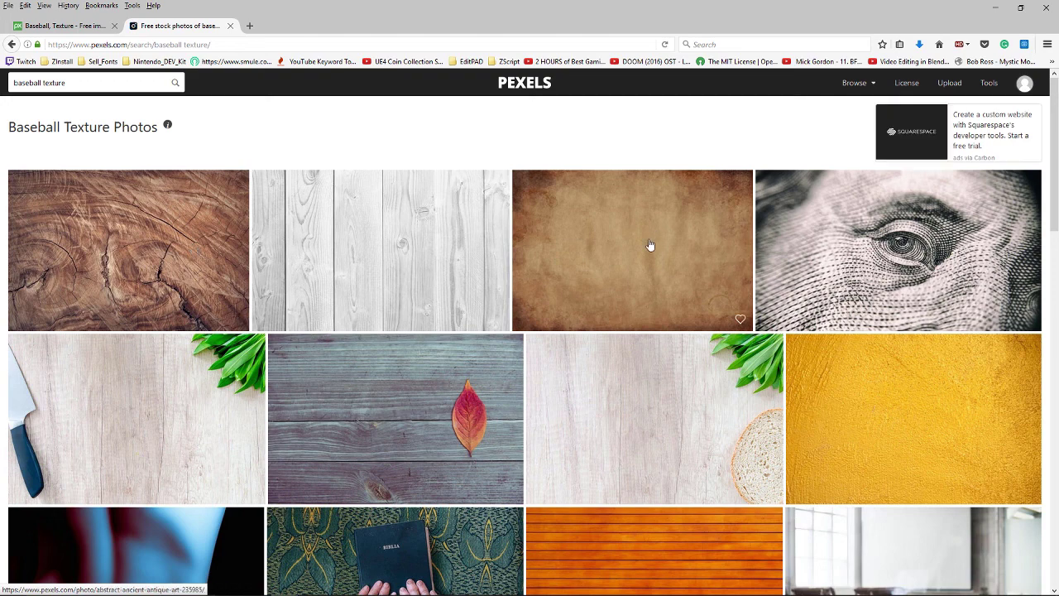
Open the cracked brown wood photo from the results and display its full-size download image.
left_click(77, 282)
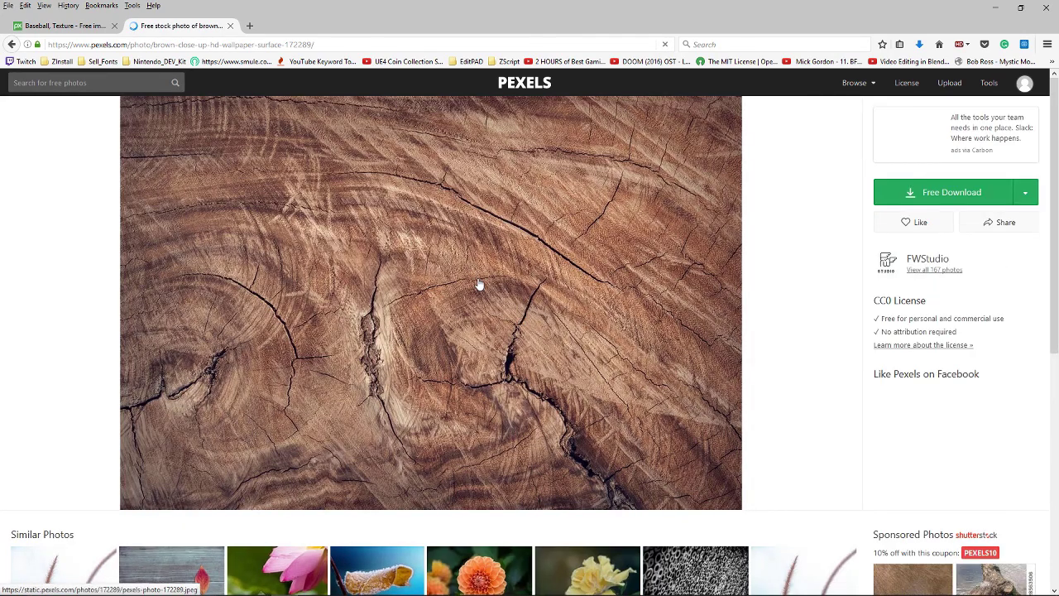
left_click(954, 194)
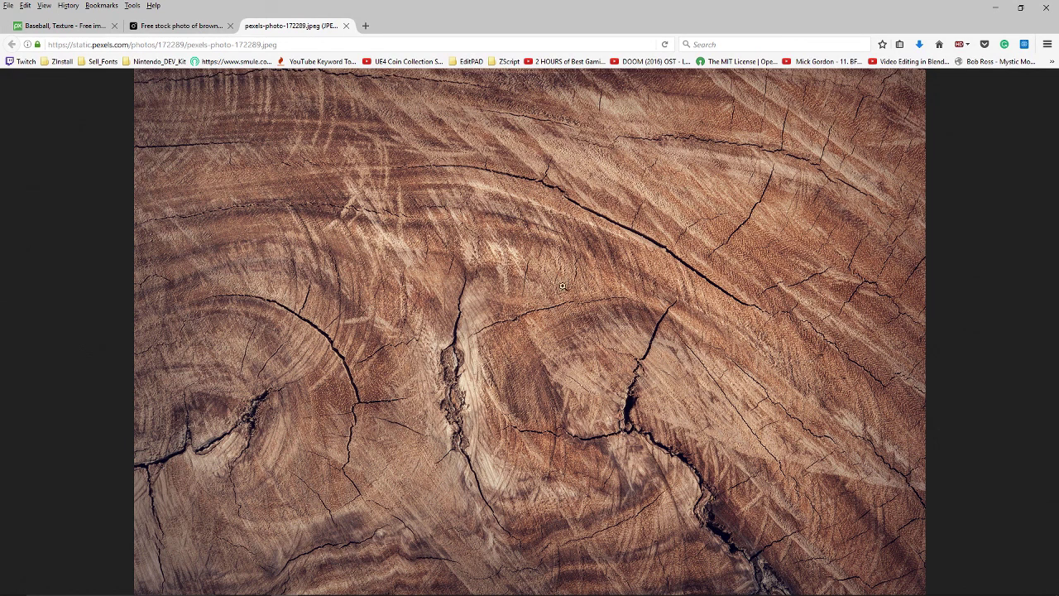
Try to save the wood image as pexels-photo-172289 in the MEGASCANS Pexels folder.
right_click(503, 228)
left_click(534, 265)
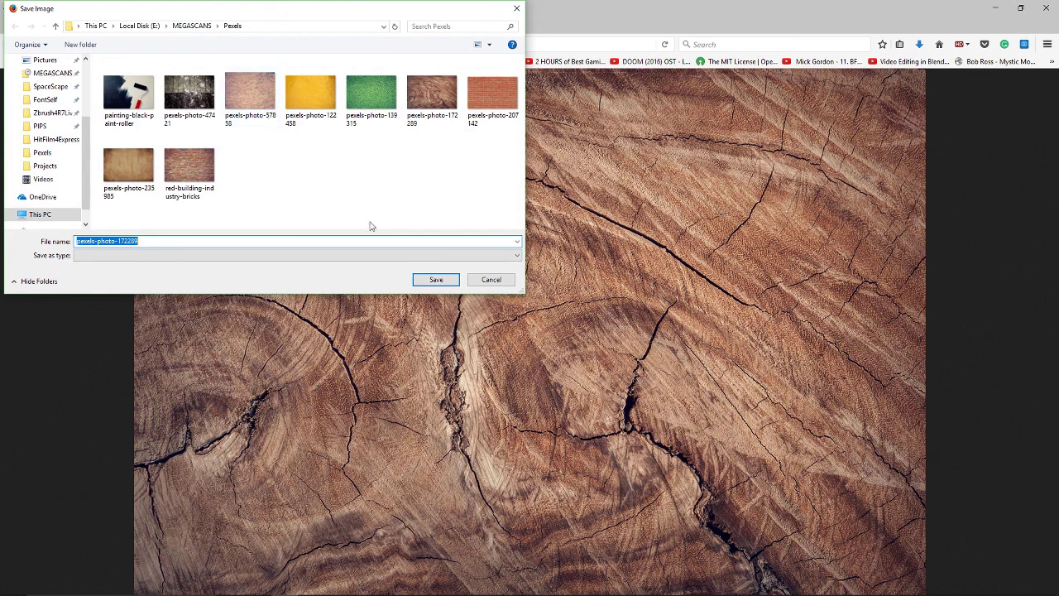
left_click(434, 280)
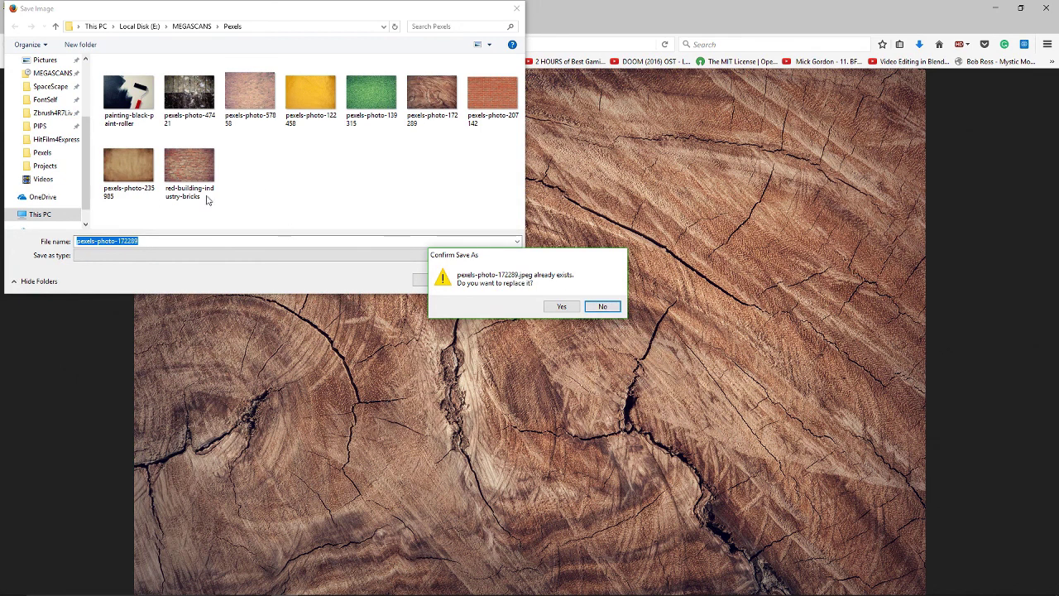
left_click(602, 306)
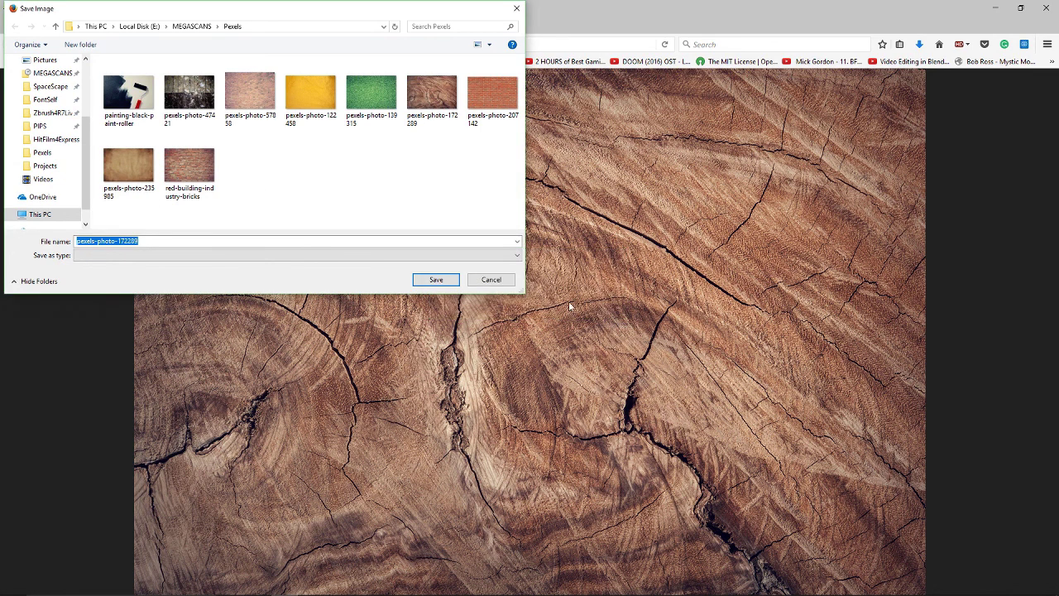
left_click(490, 279)
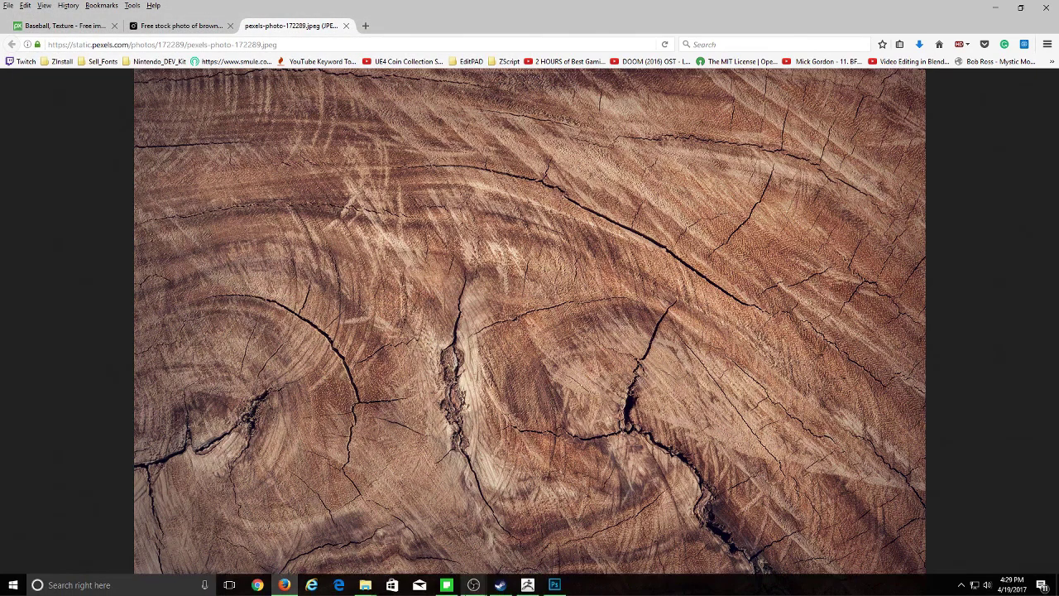
Switch to ZBrush and look for the wood image in the MEGASCANS Pexels and Textures folders through the texture import.
mouse_move(473, 585)
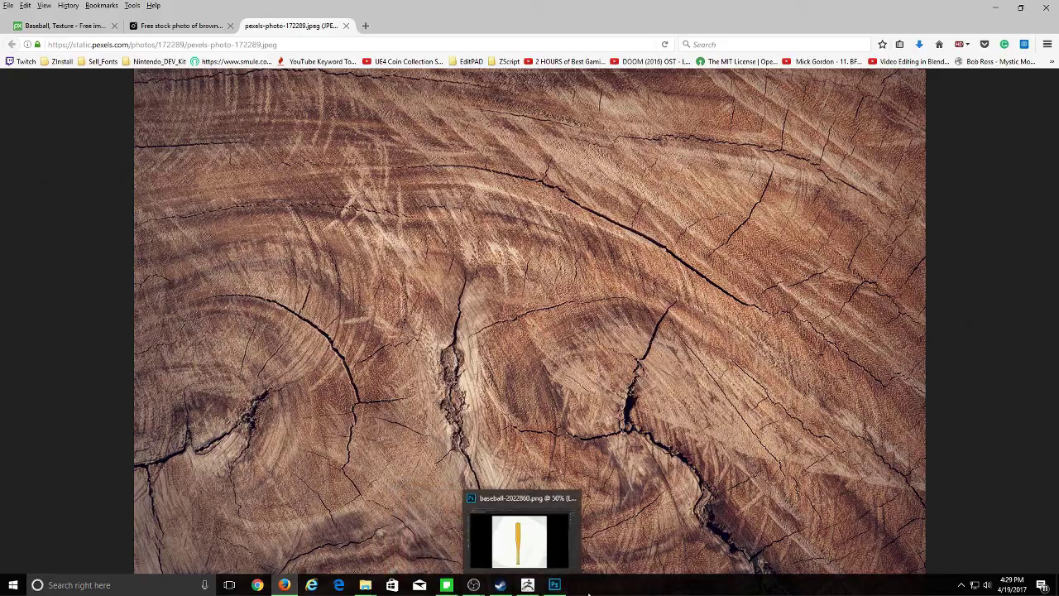
left_click(529, 585)
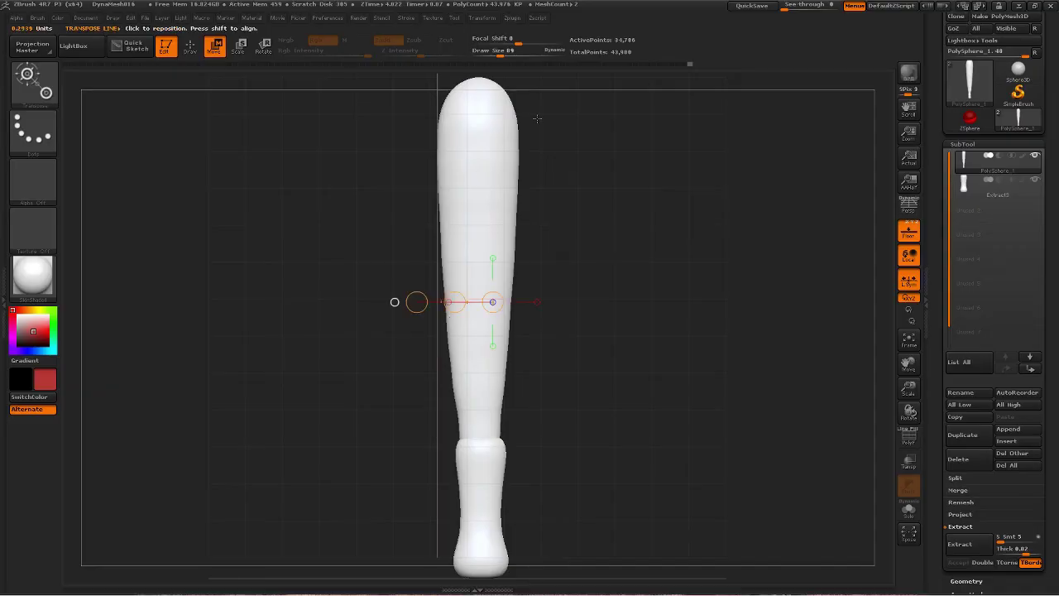
left_click(436, 19)
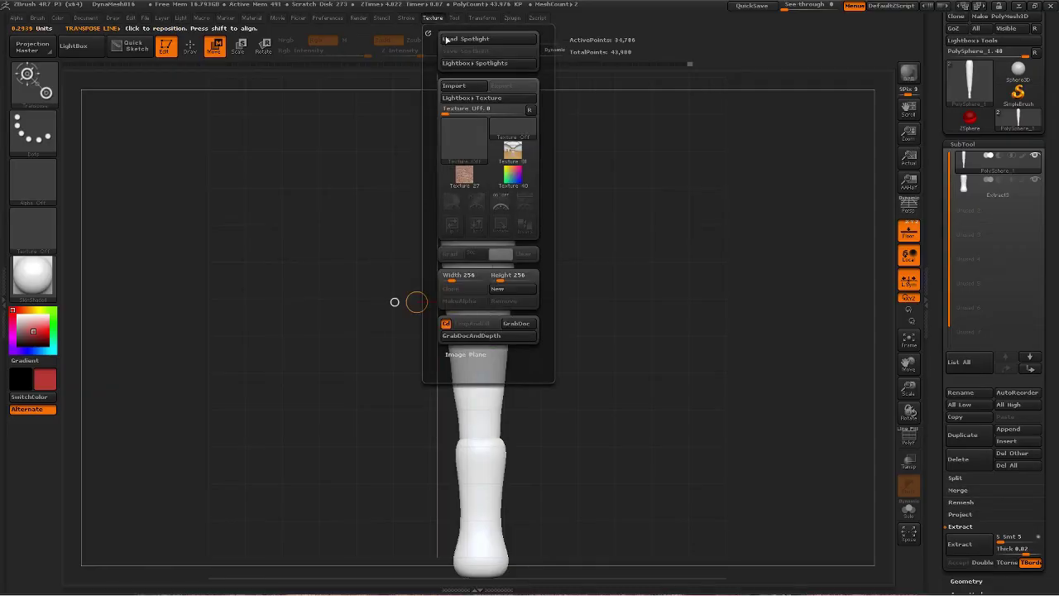
left_click(462, 88)
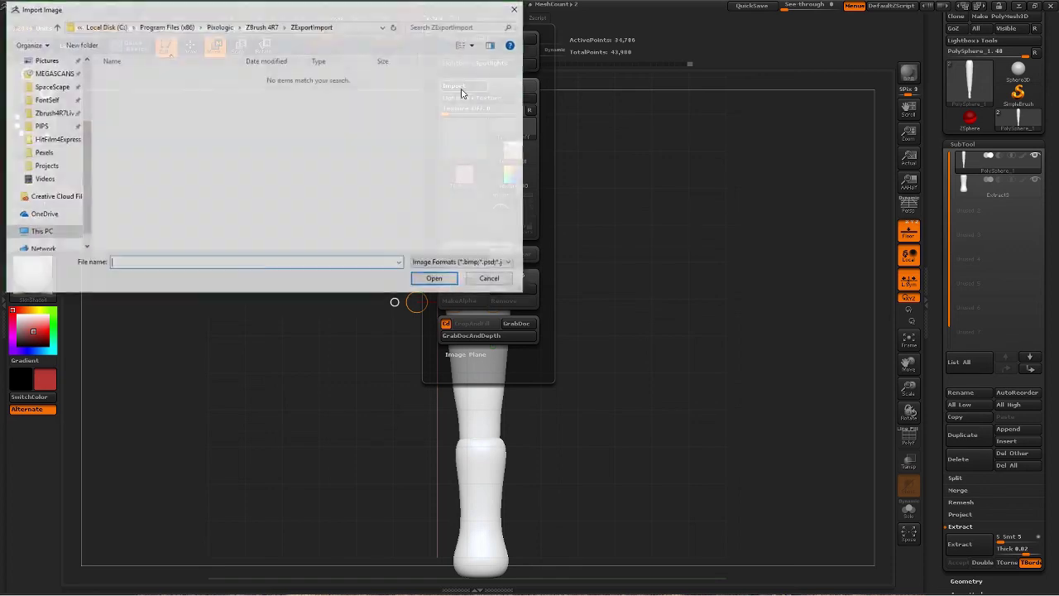
left_click(52, 72)
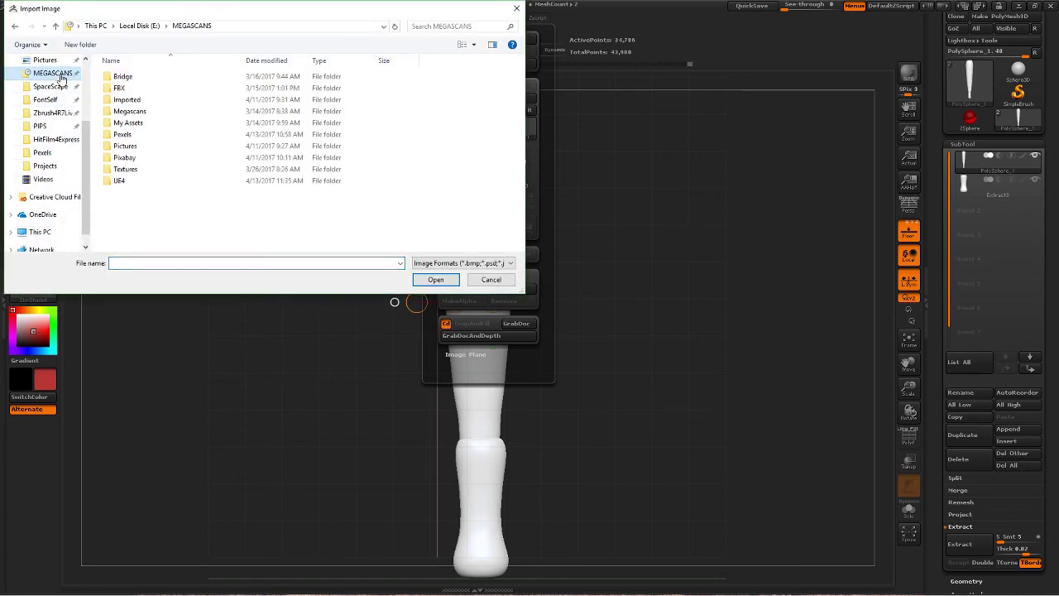
double_click(126, 135)
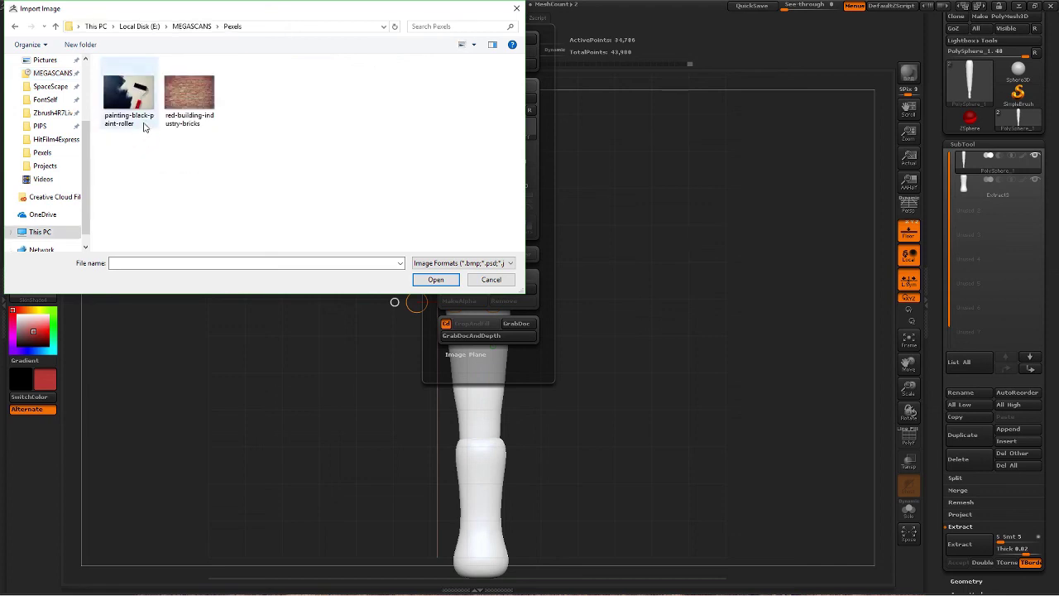
left_click(421, 262)
left_click(424, 266)
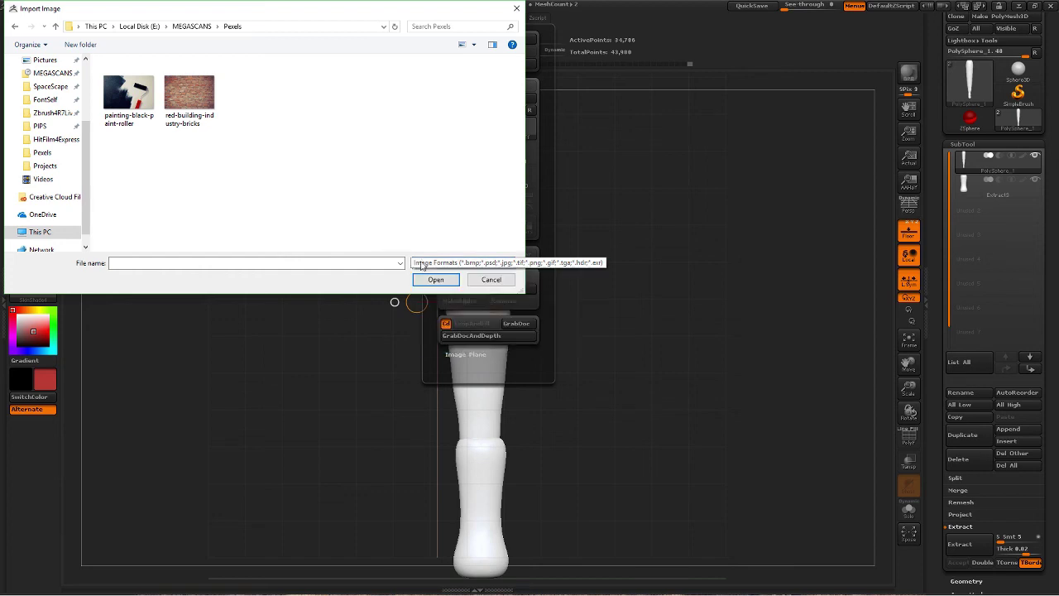
key("alt+Left")
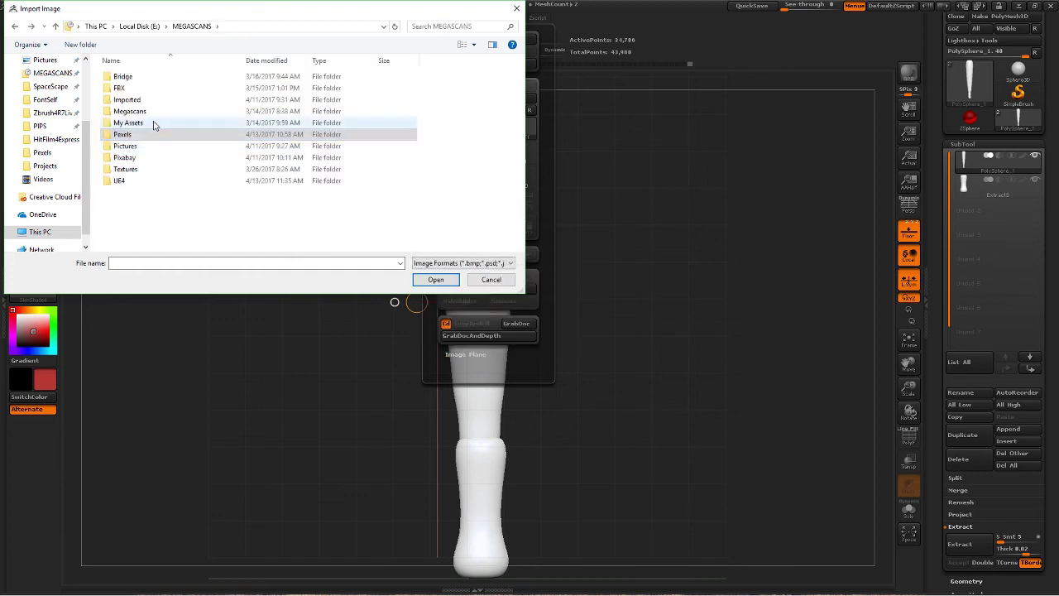
double_click(132, 170)
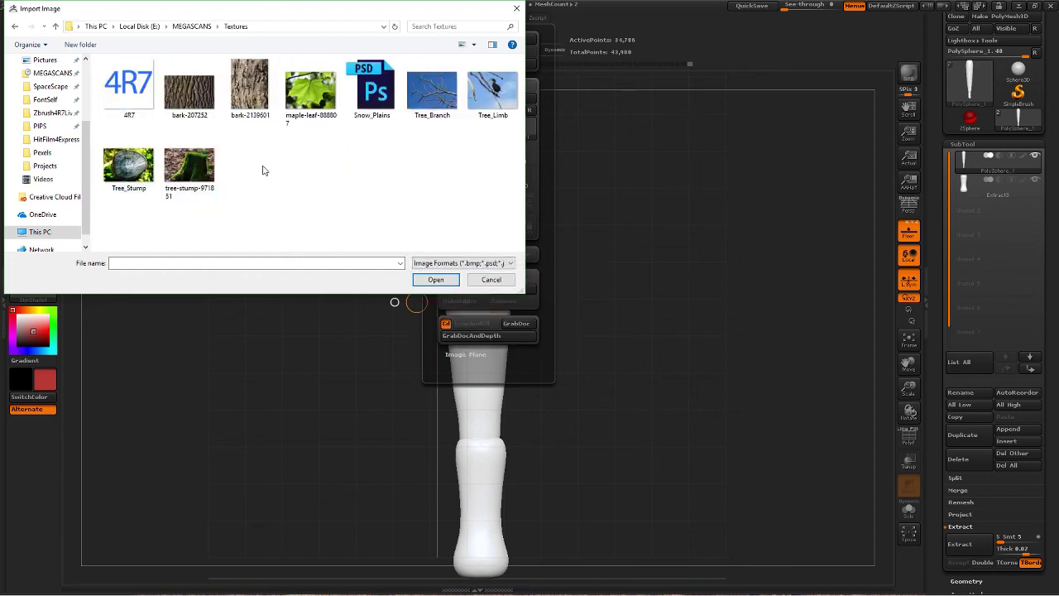
key("alt+Up")
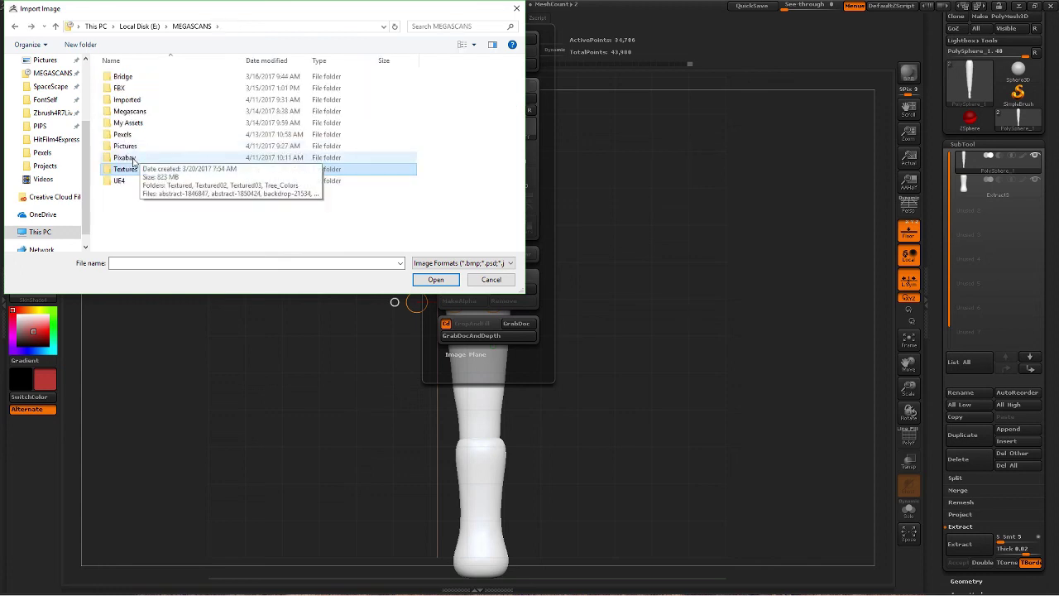
left_click(492, 283)
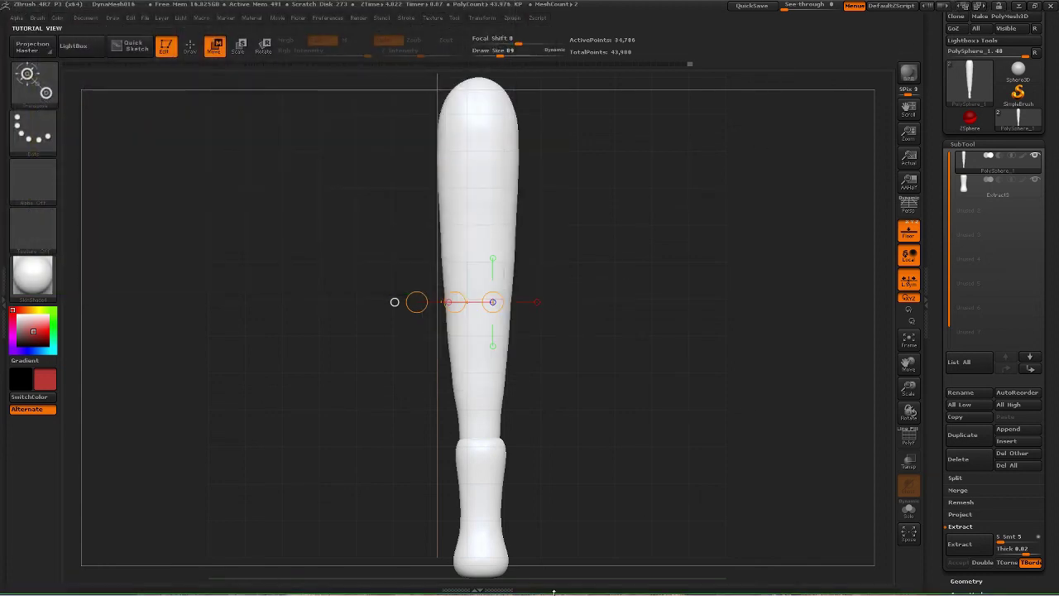
Switch back to Firefox and check the folder path offered for saving the wood image.
left_click(1019, 5)
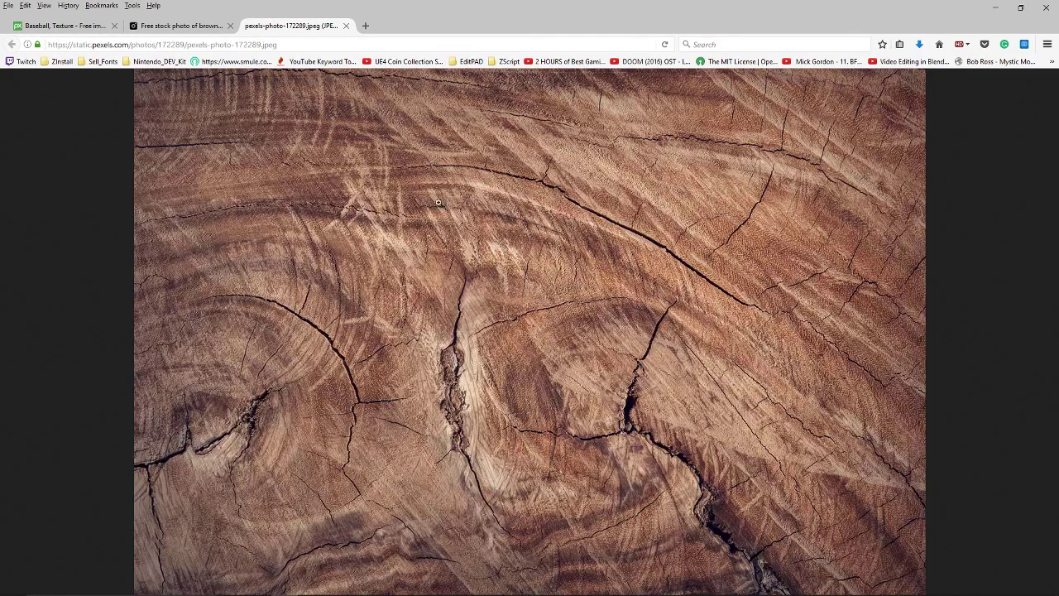
right_click(419, 248)
left_click(450, 284)
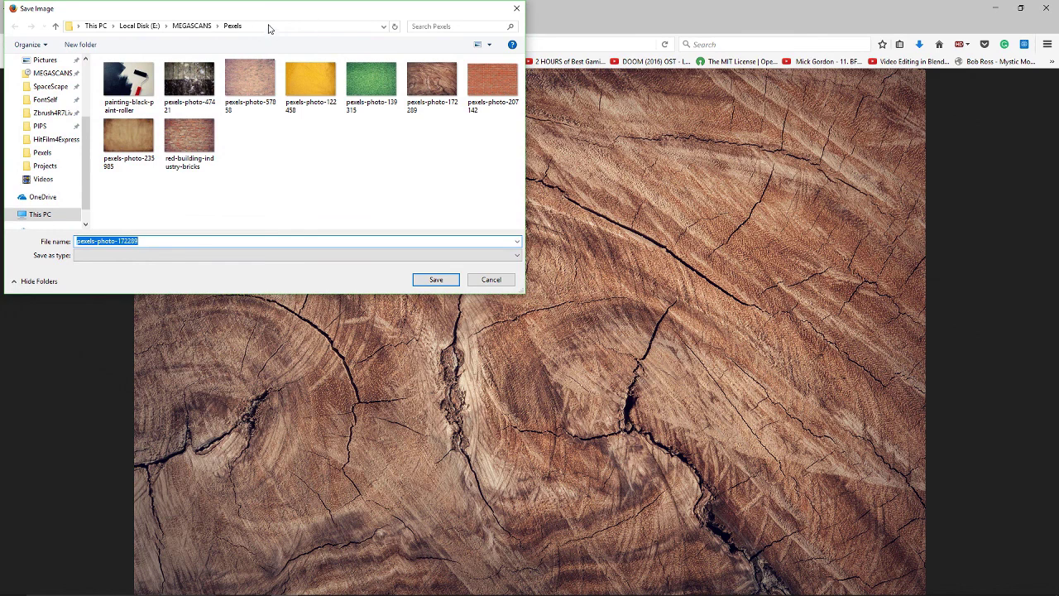
left_click(269, 26)
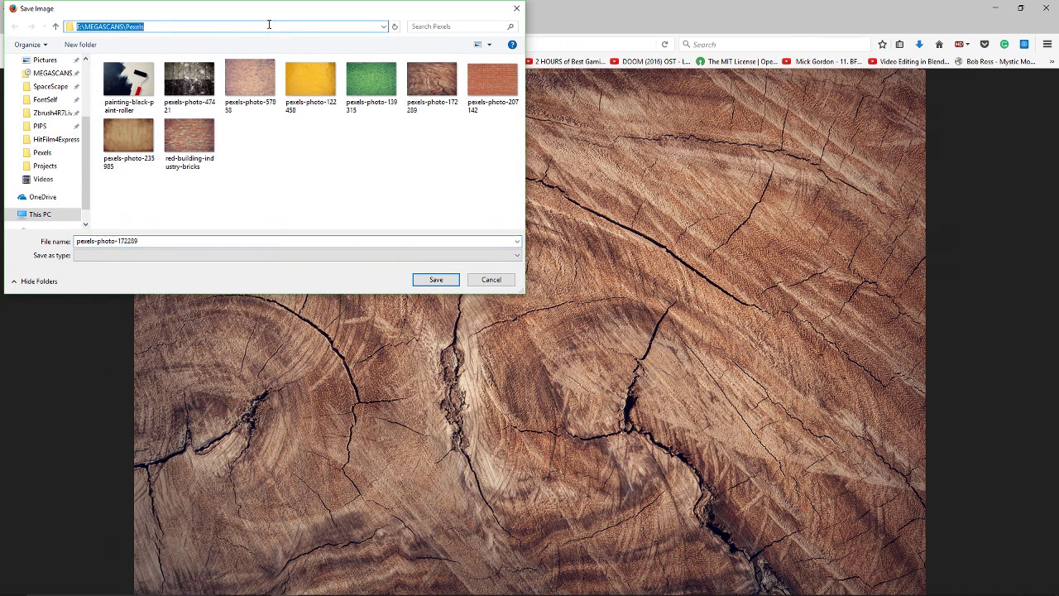
right_click(269, 24)
left_click(199, 16)
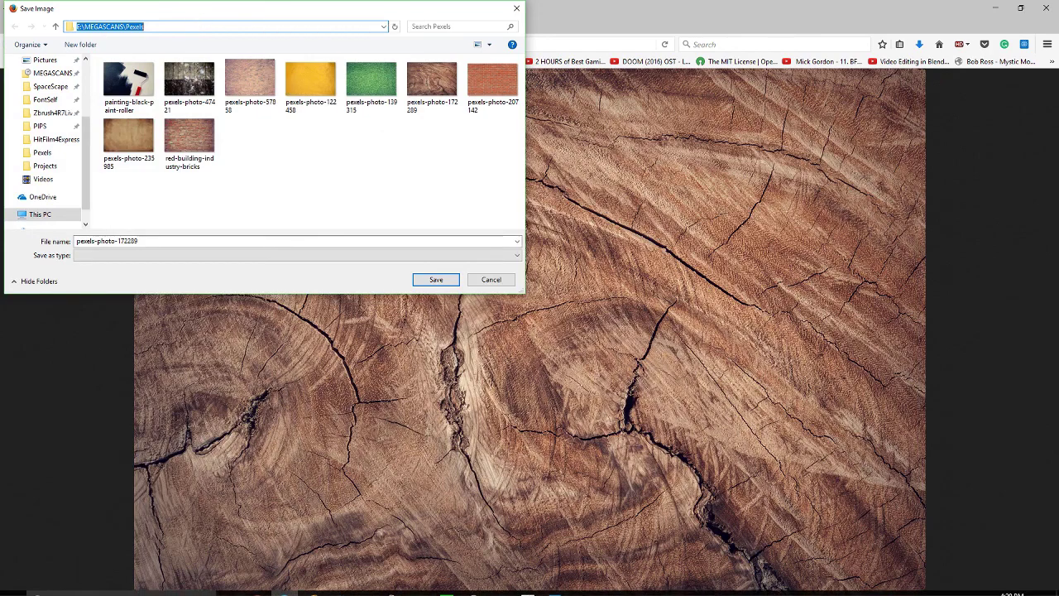
left_click(491, 279)
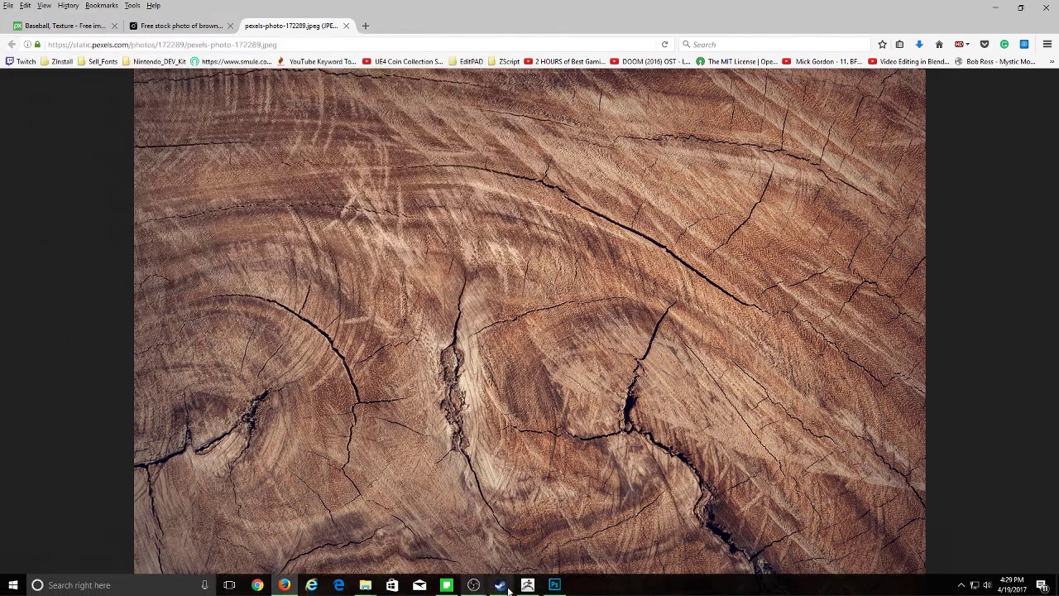
Switch to ZBrush and look for the wood image in the Pexels folder of drive E: through the texture import.
left_click(529, 585)
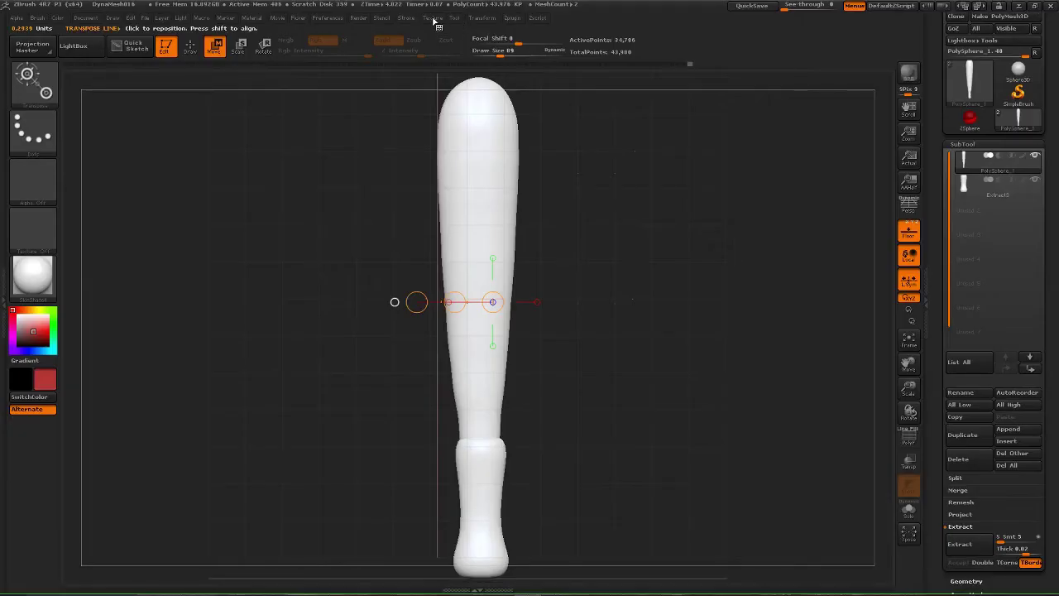
left_click(434, 18)
left_click(460, 86)
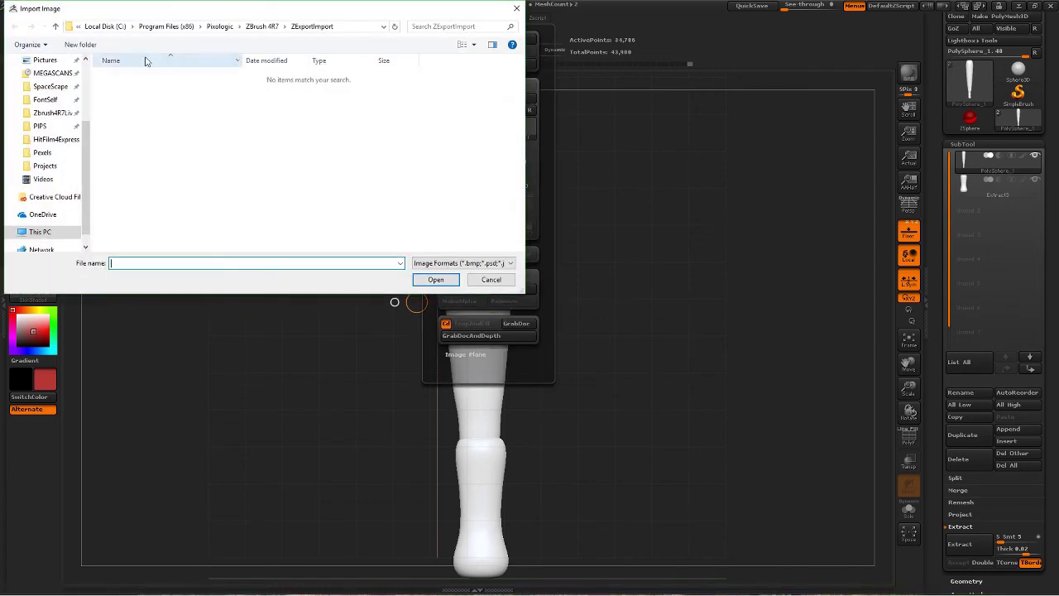
scroll(88, 75, "up", 3)
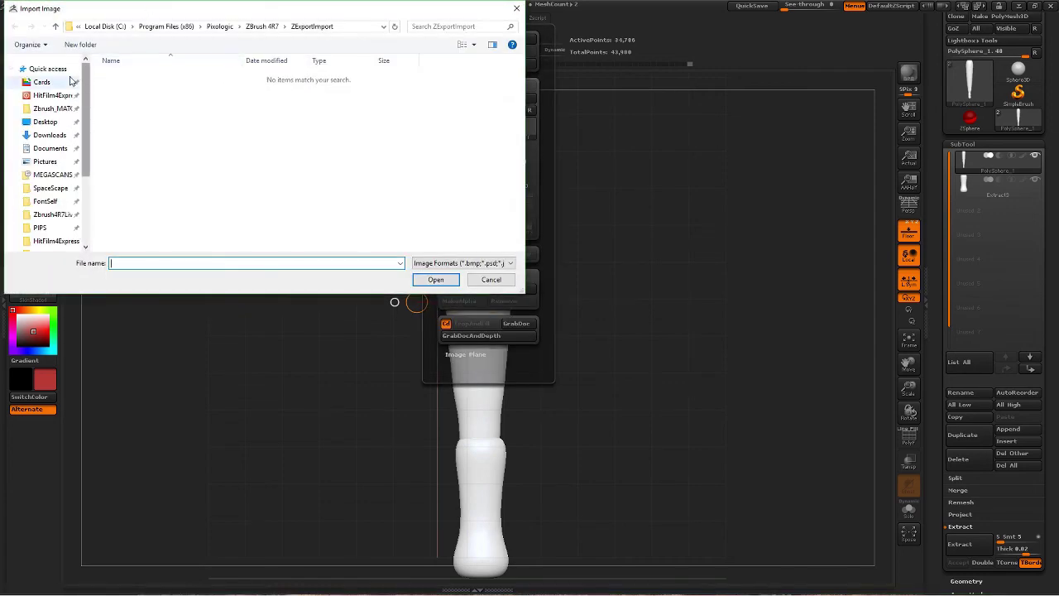
scroll(47, 190, "down", 3)
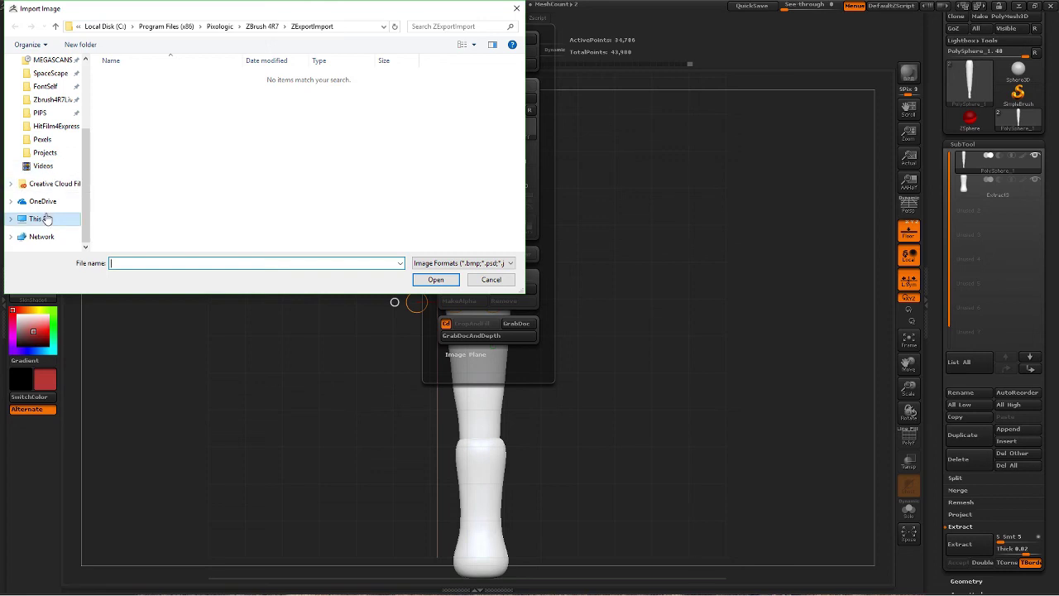
left_click(47, 219)
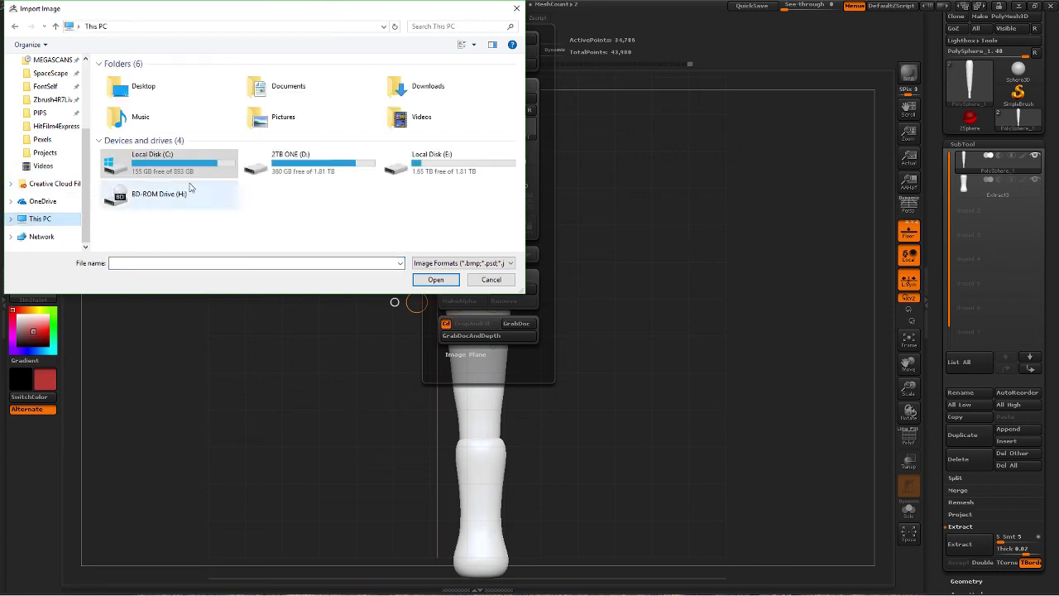
double_click(417, 159)
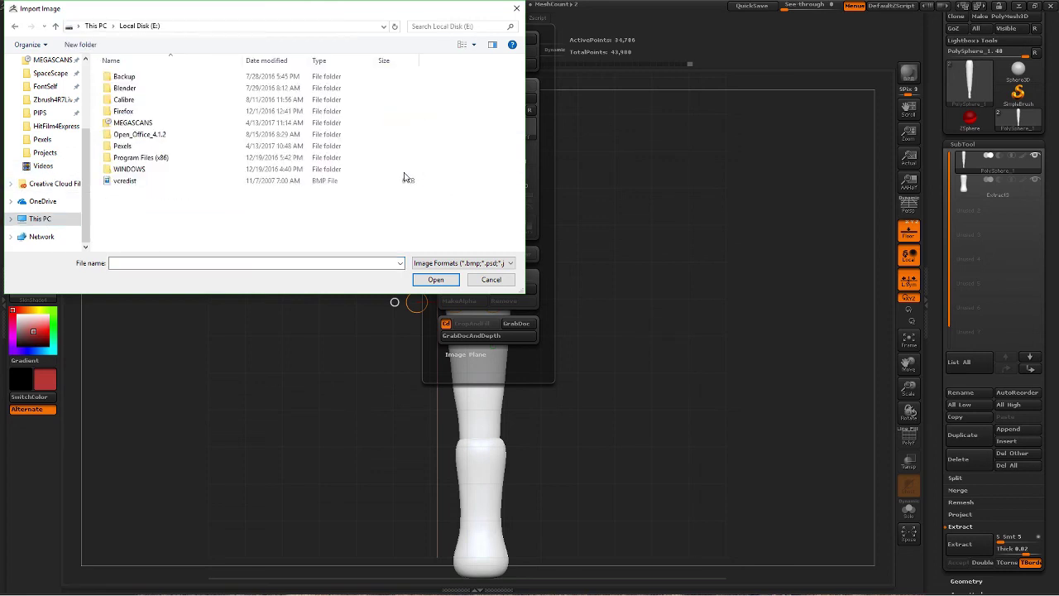
double_click(132, 146)
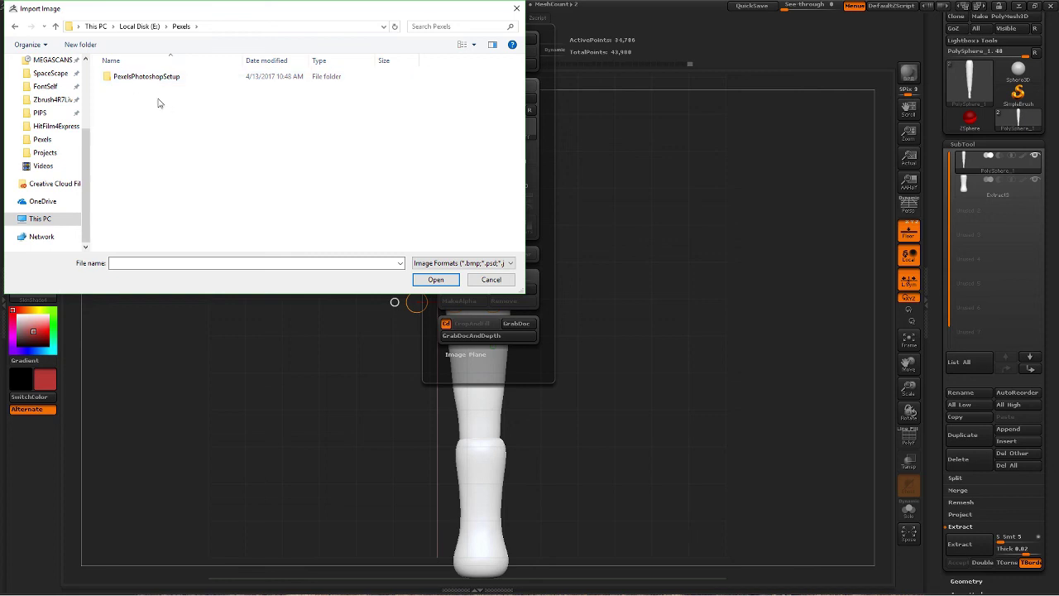
key("alt+Left")
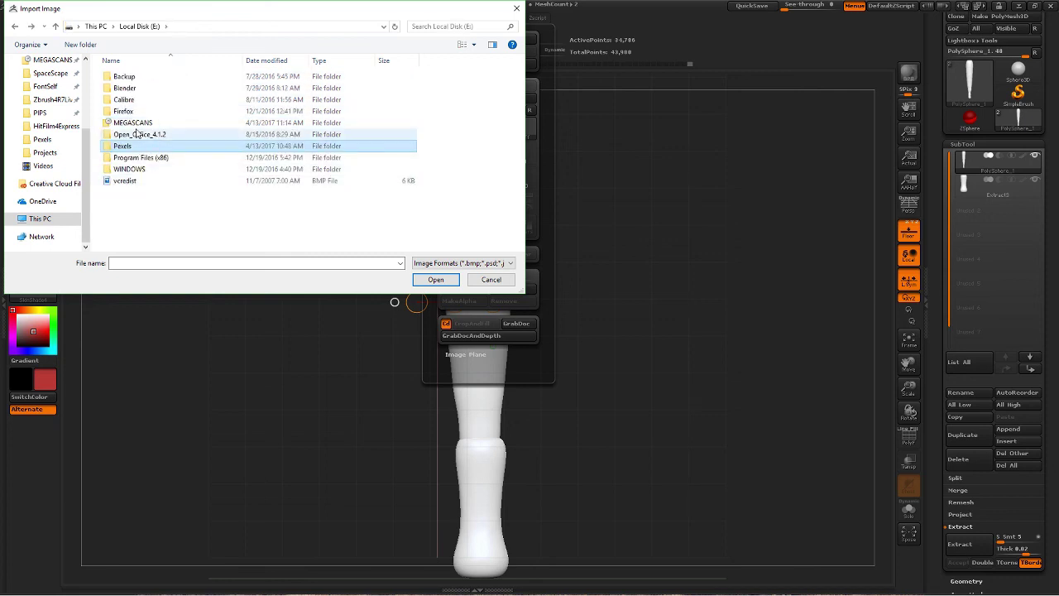
Look for the wood image in the Pexels and Textures subfolders of MEGASCANS and cancel the import.
double_click(138, 123)
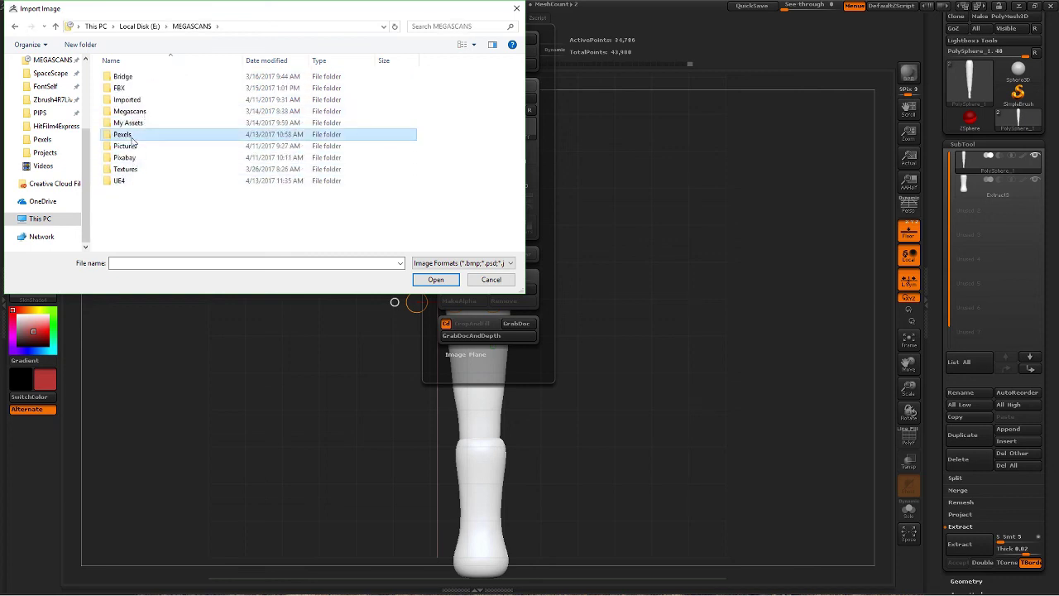
double_click(132, 136)
key("alt+Left")
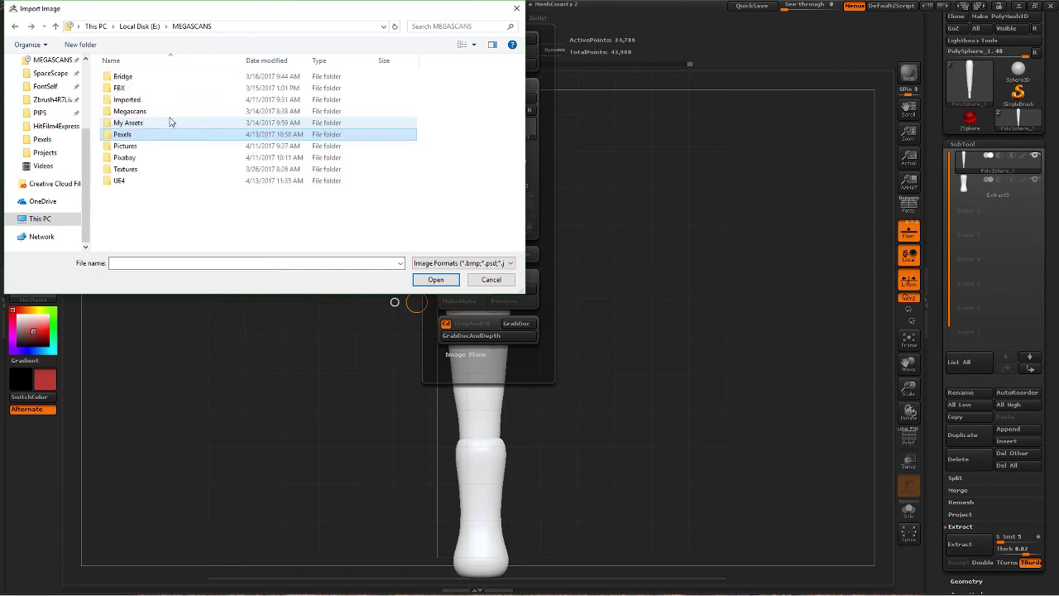
double_click(157, 168)
key("alt+Left")
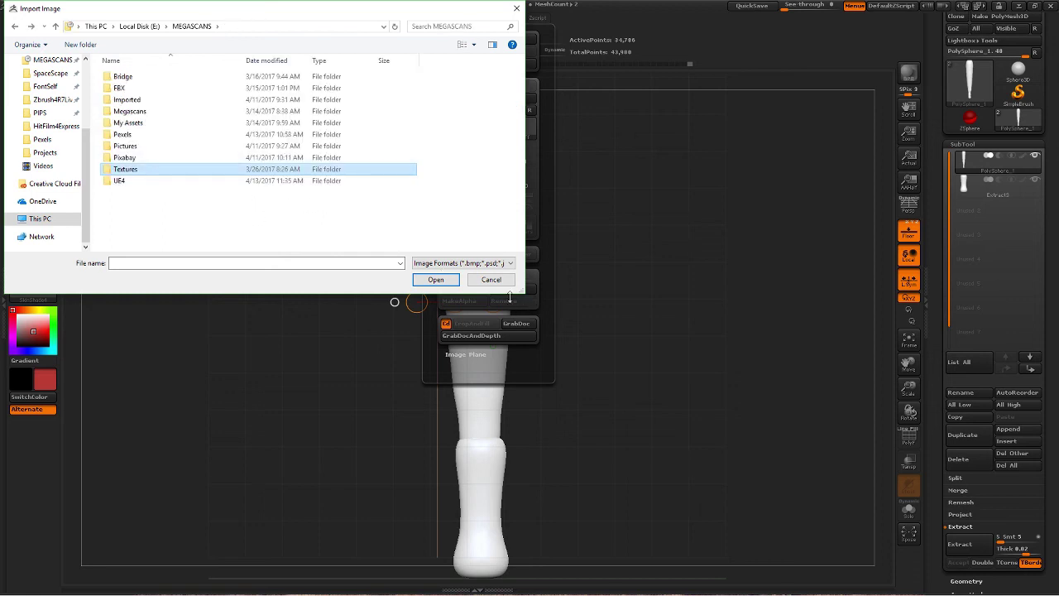
left_click(491, 279)
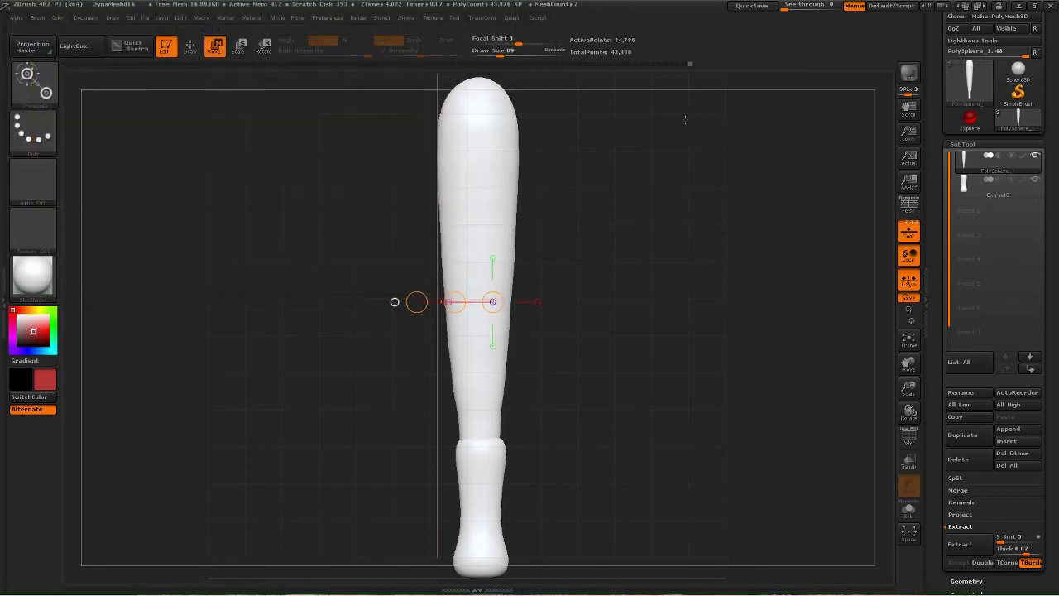
Shrink the ZBrush window and open the MEGASCANS Pexels folder in its own window from Firefox's image-saving dialog.
left_click(1033, 7)
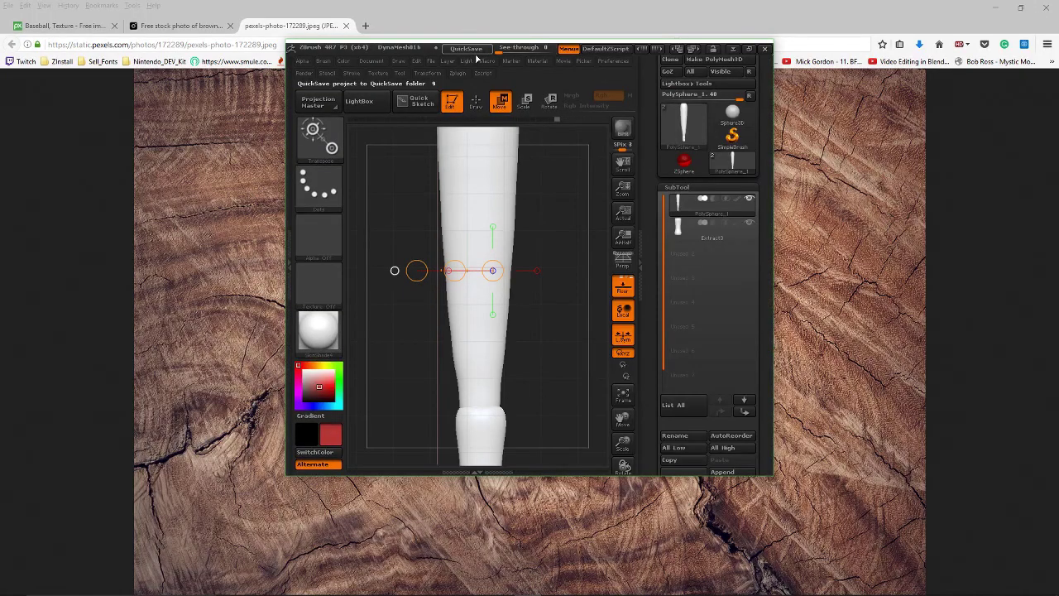
right_click(236, 205)
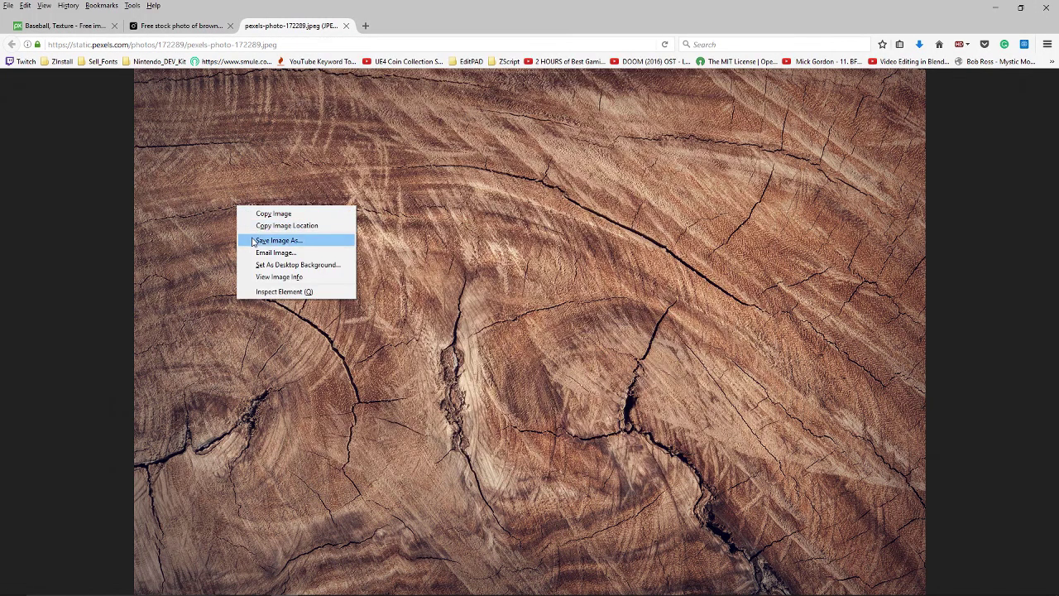
left_click(278, 240)
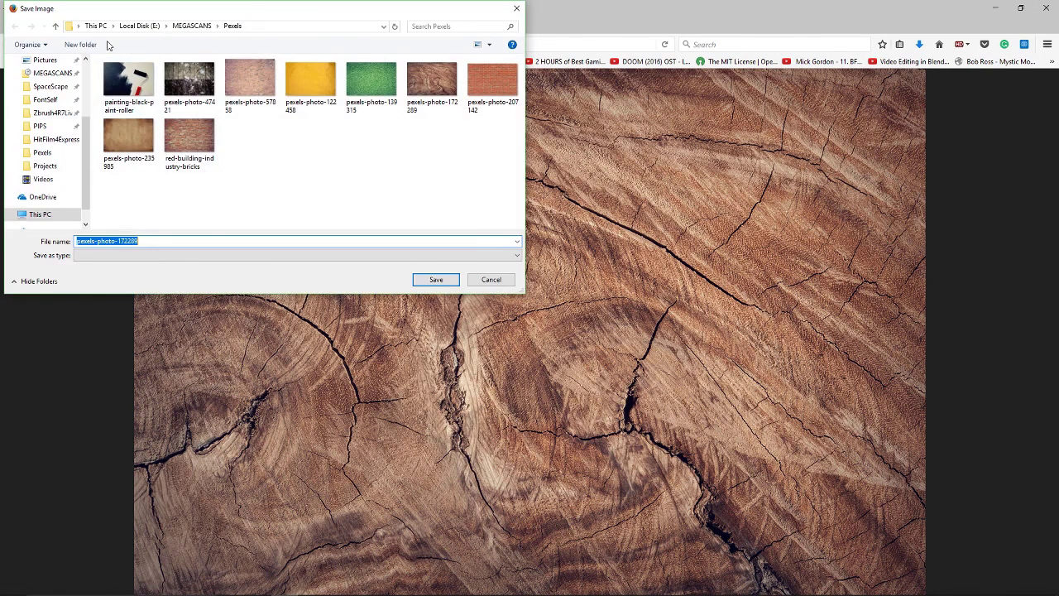
left_click(55, 27)
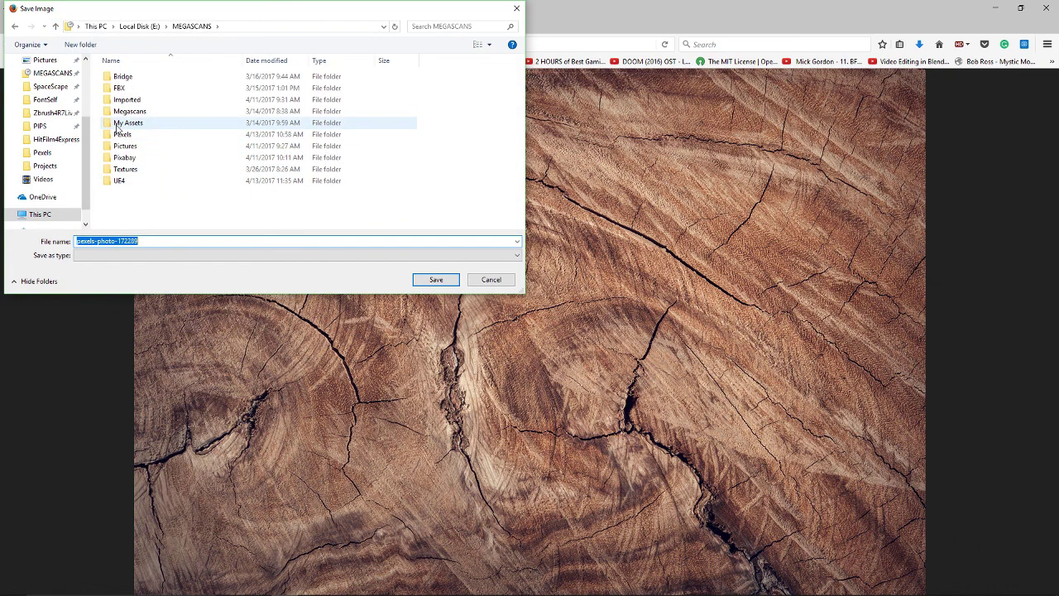
left_click(117, 137)
right_click(117, 137)
left_click(142, 170)
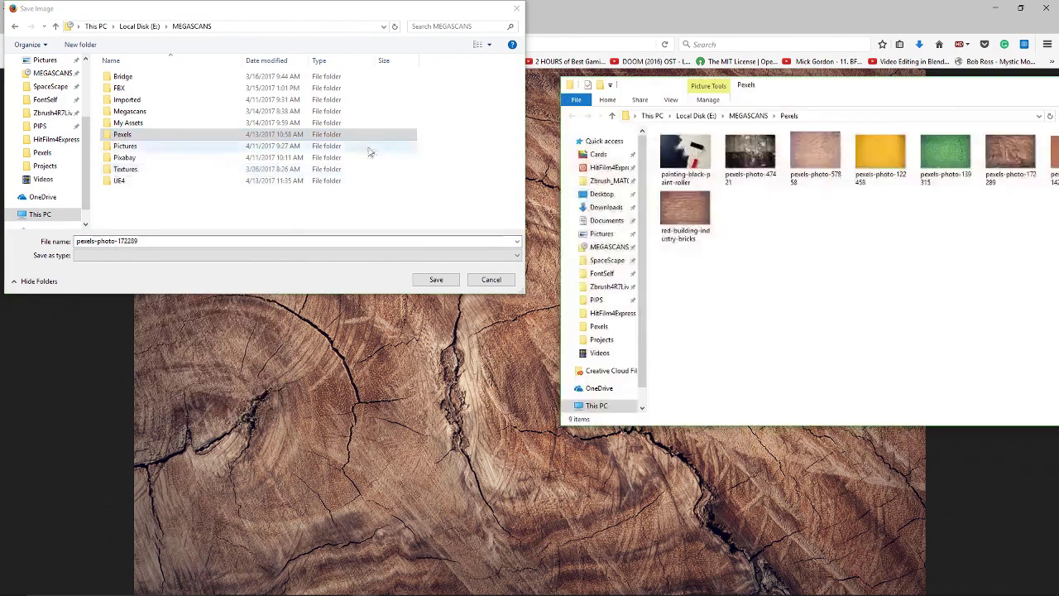
Bring ZBrush forward and arrange its window beside the Pexels folder window so the wood image thumbnail is uncovered.
mouse_move(521, 586)
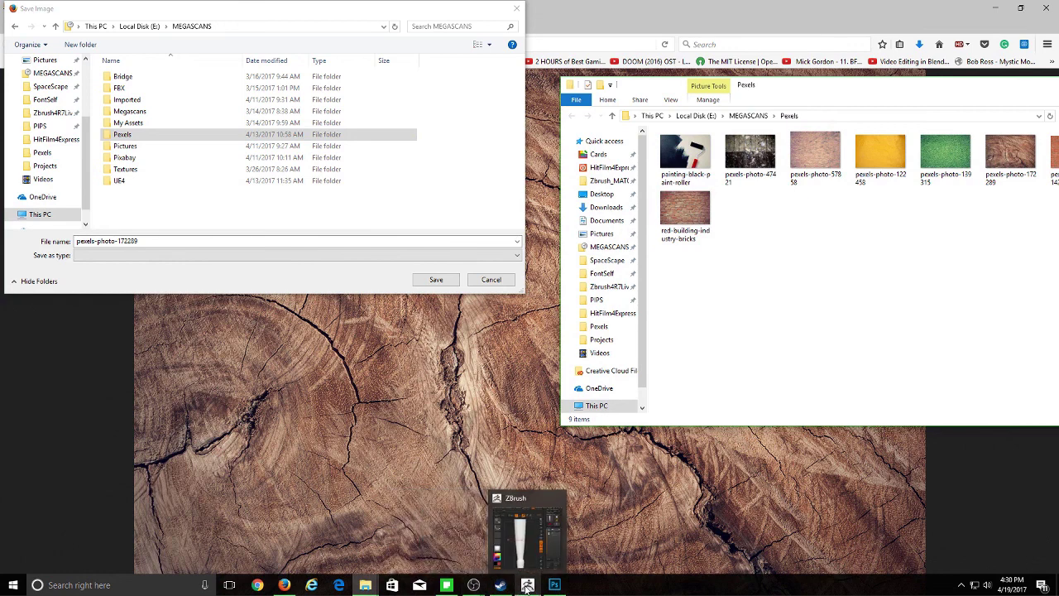
left_click_drag(853, 85, 686, 86)
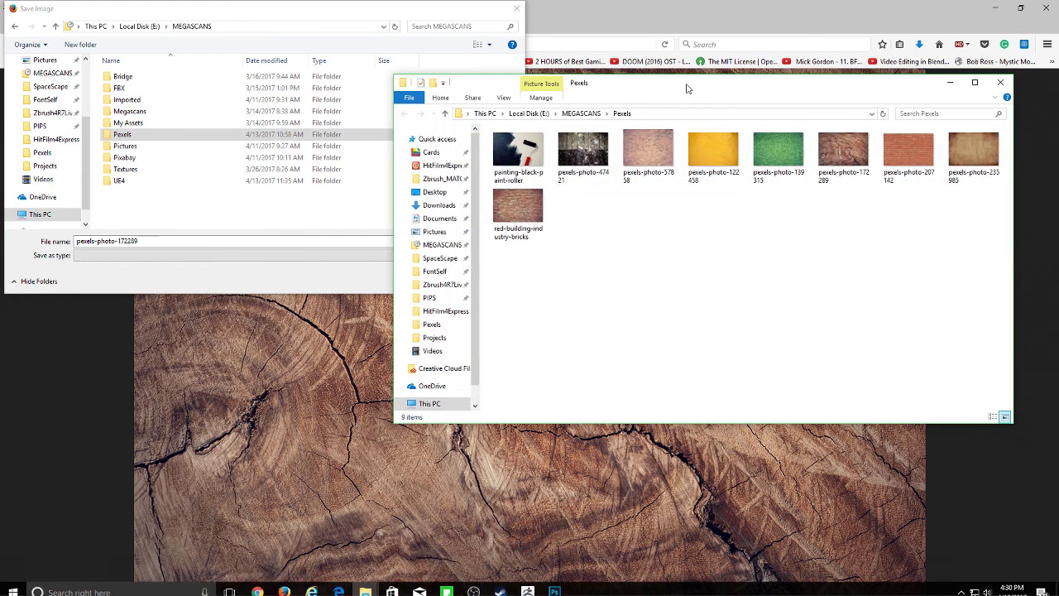
mouse_move(852, 151)
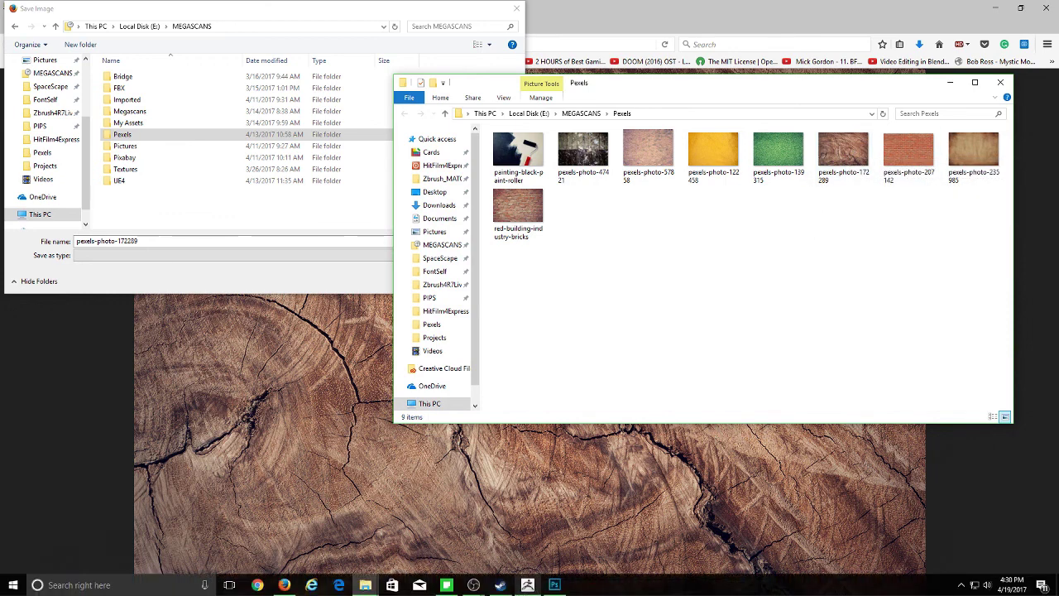
left_click(533, 585)
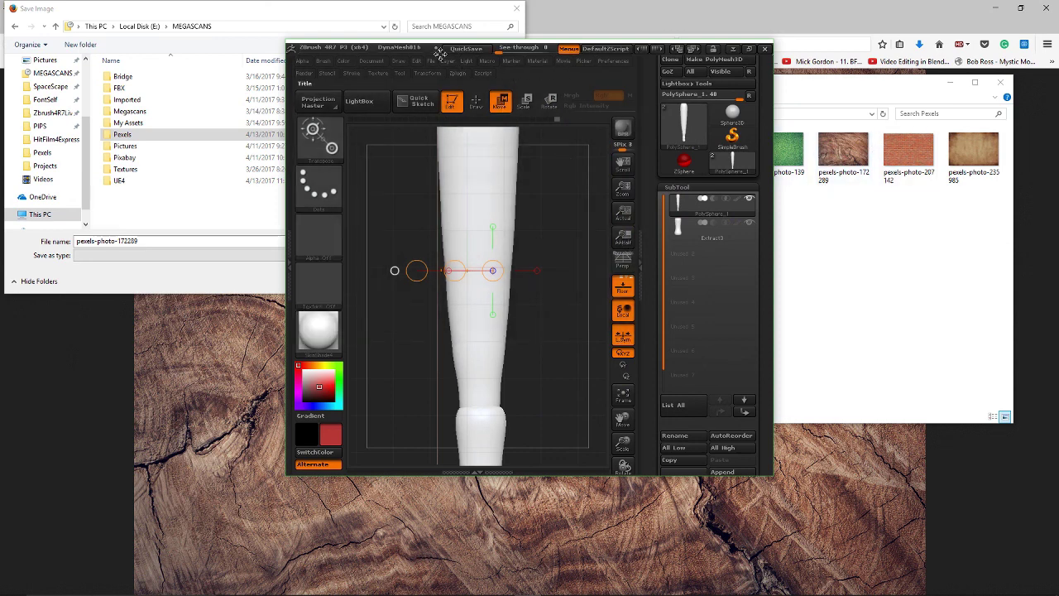
left_click_drag(356, 48, 157, 58)
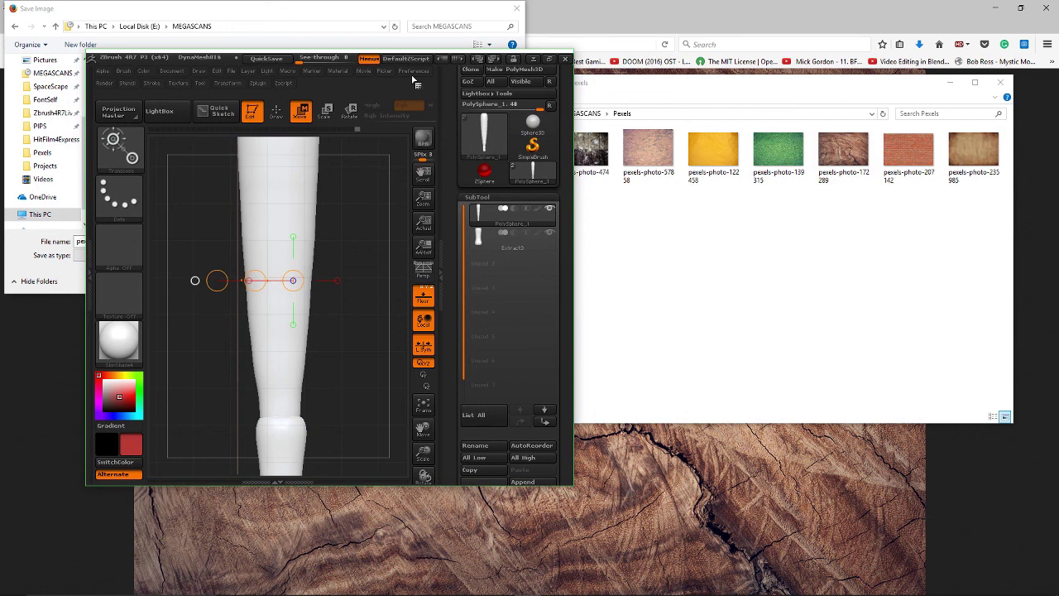
Start a texture import and direct it to E:\MEGASCANS\Pexels using the path copied from the Pexels folder window.
left_click(177, 84)
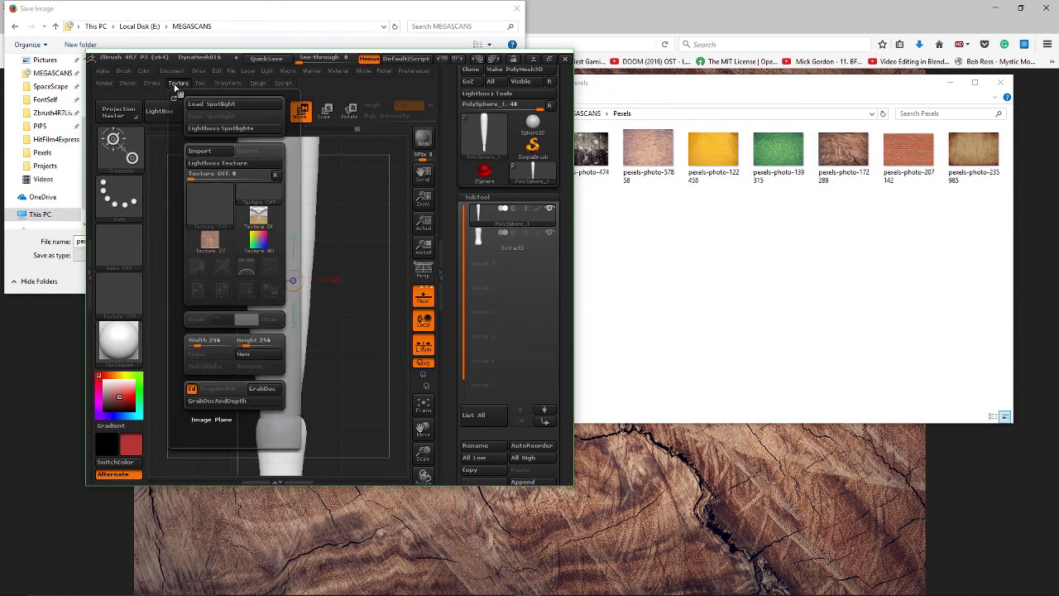
left_click(199, 150)
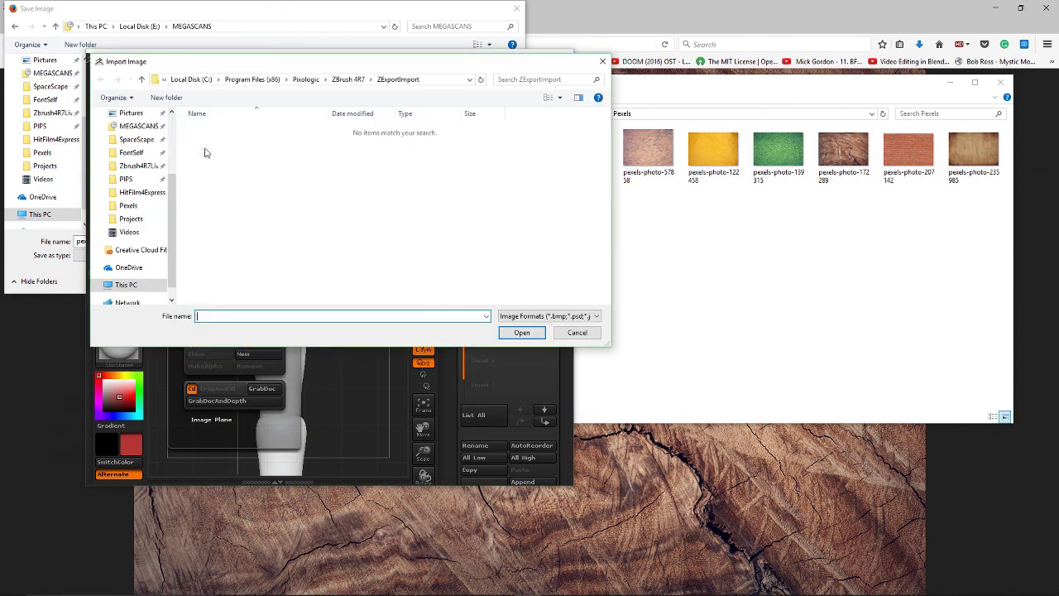
left_click(673, 108)
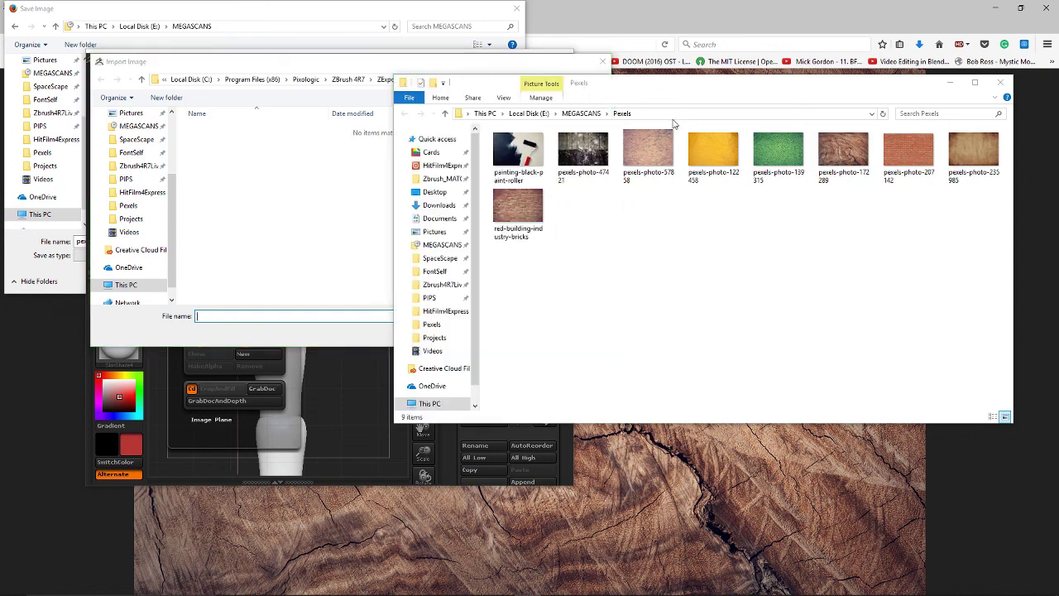
left_click(673, 113)
key("ctrl+c")
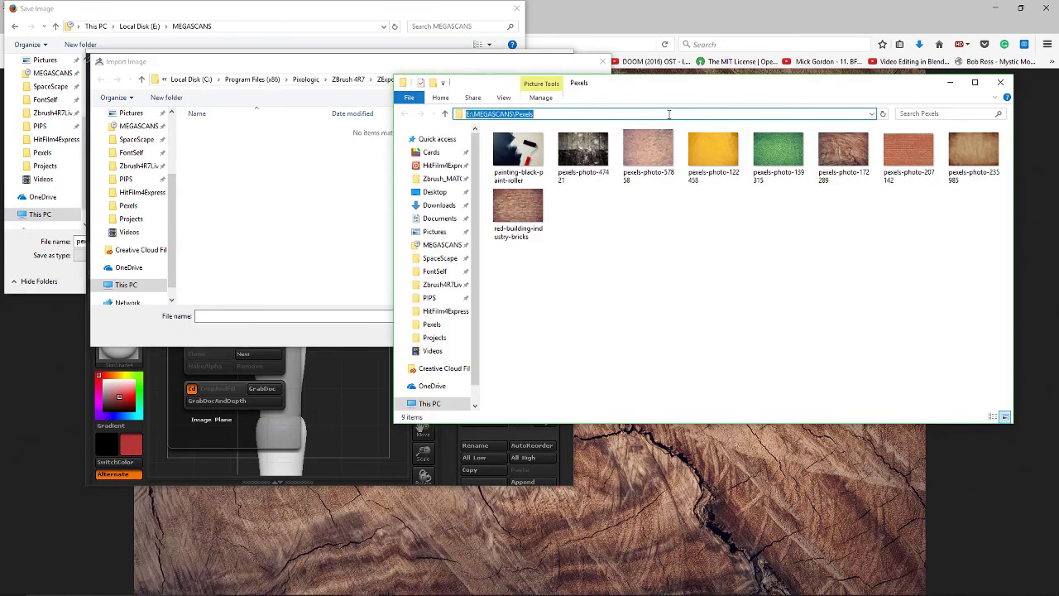
left_click(357, 69)
left_click(435, 79)
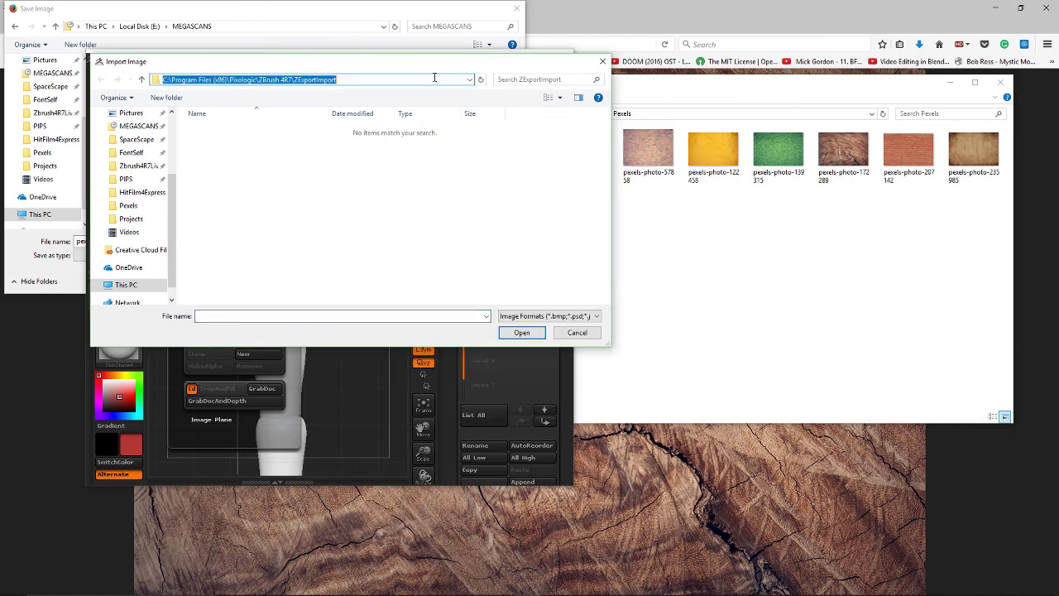
key("ctrl+v")
key("Return")
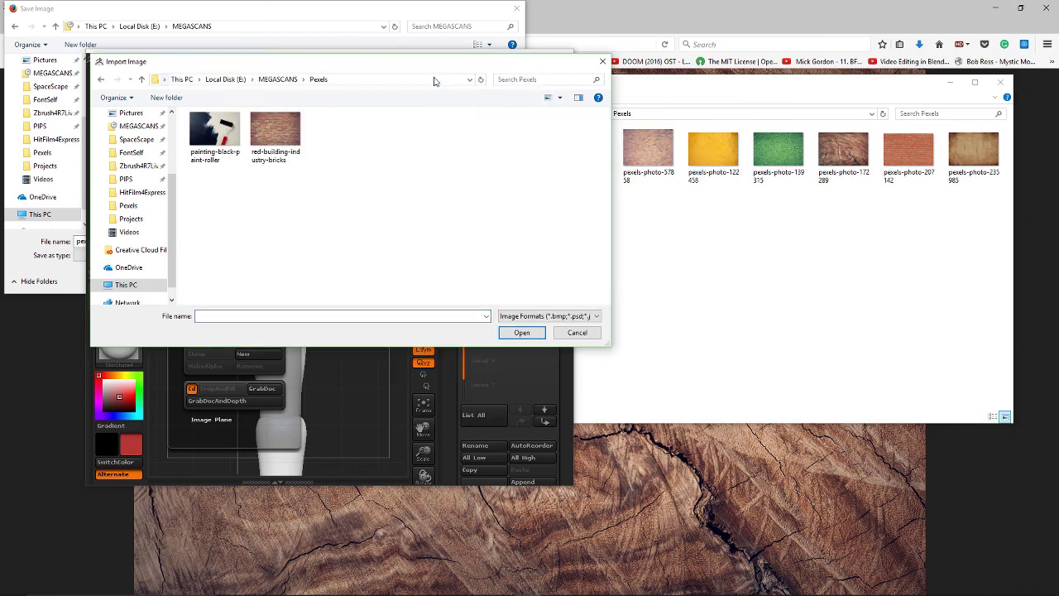
Check the import folder with the file type limited to jpg (*.jpg) and cancel the import.
left_click(588, 318)
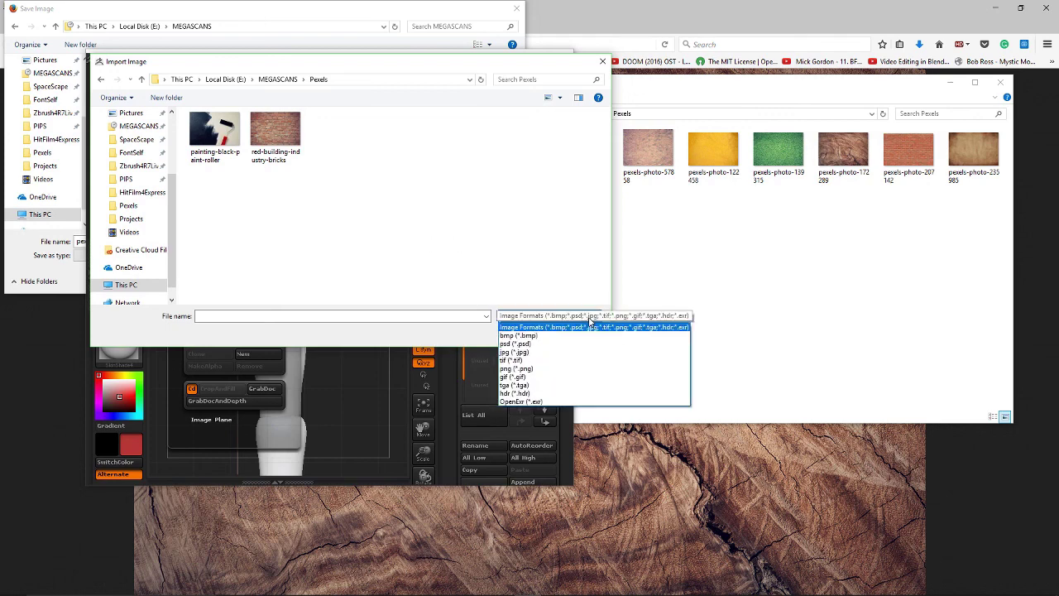
left_click(529, 352)
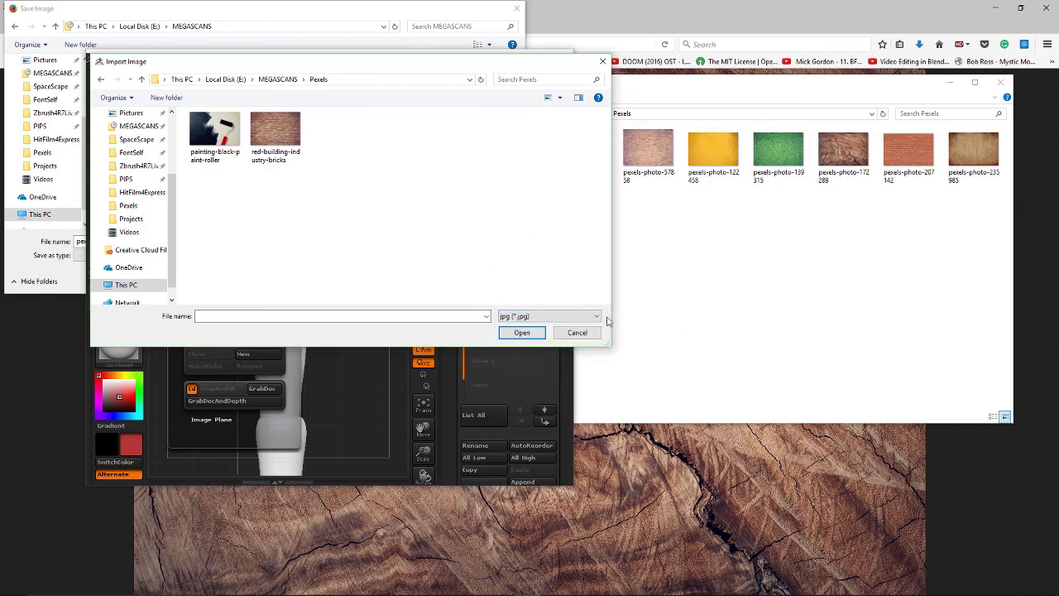
left_click(577, 333)
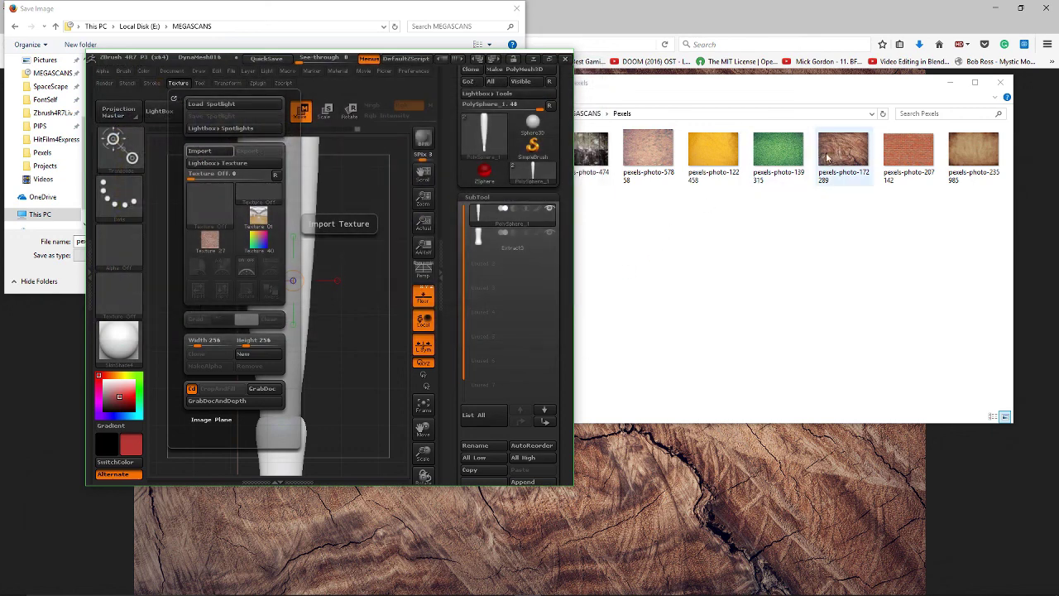
left_click(714, 11)
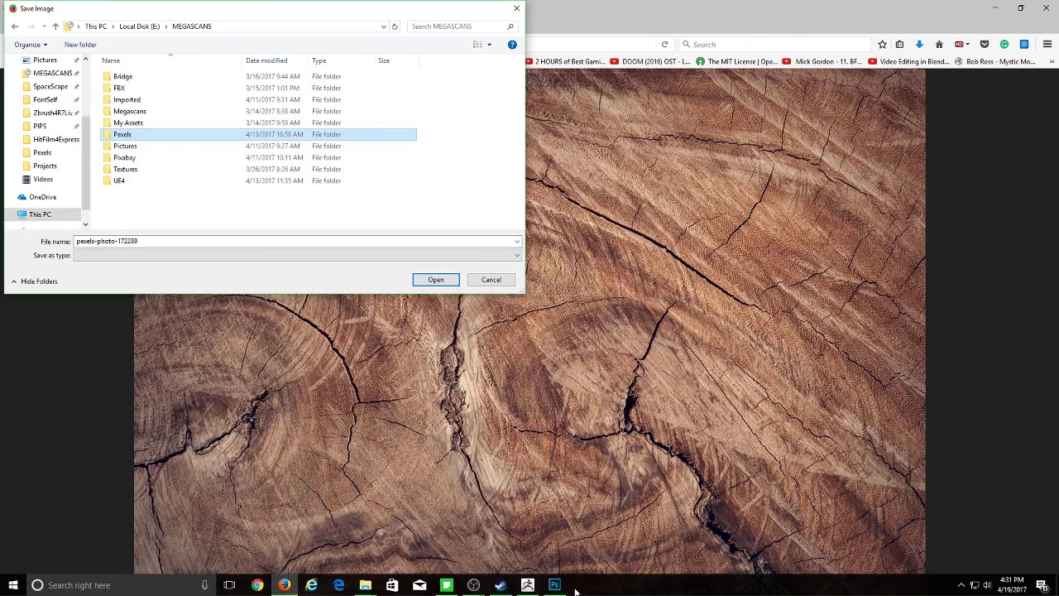
left_click(473, 584)
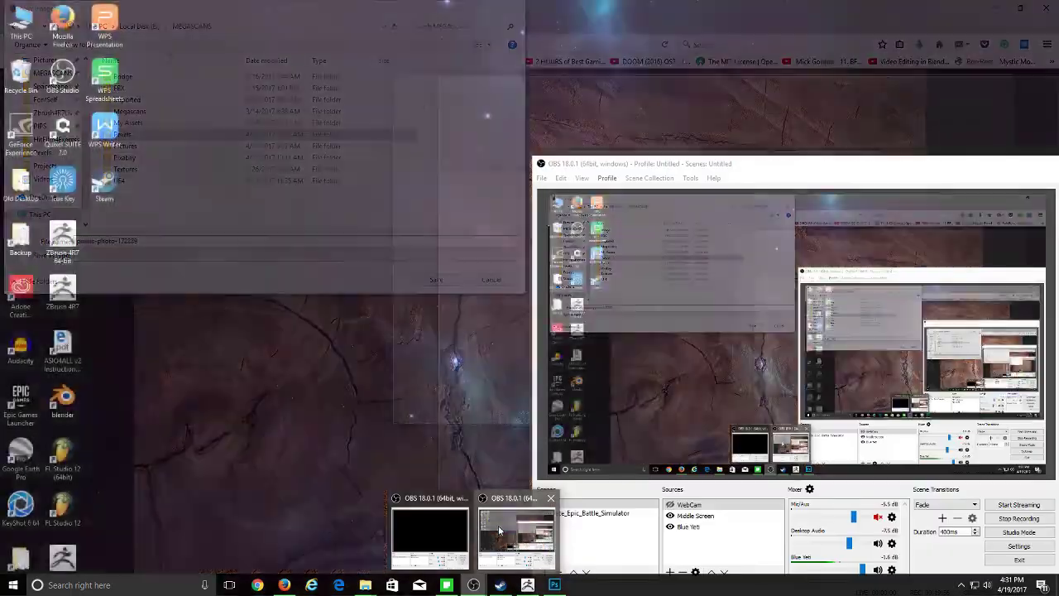
left_click(498, 526)
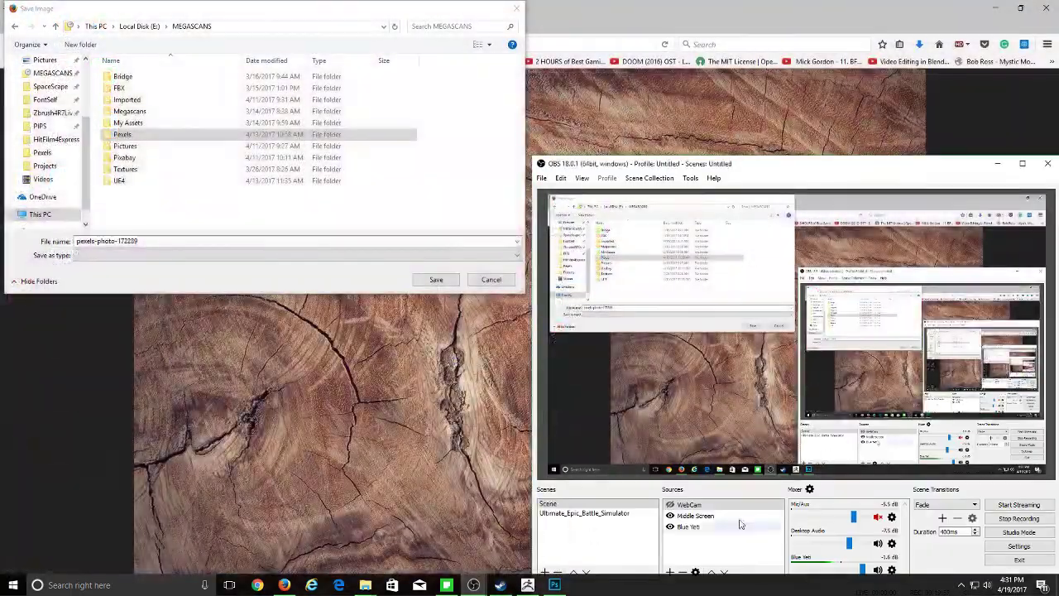
left_click(992, 522)
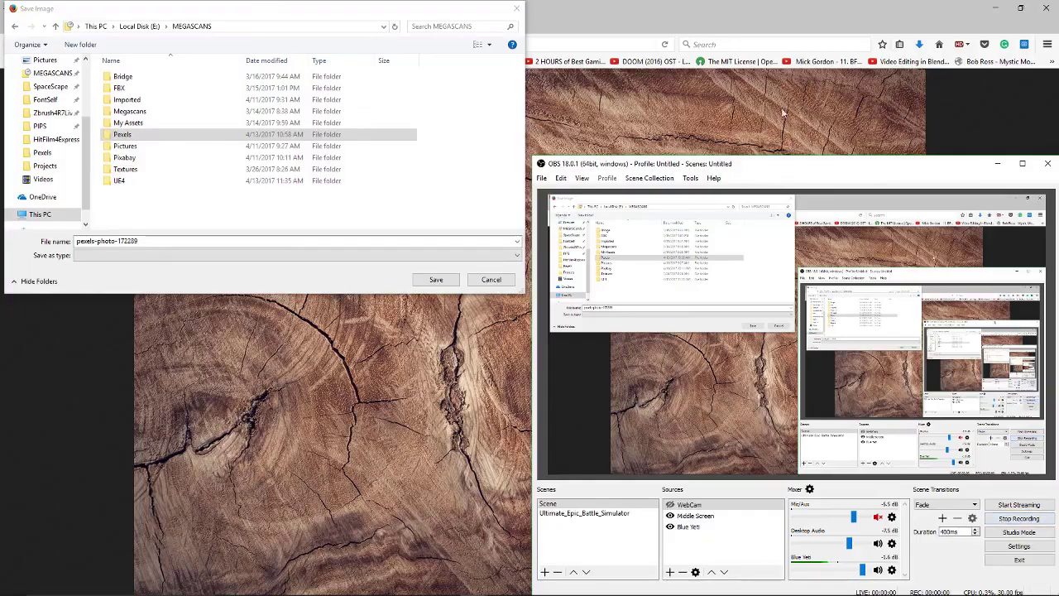
Open the MEGASCANS Pexels folder inside Firefox's image-saving dialog.
left_click(413, 15)
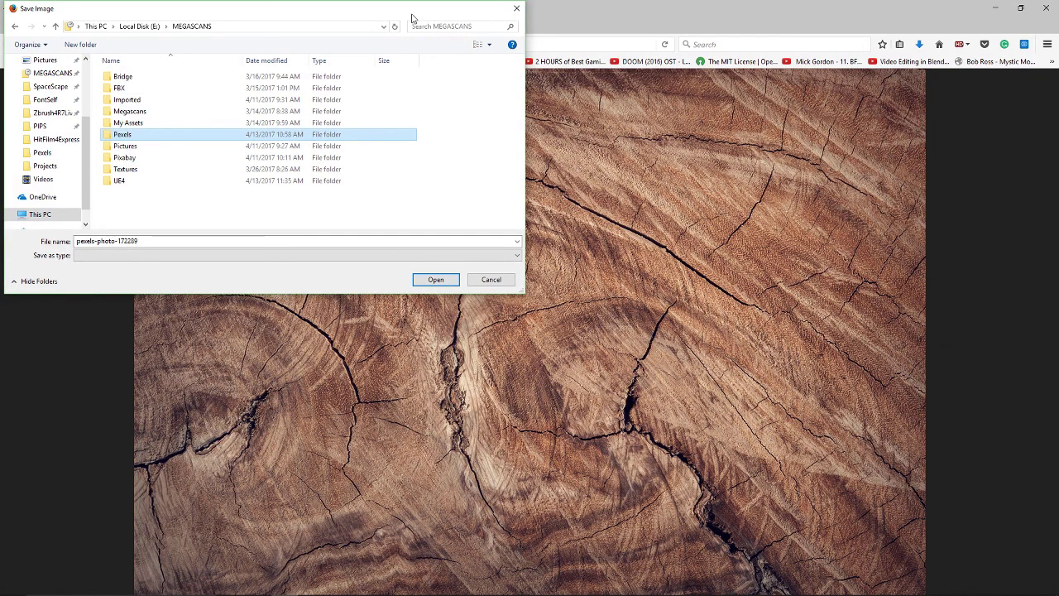
double_click(120, 136)
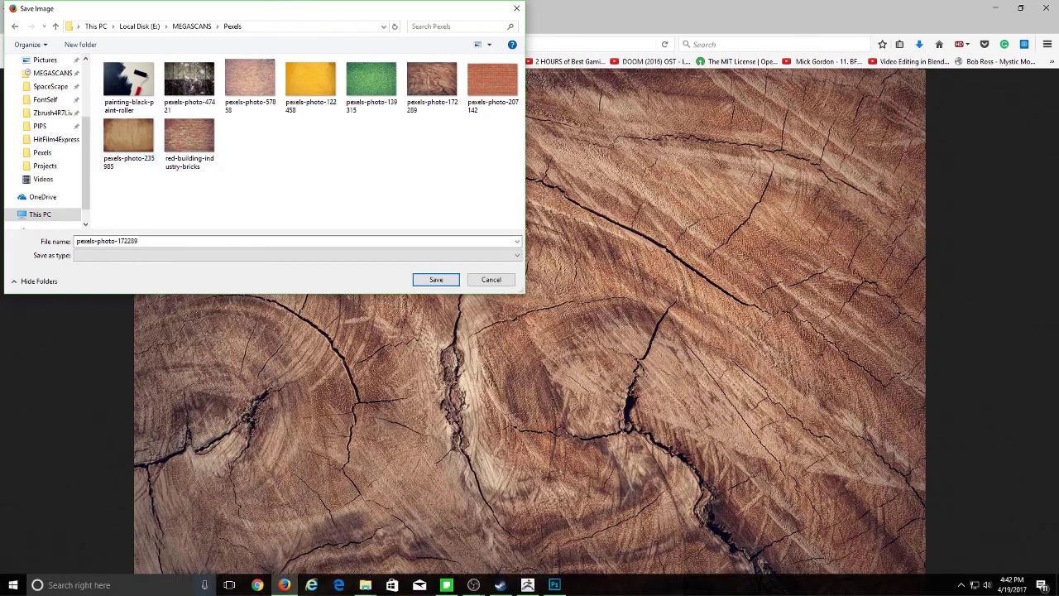
left_click(527, 585)
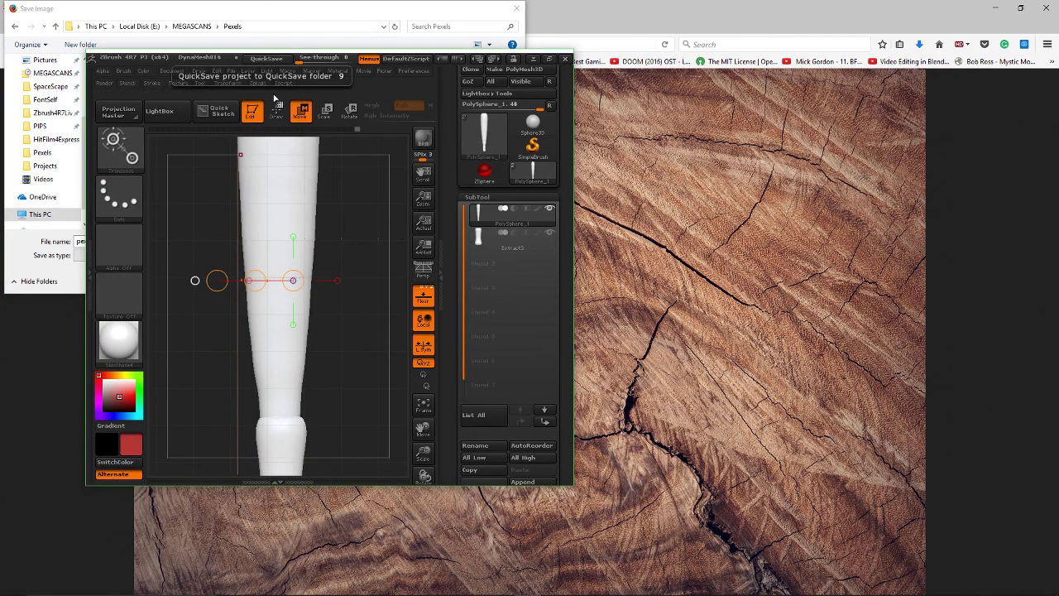
left_click(272, 9)
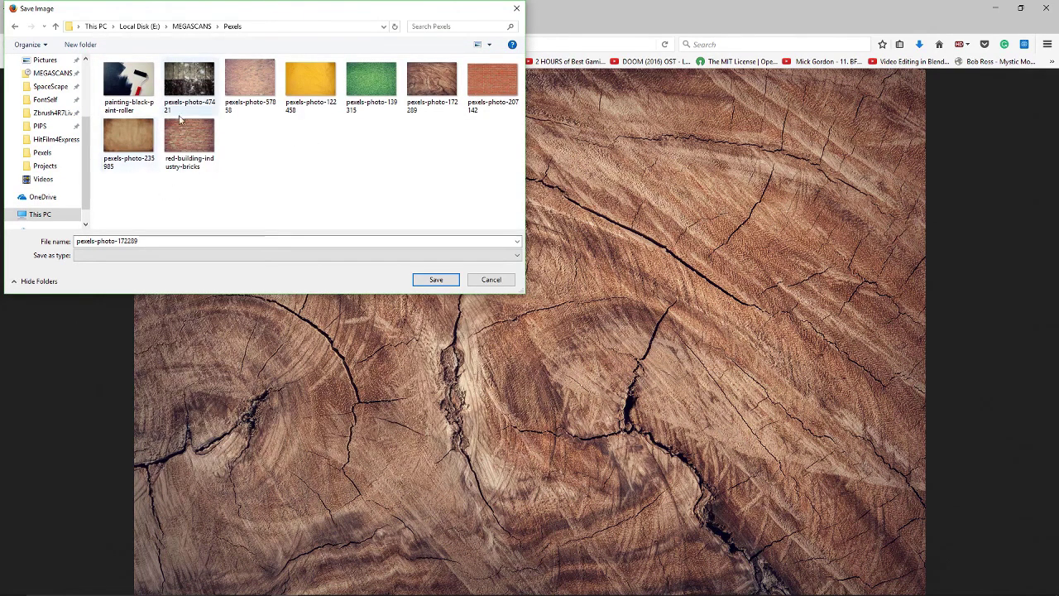
Open the pexels-photo-235985 image from the Pexels folder in Adobe Photoshop CC 2017.
right_click(135, 143)
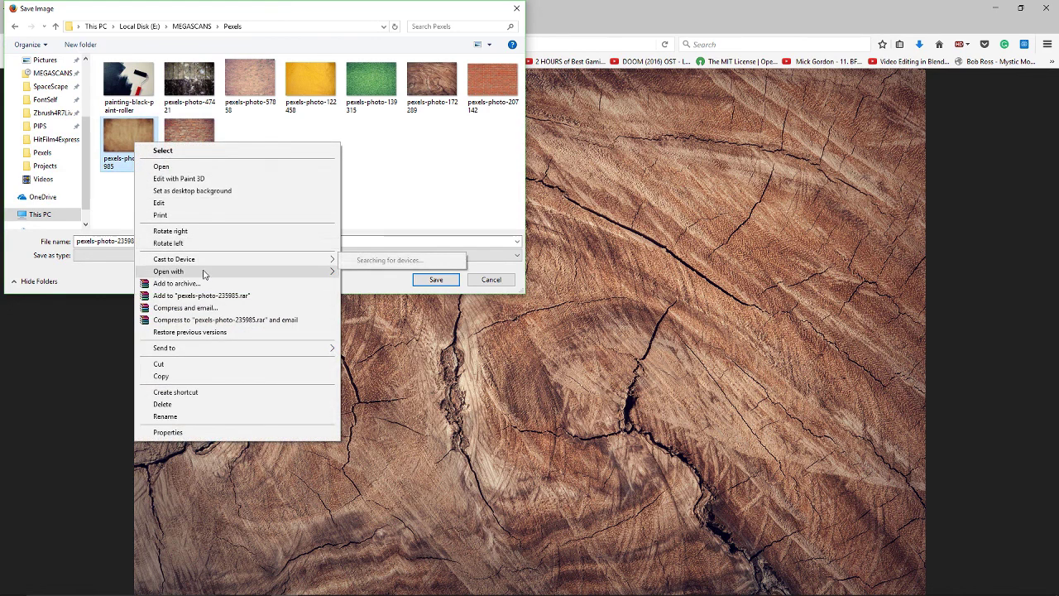
mouse_move(203, 272)
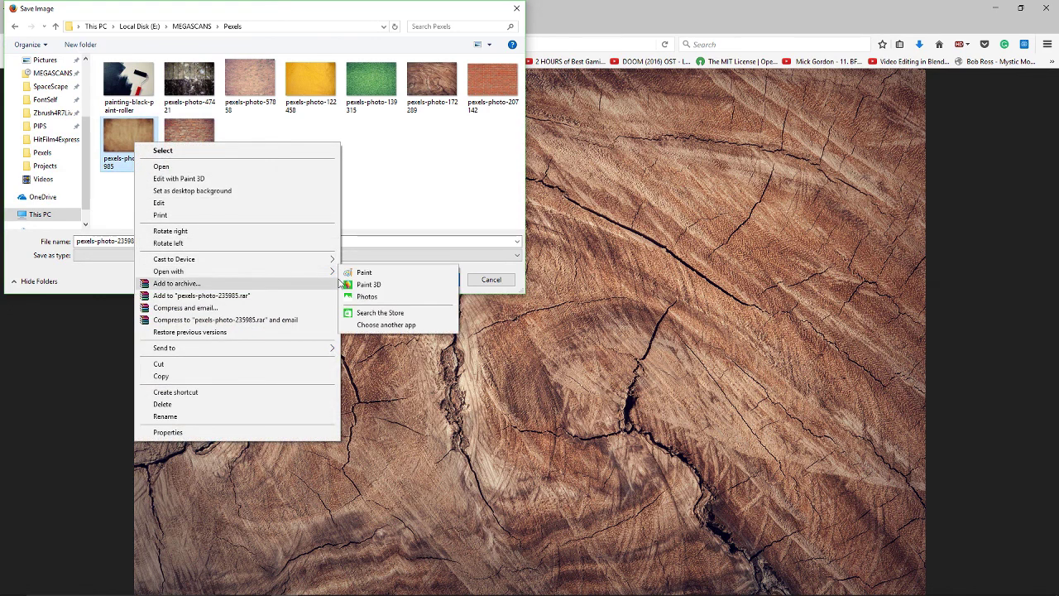
left_click(382, 325)
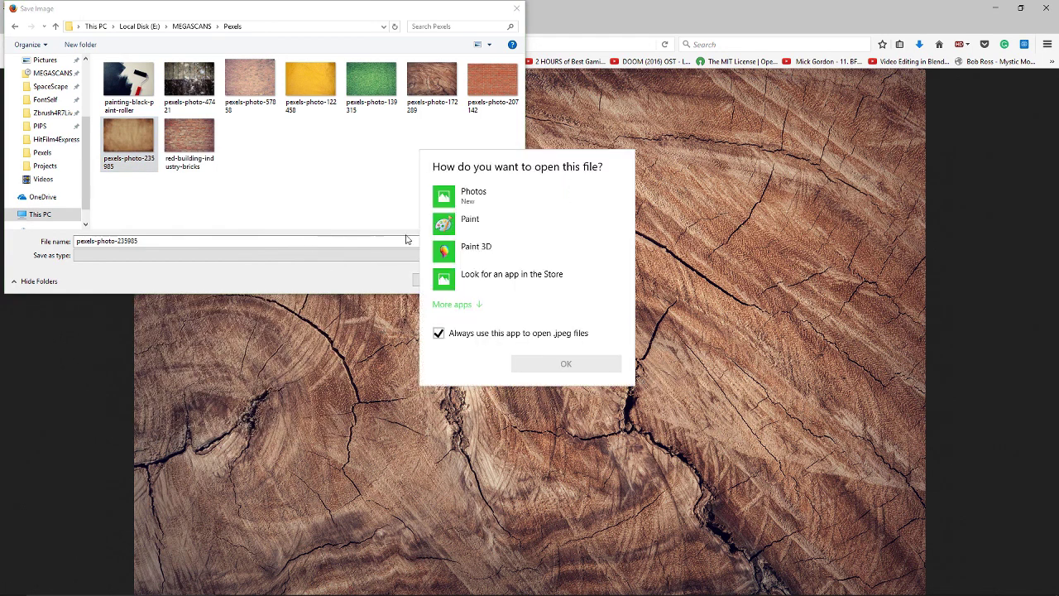
left_click(455, 304)
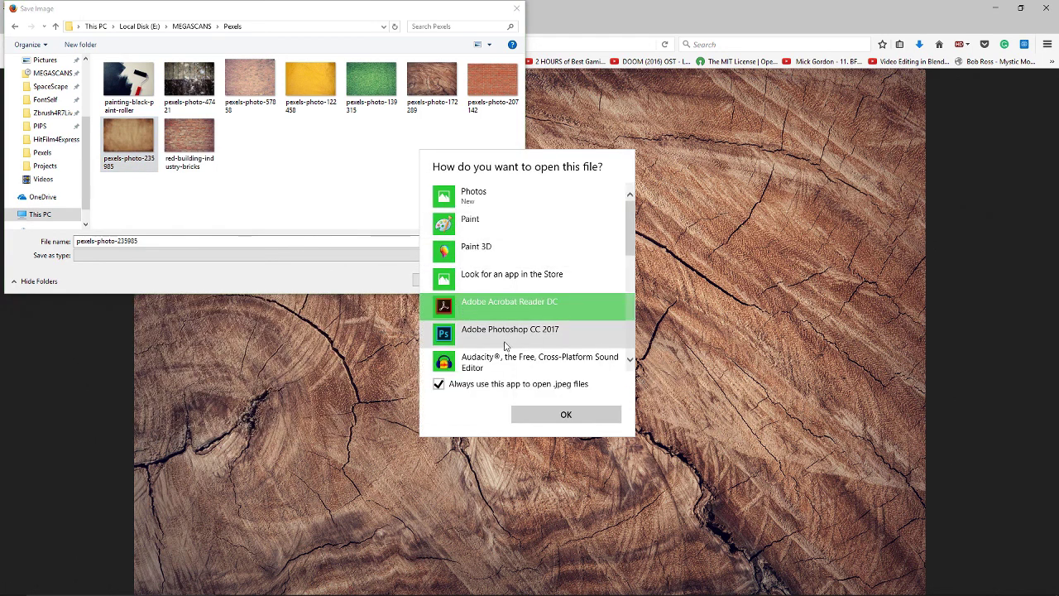
left_click(508, 331)
left_click(554, 413)
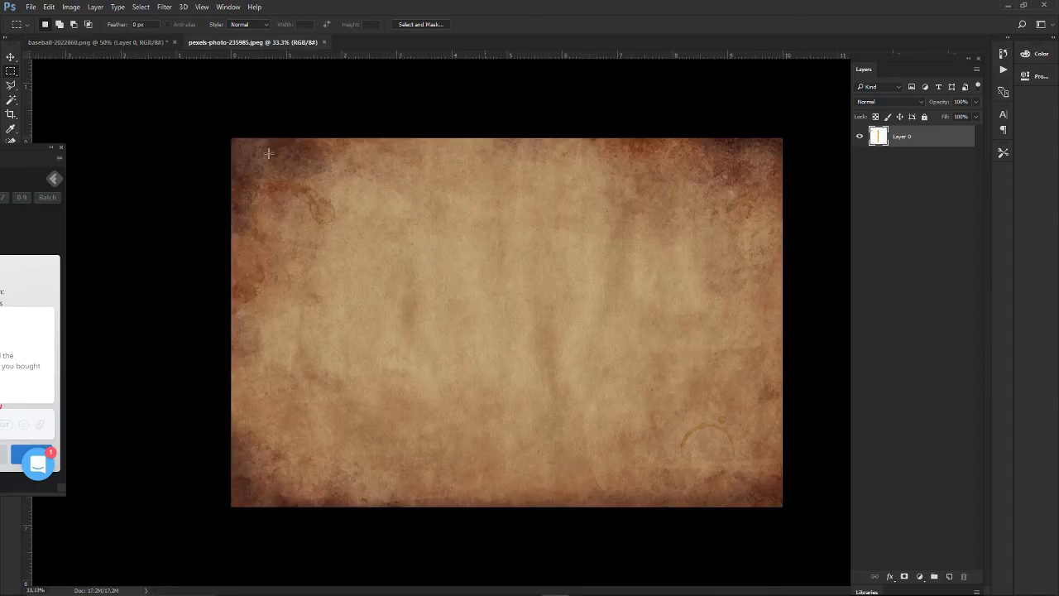
Save pexels-photo-235985 as a PNG copy in the Pexels folder with smallest/slow compression and no interlacing.
left_click(31, 8)
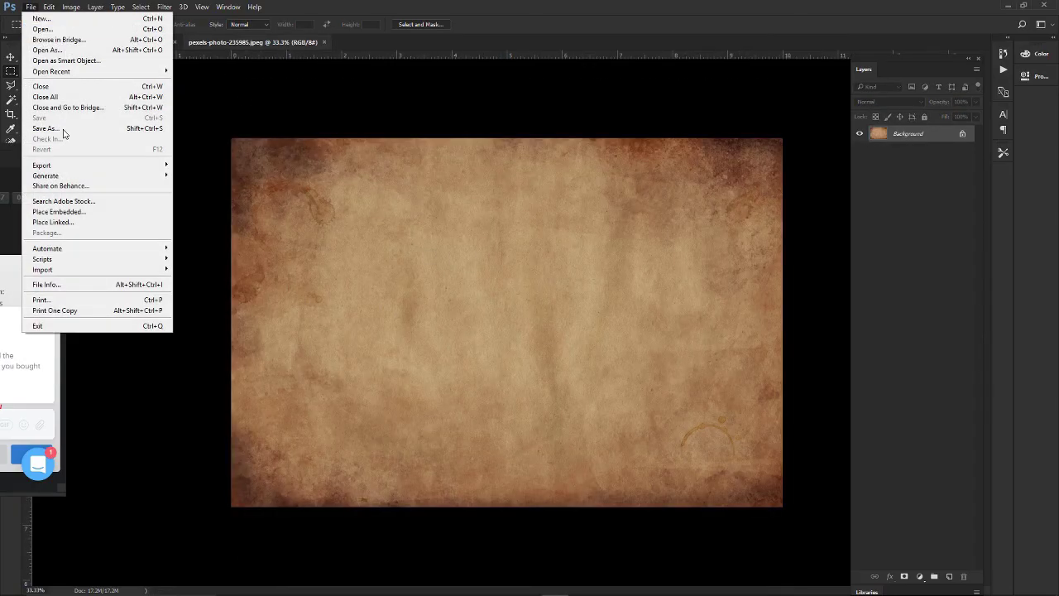
left_click(72, 132)
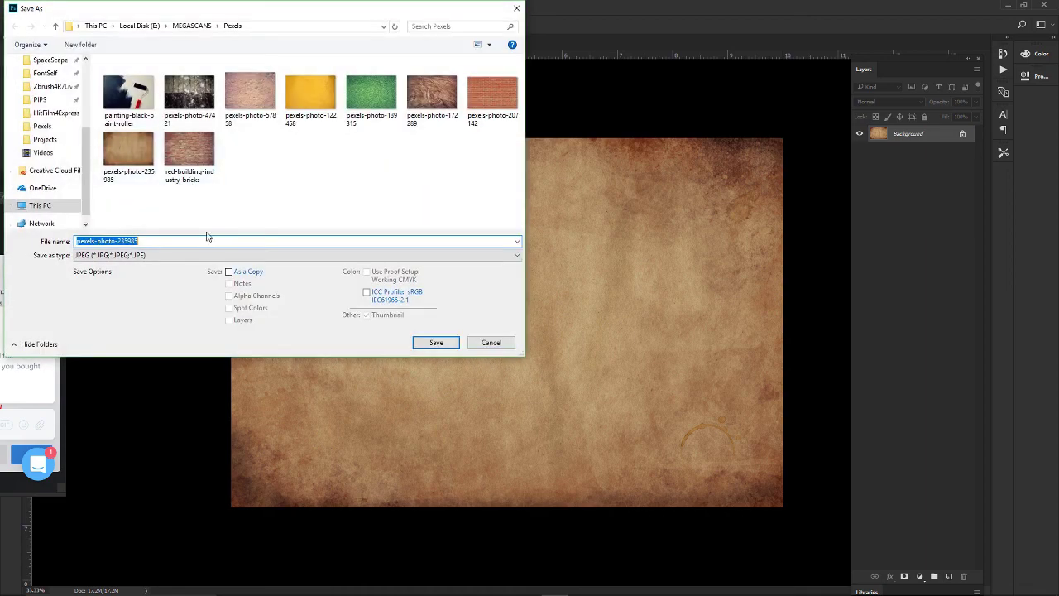
left_click(190, 255)
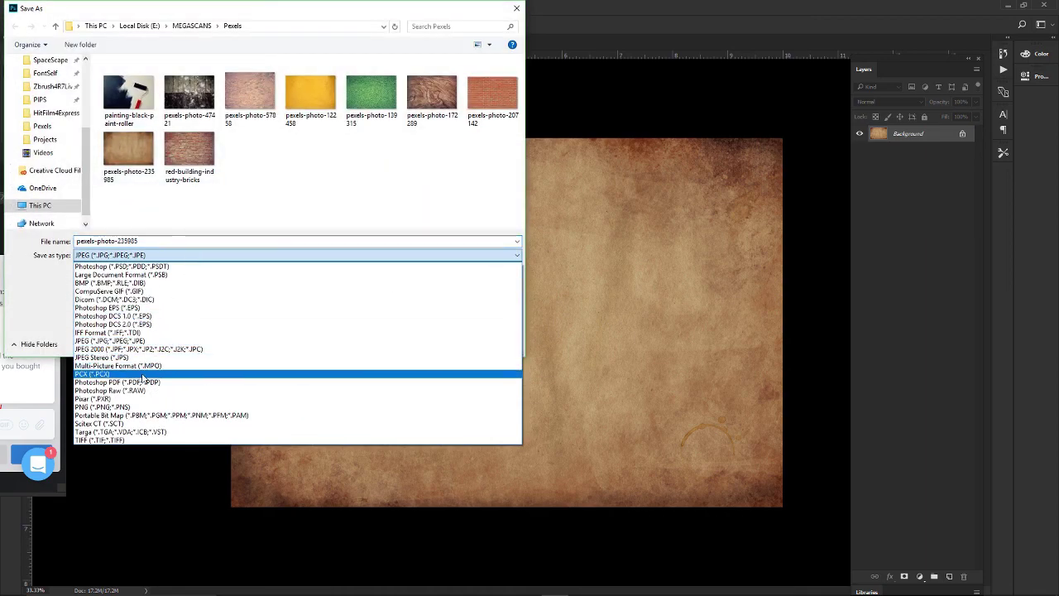
left_click(142, 406)
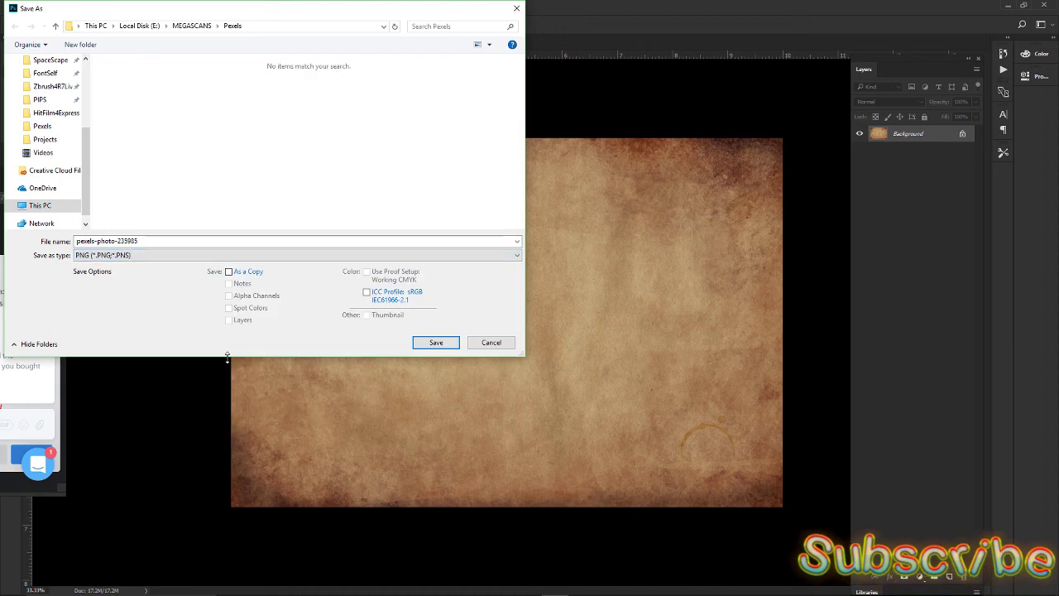
left_click(436, 342)
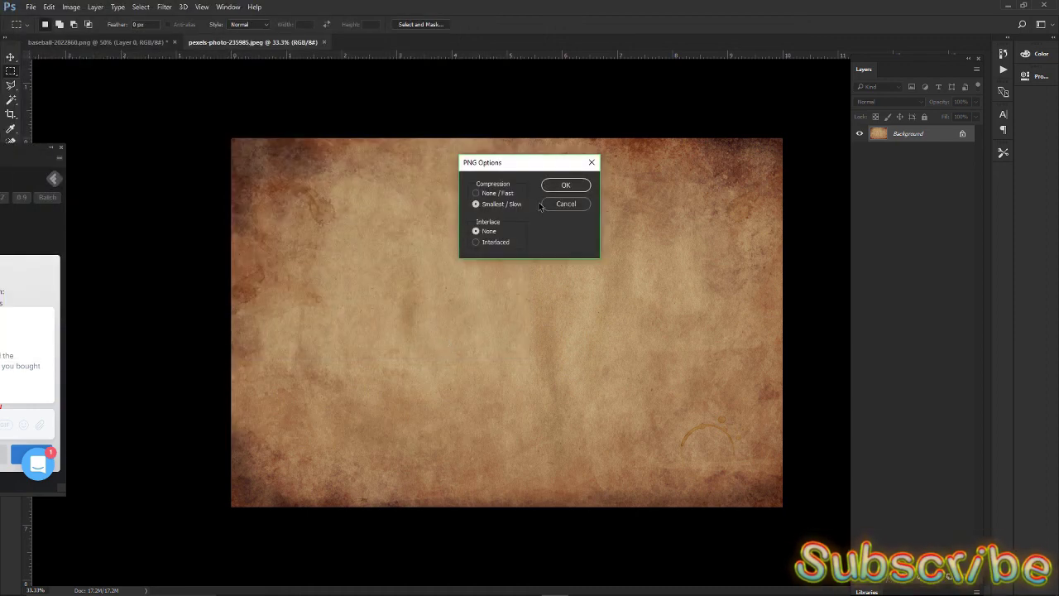
left_click(564, 182)
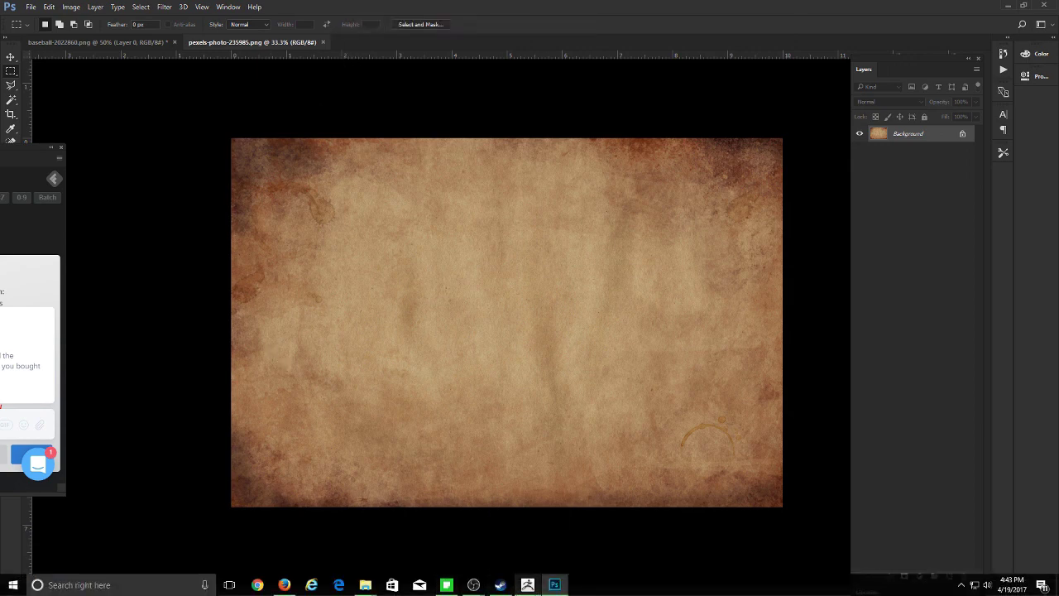
Switch to the Pexels folder window and open the pexels-photo-172289 wood image in Adobe Photoshop CC 2017.
mouse_move(526, 585)
mouse_move(364, 585)
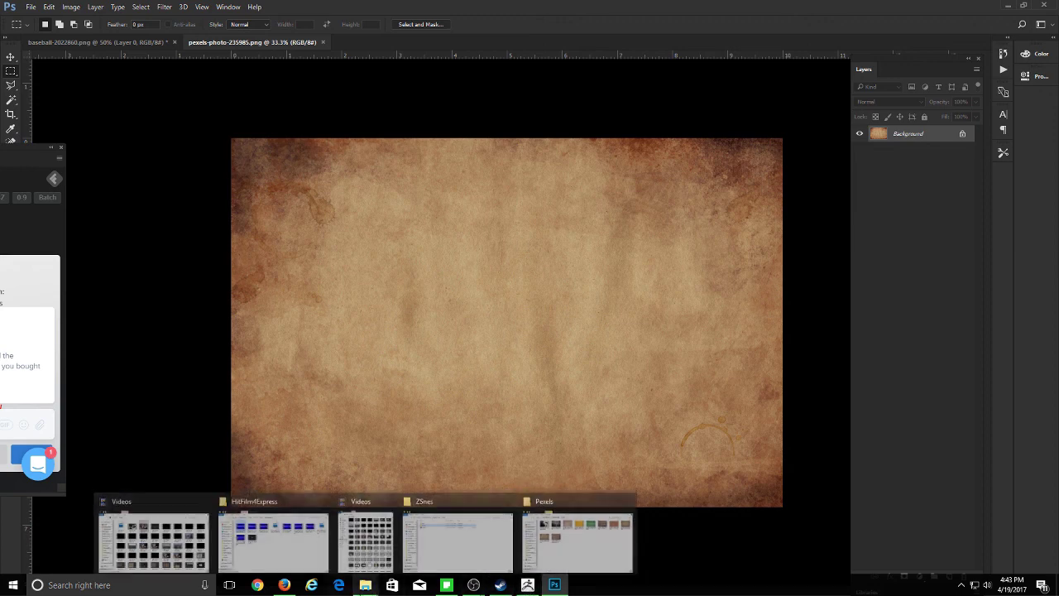
left_click(529, 534)
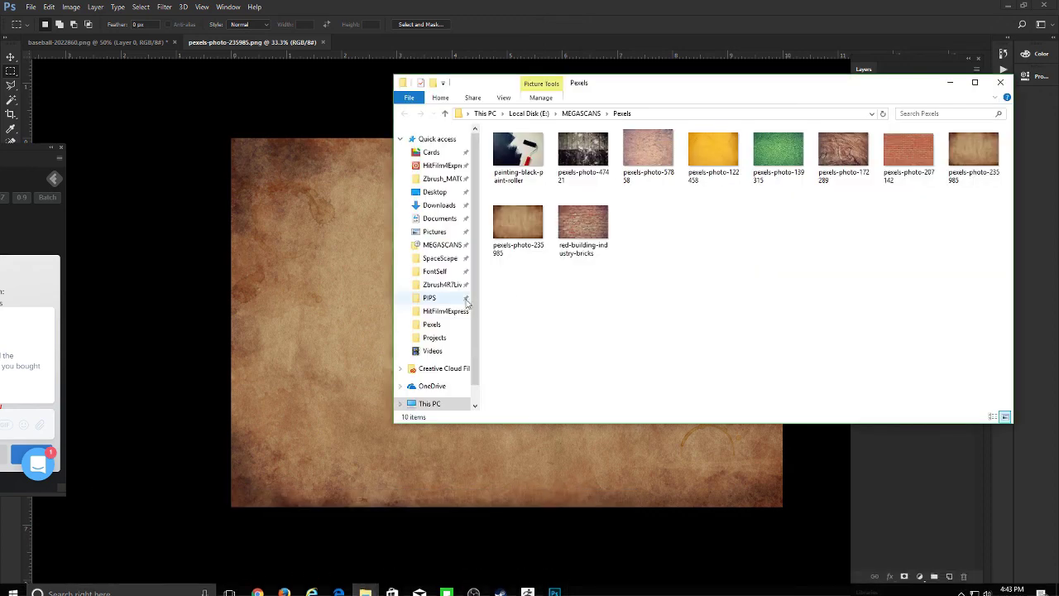
left_click(835, 149)
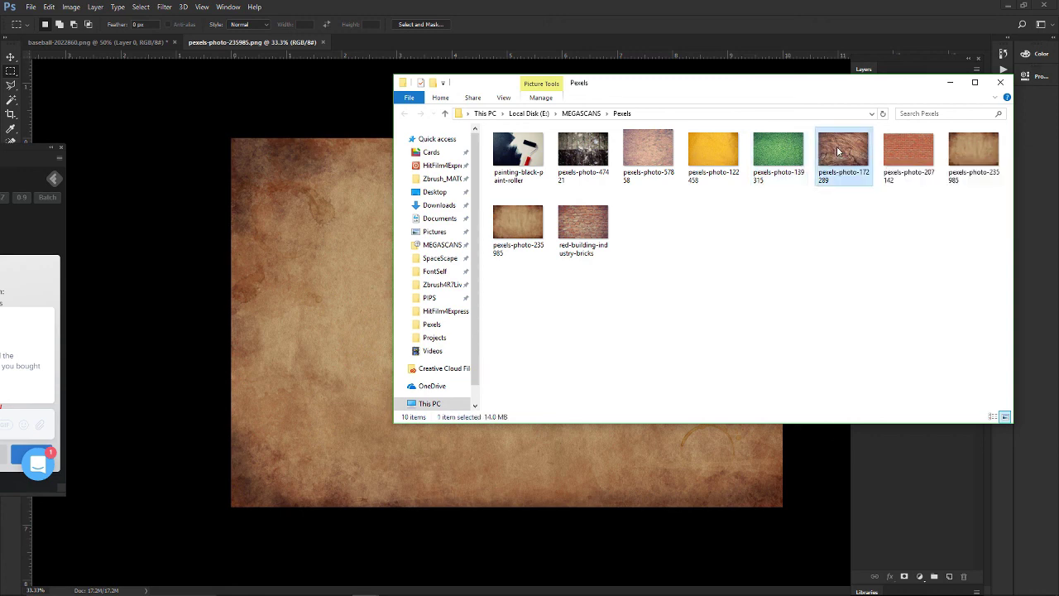
right_click(837, 150)
mouse_move(872, 275)
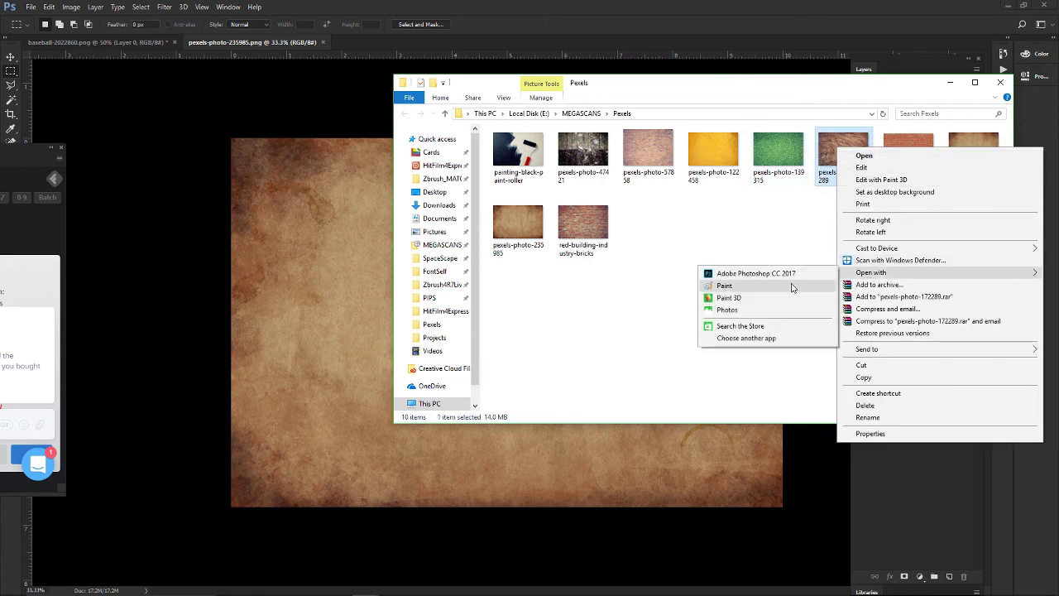
left_click(790, 273)
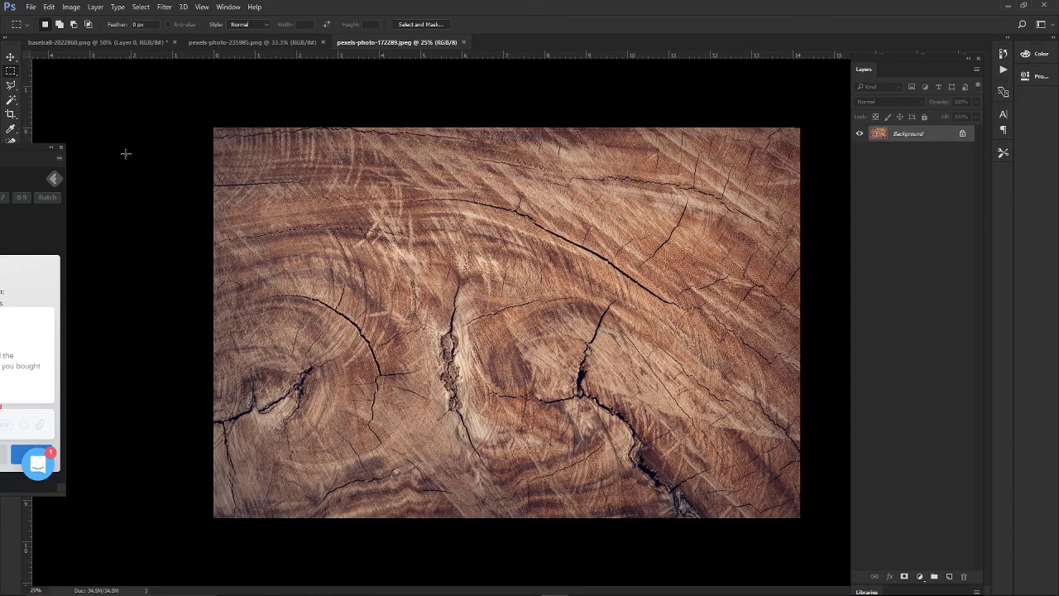
Save the pexels-photo-172289 wood image as a PNG in the Pexels folder with smallest/slow compression and no interlacing.
left_click(31, 7)
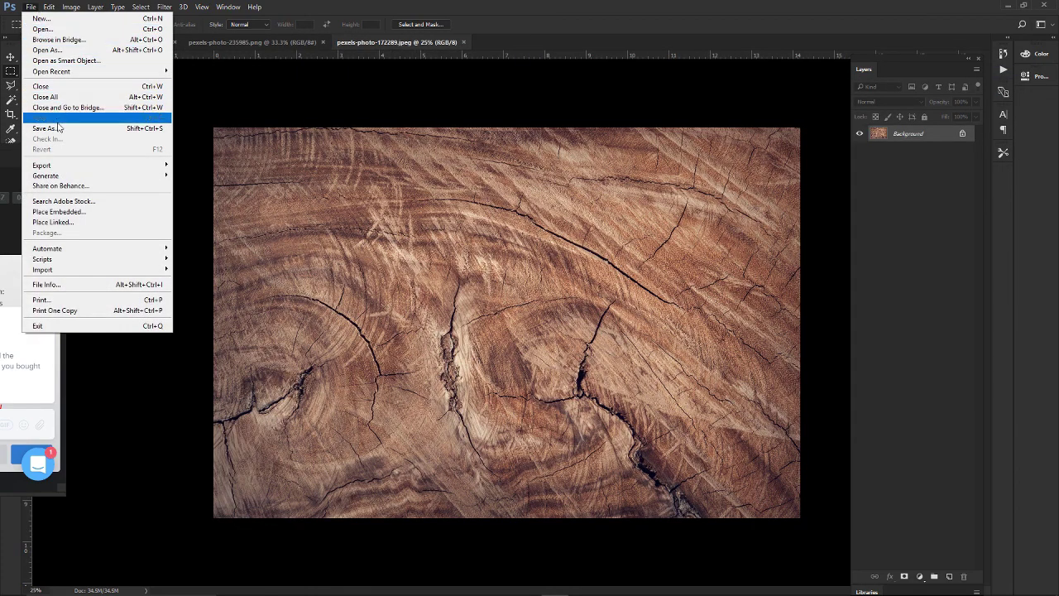
left_click(83, 121)
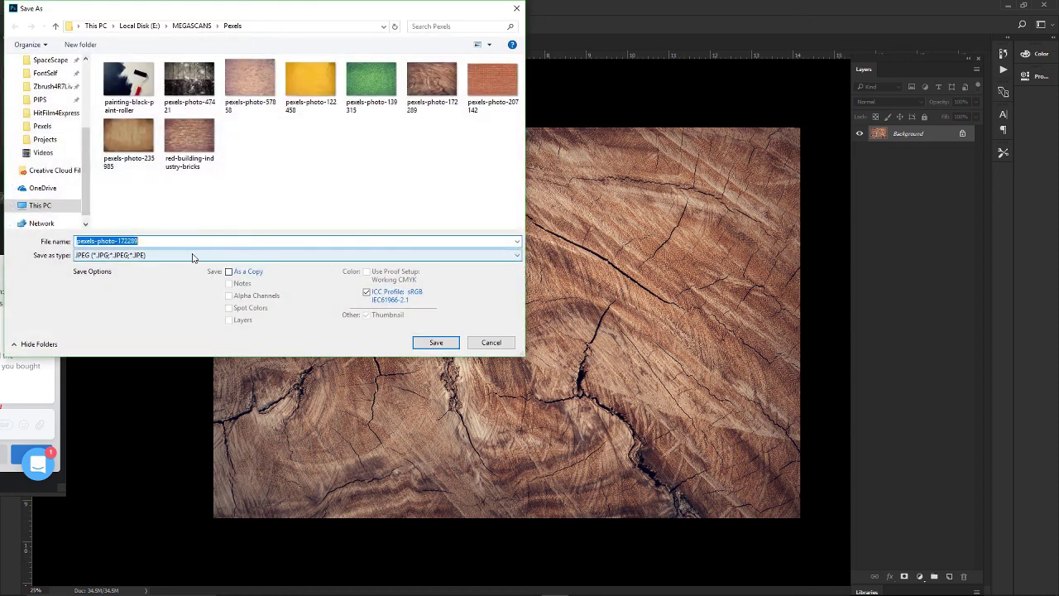
left_click(193, 255)
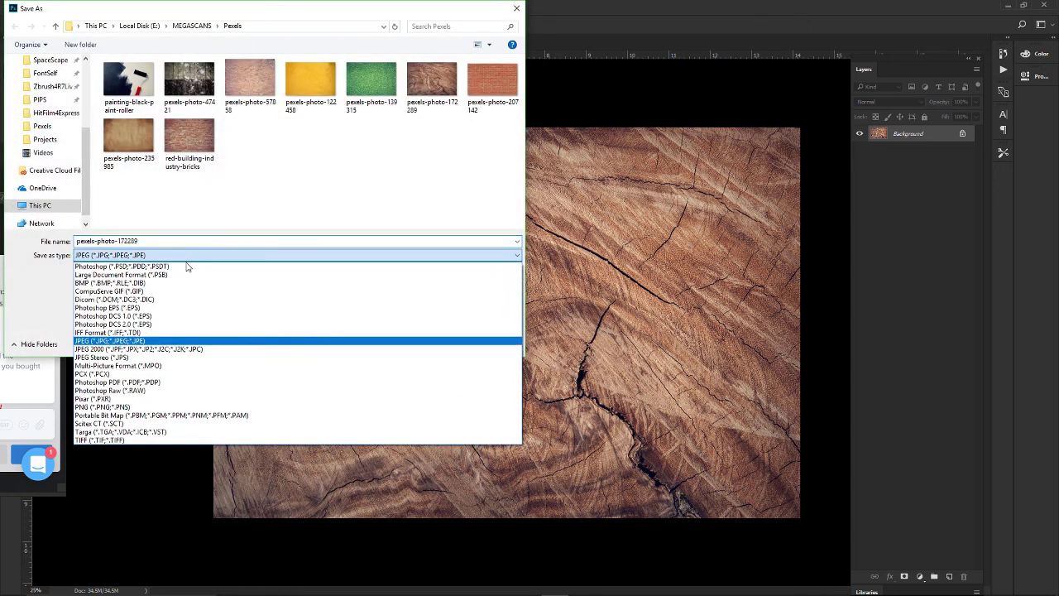
left_click(144, 408)
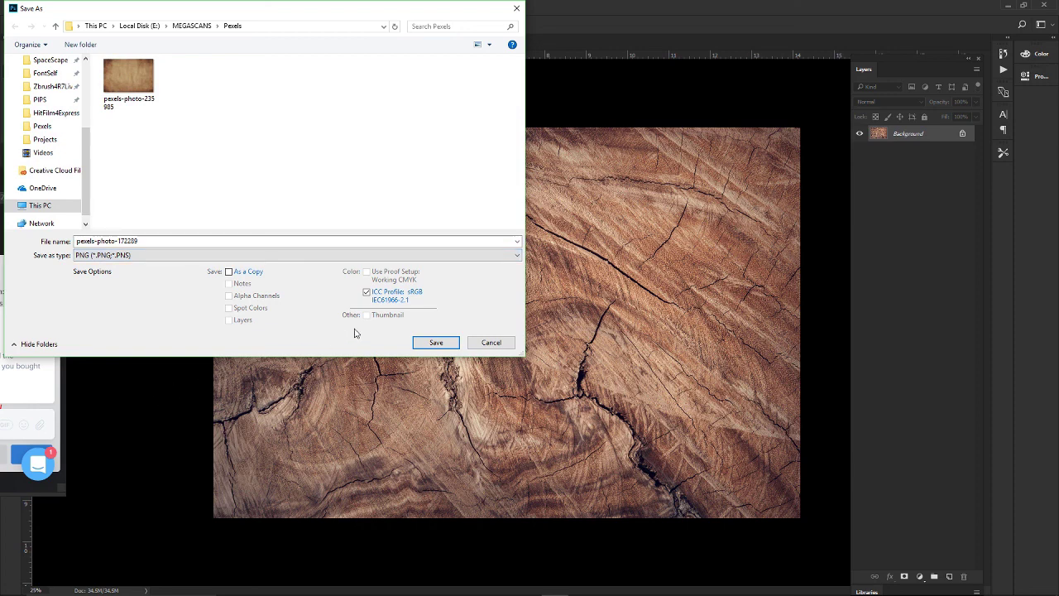
left_click(457, 345)
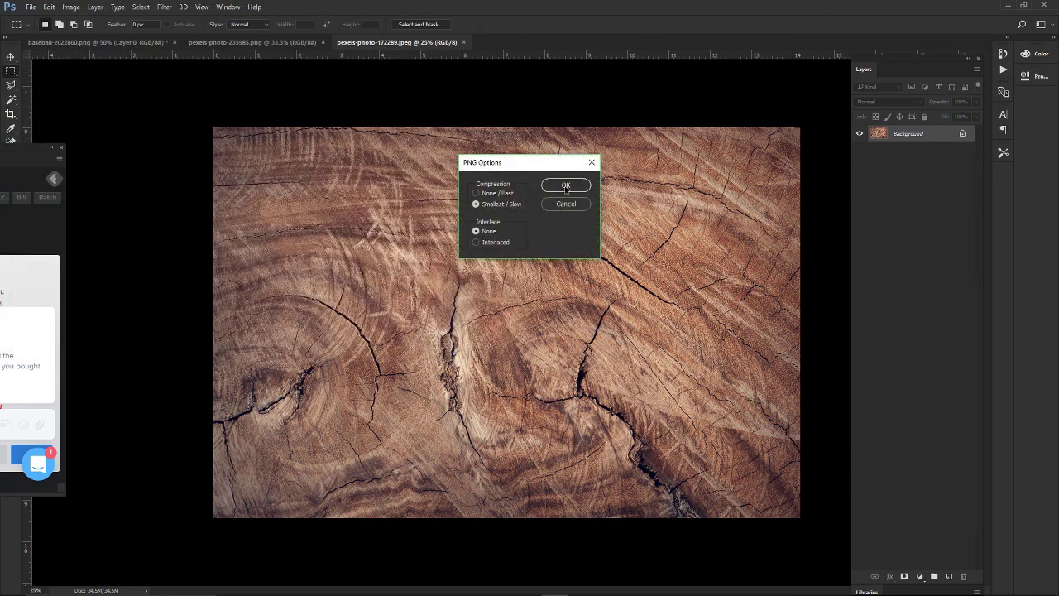
left_click(566, 185)
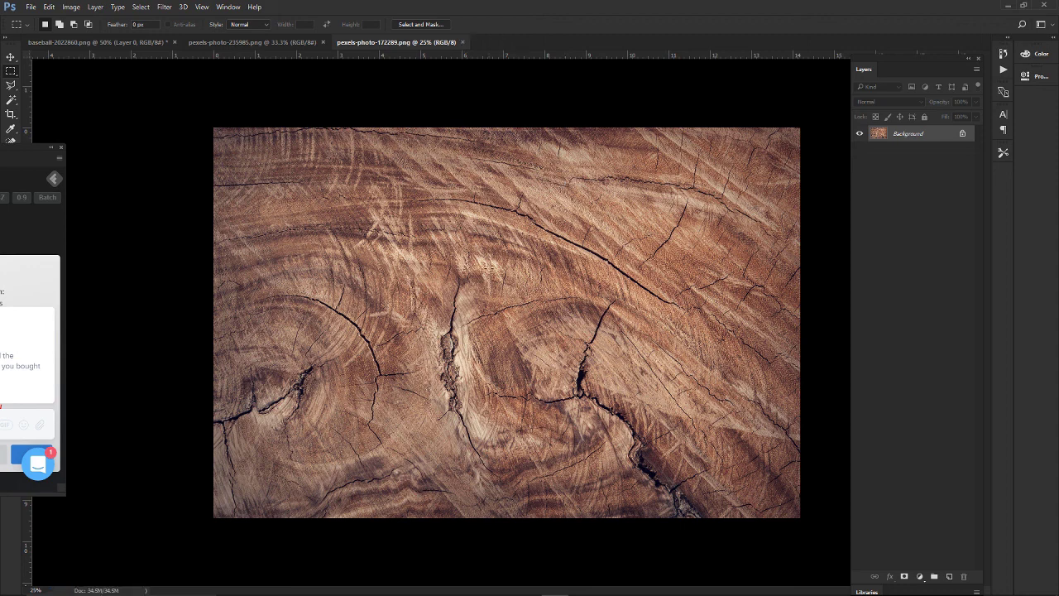
Minimize Photoshop, switch to ZBrush and maximize its window.
left_click(1009, 7)
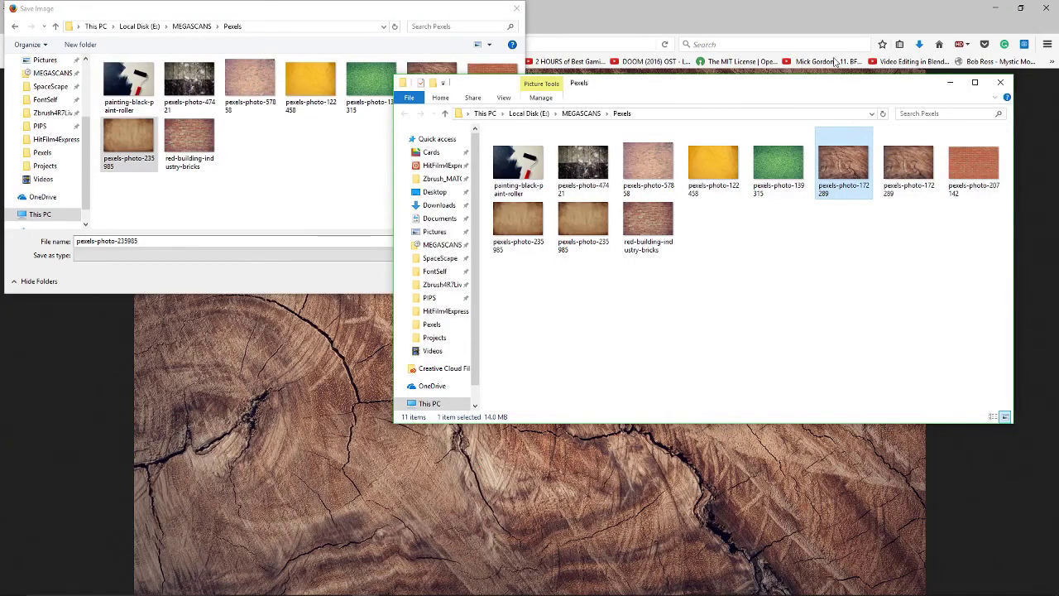
mouse_move(420, 591)
left_click(534, 589)
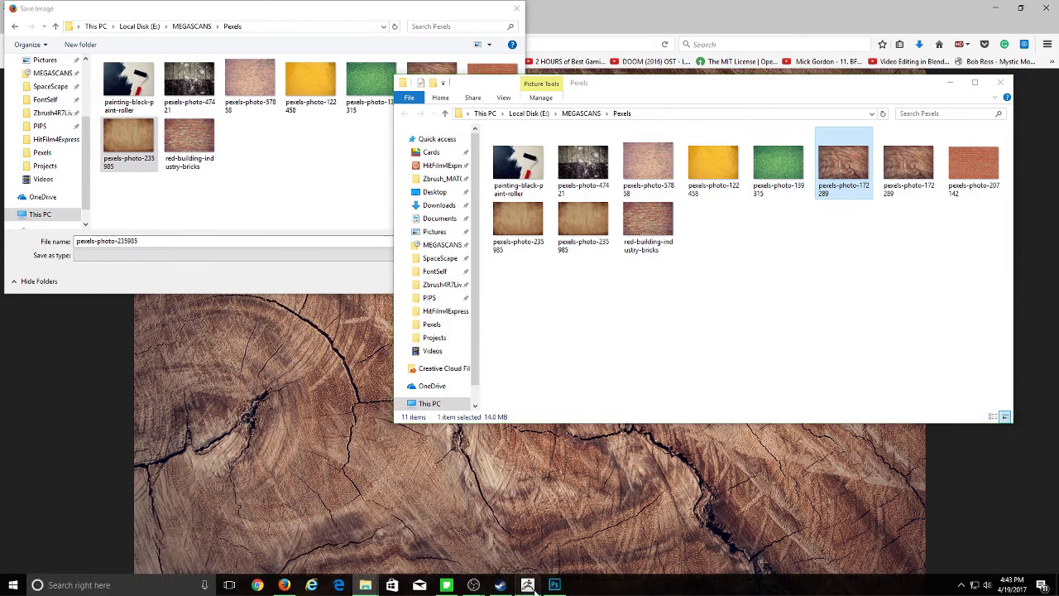
left_click(543, 58)
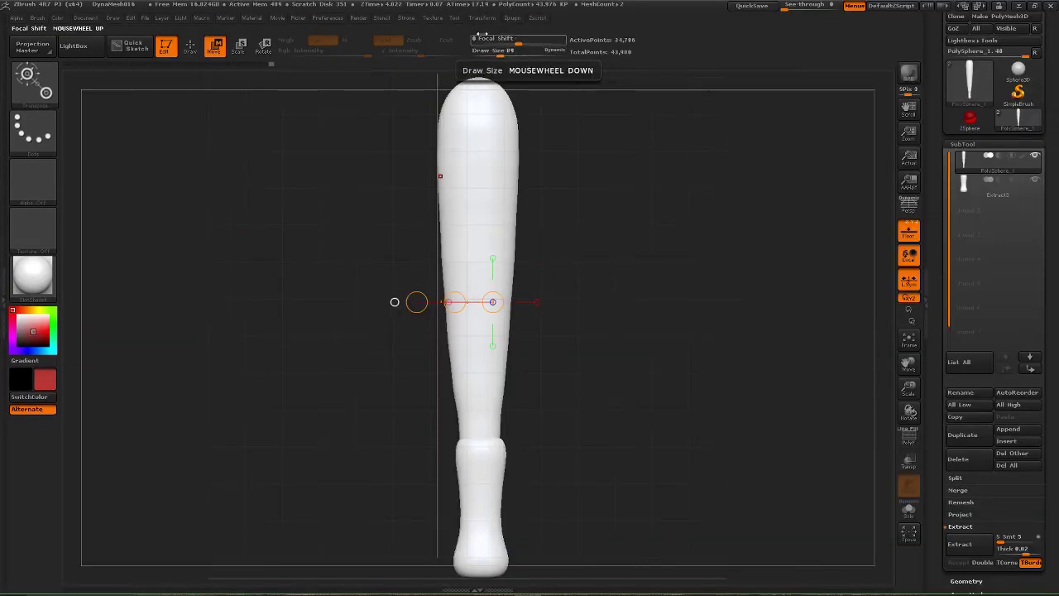
Import the pexels-photo-172289 wood image from the Pexels folder as a texture.
left_click(431, 19)
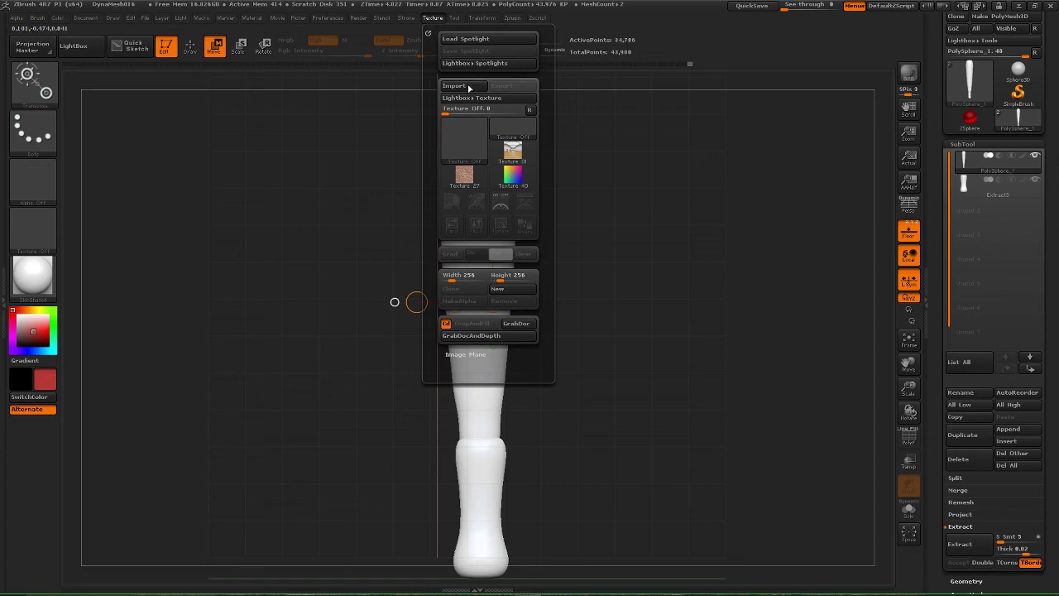
left_click(467, 86)
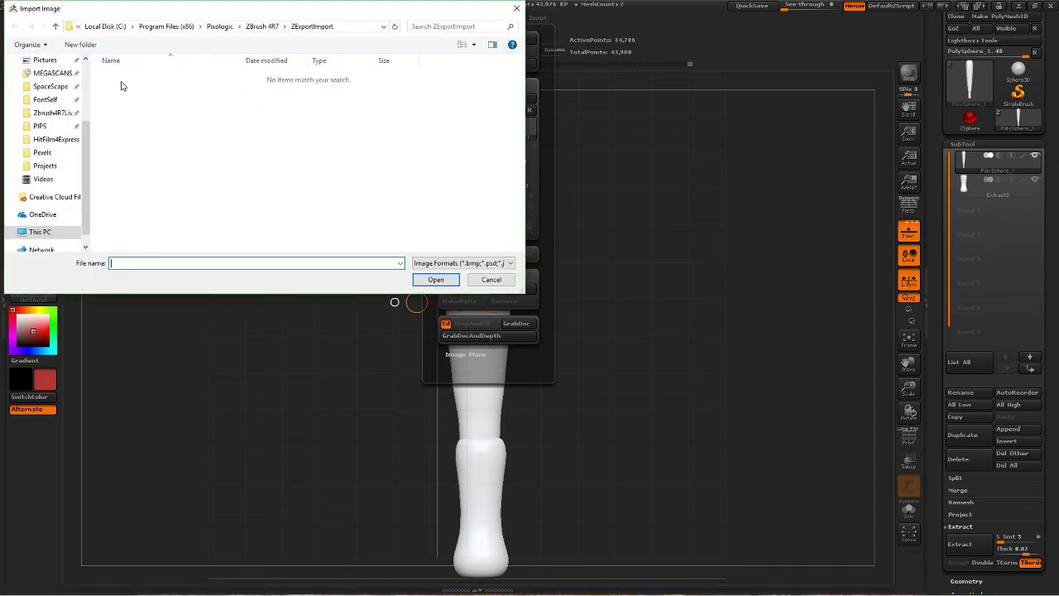
left_click(42, 153)
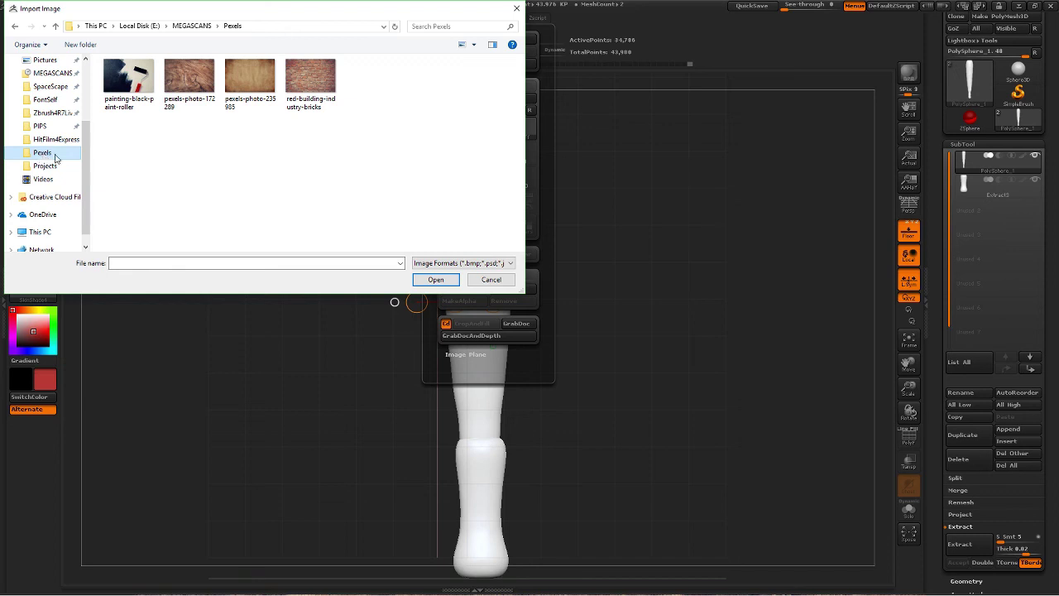
left_click(196, 91)
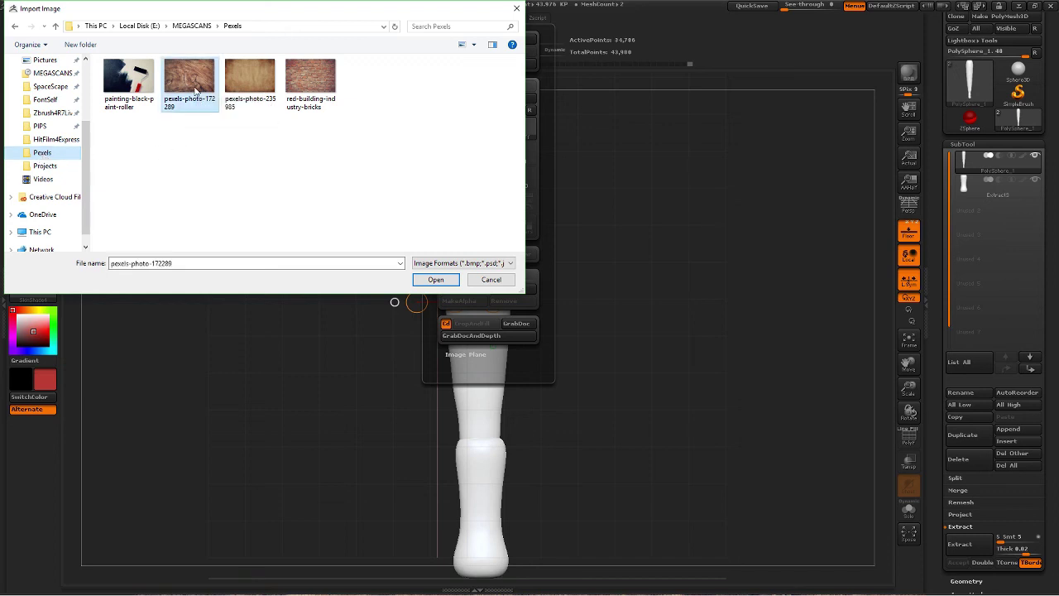
left_click(435, 279)
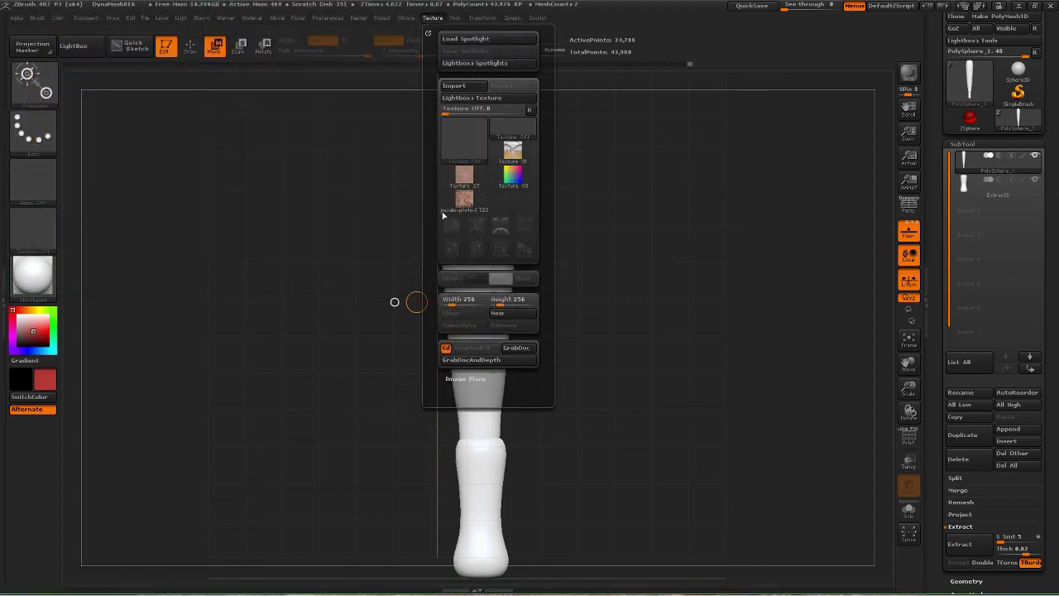
Start importing another texture image from the Pexels folder.
left_click(433, 19)
left_click(455, 86)
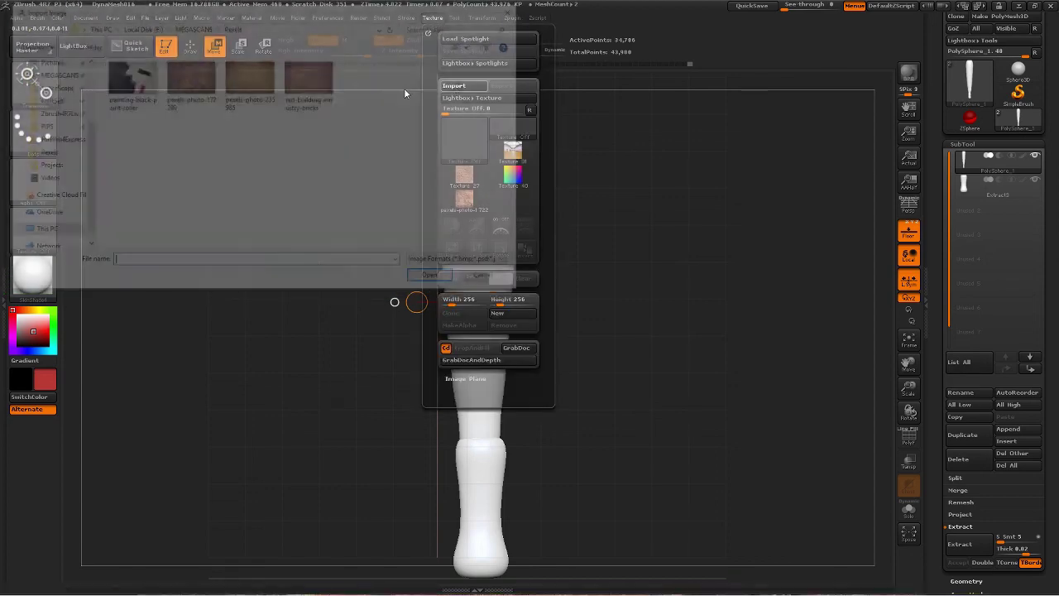
Import the pexels-photo-235985 image as a texture and add it to Spotlight.
left_click(252, 76)
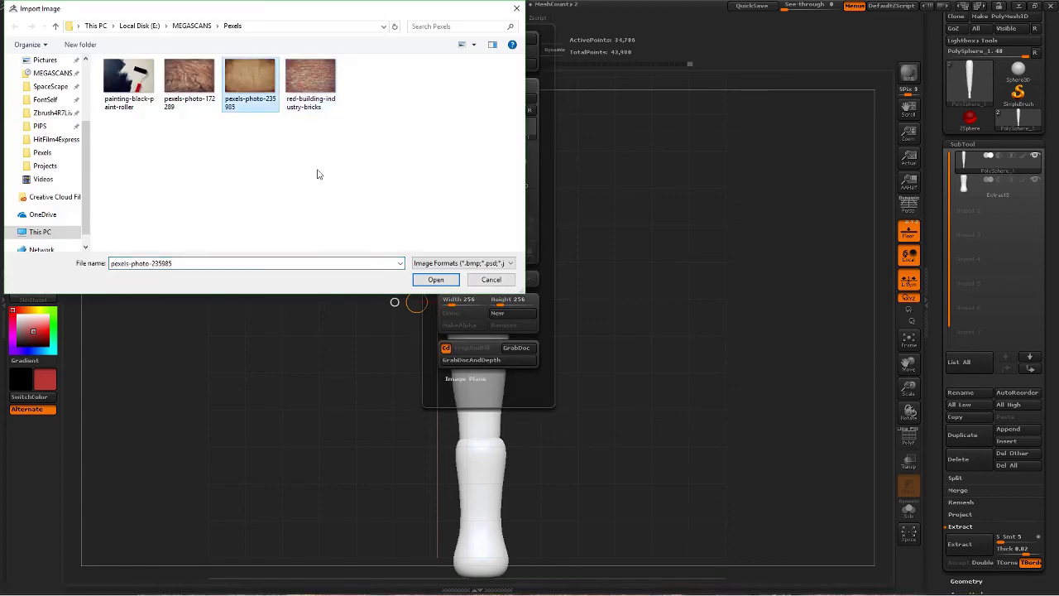
left_click(435, 280)
left_click(506, 202)
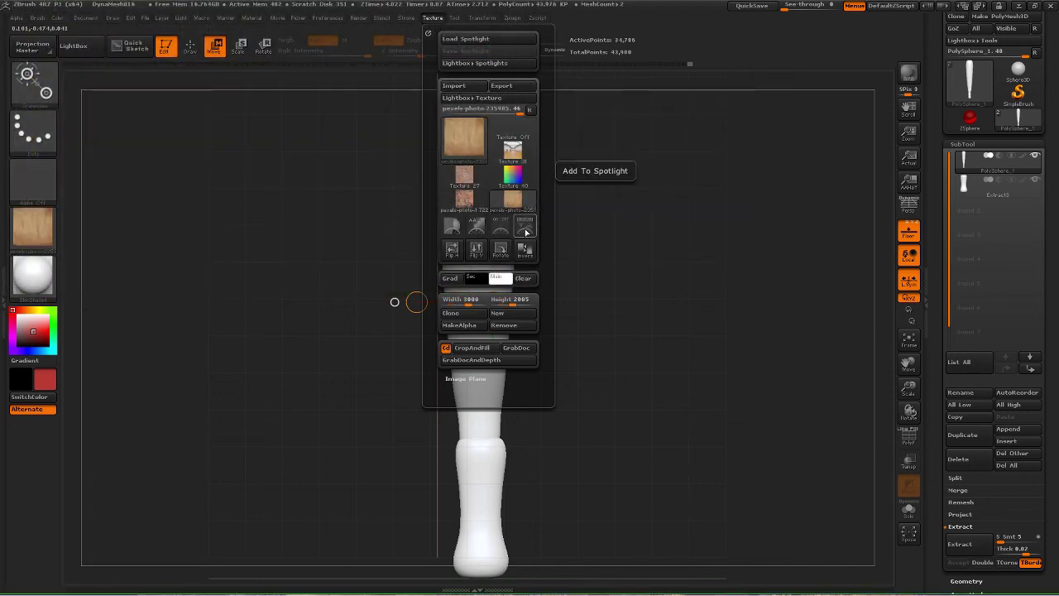
left_click(525, 229)
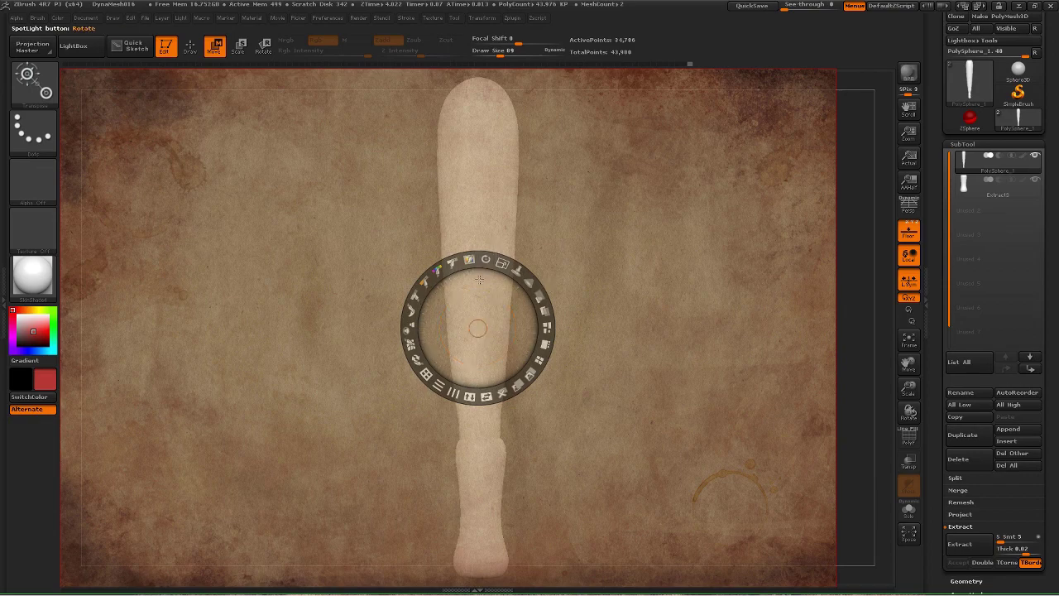
Adjust the Spotlight Radius of the image and hide the Spotlight dial to project over the bat.
key("shift+z")
key("shift+z")
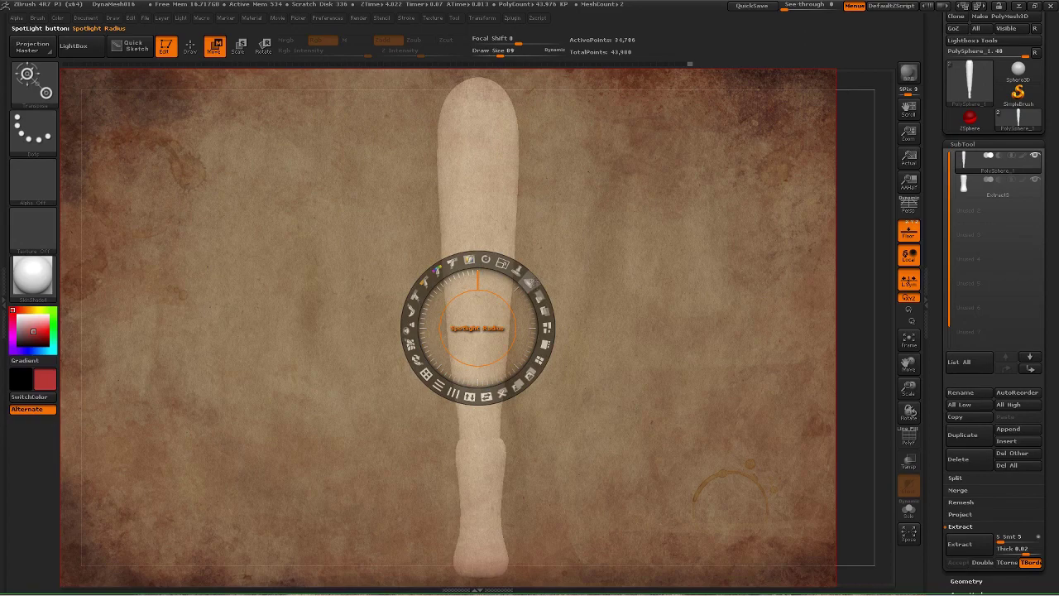
left_click_drag(531, 281, 533, 336)
key("shift+z")
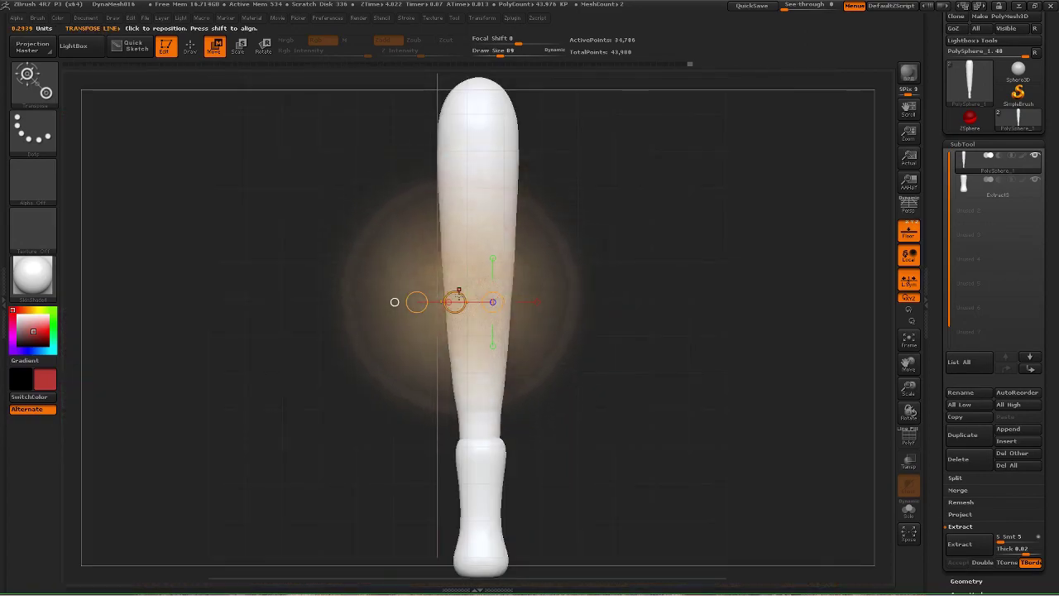
left_click_drag(474, 139, 477, 282)
Switch to Draw mode with the ClayBuildup brush and set it to paint Rgb colour only, without Zadd.
left_click(186, 46)
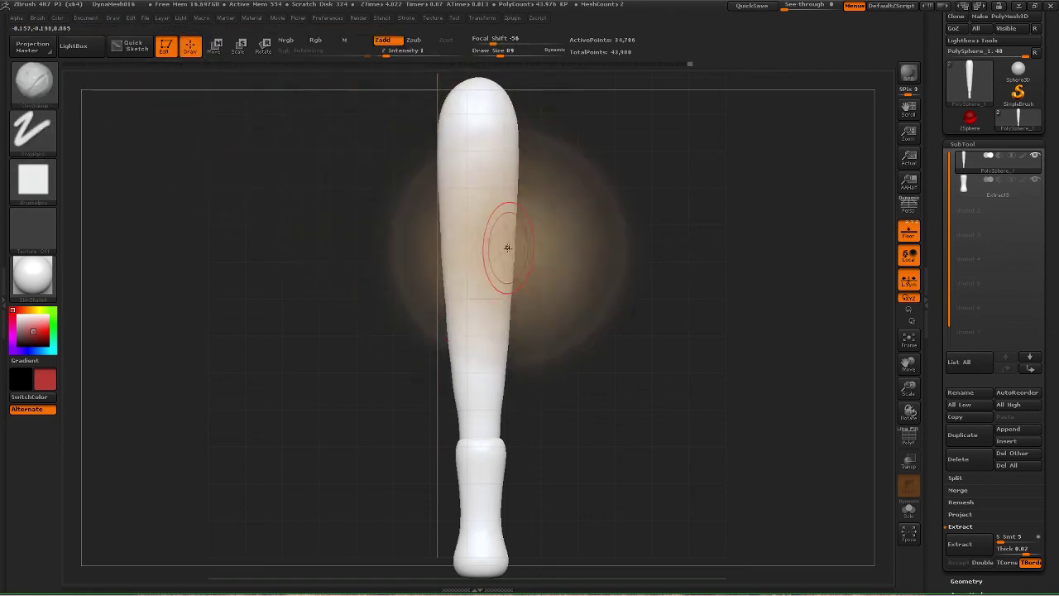
key("b")
key("c")
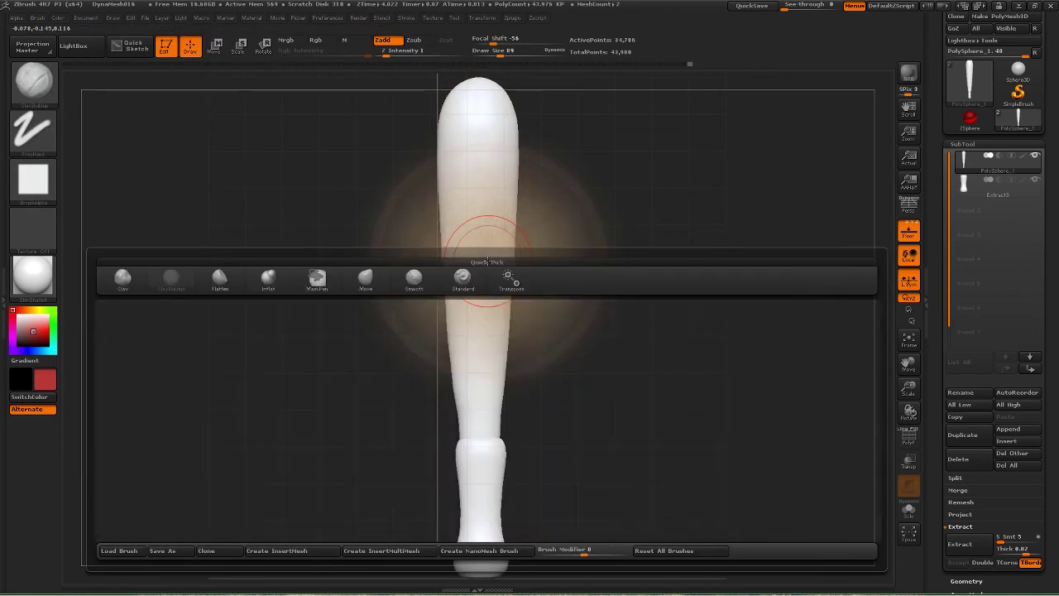
key("b")
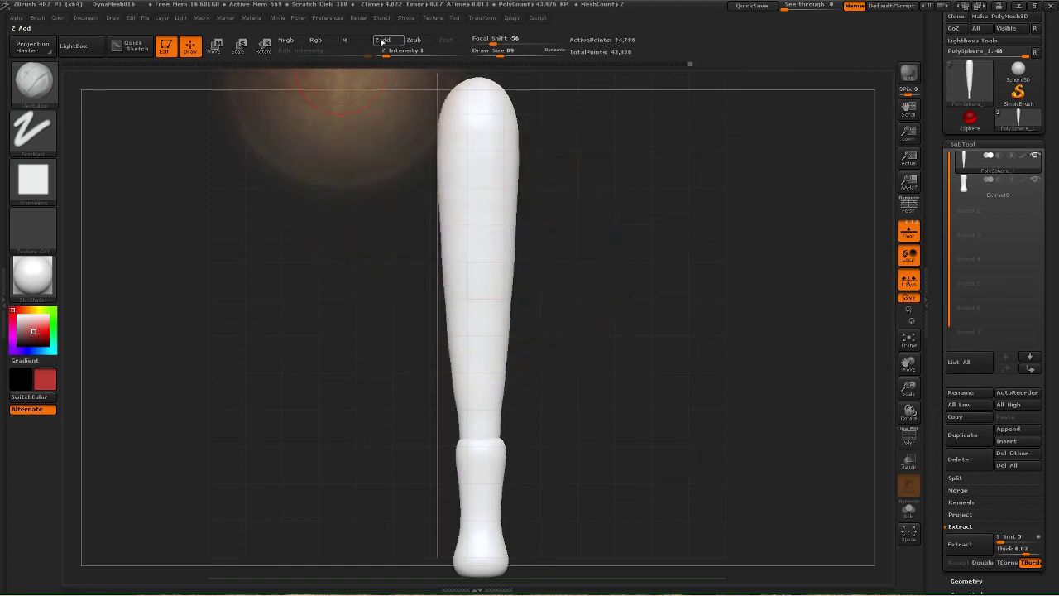
left_click(315, 40)
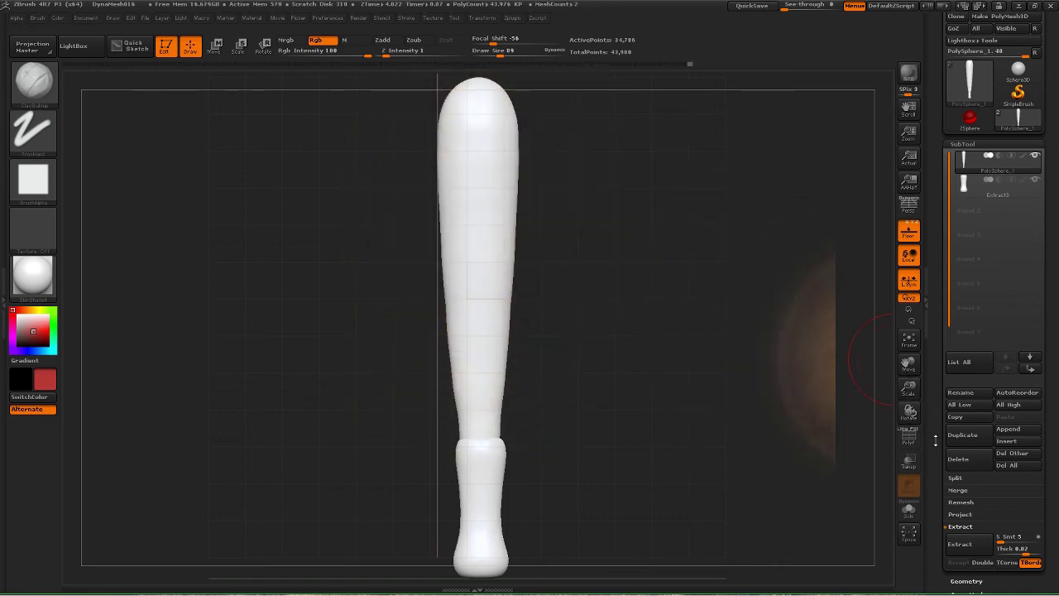
Turn off the bat body's texture map and paint the Spotlight image over its whole front.
left_click_drag(935, 441, 932, 358)
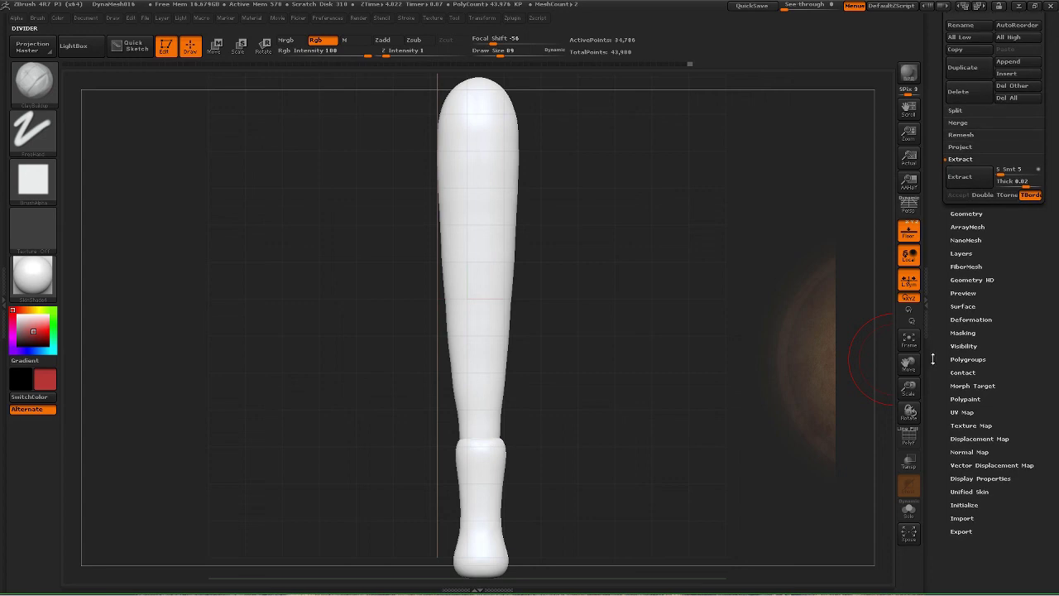
left_click(971, 425)
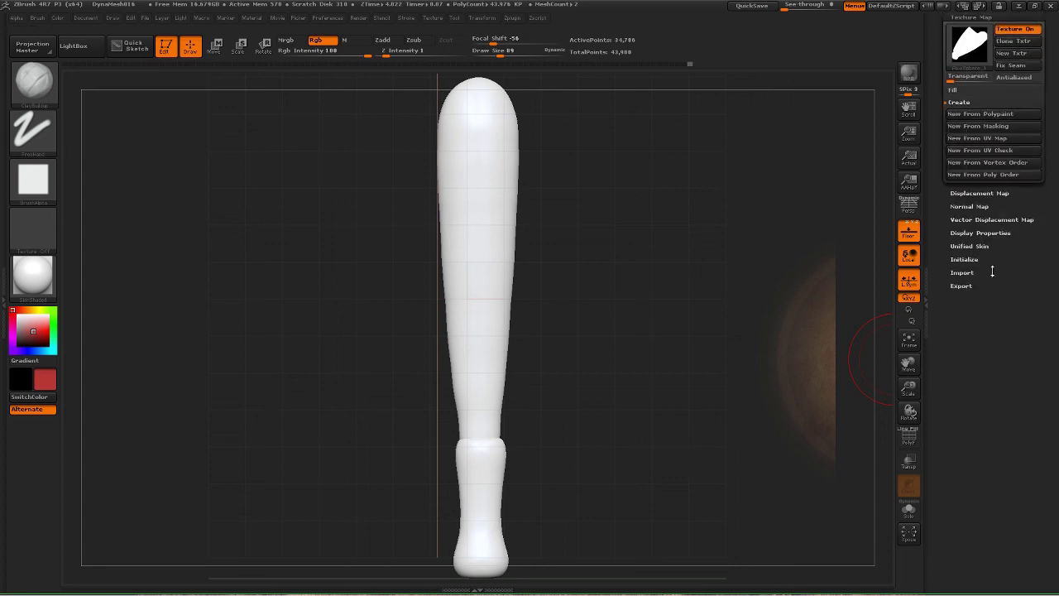
left_click(1023, 33)
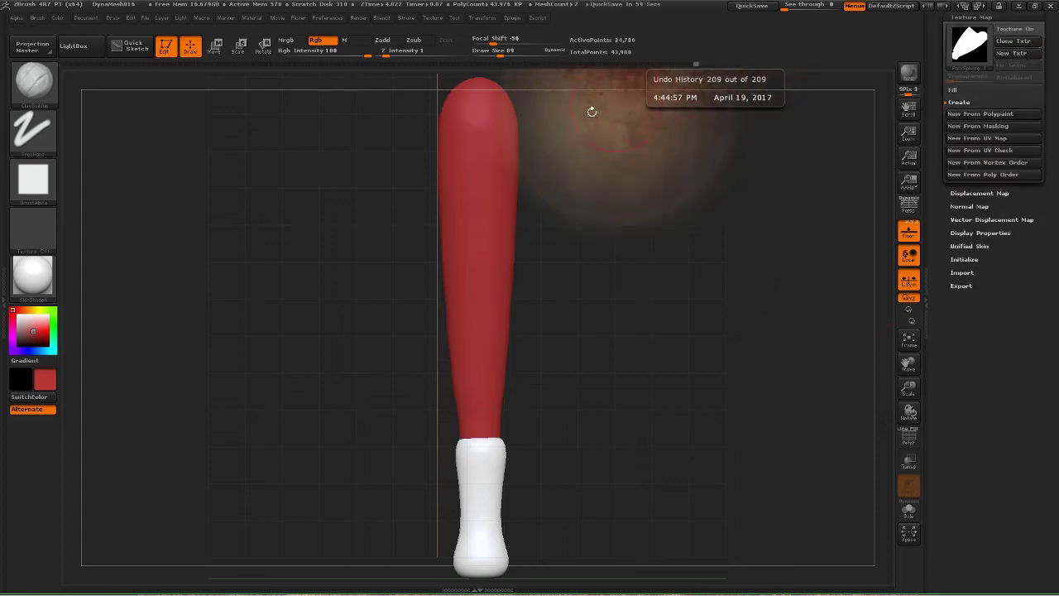
mouse_move(499, 168)
left_mouse_down()
mouse_move(473, 277)
mouse_move(475, 421)
mouse_move(456, 90)
mouse_move(496, 444)
mouse_move(542, 199)
mouse_move(421, 442)
mouse_move(467, 149)
mouse_move(530, 184)
left_mouse_up()
left_click_drag(648, 282, 628, 92)
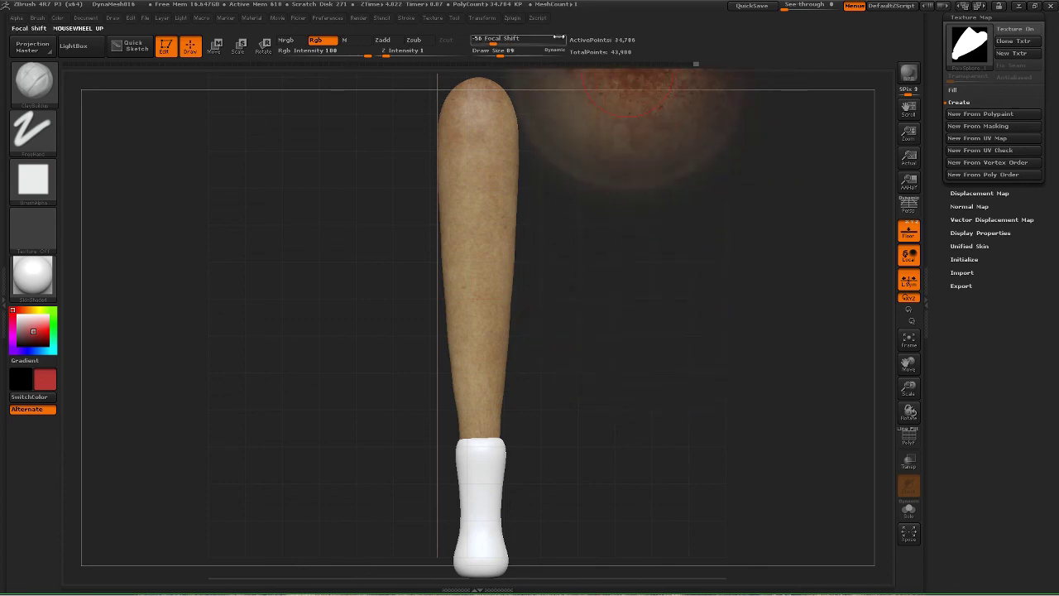
Subdivide the bat body to level 4 and create a new texture map from its polypaint.
left_click(511, 18)
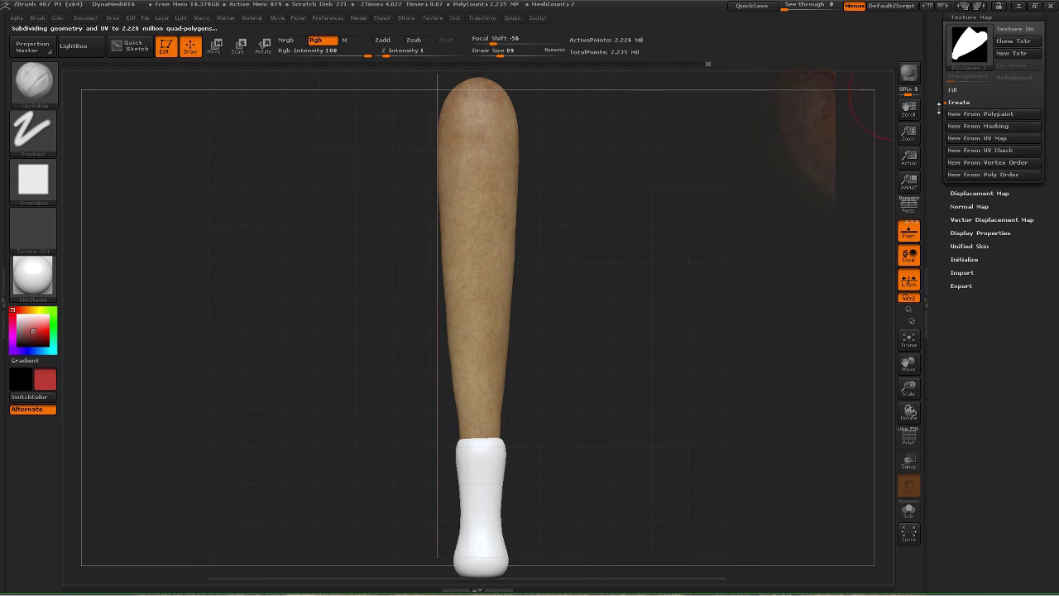
left_click_drag(938, 106, 941, 172)
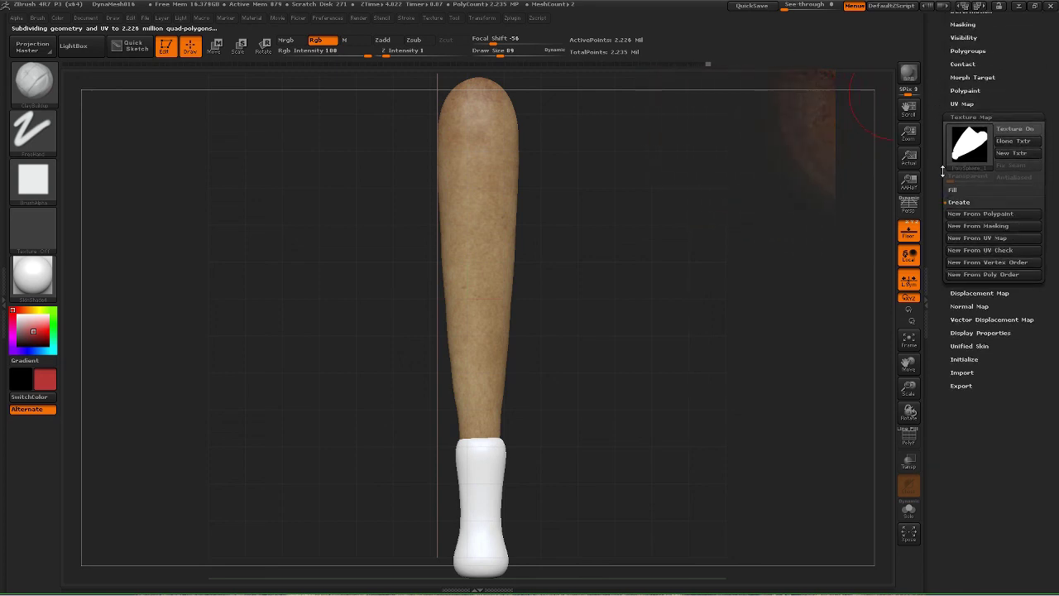
left_click(962, 215)
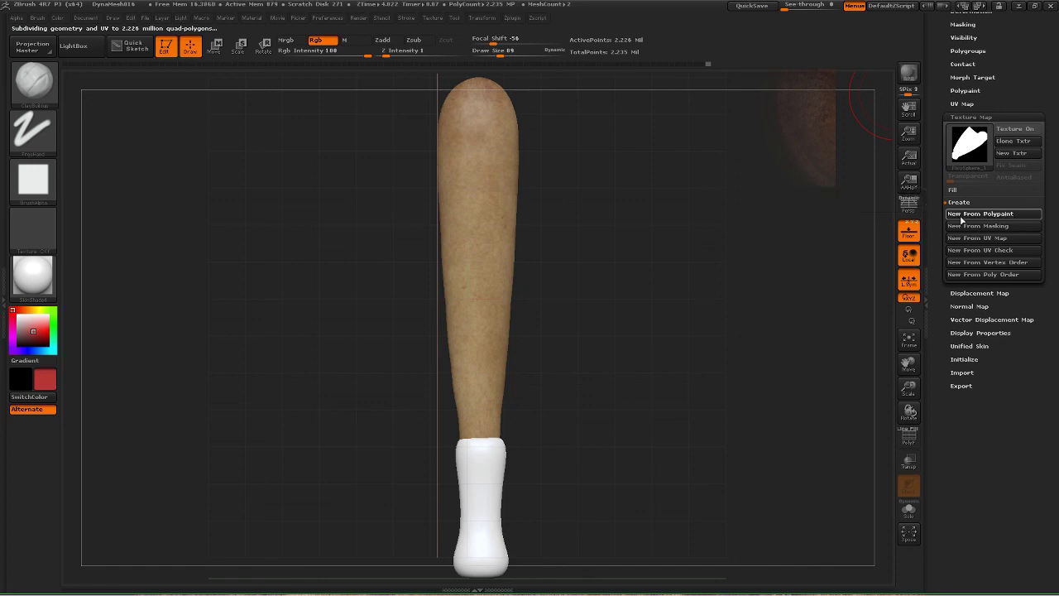
mouse_move(970, 145)
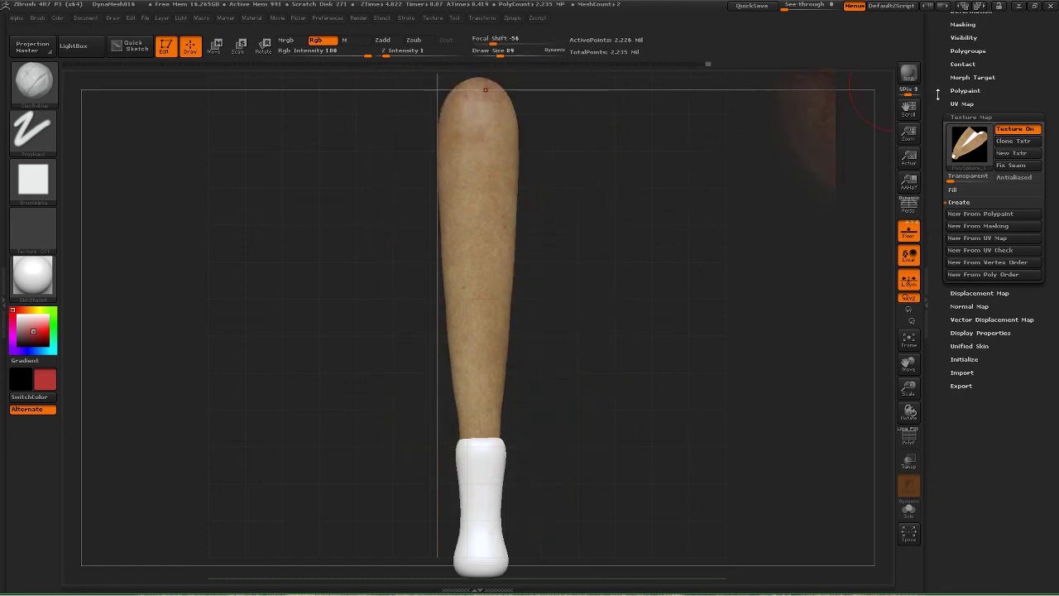
Lower the bat body to subdivision level 1 and unwrap its UVs with UV Master.
scroll(935, 104, "up", 3)
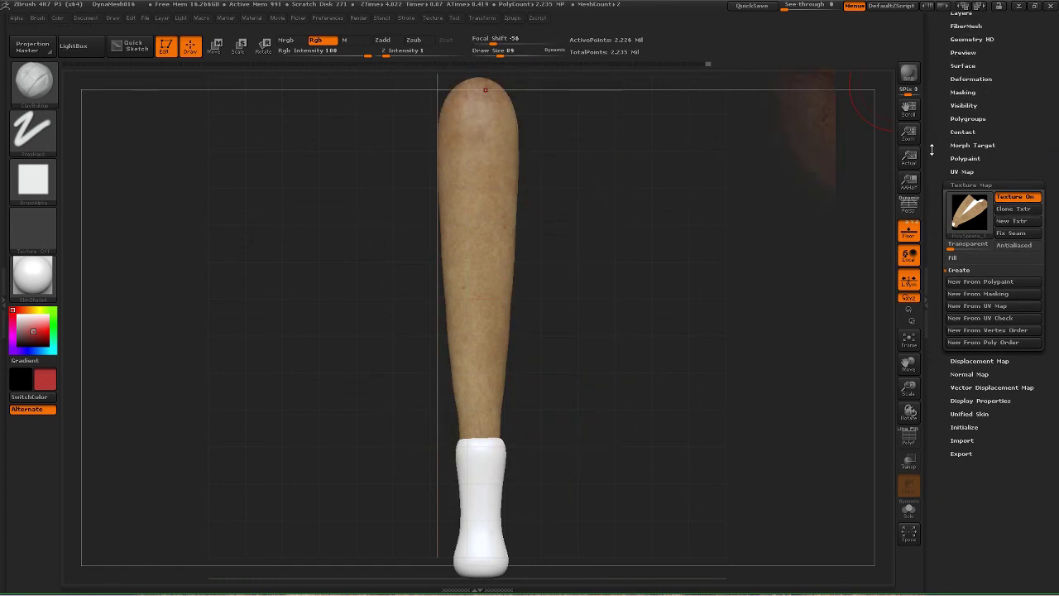
left_click(512, 18)
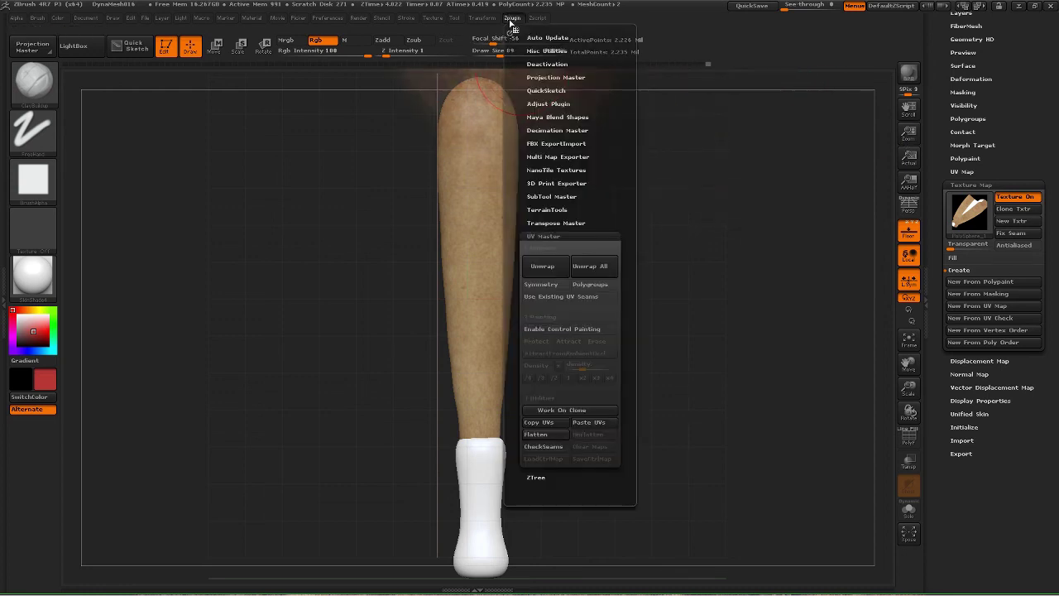
left_click(540, 266)
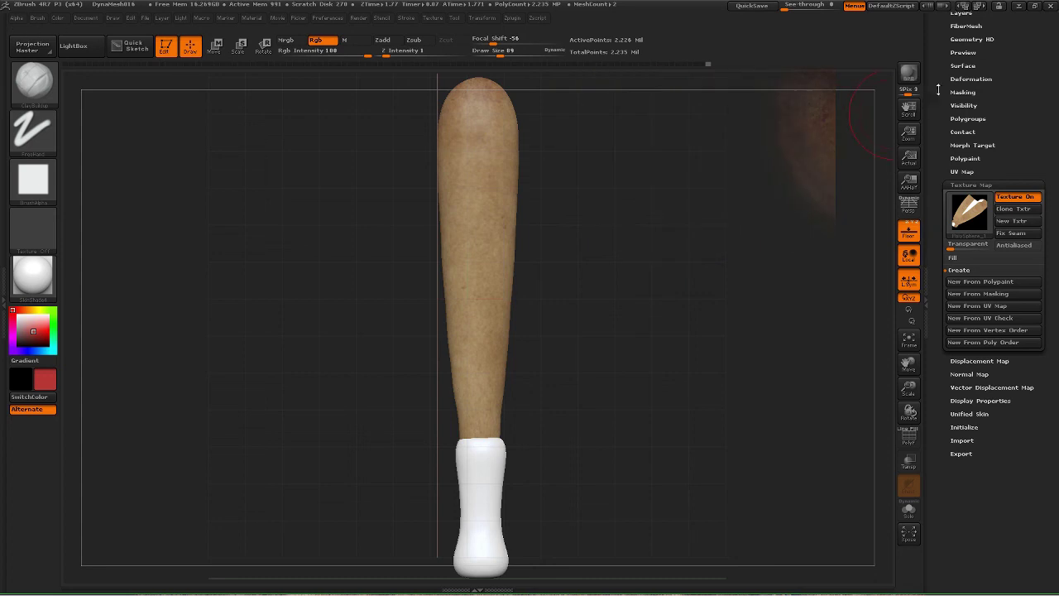
scroll(942, 166, "up", 5)
left_click(960, 146)
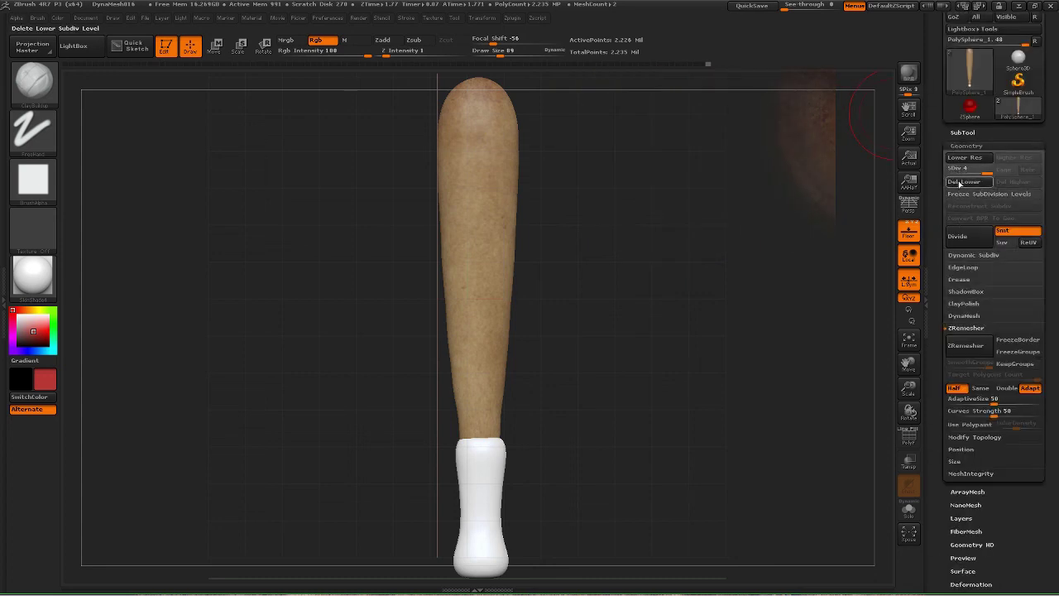
left_click_drag(973, 170, 936, 175)
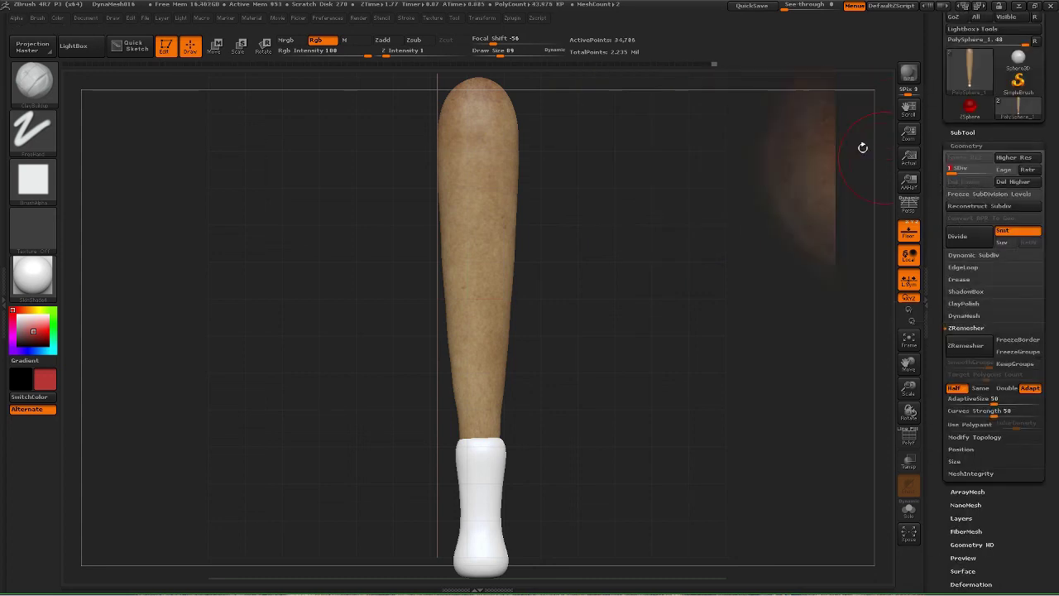
left_click(512, 18)
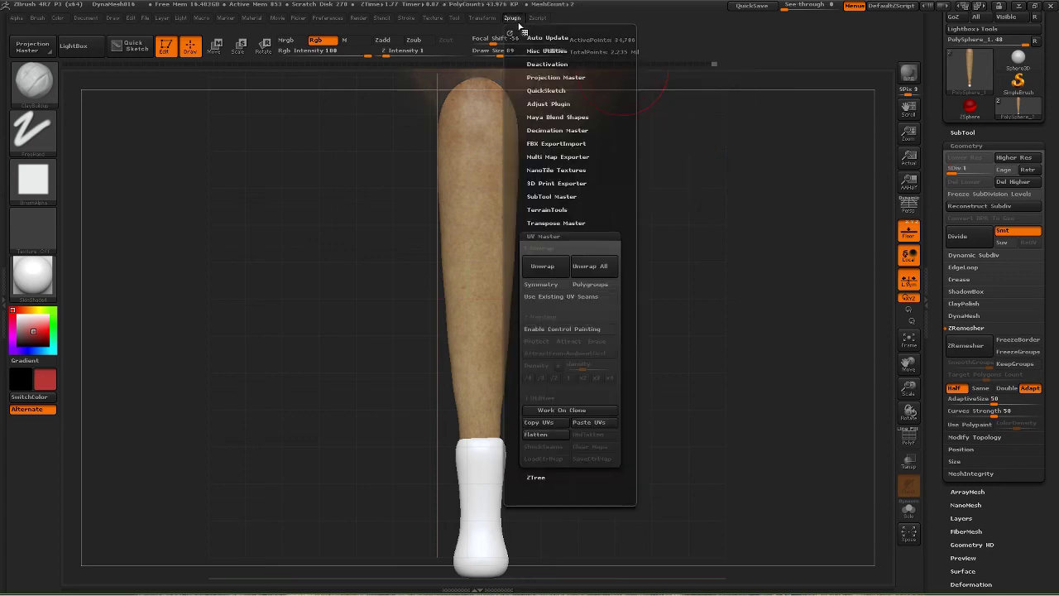
left_click(541, 267)
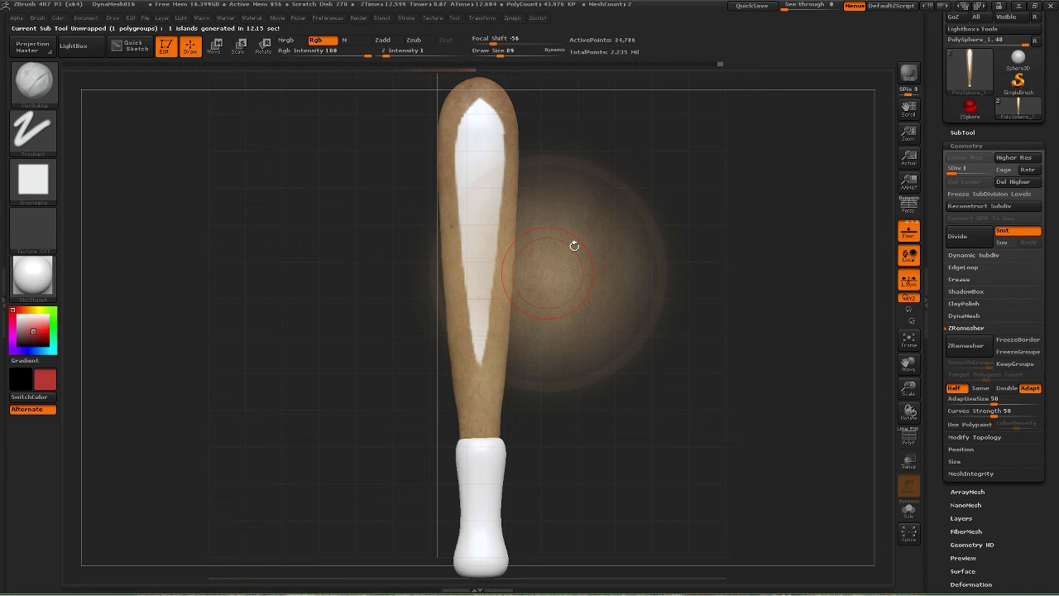
Return the bat body to subdivision level 4 and regenerate its texture map from polypaint.
left_click_drag(934, 488, 936, 396)
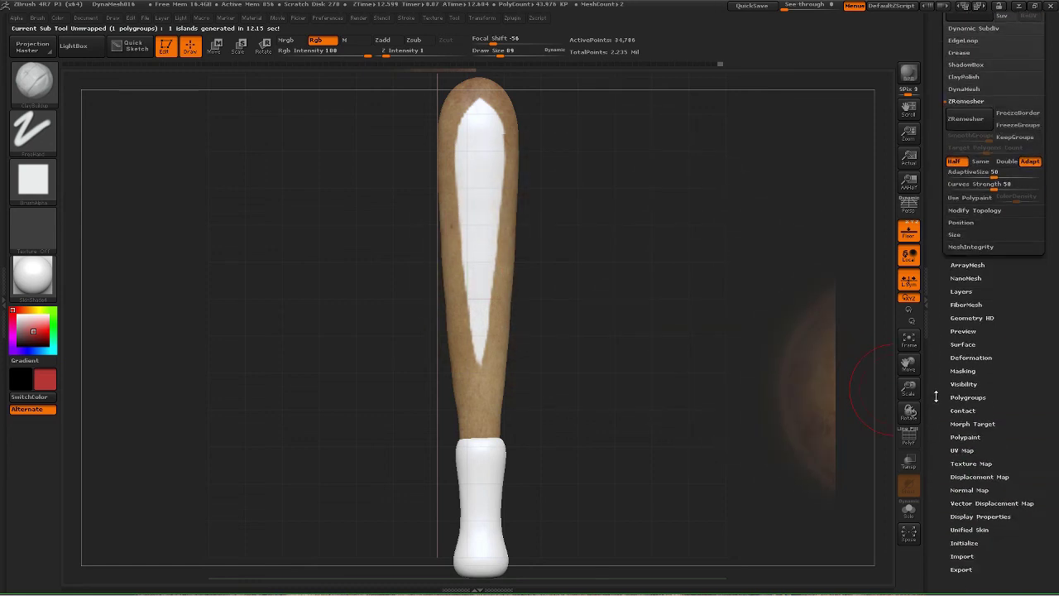
left_click(931, 158)
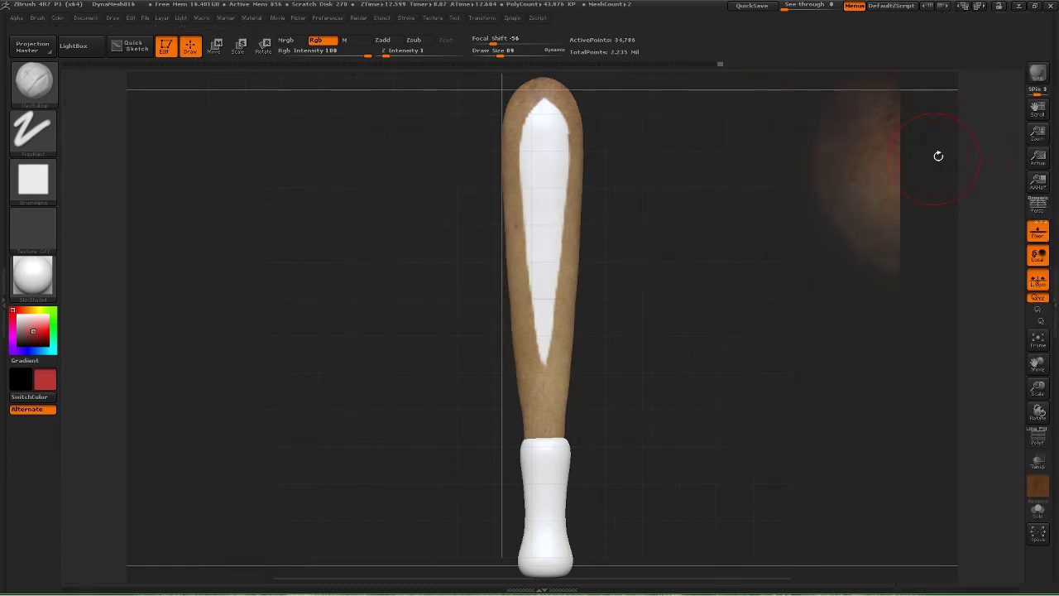
left_click(1051, 132)
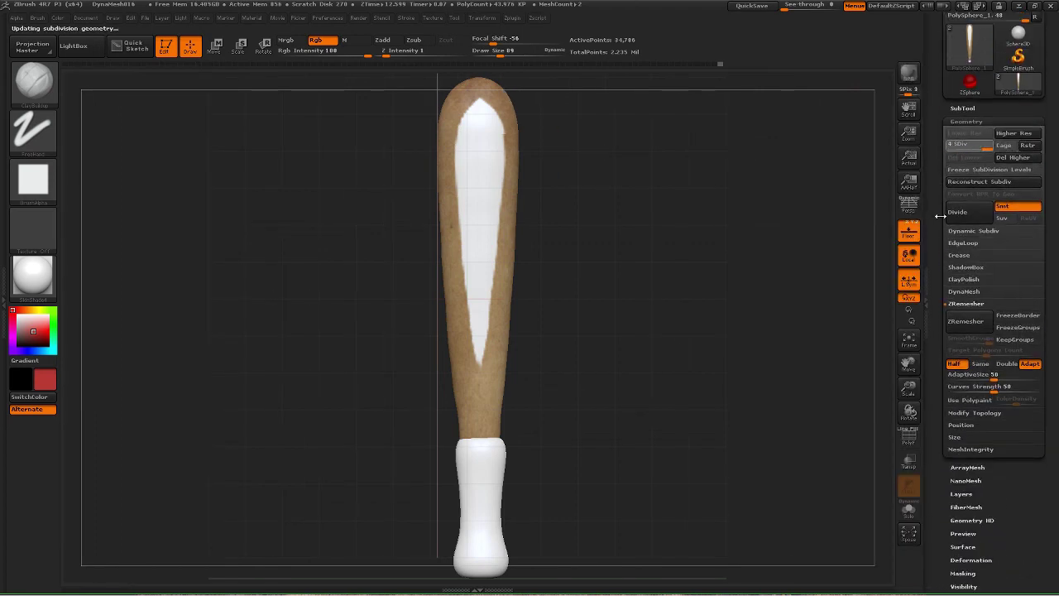
scroll(951, 248, "down", 5)
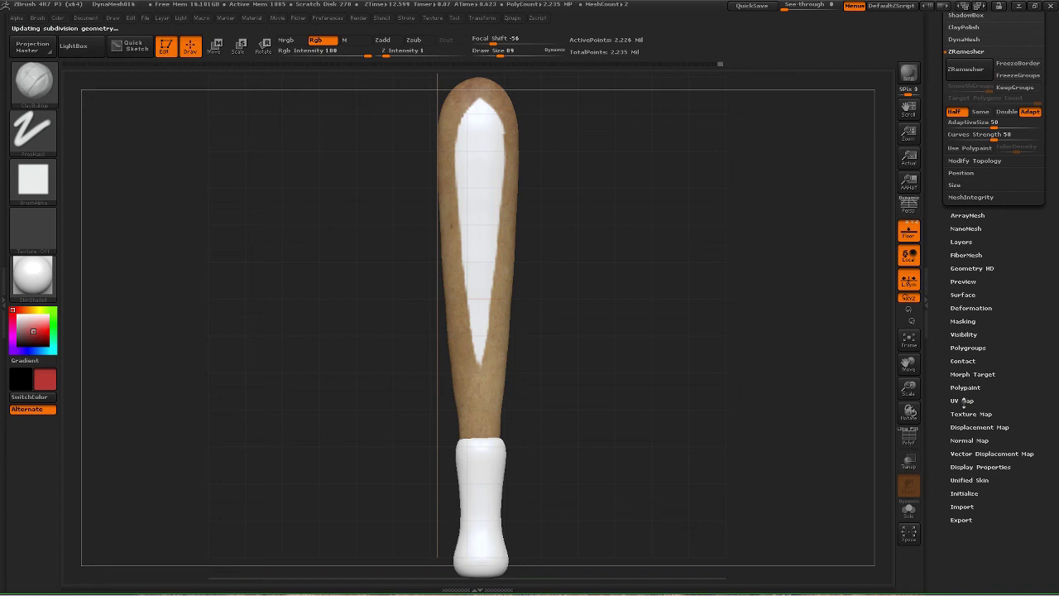
left_click(960, 414)
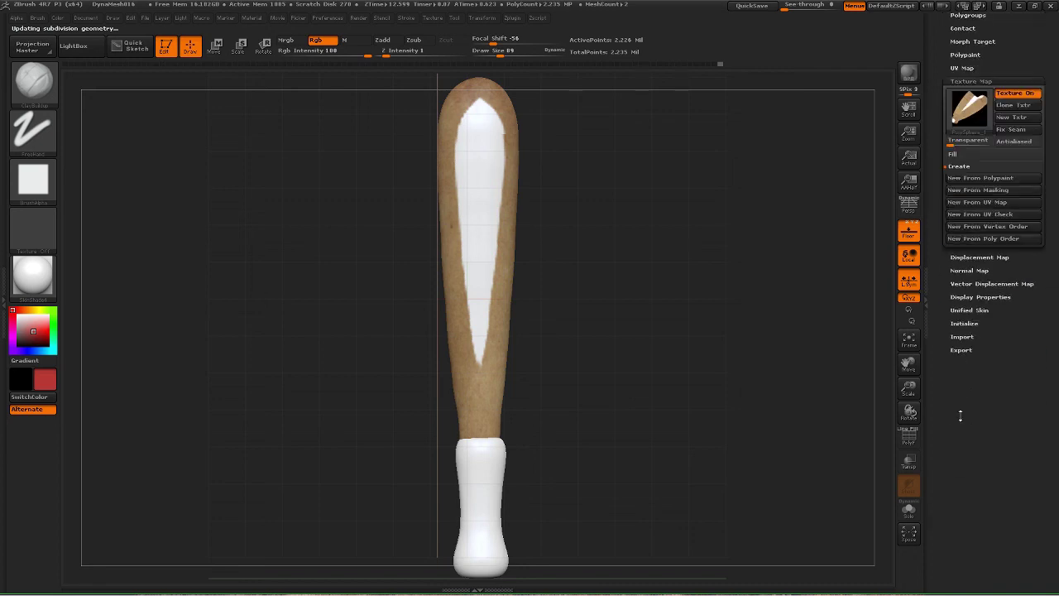
left_click(970, 180)
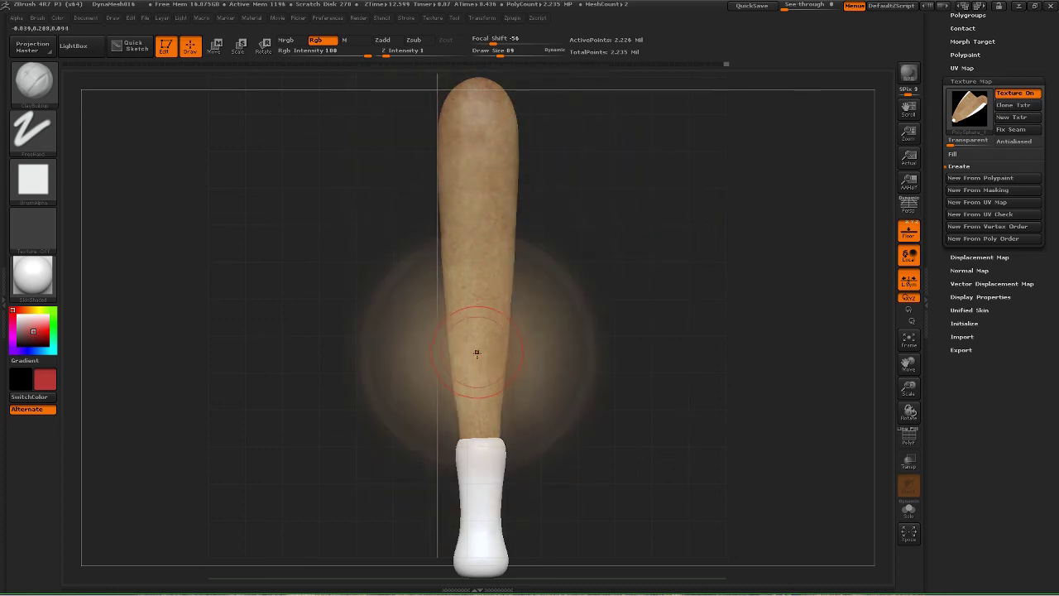
Scale the Spotlight image down to about half size, move it over the bat's upper barrel, and hide the Spotlight dial.
key("shift+z")
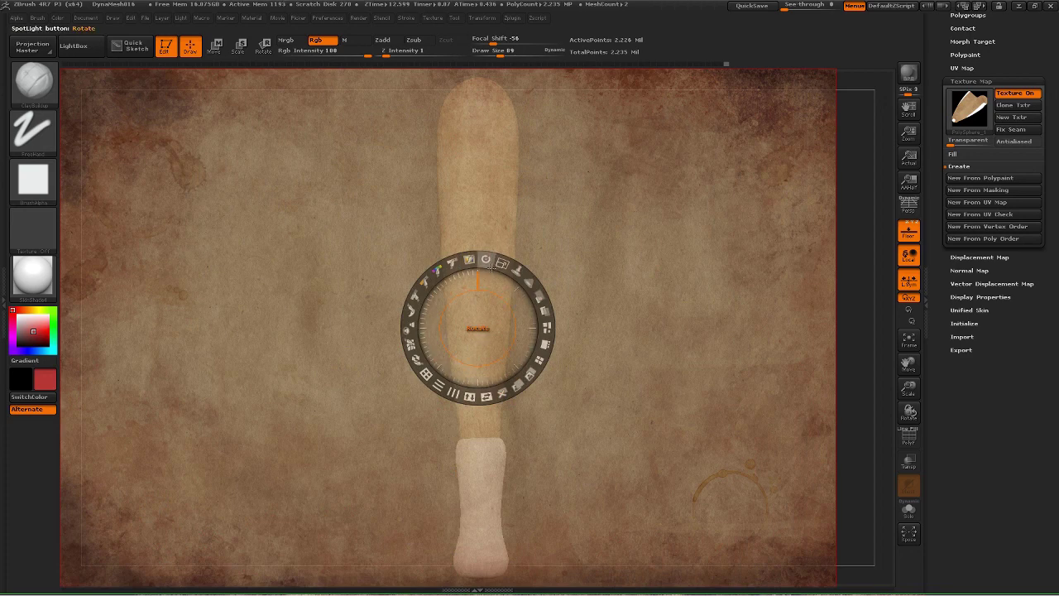
left_click_drag(502, 260, 444, 265)
key("z")
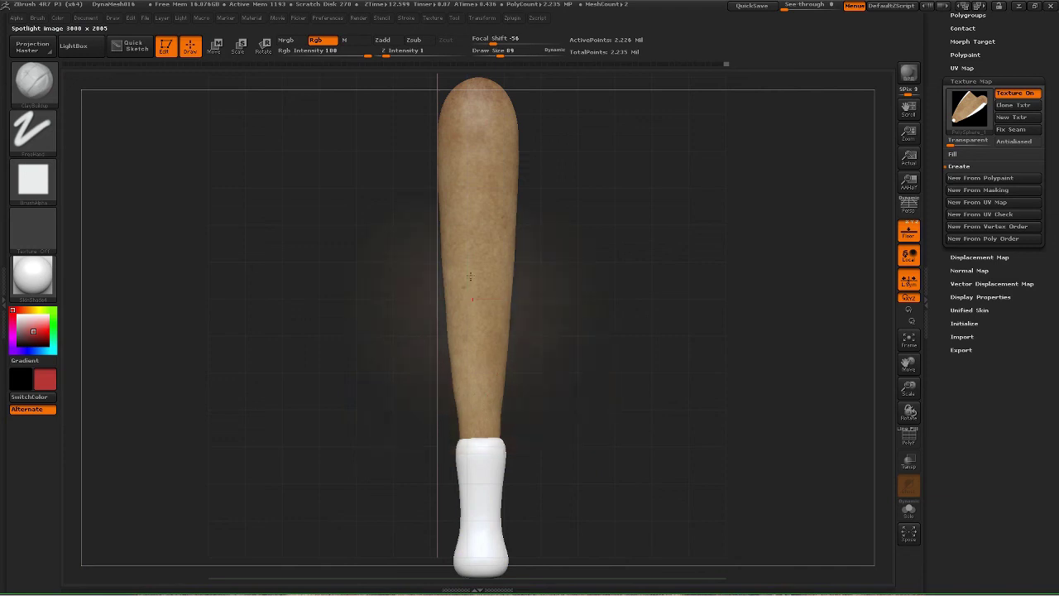
key("shift+z")
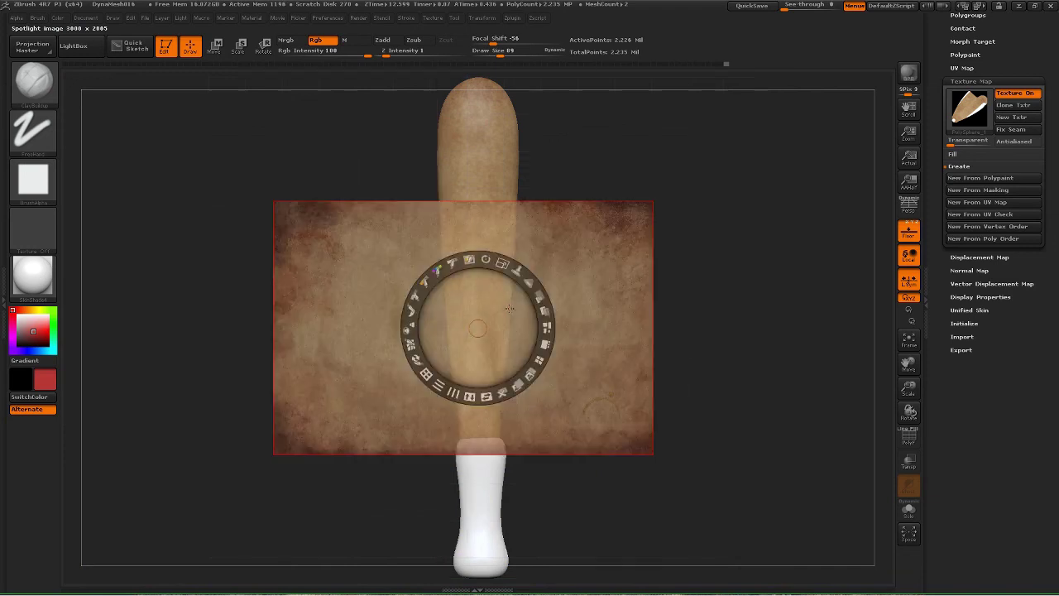
left_click_drag(497, 287, 494, 173)
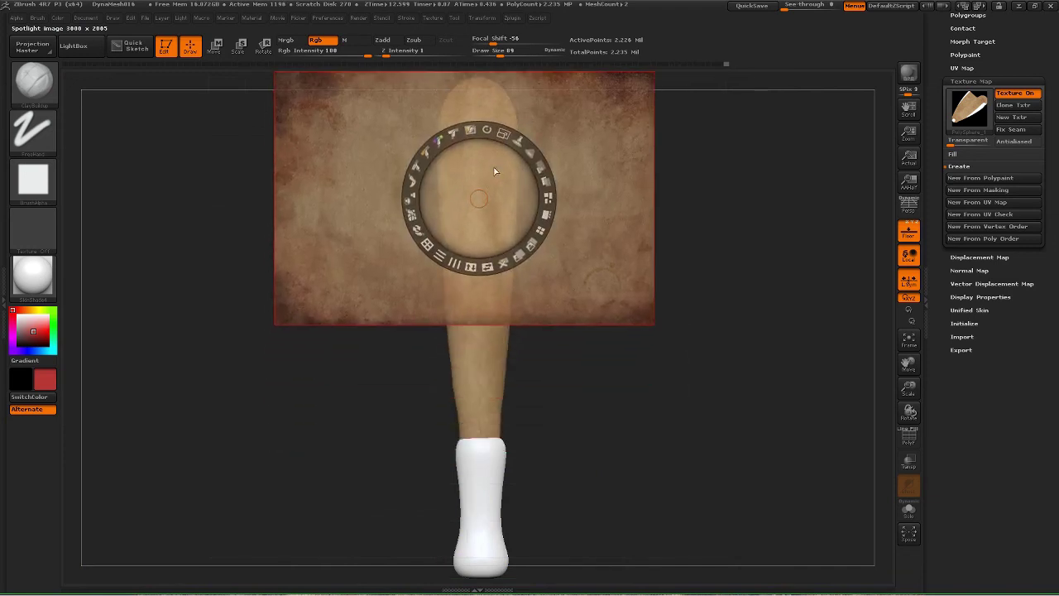
key("shift+z")
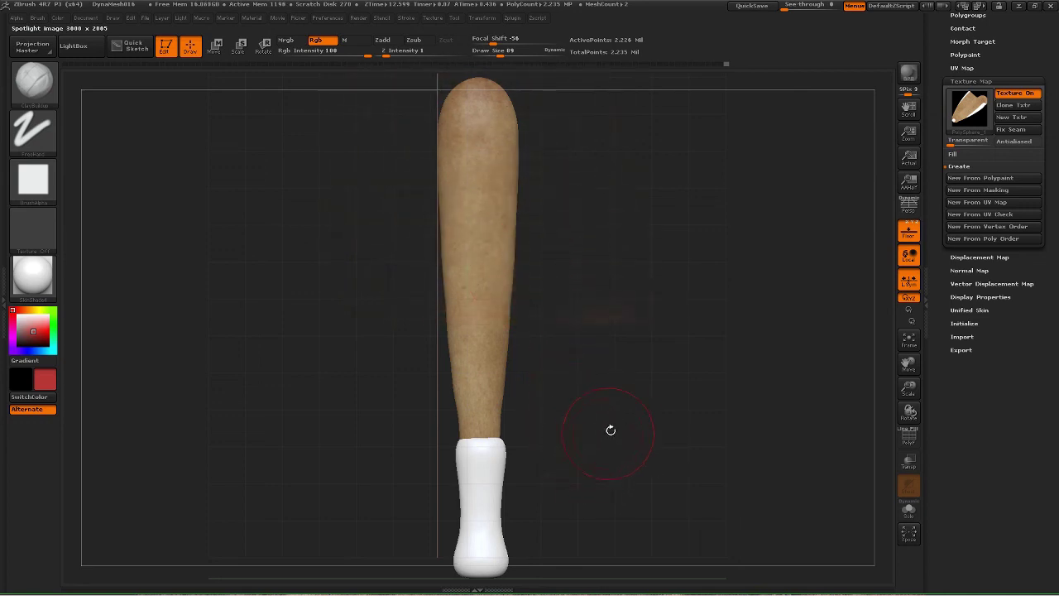
Project the photo onto the unpainted side of the bat's upper barrel and turn off its texture map display.
key("z")
key("z")
left_click_drag(682, 378, 611, 379)
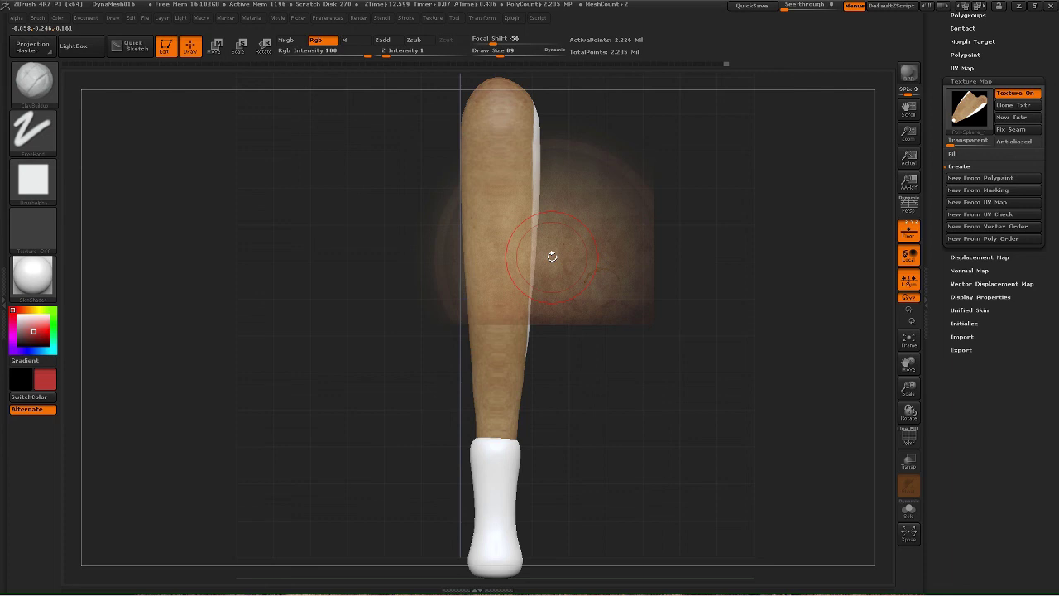
left_click_drag(497, 128, 498, 127)
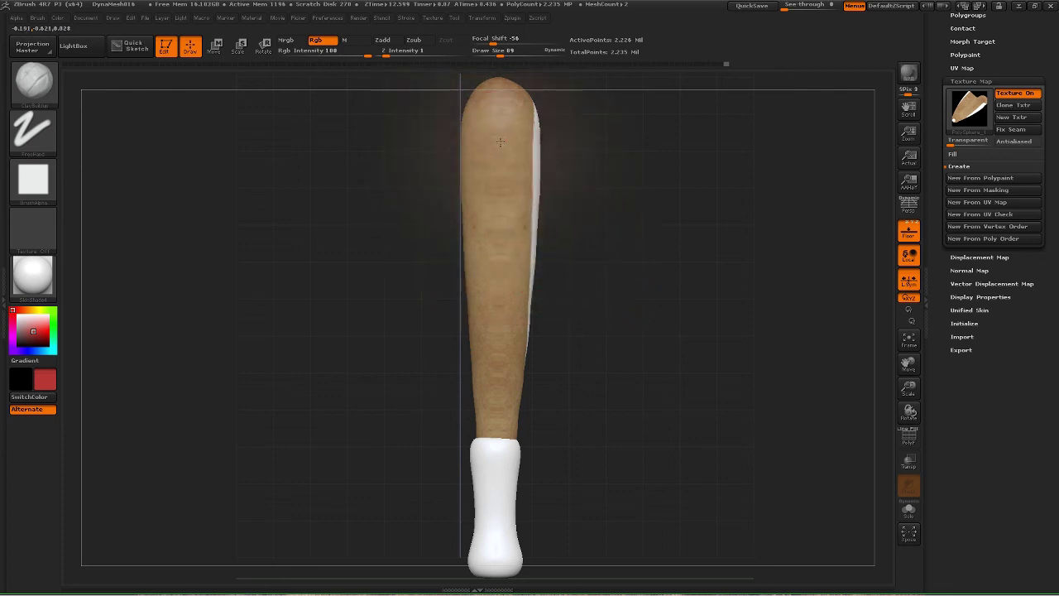
left_click(1018, 94)
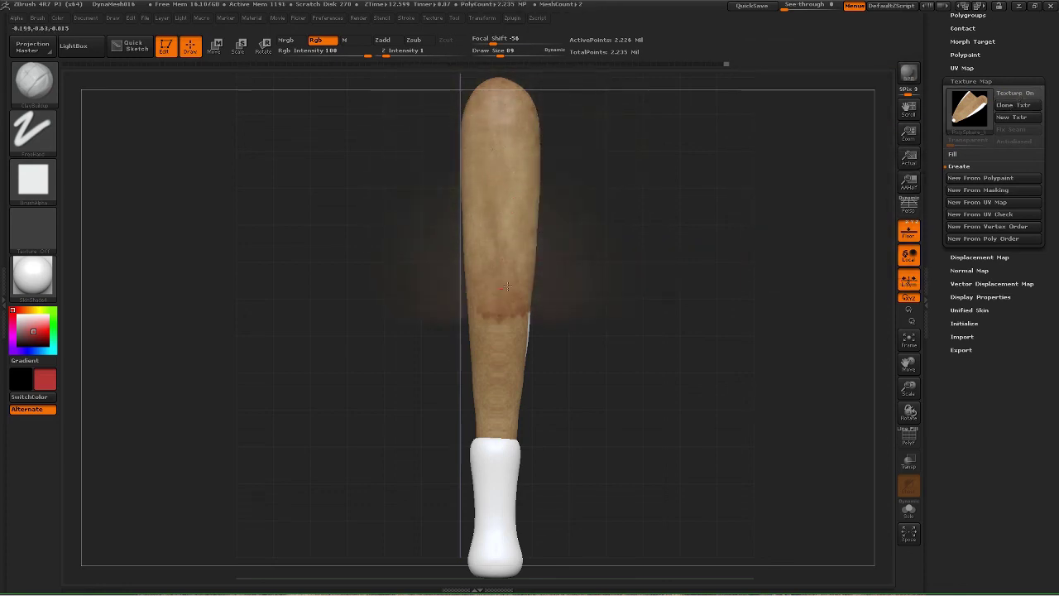
Move the Spotlight image down over the lower barrel and paint the wood texture down to the grip.
key("shift+z")
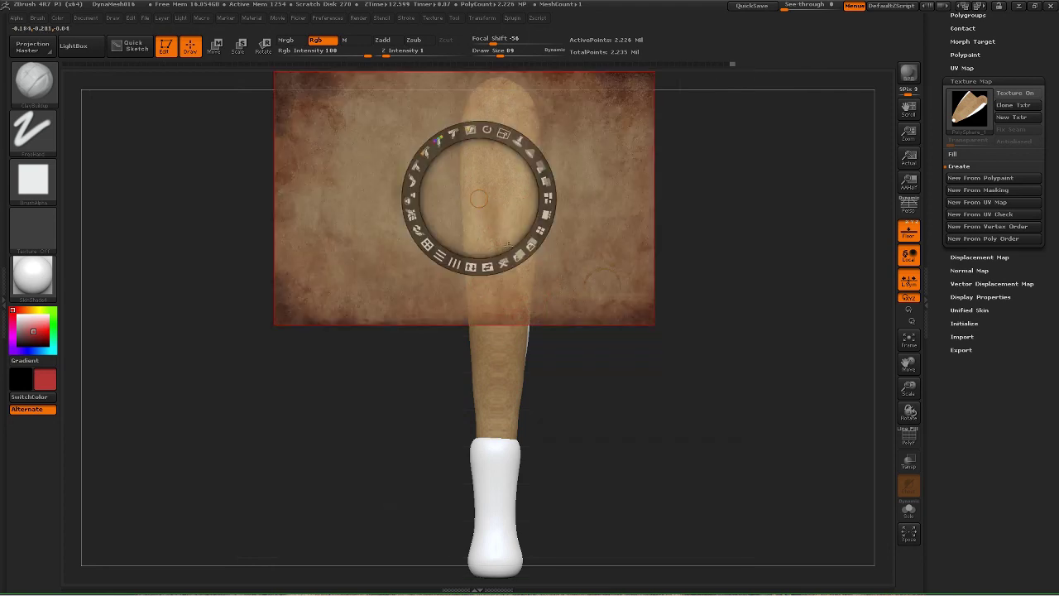
left_click_drag(355, 180, 369, 321)
key("z")
mouse_move(501, 315)
left_mouse_down()
mouse_move(502, 365)
mouse_move(496, 288)
left_mouse_up()
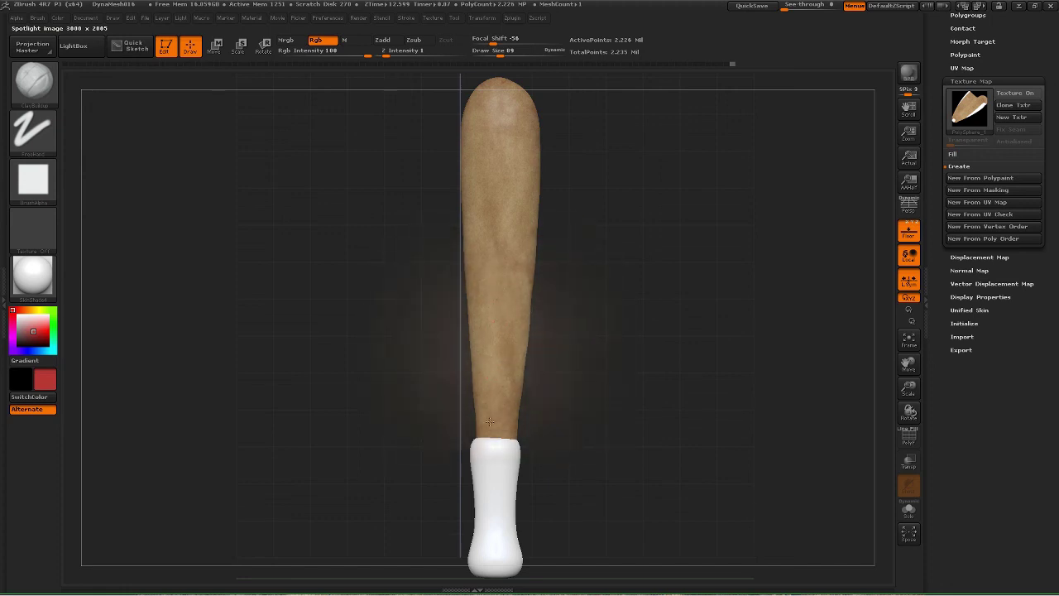
left_click_drag(490, 397, 488, 286)
Turn the bat to its next side and paint the projected wood texture along the lower barrel.
key("z")
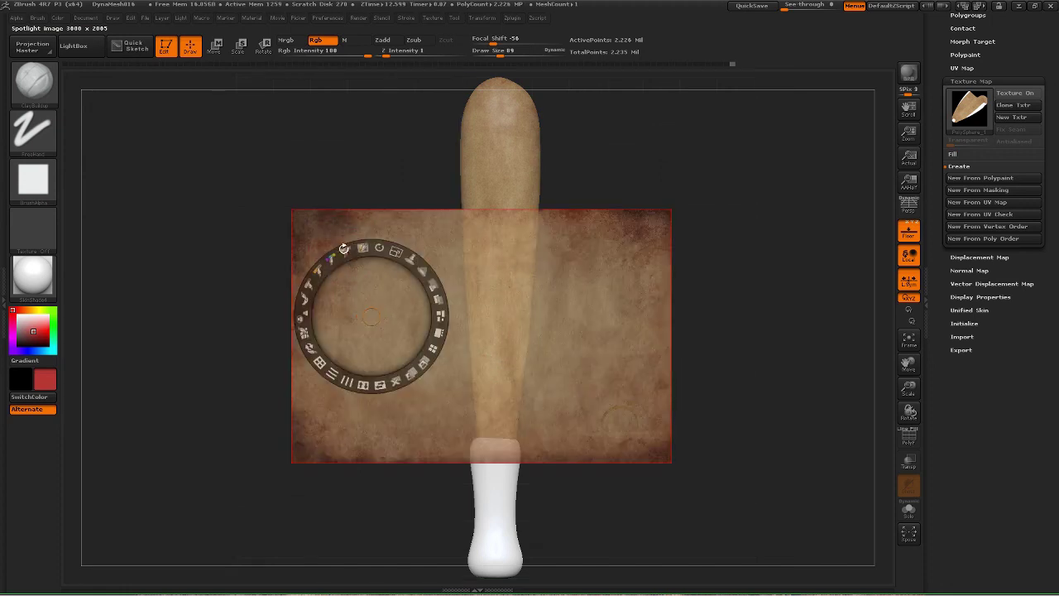
key("z")
left_click_drag(342, 246, 427, 250)
left_click_drag(474, 376, 478, 418)
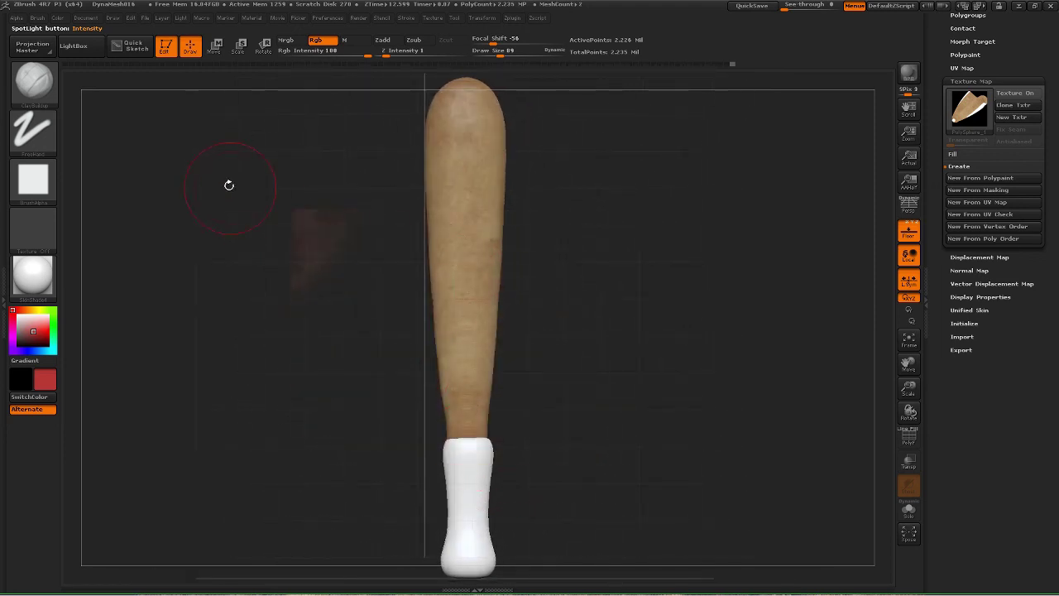
left_click_drag(230, 184, 286, 186)
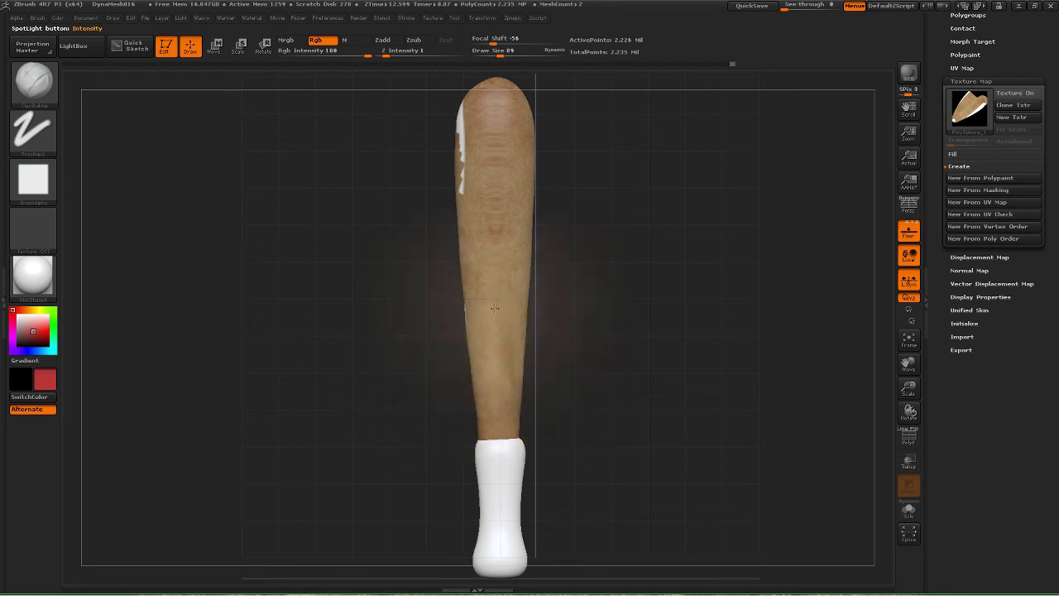
Move the Spotlight image up over the upper barrel and paint over the remaining white gap.
key("shift+z")
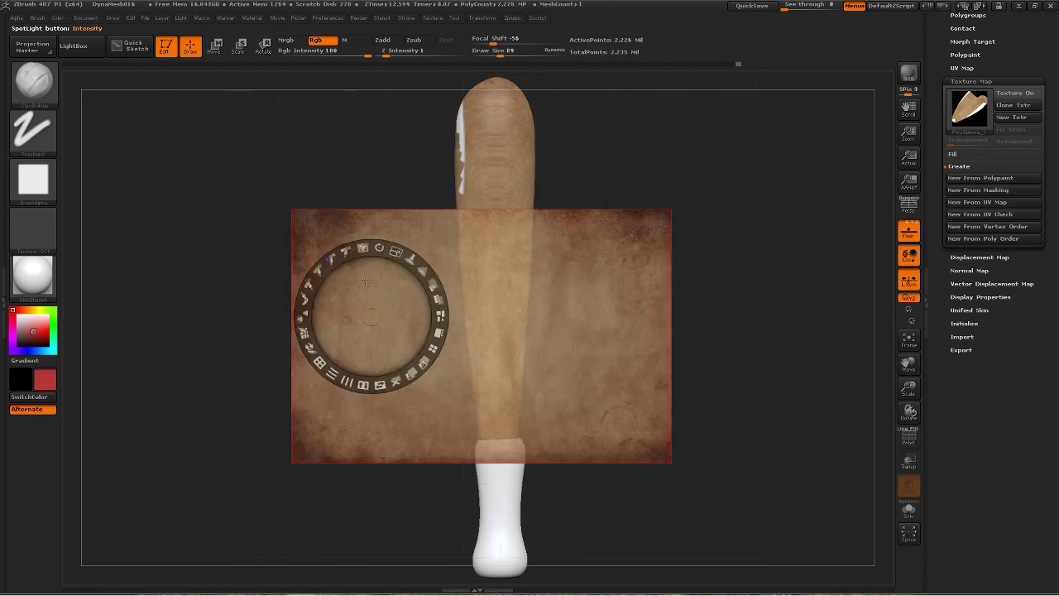
mouse_move(371, 317)
left_mouse_down()
mouse_move(374, 255)
mouse_move(382, 301)
mouse_move(416, 211)
mouse_move(419, 147)
left_mouse_up()
key("z")
mouse_move(480, 185)
left_mouse_down()
mouse_move(495, 232)
mouse_move(510, 101)
left_mouse_up()
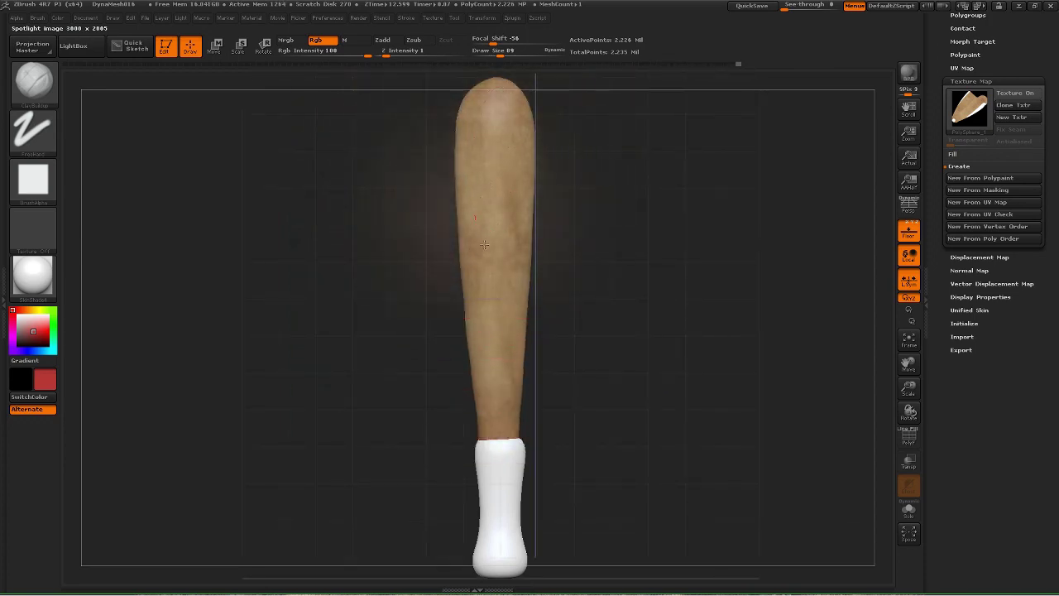
left_click_drag(488, 207, 493, 238)
Move the Spotlight image back over the lower barrel and paint it, continuing on the adjacent side with remaining white spots.
key("z")
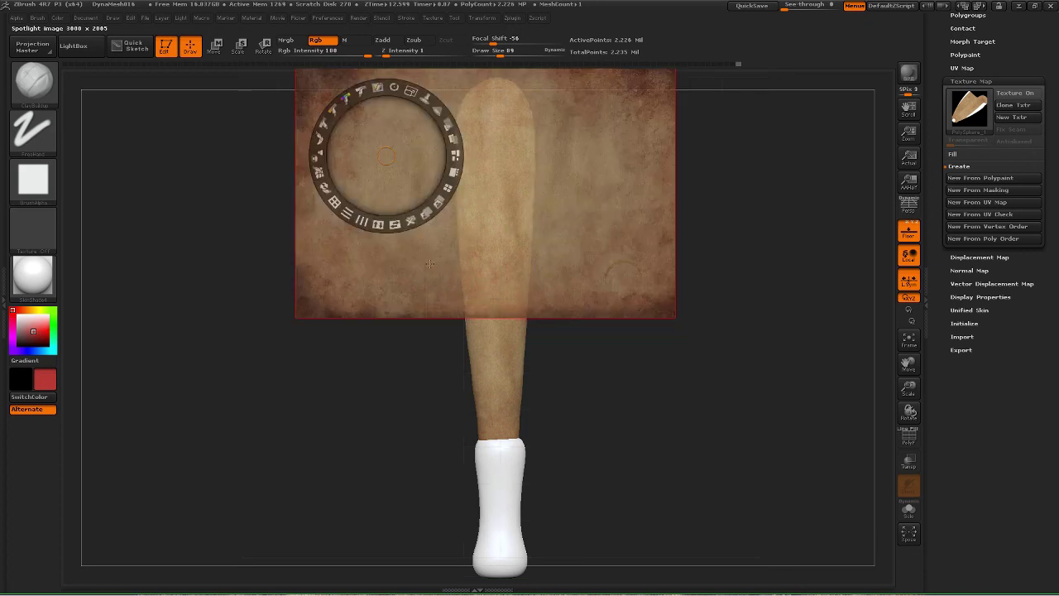
left_click_drag(429, 268, 425, 389)
key("shift+z")
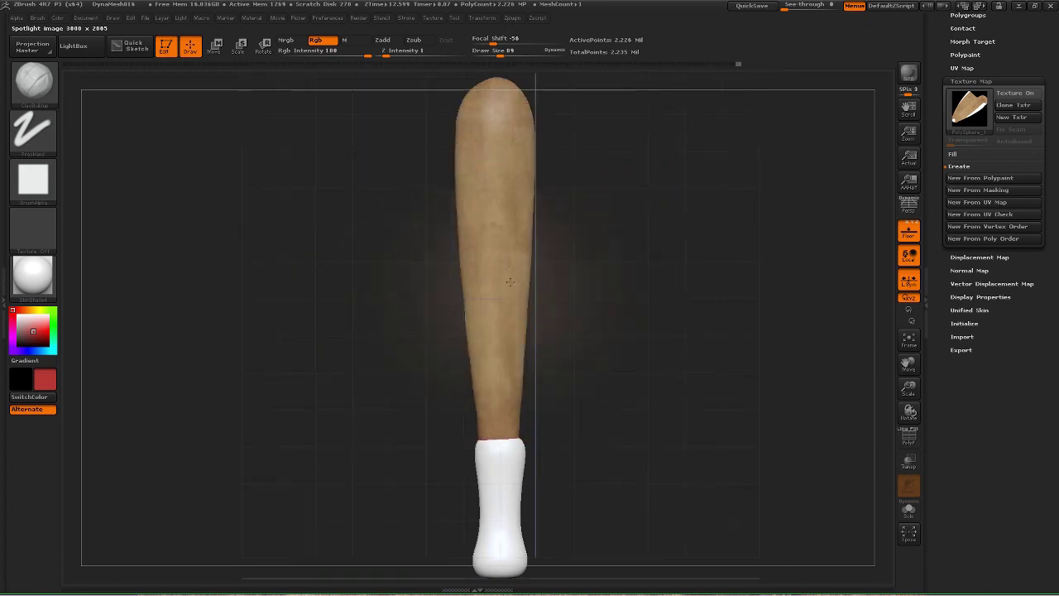
key("z")
key("z")
left_click_drag(263, 268, 329, 277)
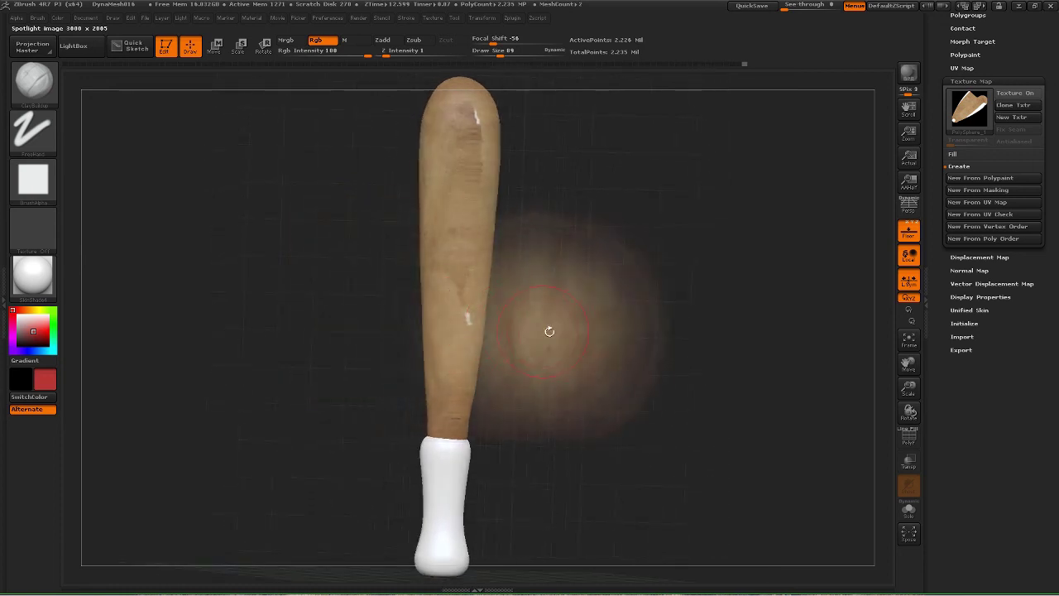
left_click_drag(550, 331, 552, 324, "shift")
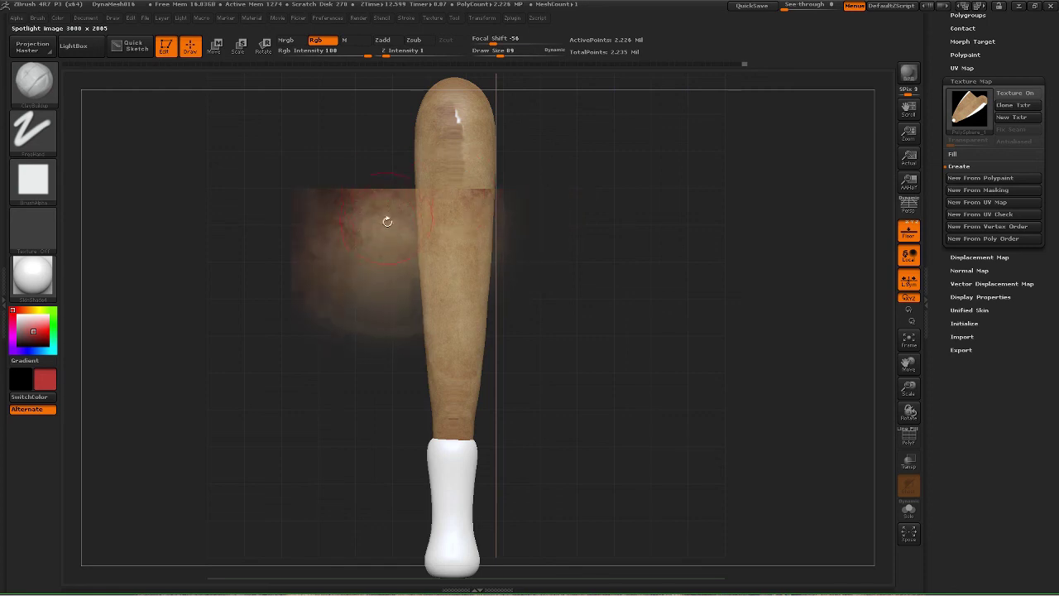
Raise the Spotlight image over the bat's rounded end and paint out the white spot on the upper barrel.
key("z")
left_click_drag(378, 255, 372, 146)
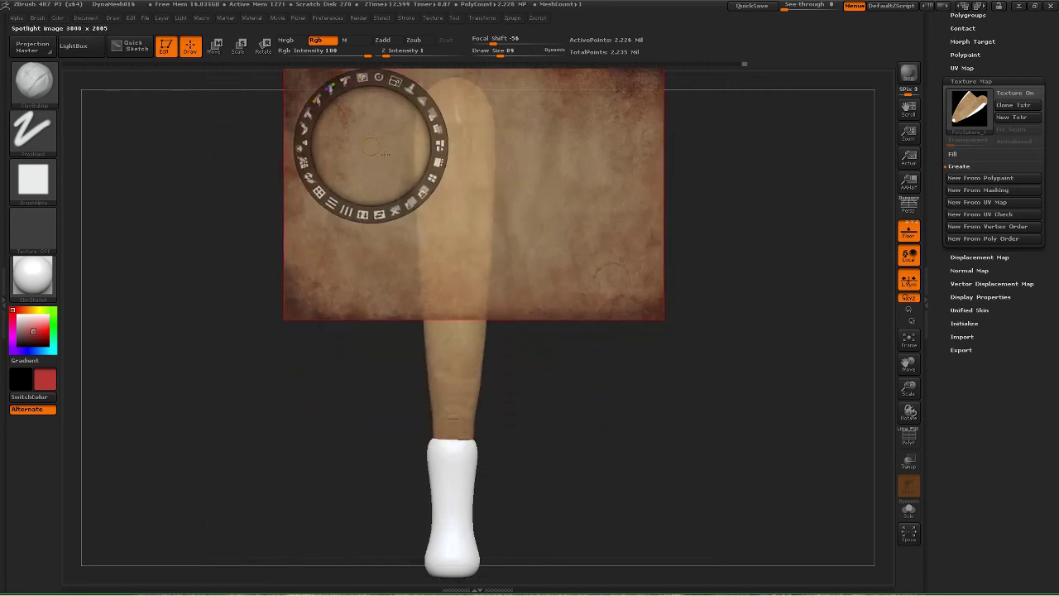
key("shift+z")
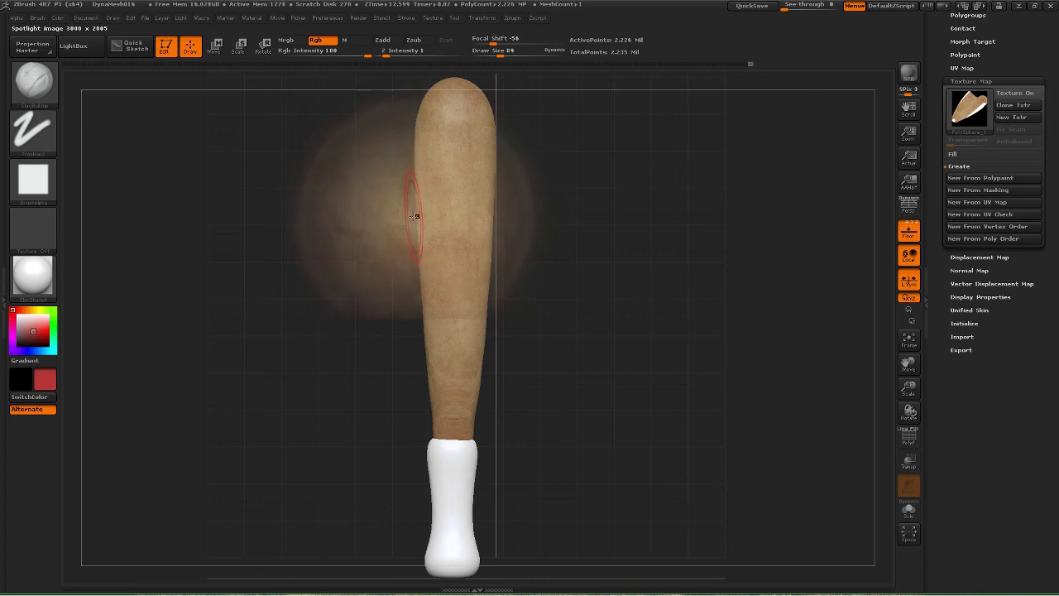
Lower the Spotlight image to the grip and blend the wood texture across the lower barrel.
key("shift+z")
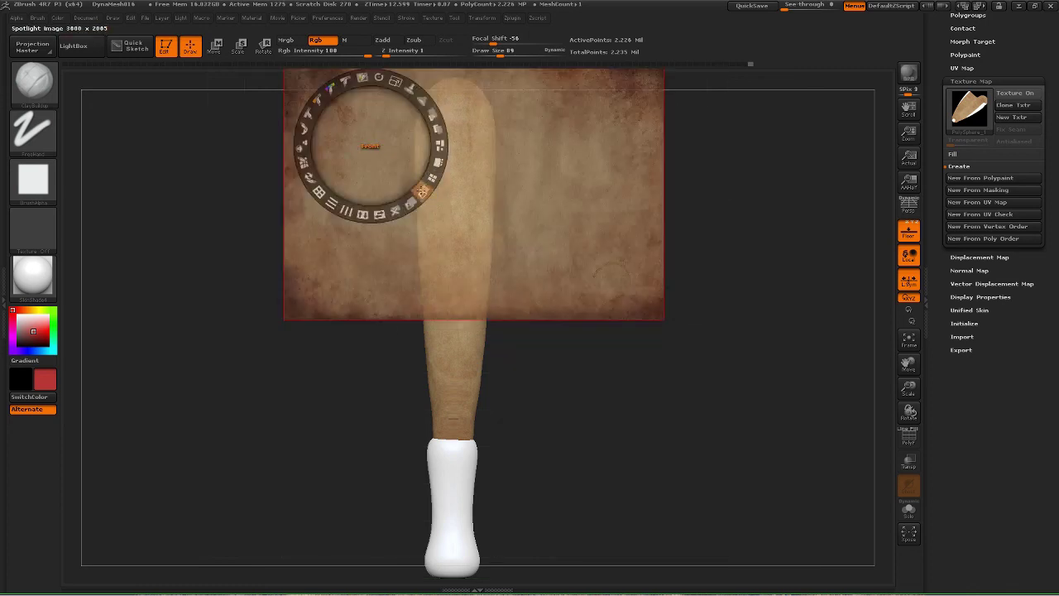
left_click_drag(462, 218, 463, 378)
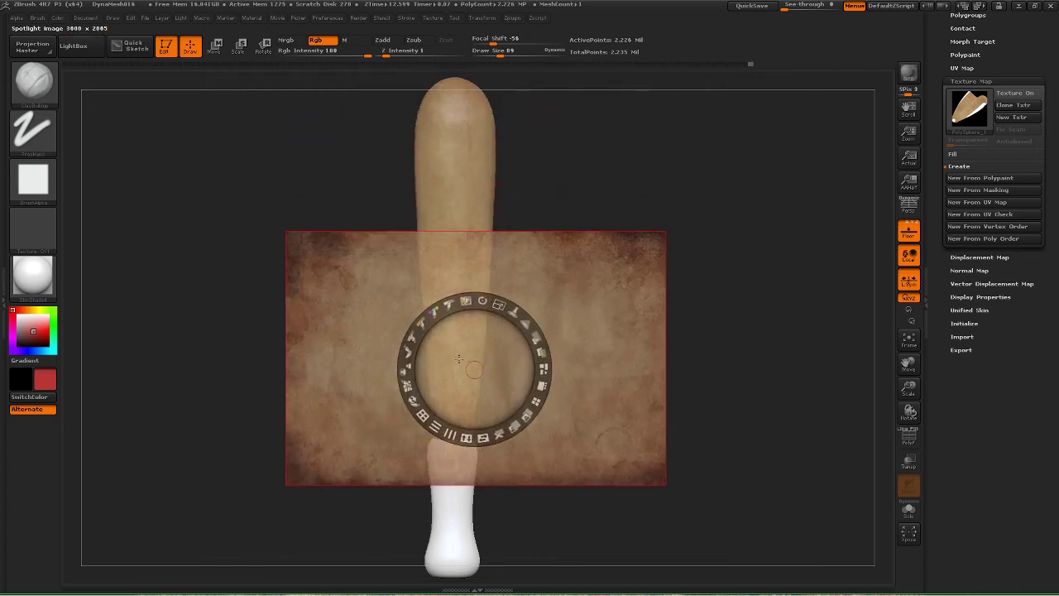
key("shift+z")
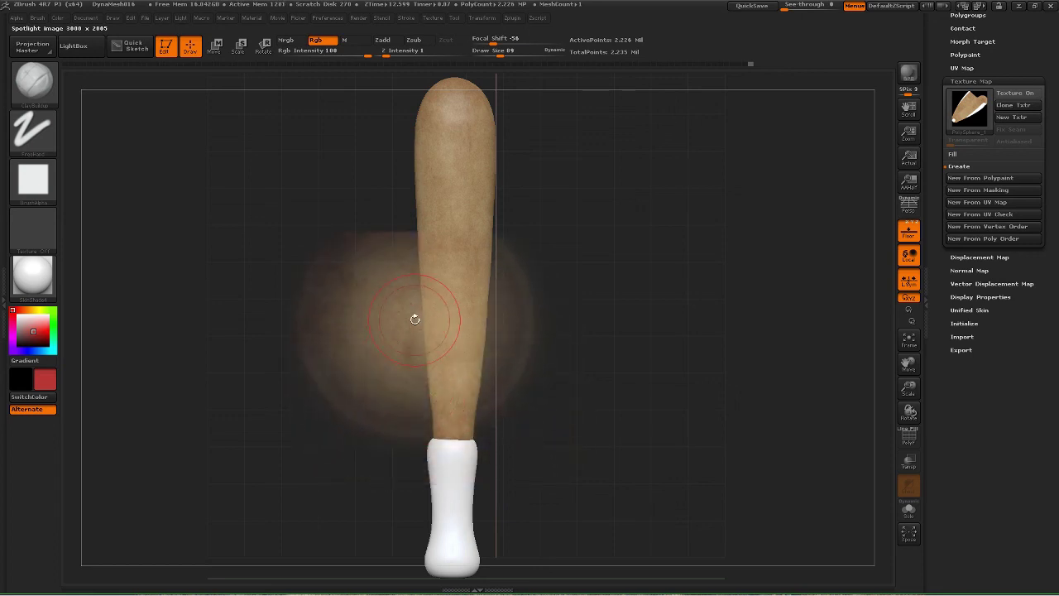
Turn the bat to another side, reduce the brush draw size, and touch up the lower barrel with the projected photo.
mouse_move(635, 292)
left_mouse_down()
mouse_move(602, 293)
mouse_move(604, 353)
mouse_move(593, 355)
mouse_move(589, 238)
mouse_move(563, 355)
mouse_move(525, 389)
mouse_move(507, 378)
mouse_move(511, 317)
left_mouse_up()
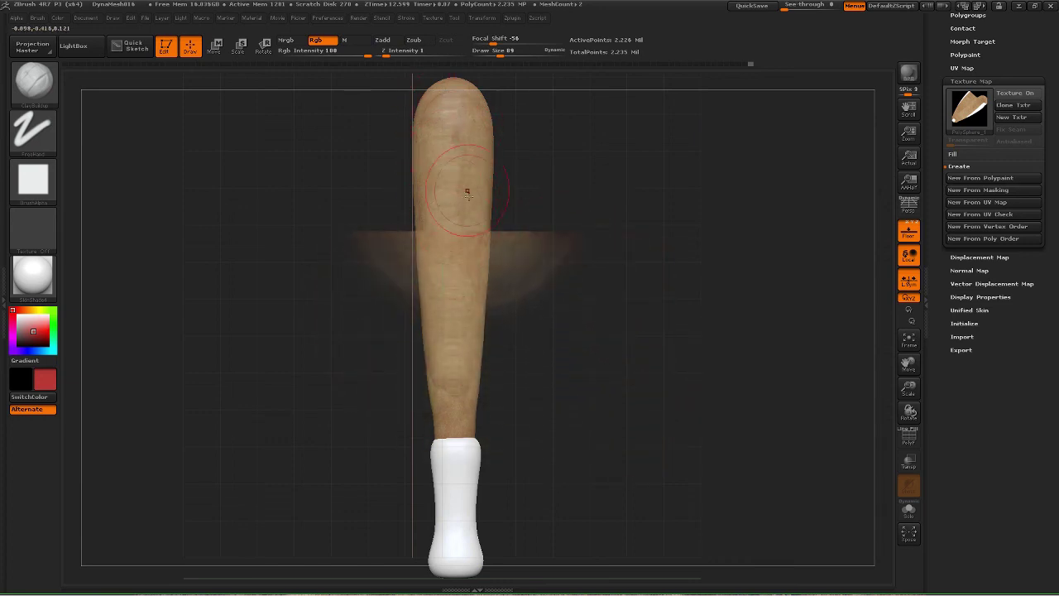
key("z")
left_click(468, 307)
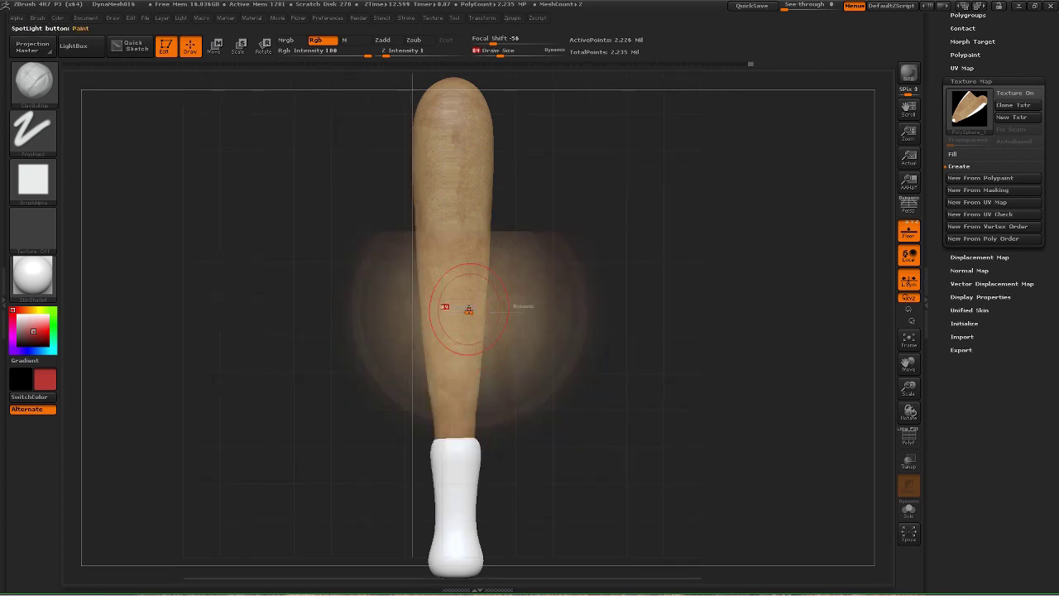
left_click_drag(468, 309, 456, 310)
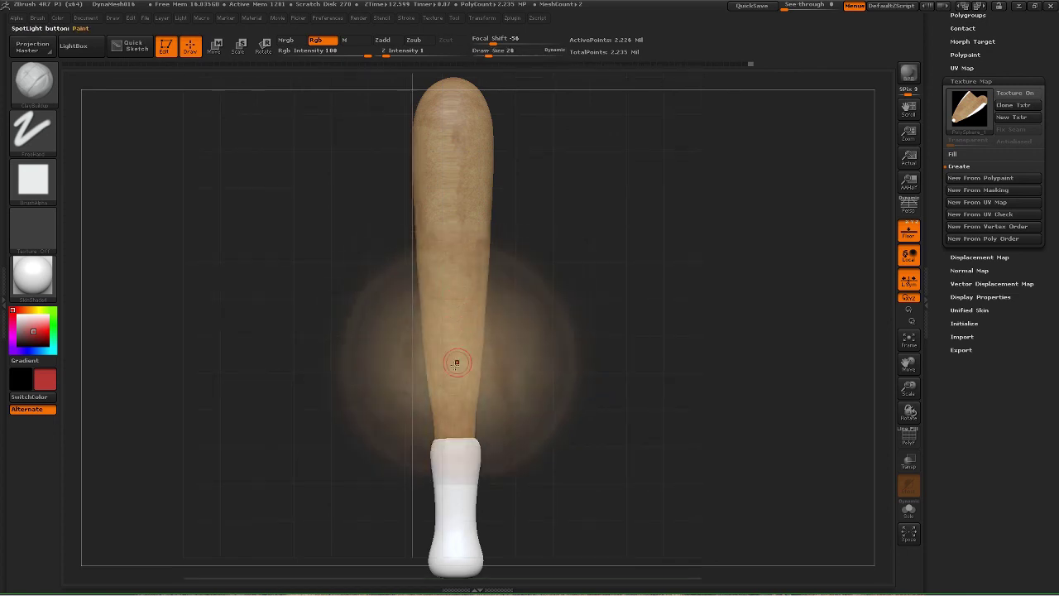
left_click_drag(456, 364, 457, 356)
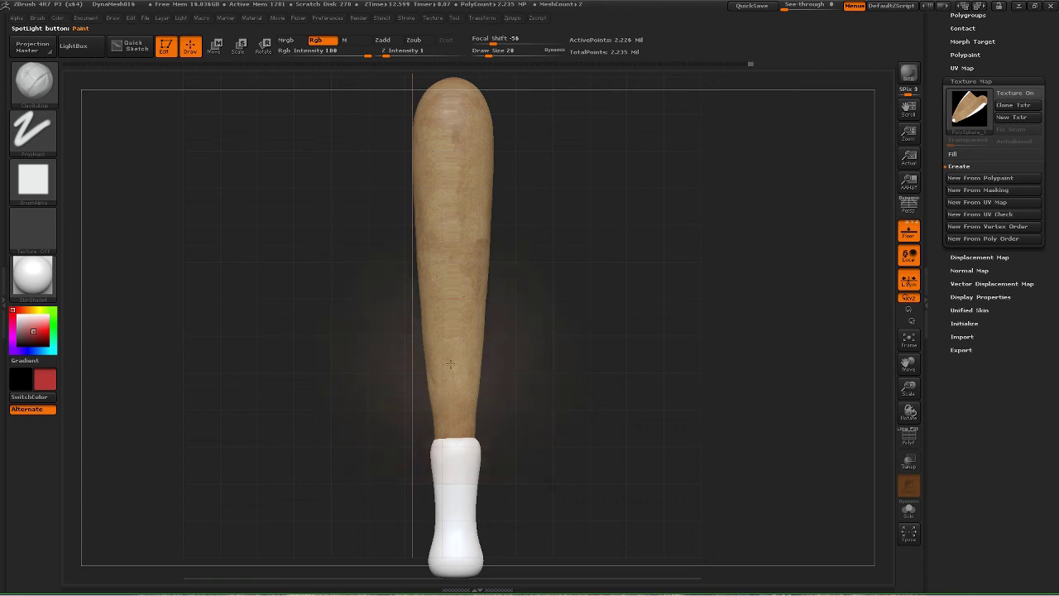
Move the Spotlight image up over the bat's rounded end and paint the barrel down to its middle.
key("shift+z")
key("z")
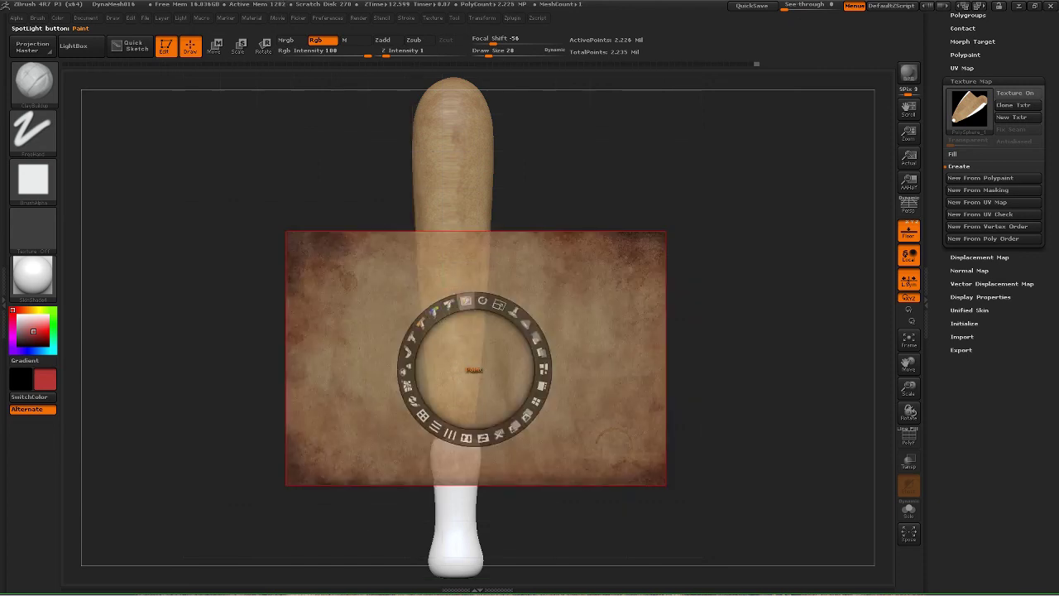
left_click_drag(362, 310, 360, 147)
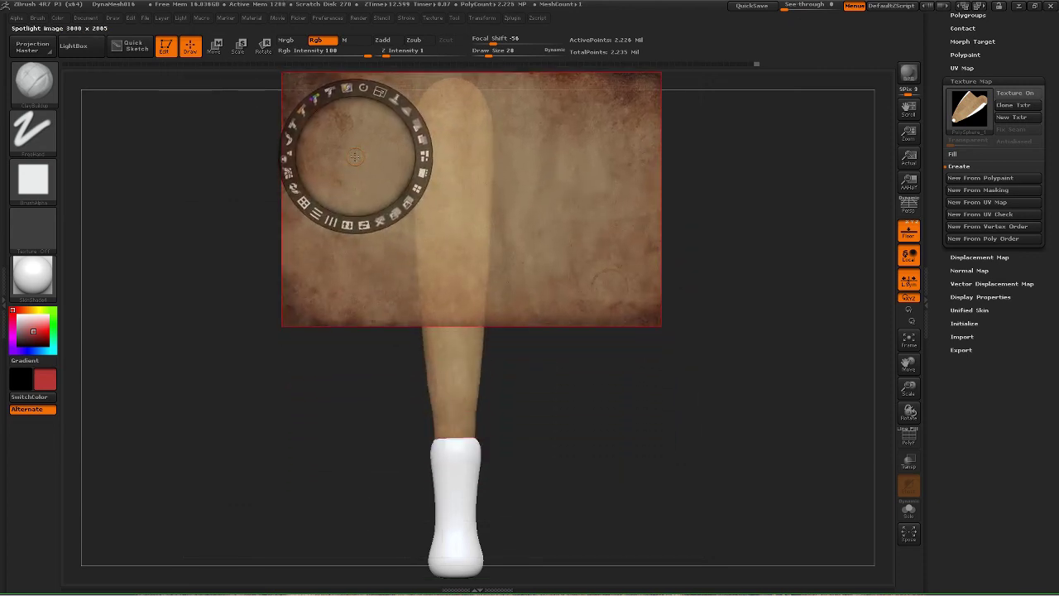
key("z")
key("shift+z")
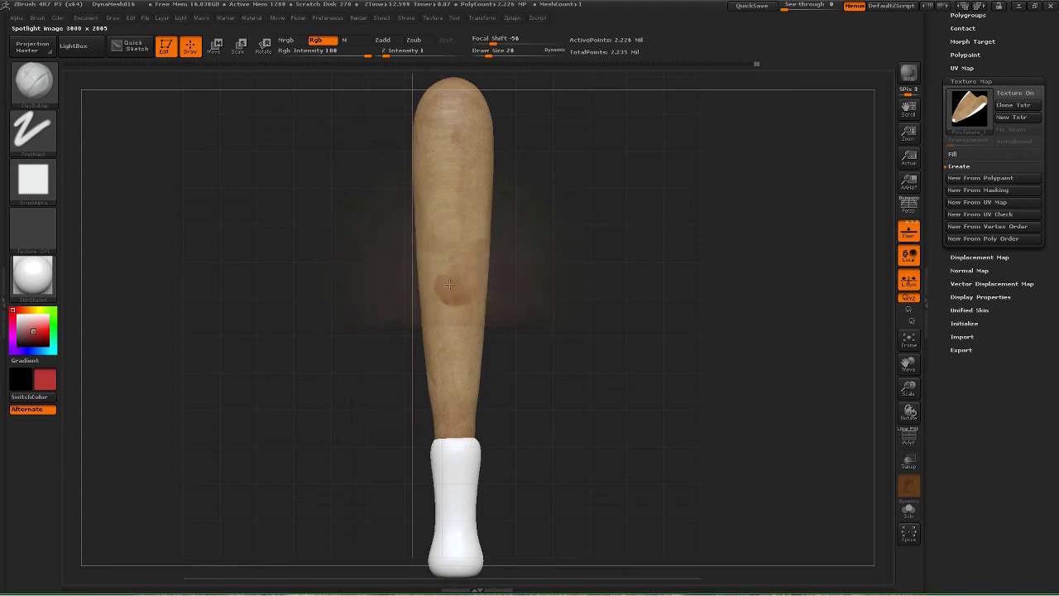
Shift the Spotlight image down to mid-barrel and paint its lighter area over the dark smudge.
key("shift+z")
key("z")
left_click_drag(368, 172, 367, 259)
key("z")
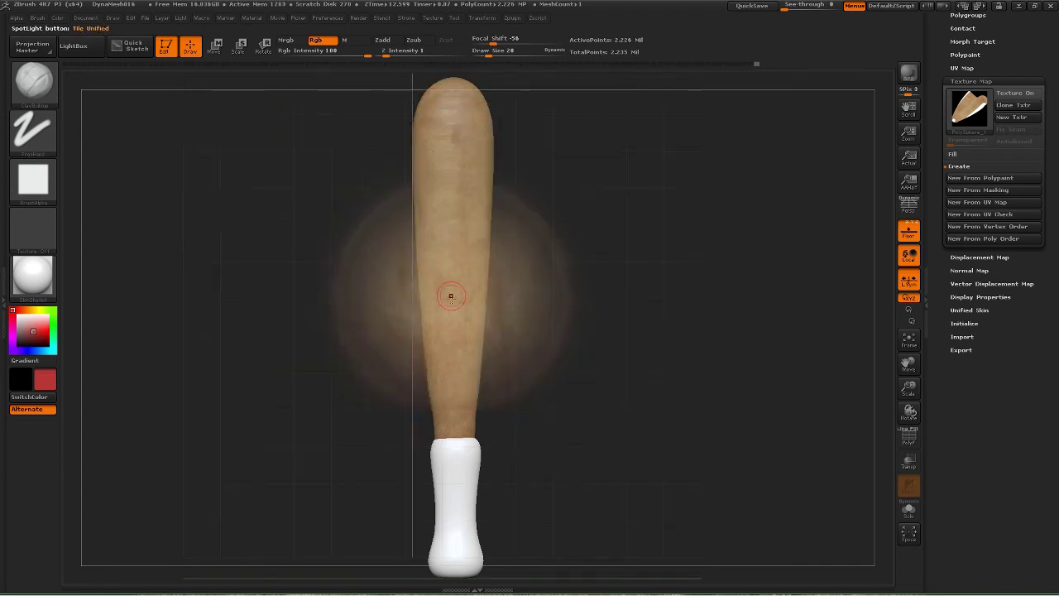
left_click_drag(454, 299, 444, 288)
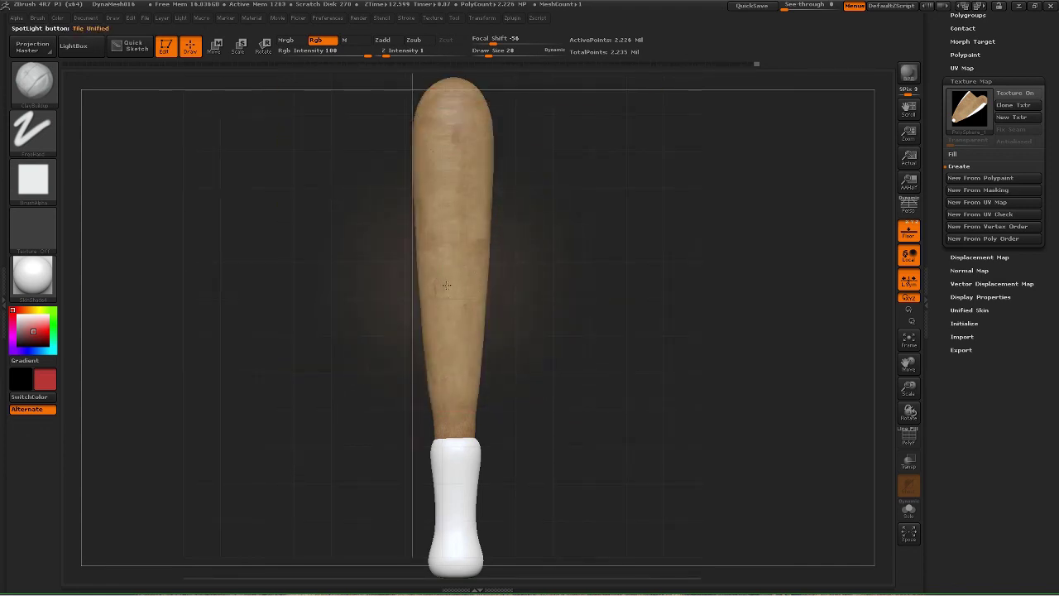
Move the Spotlight image back up and blend the visible seams on the upper barrel and rounded end.
key("shift+z")
key("z")
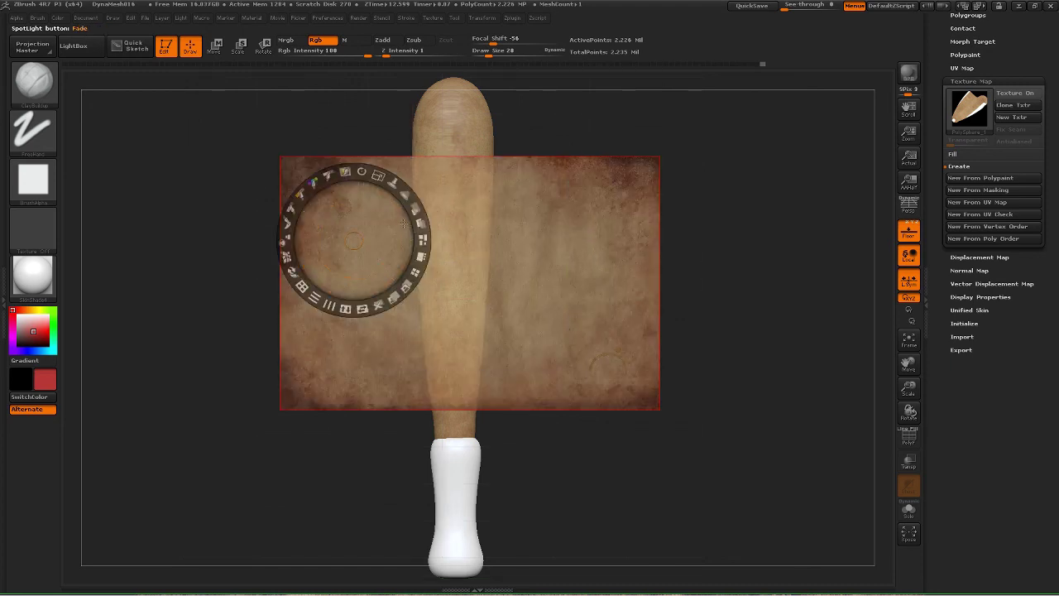
left_click_drag(387, 241, 374, 150)
key("z")
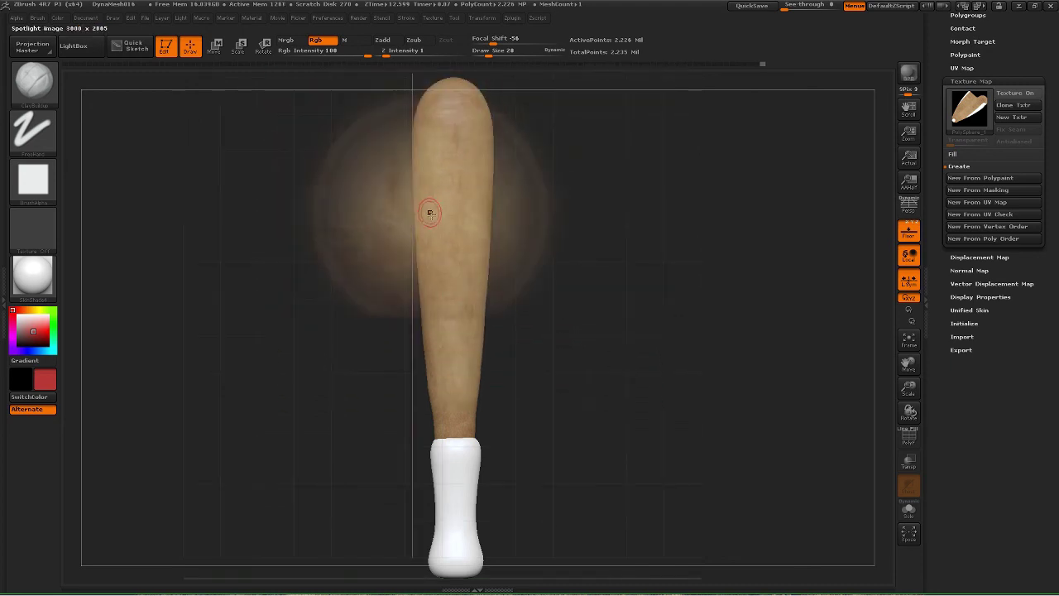
key("shift+z")
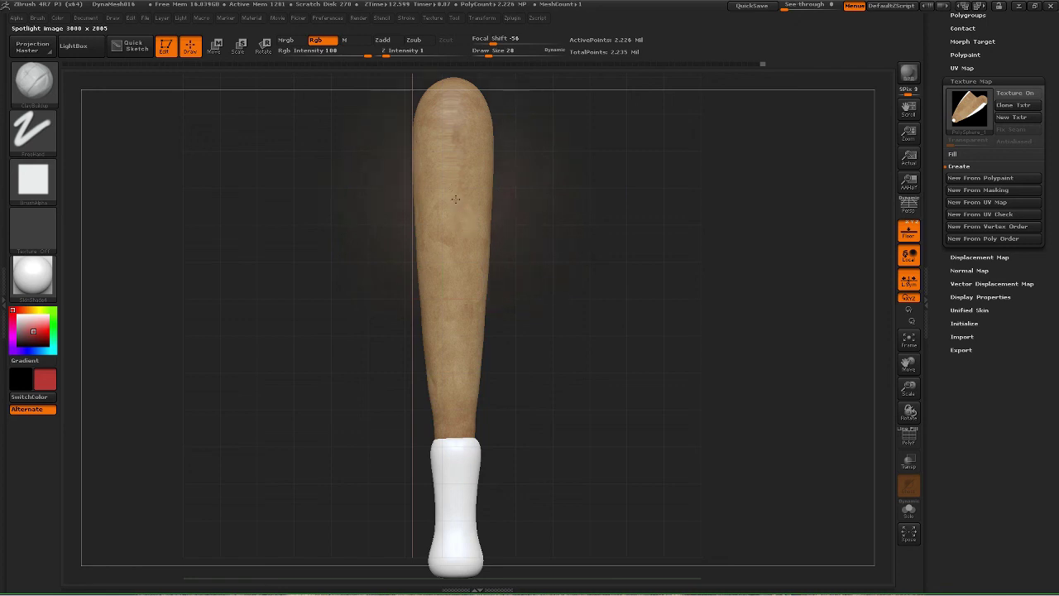
key("shift+z")
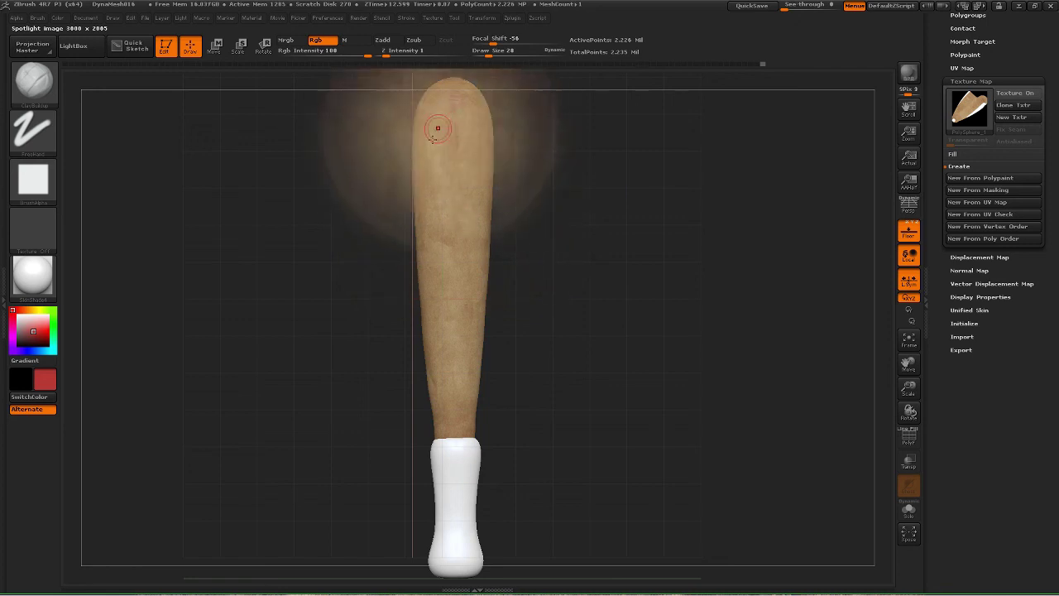
Raise the Spotlight image further, retouch the upper barrel, and turn the bat to check its neighbouring side.
key("z")
key("z")
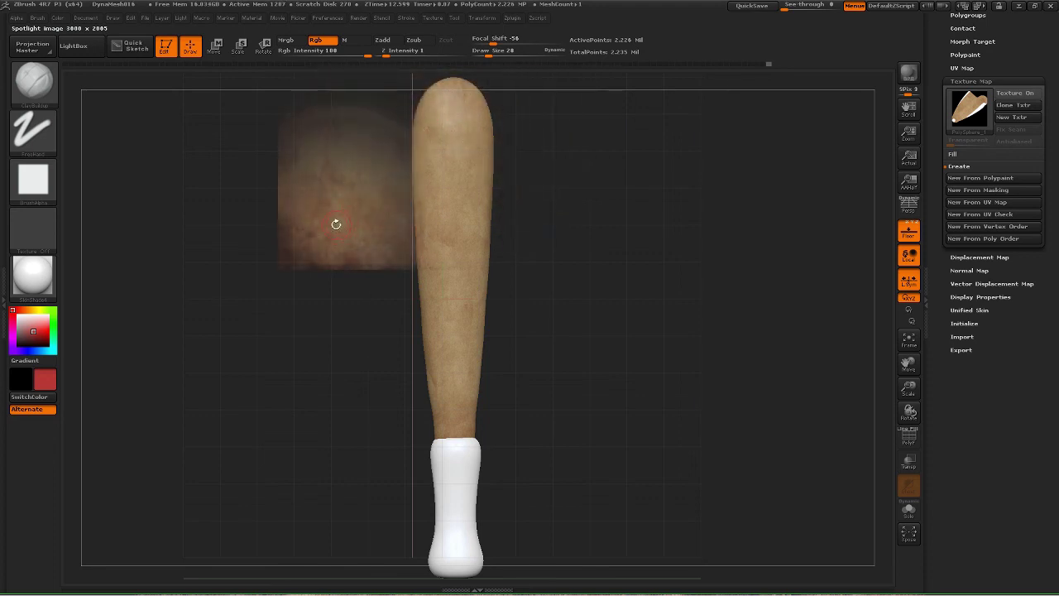
left_click_drag(335, 223, 390, 221)
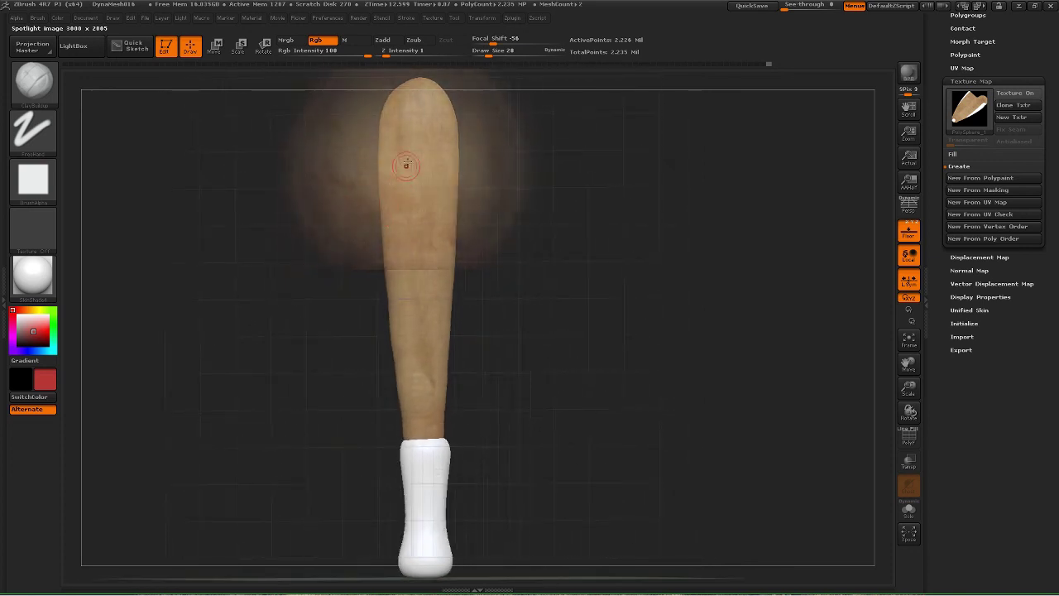
left_click_drag(307, 255, 290, 293)
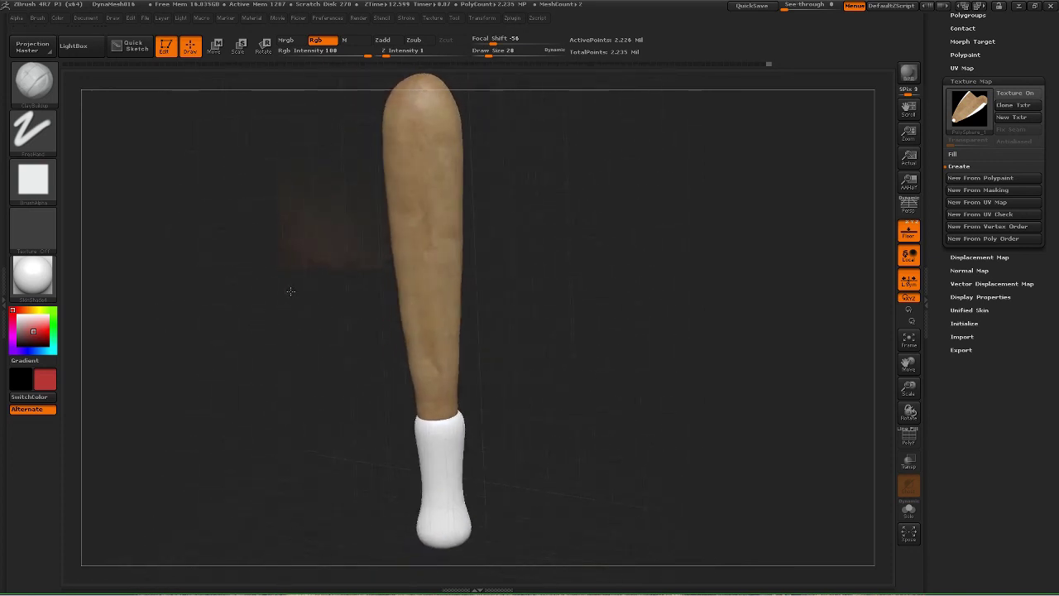
Turn the bat end-on, move the Spotlight image over the rounded tip and paint it with the wood texture.
left_click_drag(332, 180, 345, 269)
left_click_drag(354, 187, 388, 409, "alt")
key("z")
left_click_drag(502, 174, 501, 355)
key("z")
left_click_drag(445, 328, 445, 324)
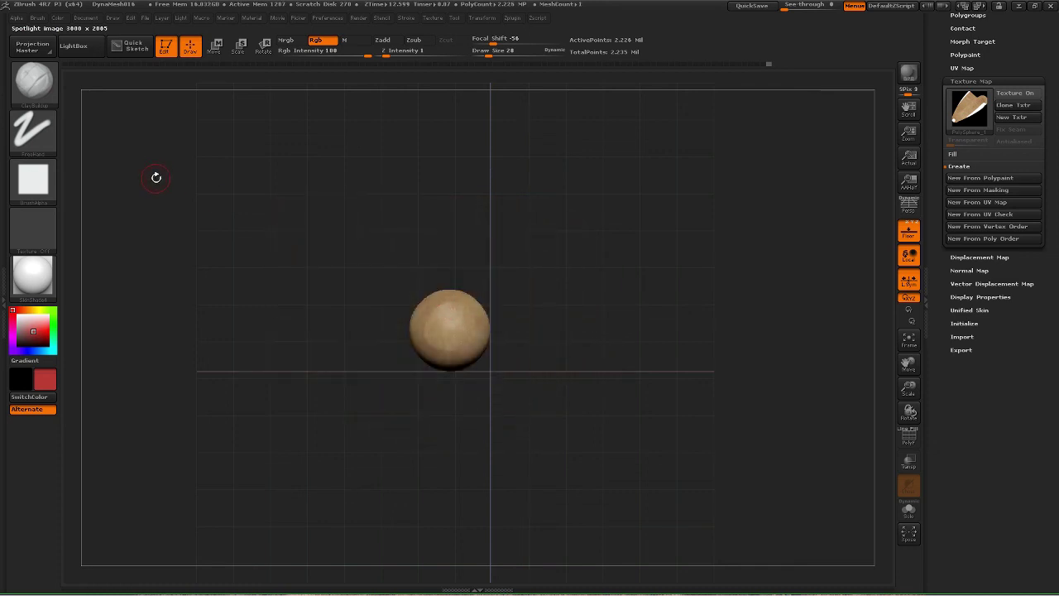
Soften the brush by choosing Alpha 02, a Focal Shift of 62 and an Rgb Intensity of 30, testing it on the tip.
left_click(44, 196)
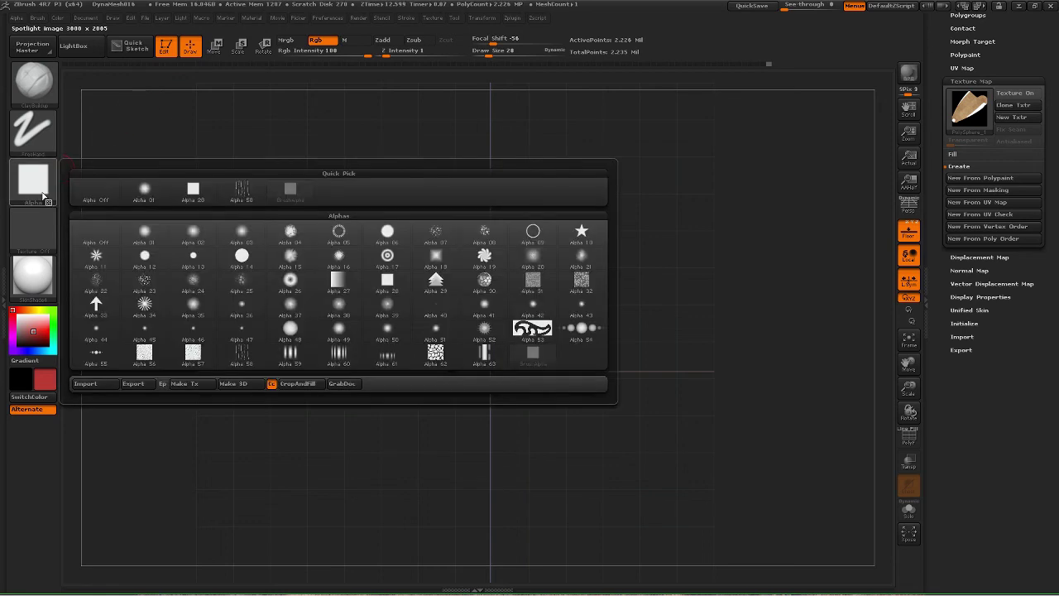
left_click(194, 236)
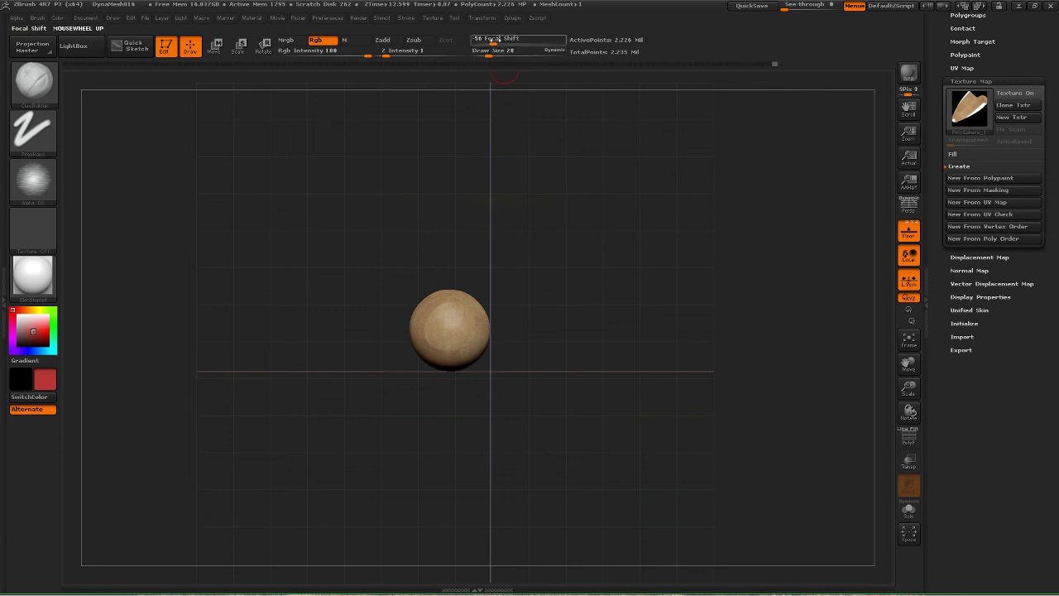
left_click_drag(495, 42, 518, 42)
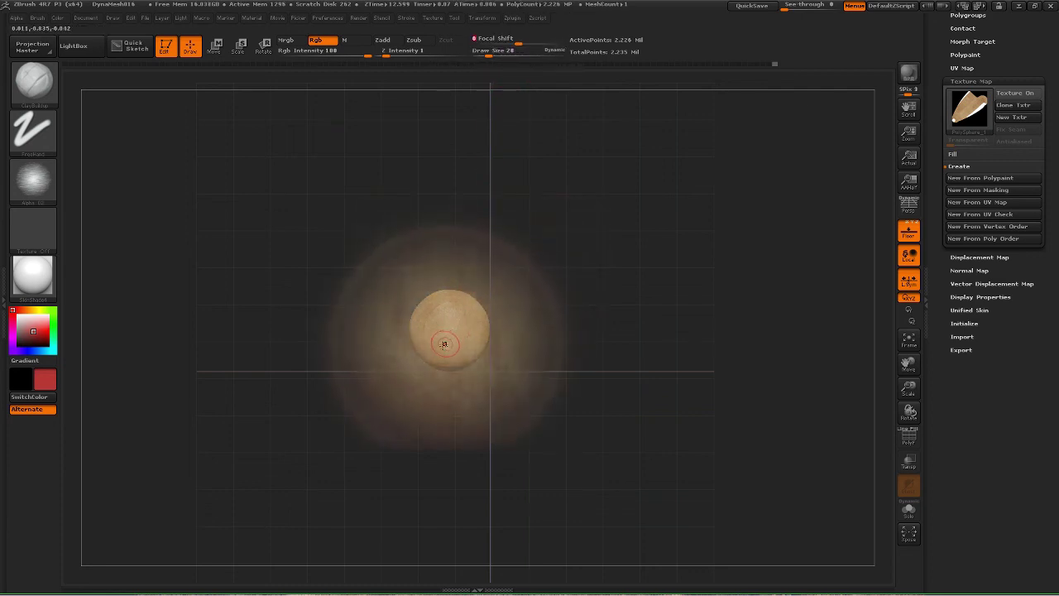
left_click_drag(541, 43, 546, 42)
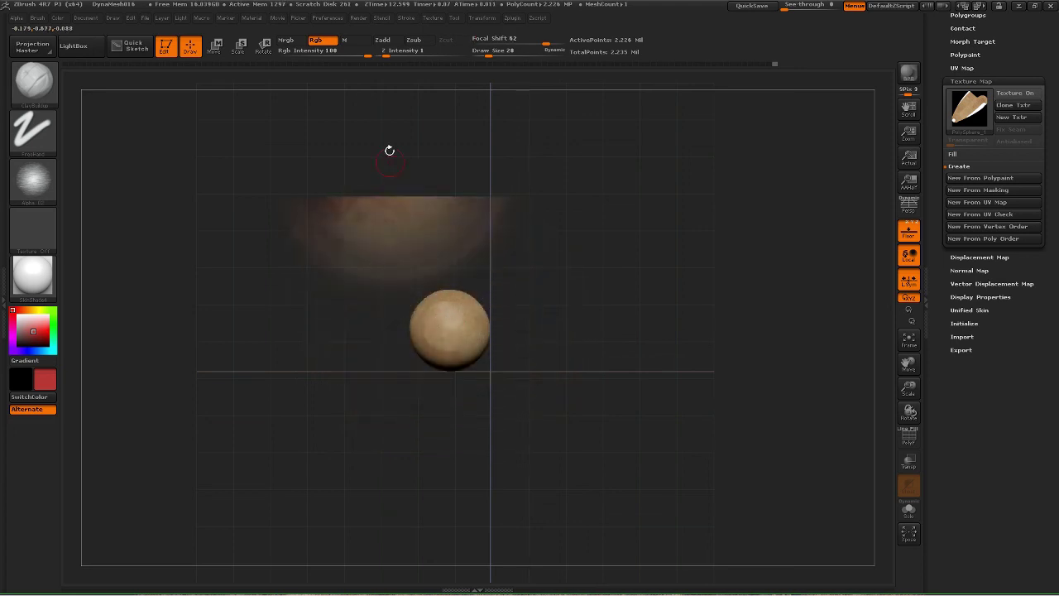
left_click_drag(367, 52, 327, 53)
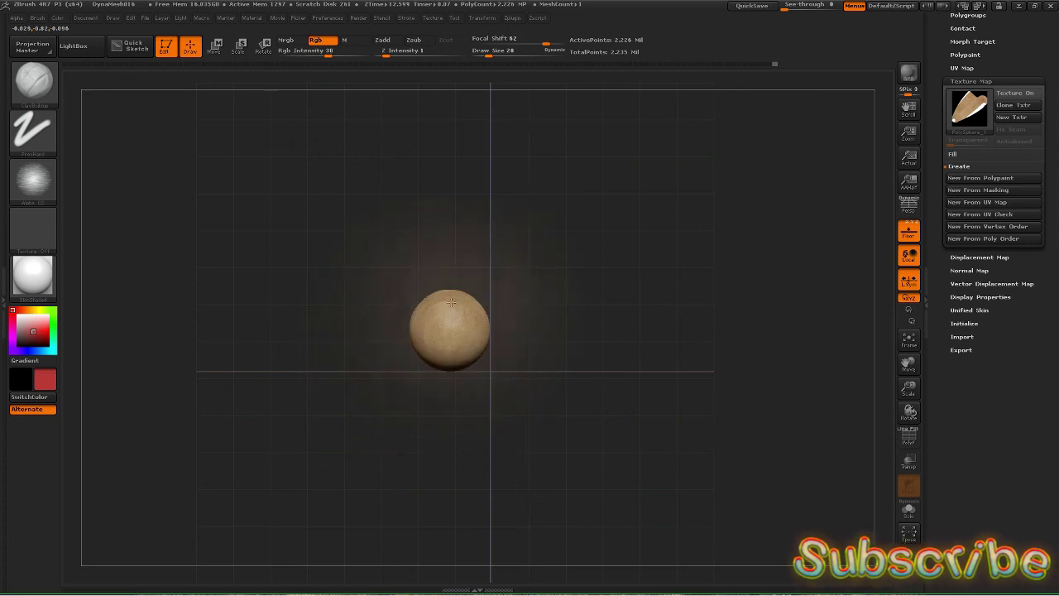
Turn the bat back upright, bring its handle into view and make the white grip the active subtool.
left_click_drag(329, 426, 346, 249)
left_click_drag(349, 356, 380, 359)
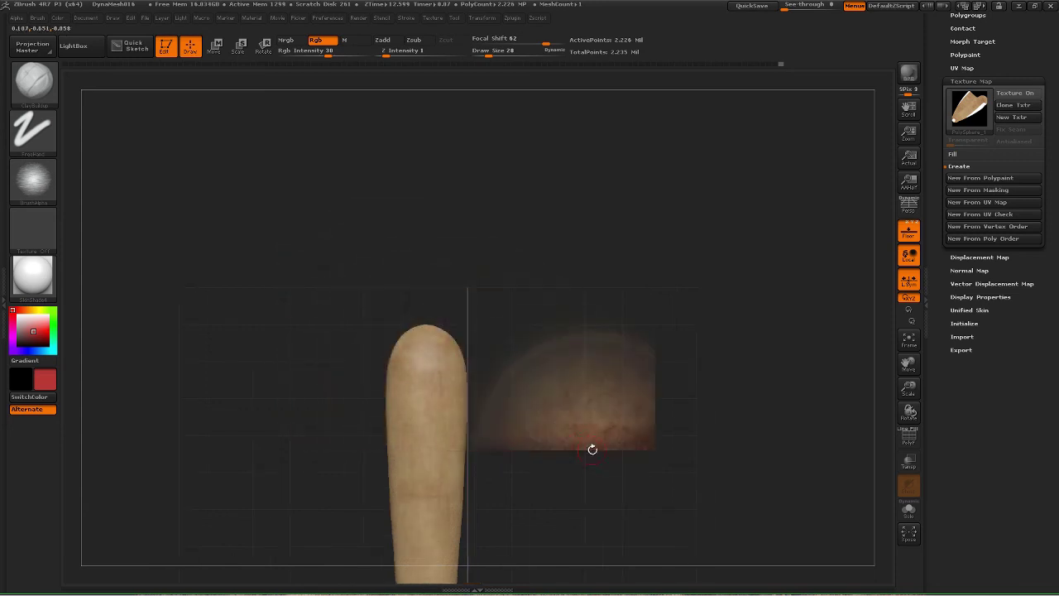
left_click_drag(591, 449, 607, 125, "alt")
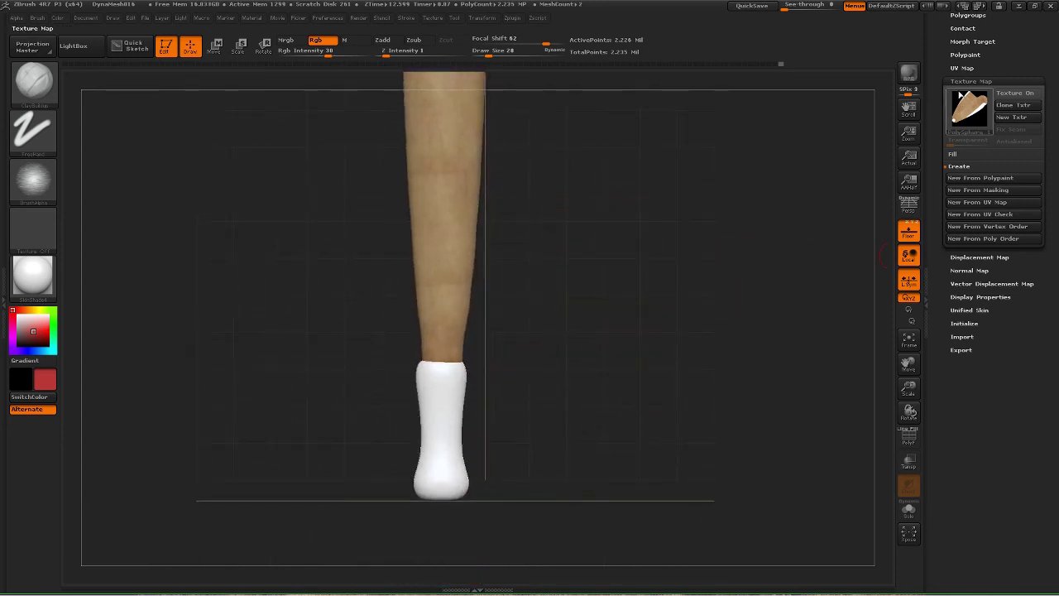
scroll(940, 131, "up", 5)
left_click(959, 104)
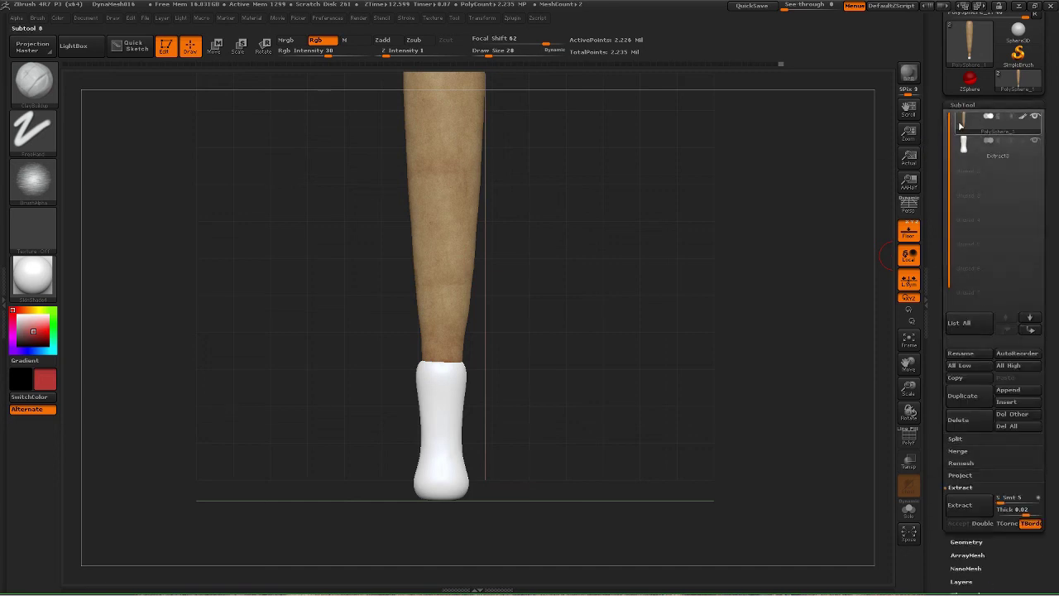
left_click(964, 147)
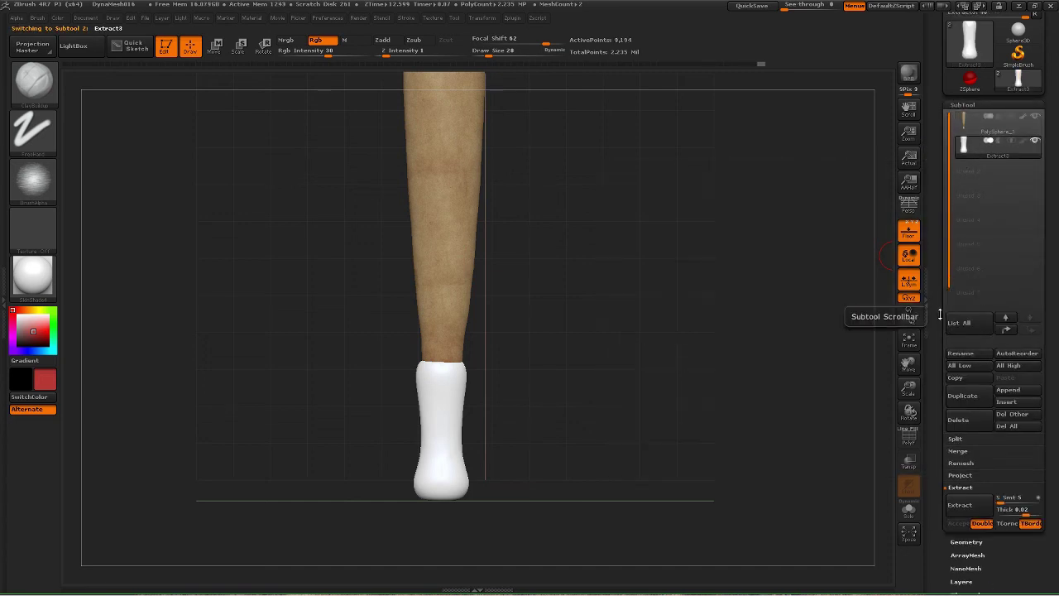
Subdivide the grip repeatedly to about 2.35 million points.
scroll(939, 314, "down", 4)
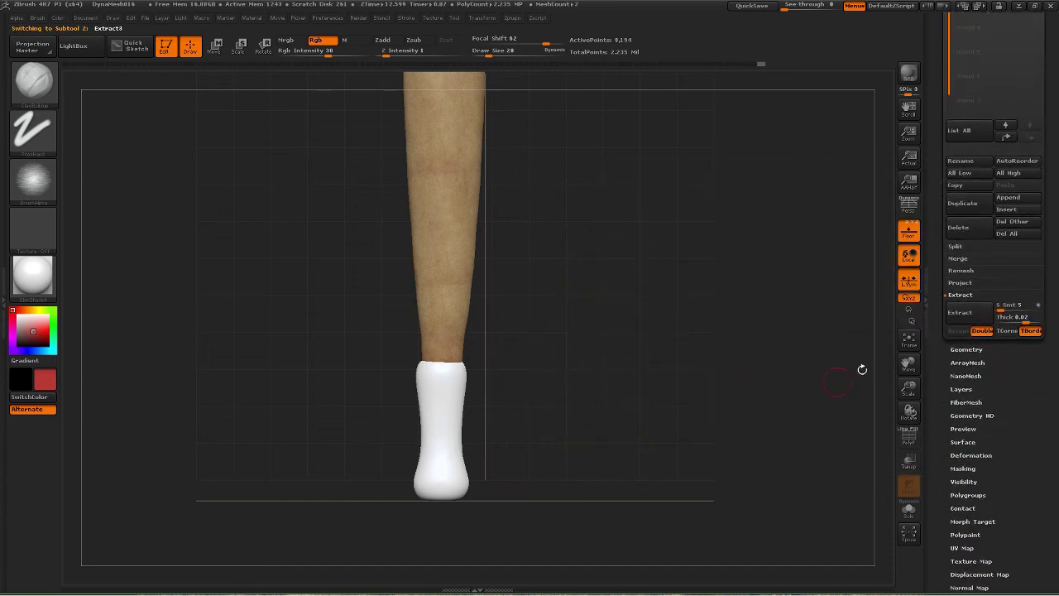
scroll(948, 414, "down", 4)
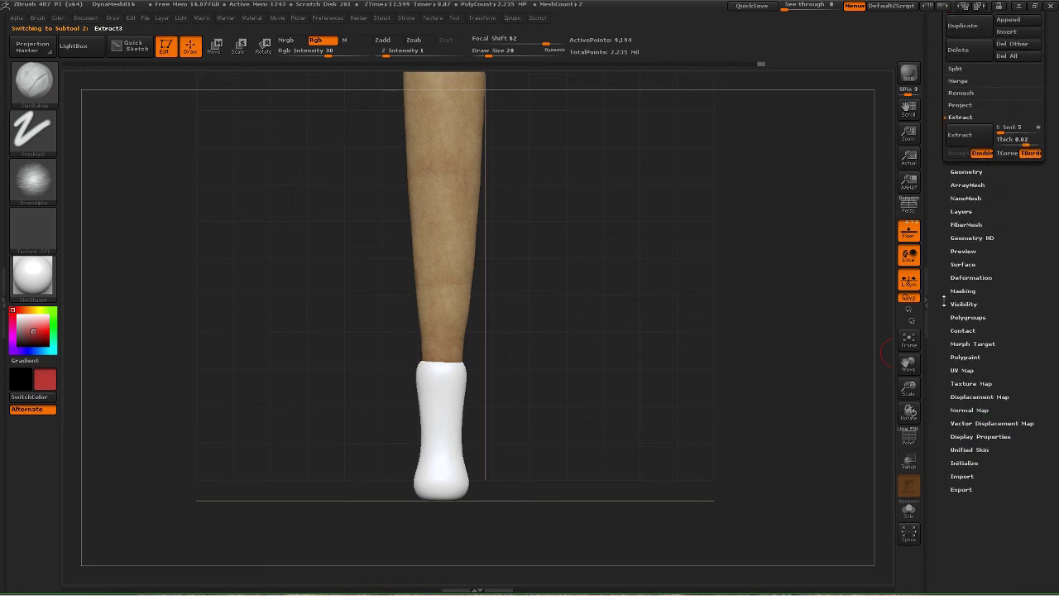
key("ctrl")
key("ctrl+d")
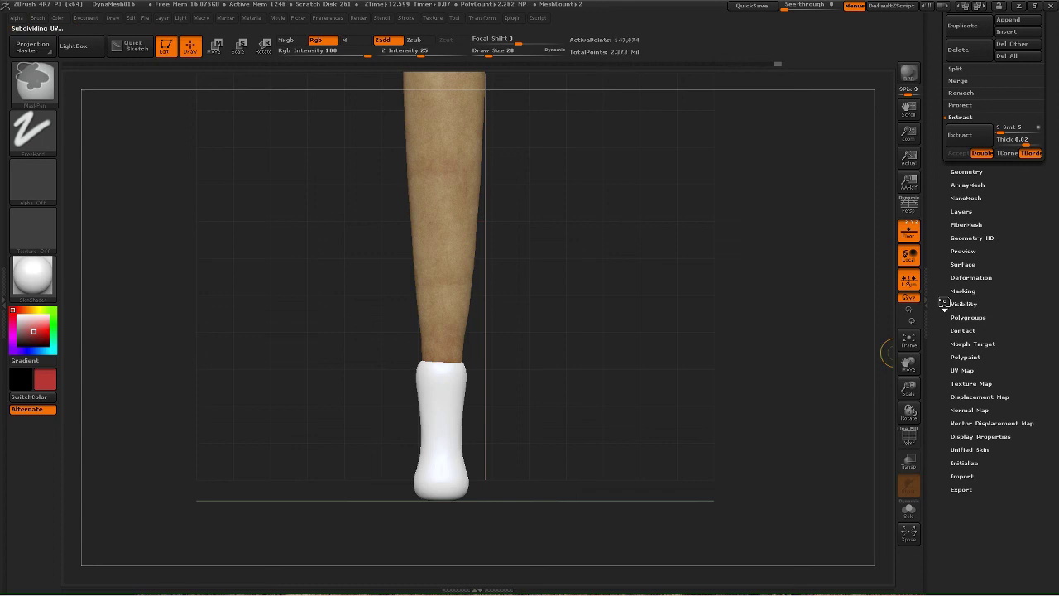
key("ctrl+d")
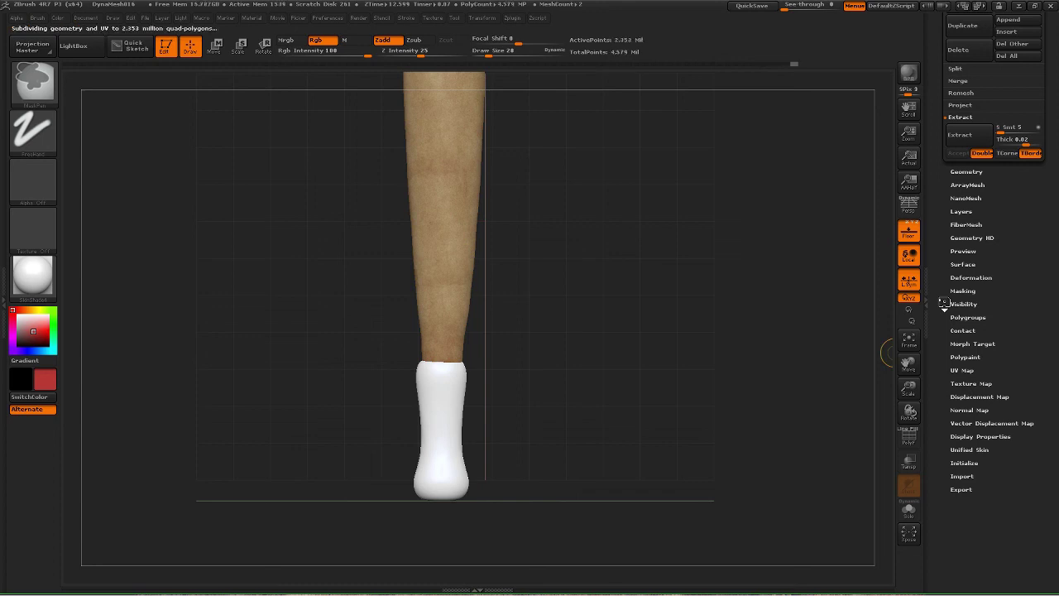
Create a texture map for the grip from its polypaint and turn the texture display off.
left_click(957, 383)
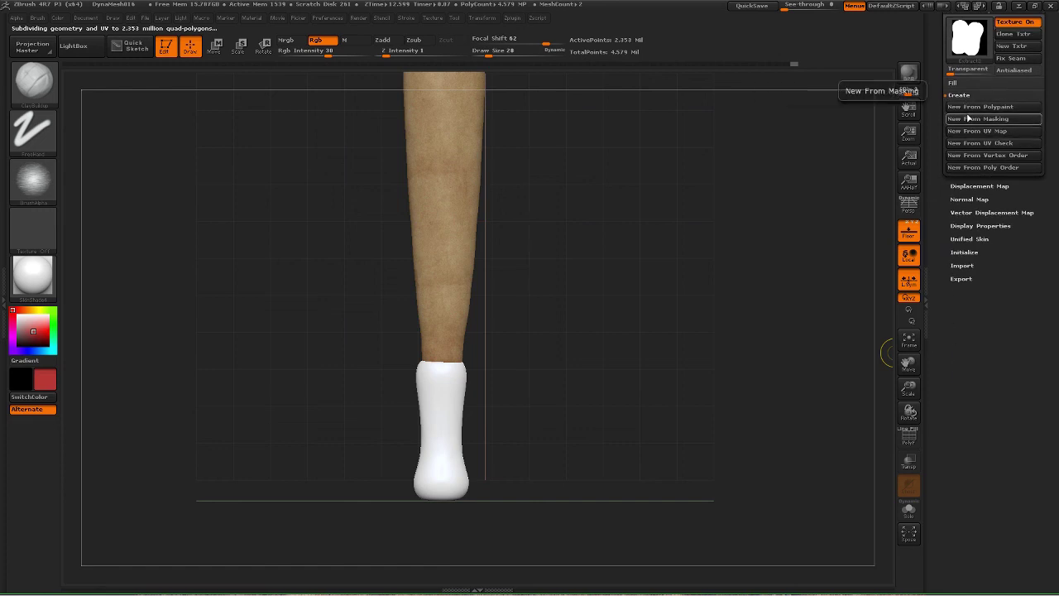
left_click(974, 108)
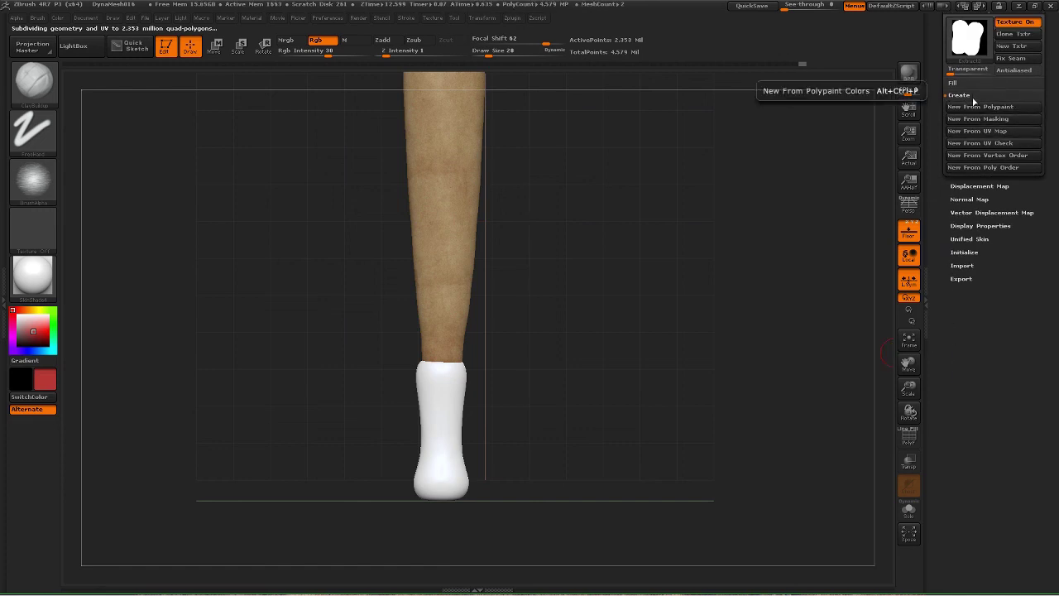
left_click(1011, 21)
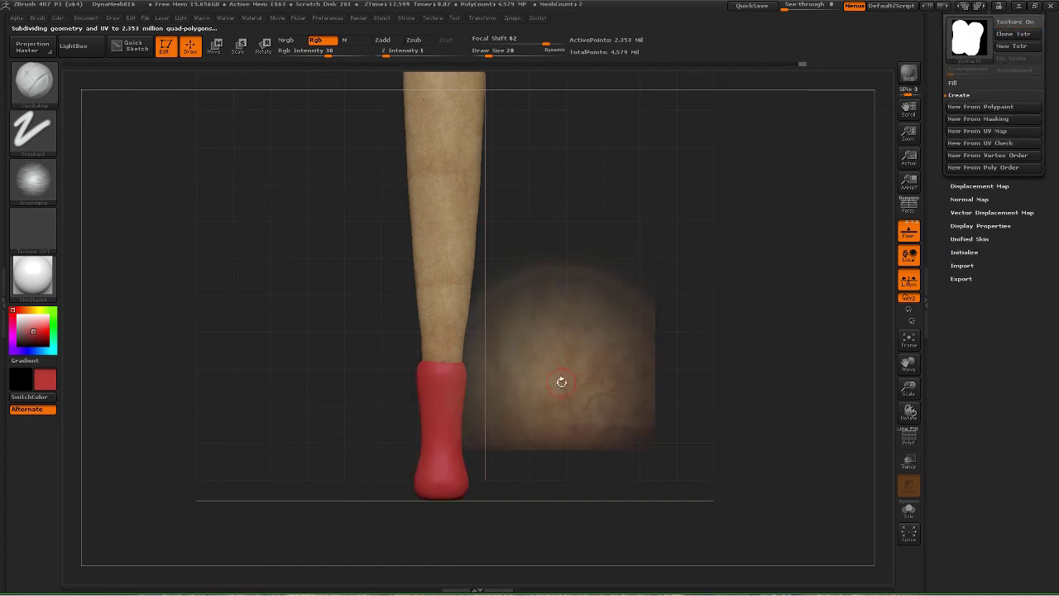
Move the Spotlight image down over the grip and paint its front and neighbouring side with the wood texture.
key("z")
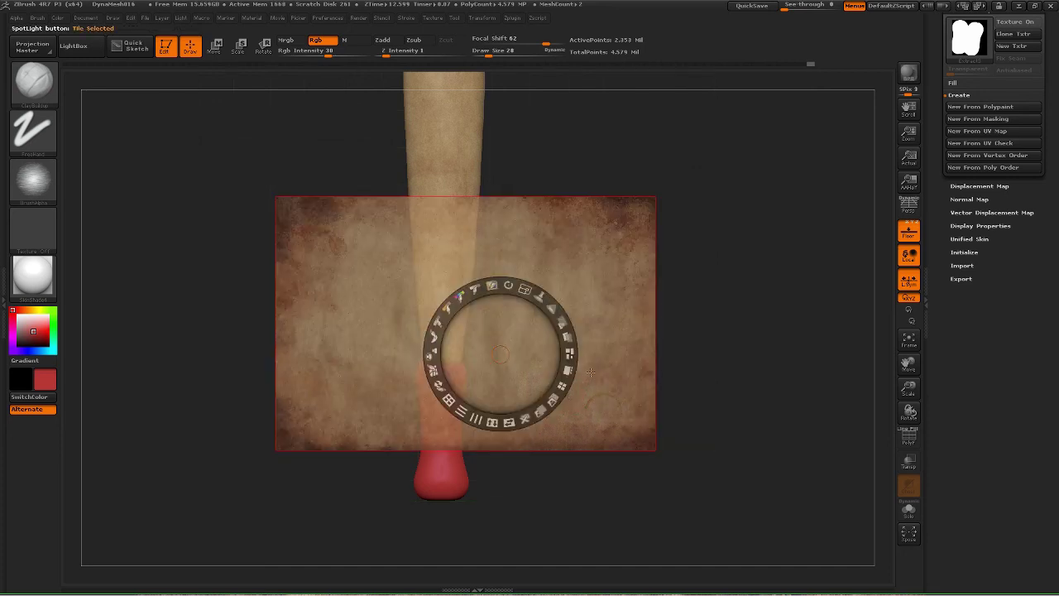
left_click_drag(636, 362, 620, 486)
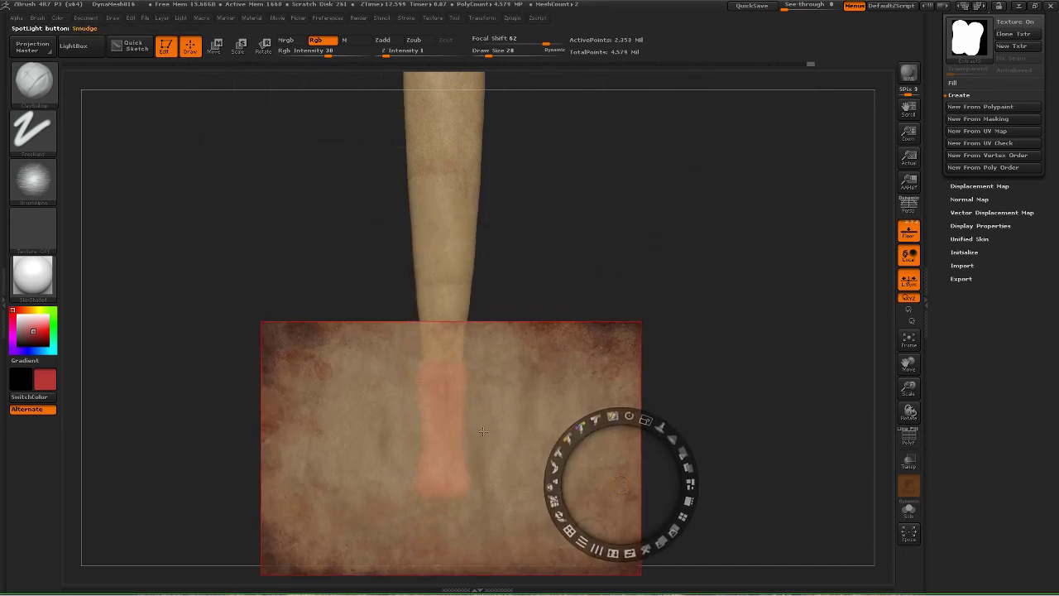
key("shift+z")
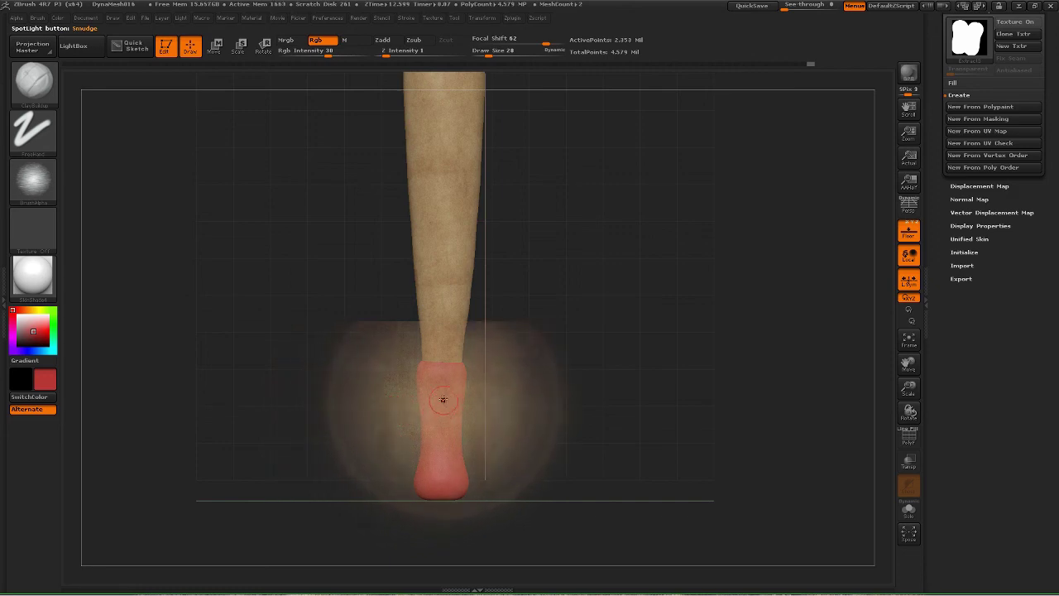
mouse_move(442, 400)
left_mouse_down()
mouse_move(434, 409)
mouse_move(457, 371)
mouse_move(422, 379)
mouse_move(444, 387)
mouse_move(437, 463)
mouse_move(450, 446)
mouse_move(422, 397)
mouse_move(471, 382)
mouse_move(463, 469)
mouse_move(442, 484)
mouse_move(421, 469)
mouse_move(493, 474)
left_mouse_up()
mouse_move(456, 411)
left_mouse_down()
mouse_move(434, 391)
mouse_move(413, 401)
left_mouse_up()
mouse_move(287, 390)
left_mouse_down()
mouse_move(406, 406)
mouse_move(408, 495)
mouse_move(405, 459)
mouse_move(392, 486)
mouse_move(390, 357)
left_mouse_up()
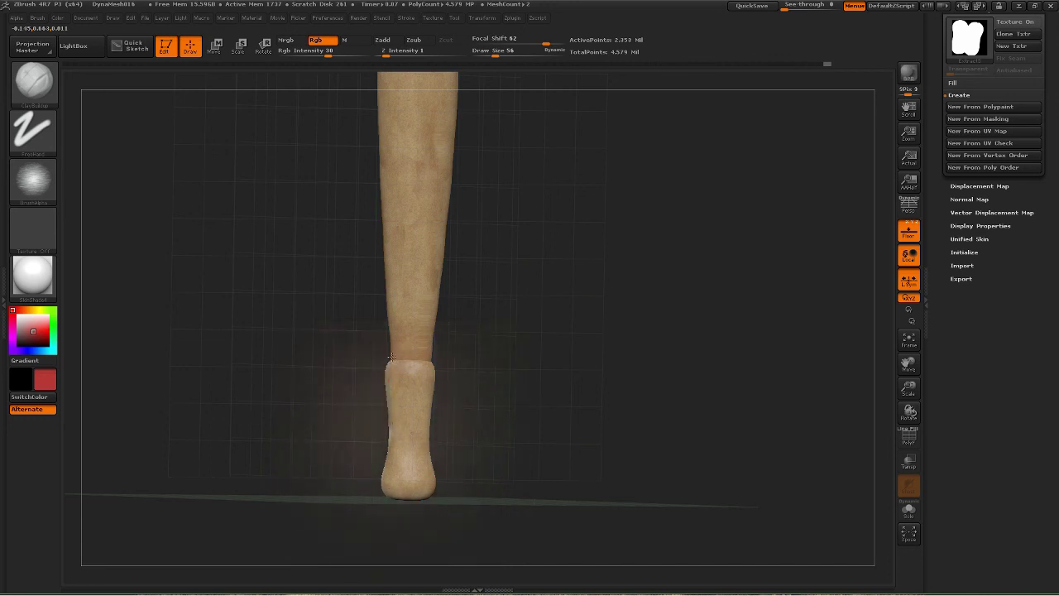
Rotate around the grip and paint its remaining white areas from the collar down to the knob.
left_click_drag(290, 274, 350, 316)
left_click_drag(385, 368, 399, 360)
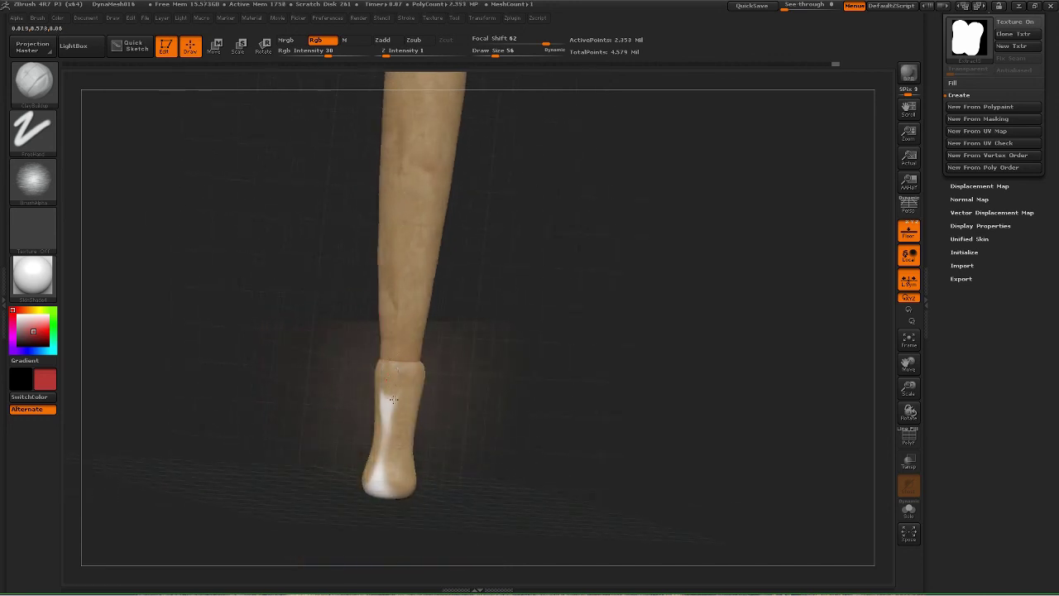
left_click_drag(393, 399, 397, 397)
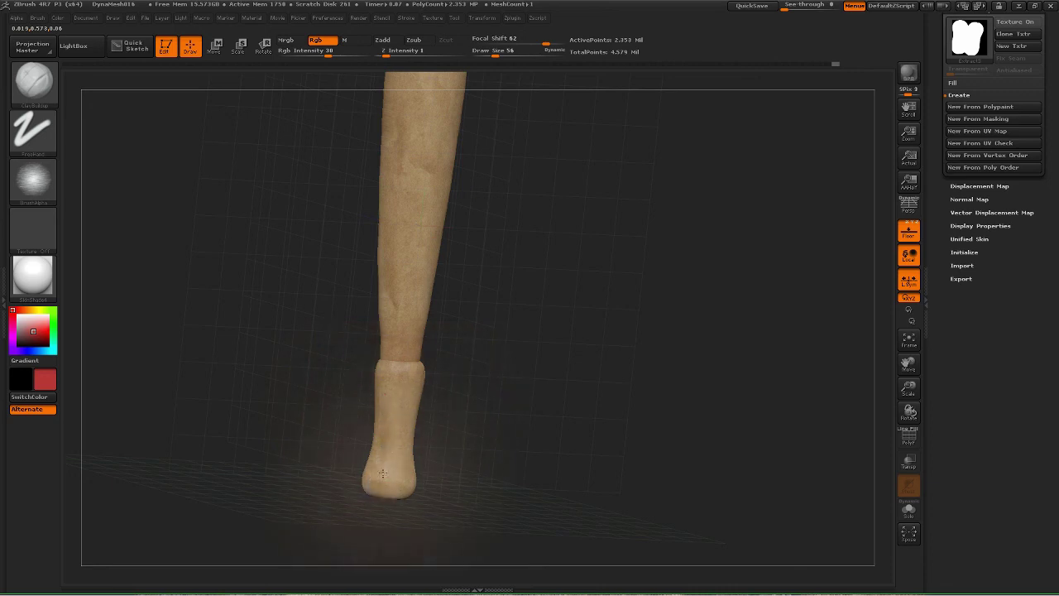
left_click_drag(372, 482, 369, 470)
mouse_move(319, 357)
left_mouse_down()
mouse_move(336, 340)
mouse_move(329, 354)
left_mouse_up()
left_click_drag(353, 479, 346, 459)
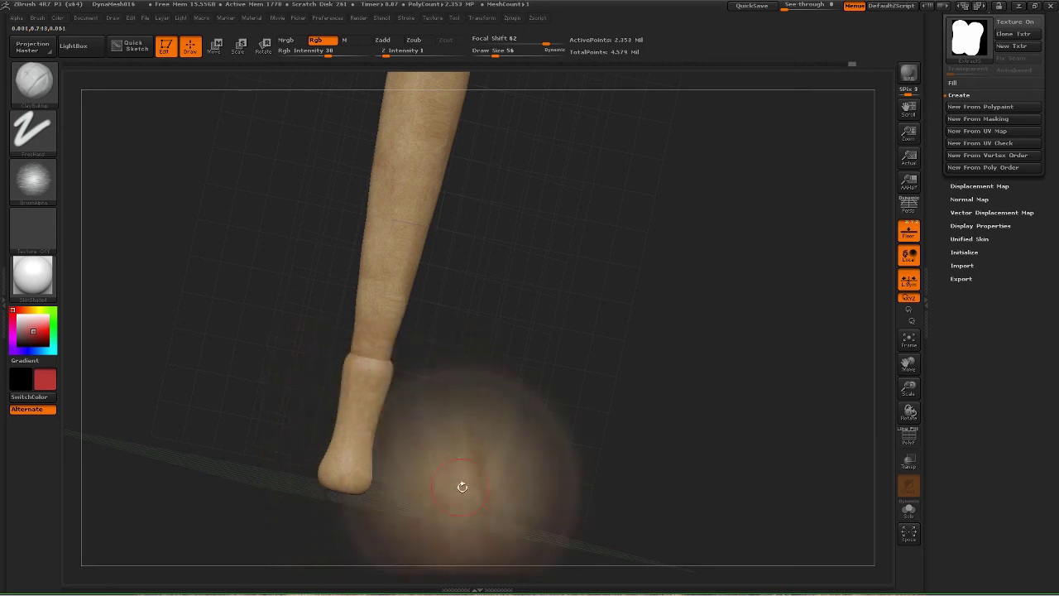
View the knob from underneath, shift the Spotlight image's dark reddish corner over it and paint the knob's end.
left_click_drag(464, 484, 459, 377)
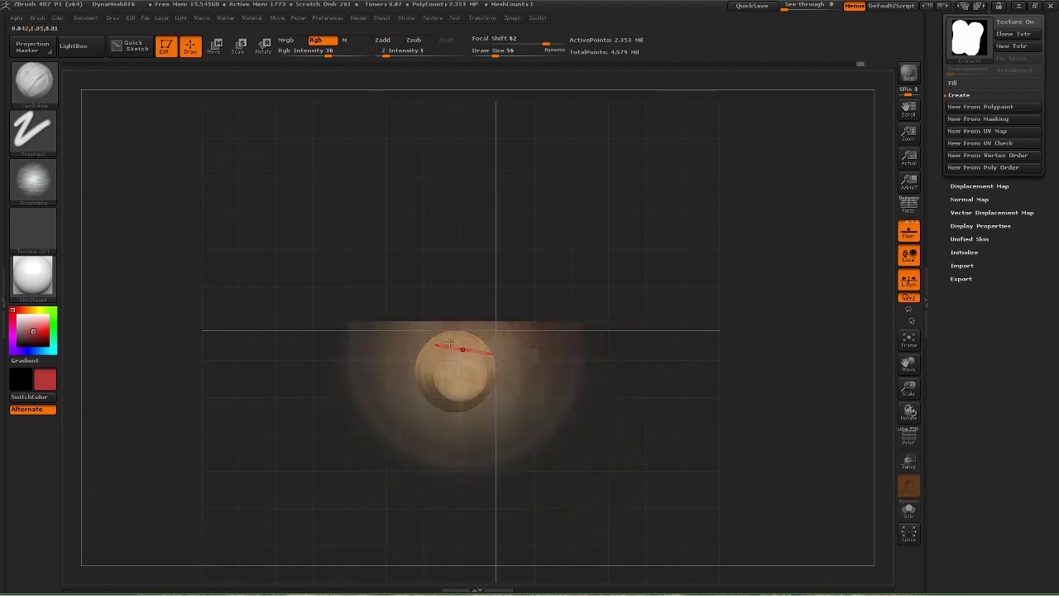
key("z")
left_click_drag(399, 400, 261, 411)
key("z")
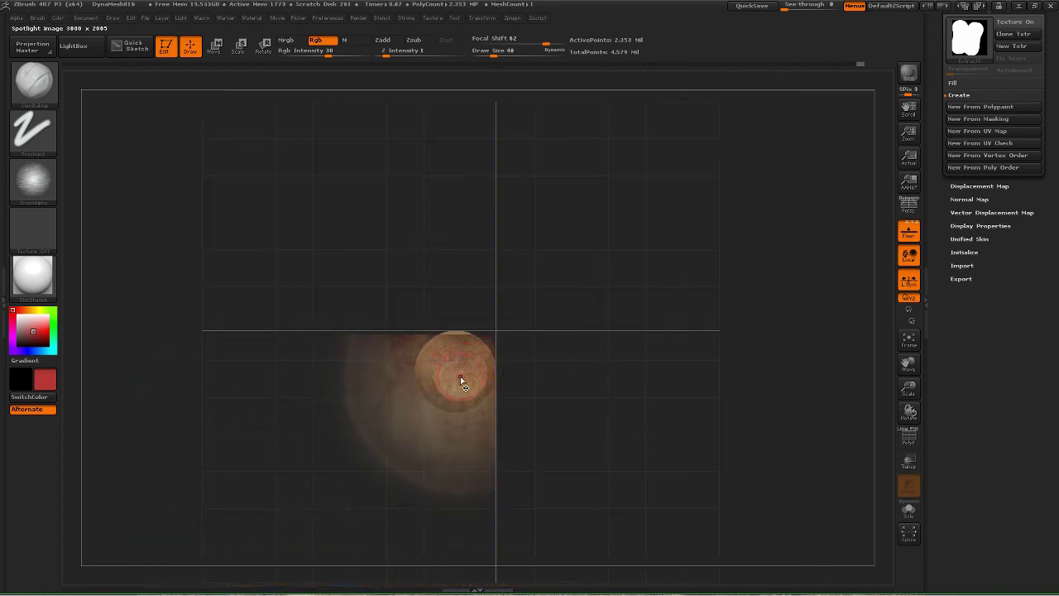
left_click(454, 364)
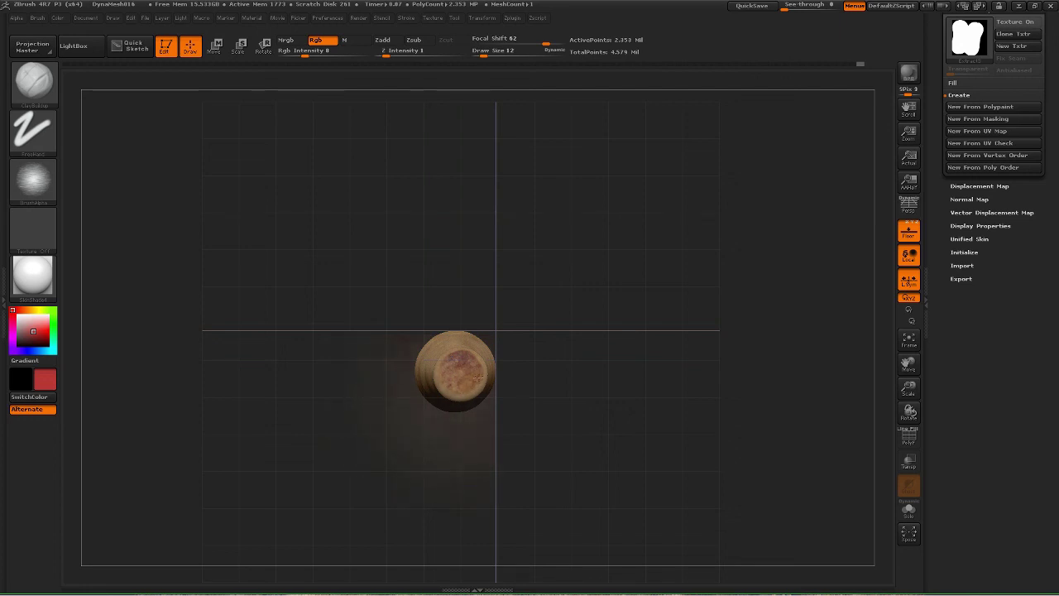
Return to a side view and paint reddish stains around the knob's lower edge with a draw size of 8.
left_click_drag(350, 264, 375, 136)
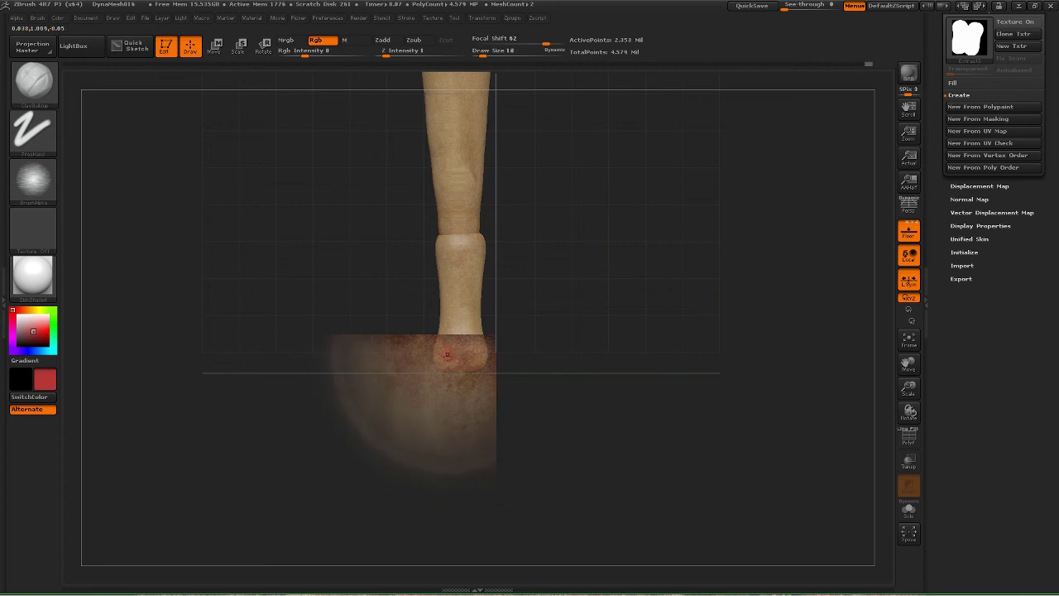
left_click_drag(447, 354, 459, 366)
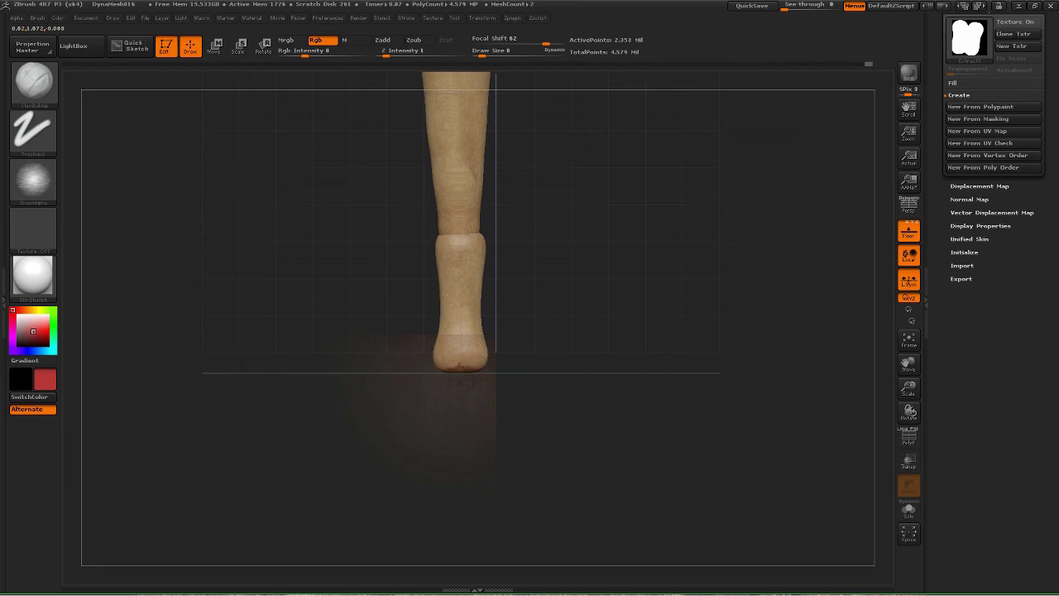
left_click_drag(459, 364, 438, 344)
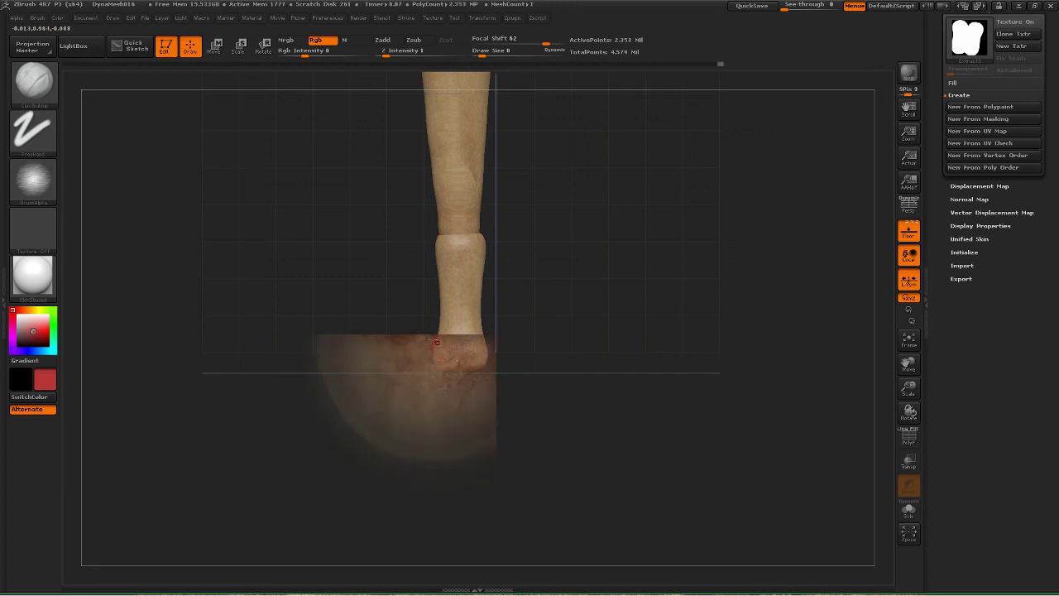
Set Rgb Intensity to 1, reposition the Spotlight image and paint faint reddish stains on the knob's other sides.
left_click(288, 52)
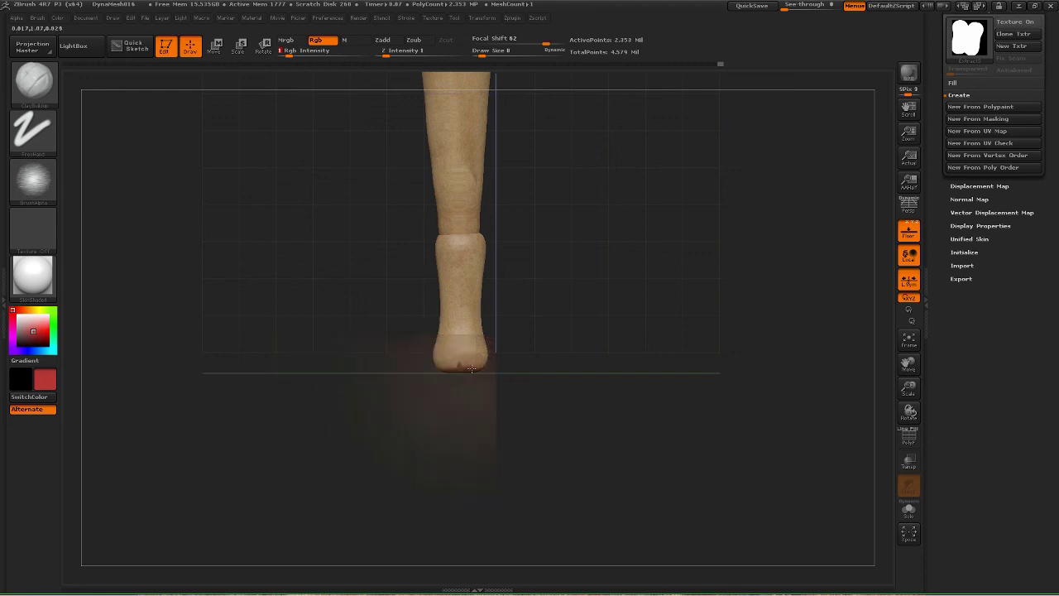
left_click_drag(524, 422, 372, 422)
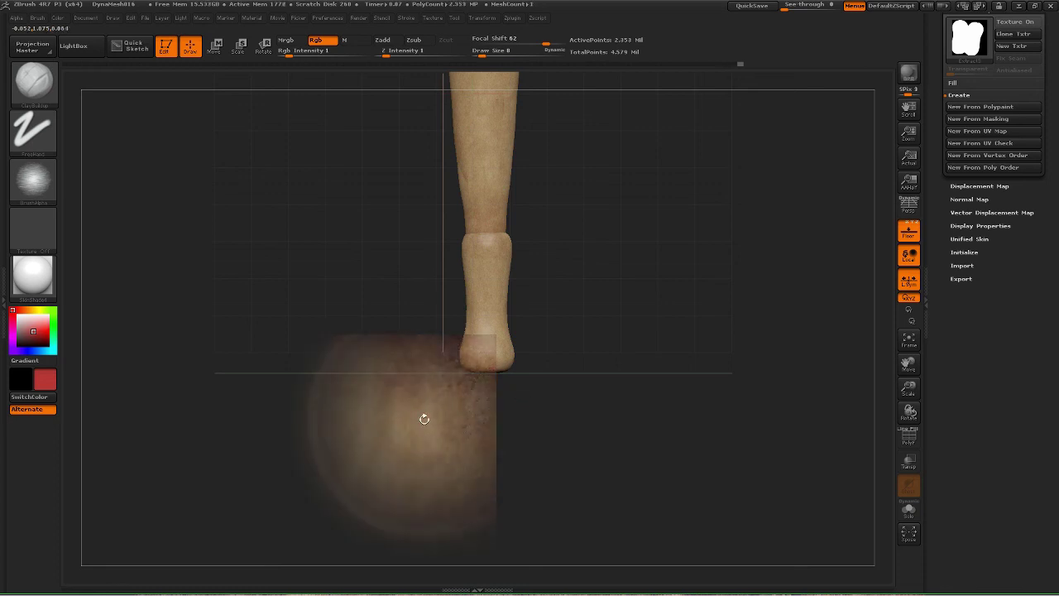
key("z")
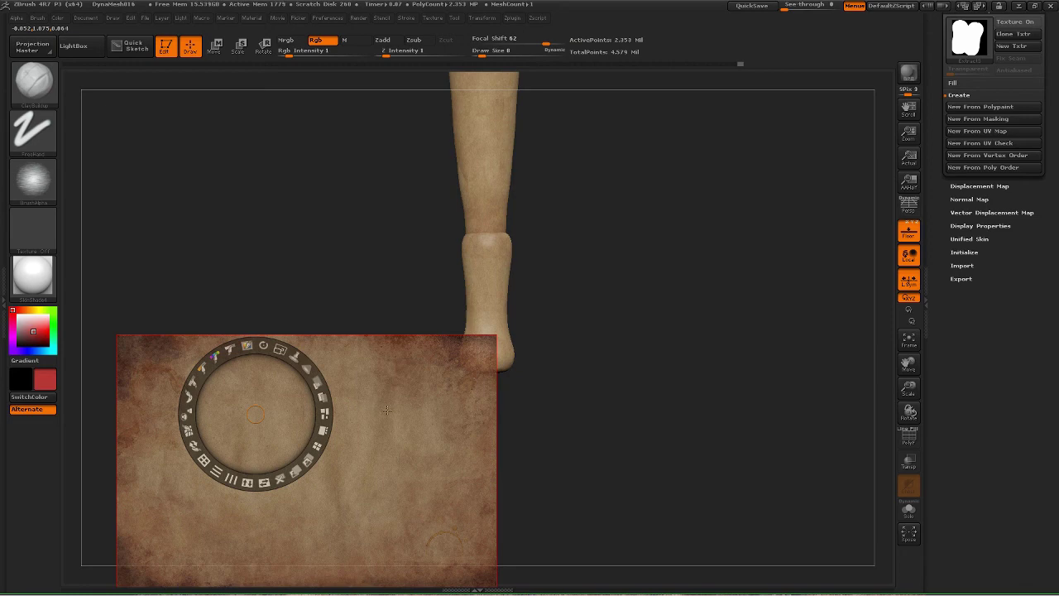
left_click_drag(386, 408, 409, 413)
key("z")
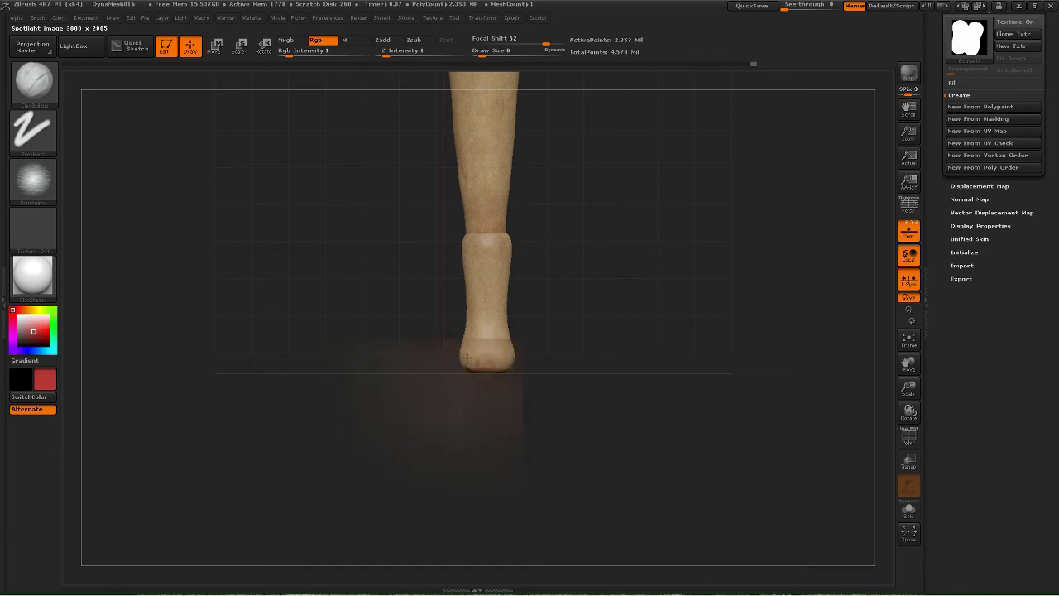
left_click_drag(469, 358, 478, 369)
left_click_drag(551, 379, 523, 384)
left_click_drag(439, 389, 478, 367)
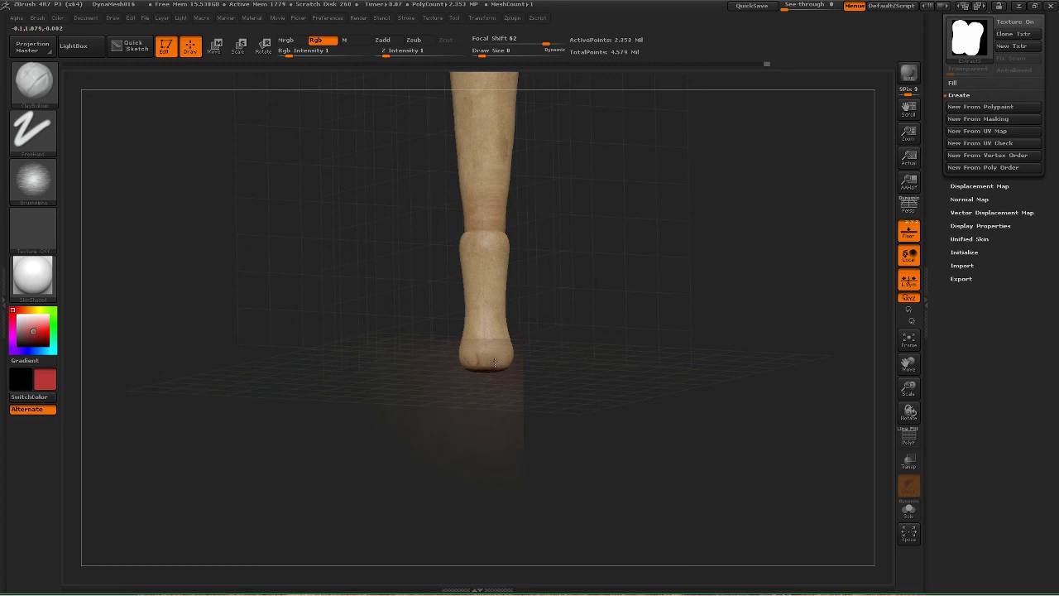
Turn the bat and keep painting faint reddish stains around the knob, shifting the Spotlight image's dark edge back over it.
mouse_move(496, 354)
left_mouse_down()
mouse_move(534, 370)
mouse_move(508, 372)
left_mouse_up()
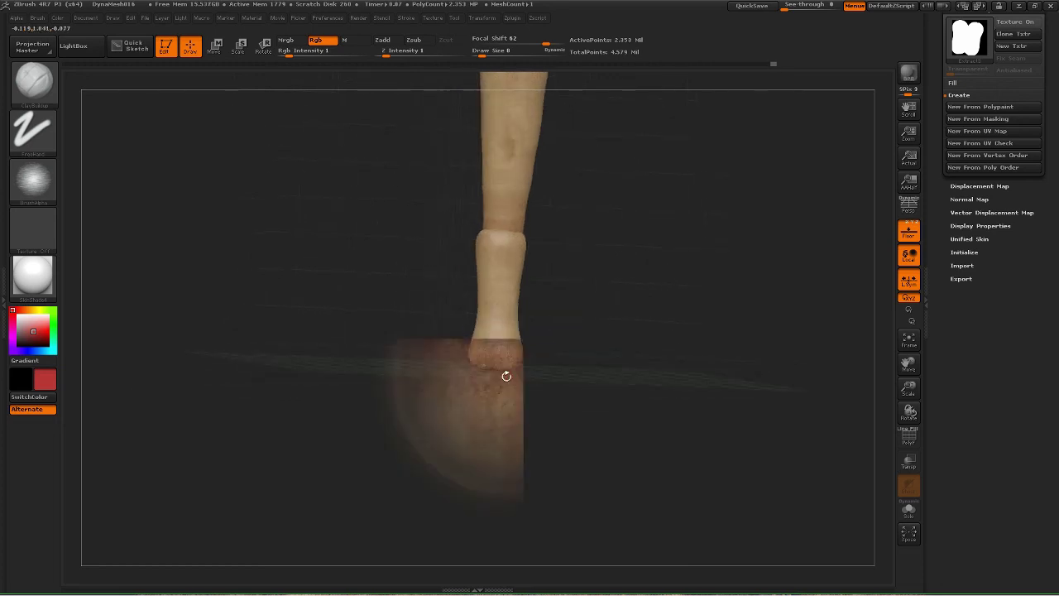
left_click_drag(428, 298, 452, 302)
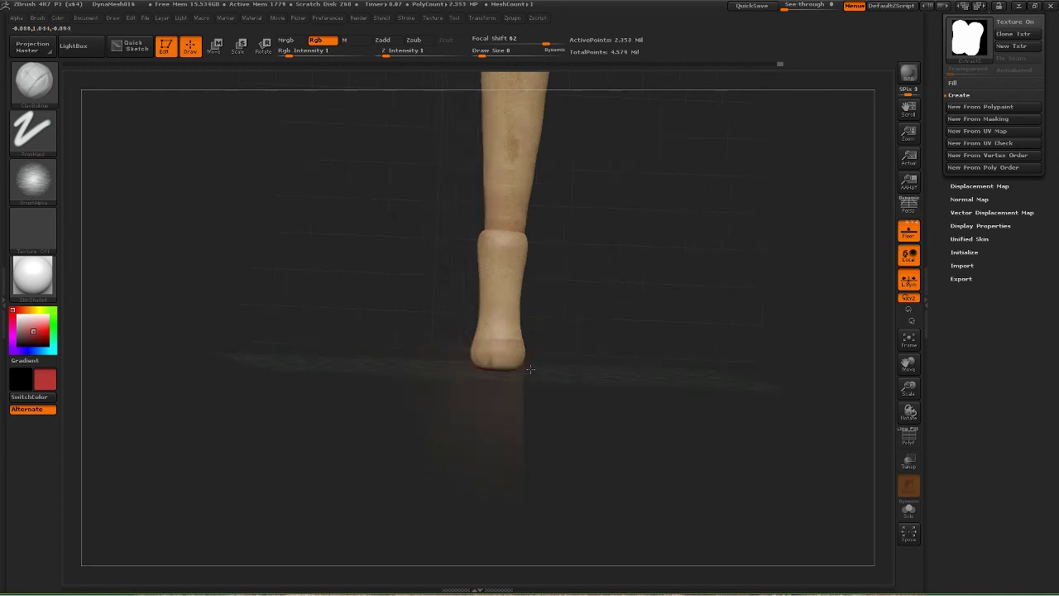
left_click_drag(488, 367, 510, 354)
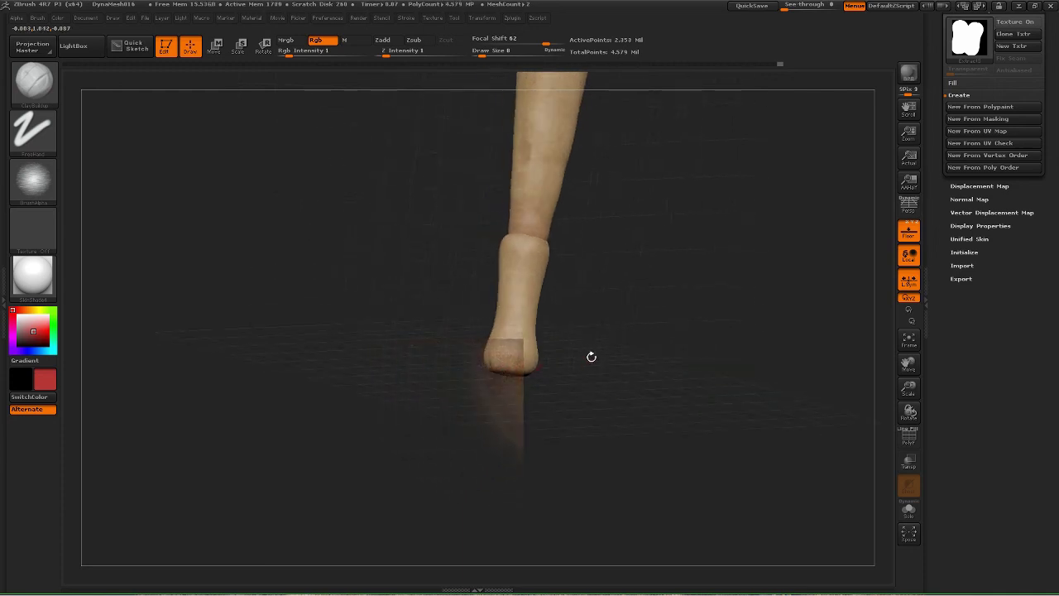
key("z")
mouse_move(565, 411)
left_mouse_down()
mouse_move(586, 380)
mouse_move(586, 421)
left_mouse_up()
key("z")
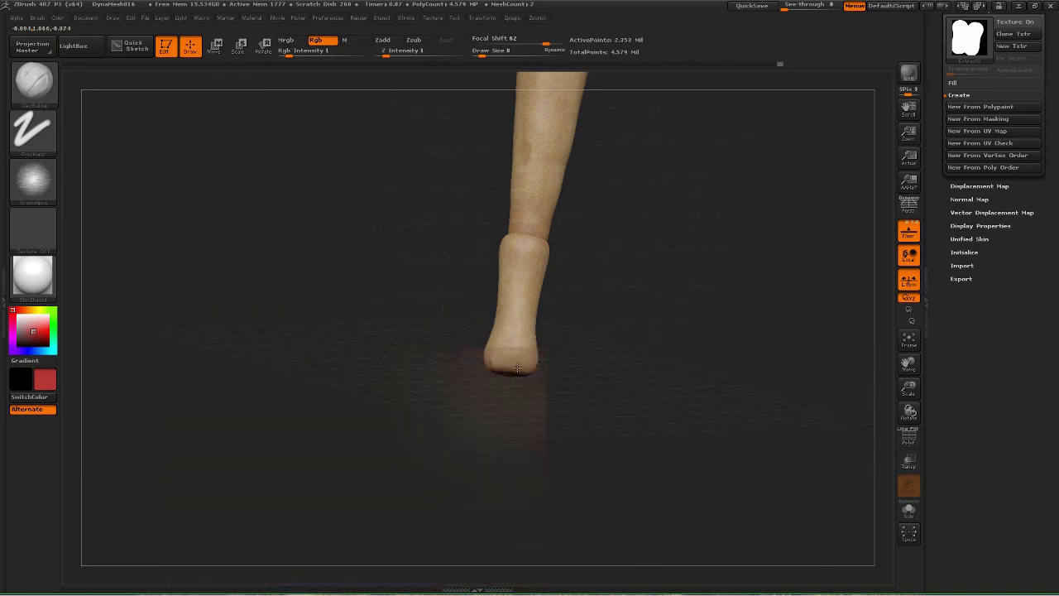
left_click_drag(516, 357, 508, 360)
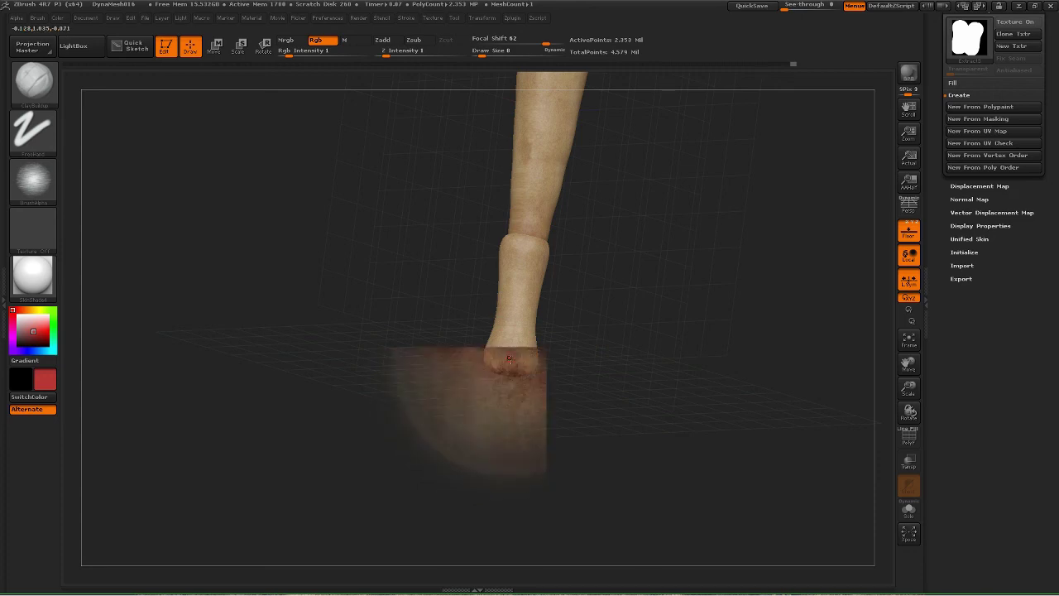
left_click_drag(579, 378, 616, 378)
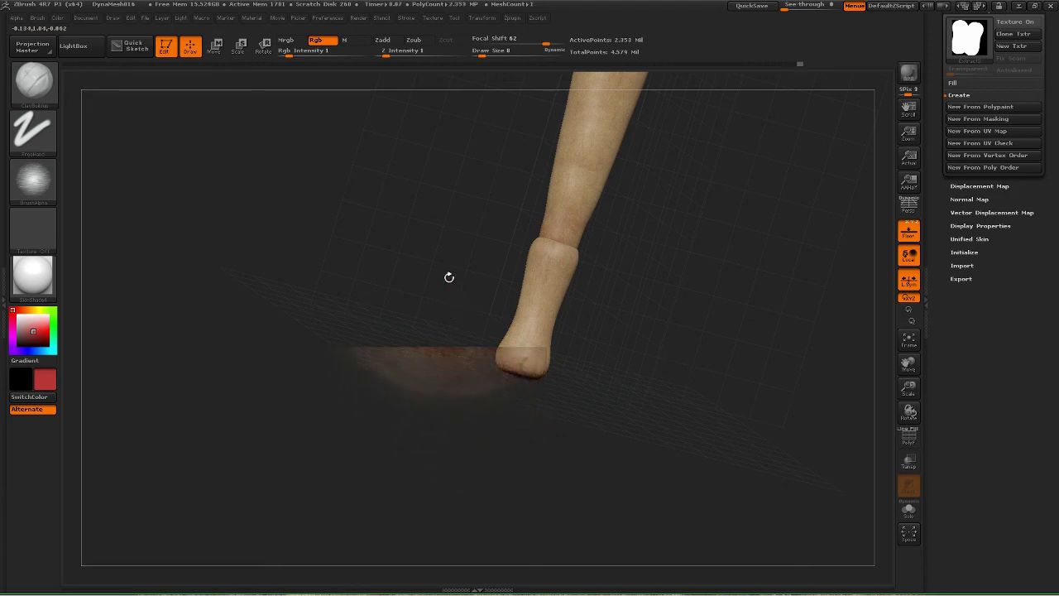
Reduce the Spotlight image's scale, place its reddish edge over the grip and knob, and move the dial beside the knob.
key("z")
left_click_drag(374, 239, 591, 166)
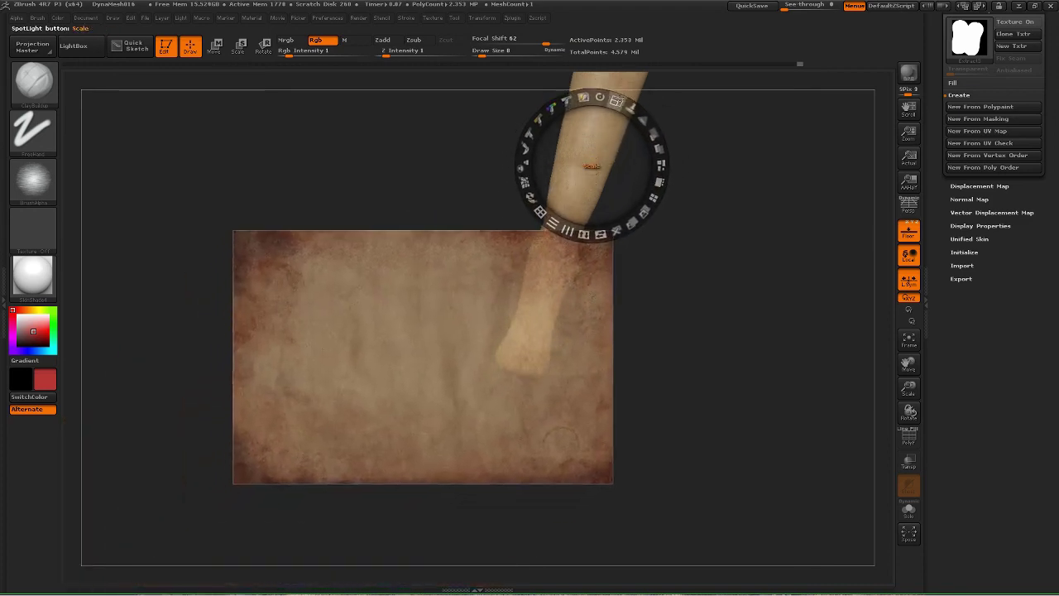
left_click_drag(617, 101, 668, 196)
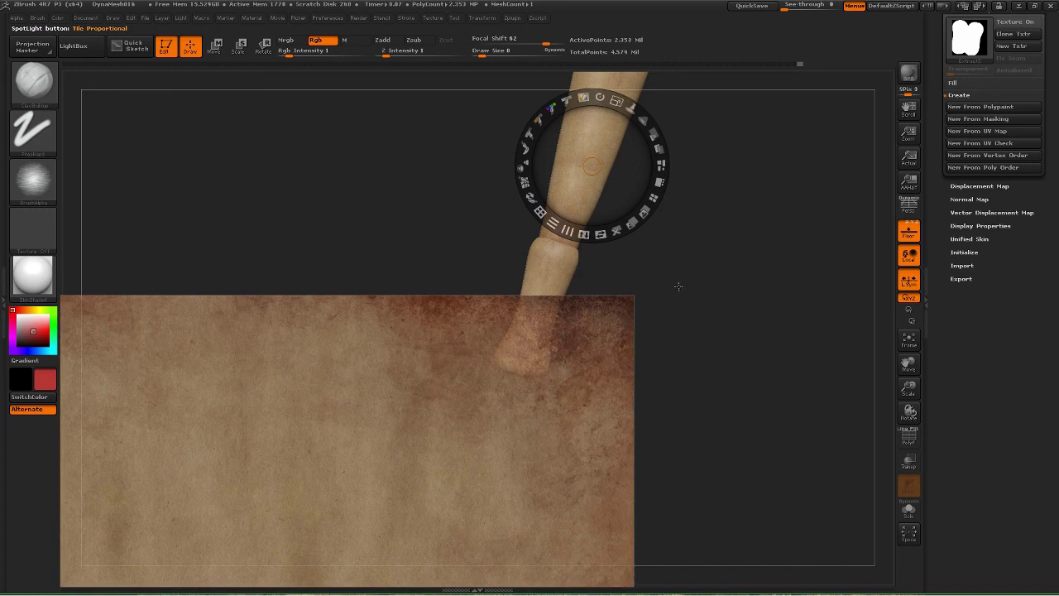
left_click_drag(601, 100, 560, 130)
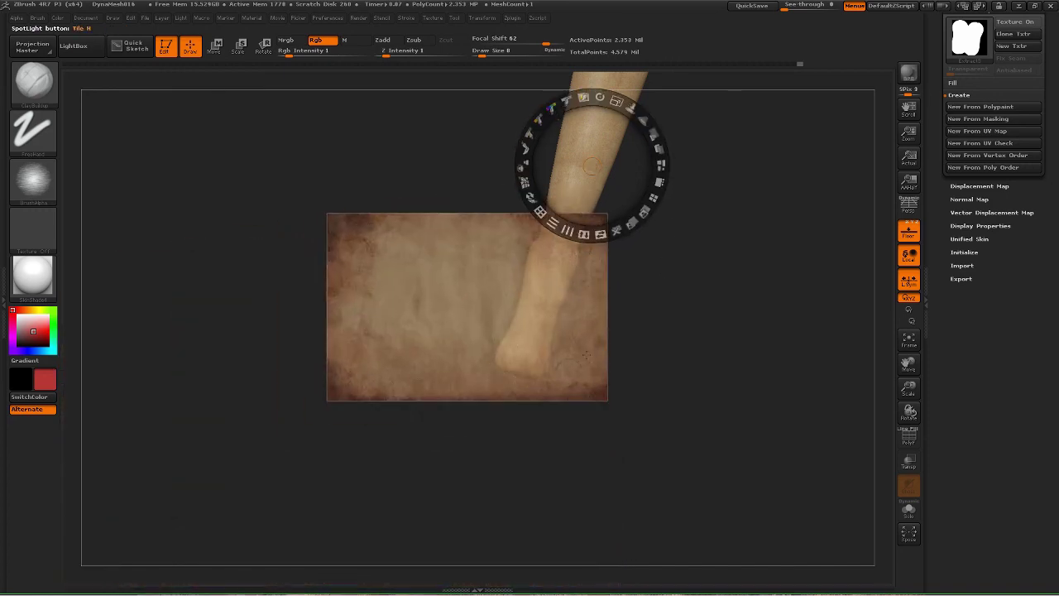
left_click_drag(591, 166, 606, 361)
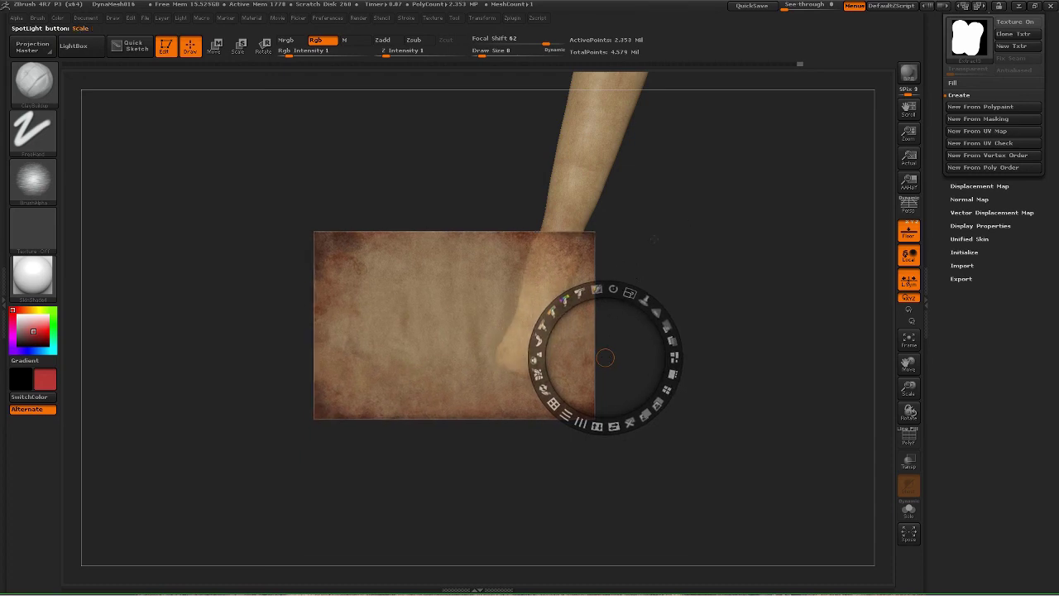
left_click(1020, 7)
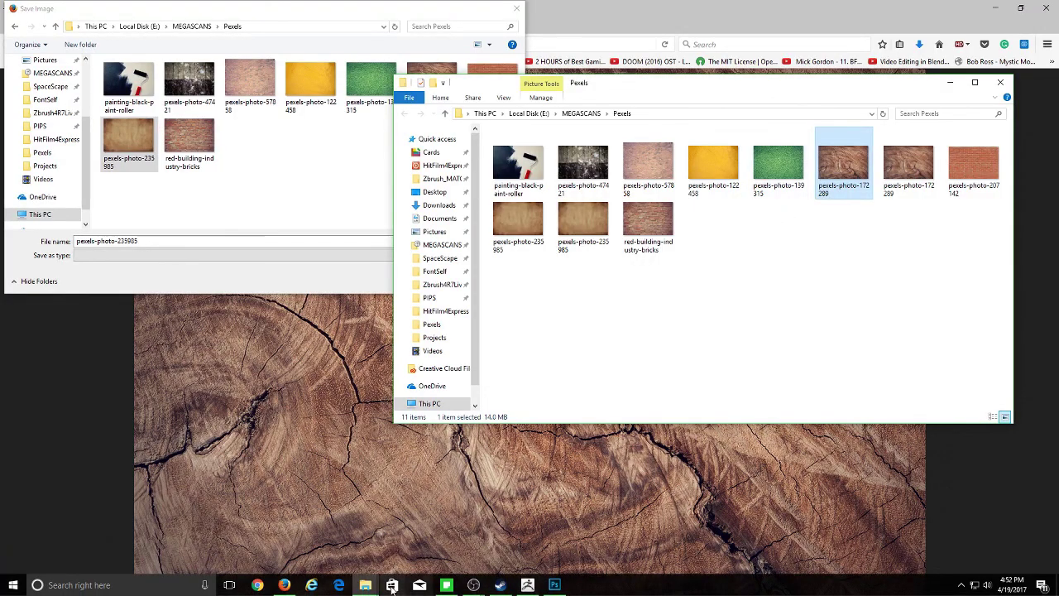
mouse_move(500, 585)
left_click(533, 548)
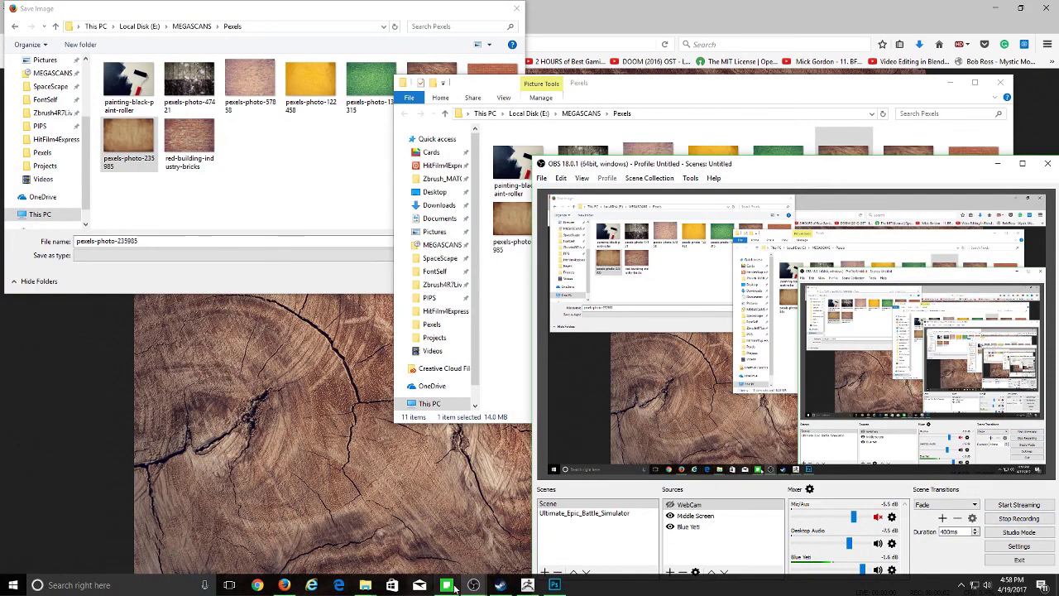
left_click(527, 584)
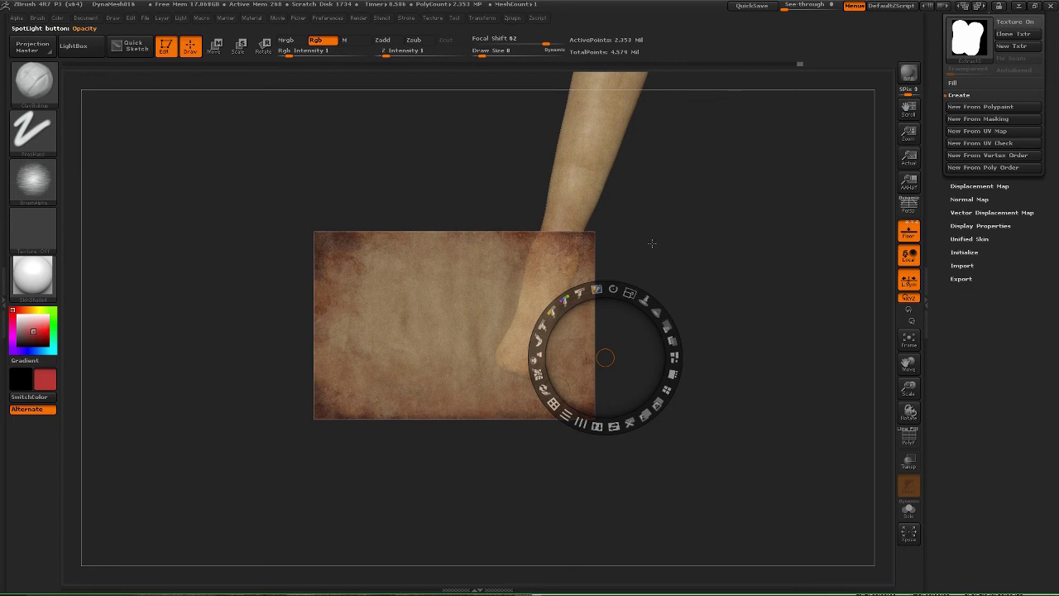
Lower the Spotlight image's opacity until it is nearly transparent and paint the knob's lower edge with it.
key("z")
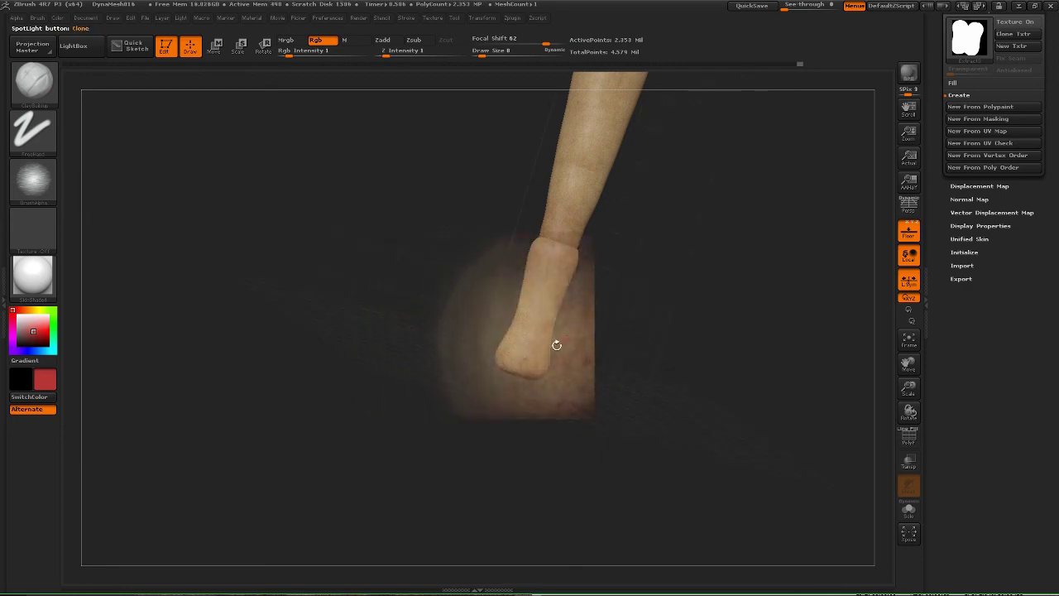
key("z")
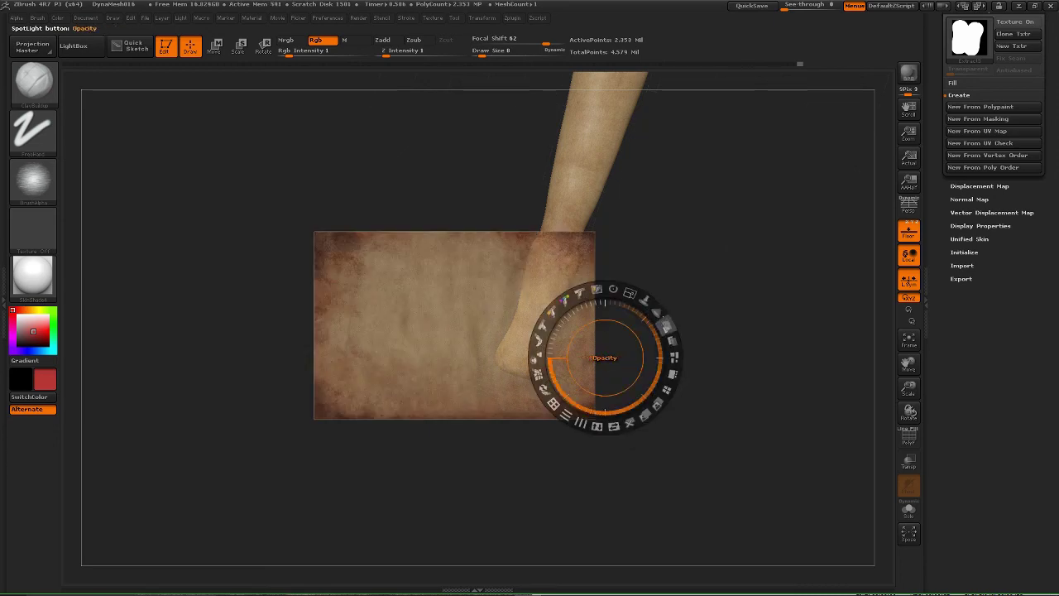
left_click_drag(664, 324, 654, 292)
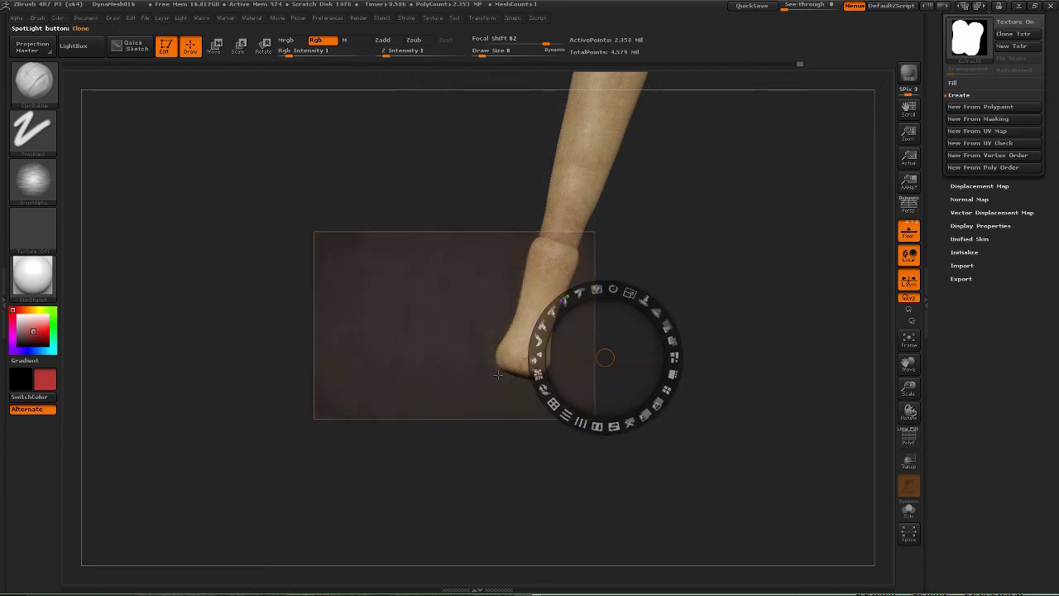
key("z")
key("z")
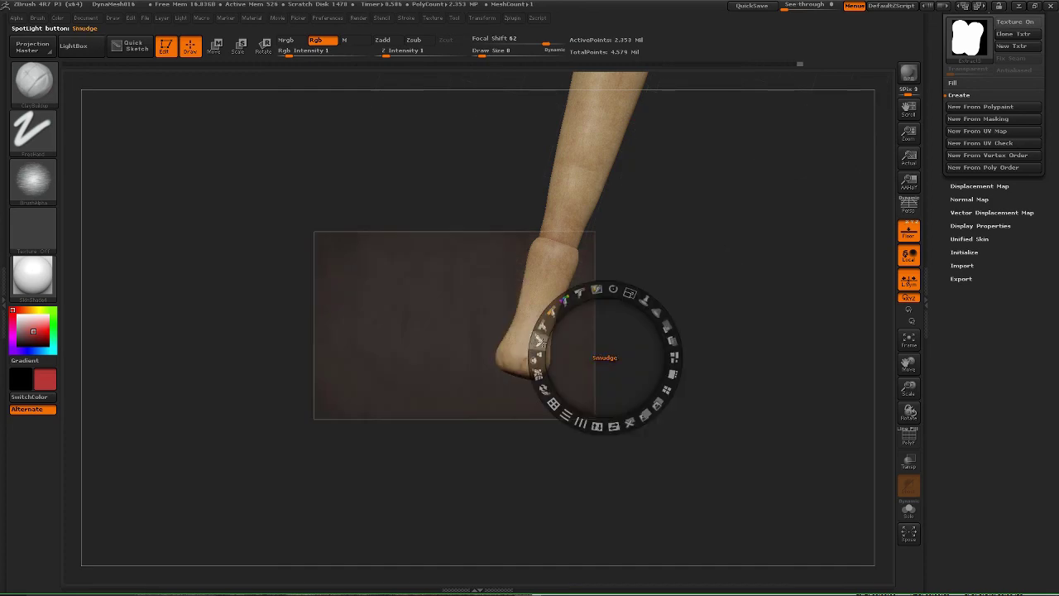
left_click_drag(656, 313, 613, 305)
key("z")
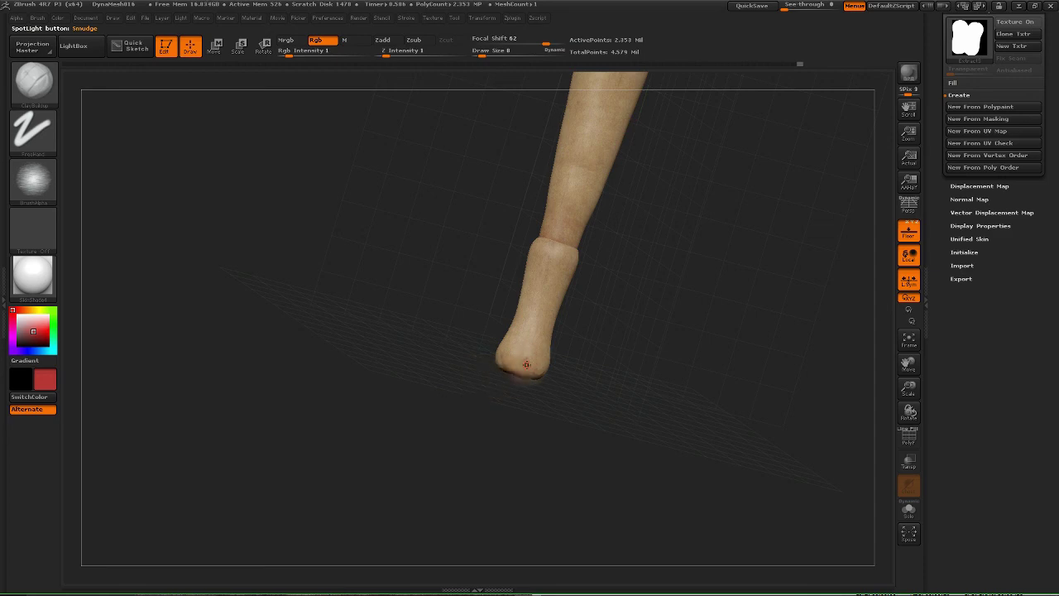
left_click_drag(513, 372, 513, 369)
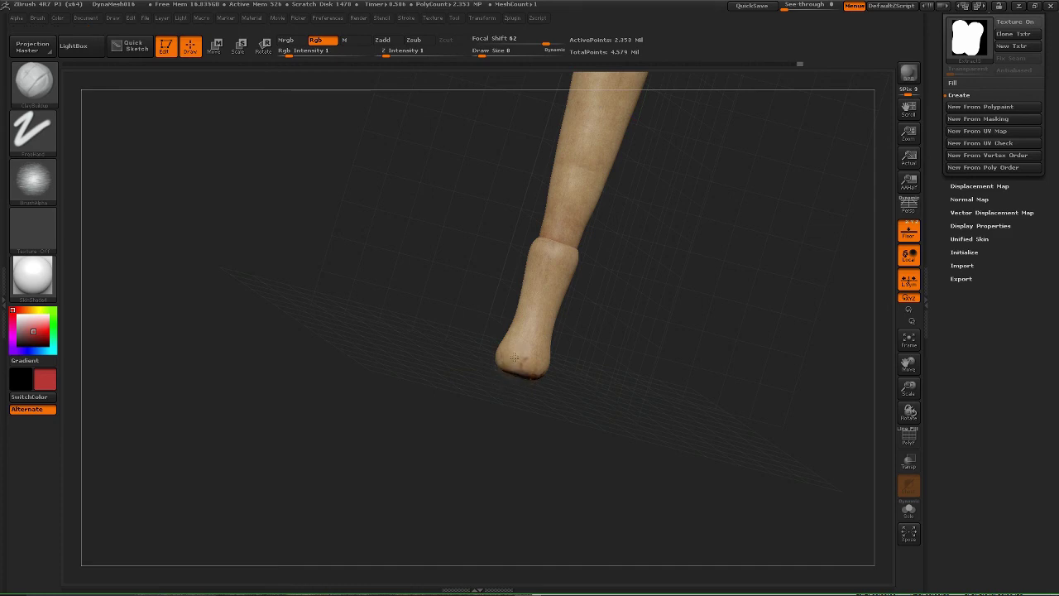
Move the faded Spotlight image lower so its upper part covers the knob, and continue painting around the knob's underside.
key("shift+z")
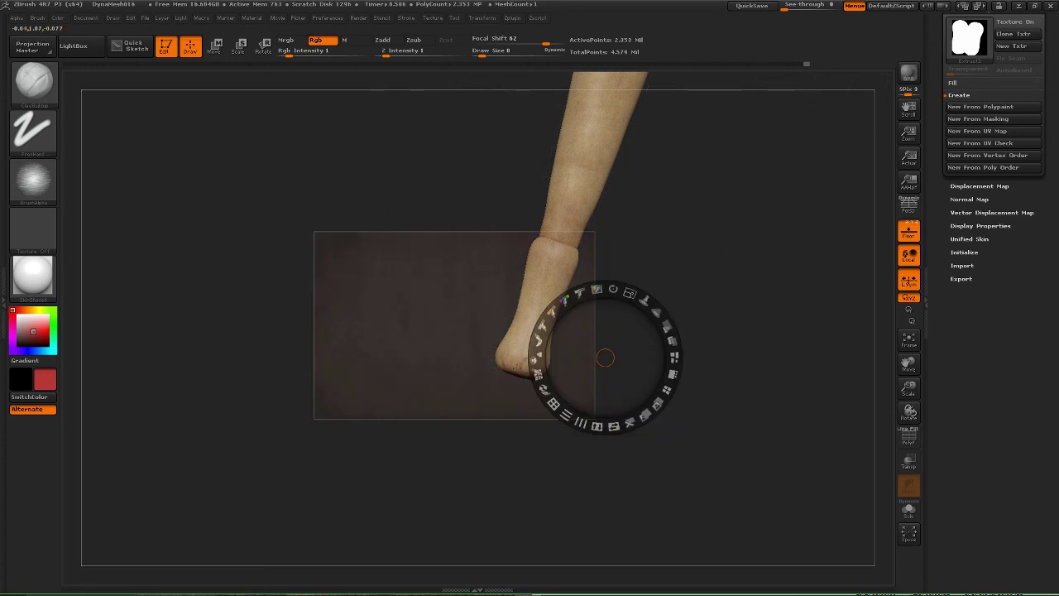
left_click_drag(471, 340, 435, 447)
key("z")
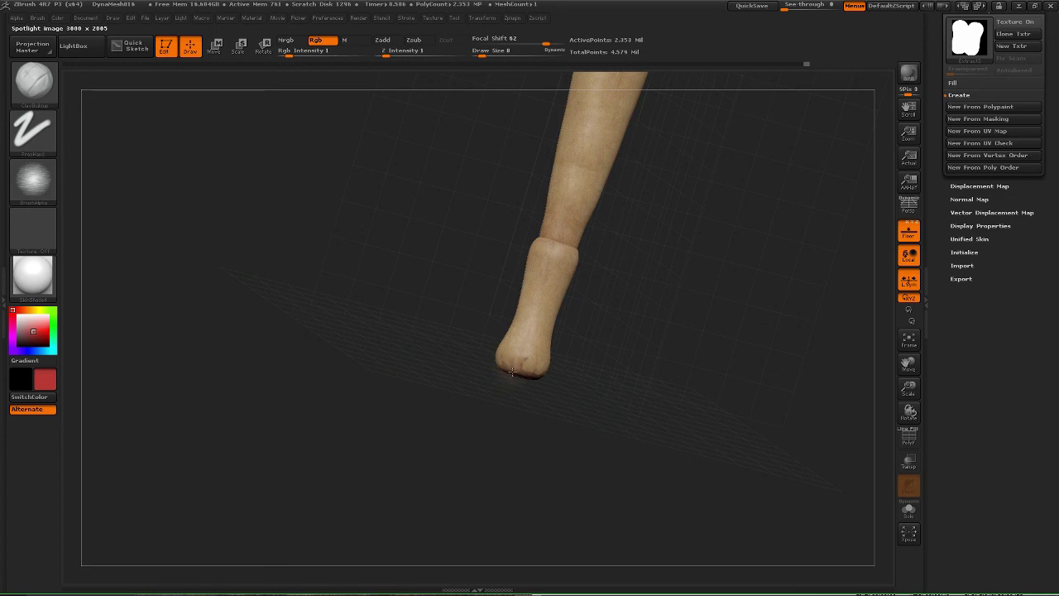
left_click_drag(553, 411, 585, 402)
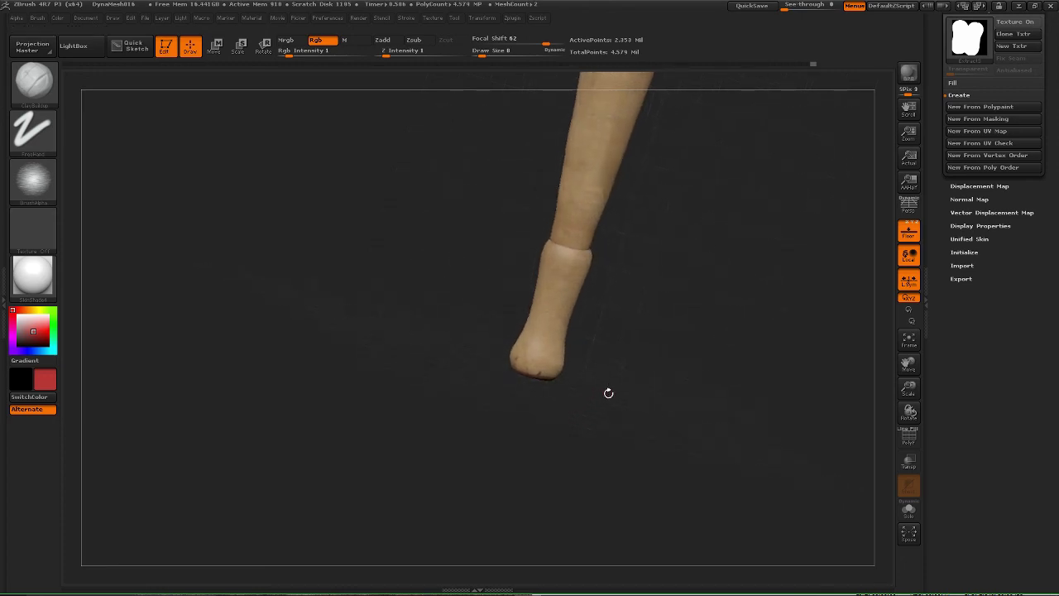
Frame the whole bat upright from the front and raise the Spotlight image's opacity again.
left_click_drag(621, 359, 581, 413, "shift")
key("shift+z")
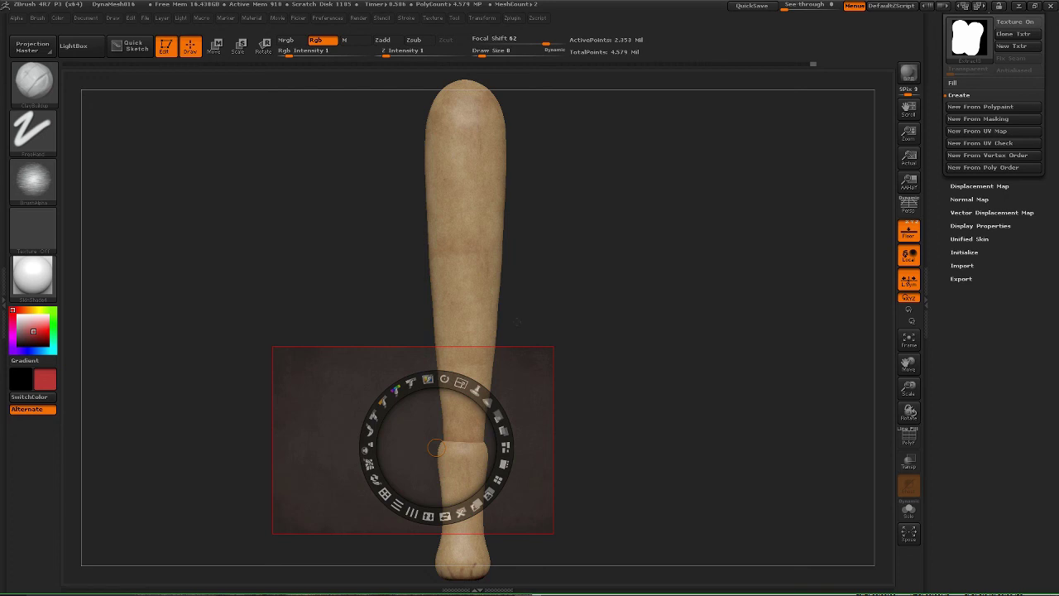
left_click_drag(498, 416, 486, 486)
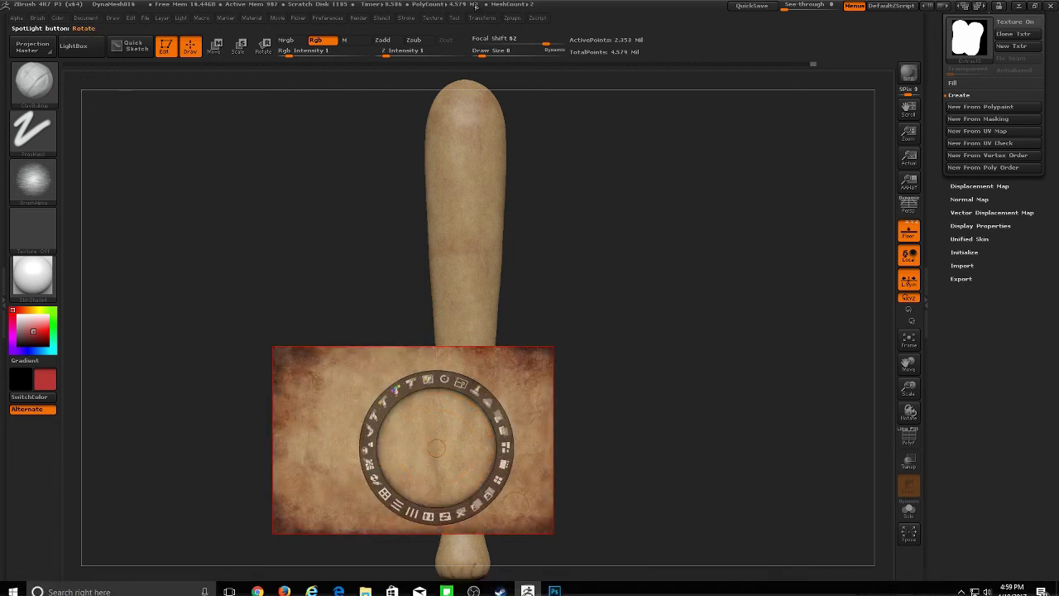
Add the cracked-wood photo from the texture list to Spotlight and hide LightBox.
left_click(433, 18)
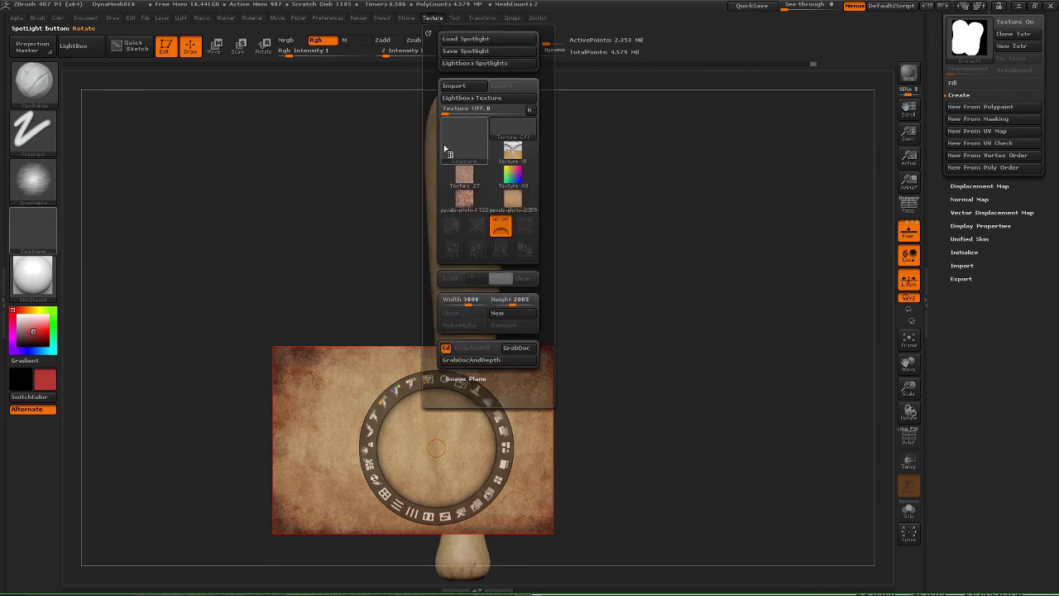
left_click(465, 203)
left_click(520, 228)
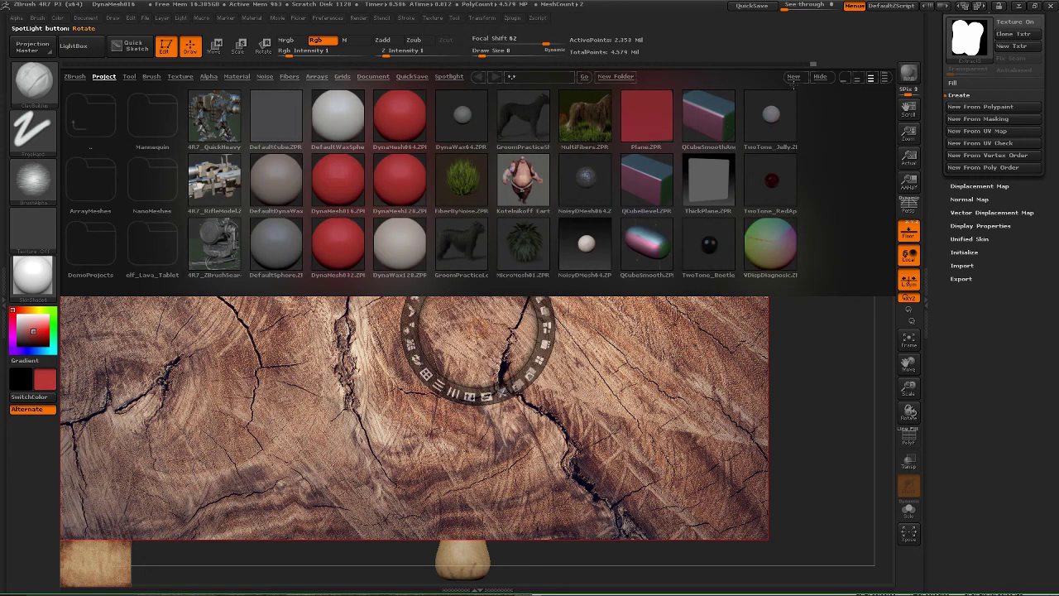
left_click(819, 76)
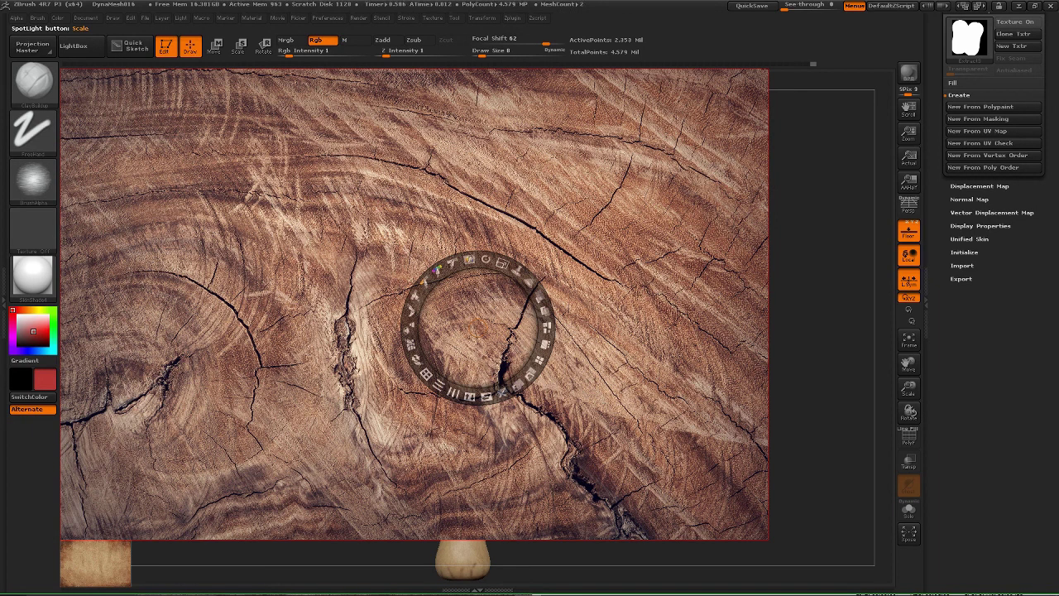
Preview the cracked-wood image on the bat, rotate it so a crack runs lengthwise, and shift it over the bat's middle.
key("shift+z")
key("shift+z")
key("shift+z")
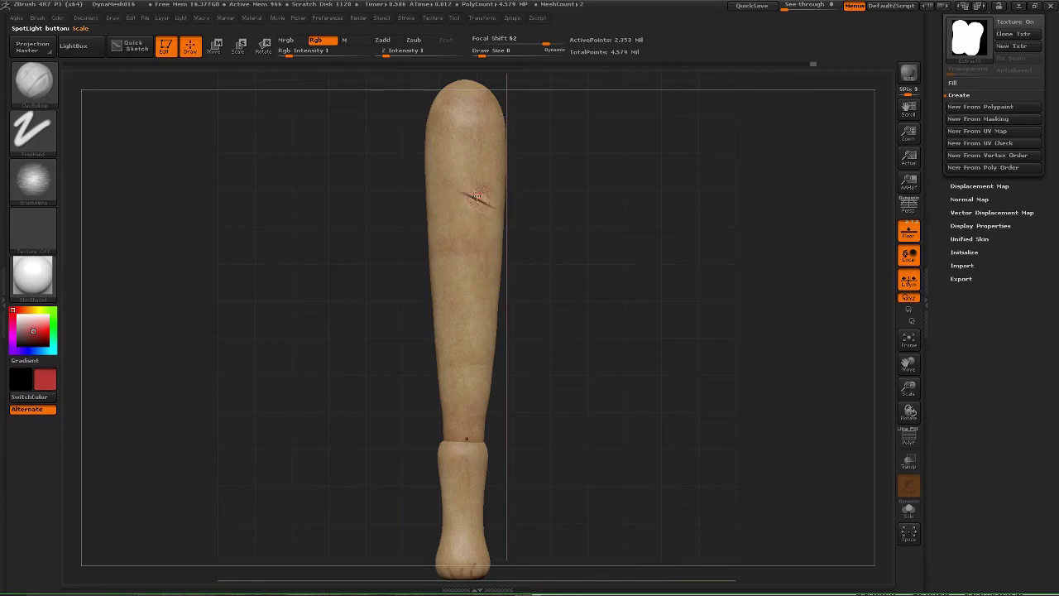
key("shift+z")
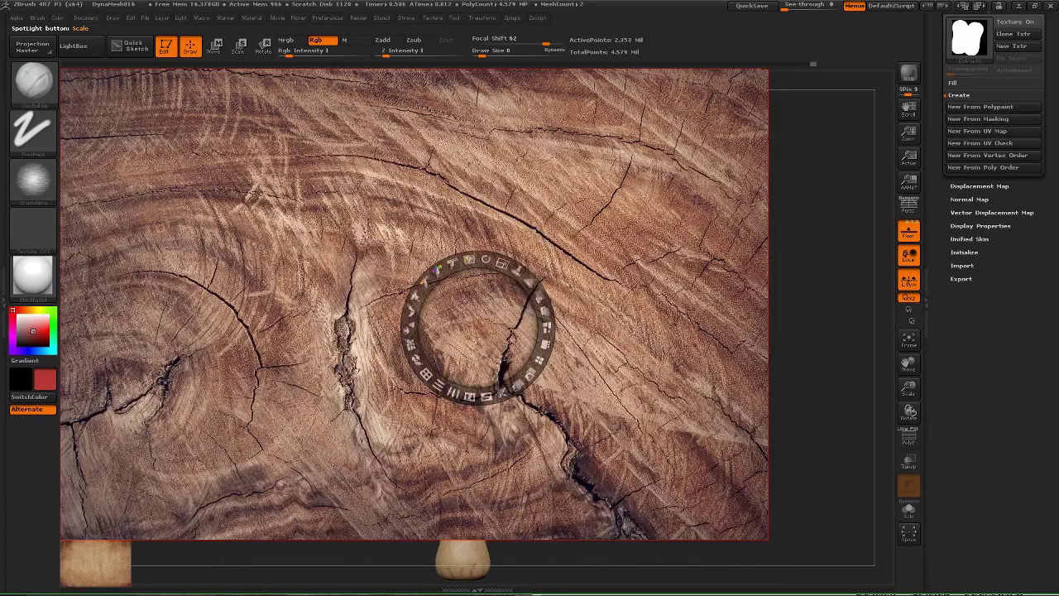
left_click_drag(485, 260, 539, 300)
left_click_drag(683, 303, 551, 291)
key("z")
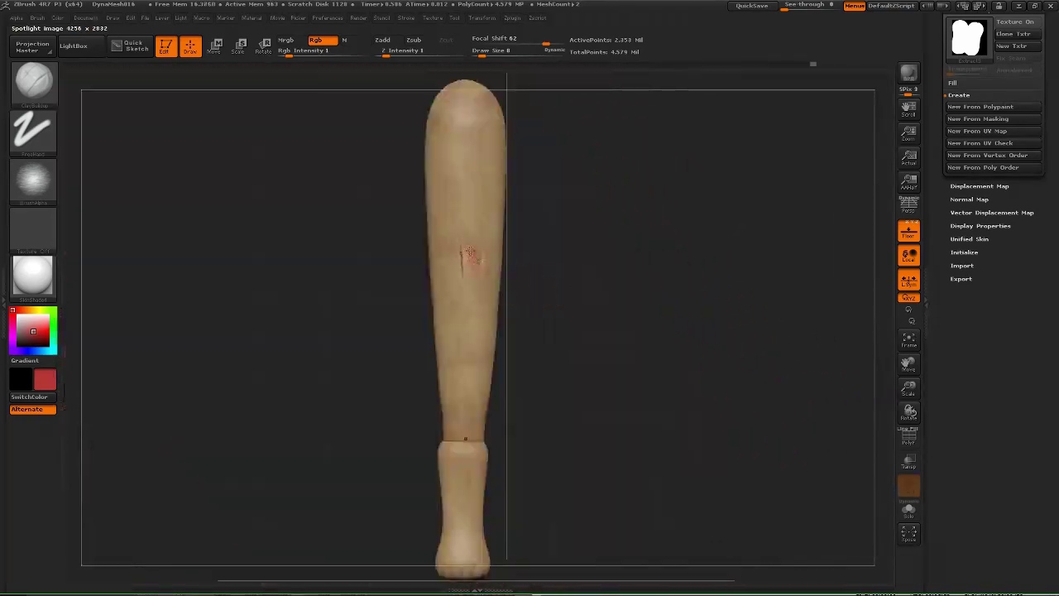
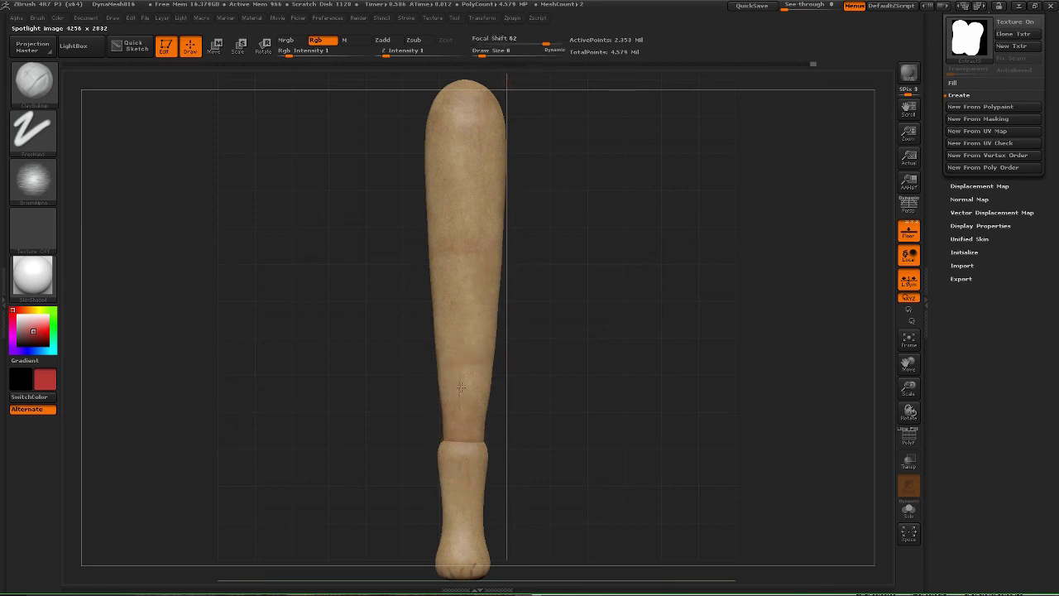
Try a crack stroke on the middle of the bat, undo it, and raise Rgb Intensity to 100.
left_click_drag(455, 277, 454, 265)
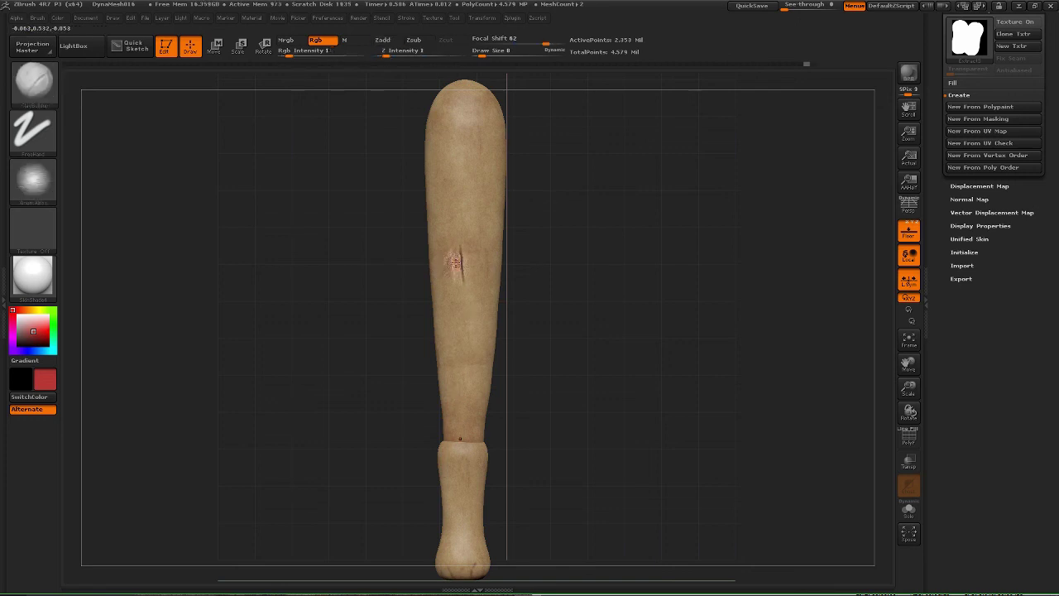
key("ctrl+z")
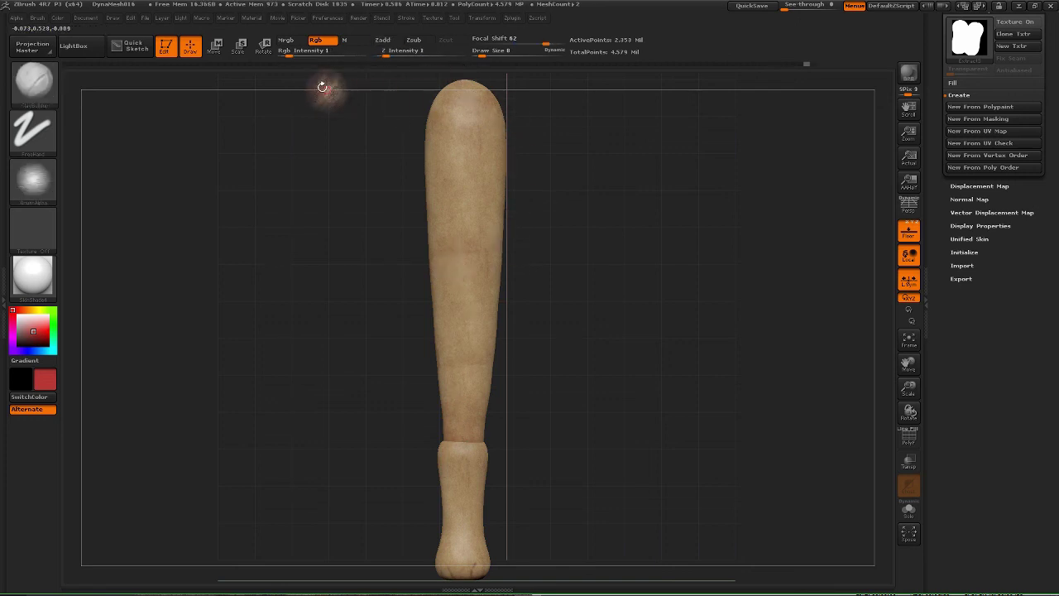
left_click_drag(296, 61, 368, 56)
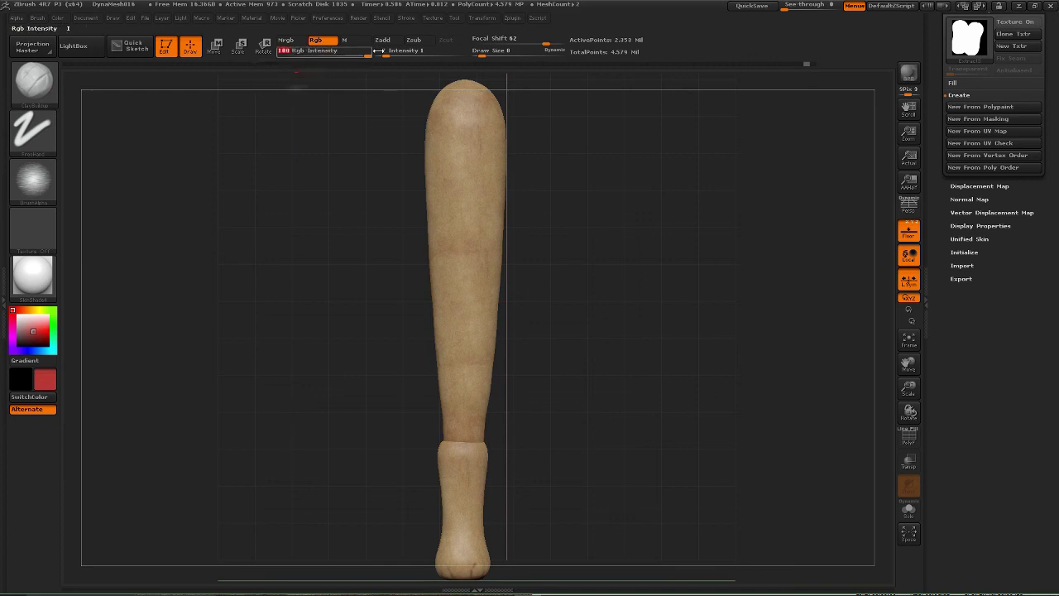
Try painting a crack down the upper grip with the current image placement, and undo the stroke.
left_click(463, 432)
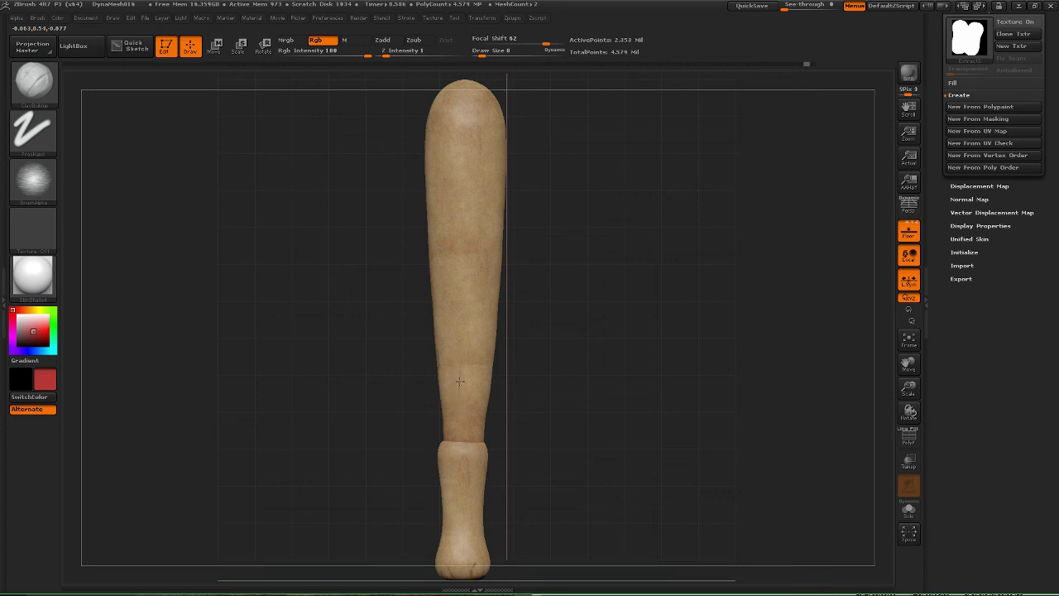
left_click_drag(464, 438, 473, 478)
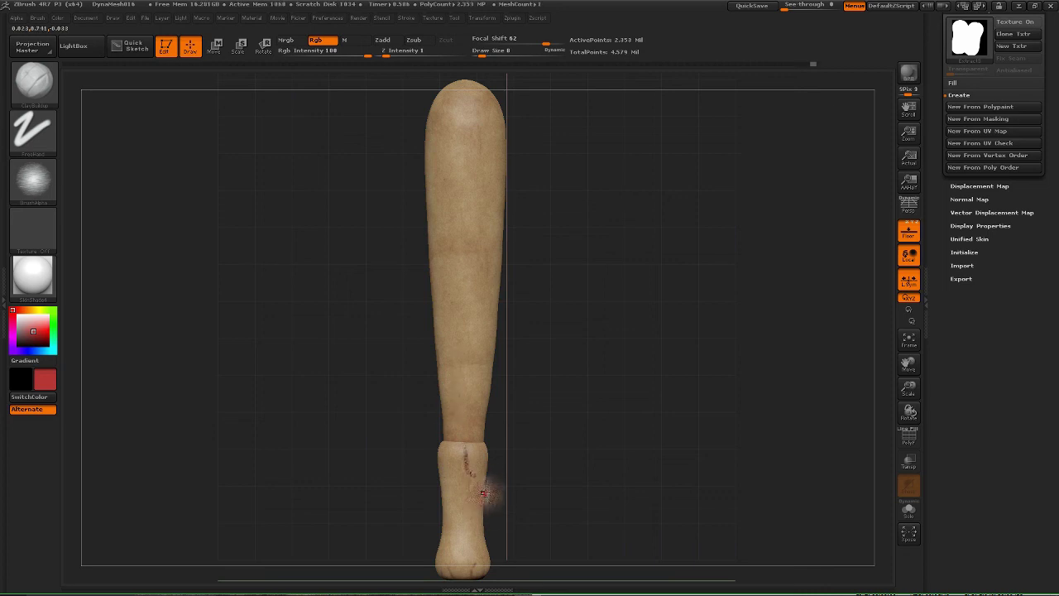
key("ctrl")
key("ctrl+z")
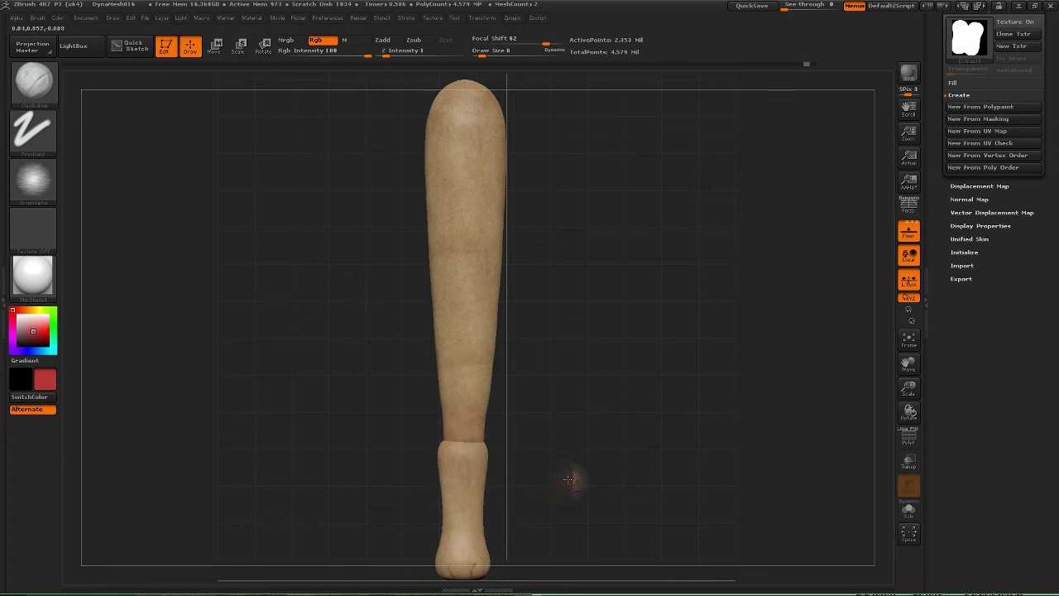
Shift and rotate the cracked-wood Spotlight image so its long crack runs lengthwise over the bat's grip.
left_click_drag(569, 483, 529, 322, "alt")
key("shift+z")
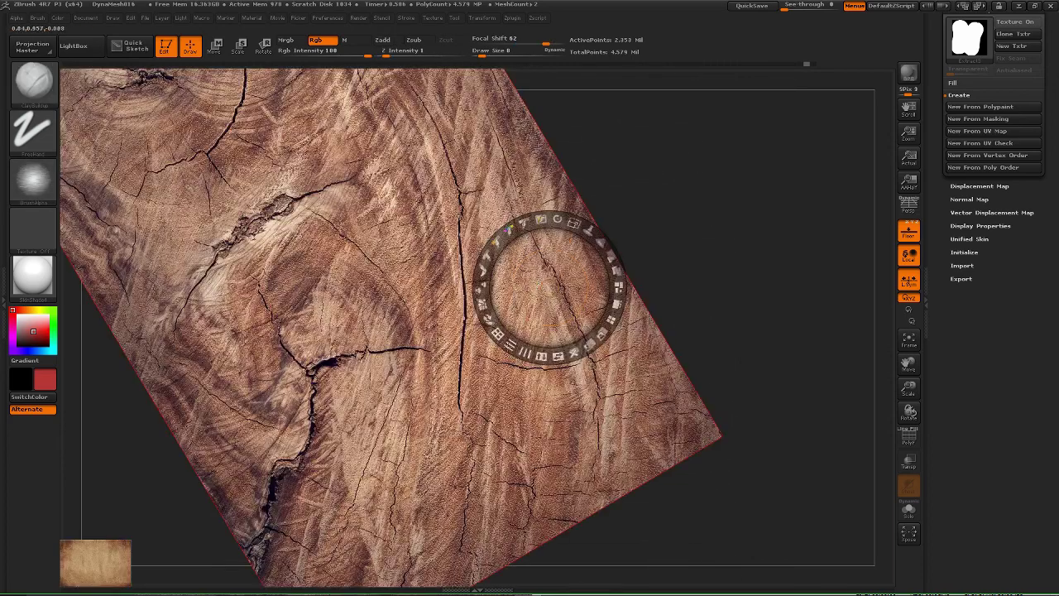
key("z")
key("z")
left_click_drag(446, 382, 392, 393)
key("z")
key("z")
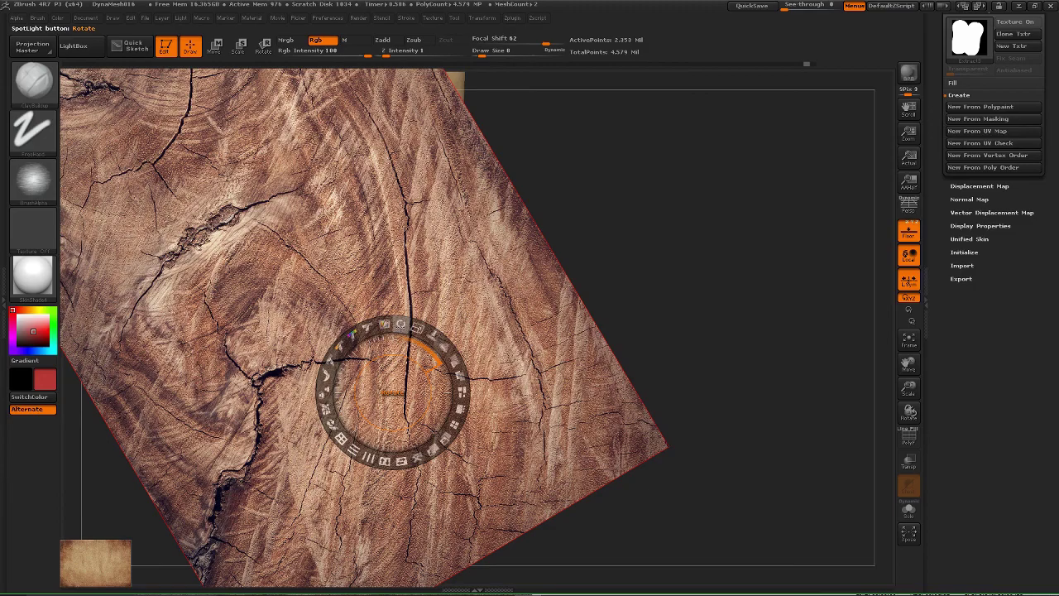
left_click_drag(401, 325, 355, 448)
left_click_drag(394, 393, 416, 419)
left_click_drag(433, 290, 470, 329)
key("shift+z")
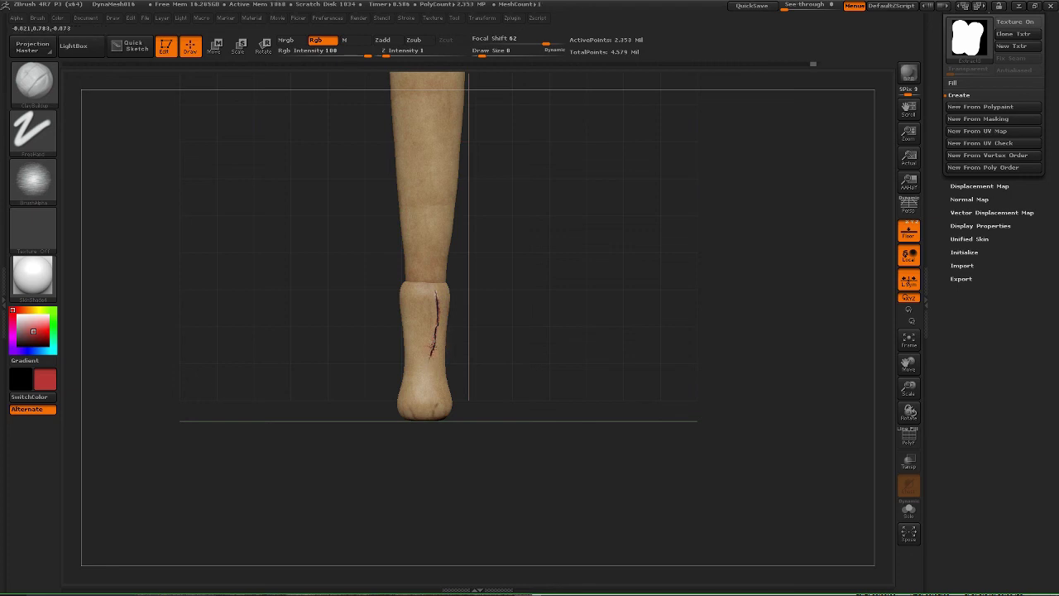
Try painting the crack down the grip toward the knob, and undo the strokes.
left_click_drag(429, 358, 413, 398)
left_click_drag(430, 296, 433, 304)
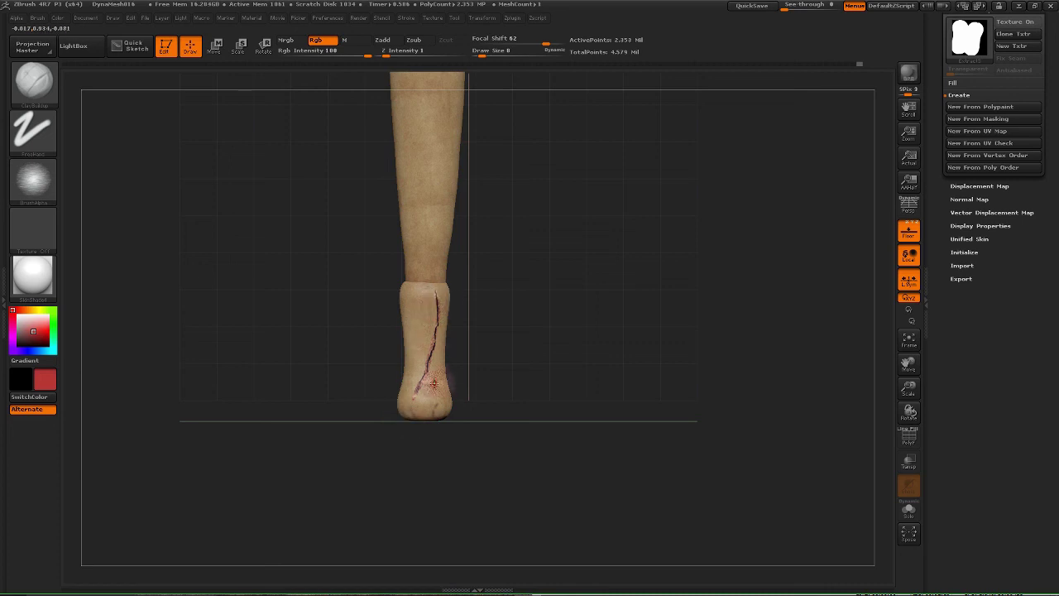
key("ctrl")
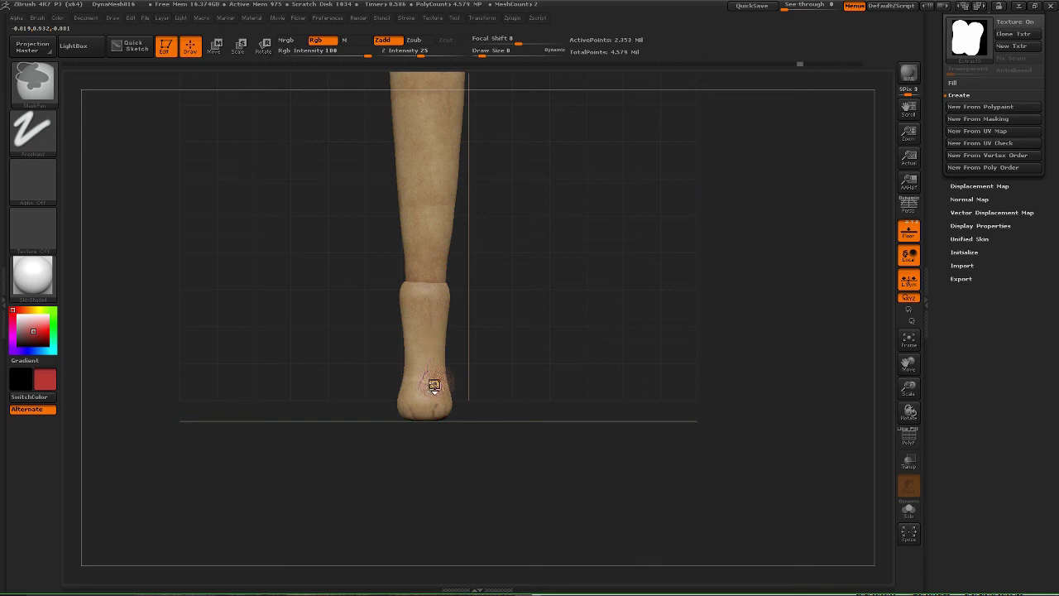
key("b")
key("s")
key("t")
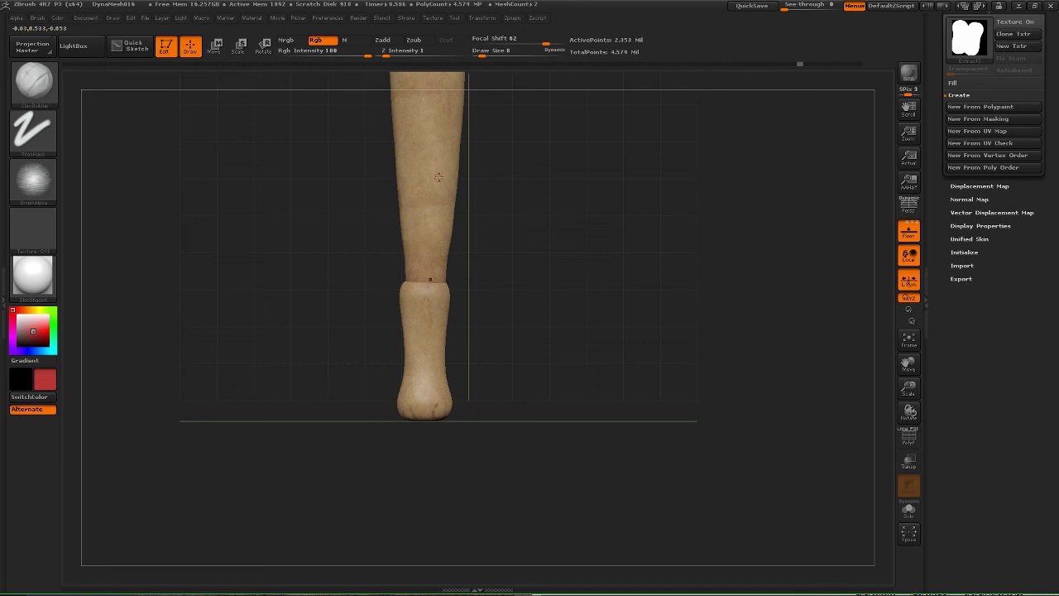
mouse_move(436, 328)
left_mouse_down()
mouse_move(431, 356)
mouse_move(441, 353)
left_mouse_up()
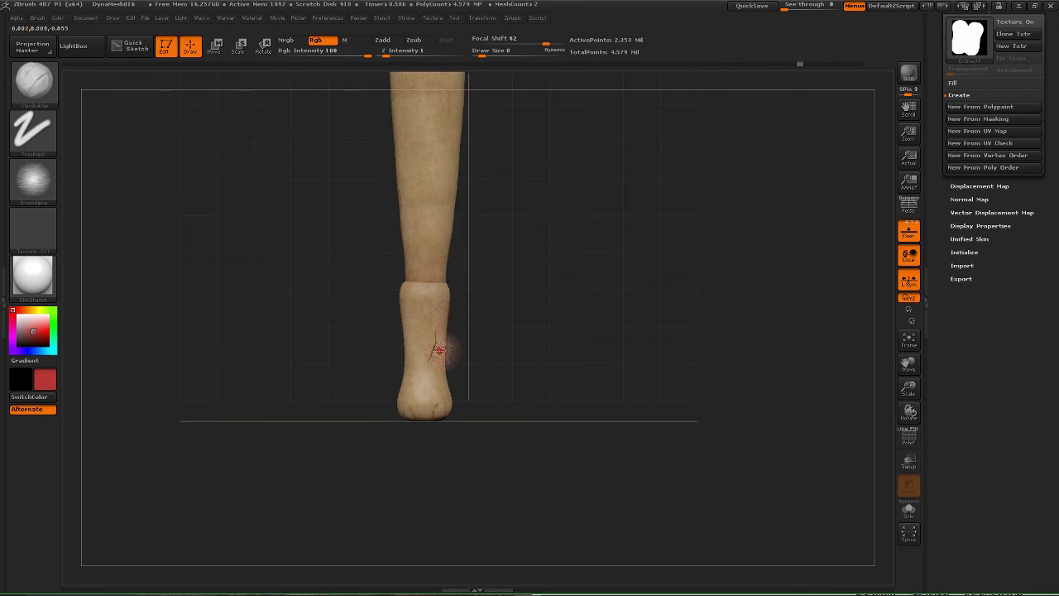
key("ctrl+z")
Reduce the brush Draw Size to 6 and paint the crack down the grip in two sections toward the knob.
key("[")
mouse_move(437, 316)
left_mouse_down()
mouse_move(436, 295)
mouse_move(441, 335)
mouse_move(428, 358)
left_mouse_up()
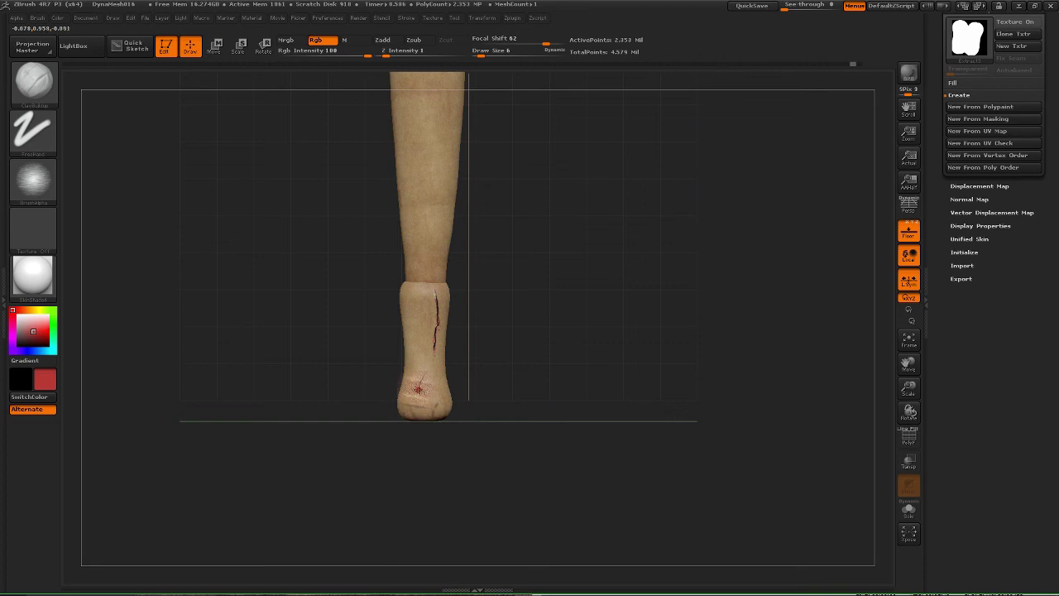
left_click_drag(429, 365, 418, 390)
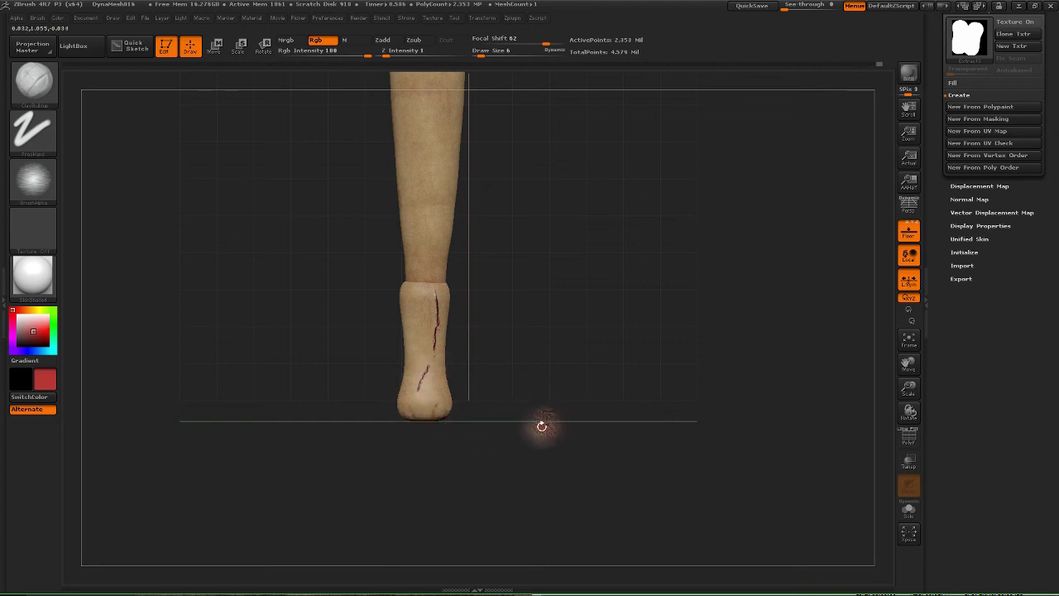
Turn the bat to the next side, then shift and rotate the cracked-wood image to lay branching cracks over the grip.
left_click_drag(541, 428, 488, 416)
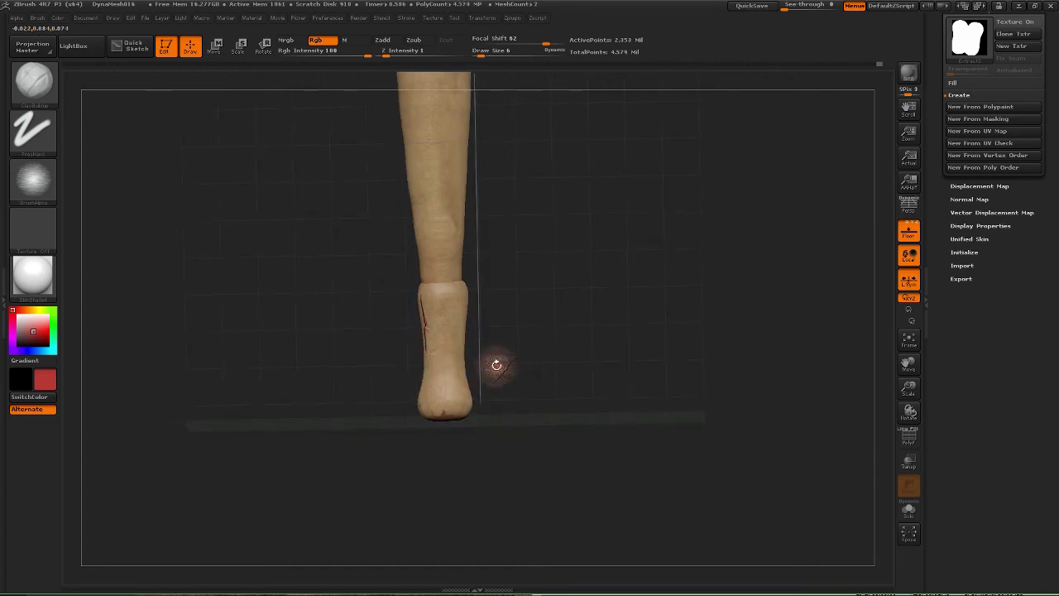
key("shift+z")
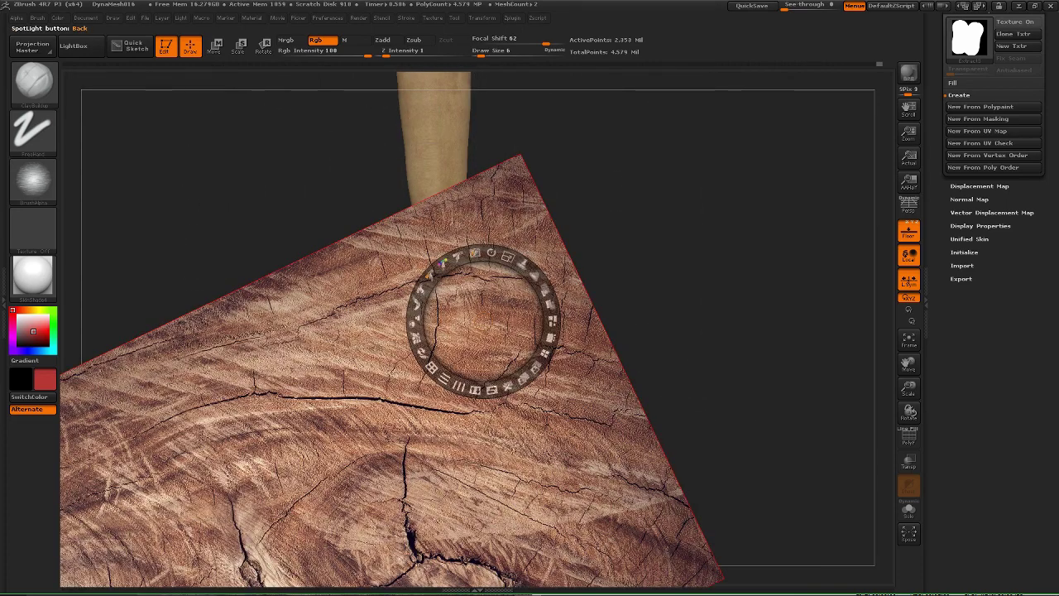
left_click_drag(521, 429, 443, 394)
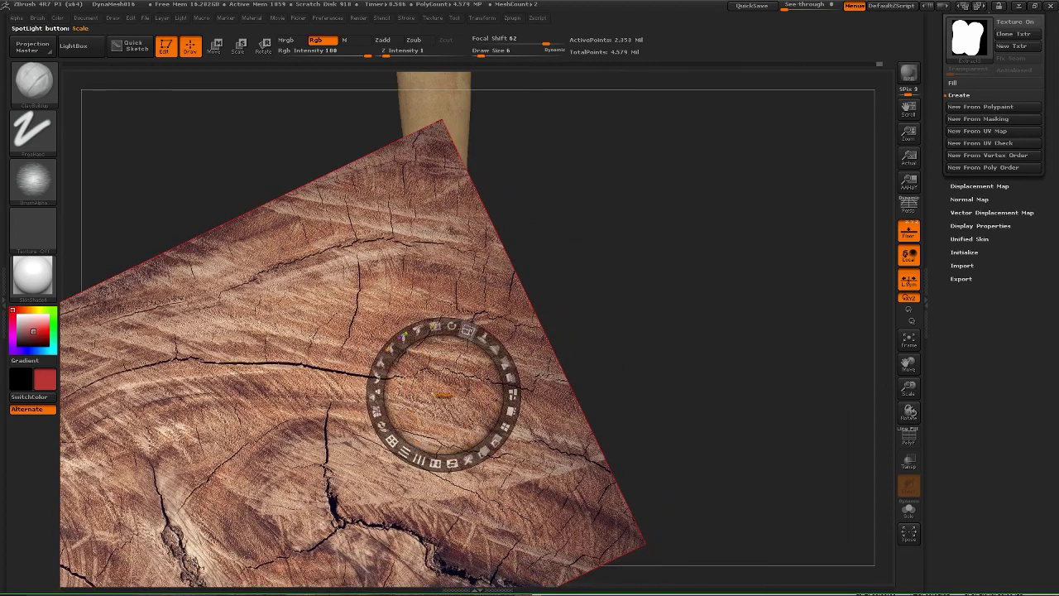
left_click_drag(452, 327, 429, 333)
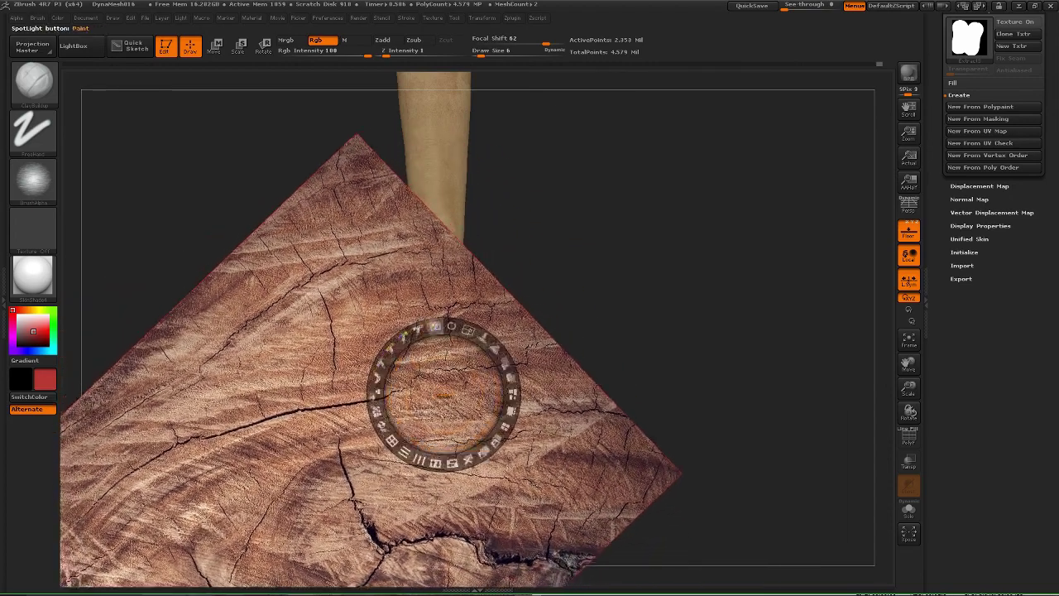
mouse_move(387, 273)
left_mouse_down()
mouse_move(369, 300)
mouse_move(451, 334)
left_mouse_up()
key("z")
key("z")
key("z")
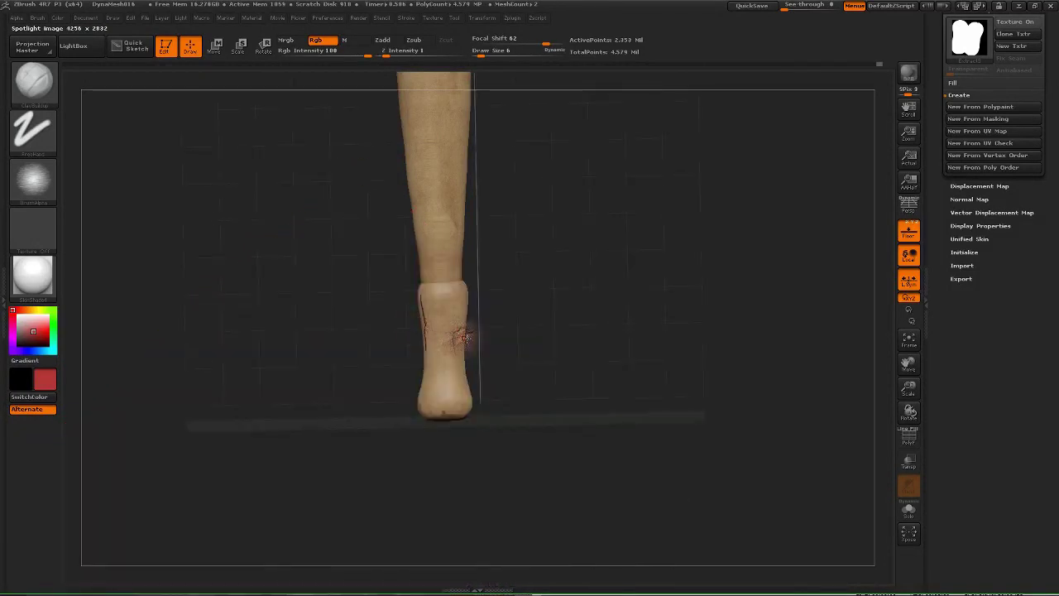
Check the image placement and paint a T-shaped branching crack on the middle of the grip.
key("shift+z")
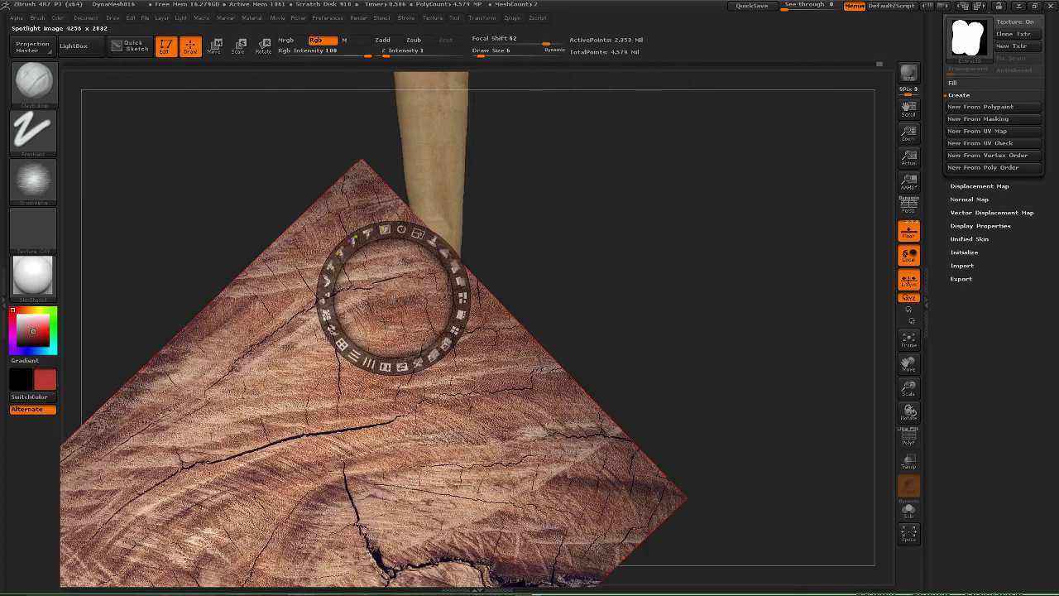
key("shift+z")
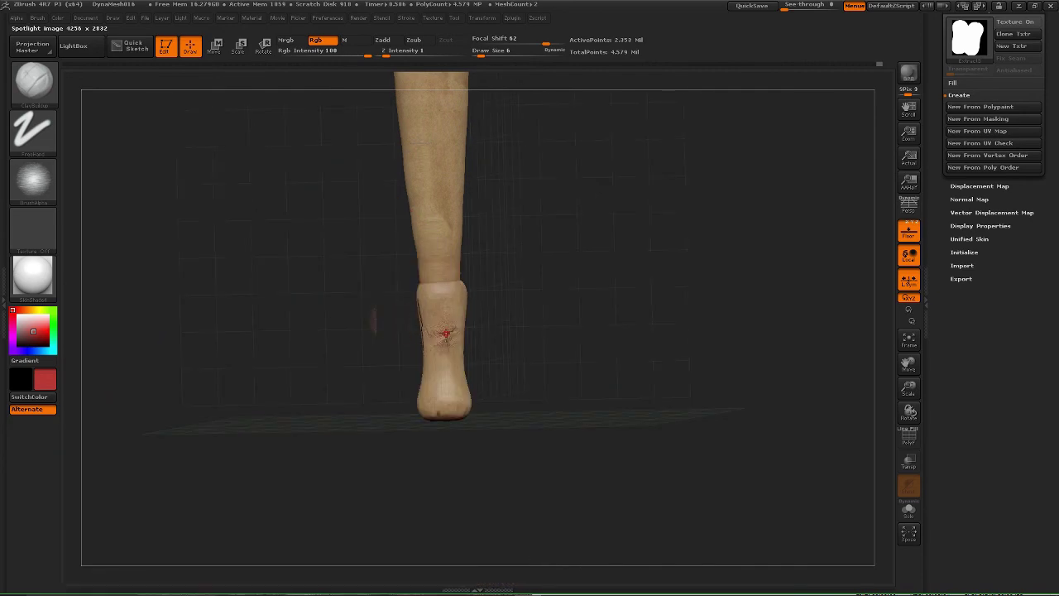
left_click_drag(442, 333, 440, 334)
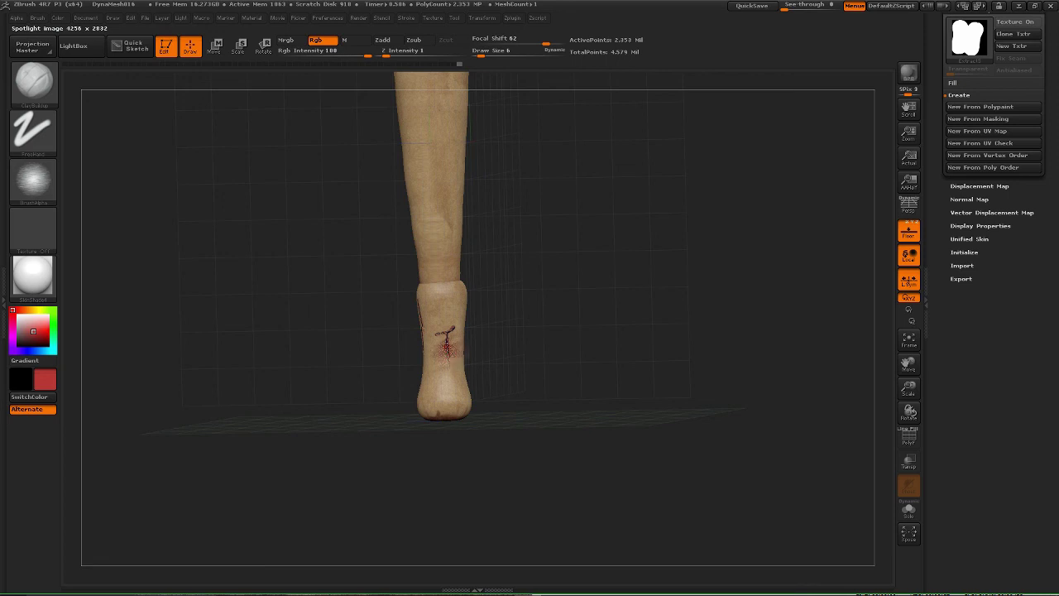
left_click_drag(447, 346, 448, 369)
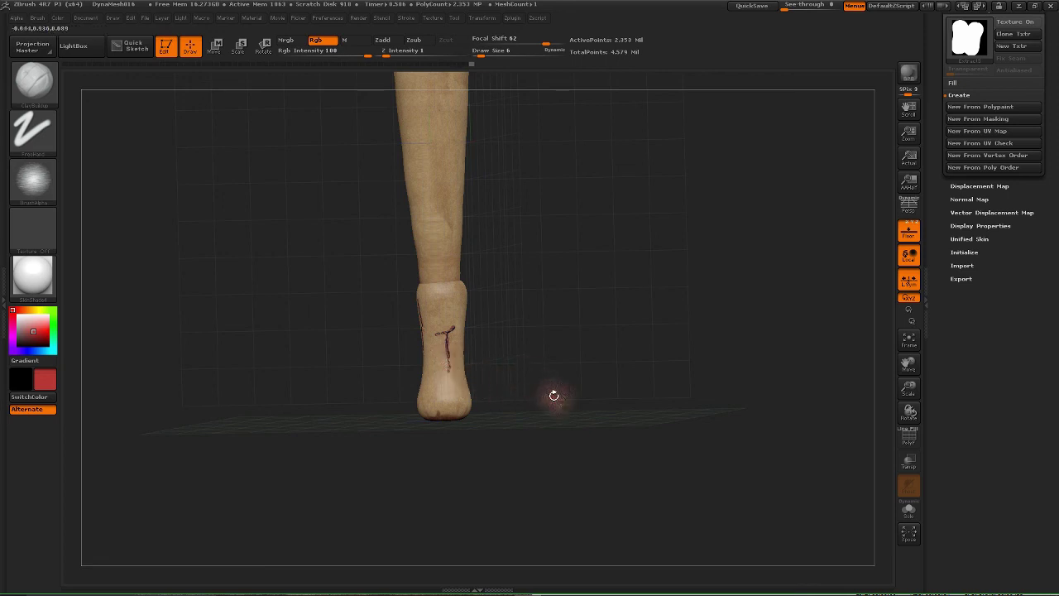
Turn the bat further and reposition and rotate the cracked-wood image so thin cracks run lengthwise along the grip.
left_click_drag(549, 377, 449, 378)
key("shift+z")
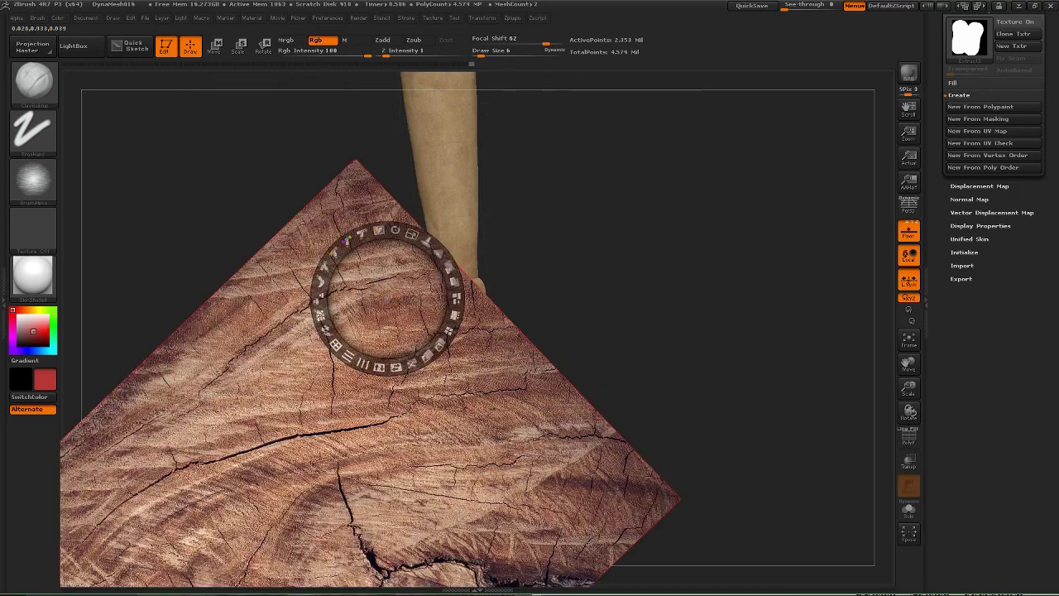
left_click_drag(472, 440, 427, 305)
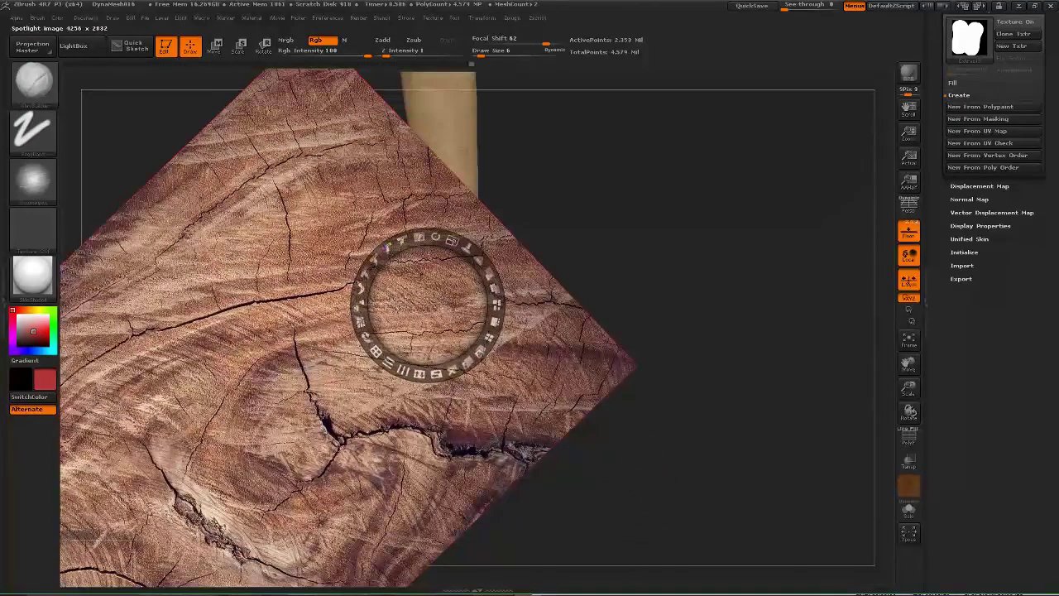
left_click_drag(435, 237, 357, 290)
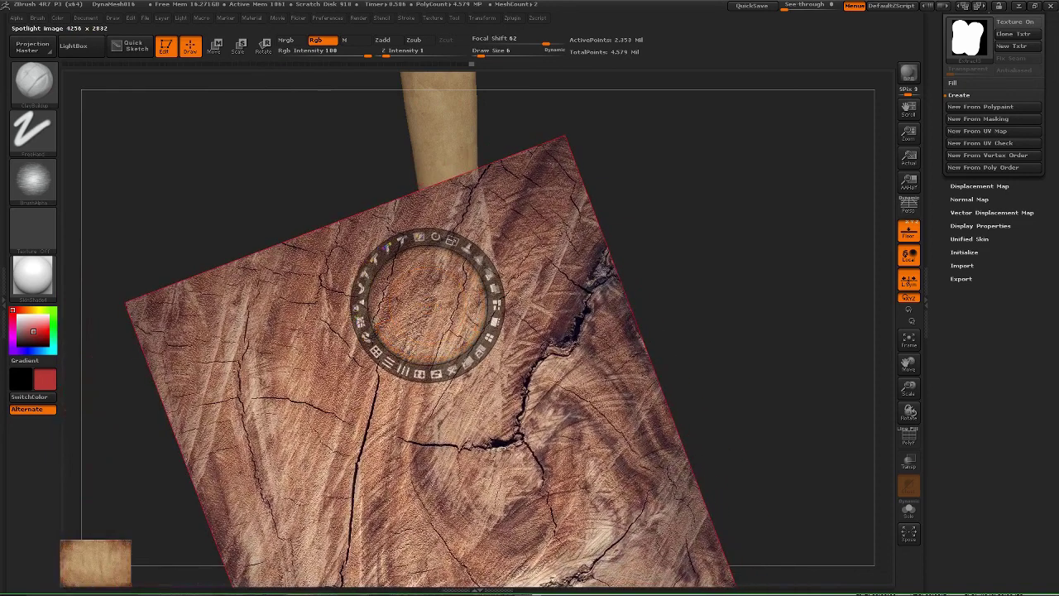
key("z")
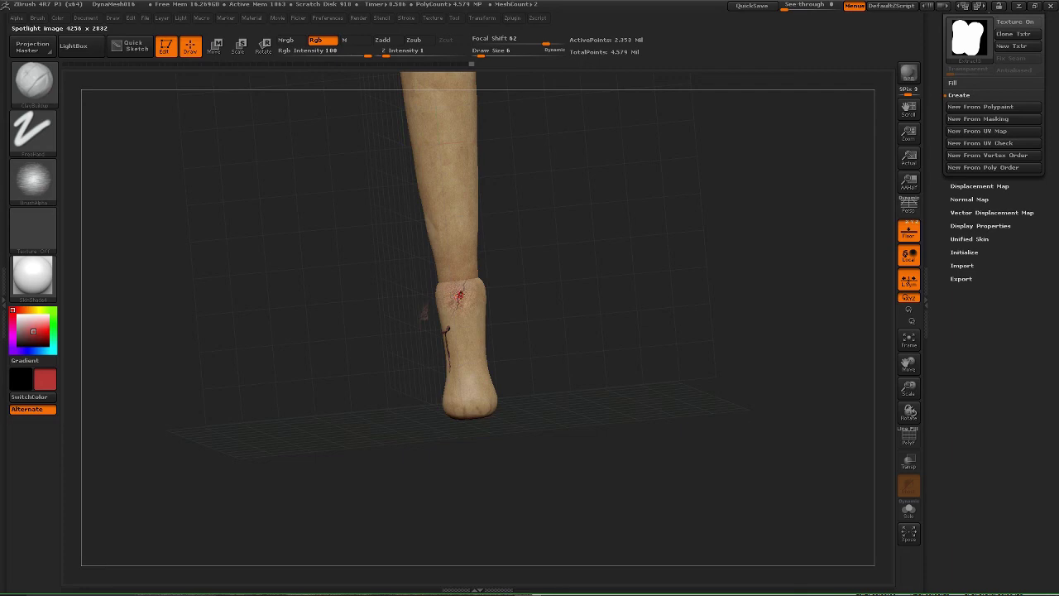
key("z")
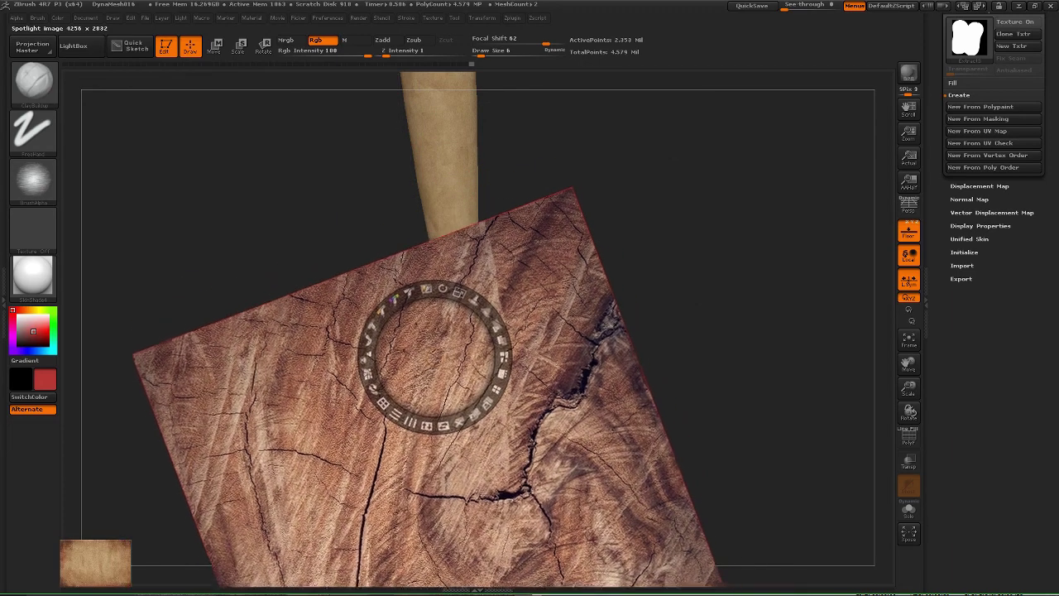
key("z")
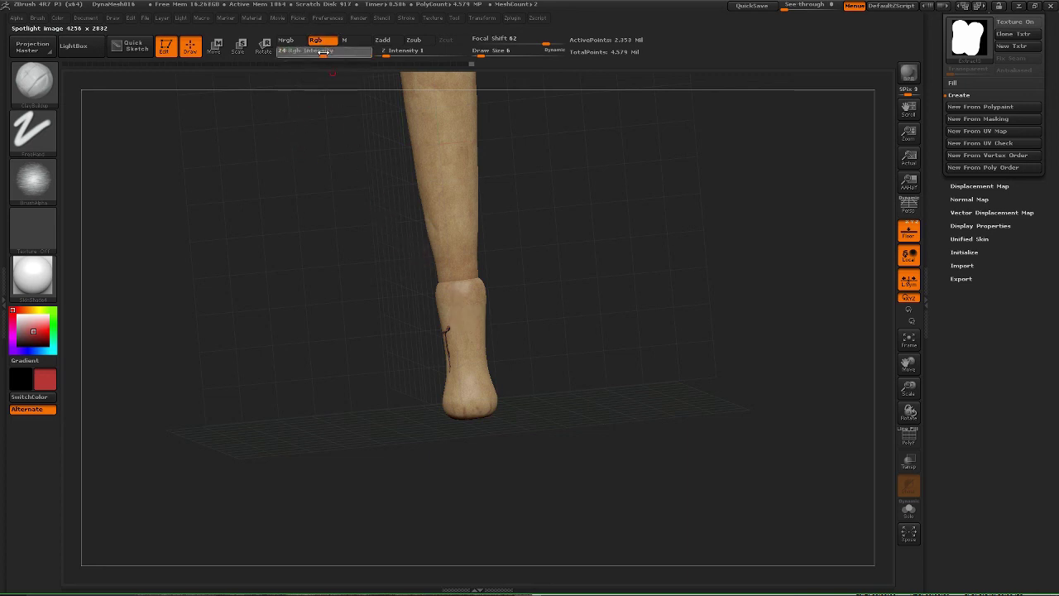
Lower Rgb Intensity to 50 and paint a jagged lengthwise crack beside the T-shaped one on the grip.
left_click_drag(327, 52, 330, 53)
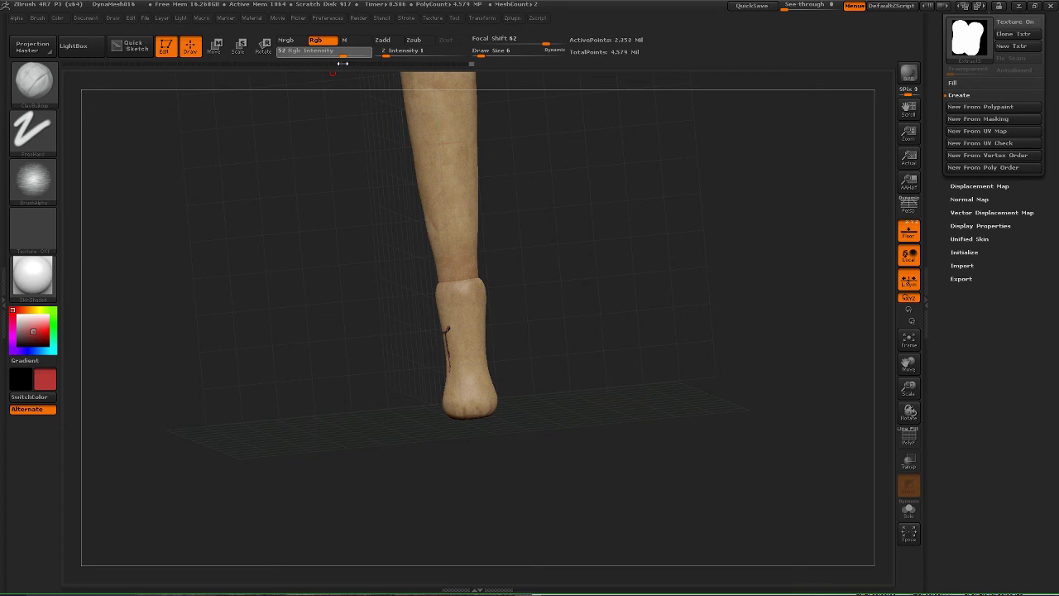
left_click_drag(342, 64, 343, 65)
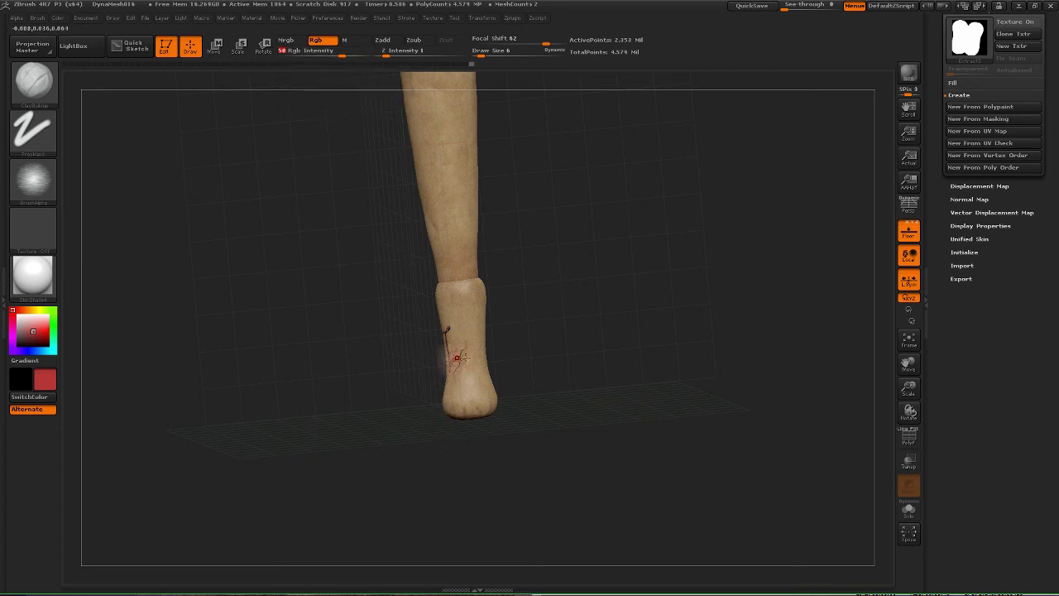
left_click(468, 339)
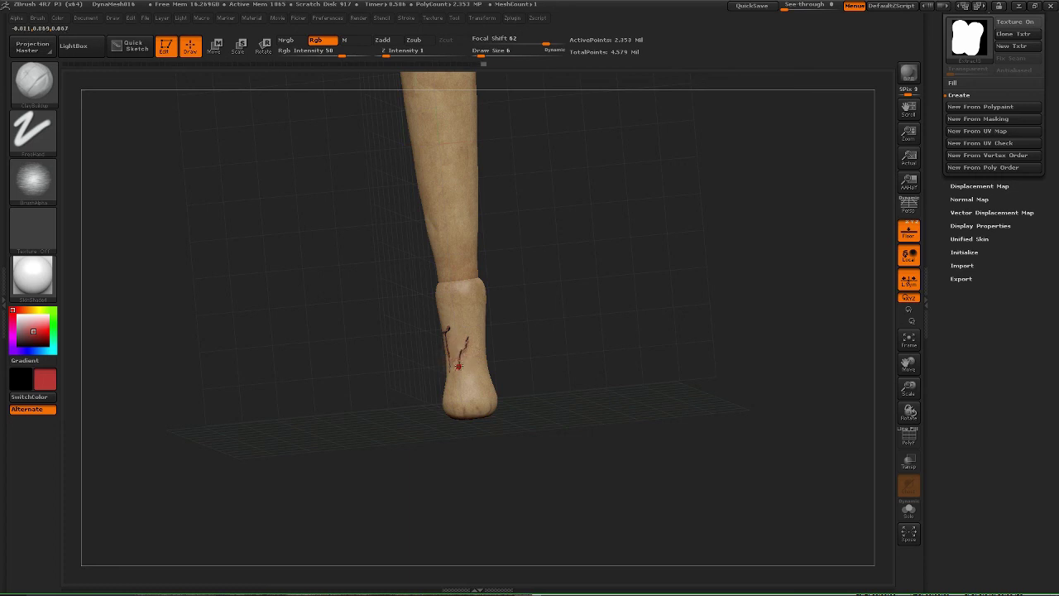
left_click_drag(462, 355, 453, 379)
left_click_drag(467, 324, 466, 319)
left_click_drag(468, 334, 466, 345)
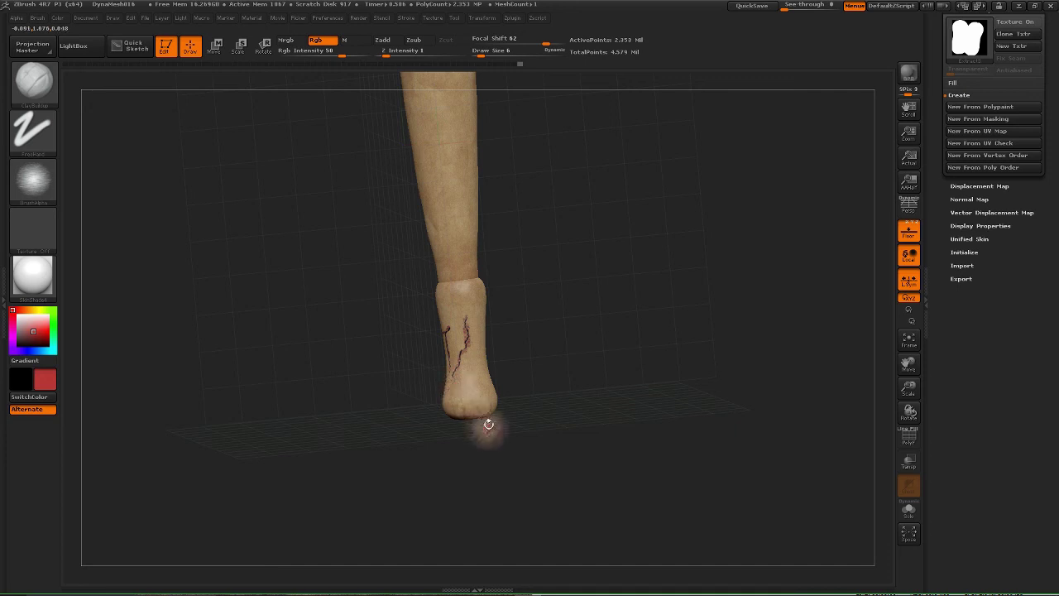
Paint a diagonal crack near the knob and a short angled crack across the middle of the grip.
mouse_move(426, 352)
left_mouse_down()
mouse_move(371, 350)
mouse_move(414, 350)
mouse_move(394, 360)
left_mouse_up()
left_click_drag(510, 374, 485, 389)
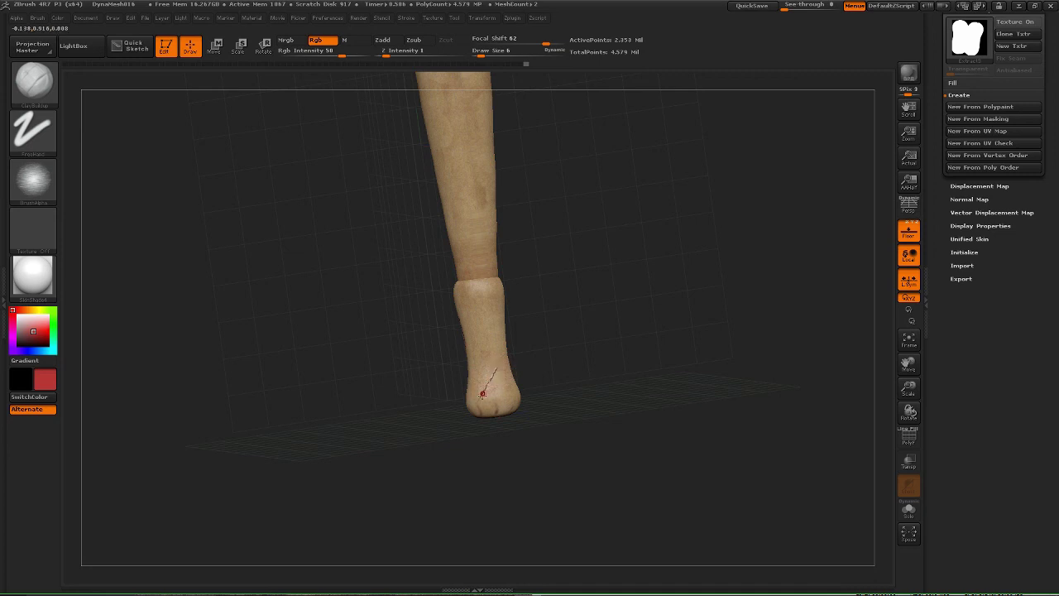
mouse_move(538, 373)
left_mouse_down()
mouse_move(548, 359)
mouse_move(440, 361)
mouse_move(421, 328)
mouse_move(394, 354)
left_mouse_up()
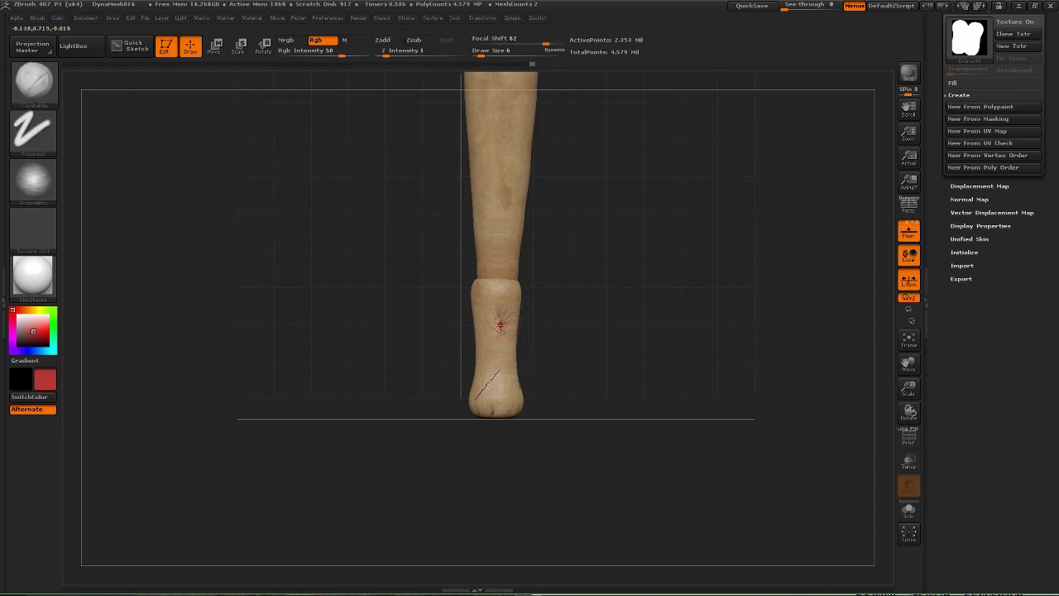
left_click_drag(498, 331, 492, 328)
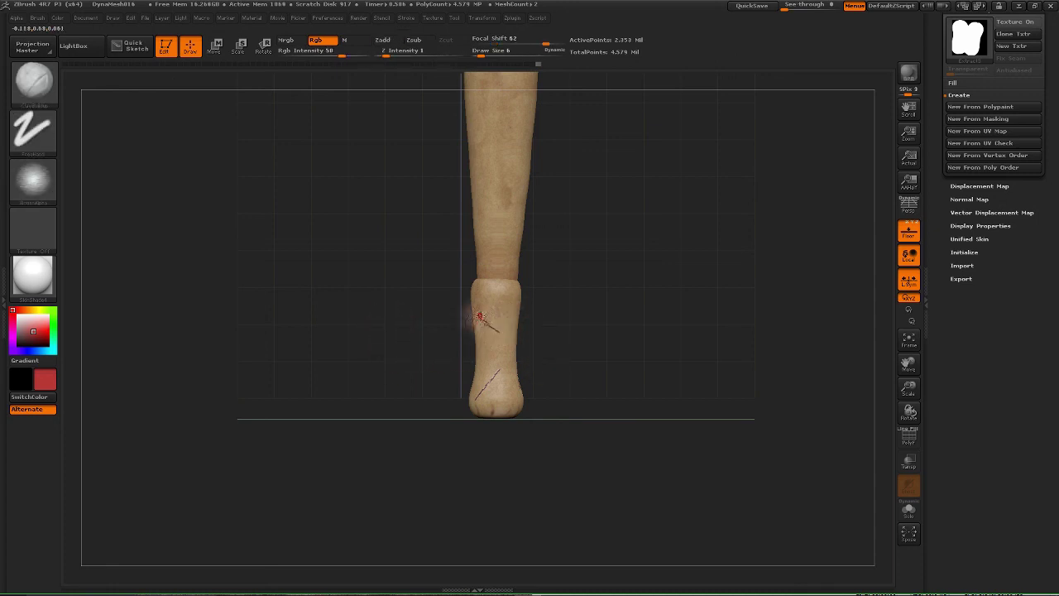
left_click_drag(416, 319, 430, 303)
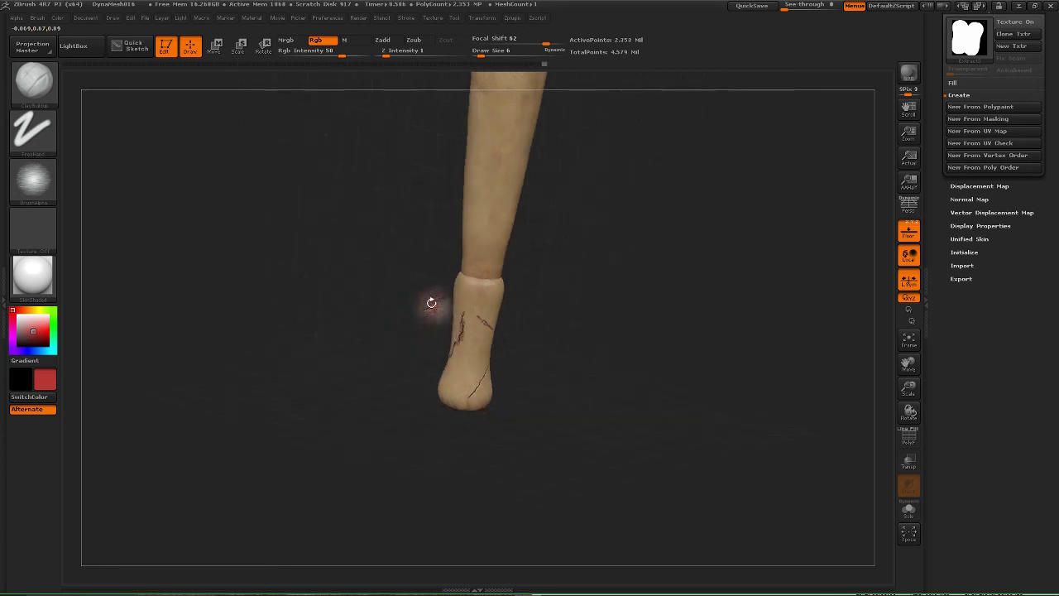
Make the bat's barrel the active subtool and open the subtool list.
left_click_drag(563, 259, 549, 379, "alt")
left_click_drag(560, 316, 476, 460, "alt")
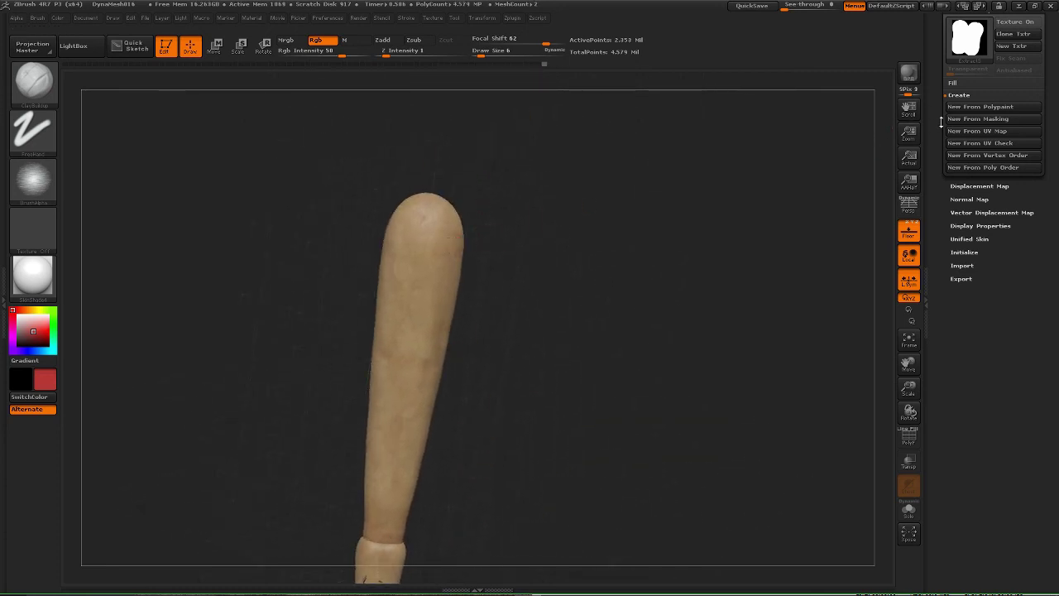
scroll(992, 215, "up", 5)
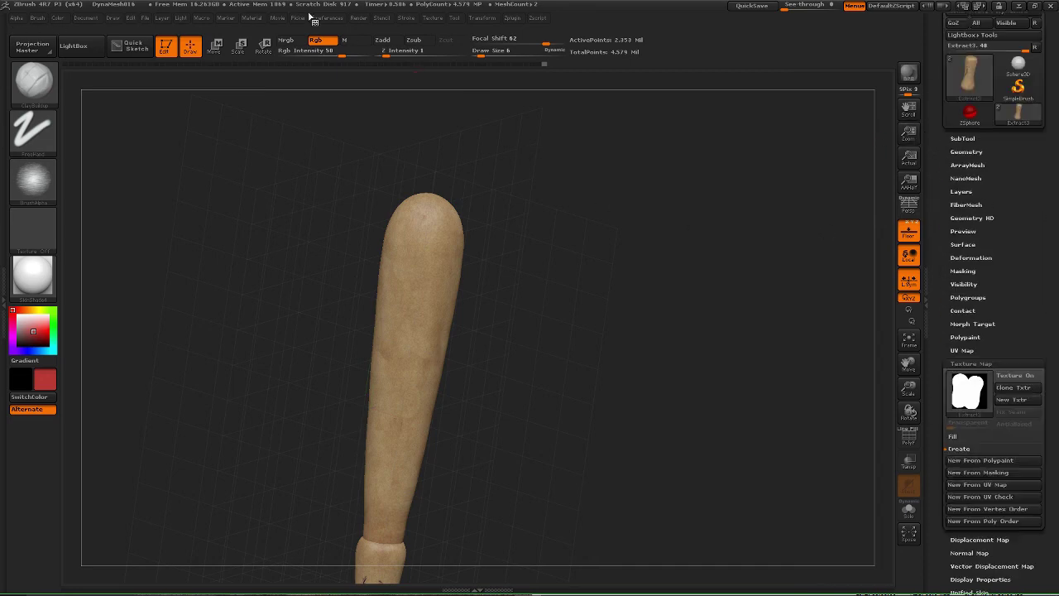
left_click(216, 45)
left_click(424, 366)
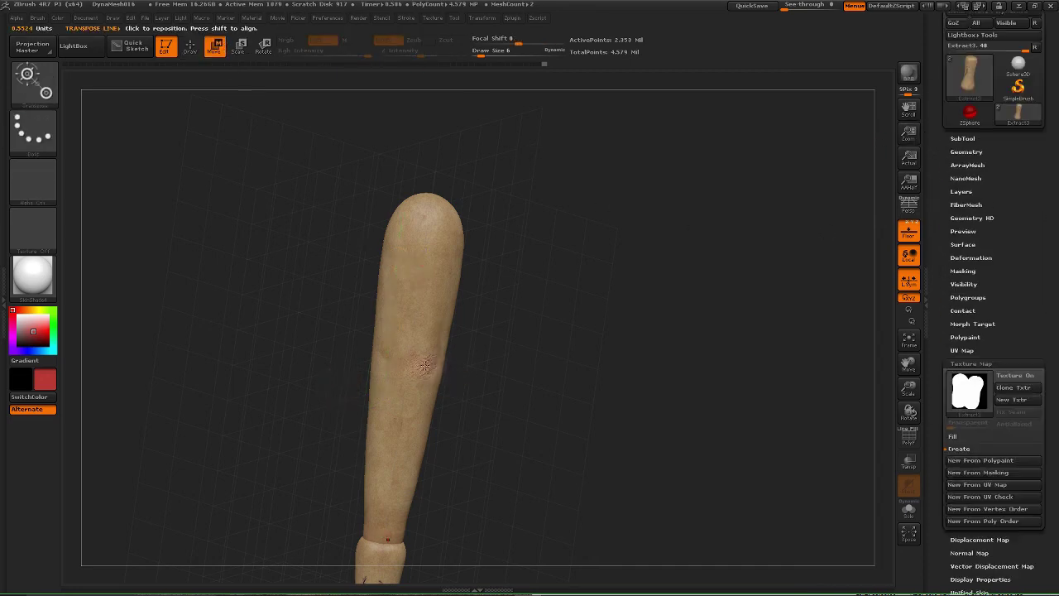
left_click_drag(401, 218, 381, 414)
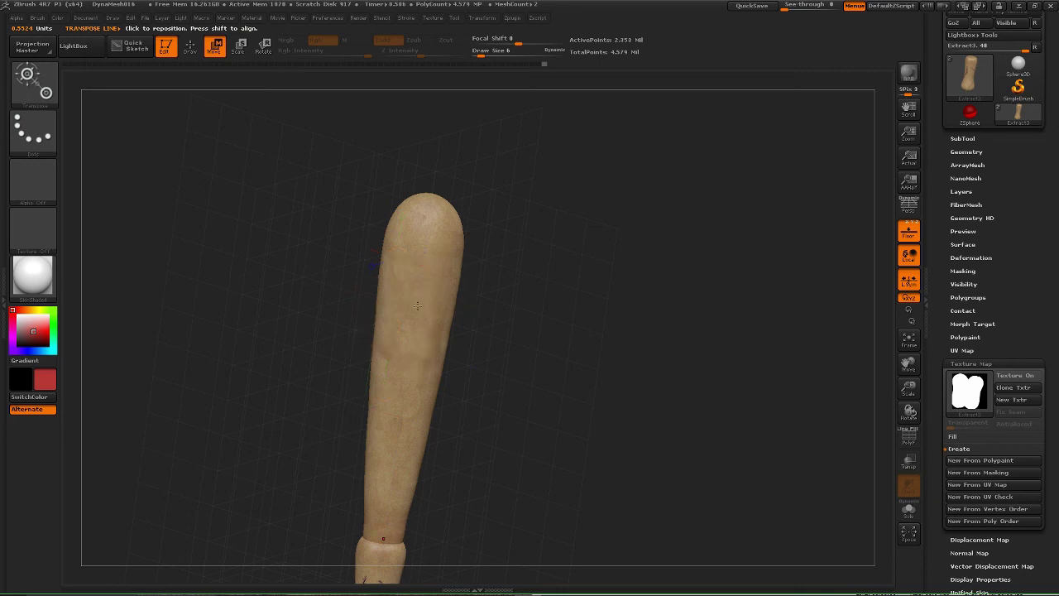
left_click(417, 306, "alt")
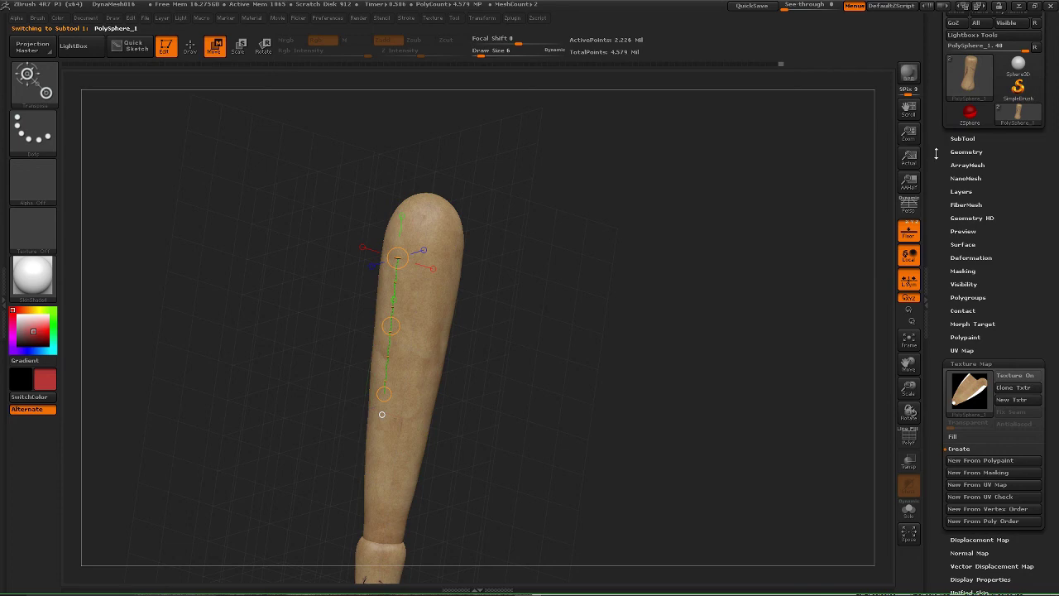
left_click(962, 139)
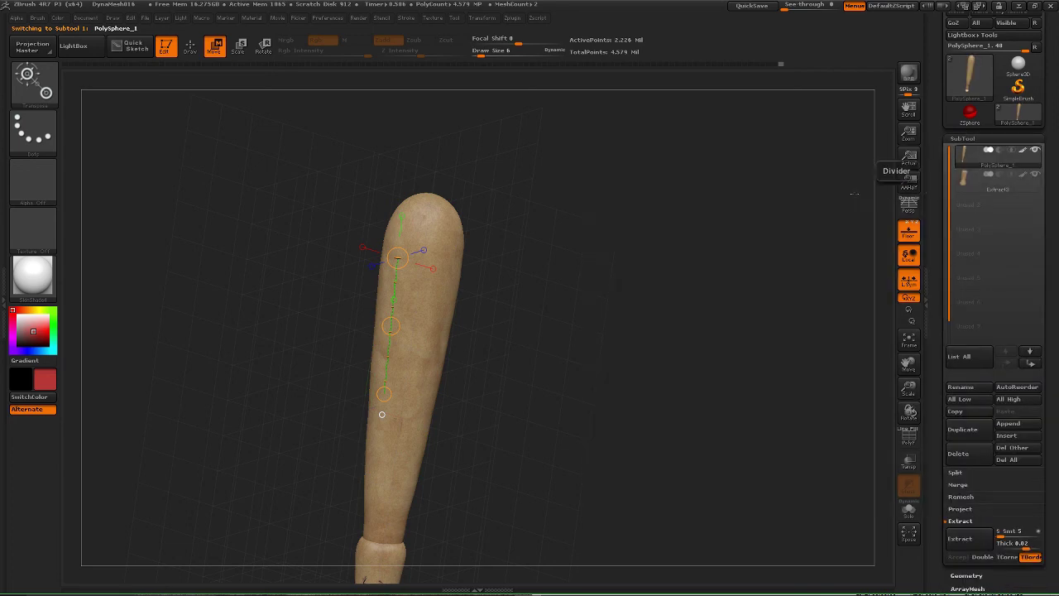
Straighten the view, shift the cracked-wood Spotlight image over the barrel, and undo the accidental move of the barrel.
left_click_drag(561, 361, 513, 345, "shift")
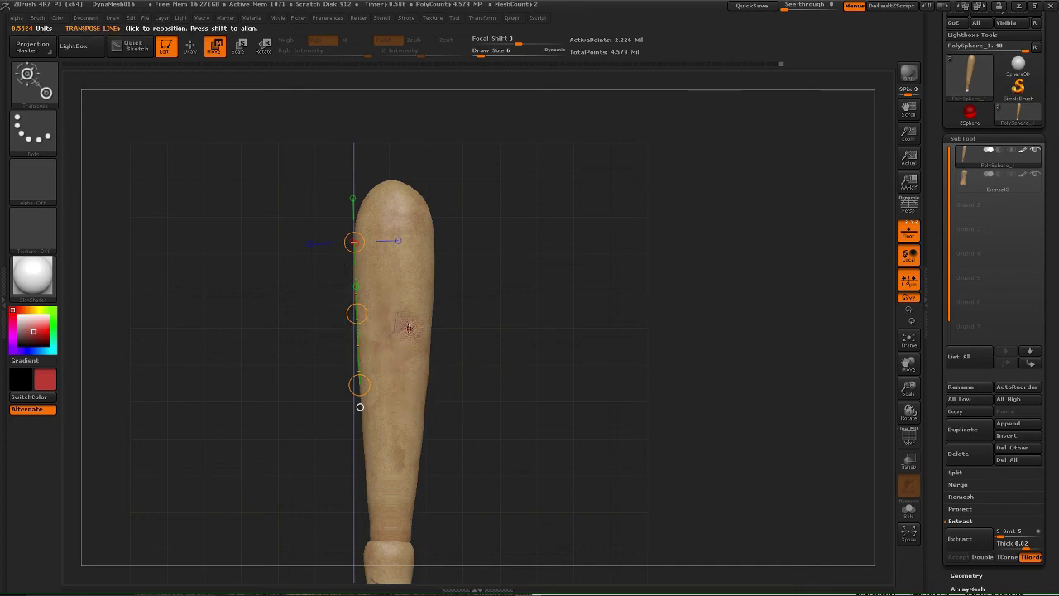
key("shift+z")
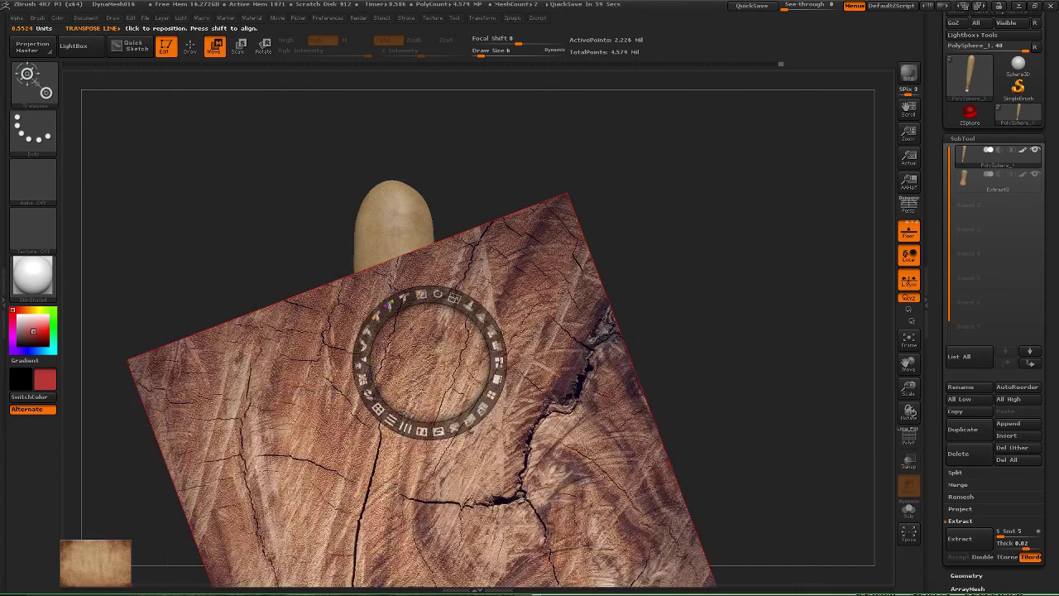
left_click_drag(430, 362, 379, 347)
key("shift+z")
left_click(387, 331)
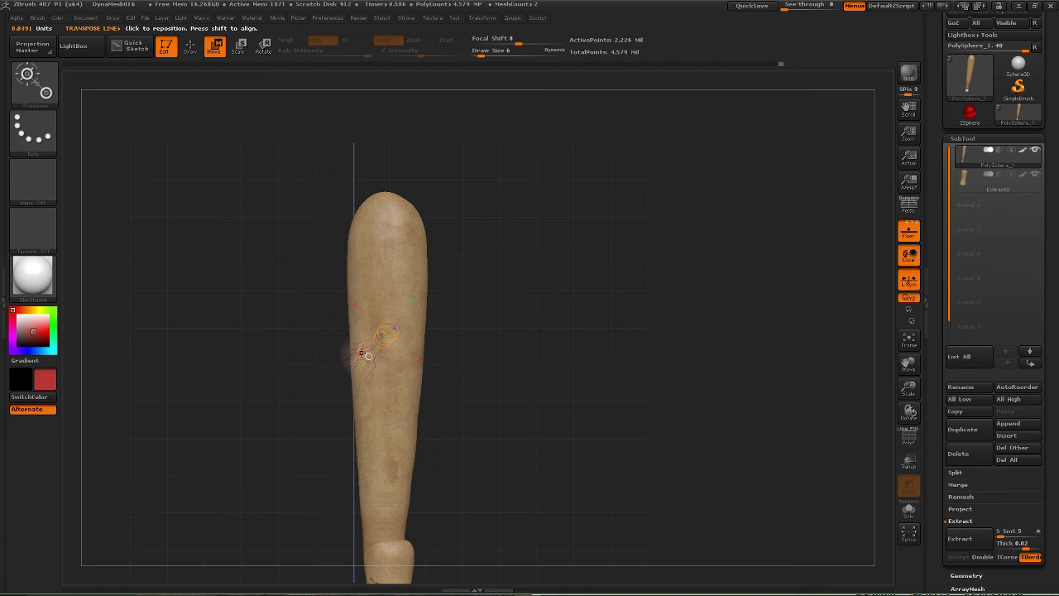
key("ctrl+z")
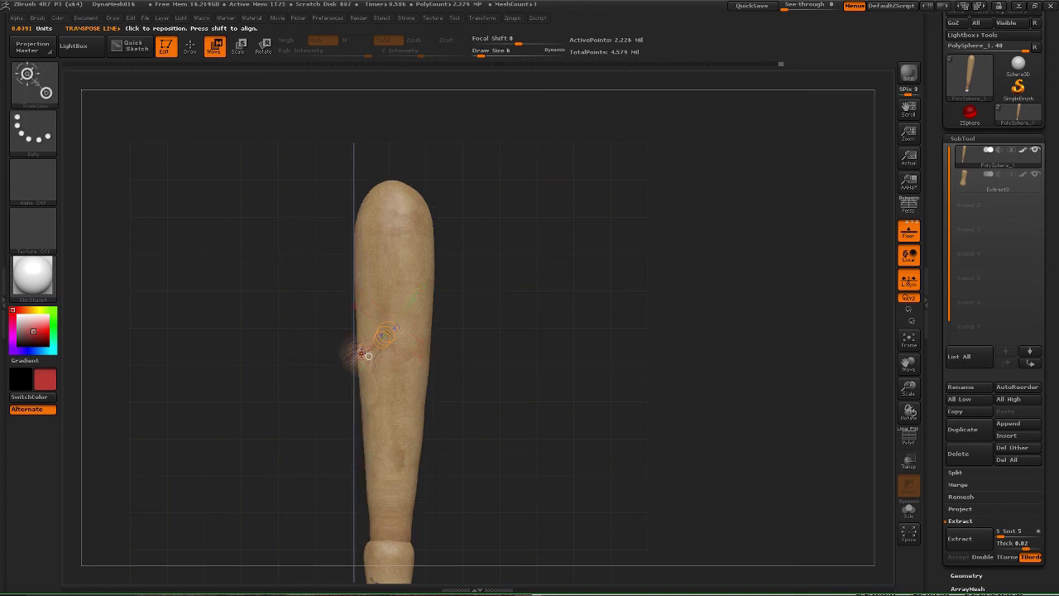
Return to Draw mode and paint a jagged lengthwise crack ending in a small hook on the middle of the barrel.
left_click(189, 45)
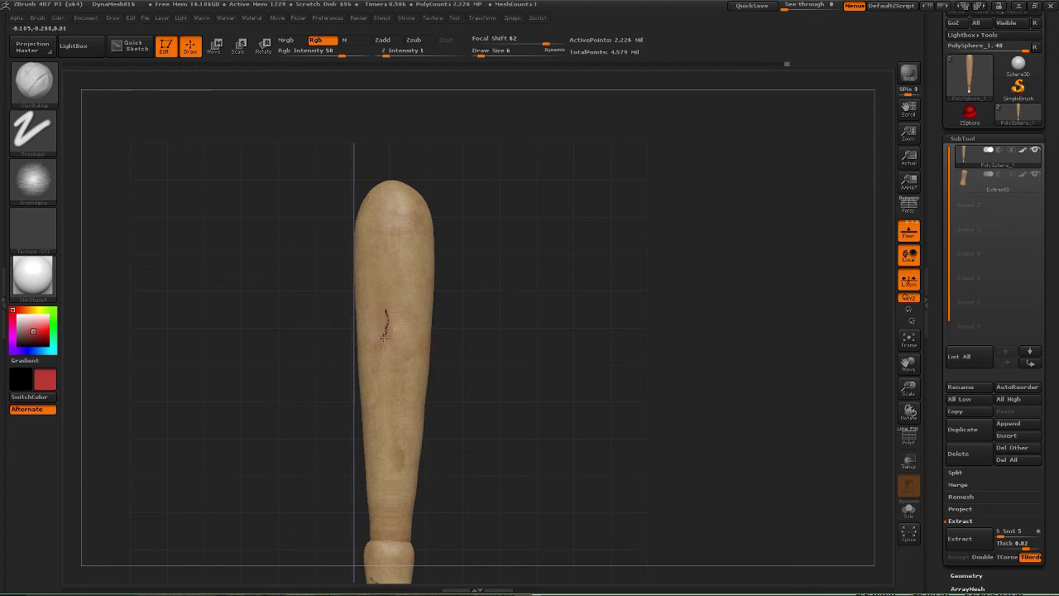
mouse_move(381, 336)
left_mouse_down()
mouse_move(371, 373)
mouse_move(387, 383)
left_mouse_up()
key("ctrl+z")
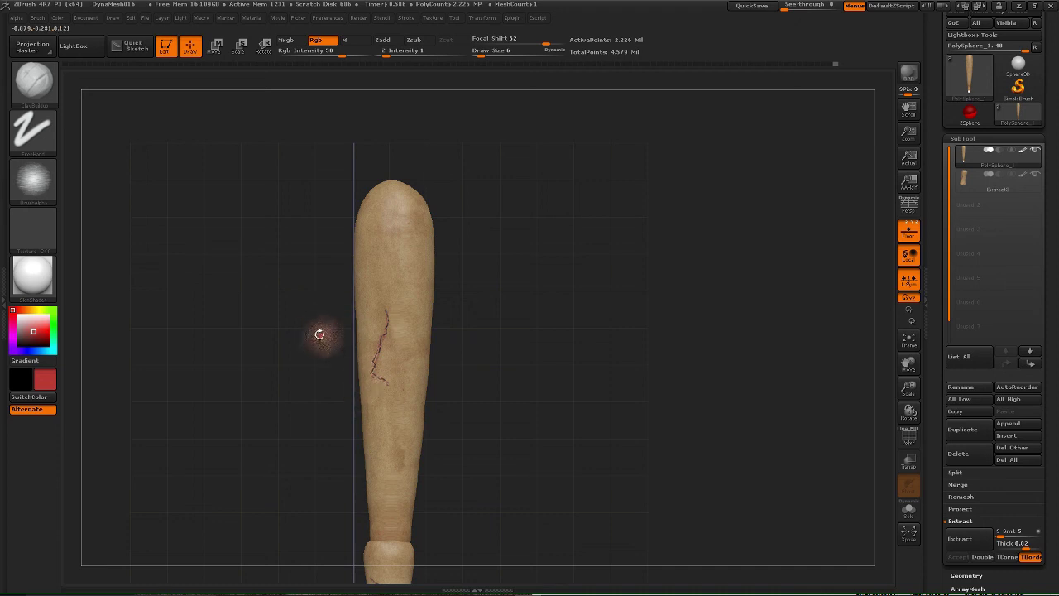
Turn the bat onto its side and paint a diagonal branch off the jagged crack on the barrel.
left_click_drag(320, 333, 327, 327)
left_click_drag(265, 293, 320, 270)
left_click_drag(501, 305, 497, 217)
left_click_drag(326, 355, 424, 395)
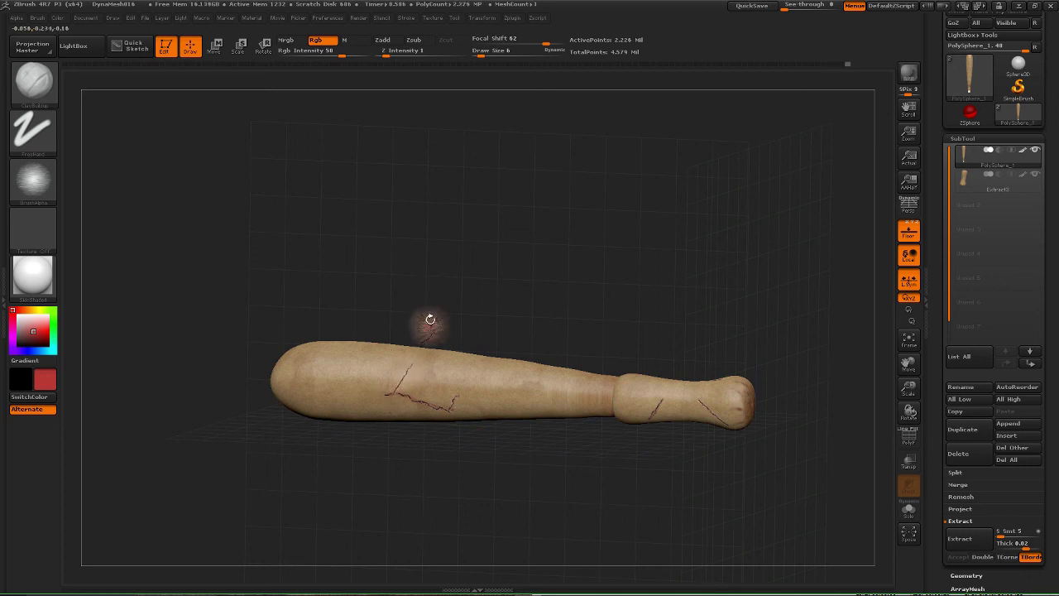
Extend the crack branch around the barrel and paint a long diagonal crack from below the grip towards the barrel cracks.
left_click_drag(429, 322, 418, 386)
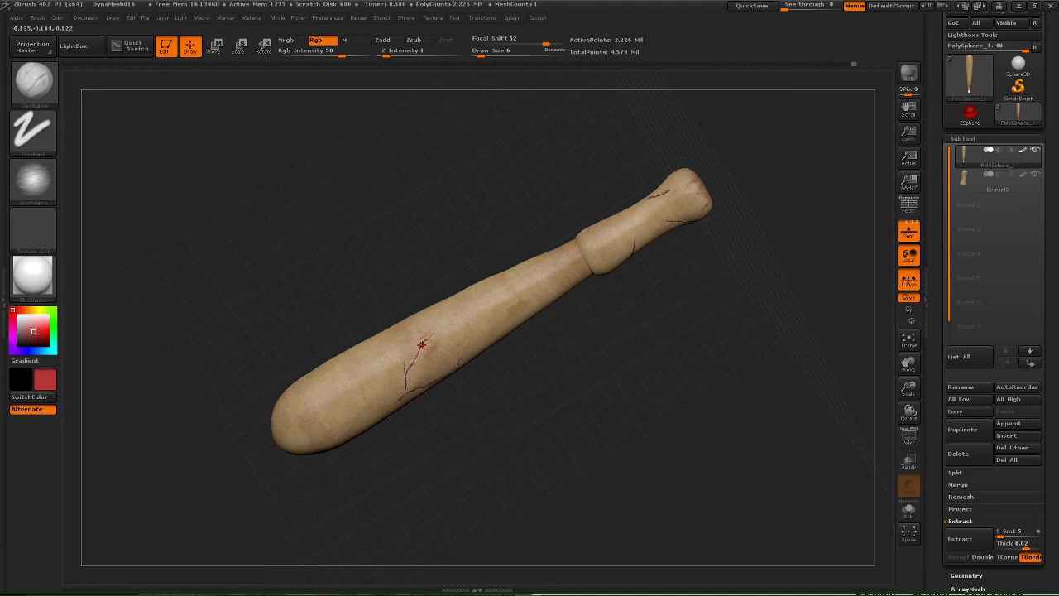
left_click_drag(533, 418, 359, 355)
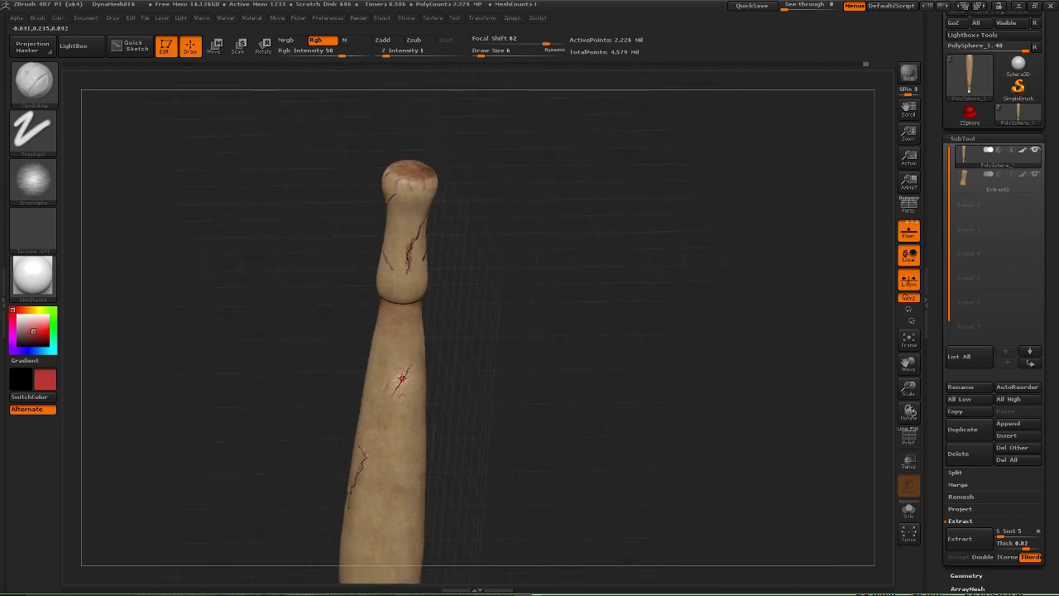
left_click_drag(402, 378, 360, 446)
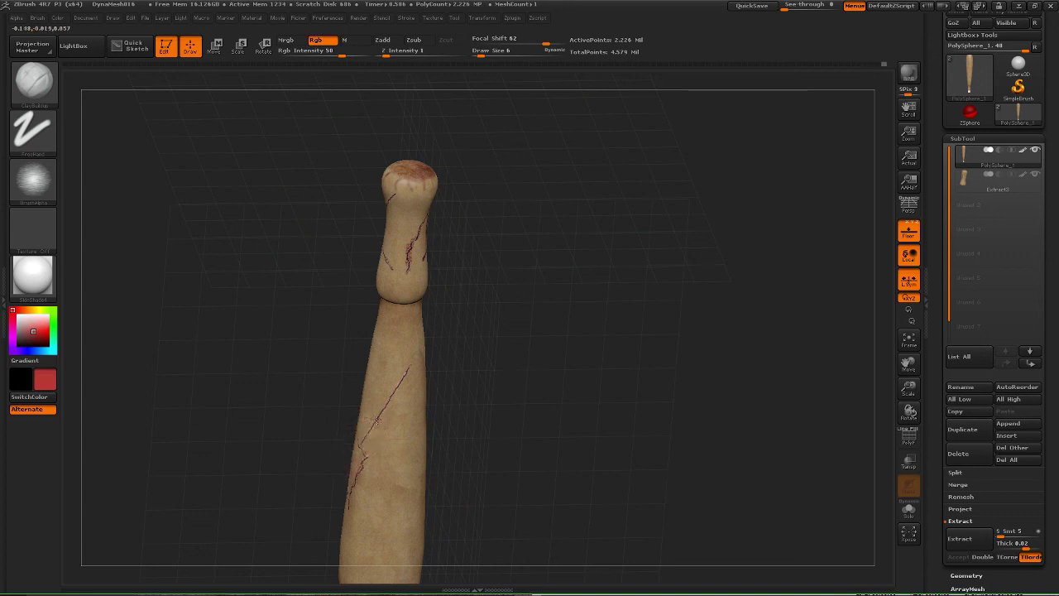
Turn the bat and paint a short crack just below the grip and a lengthwise crack farther down the barrel.
left_click_drag(340, 358, 363, 297)
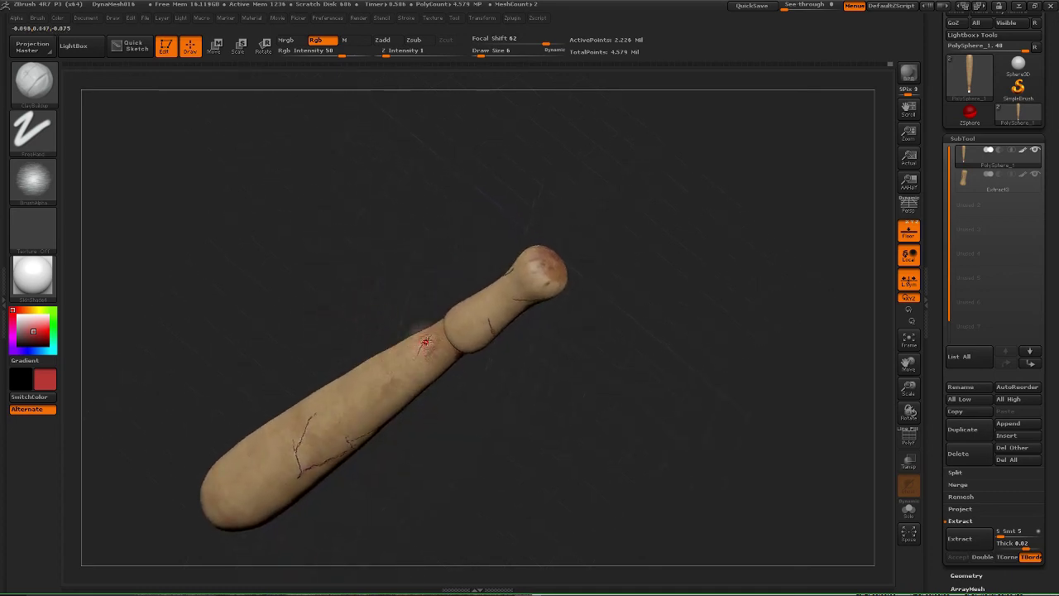
left_click_drag(428, 338, 394, 395)
mouse_move(342, 314)
left_mouse_down()
mouse_move(366, 300)
mouse_move(319, 272)
mouse_move(333, 335)
left_mouse_up()
left_click(368, 374)
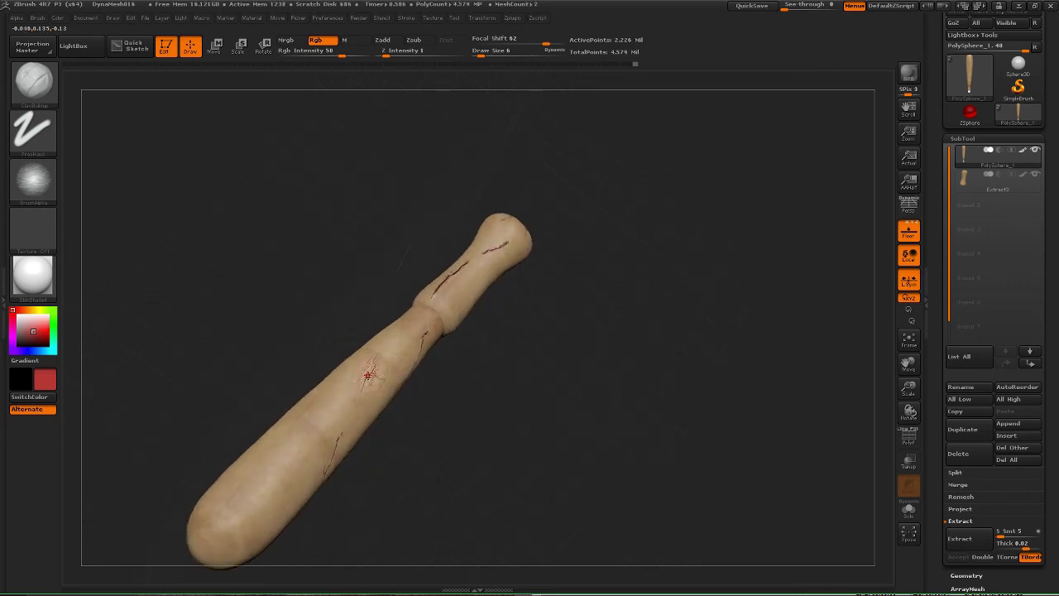
mouse_move(363, 383)
left_mouse_down()
mouse_move(369, 371)
mouse_move(354, 412)
mouse_move(358, 396)
left_mouse_up()
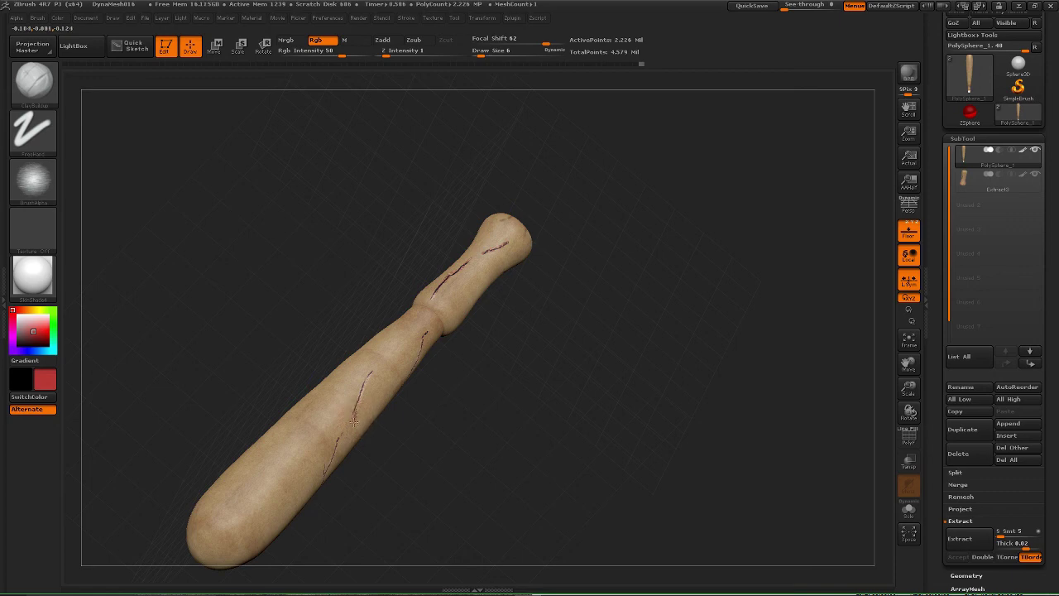
Turn to the unmarked side and paint a hooked crack on the barrel and a wavy lengthwise crack nearer the grip.
mouse_move(329, 273)
left_mouse_down()
mouse_move(290, 314)
mouse_move(295, 338)
left_mouse_up()
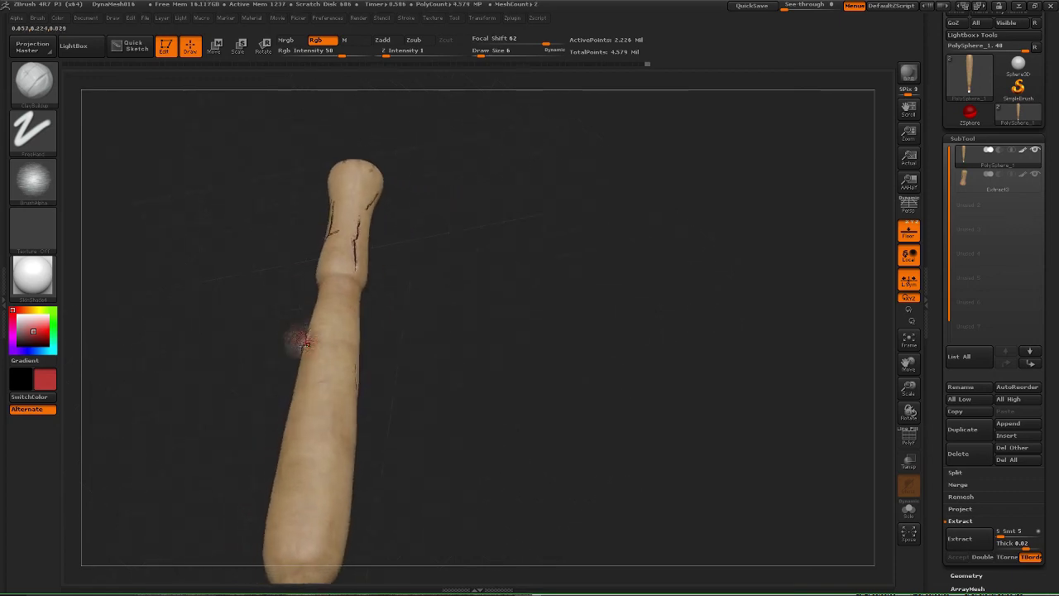
left_click_drag(201, 329, 317, 378)
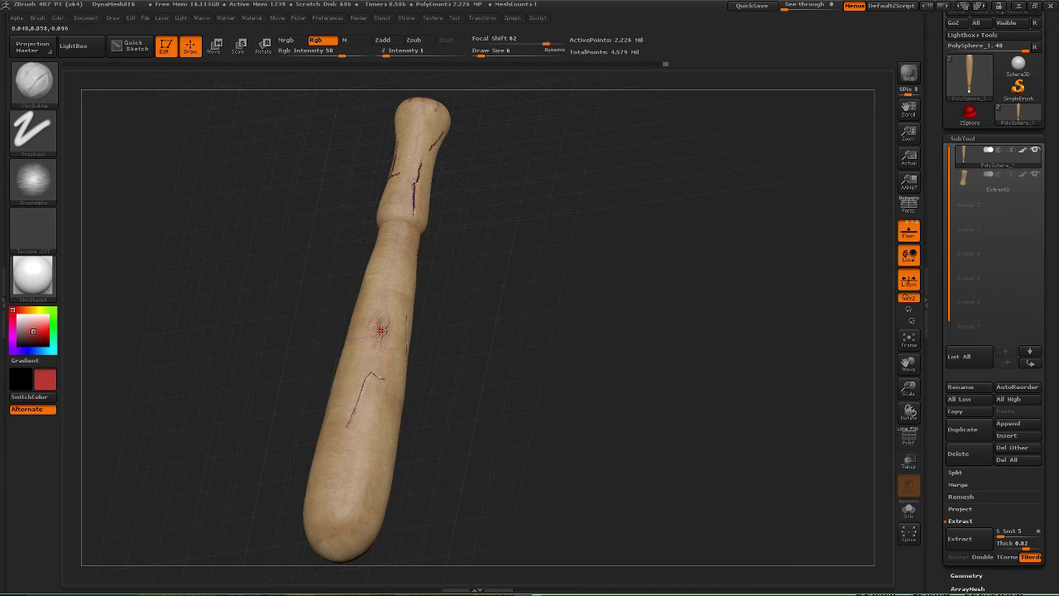
mouse_move(295, 296)
left_mouse_down()
mouse_move(290, 319)
mouse_move(354, 308)
mouse_move(383, 323)
mouse_move(384, 339)
left_mouse_up()
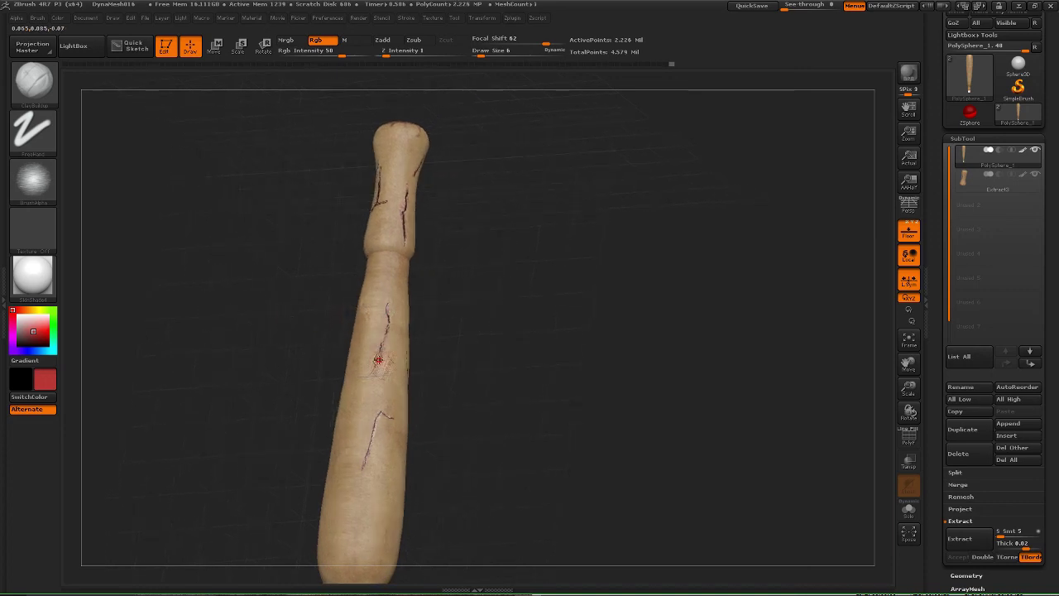
left_click_drag(293, 342, 282, 369)
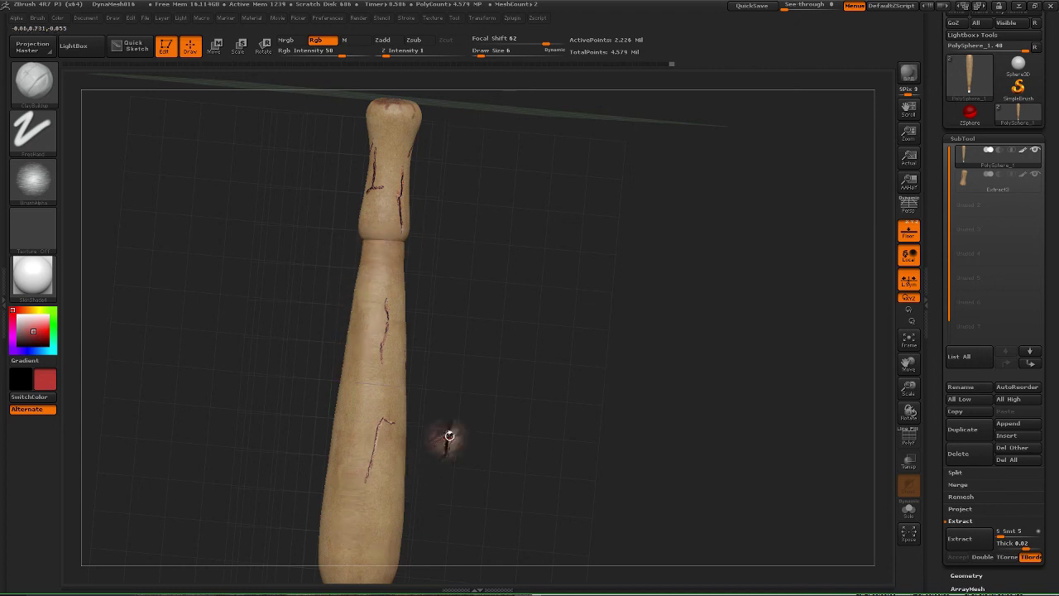
Straighten the view, add the tan wood-toned photo texture to Spotlight, and hide LightBox.
left_click_drag(439, 440, 538, 410, "shift")
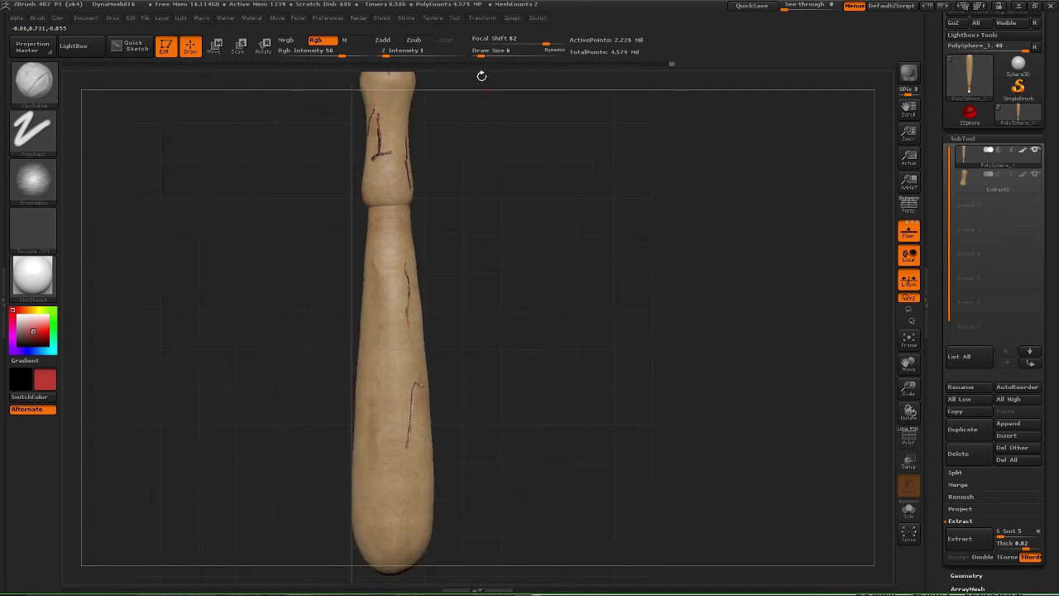
left_click(432, 17)
left_click(509, 201)
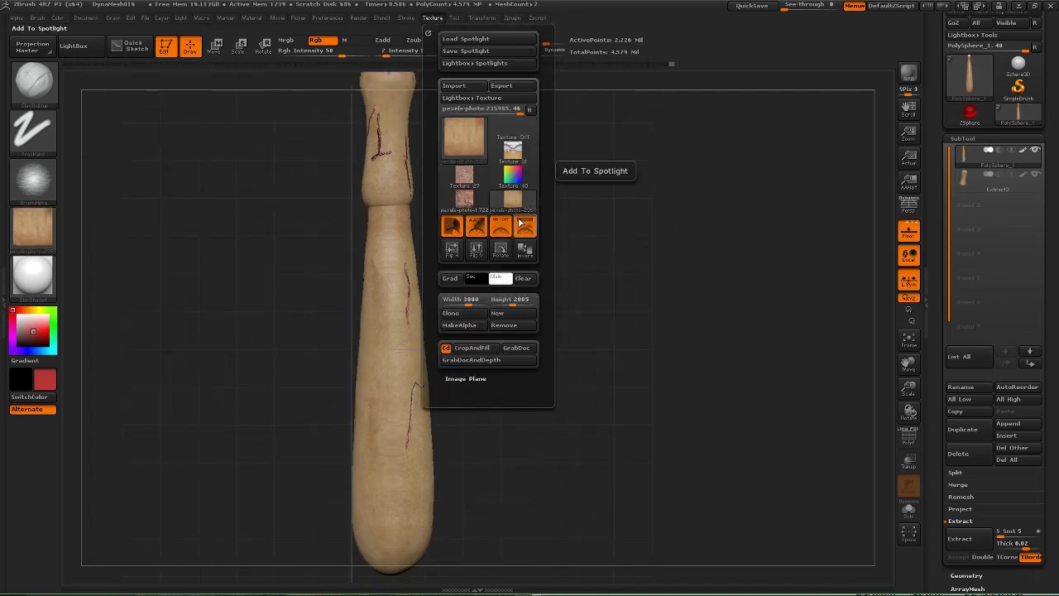
left_click(525, 230)
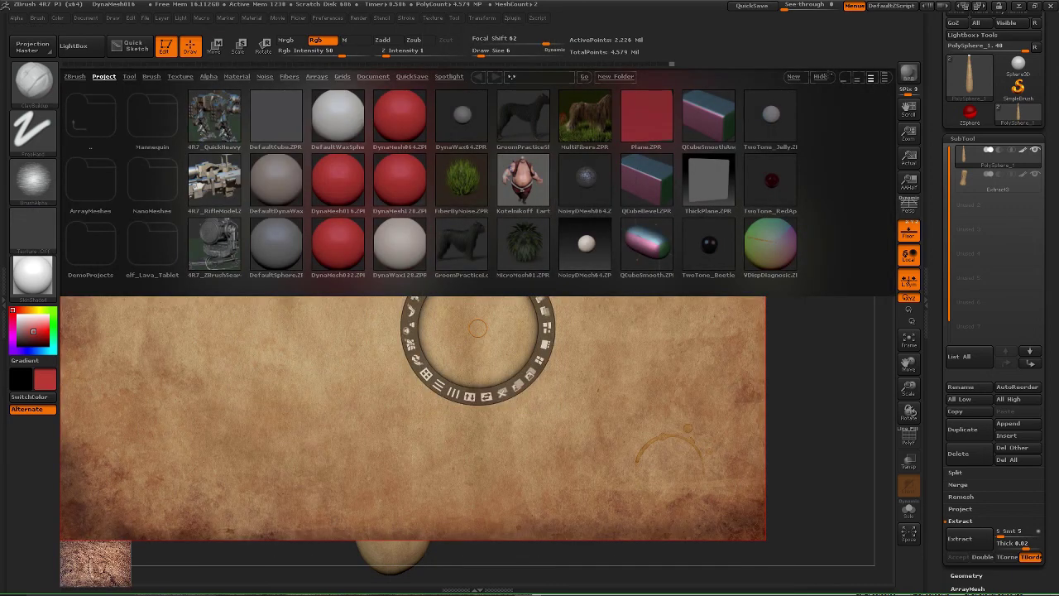
left_click(823, 81)
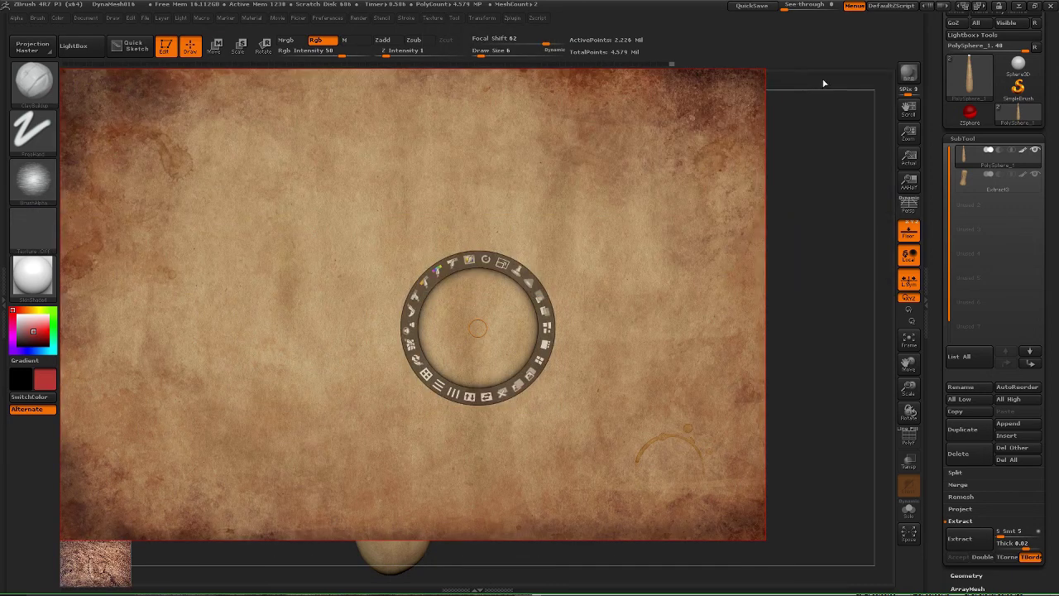
Undo the first test stroke, set Draw Size to 26, and paint the wood tone over the seam down the barrel, adjusting the image placement.
key("shift+z")
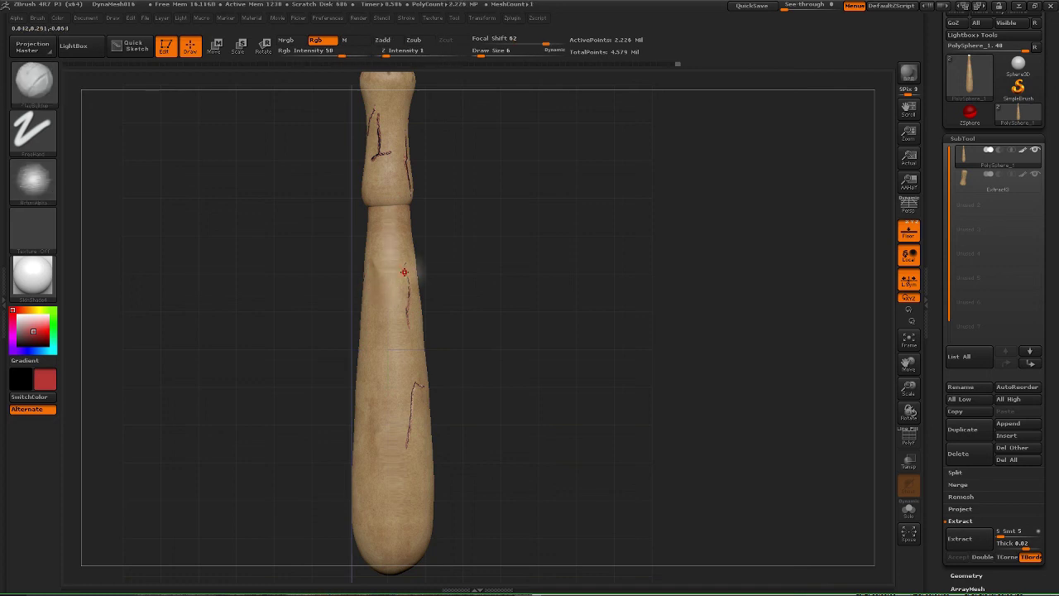
key("ctrl+z")
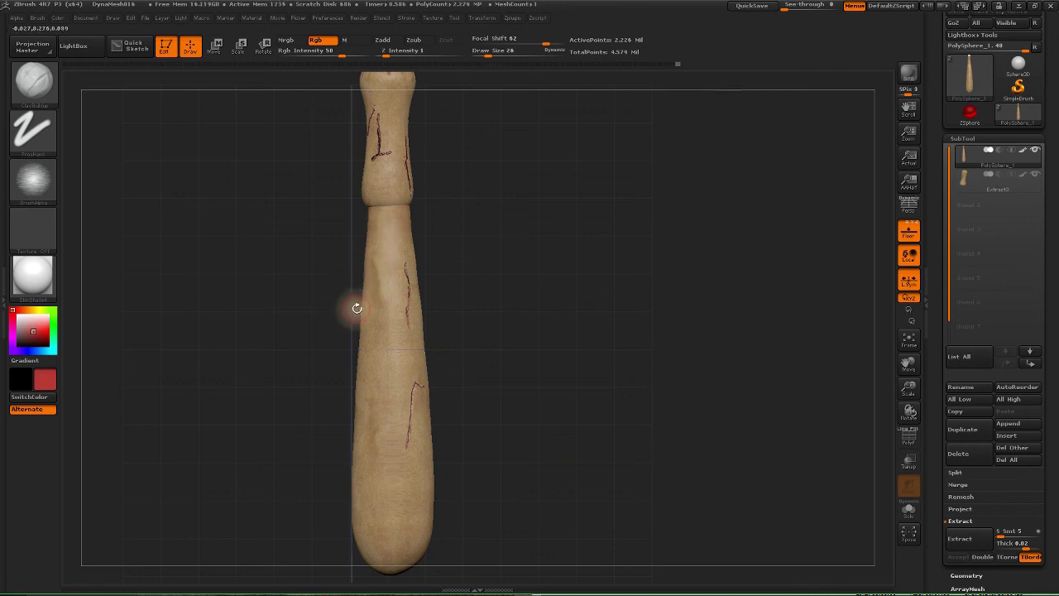
key("shift+z")
key("shift+z")
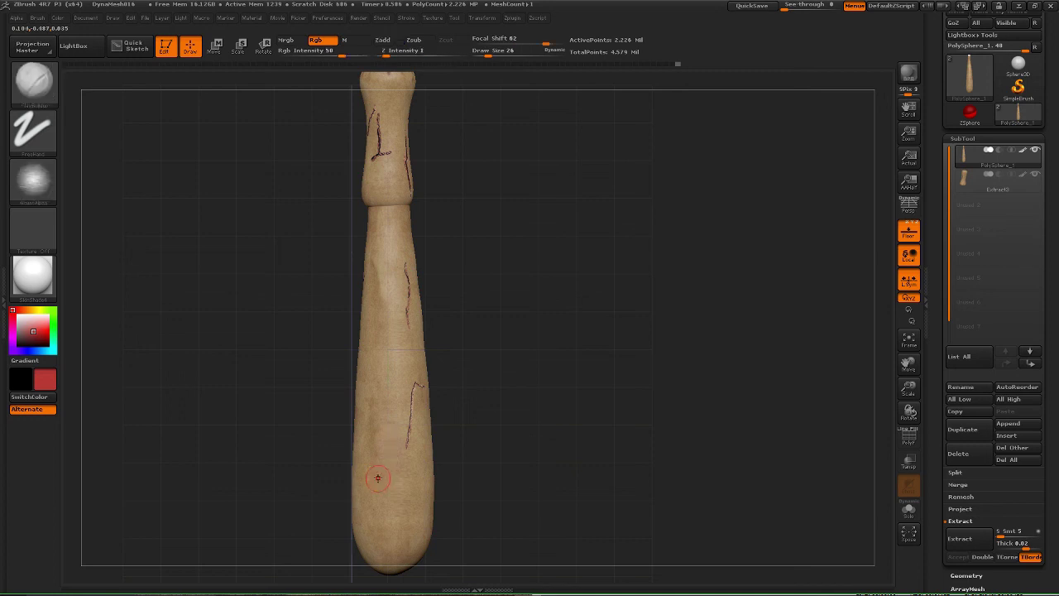
key("shift+z")
left_click_drag(316, 290, 303, 428)
key("z")
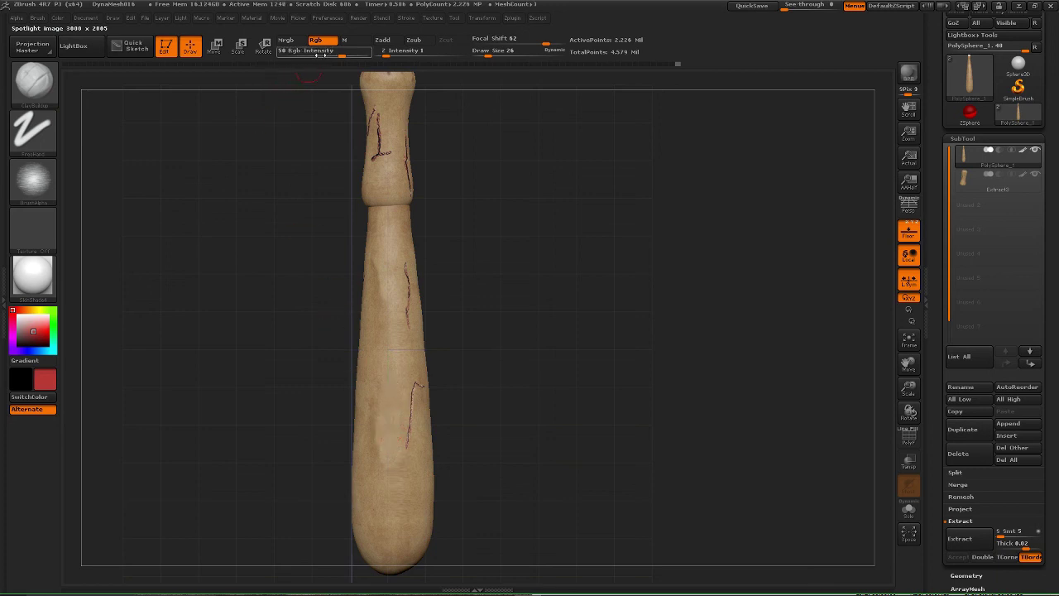
Set Rgb Intensity to 3 and softly paint the wood tone over the seam down the middle of the barrel.
left_click(317, 55)
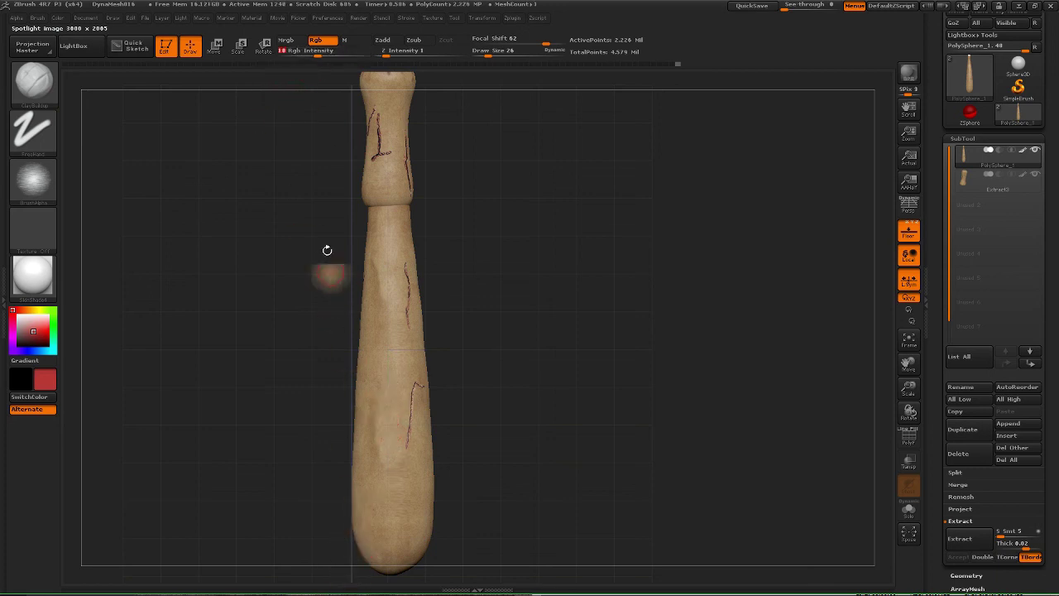
left_click_drag(296, 51, 291, 51)
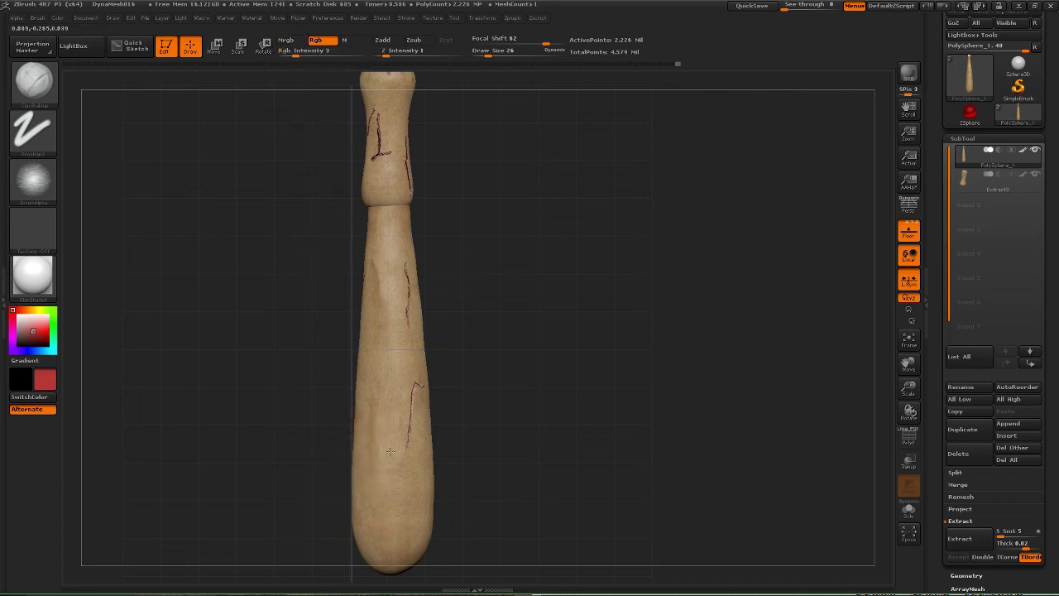
key("shift+z")
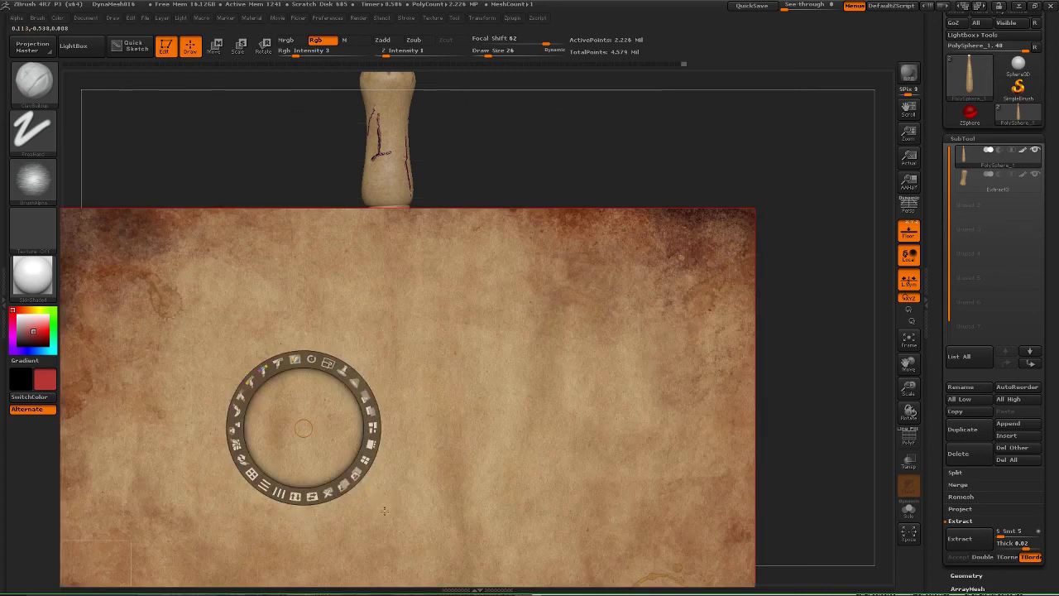
key("shift+z")
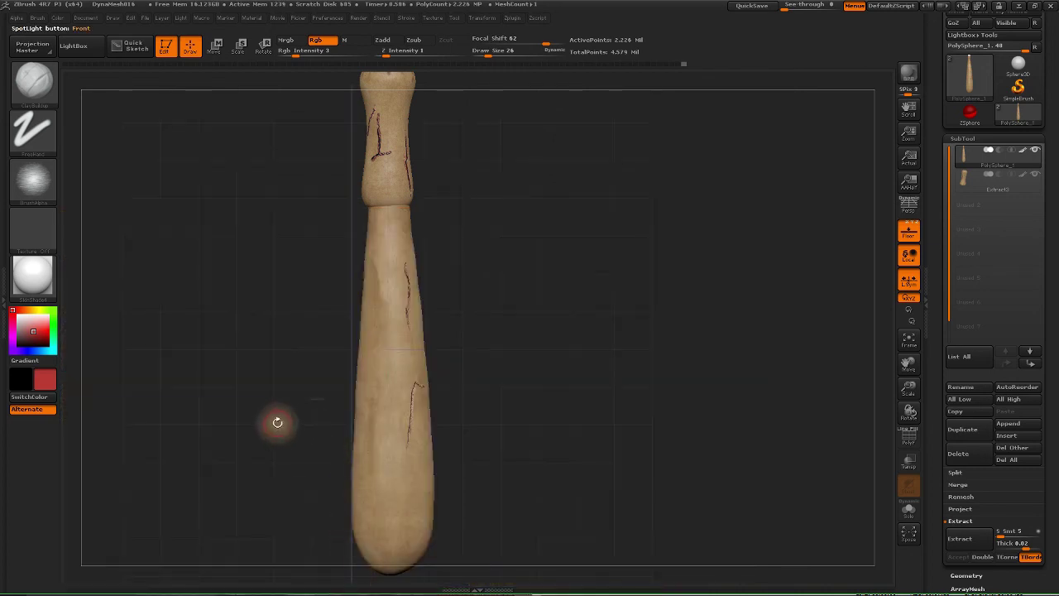
Turn the bat to the adjacent side, shift the tan Spotlight image, and blend its wood tone onto the barrel.
left_click_drag(277, 421, 350, 262)
key("shift+z")
key("shift+z")
key("shift+z")
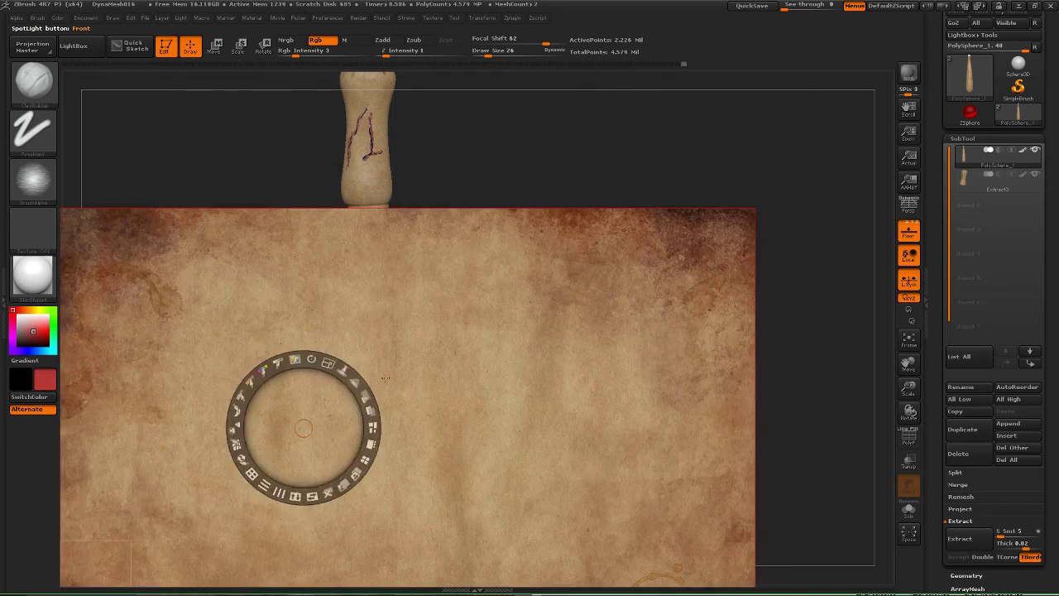
left_click_drag(433, 381, 420, 241)
key("z")
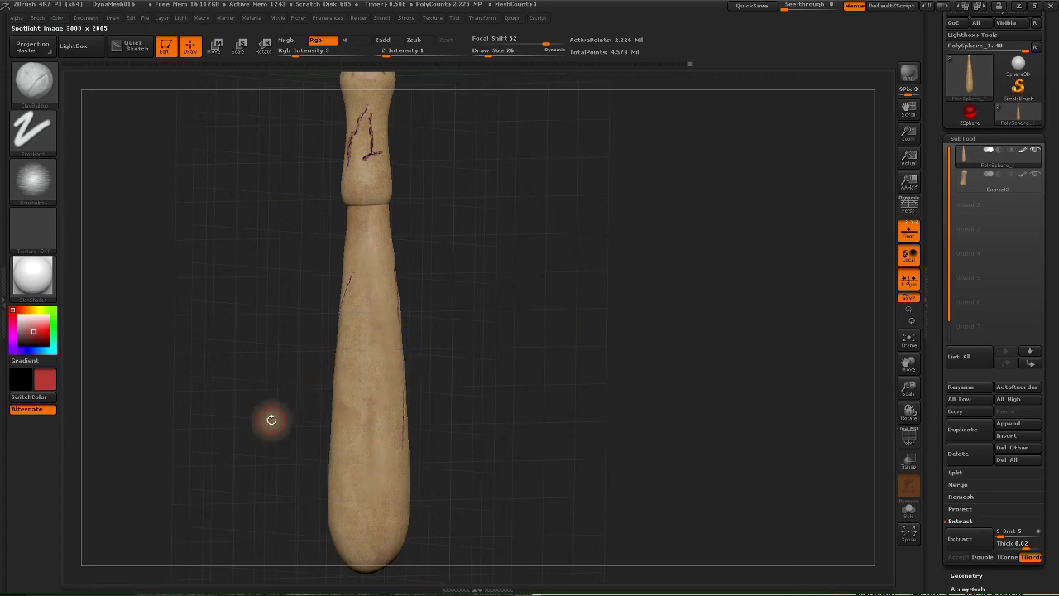
Reposition the tan image over the barrel, paint more wood tone, and turn the bat to its next side.
key("shift+z")
left_click_drag(392, 271, 349, 388)
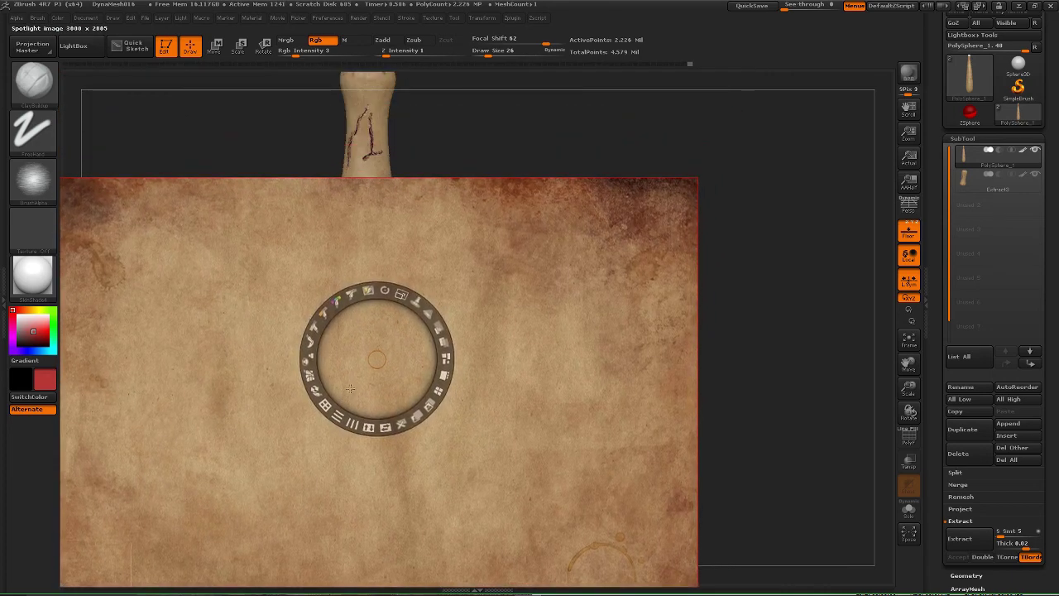
key("z")
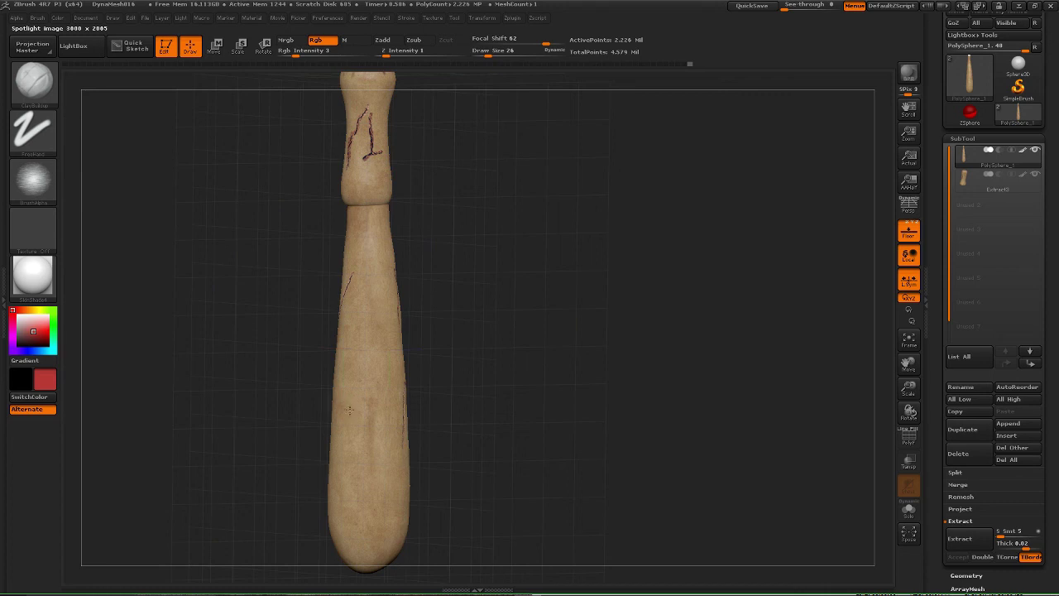
left_click_drag(279, 399, 331, 413)
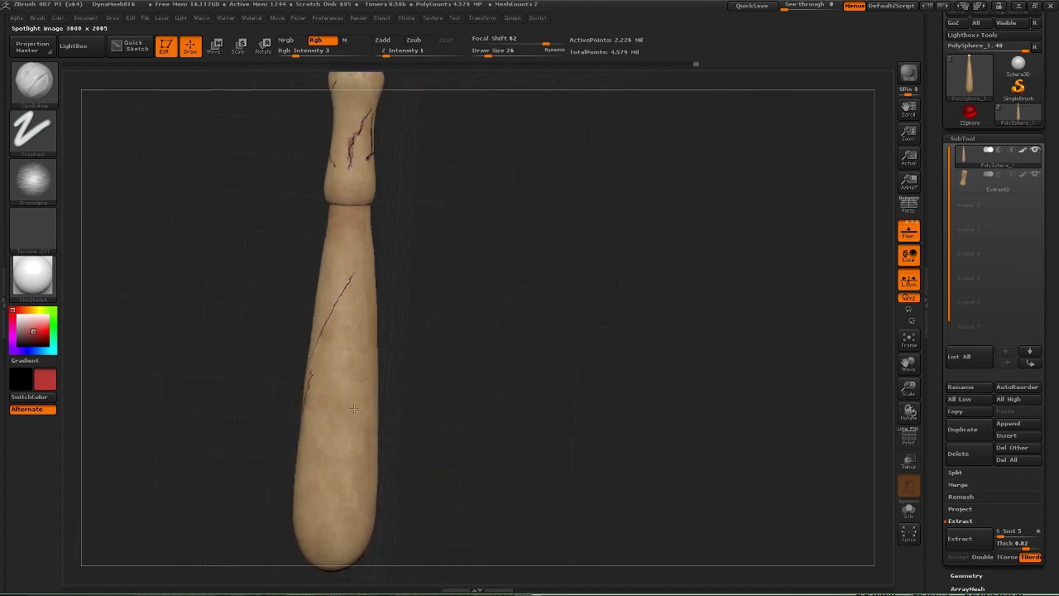
Turn to the side with the branching cracks, realign the tan image, and paint faint wood tone over the barrel.
left_click_drag(249, 355, 255, 269)
key("shift+z")
left_click(238, 263)
key("shift+z")
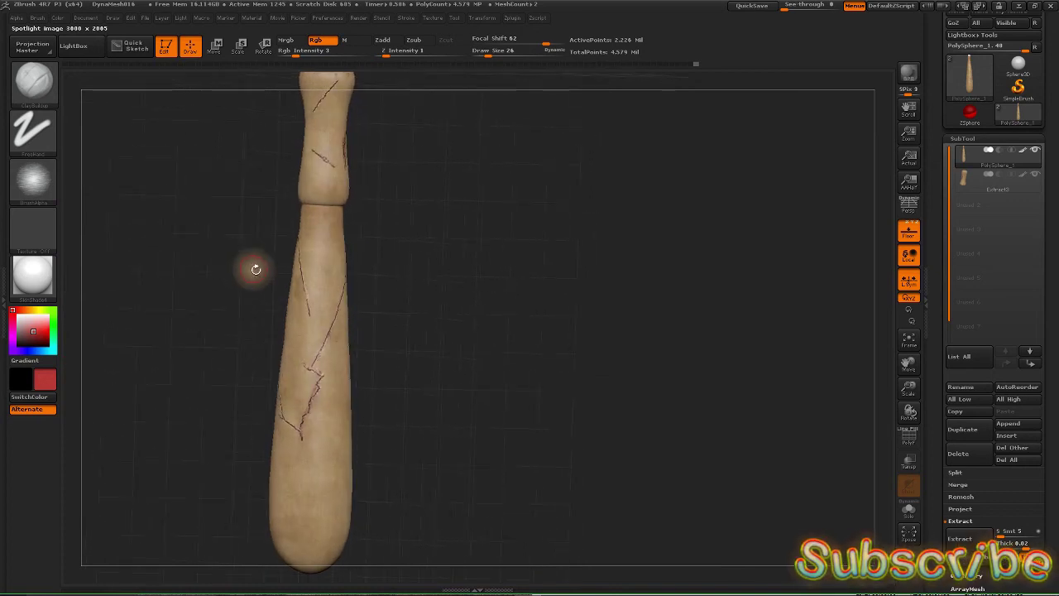
key("z")
left_click_drag(374, 401, 301, 265)
key("z")
left_click_drag(301, 265, 317, 243)
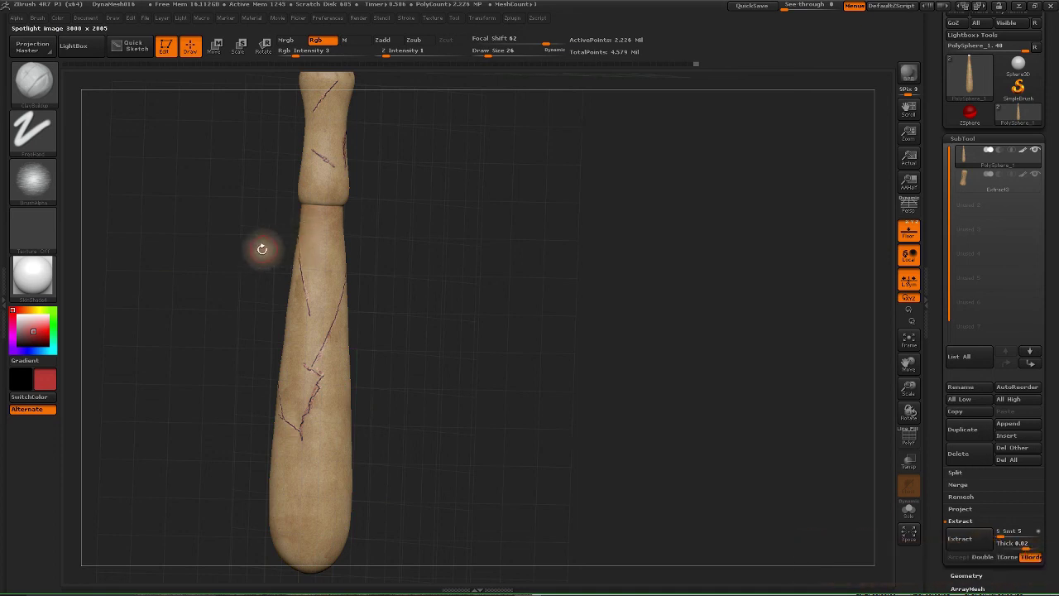
Even out the wood tone on the lower barrel while turning the bat around to its hooked crack.
left_click_drag(260, 245, 264, 296)
left_click_drag(279, 331, 217, 319)
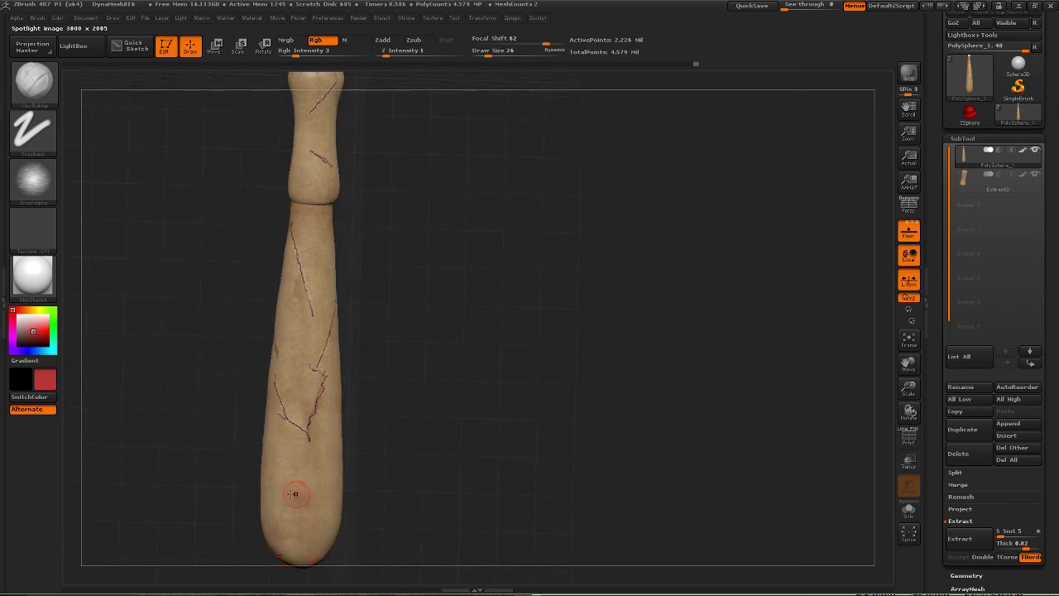
mouse_move(241, 419)
left_mouse_down()
mouse_move(227, 410)
mouse_move(229, 383)
mouse_move(304, 406)
left_mouse_up()
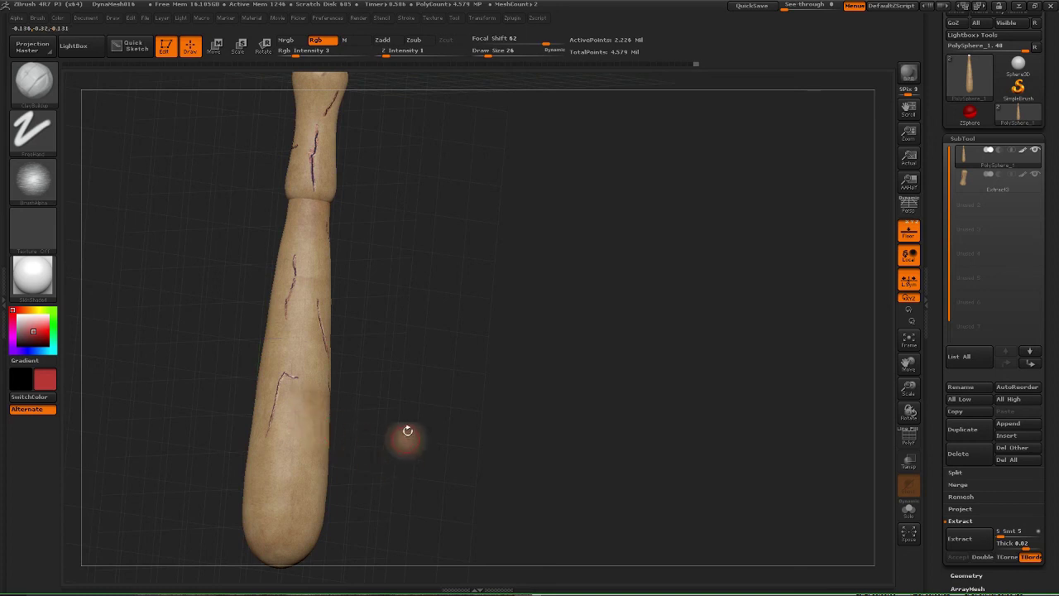
left_click_drag(404, 430, 506, 362)
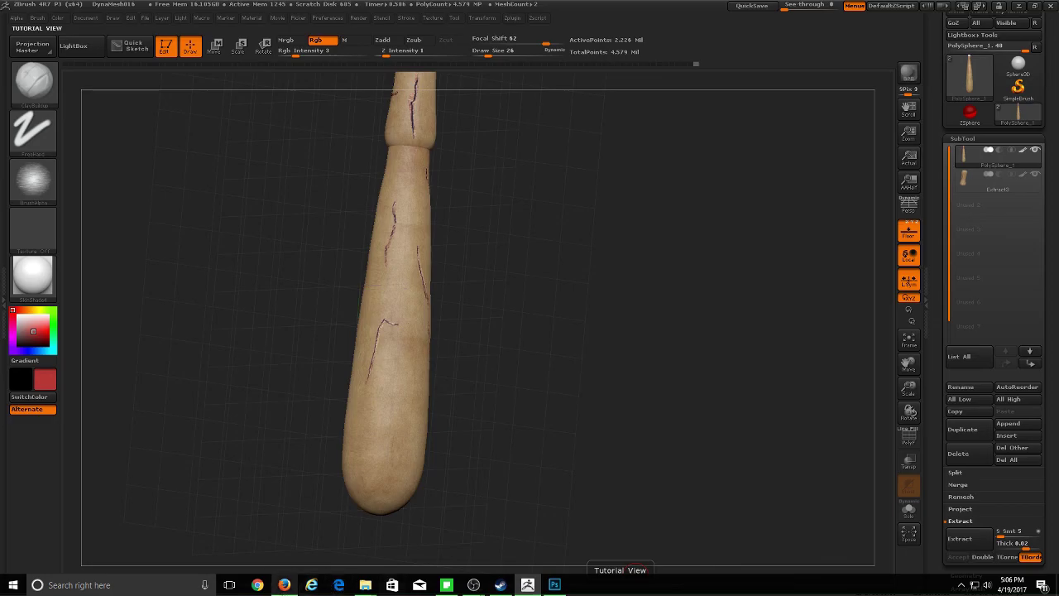
Switch to Firefox and search Pexels for "scratches".
left_click(284, 585)
left_click(504, 280)
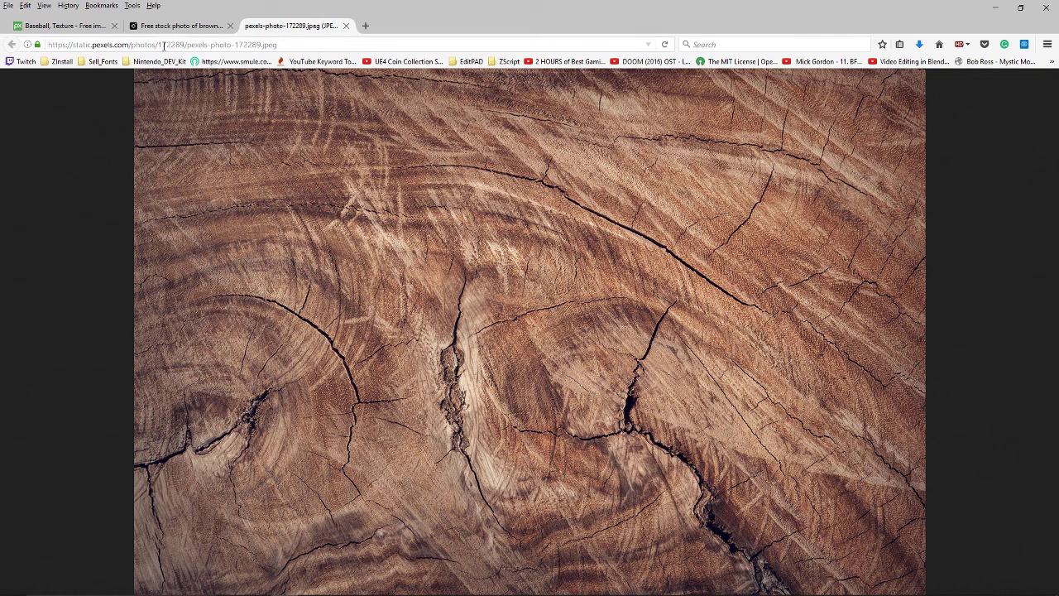
left_click(157, 26)
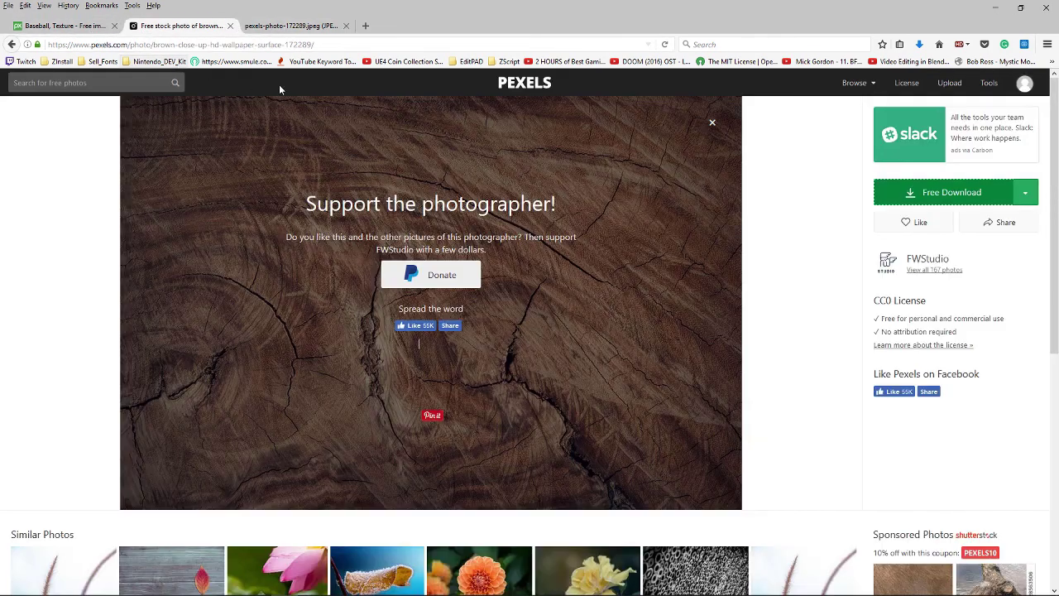
left_click(109, 87)
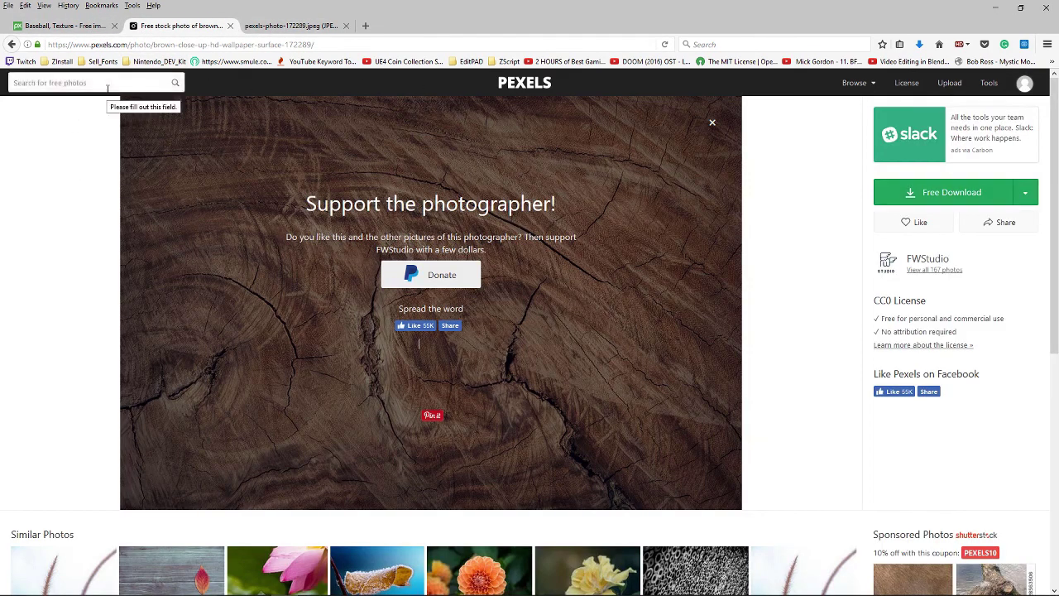
type("scratches")
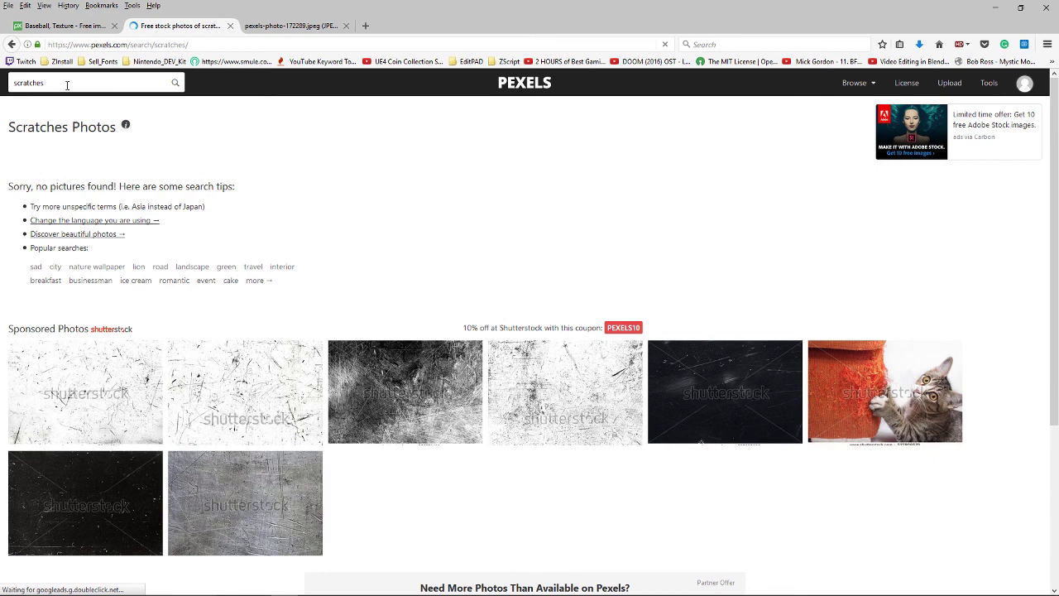
Search Pixabay for "scratches" and look through the results for a usable surface texture.
left_click(88, 27)
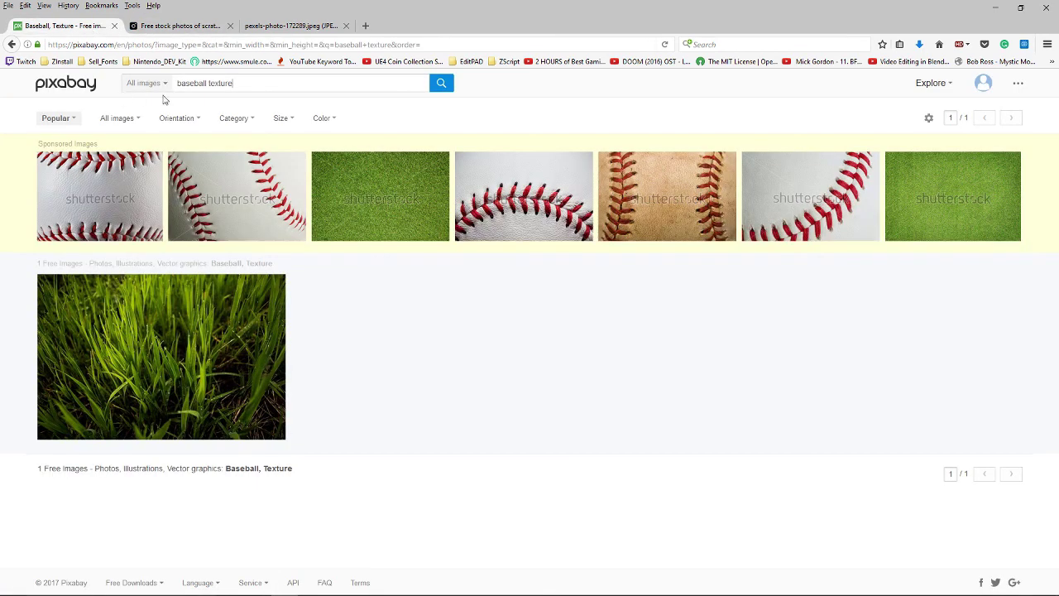
left_click_drag(242, 86, 142, 97)
type("scratches")
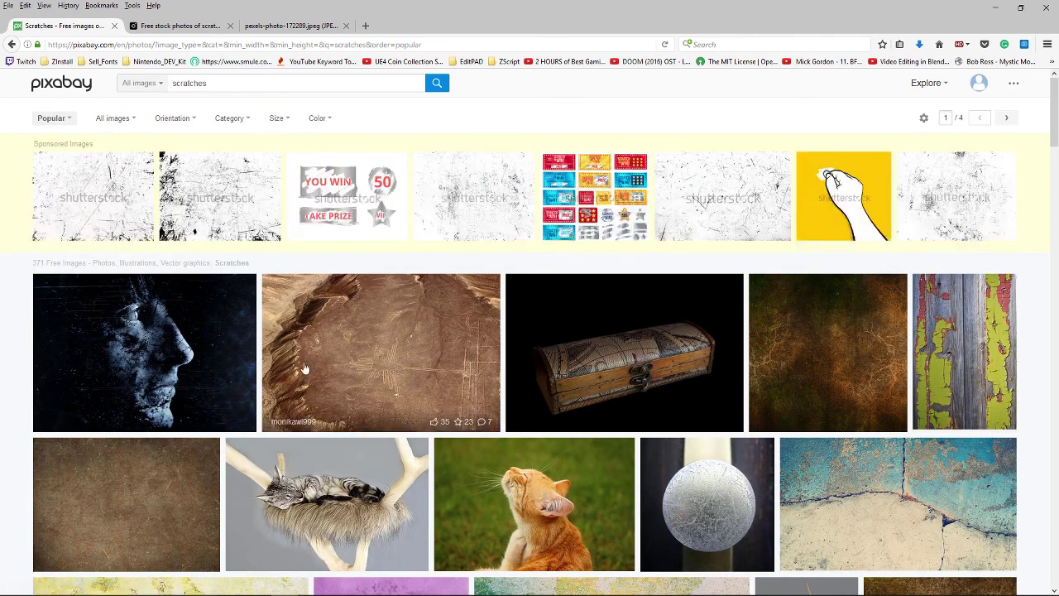
scroll(546, 422, "down", 3)
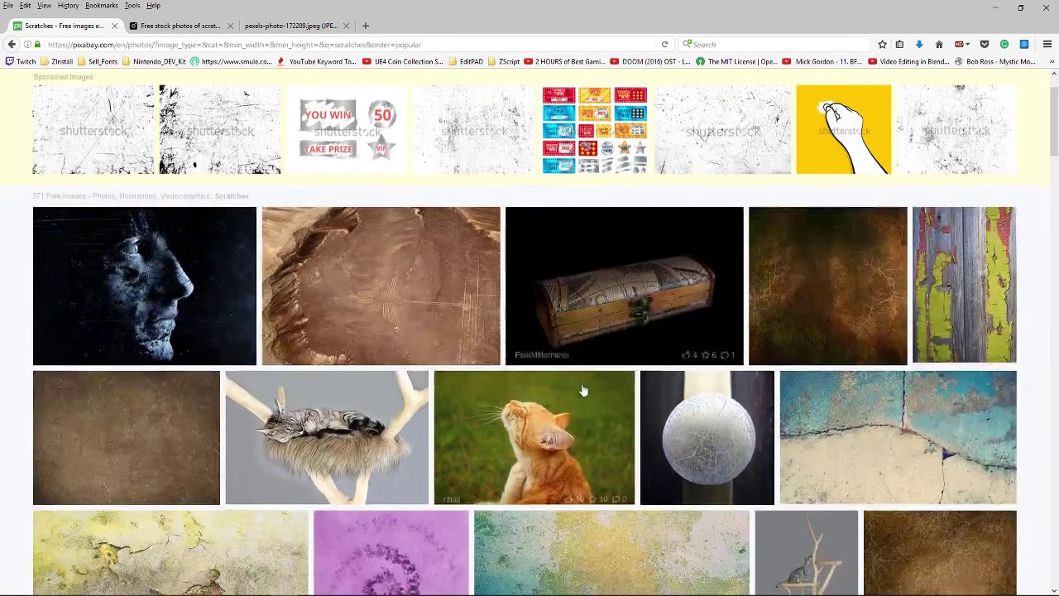
scroll(556, 404, "down", 2)
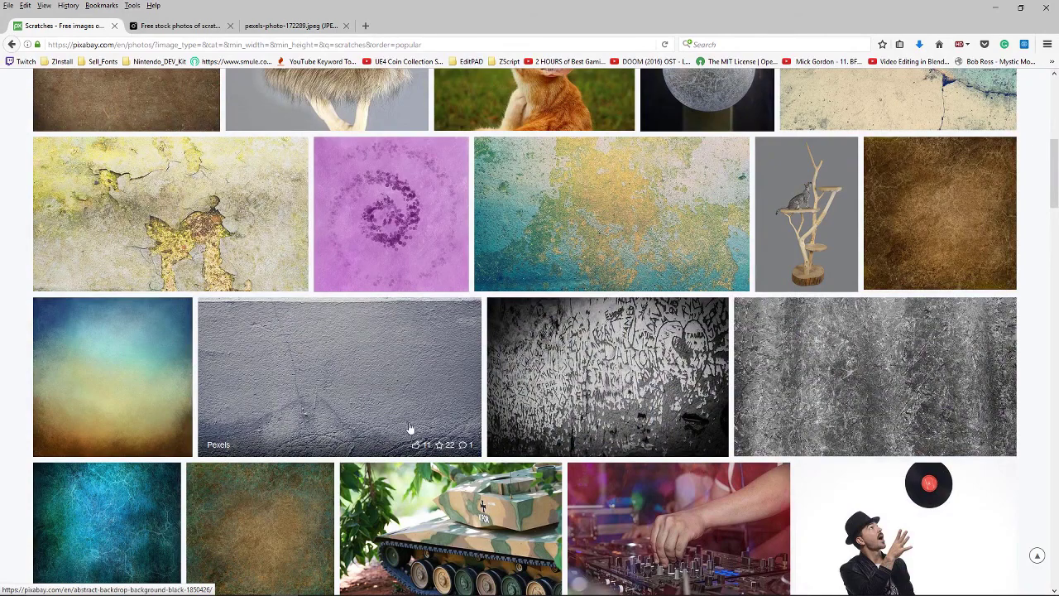
scroll(402, 378, "down", 2)
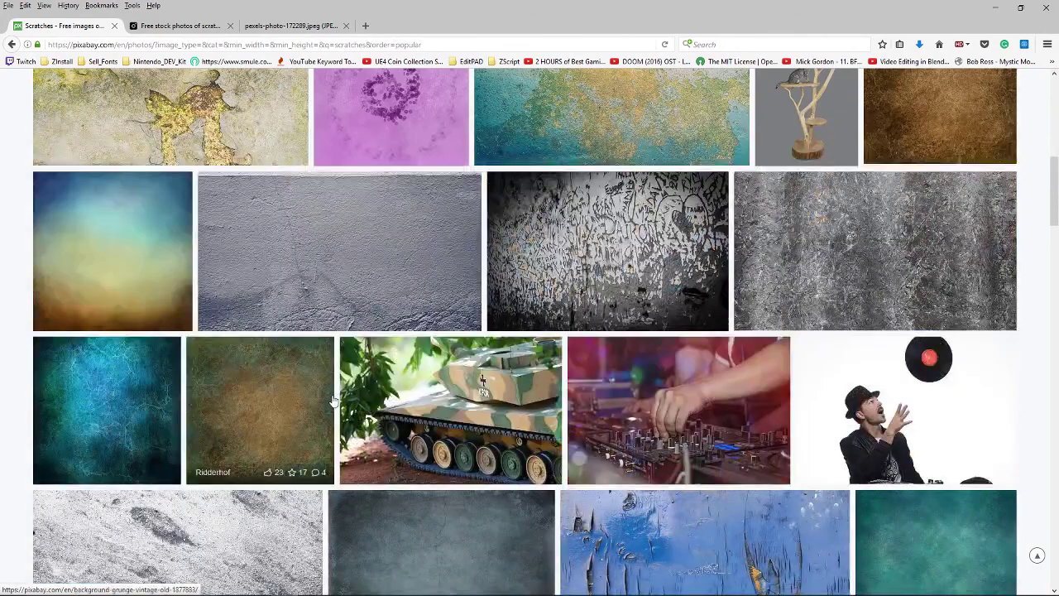
scroll(336, 392, "down", 2)
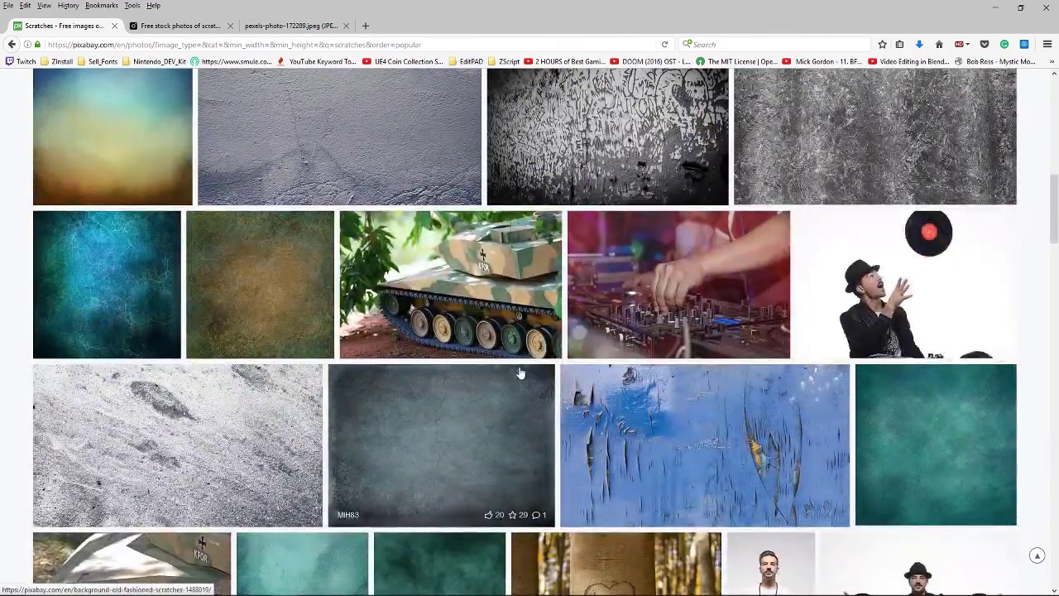
scroll(520, 371, "down", 2)
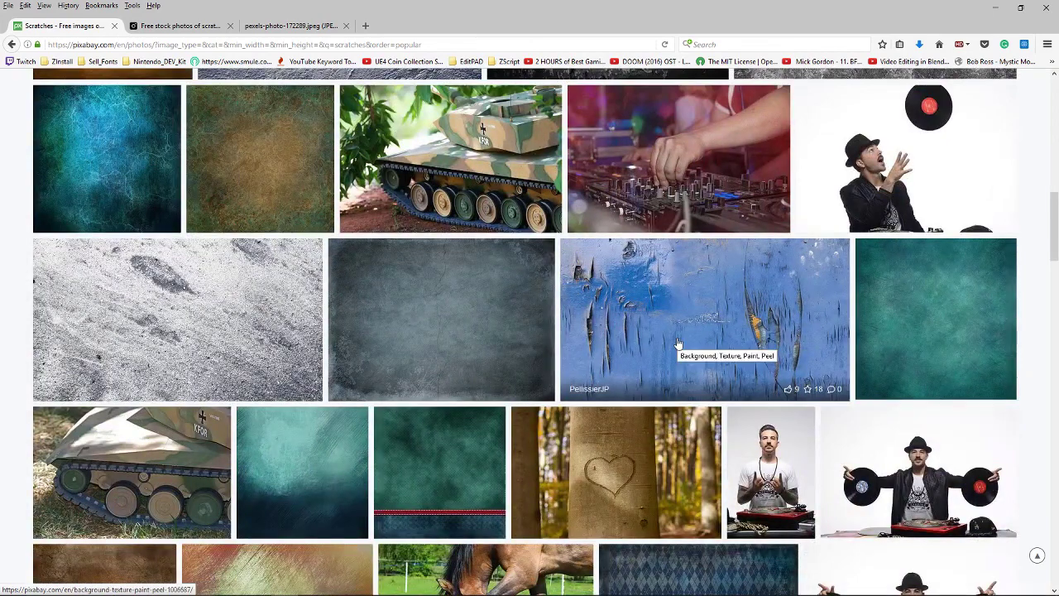
Open the blue peeling-paint photo at 5472×3080 and save it as background-1006687 in the Pixabay folder.
left_click(676, 342)
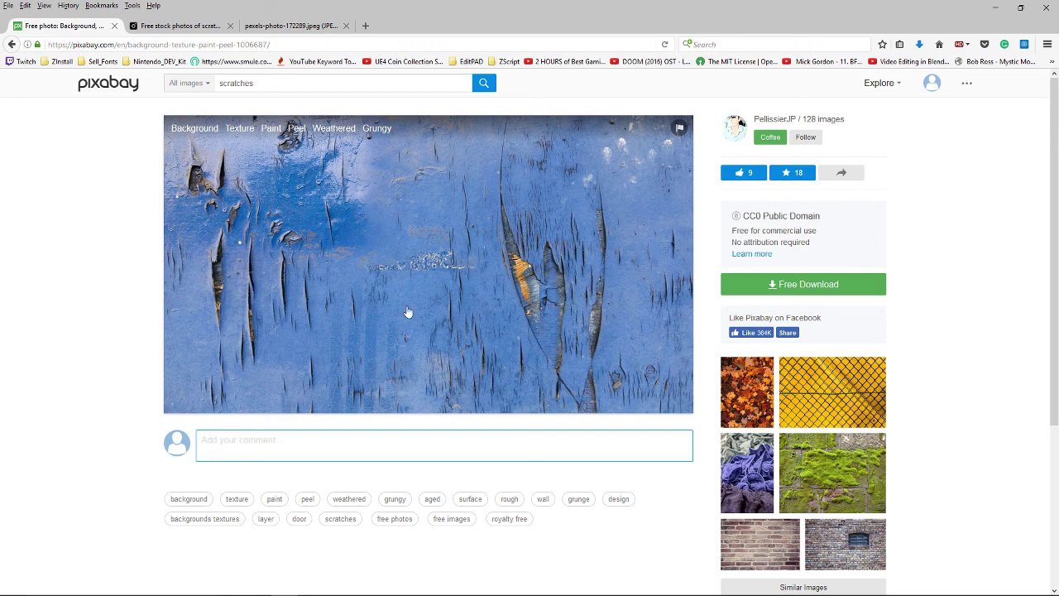
left_click(768, 286)
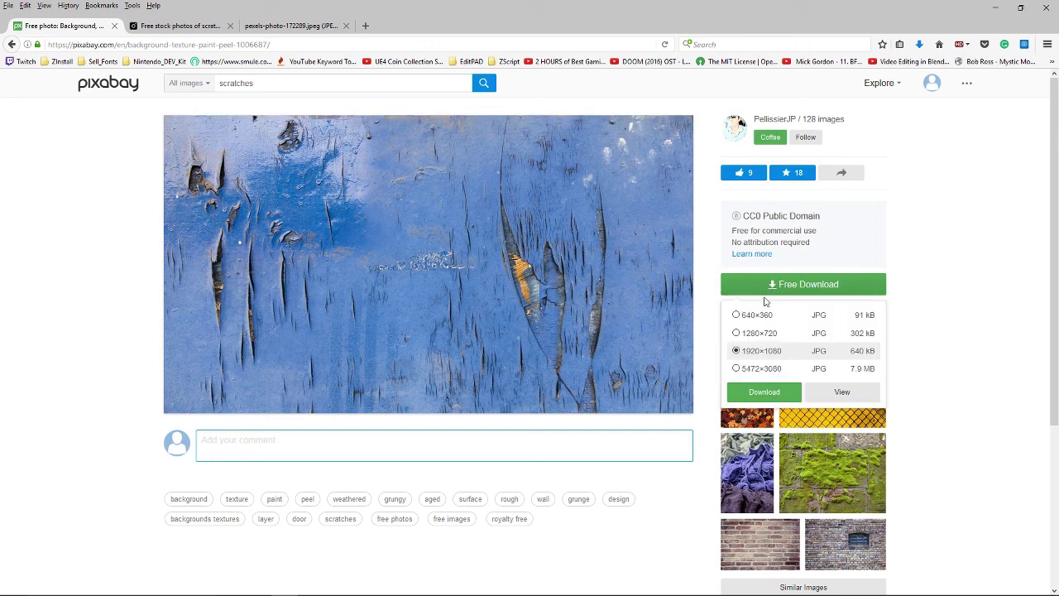
left_click(774, 373)
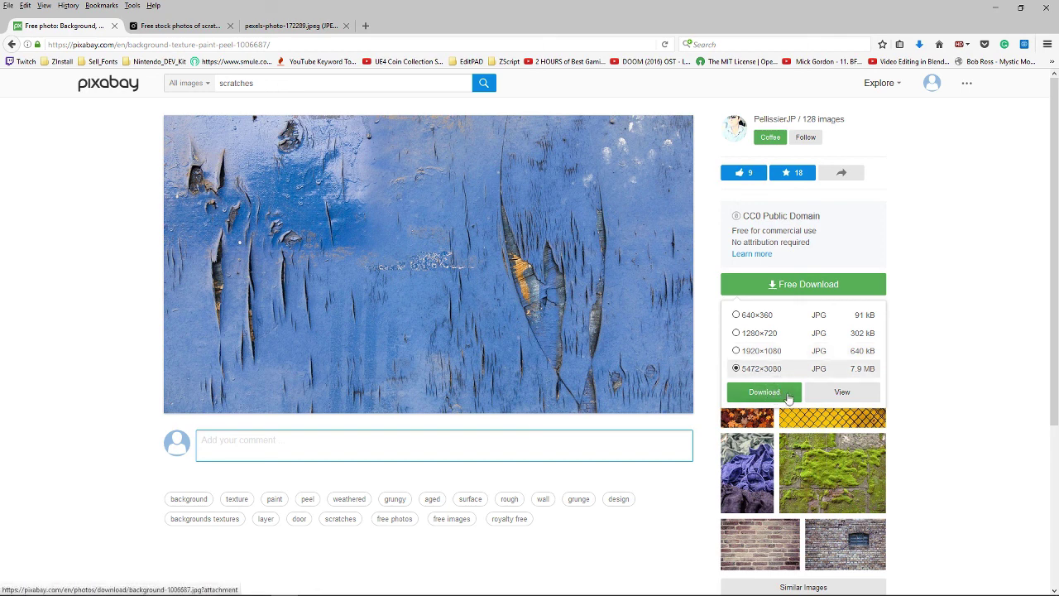
left_click(811, 397)
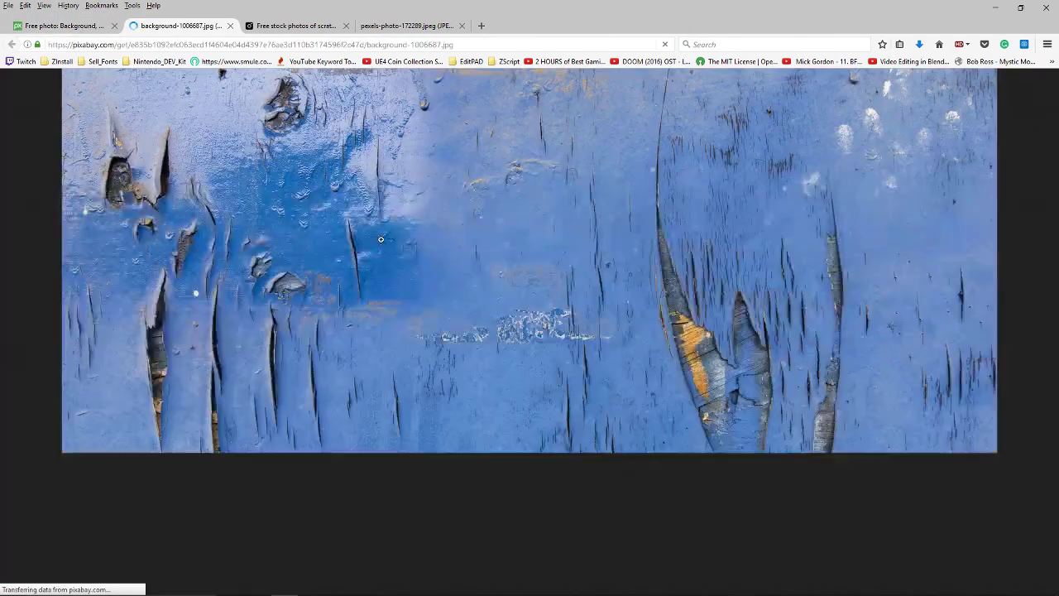
right_click(471, 285)
left_click(496, 317)
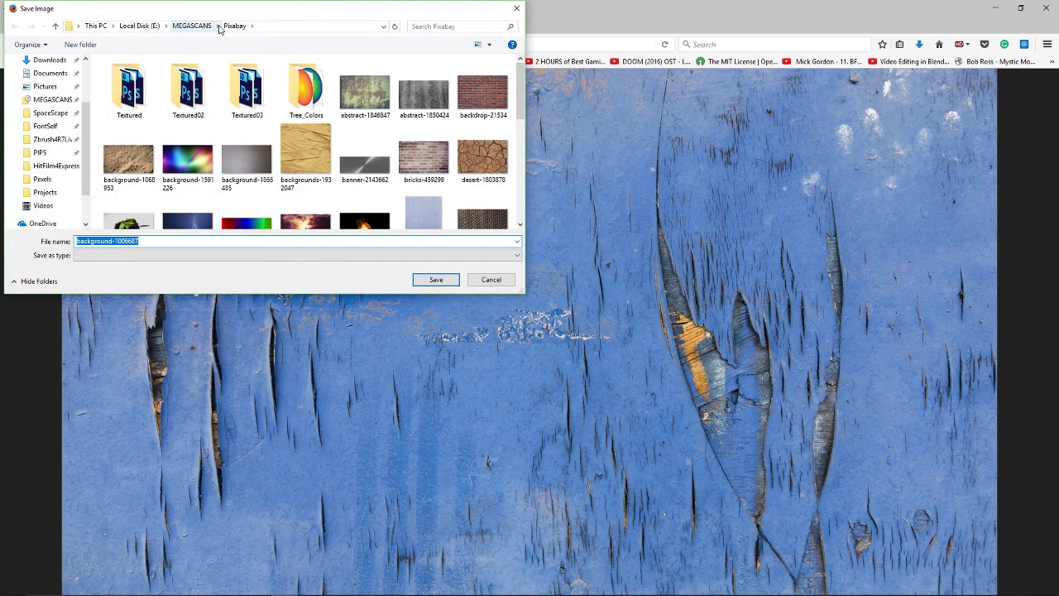
left_click(428, 280)
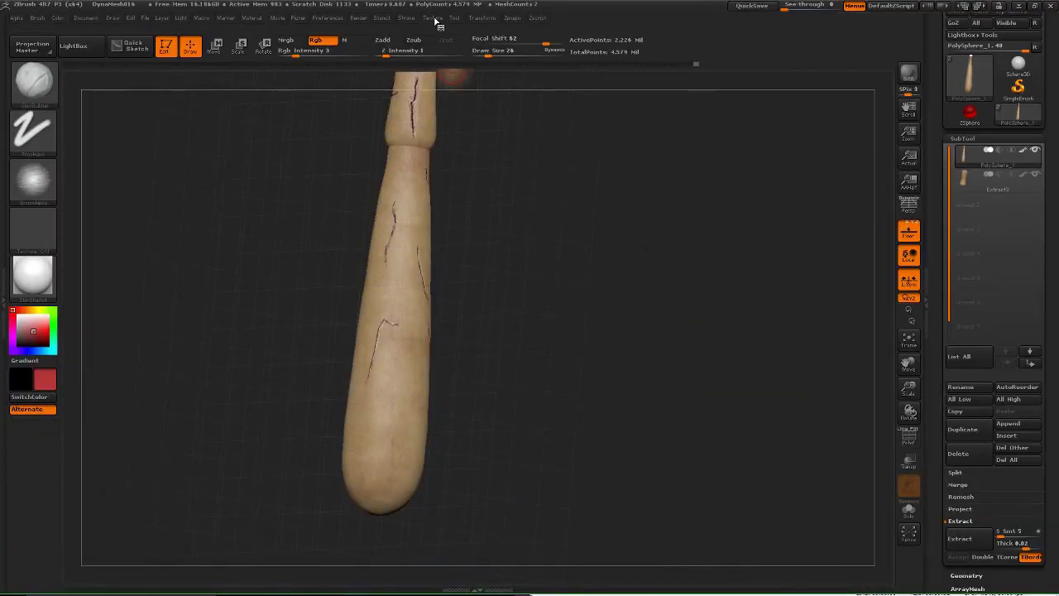
Import the background-1006687 image from the Pixabay folder under MEGASCANS as a texture.
left_click(433, 18)
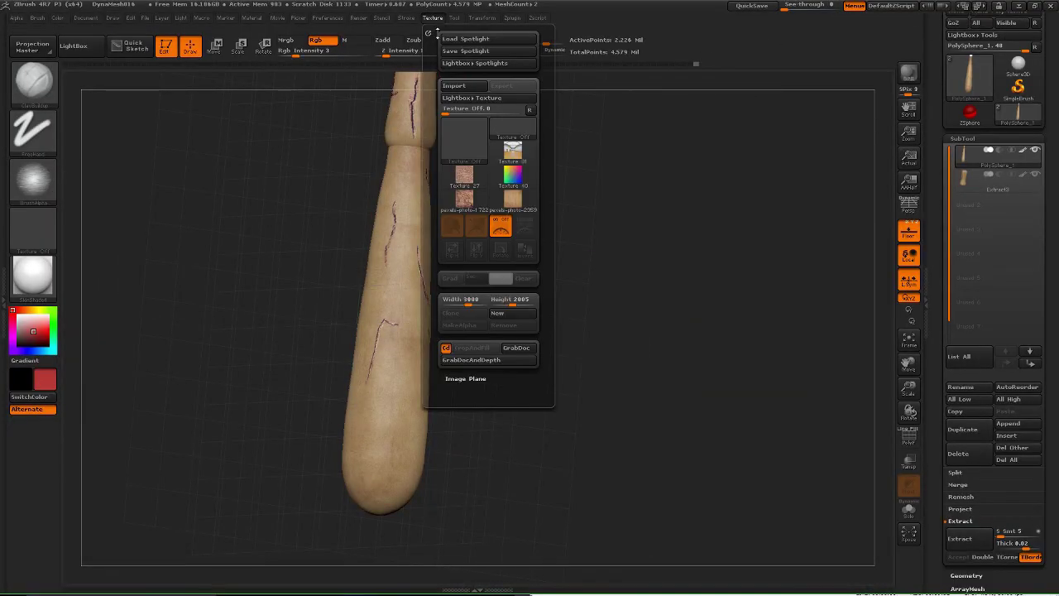
left_click(453, 64)
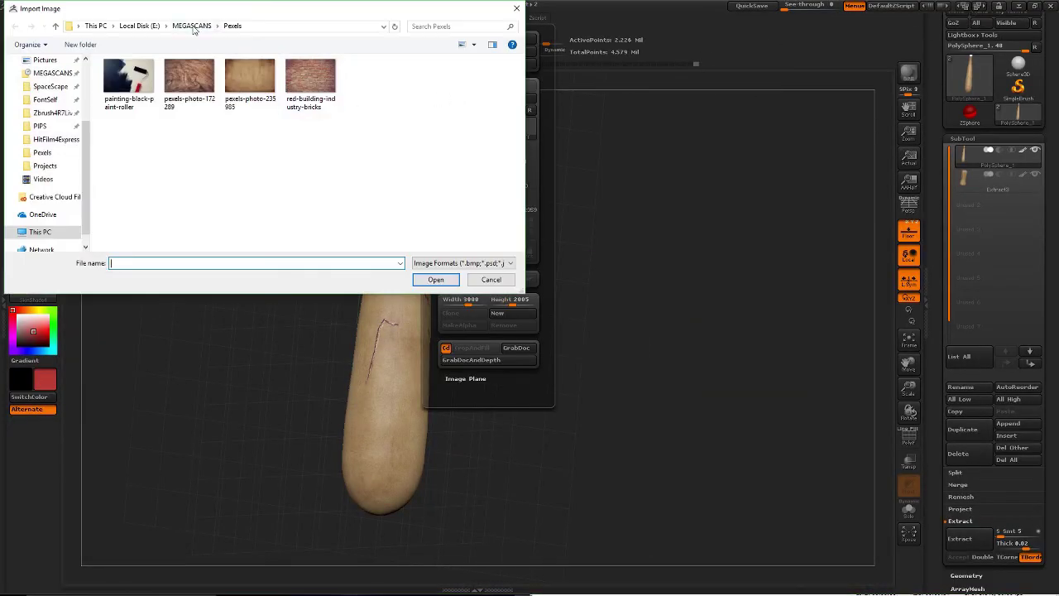
left_click(192, 26)
double_click(131, 159)
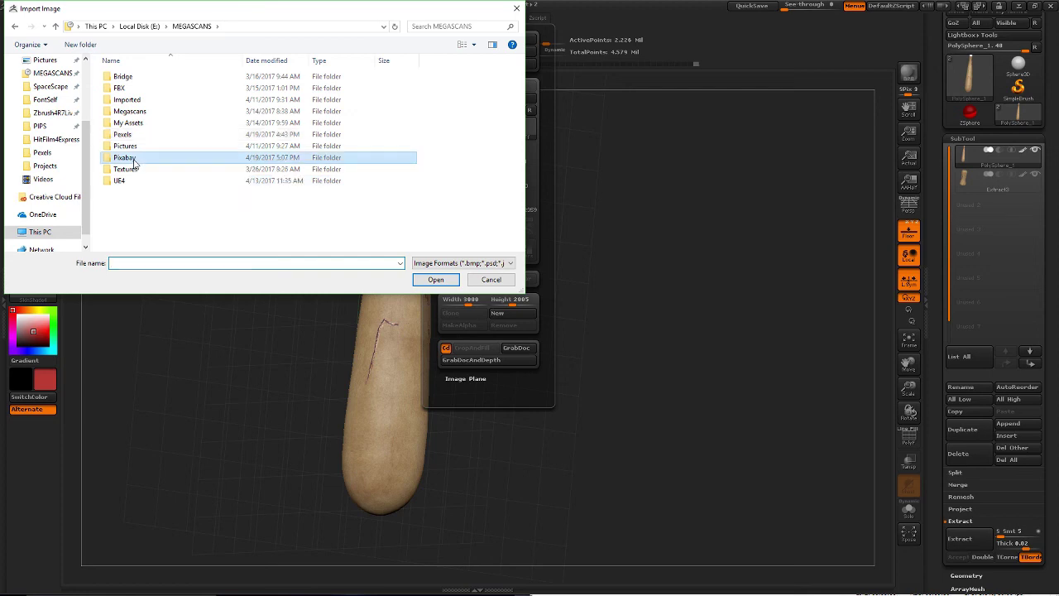
left_click(144, 164)
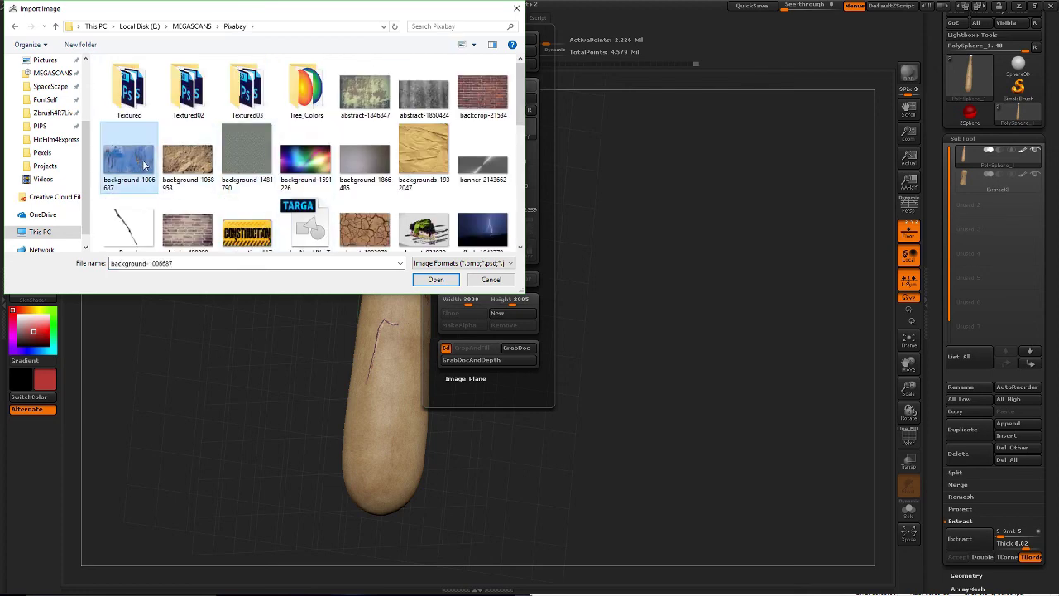
double_click(128, 164)
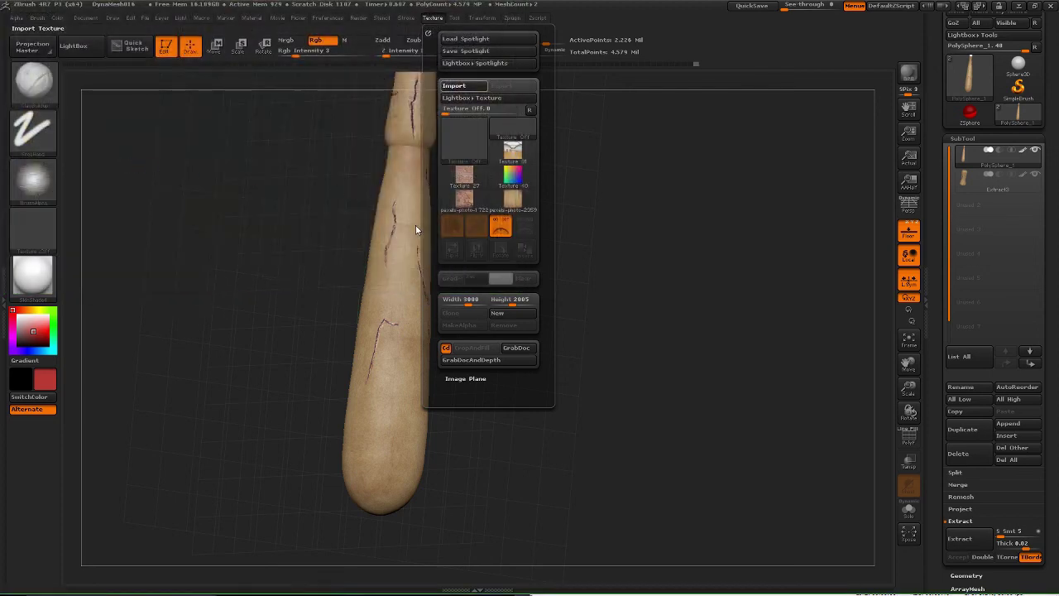
left_click(472, 231)
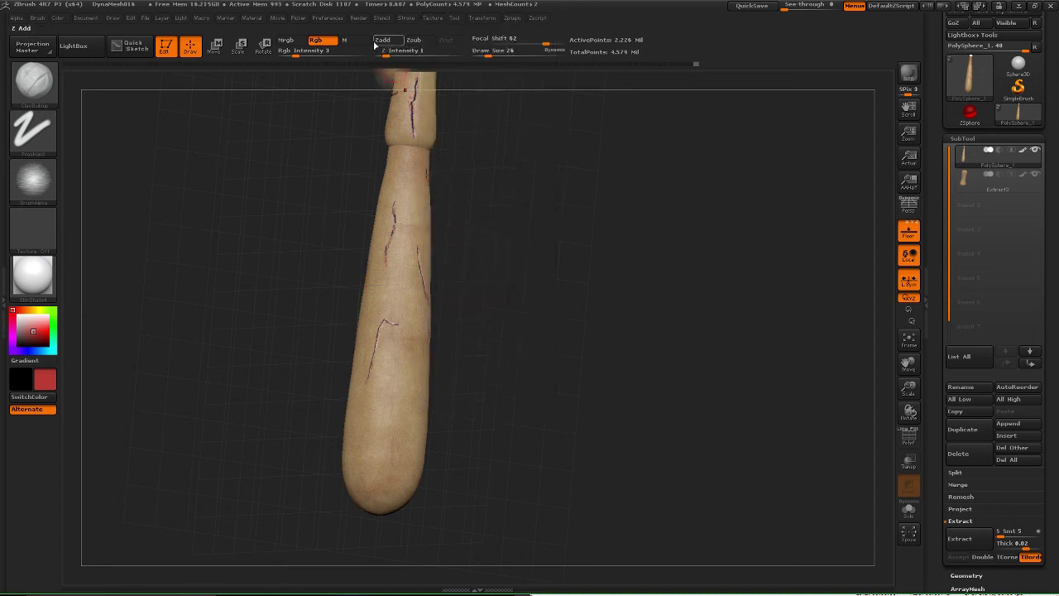
Add the blue peeling-paint texture to Spotlight and hide the LightBox browser.
left_click(427, 18)
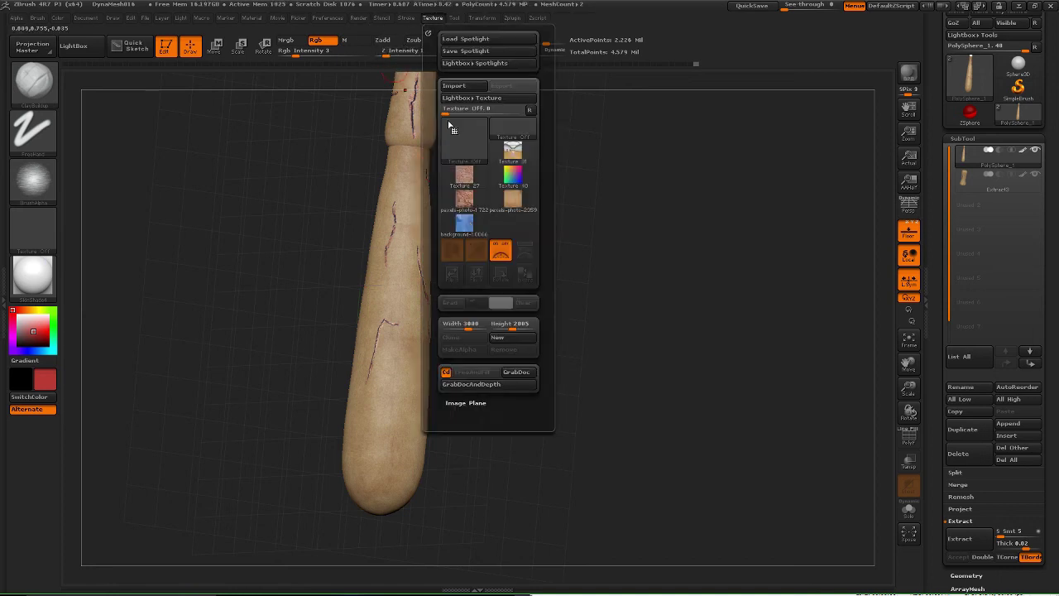
left_click(464, 222)
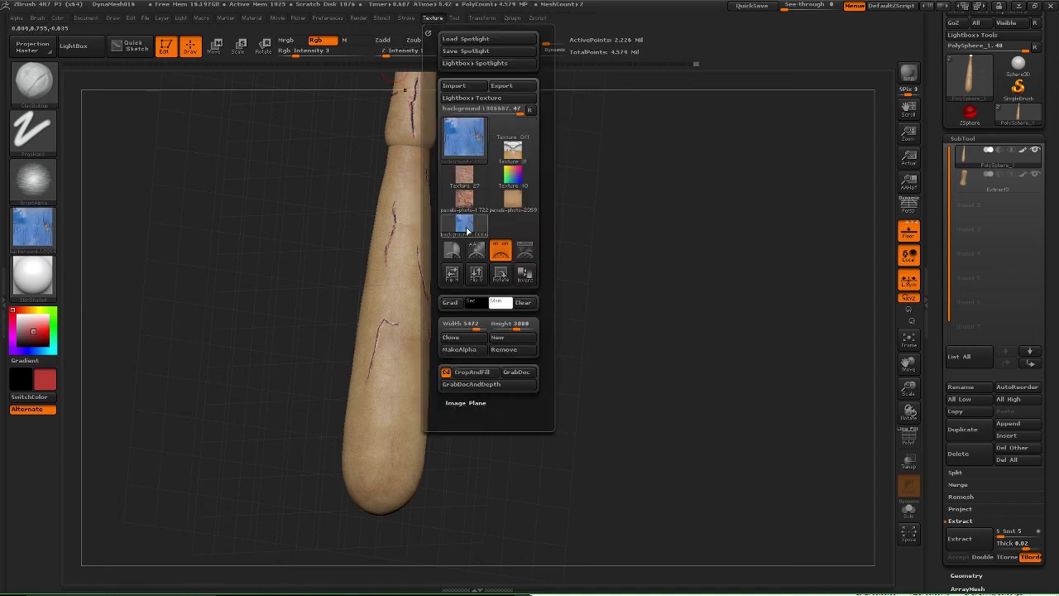
left_click(522, 257)
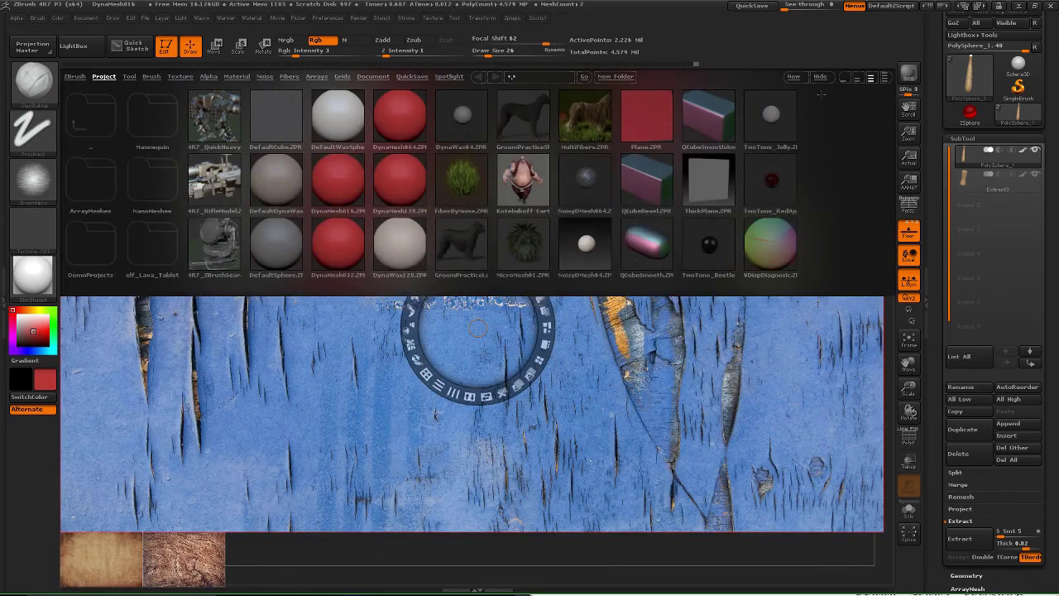
left_click(820, 77)
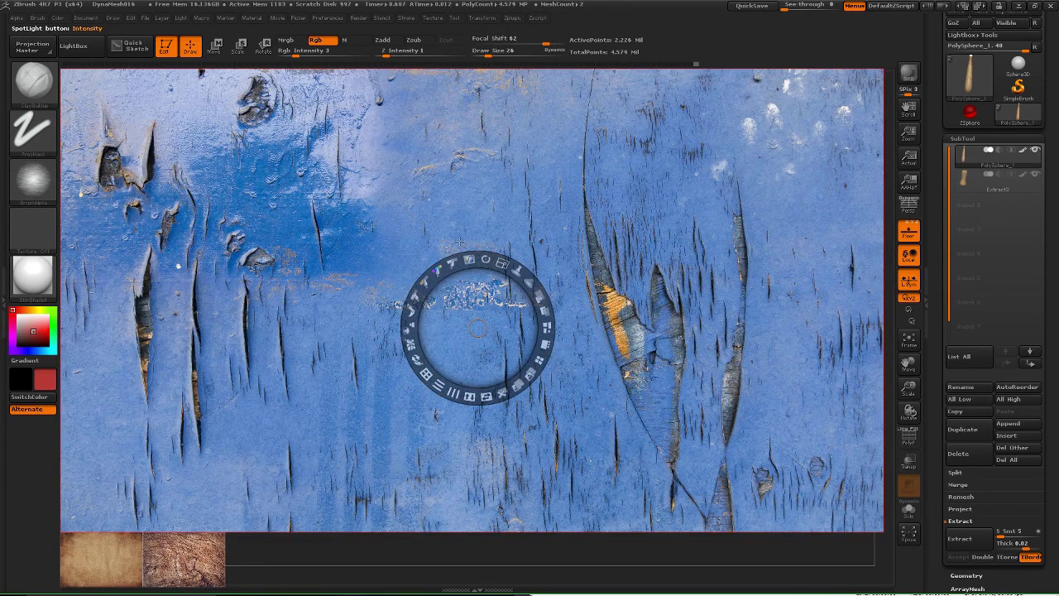
Shift the hue of the peeling-paint image in Spotlight from blue to an orange-tan wood tone.
left_click(741, 6)
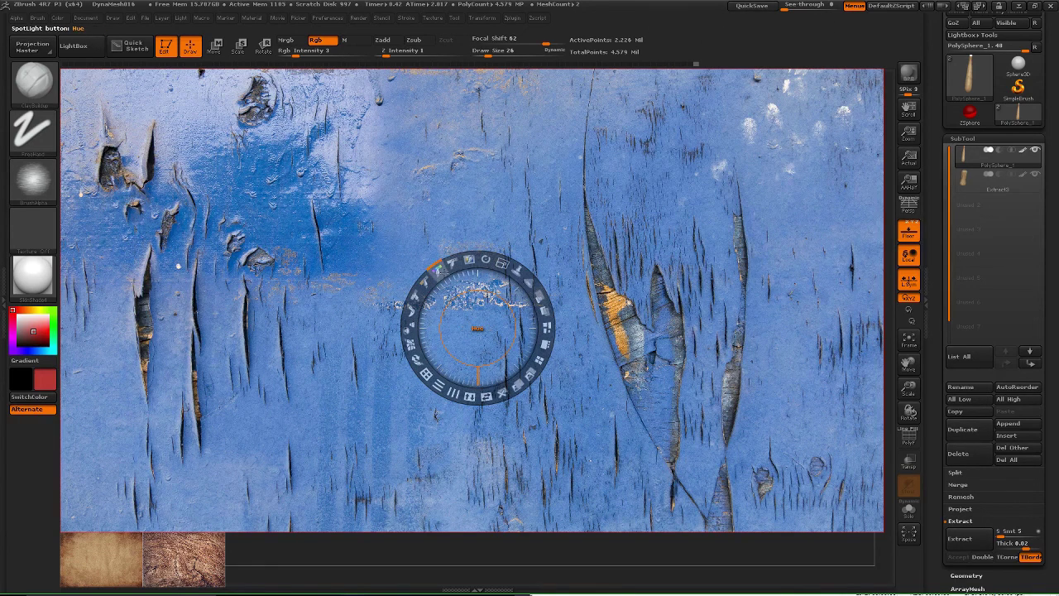
left_click_drag(437, 271, 400, 313)
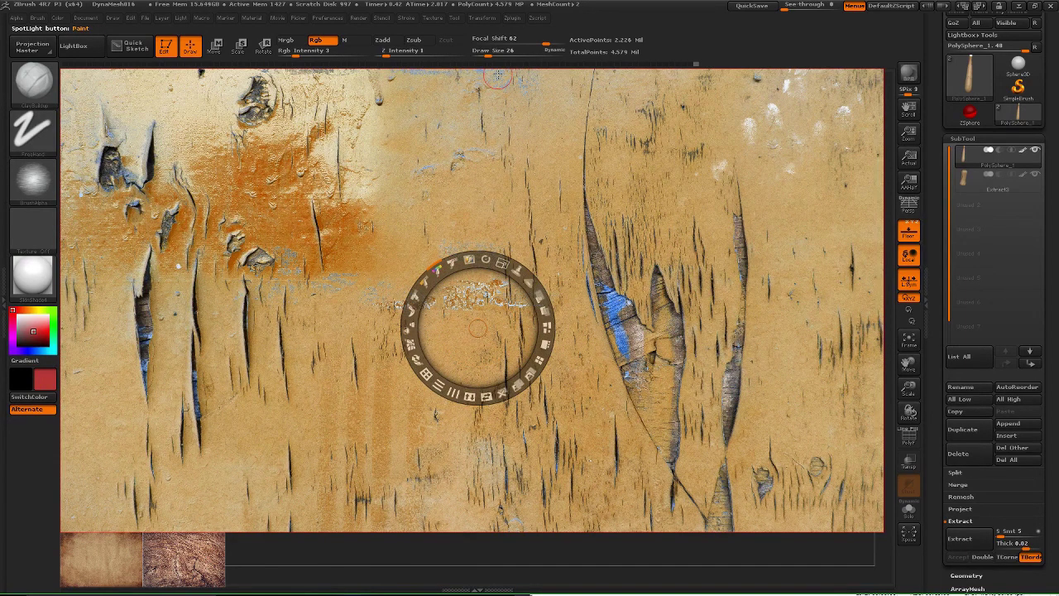
key("z")
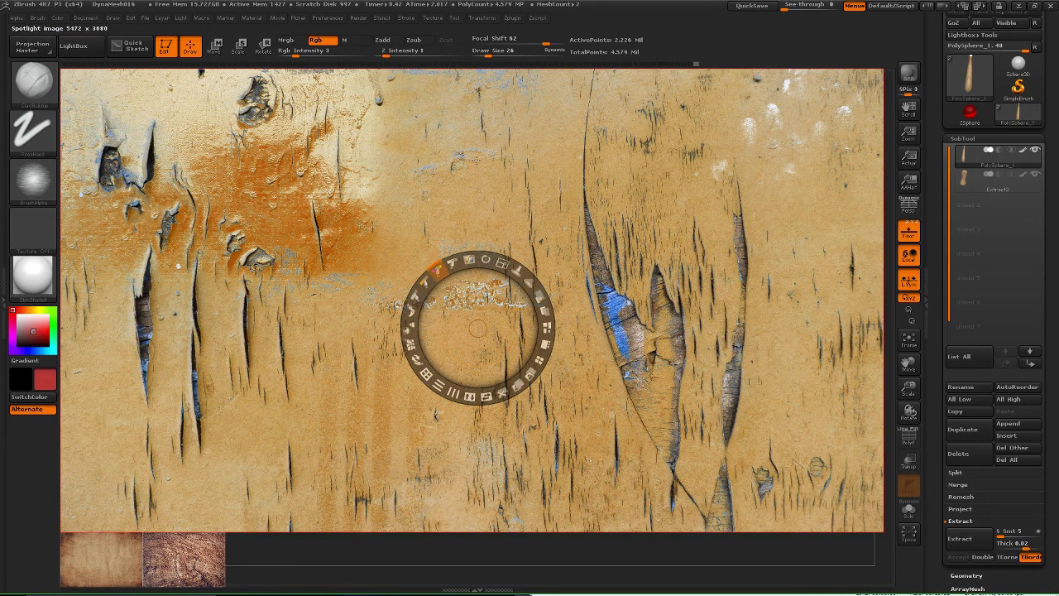
left_click(486, 260)
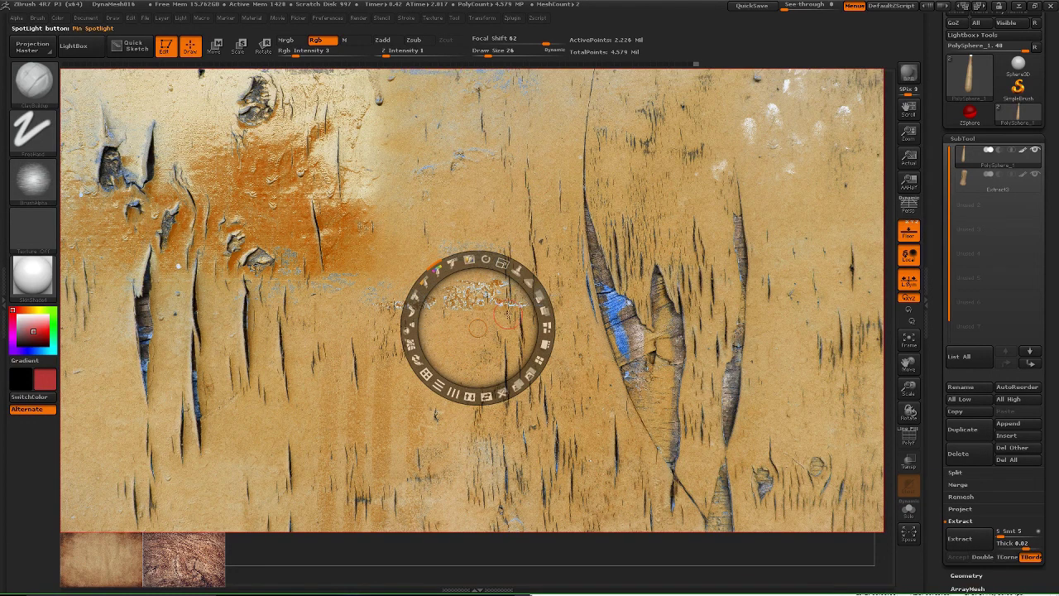
Reposition the recoloured image over the bat and preview how its cracks fall on the lower barrel.
left_click_drag(508, 312, 608, 379)
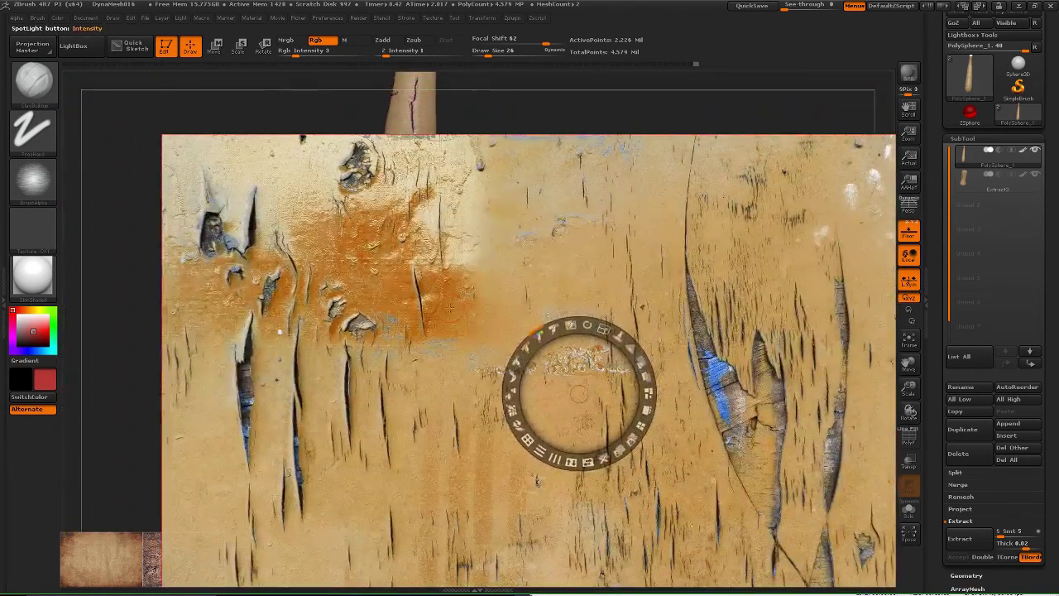
key("shift+z")
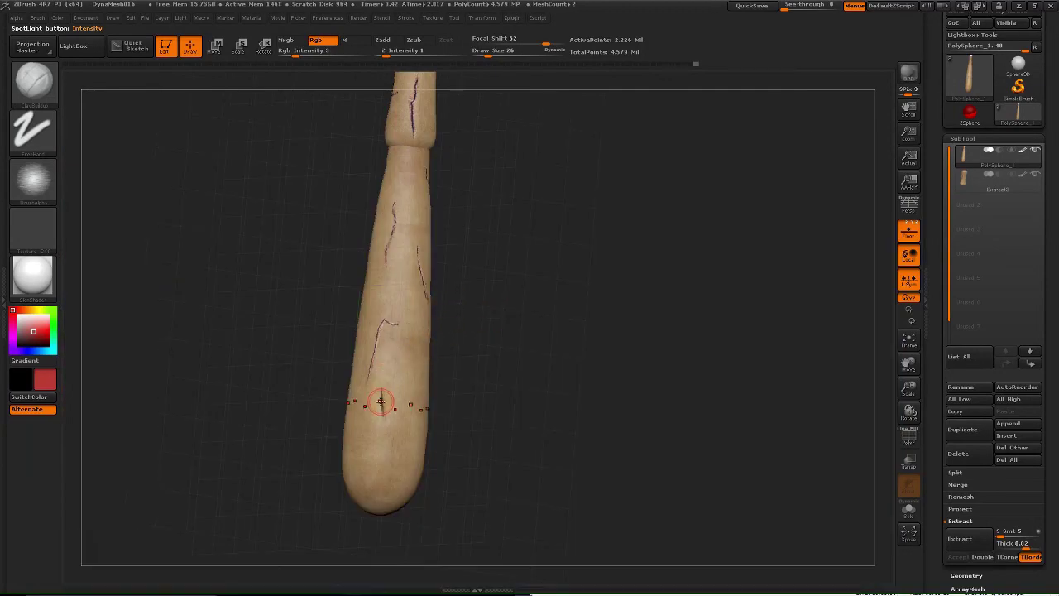
key("shift+z")
key("z")
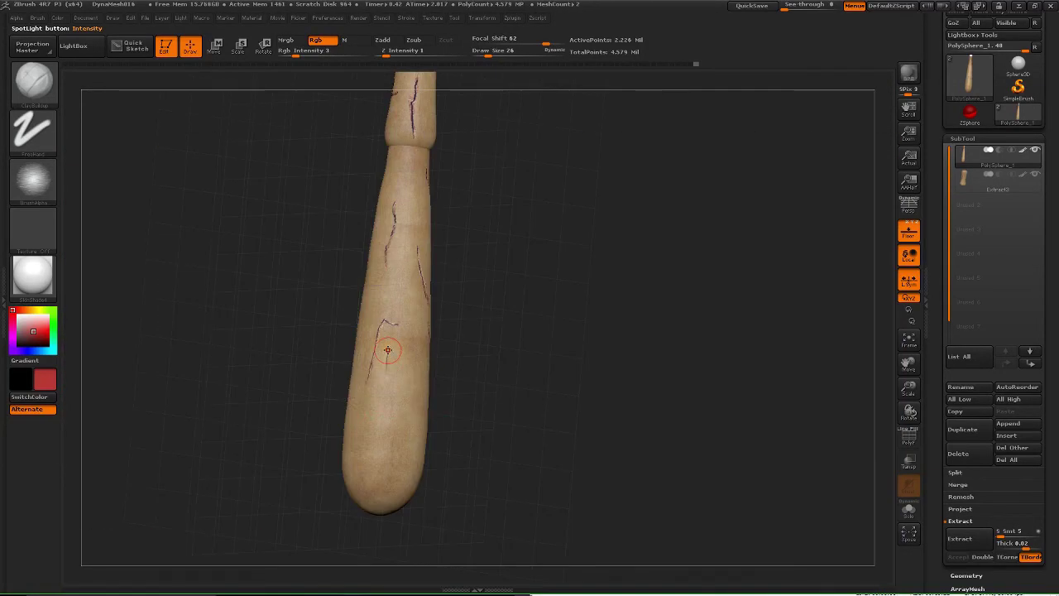
key("z")
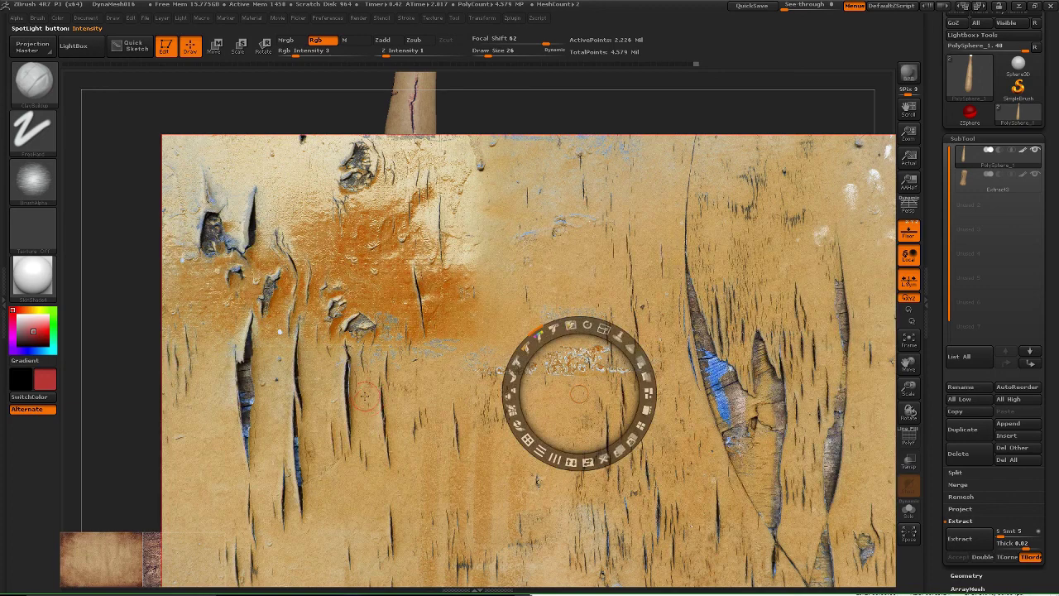
key("z")
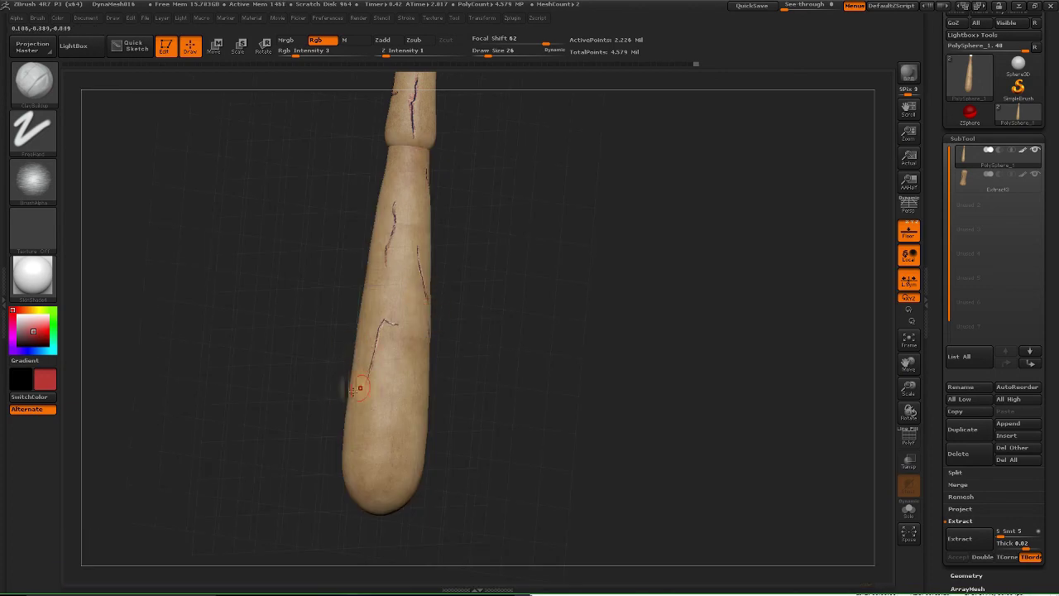
key("shift+z")
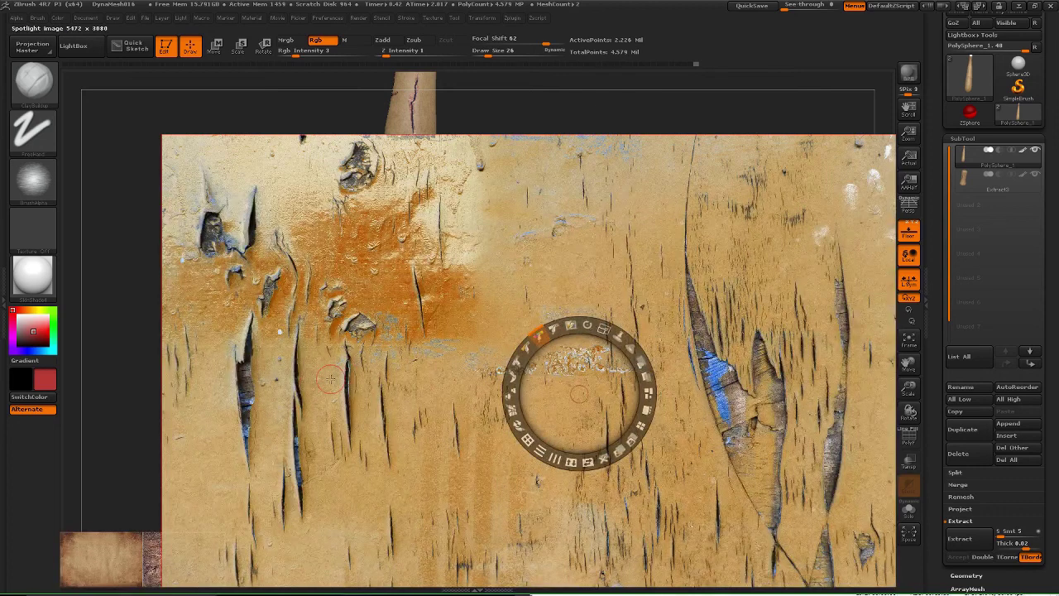
left_click_drag(585, 371, 631, 361)
key("z")
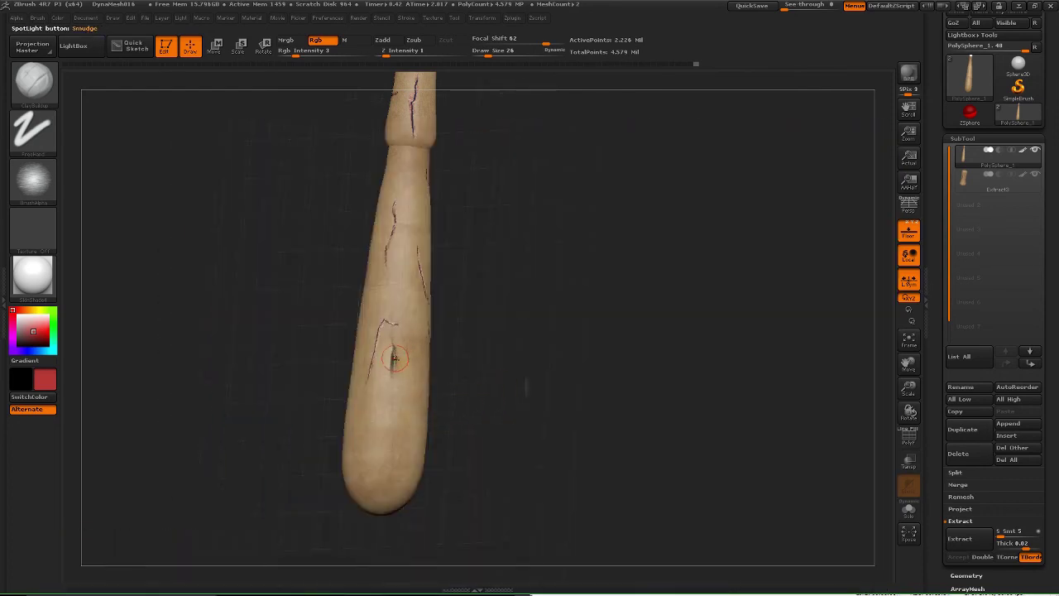
key("shift+z")
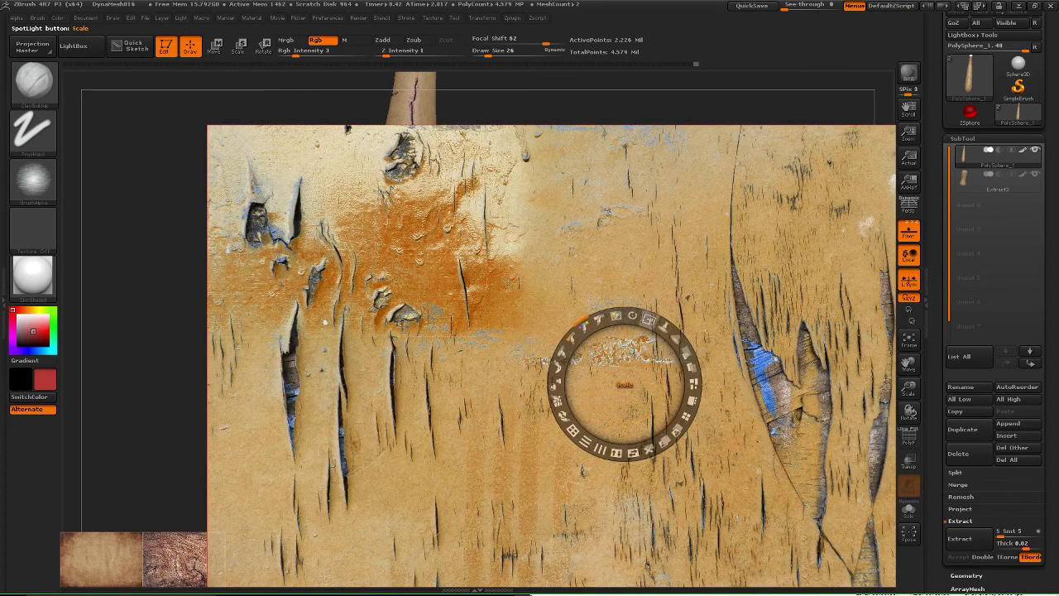
Scale the Spotlight image down, align it over the barrel, and paint its long vertical crack just below the hooked crack.
left_click_drag(648, 320, 607, 321)
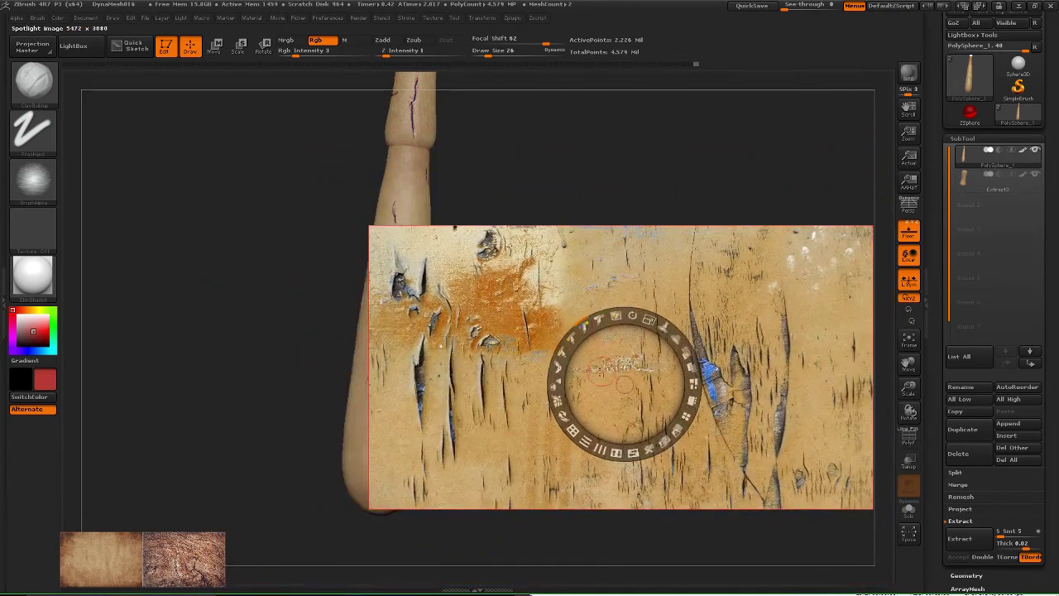
left_click_drag(602, 374, 494, 367)
key("shift+z")
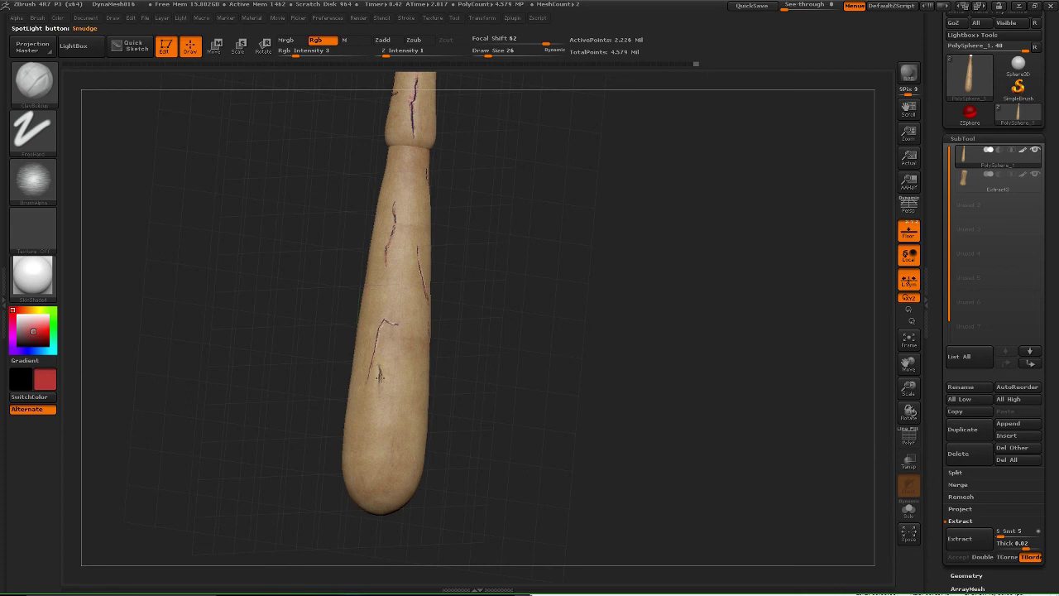
left_click_drag(378, 384, 380, 427)
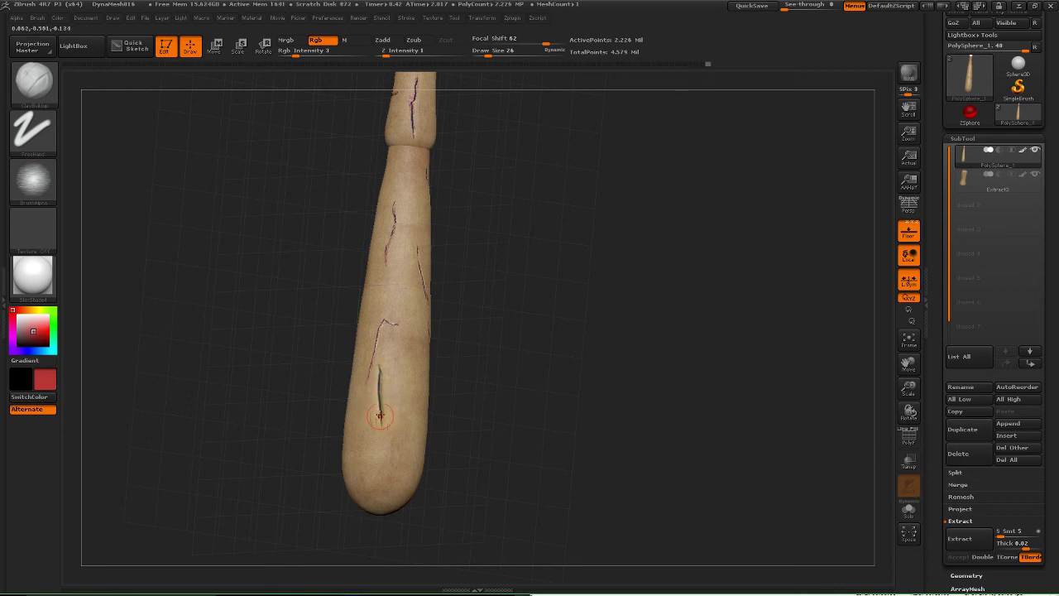
Turn the bat to its bare side and paint the peeled knot onto the barrel just below the grip collar.
left_click_drag(303, 326, 256, 267)
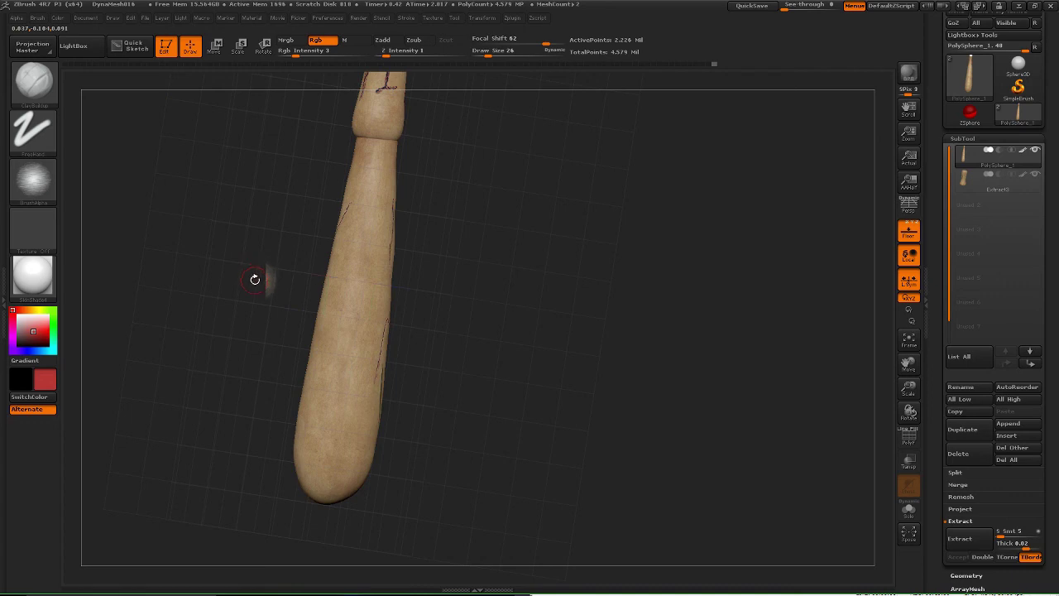
key("super")
left_click(253, 187)
left_click_drag(253, 235, 284, 284, "alt")
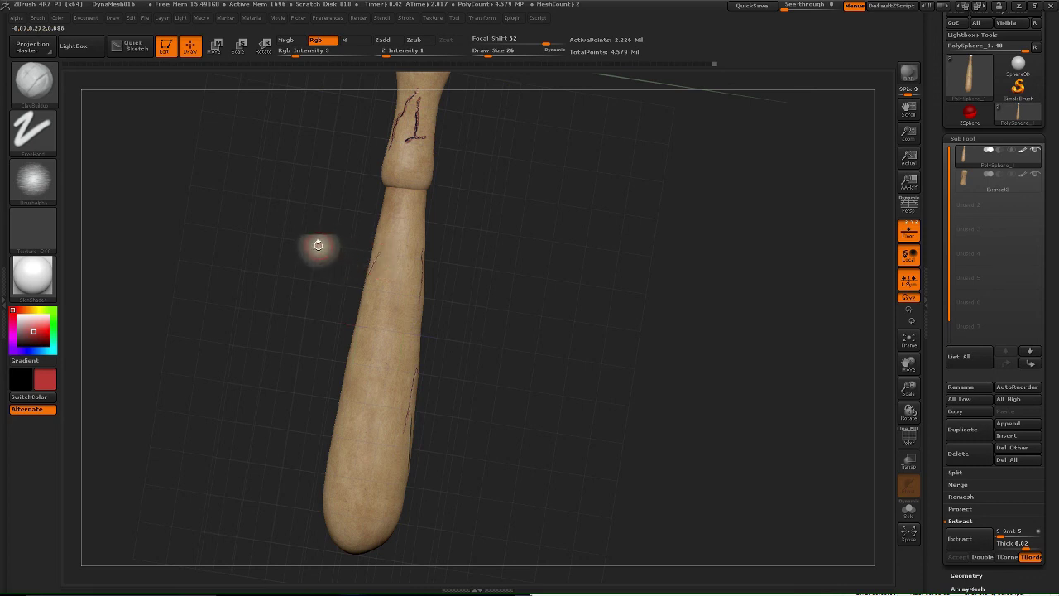
left_click_drag(306, 243, 285, 259)
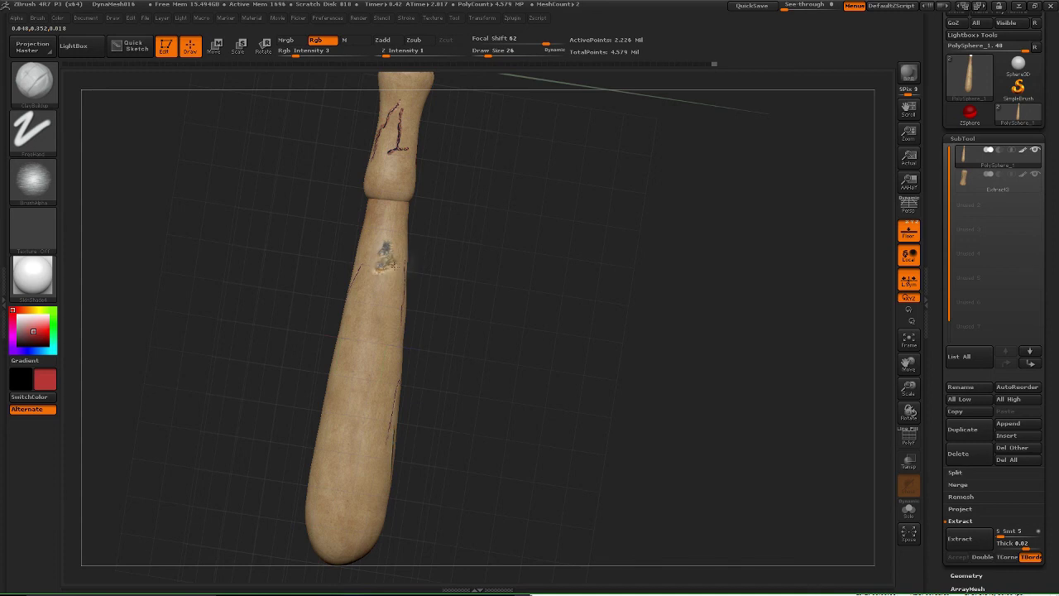
left_click_drag(382, 262, 390, 258)
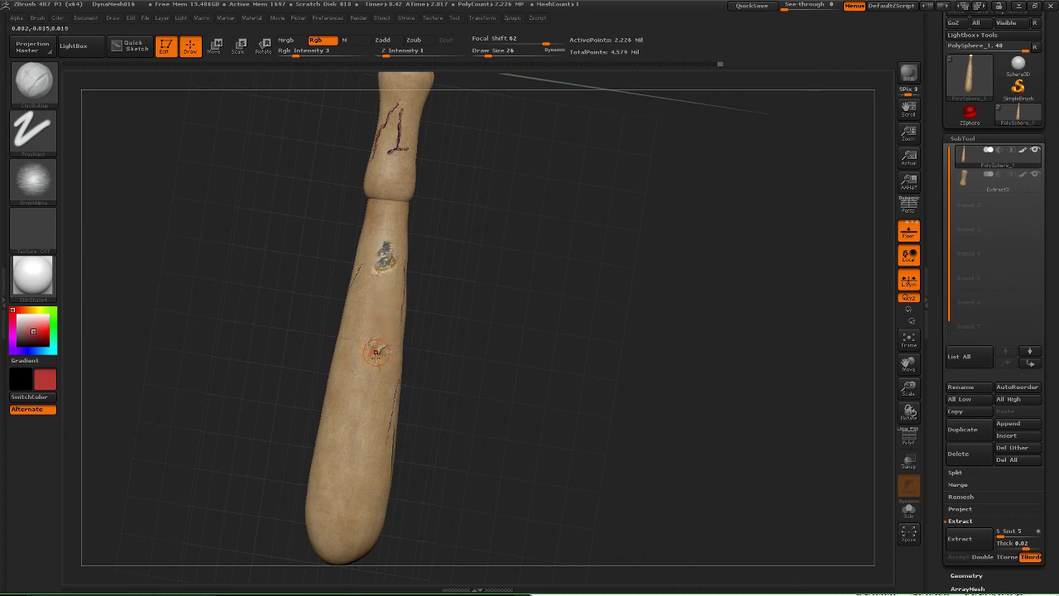
Paint a short scratch beside the long crack near the barrel's end and inspect the whole bat from several sides.
left_click_drag(489, 354, 350, 315)
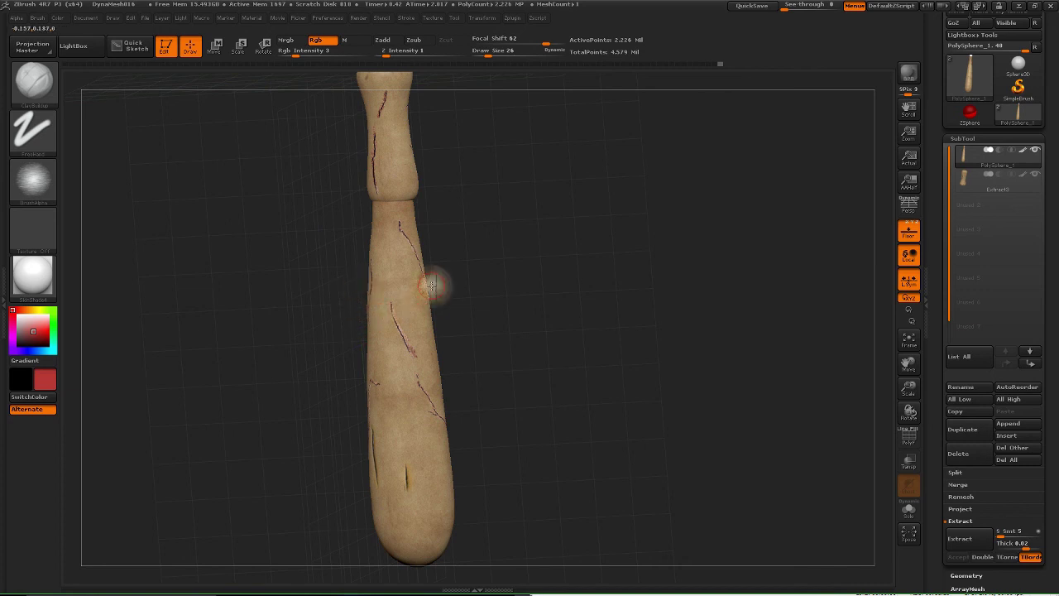
left_click_drag(513, 492, 540, 287)
left_click_drag(603, 389, 306, 344)
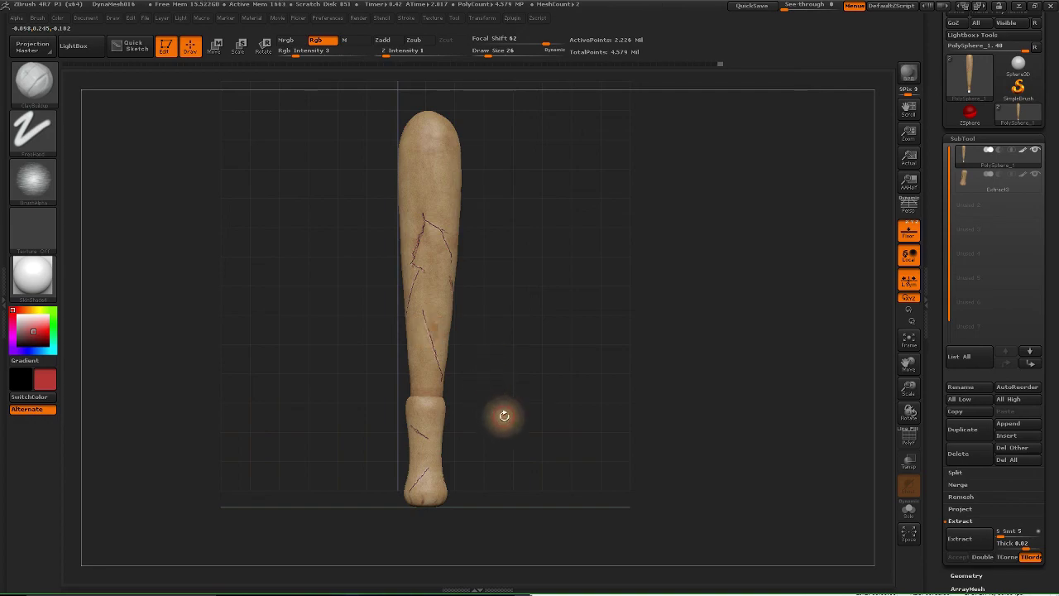
Switch to Firefox and search Pixabay for "paint".
key("alt+Tab")
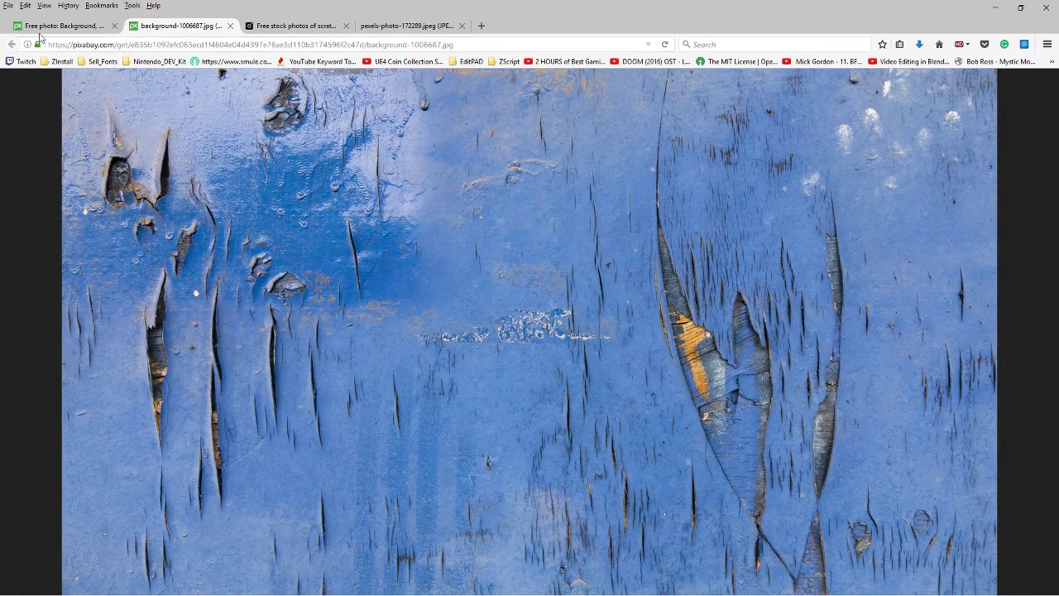
left_click(65, 25)
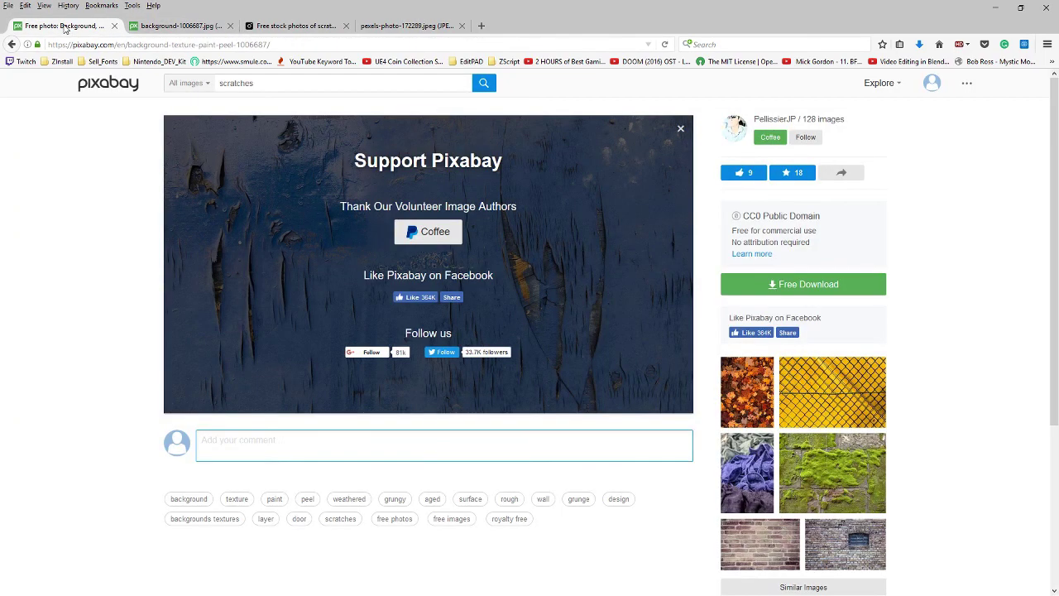
double_click(253, 83)
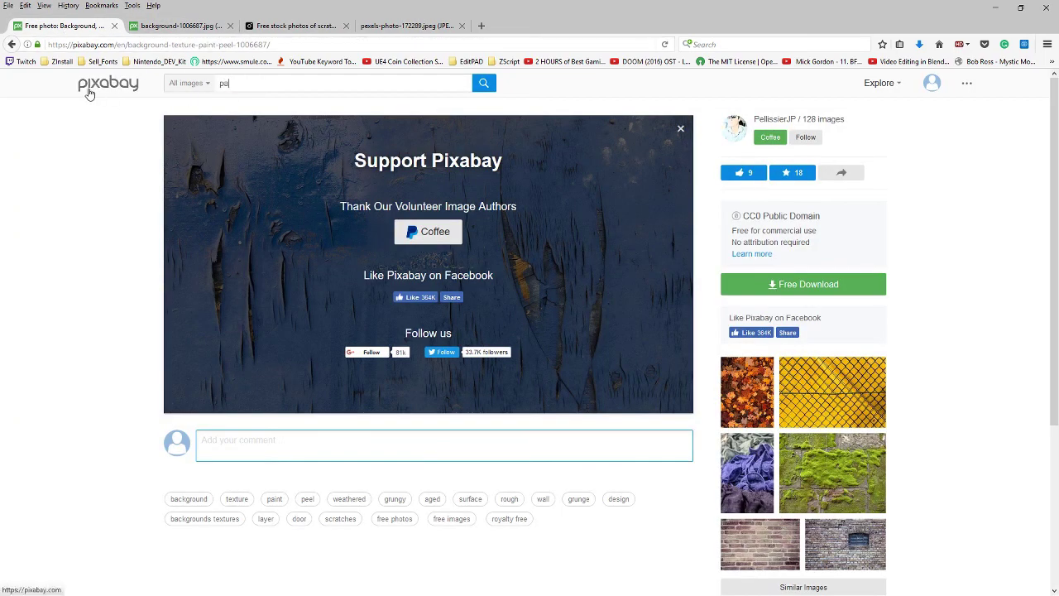
key("Return")
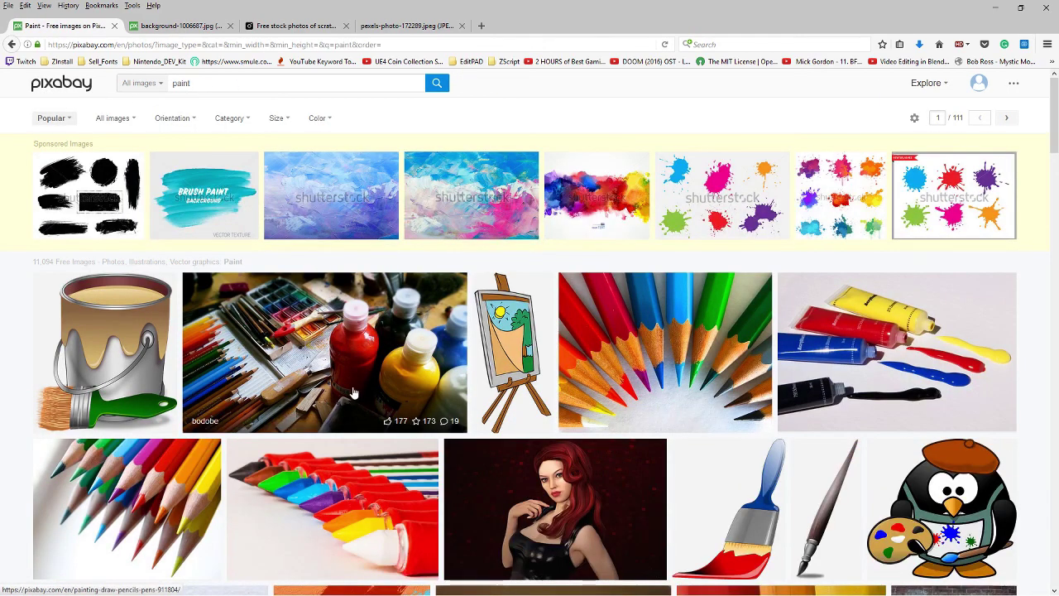
Browse the paint search results and open the photo of the green apple dripping with red paint.
scroll(346, 339, "down", 3)
scroll(371, 339, "down", 3)
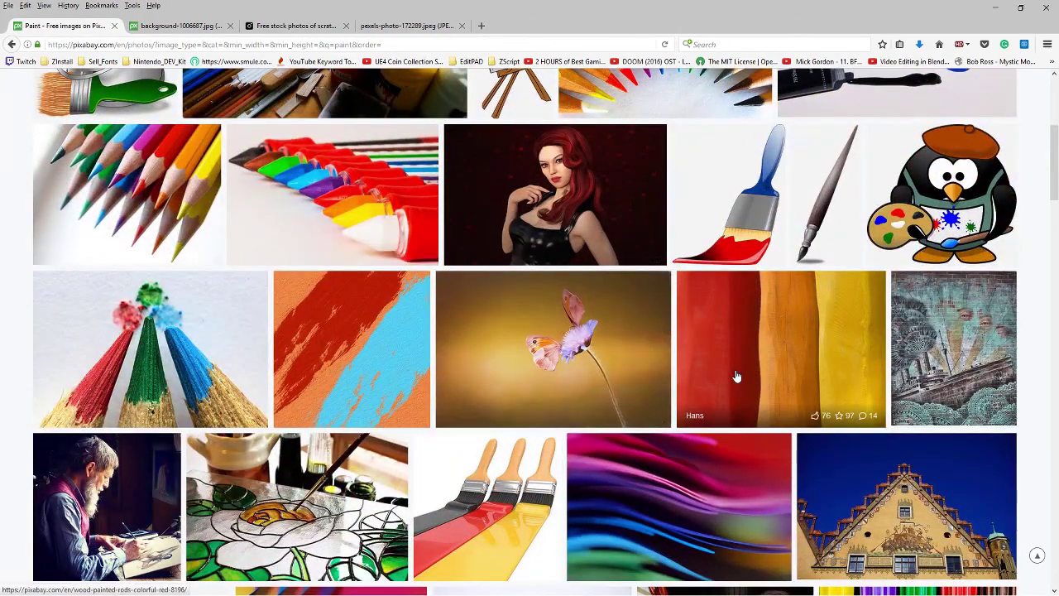
scroll(736, 376, "down", 3)
scroll(559, 374, "down", 3)
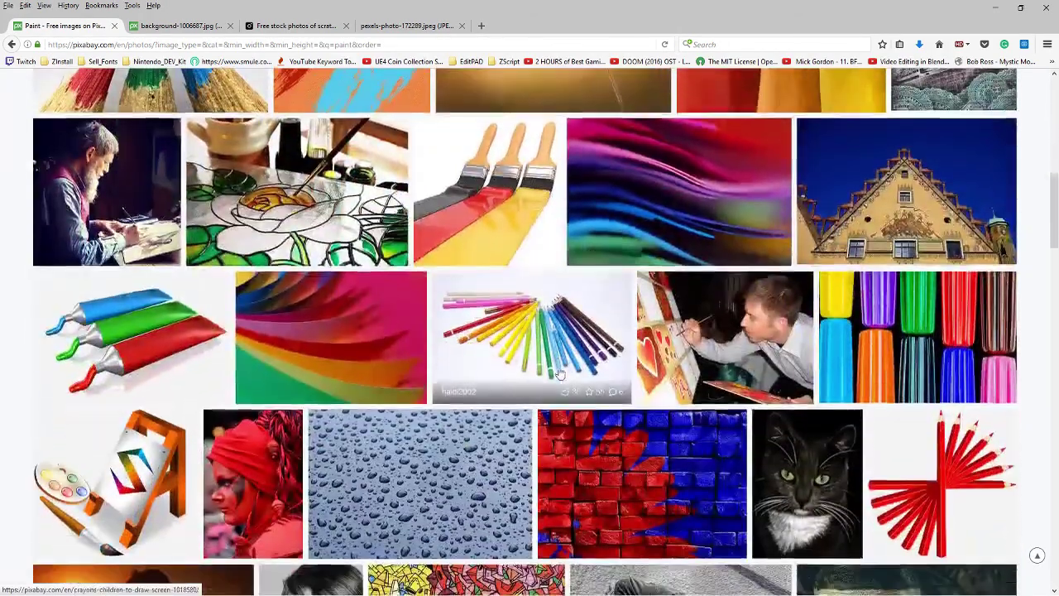
scroll(559, 374, "down", 3)
scroll(505, 354, "down", 1)
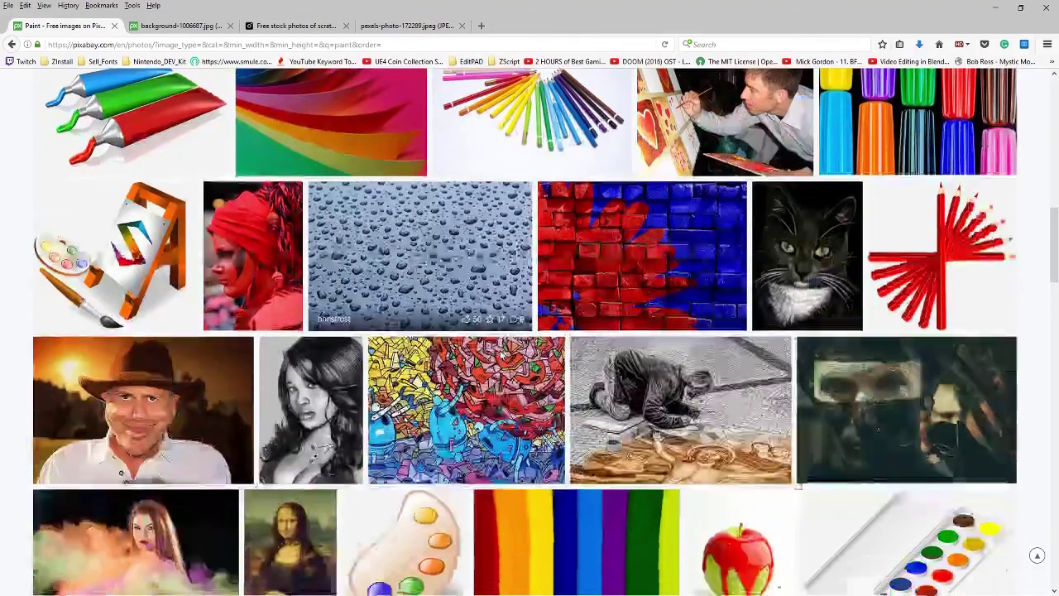
scroll(505, 354, "down", 2)
scroll(499, 355, "down", 6)
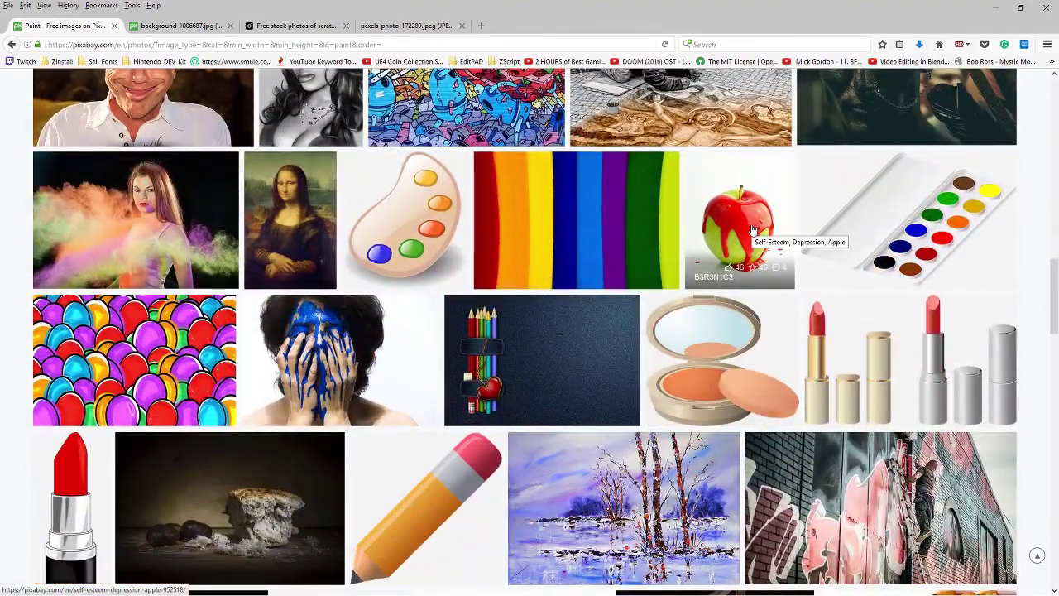
left_click(753, 230)
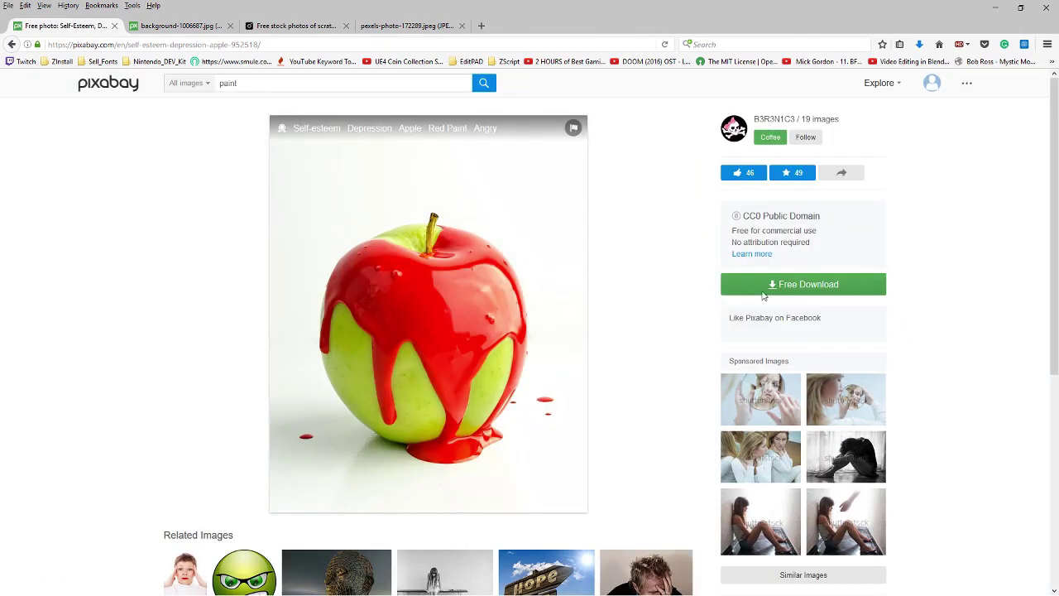
View the apple photo at 2260×2825 in full size and save the JPG to disk.
left_click(767, 286)
left_click(745, 370)
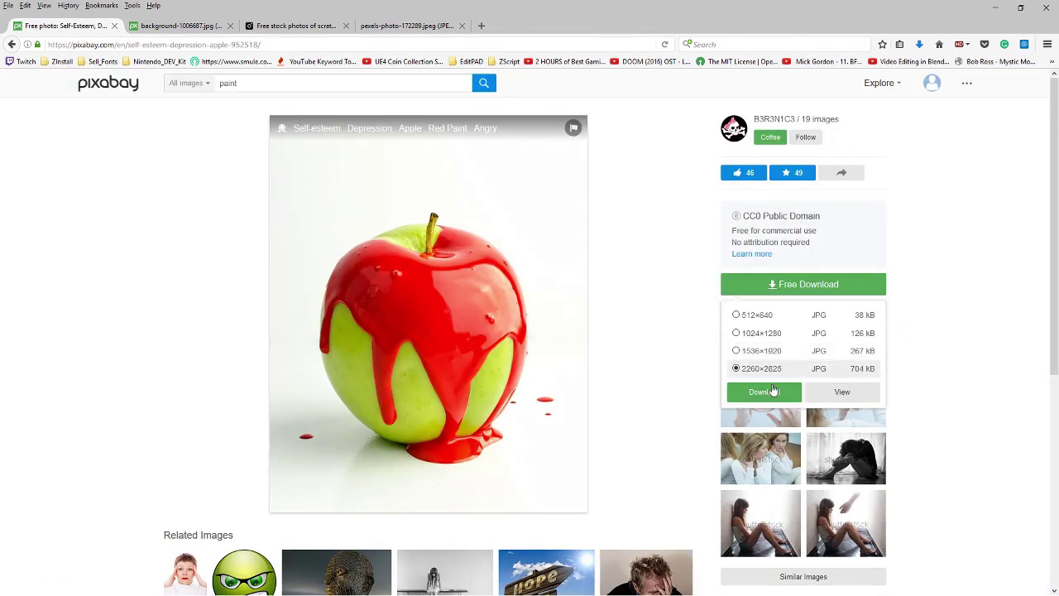
left_click(816, 393)
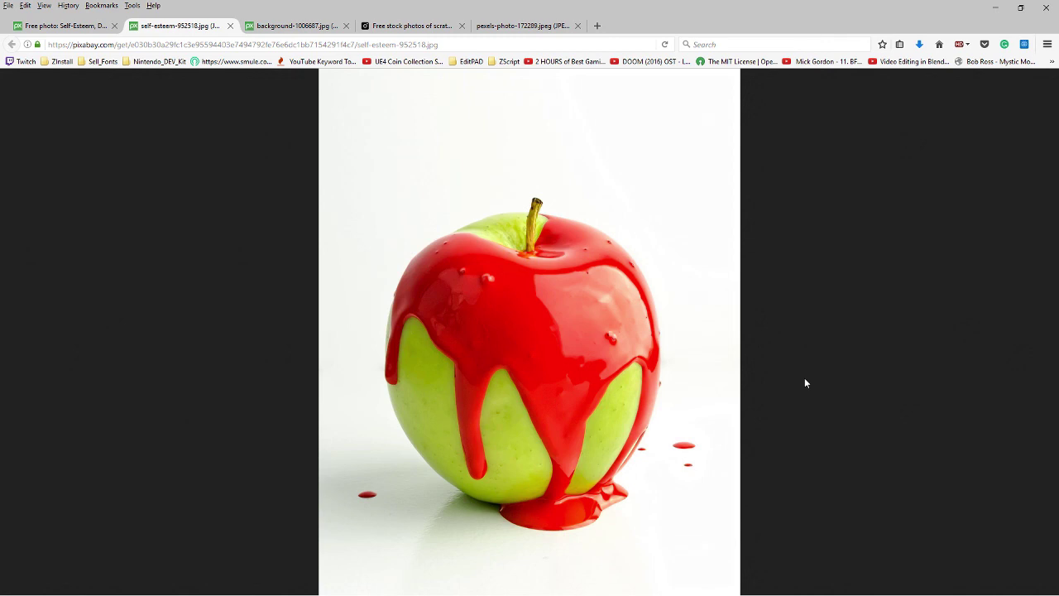
right_click(598, 279)
left_click(617, 317)
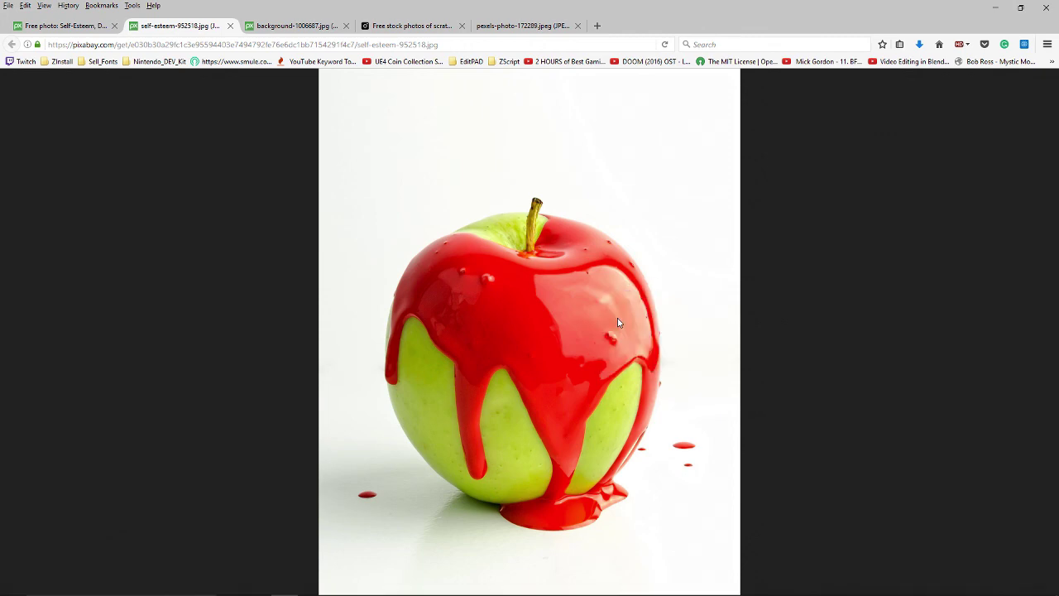
left_click(435, 280)
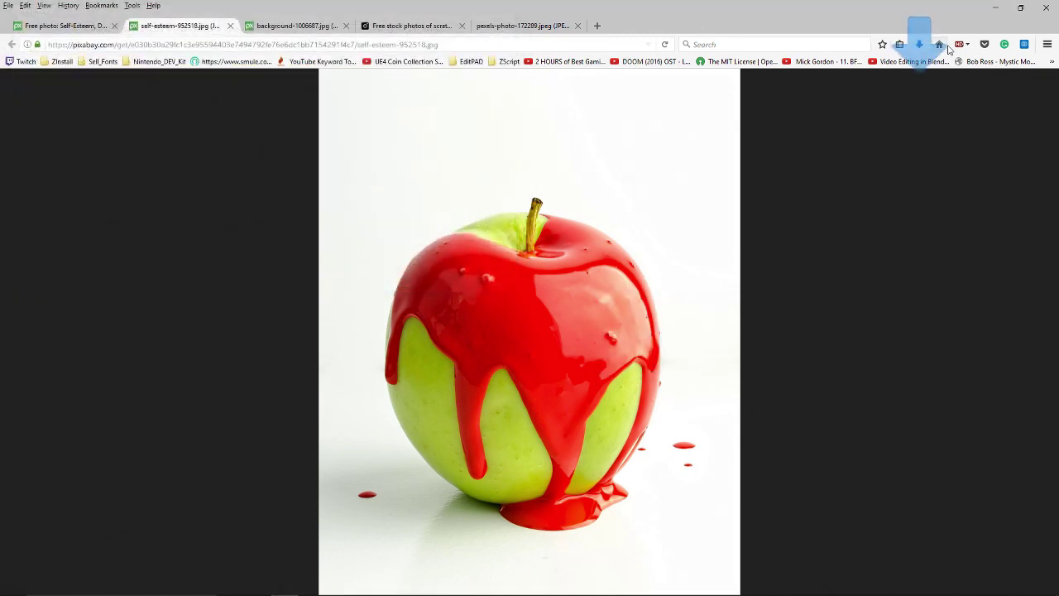
Switch to ZBrush, import the self-esteem-952518 apple photo from the Pixabay folder as a texture, and add it to Spotlight.
left_click(995, 7)
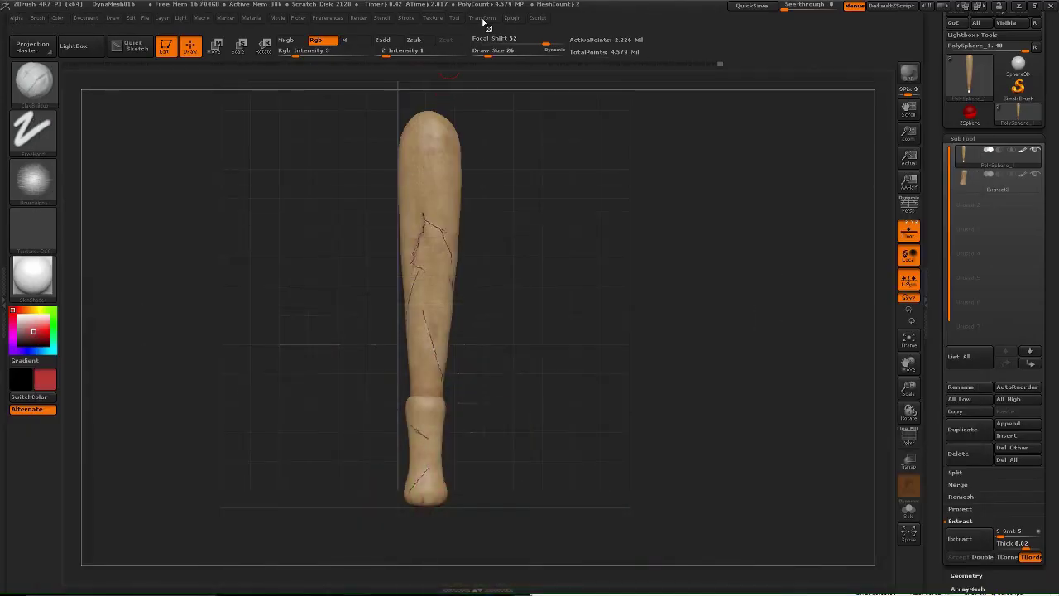
left_click(434, 17)
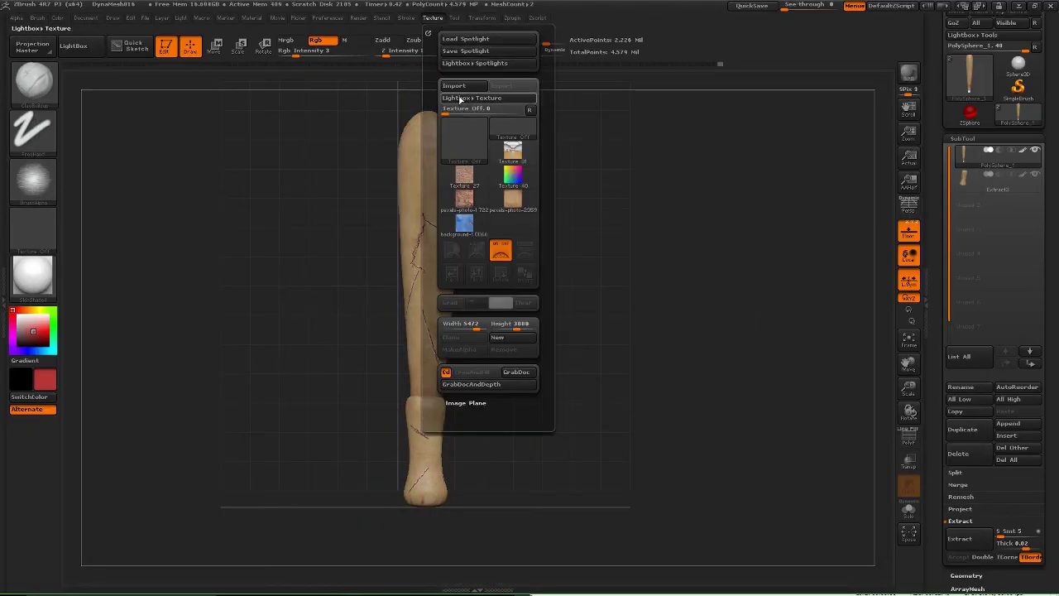
left_click(452, 86)
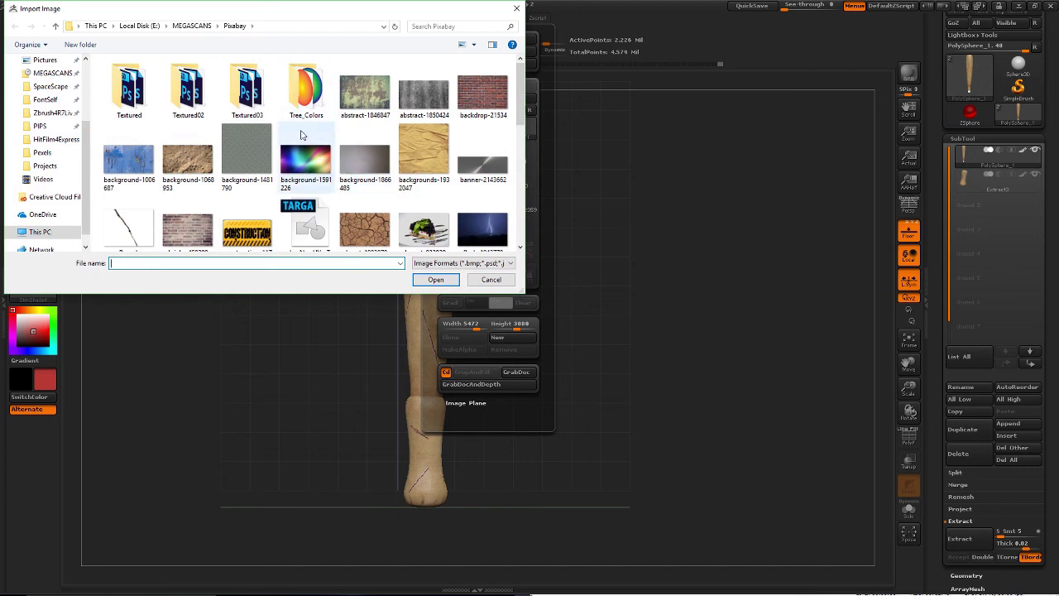
scroll(287, 162, "down", 1)
scroll(287, 162, "down", 3)
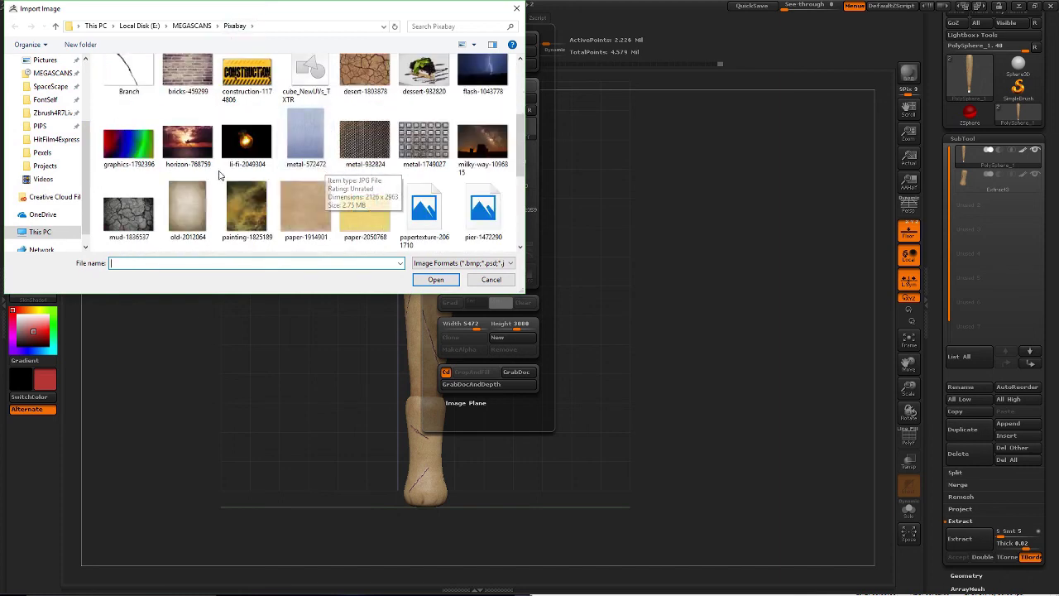
scroll(264, 153, "down", 3)
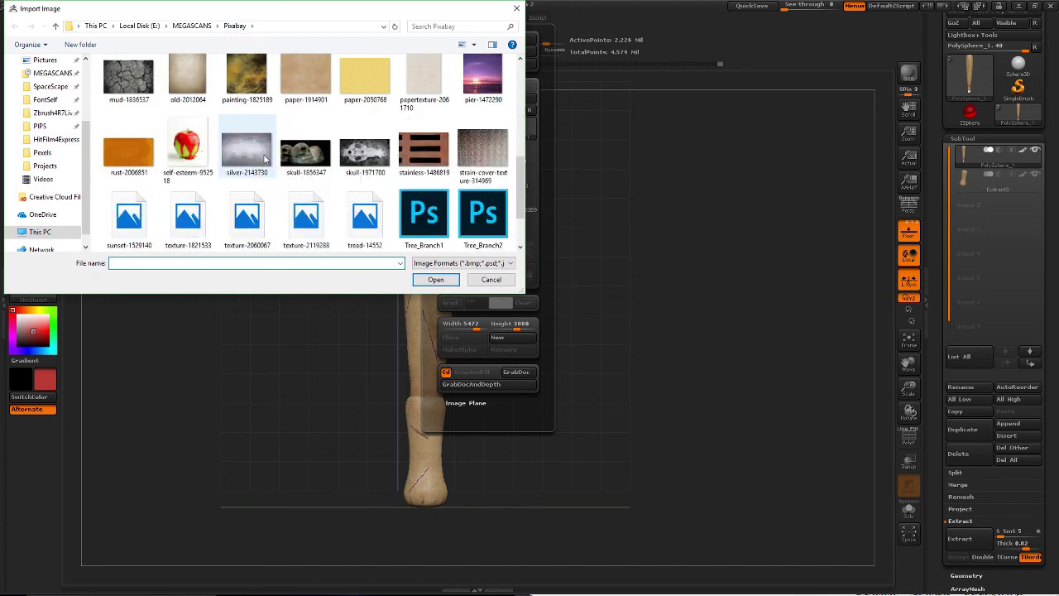
left_click(188, 147)
left_click(433, 282)
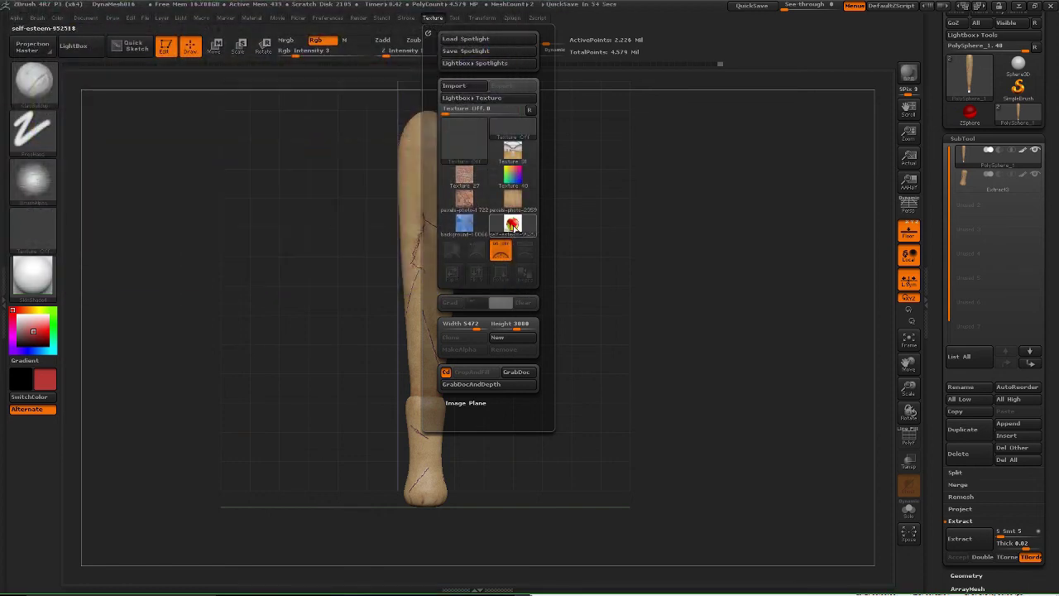
left_click(528, 250)
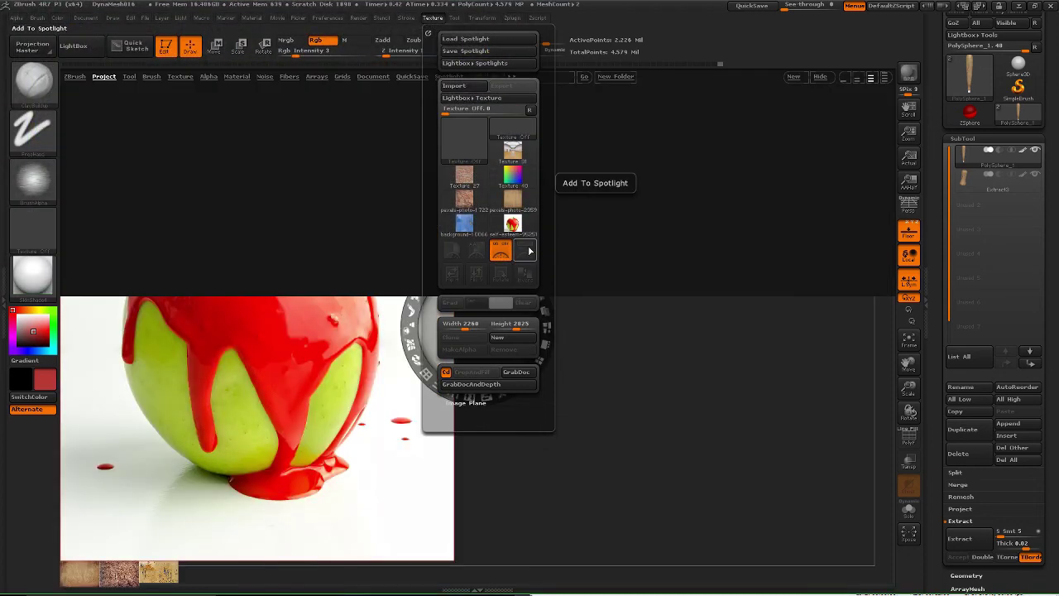
Move the apple image in Spotlight until its red paint lies over the barrel's rounded end, checking the projection on the bat.
mouse_move(966, 160)
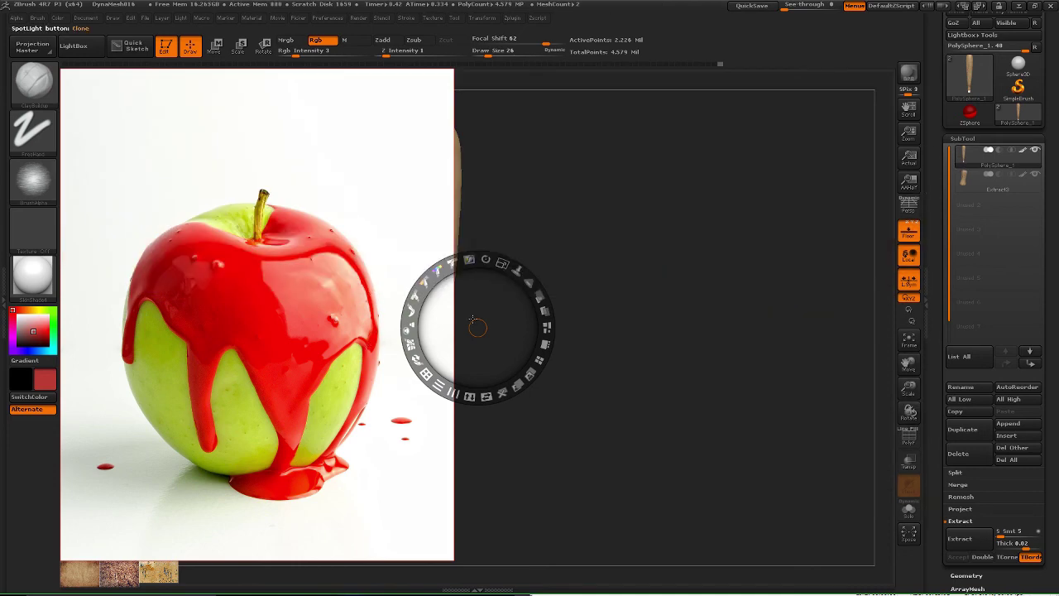
left_click_drag(493, 296, 607, 264)
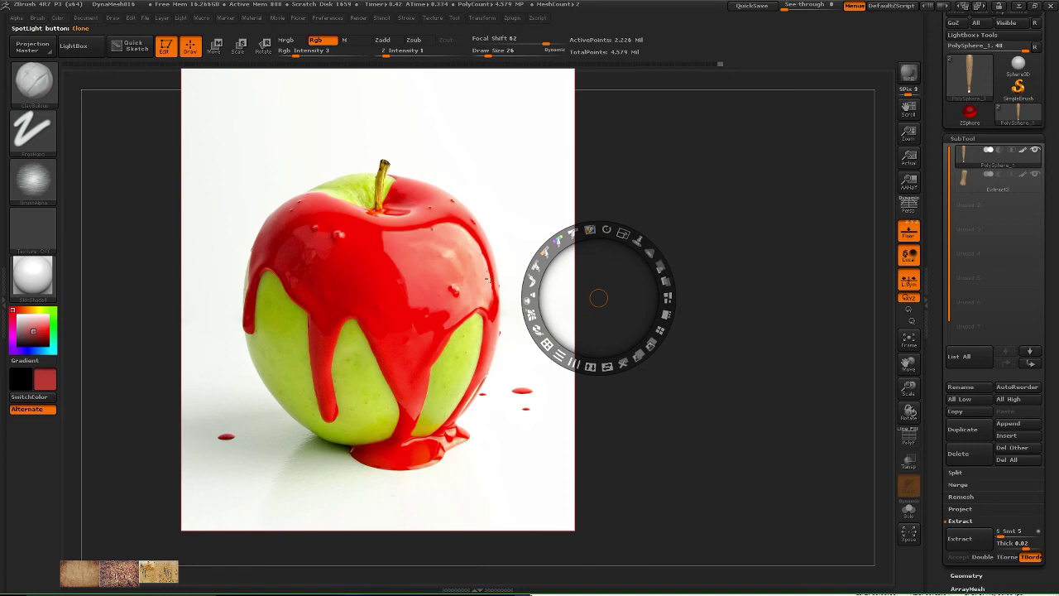
key("shift+z")
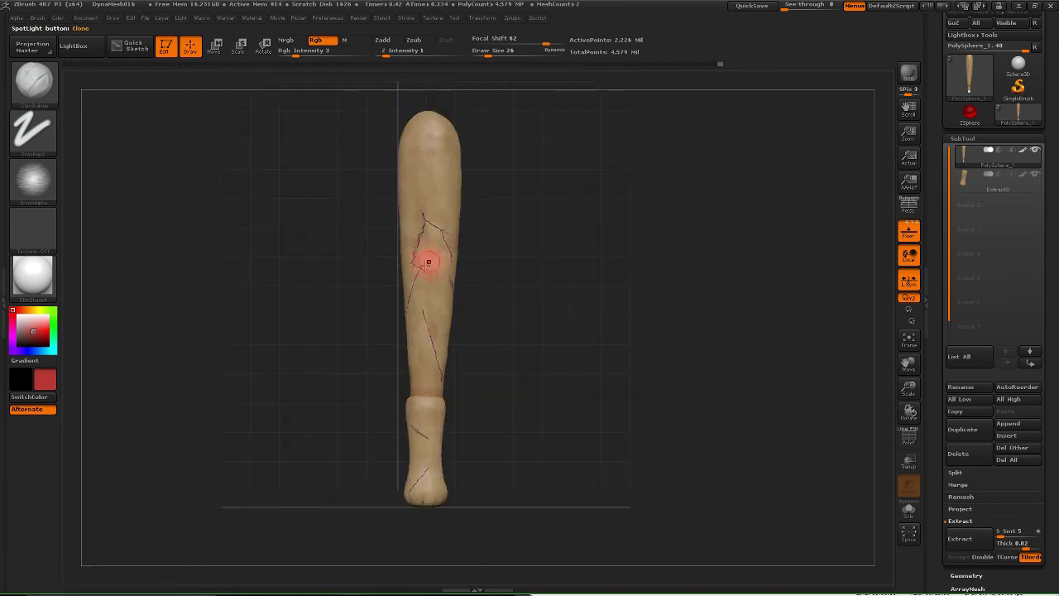
key("shift+z")
left_click_drag(656, 168, 593, 183)
key("shift+z")
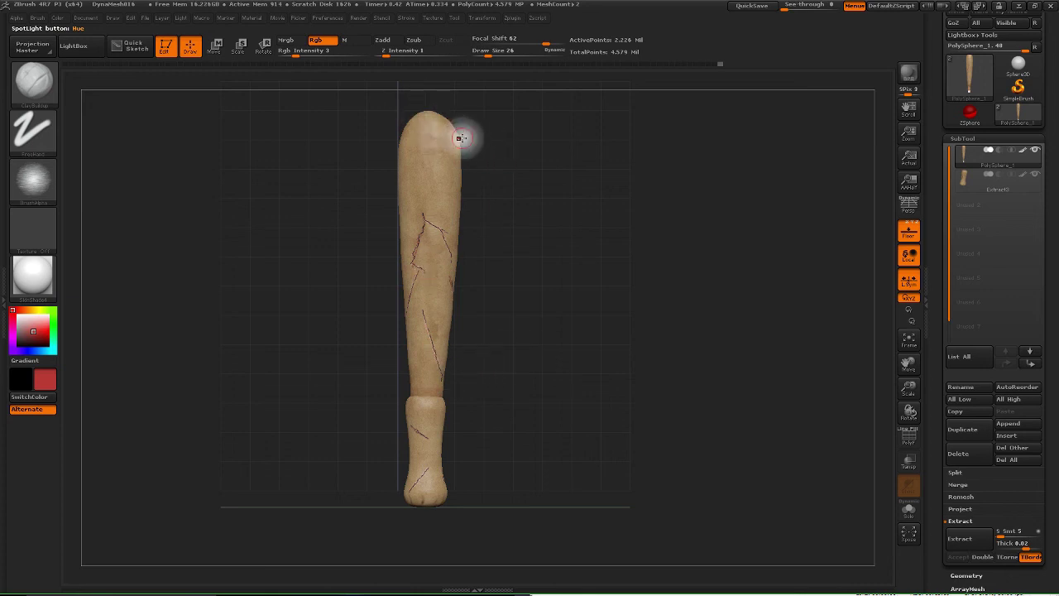
key("shift+z")
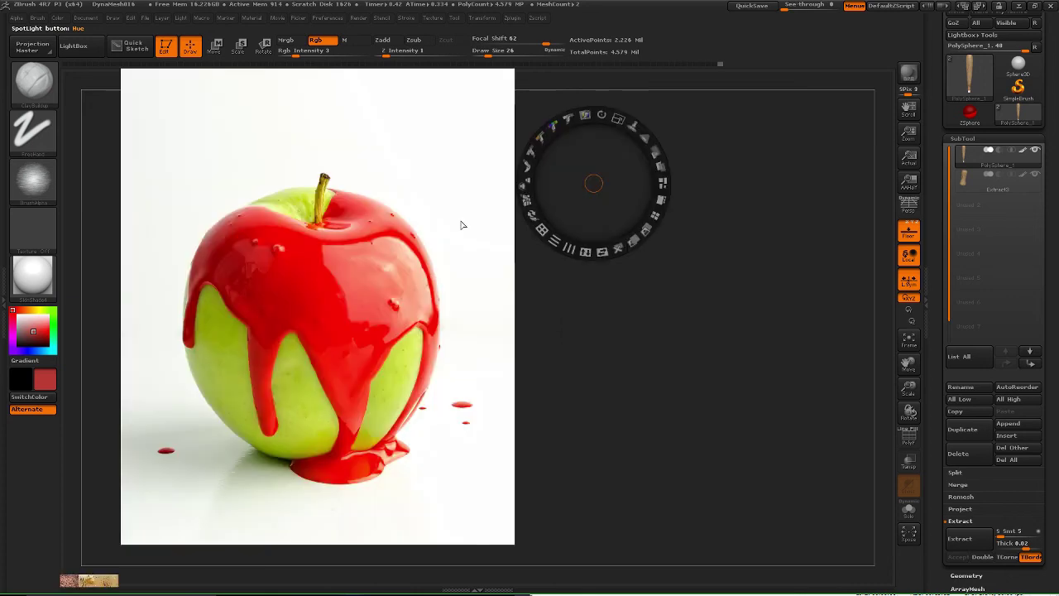
left_click_drag(482, 354, 551, 250)
key("shift+z")
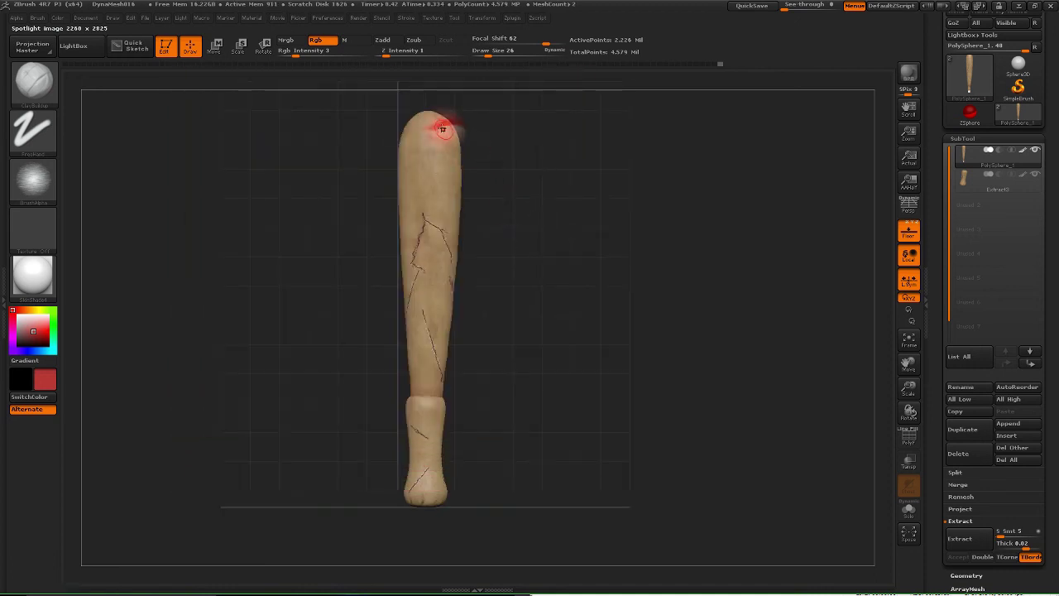
key("shift+z")
left_click_drag(526, 196, 537, 218)
key("shift+z")
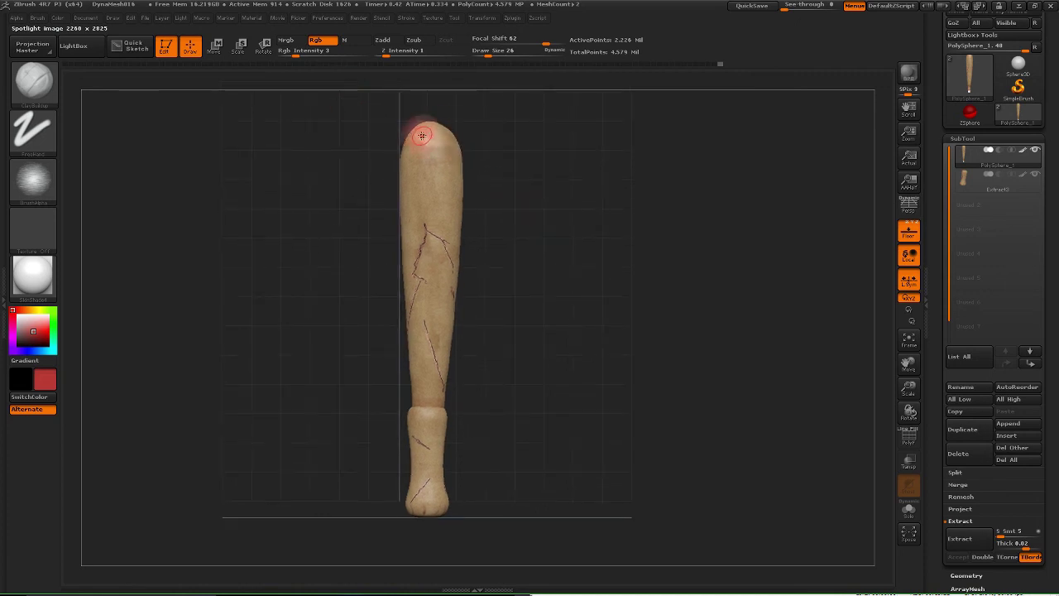
Try painting a soft red streak near the barrel's rounded end at RGB intensity 3, and undo the strokes.
left_click_drag(435, 133, 438, 134)
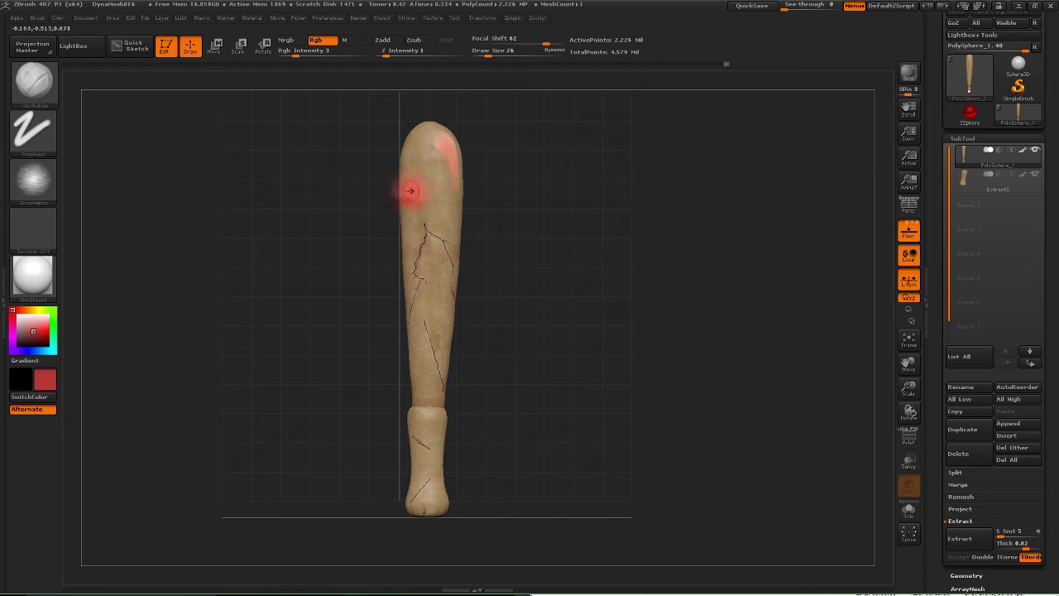
mouse_move(359, 222)
left_mouse_down()
mouse_move(315, 232)
mouse_move(346, 228)
left_mouse_up()
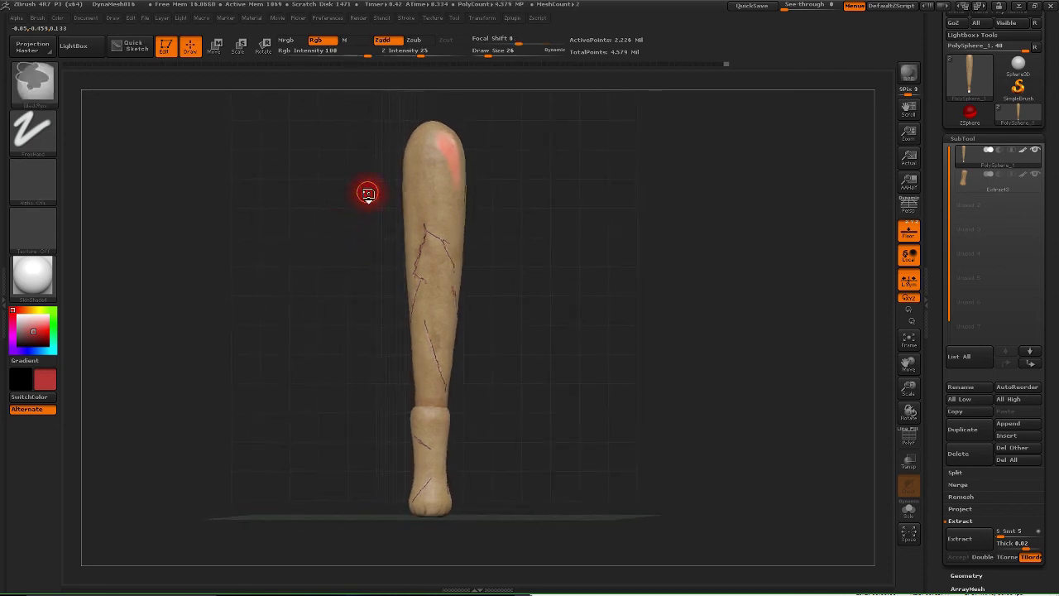
key("ctrl+z")
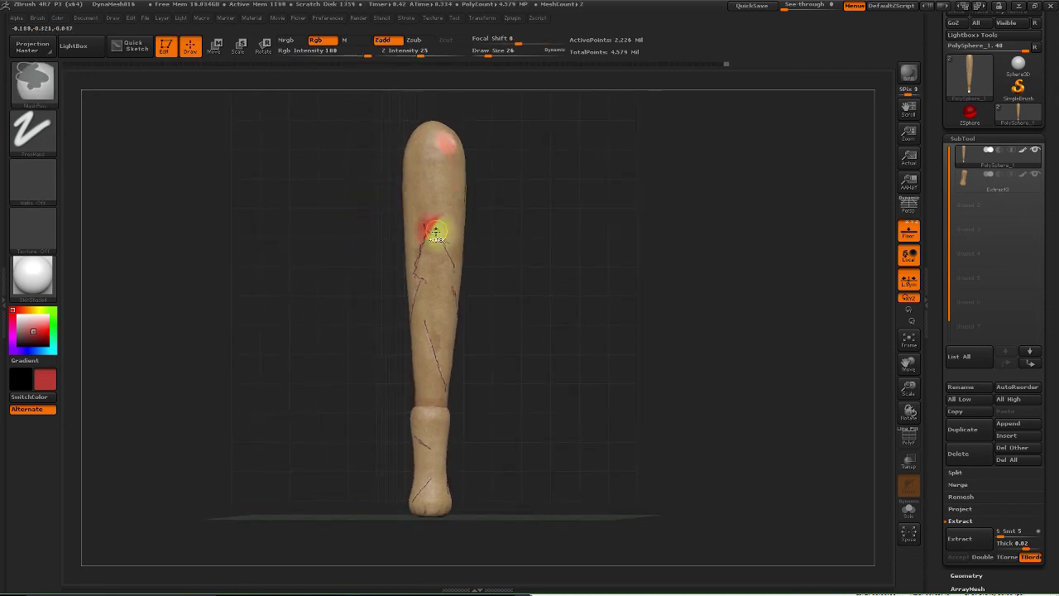
key("ctrl+z")
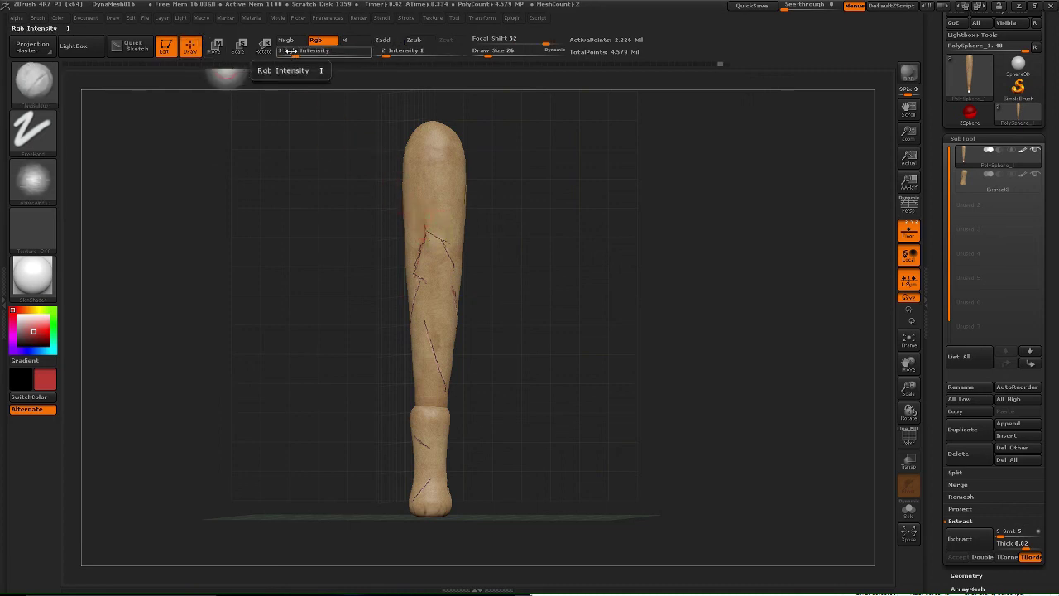
Set the RGB intensity to 1, shift the Spotlight apple image sideways, and try a faint red streak near the barrel's end.
left_click(289, 55)
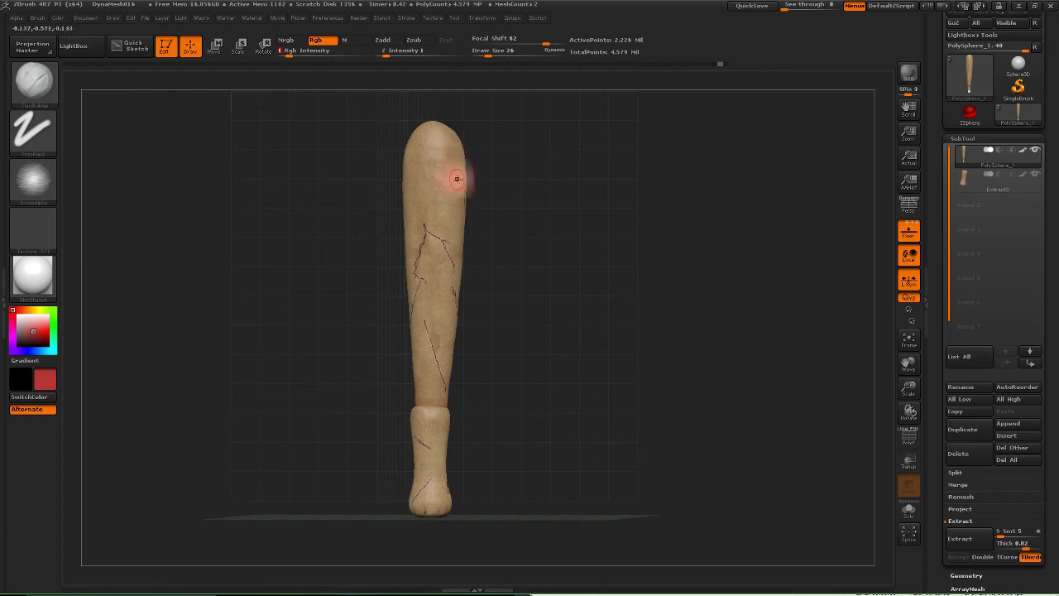
key("shift+z")
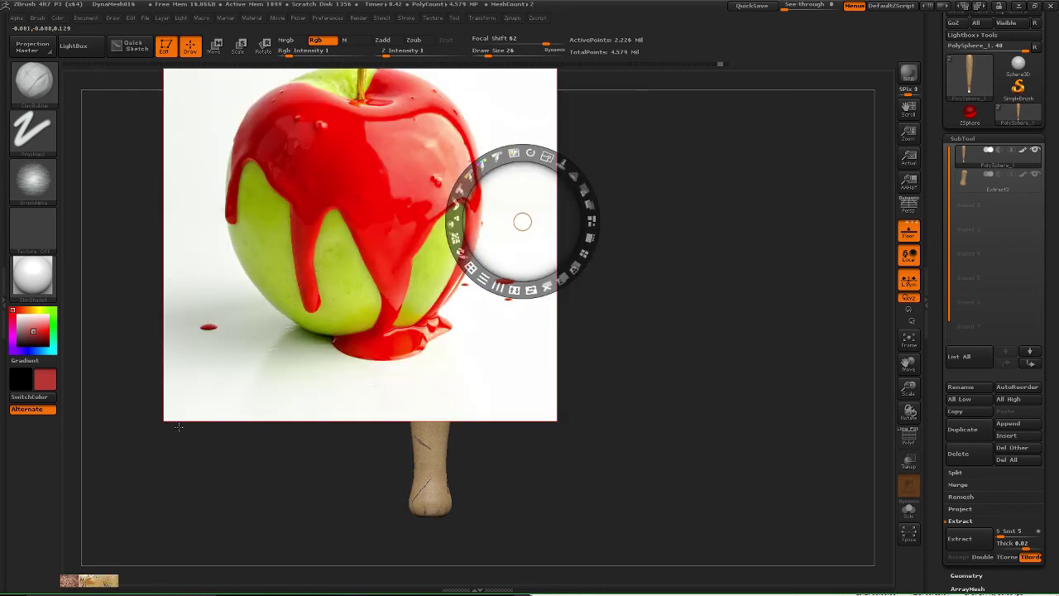
left_click_drag(203, 380, 320, 383)
key("shift+z")
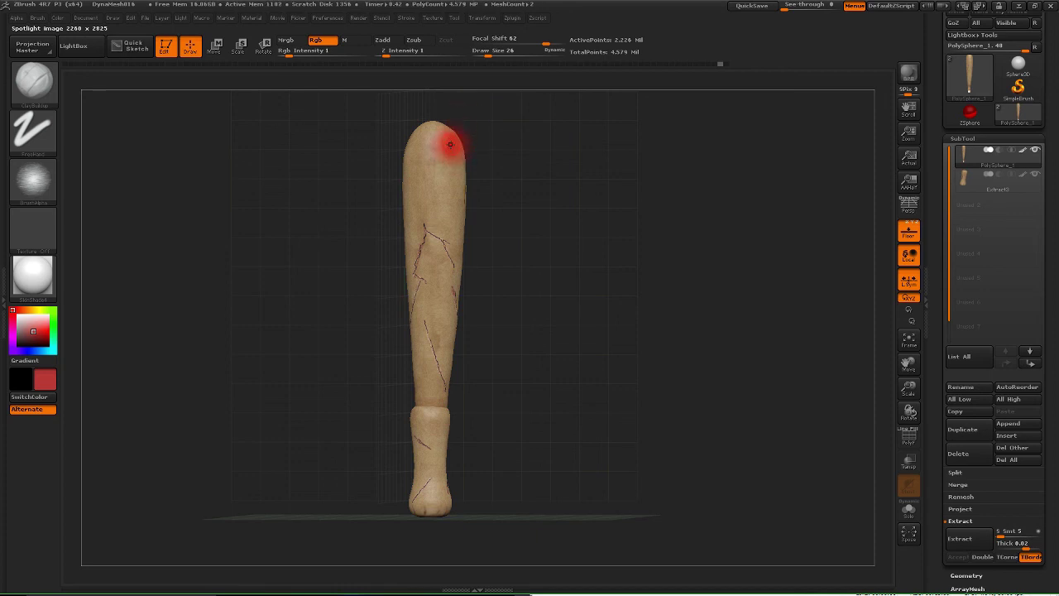
mouse_move(455, 154)
left_mouse_down()
mouse_move(452, 142)
mouse_move(456, 176)
left_mouse_up()
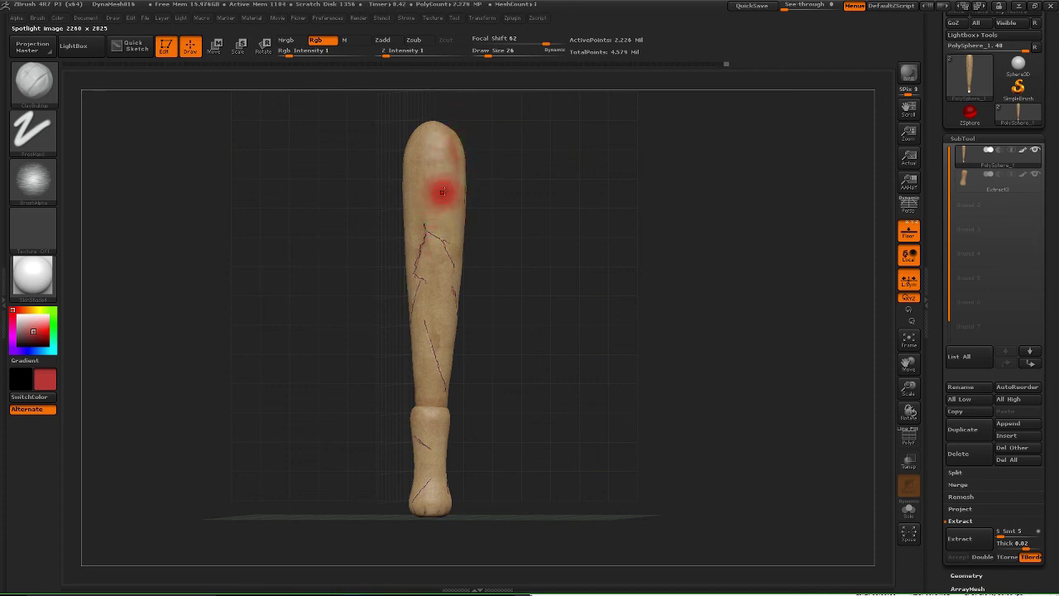
key("ctrl")
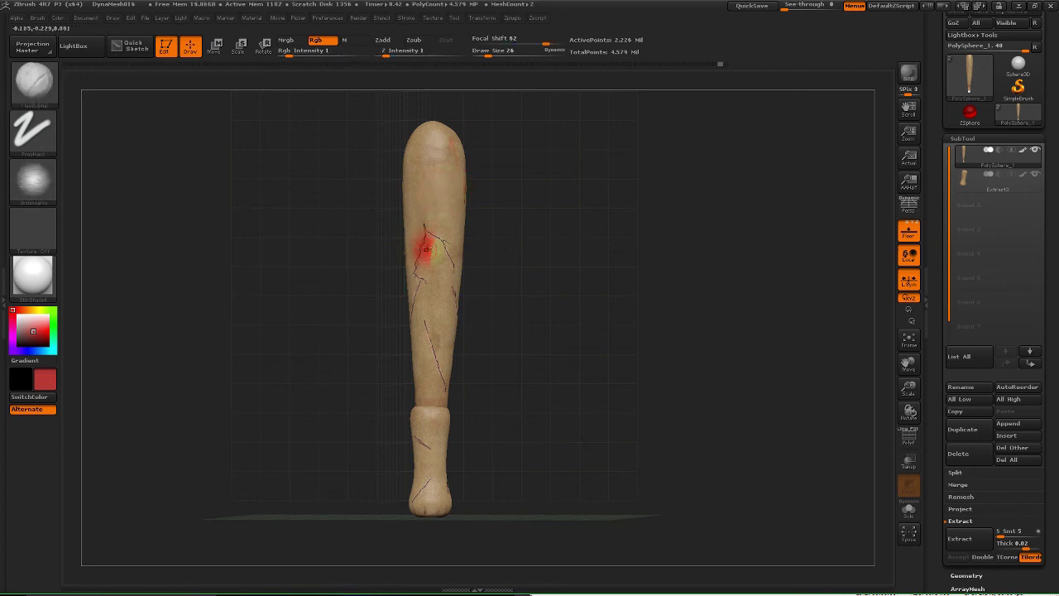
Reduce the draw size to 8, set the RGB intensity to 19, and paint a narrow red streak near the barrel's rounded end.
key("bracketleft")
key("bracketleft")
key("bracketleft")
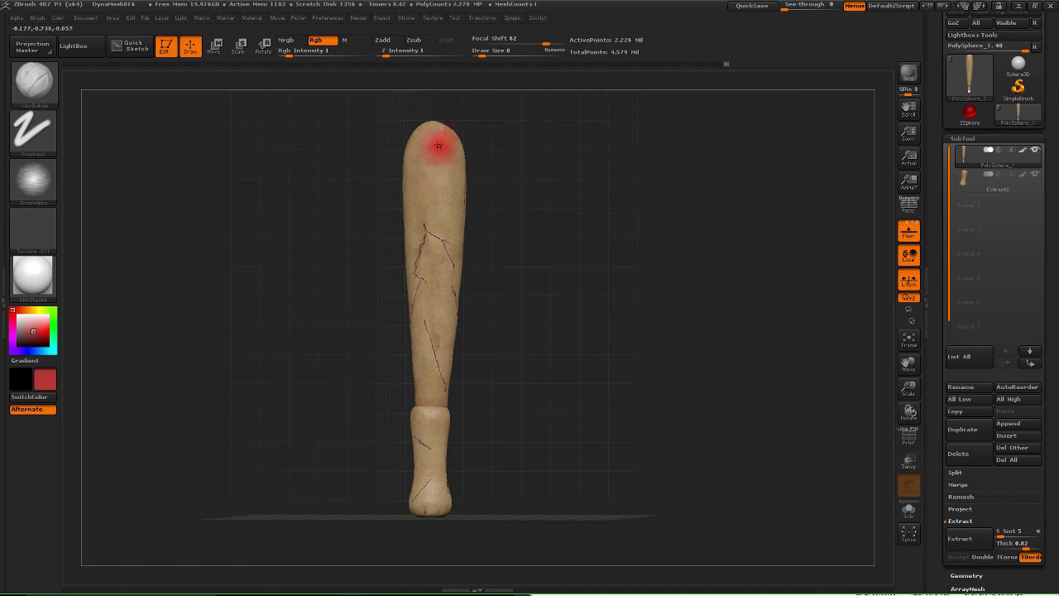
left_click_drag(305, 54, 314, 54)
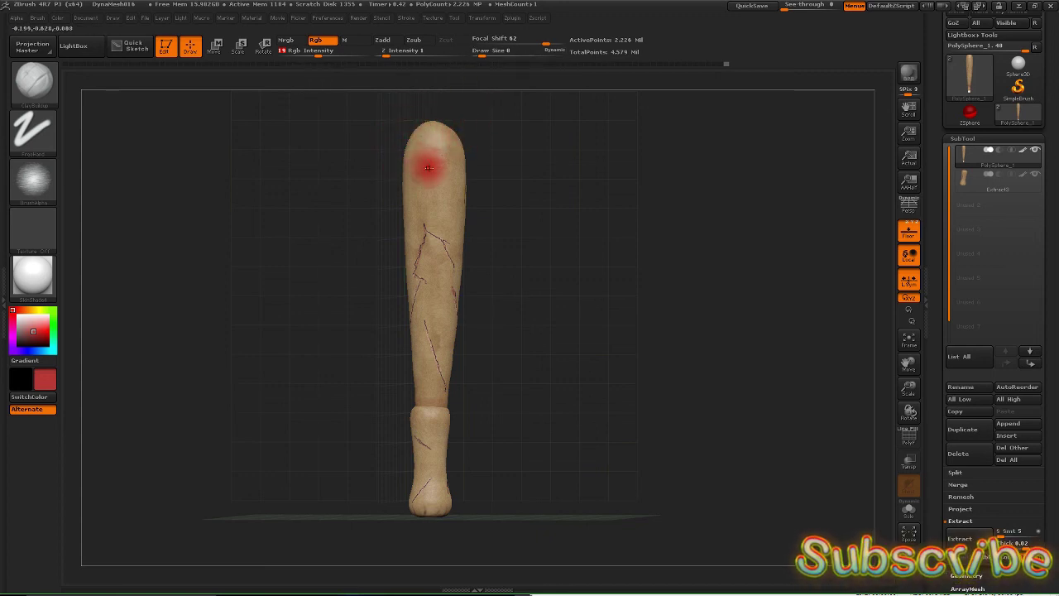
left_click_drag(438, 139, 436, 170)
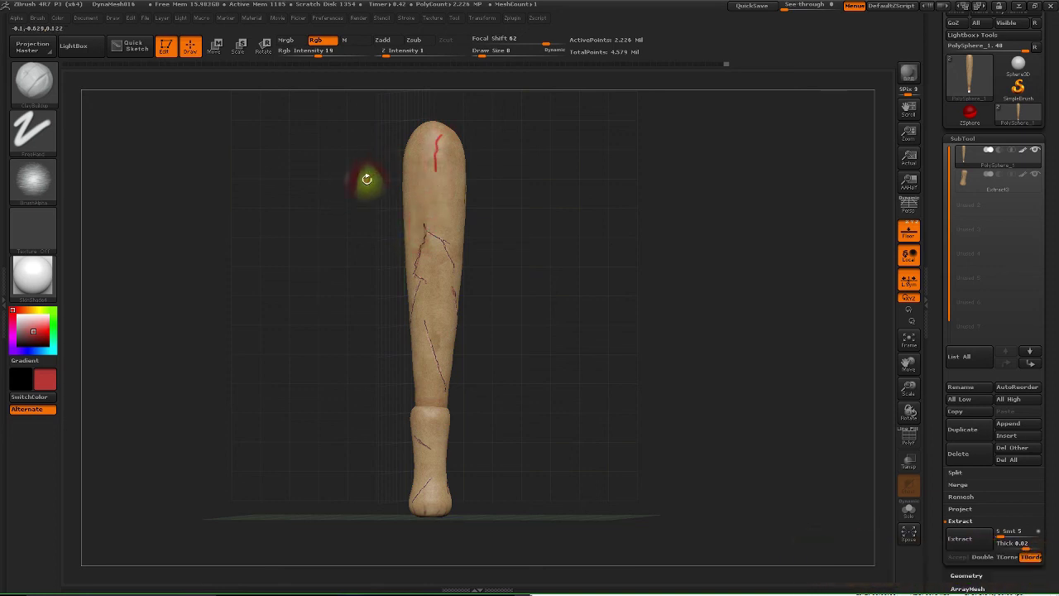
Undo the last red streak, reduce the draw size to 6, and paint several thin red streaks around the barrel's rounded end.
key("ctrl+z")
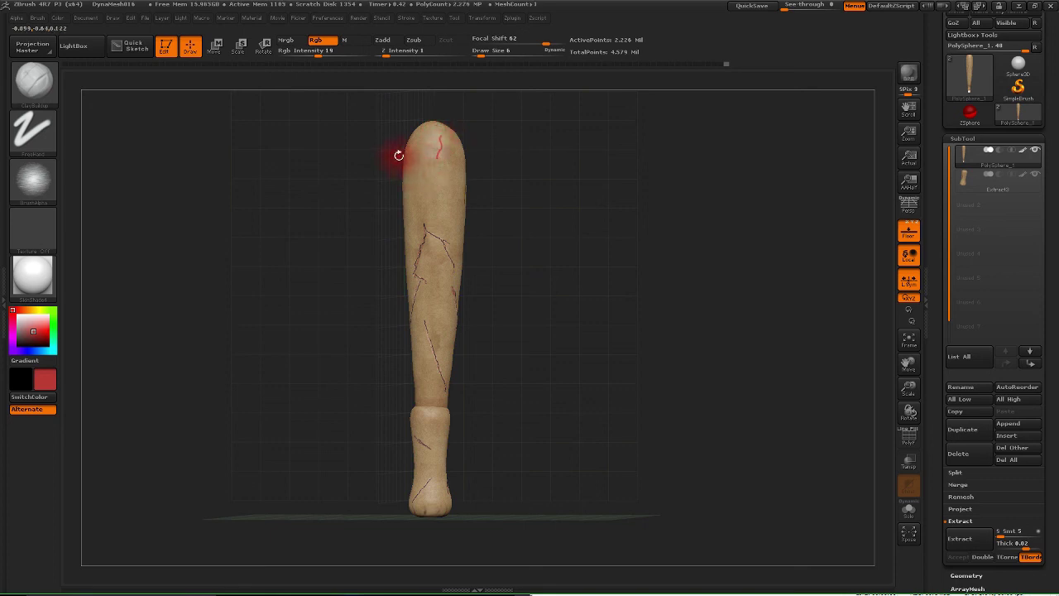
mouse_move(372, 182)
left_mouse_down()
mouse_move(359, 189)
mouse_move(377, 178)
left_mouse_up()
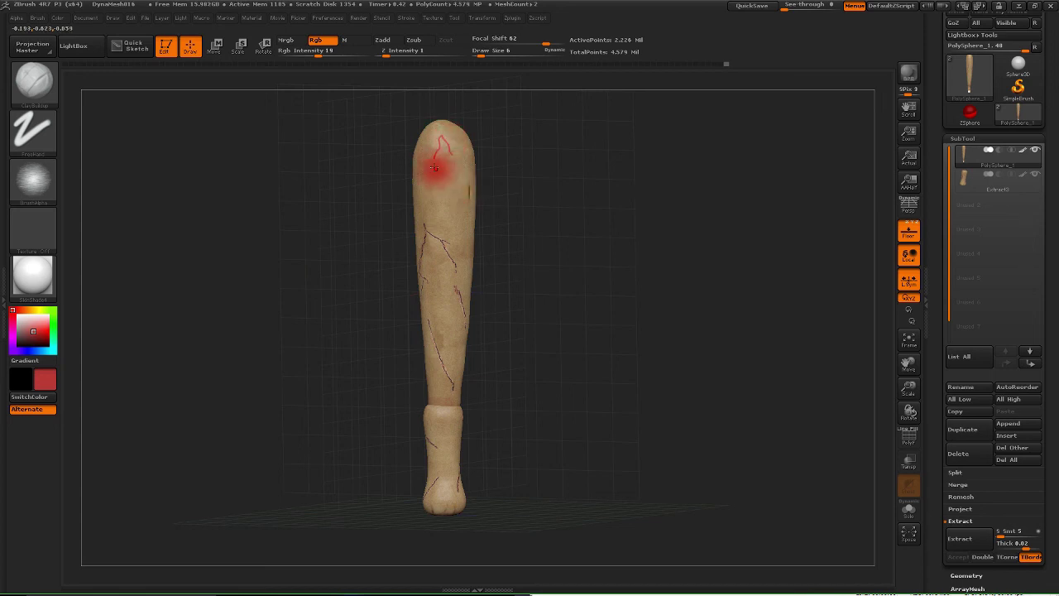
left_click_drag(390, 161, 463, 151)
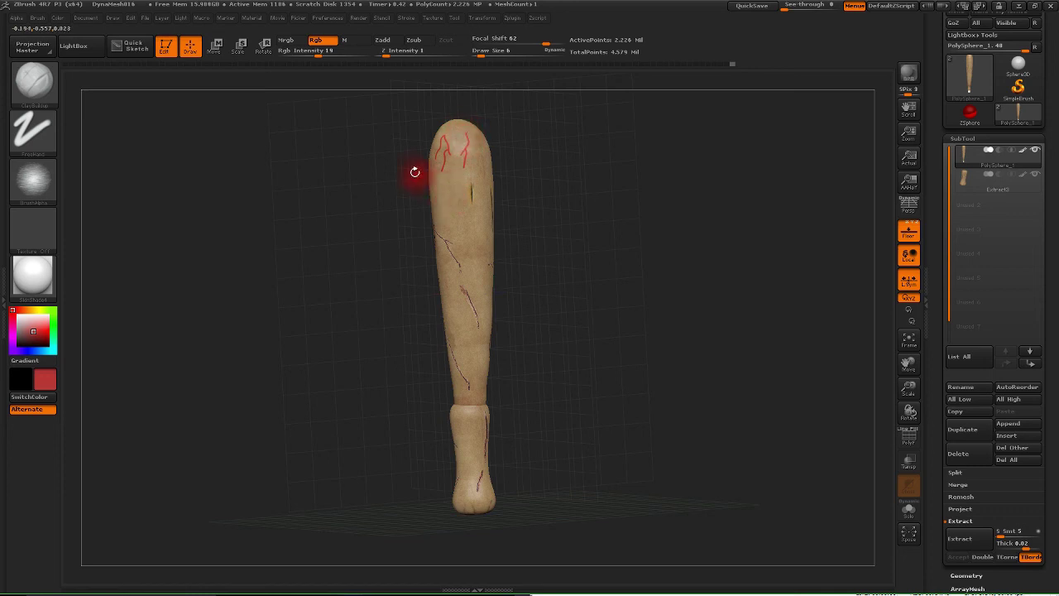
mouse_move(416, 170)
left_mouse_down()
mouse_move(390, 166)
mouse_move(417, 158)
mouse_move(406, 162)
left_mouse_up()
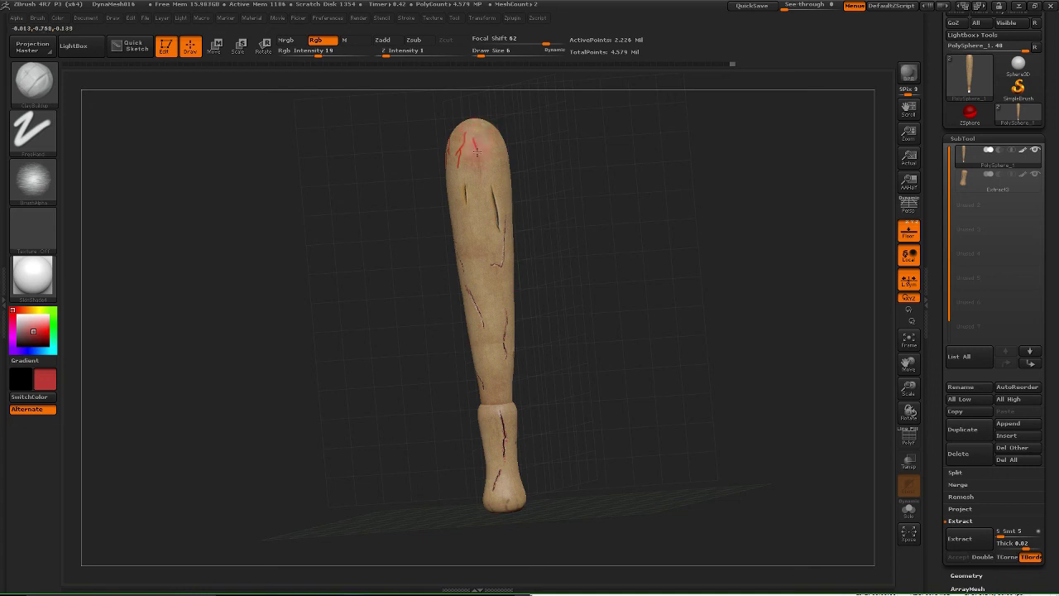
left_click_drag(411, 187, 383, 181)
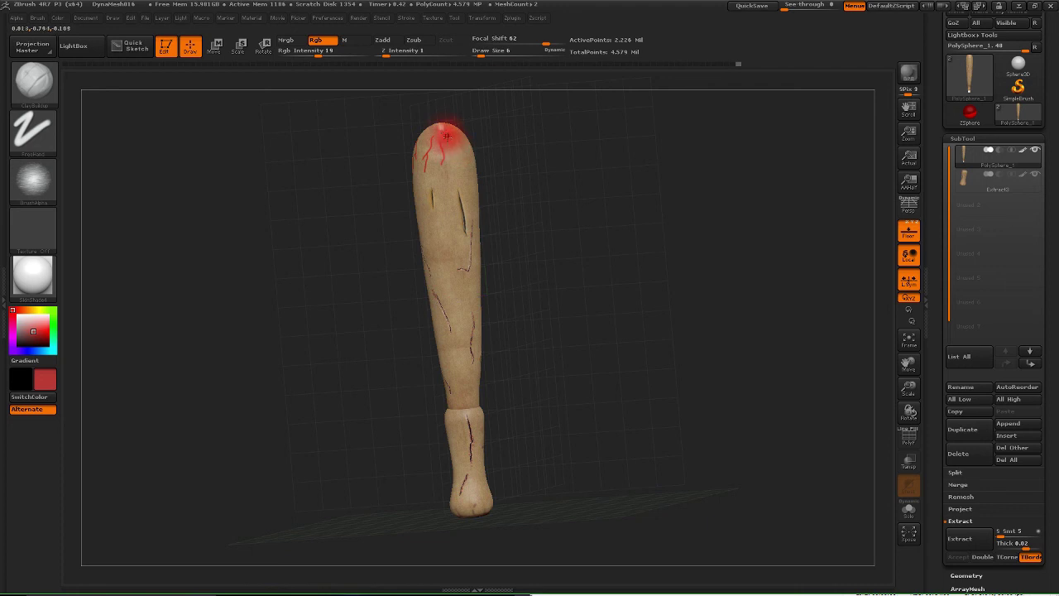
Reposition the Spotlight apple image over the bat and paint further thin red streaks around the barrel's rounded end.
key("shift+z")
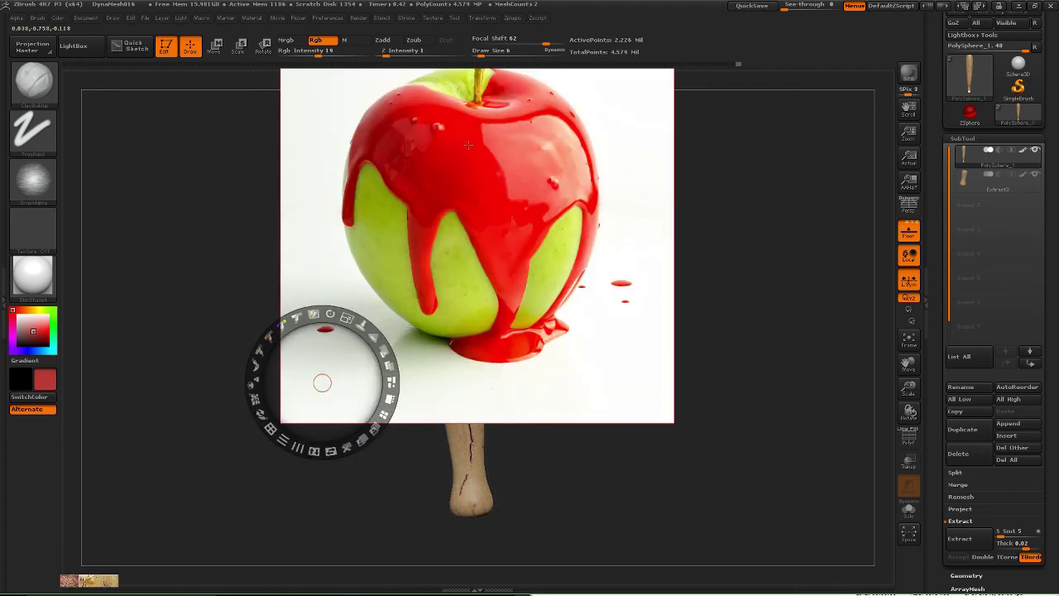
key("shift+z")
key("shift+z")
key("shift+z")
key("shift+z")
left_click_drag(387, 172, 381, 158)
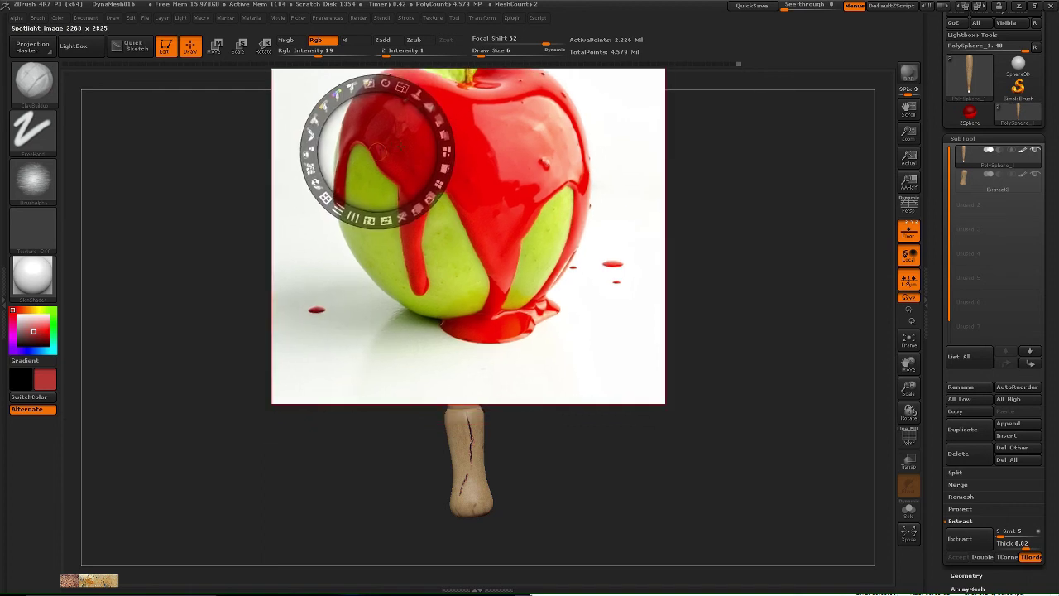
key("shift+z")
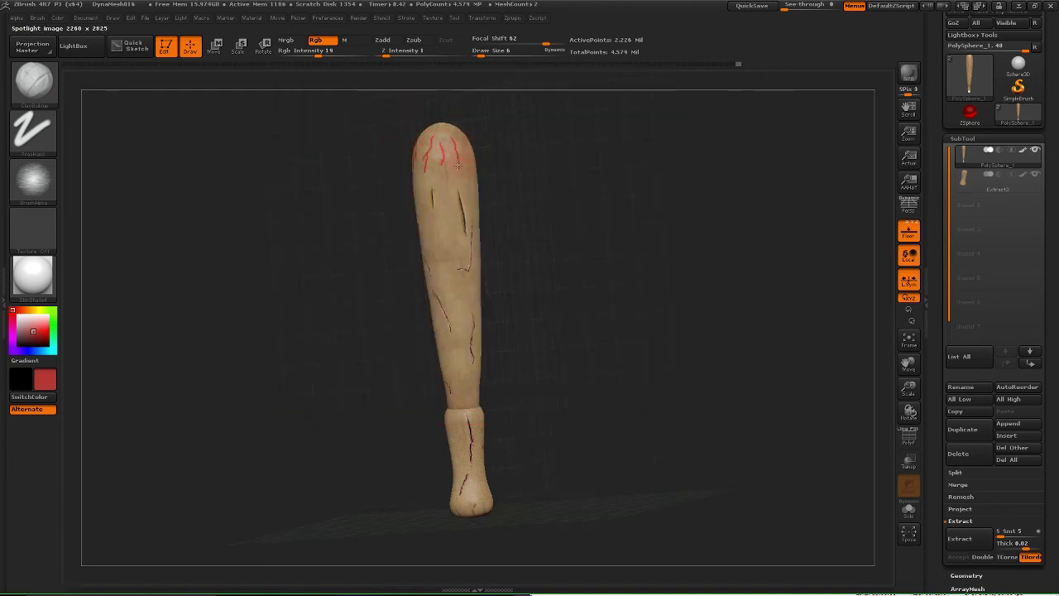
mouse_move(511, 164)
left_mouse_down()
mouse_move(478, 167)
mouse_move(461, 134)
mouse_move(463, 182)
mouse_move(465, 153)
left_mouse_up()
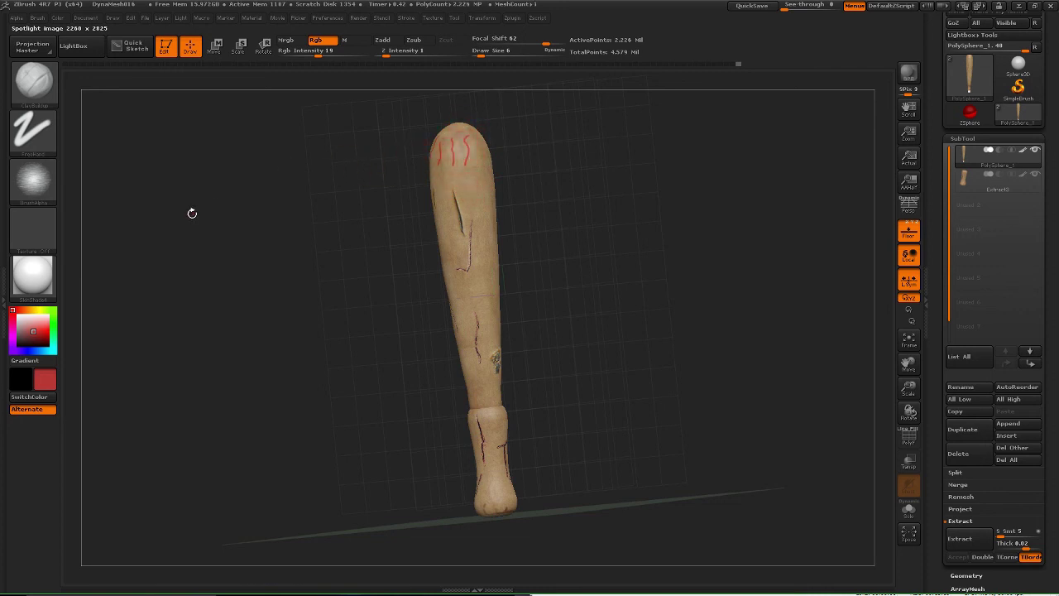
Assign Alpha 23 to the brush and test it with a short stroke on the barrel's rounded end.
left_click(33, 186)
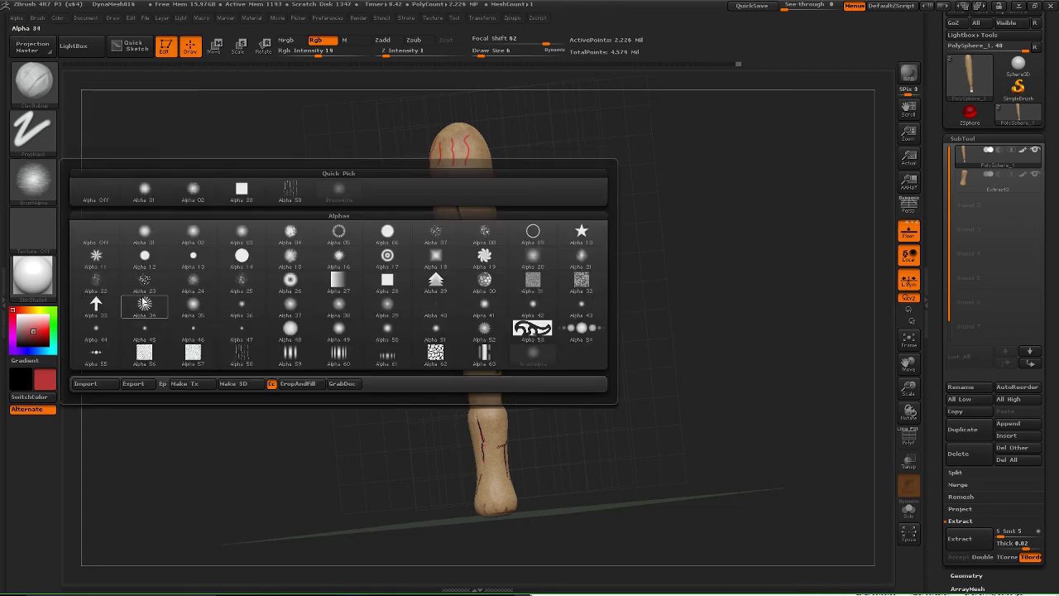
left_click(146, 280)
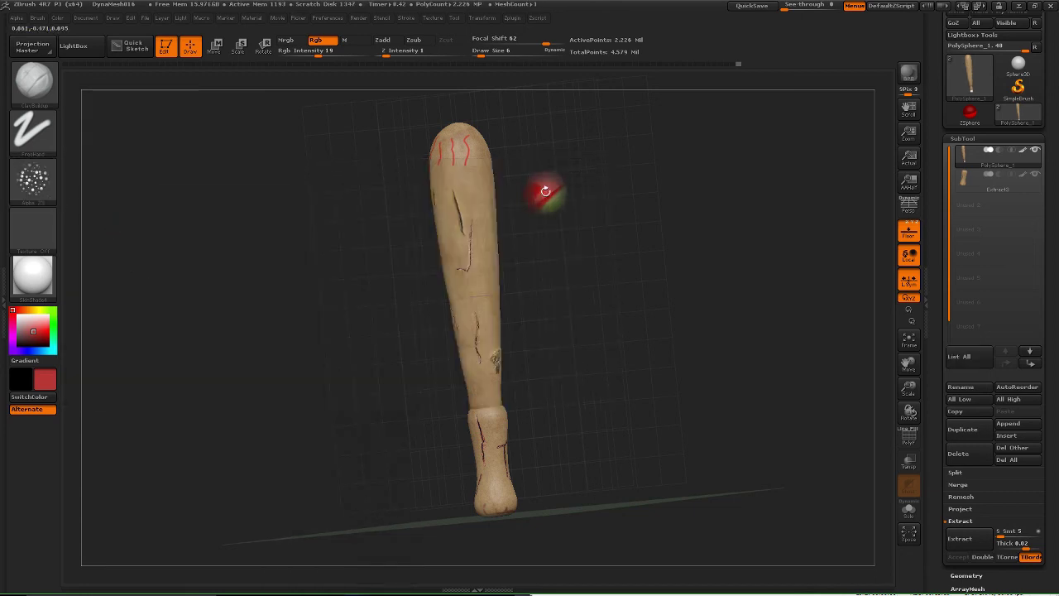
left_click_drag(455, 145, 453, 143)
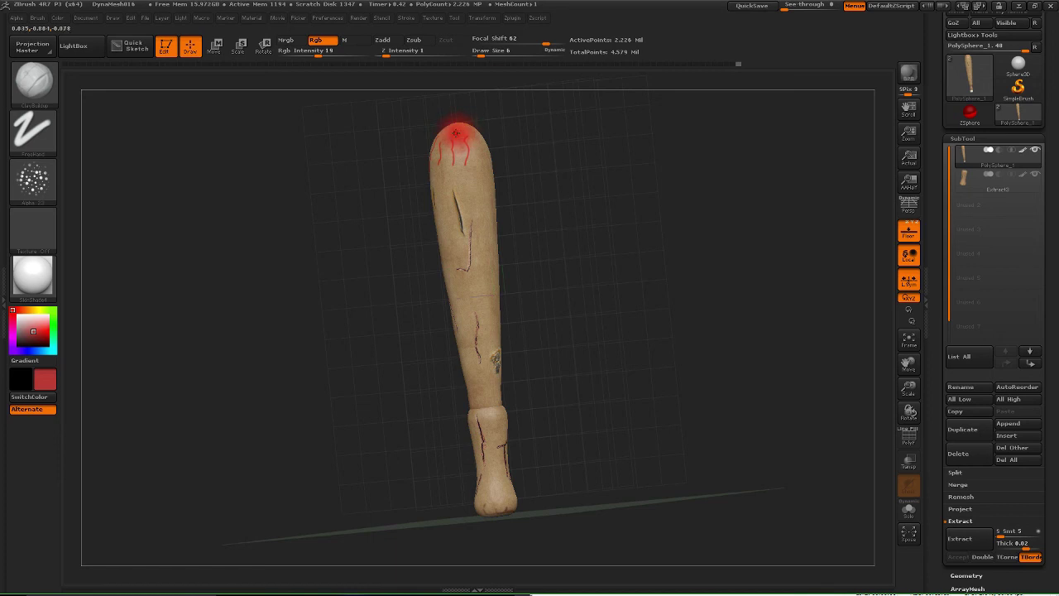
Try the DragRect stroke with the speckled alpha on the barrel's rounded end.
left_click(47, 144)
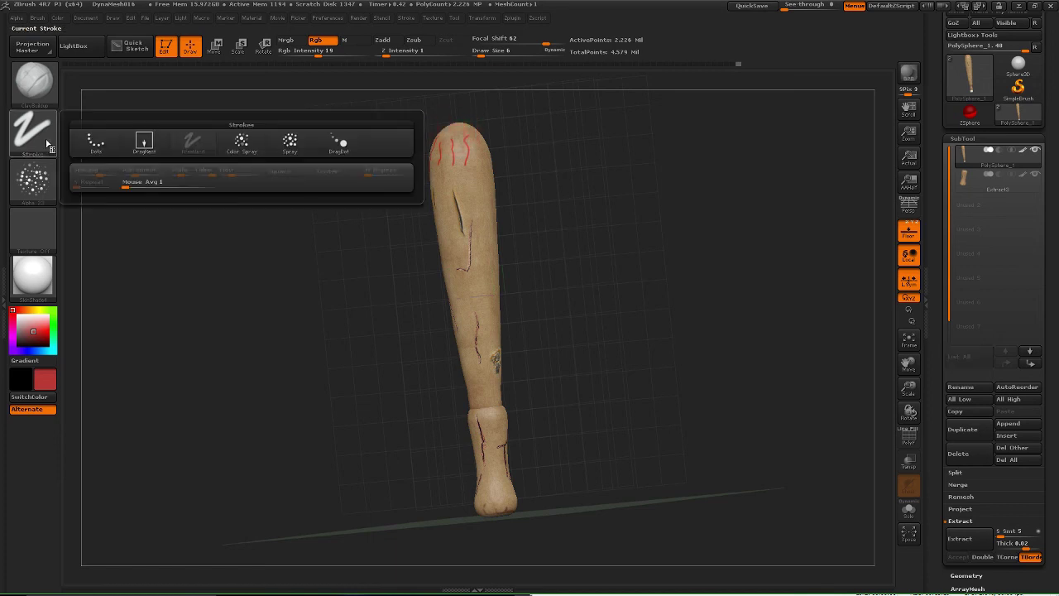
left_click(144, 143)
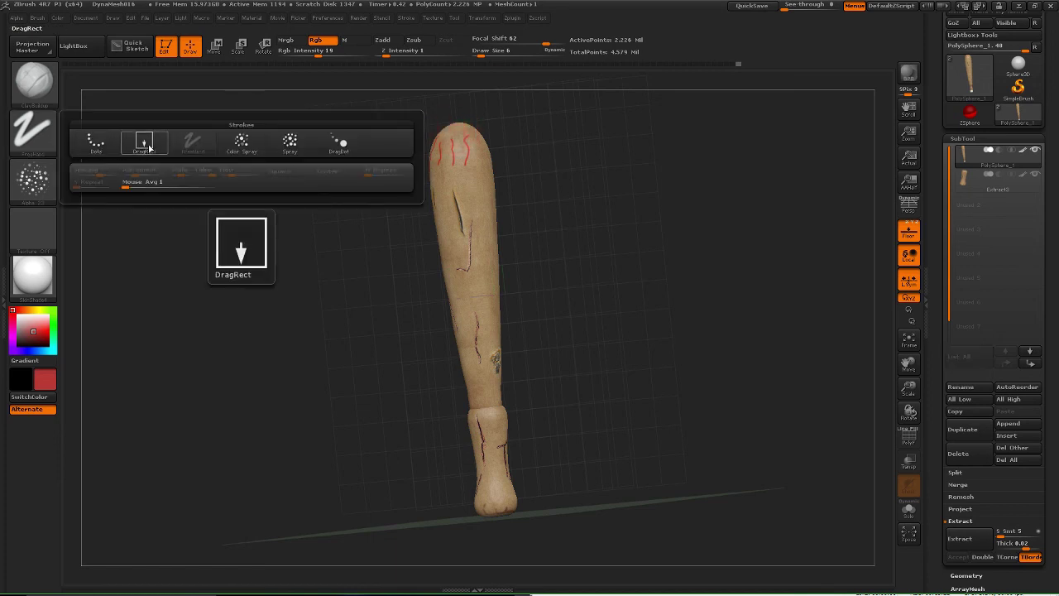
mouse_move(465, 147)
left_mouse_down()
mouse_move(481, 190)
mouse_move(459, 161)
left_mouse_up()
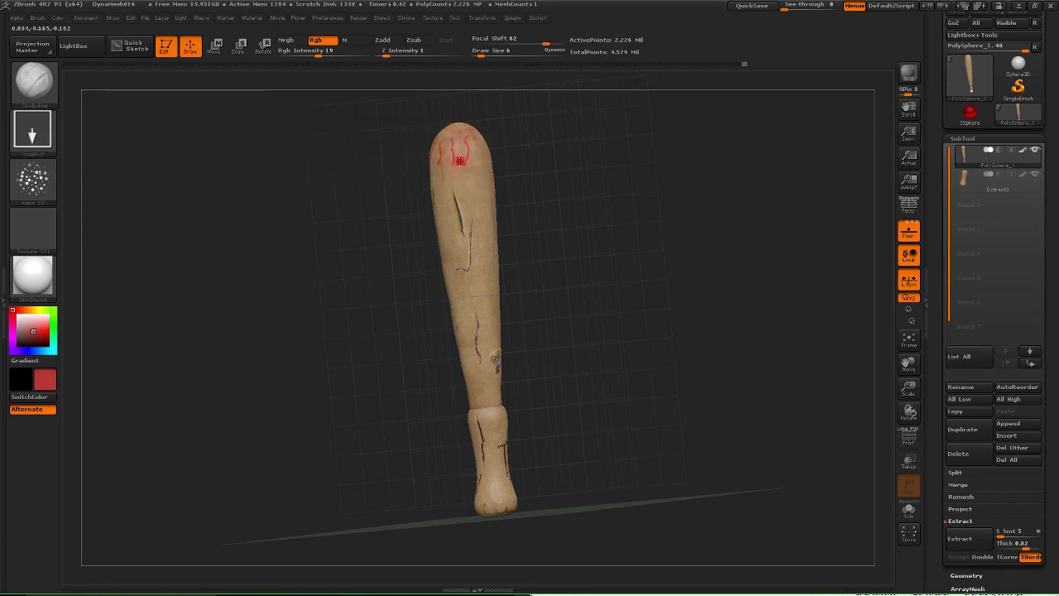
Set the stroke to Spray and the draw size to 34, and spray red speckles over the barrel's rounded end.
left_click(30, 124)
left_click(278, 141)
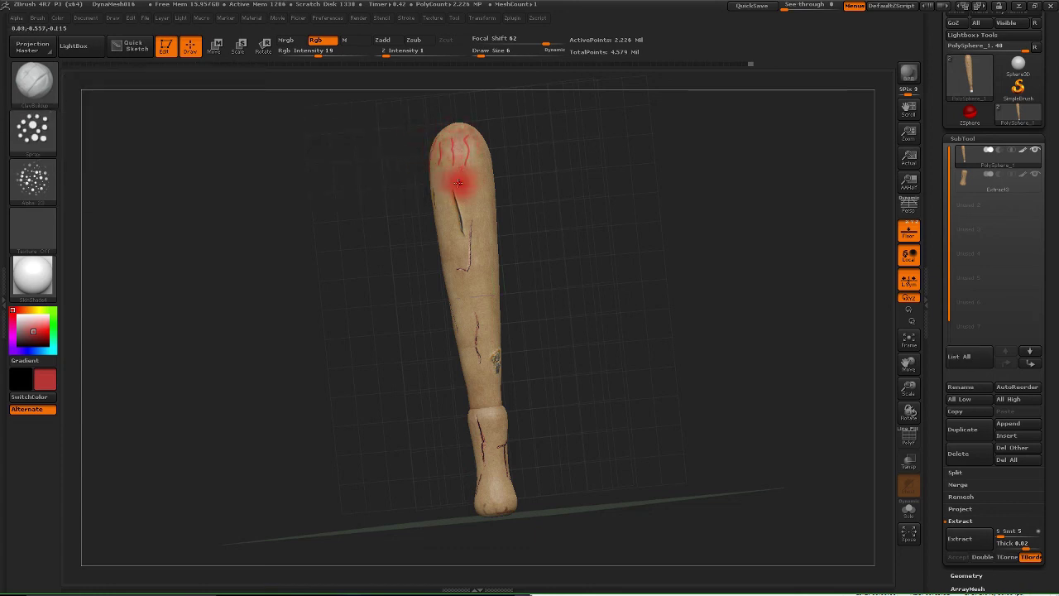
left_click_drag(392, 170, 434, 179)
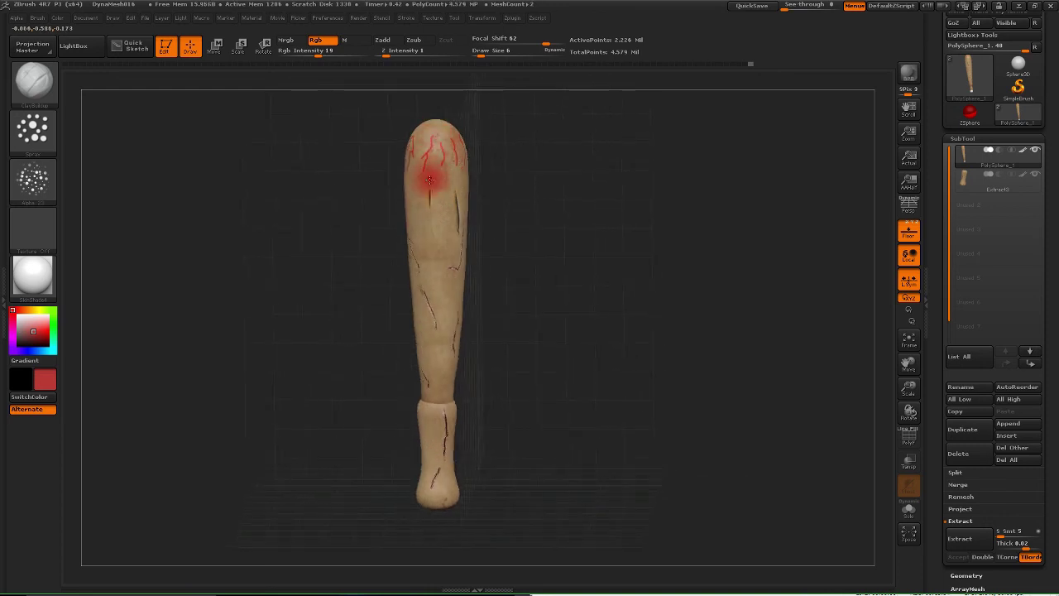
key("shift+z")
key("shift+z")
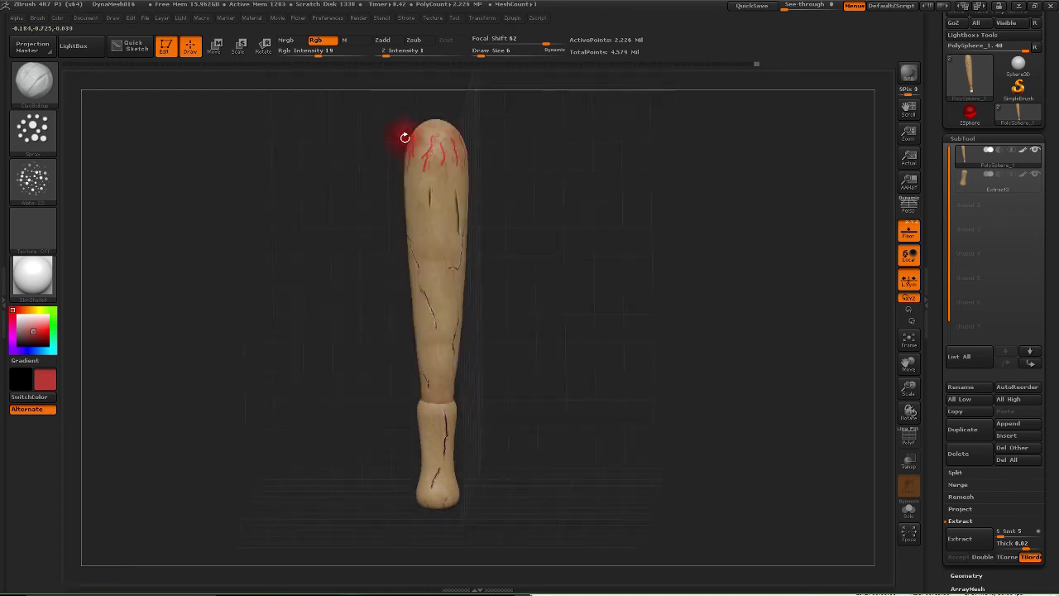
mouse_move(428, 145)
left_mouse_down()
mouse_move(422, 178)
mouse_move(432, 143)
mouse_move(426, 167)
left_mouse_up()
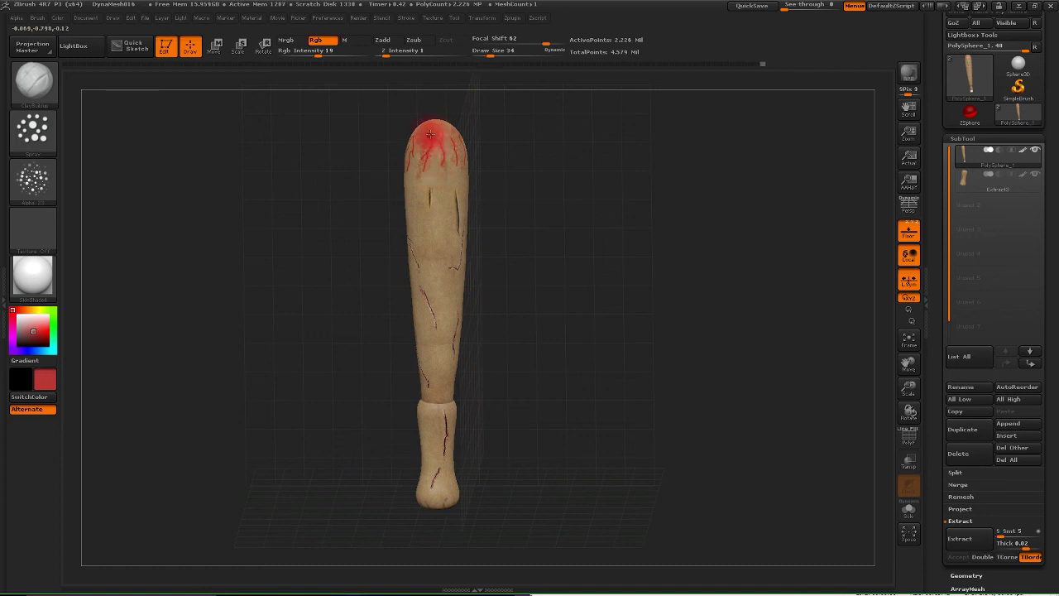
mouse_move(455, 156)
left_mouse_down()
mouse_move(419, 162)
mouse_move(434, 135)
mouse_move(411, 163)
left_mouse_up()
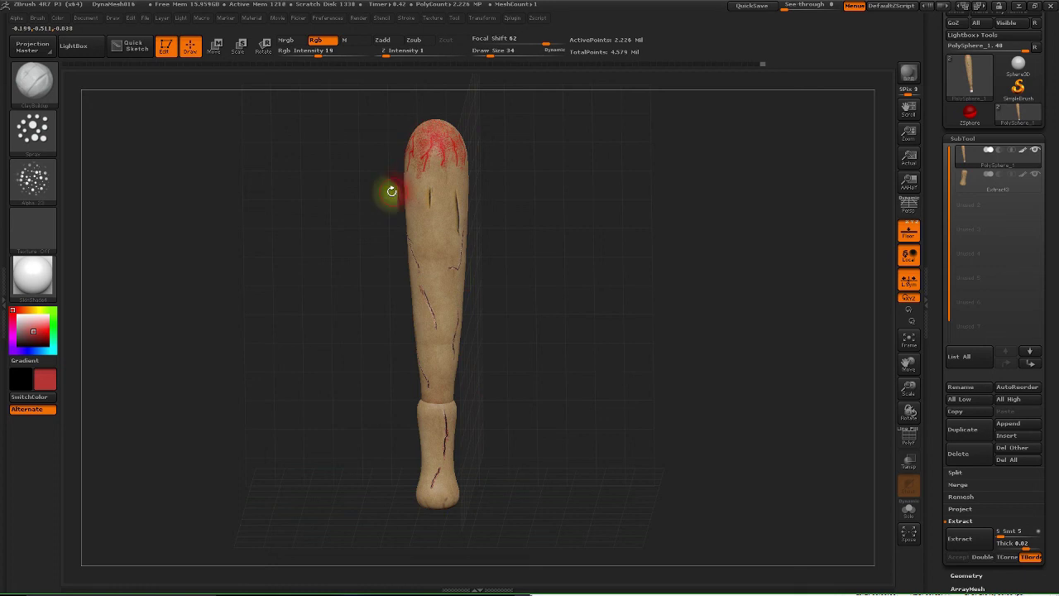
left_click_drag(372, 196, 415, 195)
mouse_move(412, 160)
left_mouse_down()
mouse_move(385, 159)
mouse_move(417, 142)
mouse_move(407, 173)
left_mouse_up()
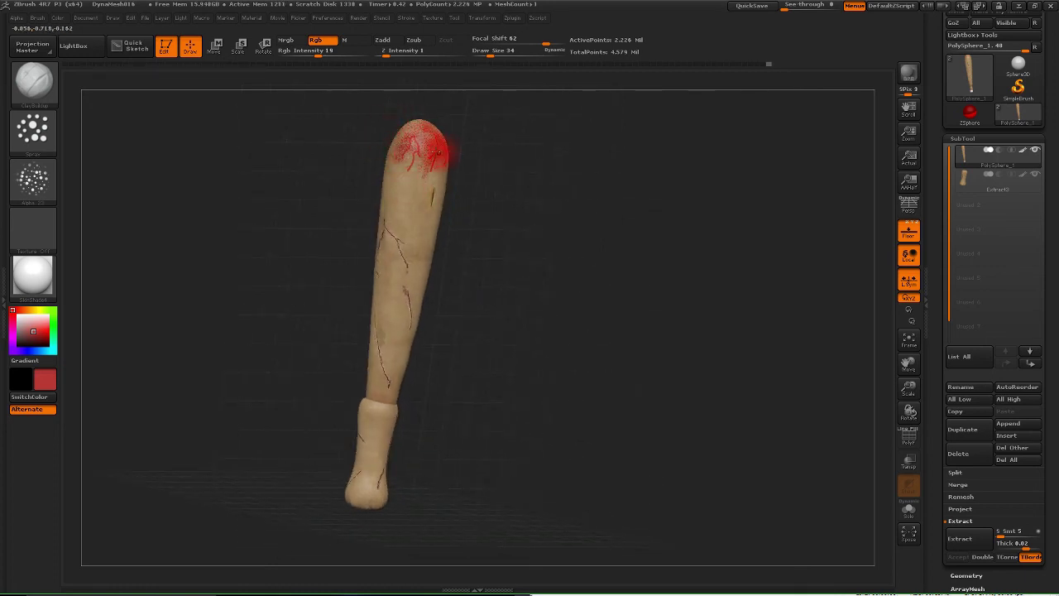
Lower the Spotlight apple image's saturation and spray duller speckles over the red paint on the barrel's end.
key("shift+z")
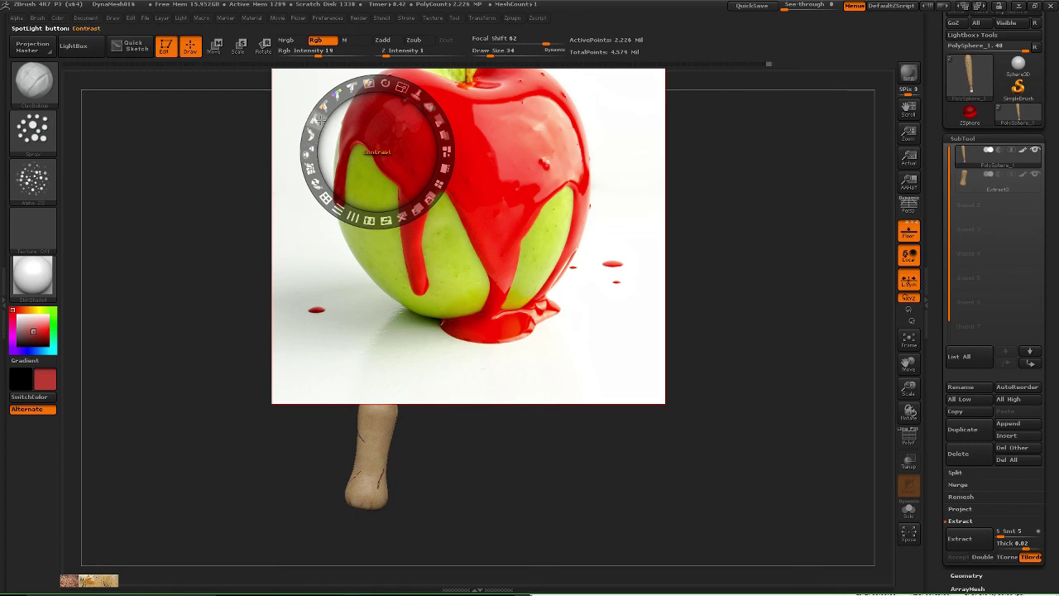
mouse_move(322, 120)
left_mouse_down()
mouse_move(340, 93)
mouse_move(326, 105)
left_mouse_up()
key("shift+z")
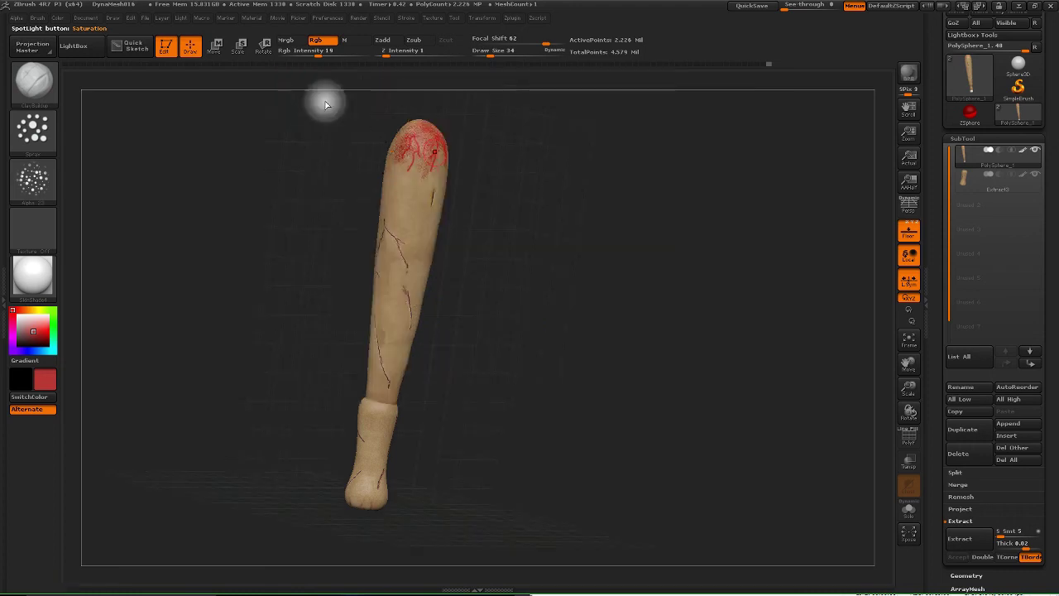
mouse_move(426, 148)
left_mouse_down()
mouse_move(425, 138)
mouse_move(414, 168)
left_mouse_up()
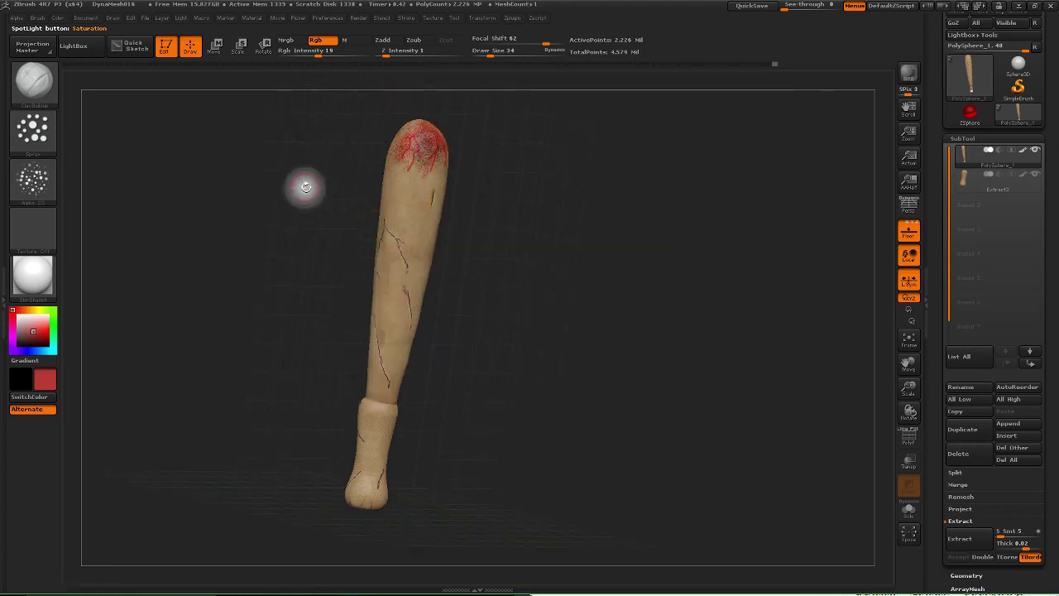
Spray dull, dark speckles around the remaining sides of the barrel's rounded end and check the bat upright.
left_click_drag(303, 184, 374, 172)
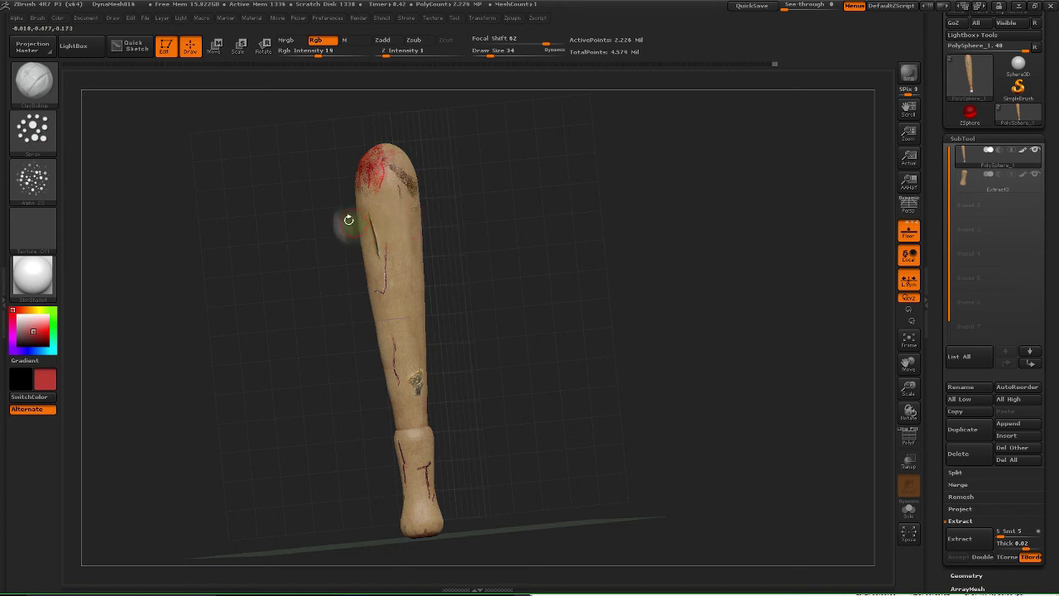
left_click_drag(348, 218, 326, 227)
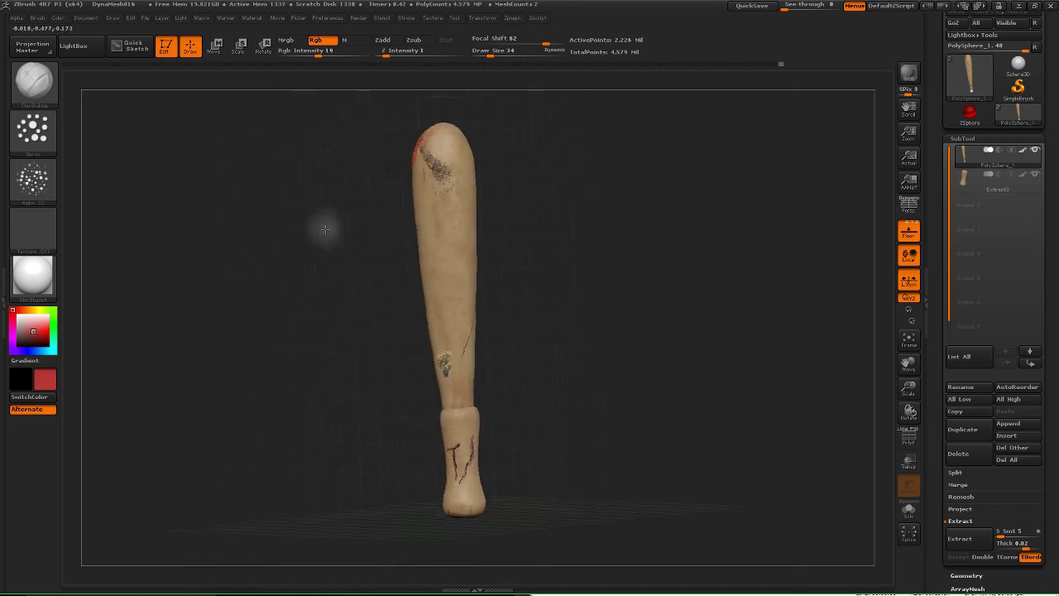
mouse_move(455, 165)
left_mouse_down()
mouse_move(446, 194)
mouse_move(461, 260)
mouse_move(432, 190)
mouse_move(373, 170)
mouse_move(376, 189)
mouse_move(466, 215)
mouse_move(439, 182)
mouse_move(371, 187)
mouse_move(409, 162)
left_mouse_up()
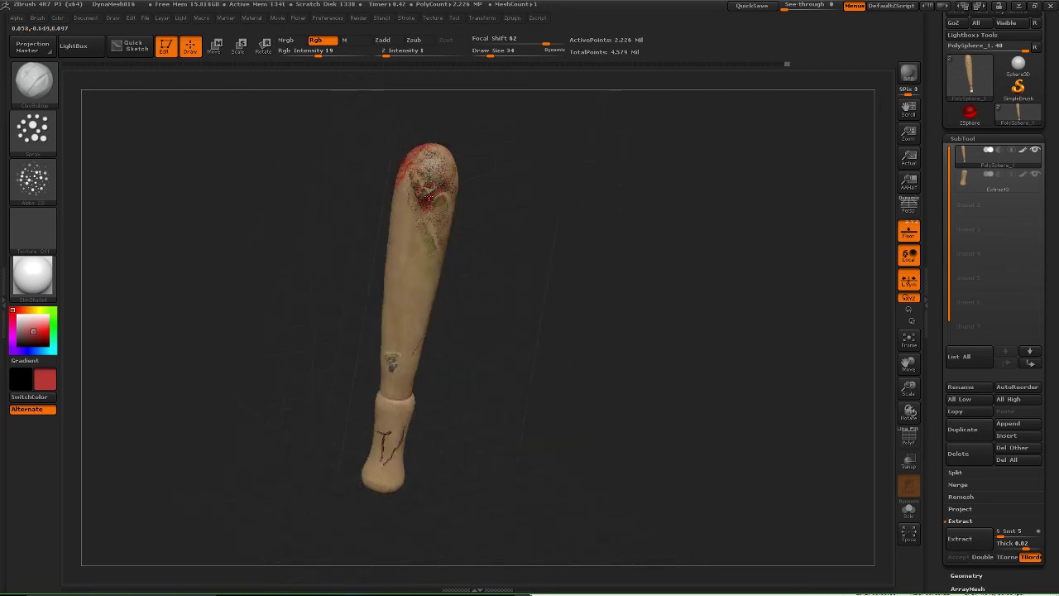
mouse_move(359, 199)
left_mouse_down()
mouse_move(326, 169)
mouse_move(356, 190)
left_mouse_up()
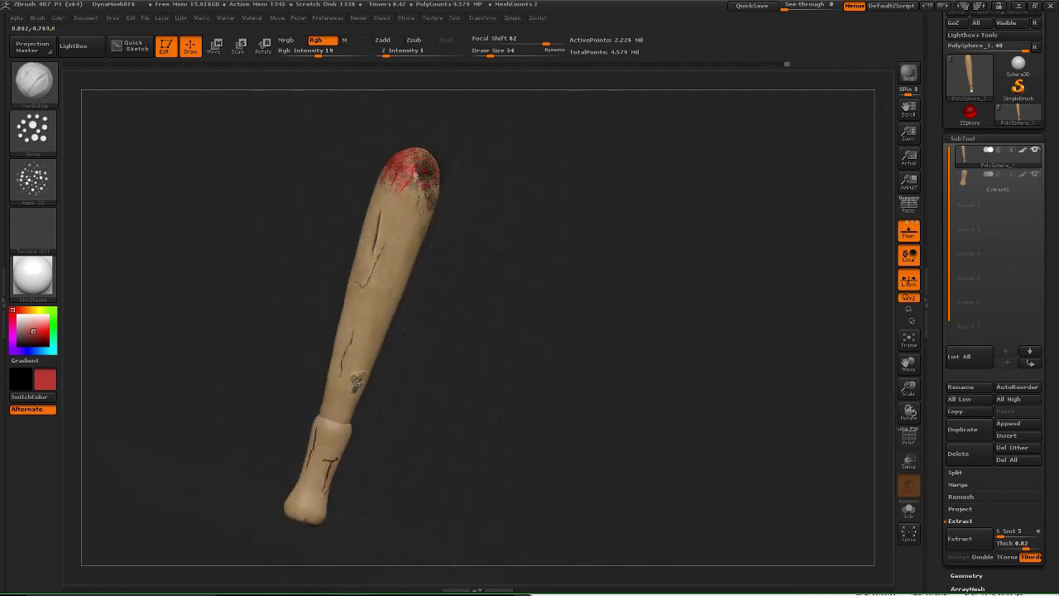
left_click_drag(423, 170, 378, 259)
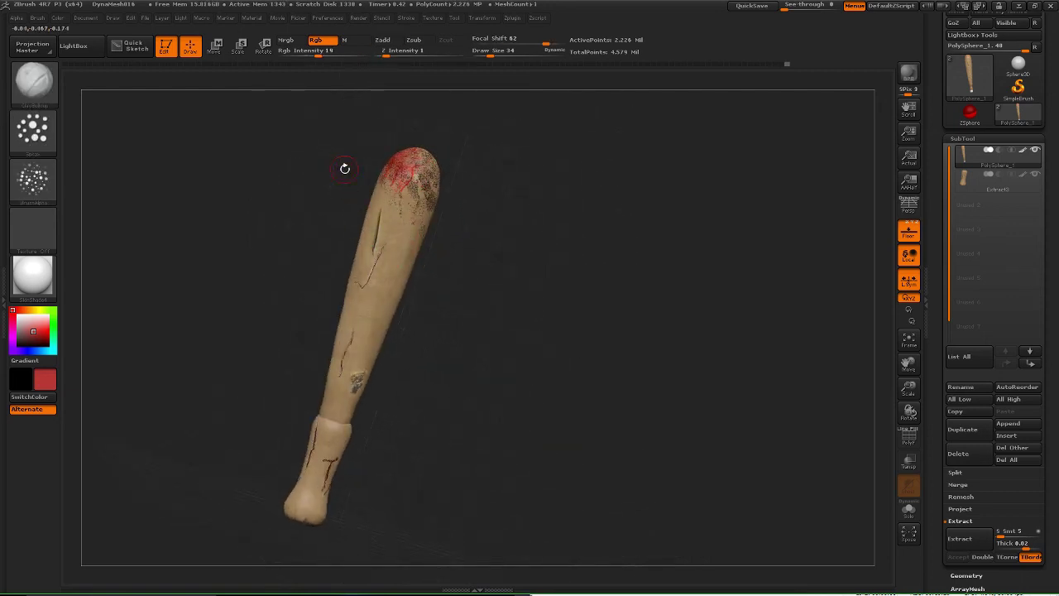
left_click_drag(509, 282, 561, 322)
left_click_drag(666, 281, 614, 357)
left_click_drag(623, 356, 546, 370)
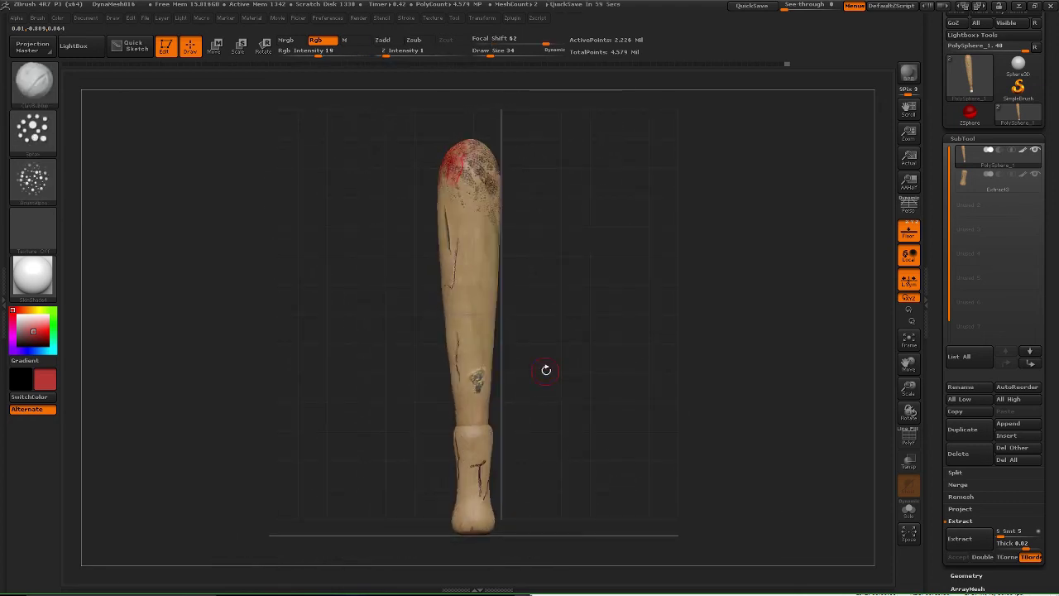